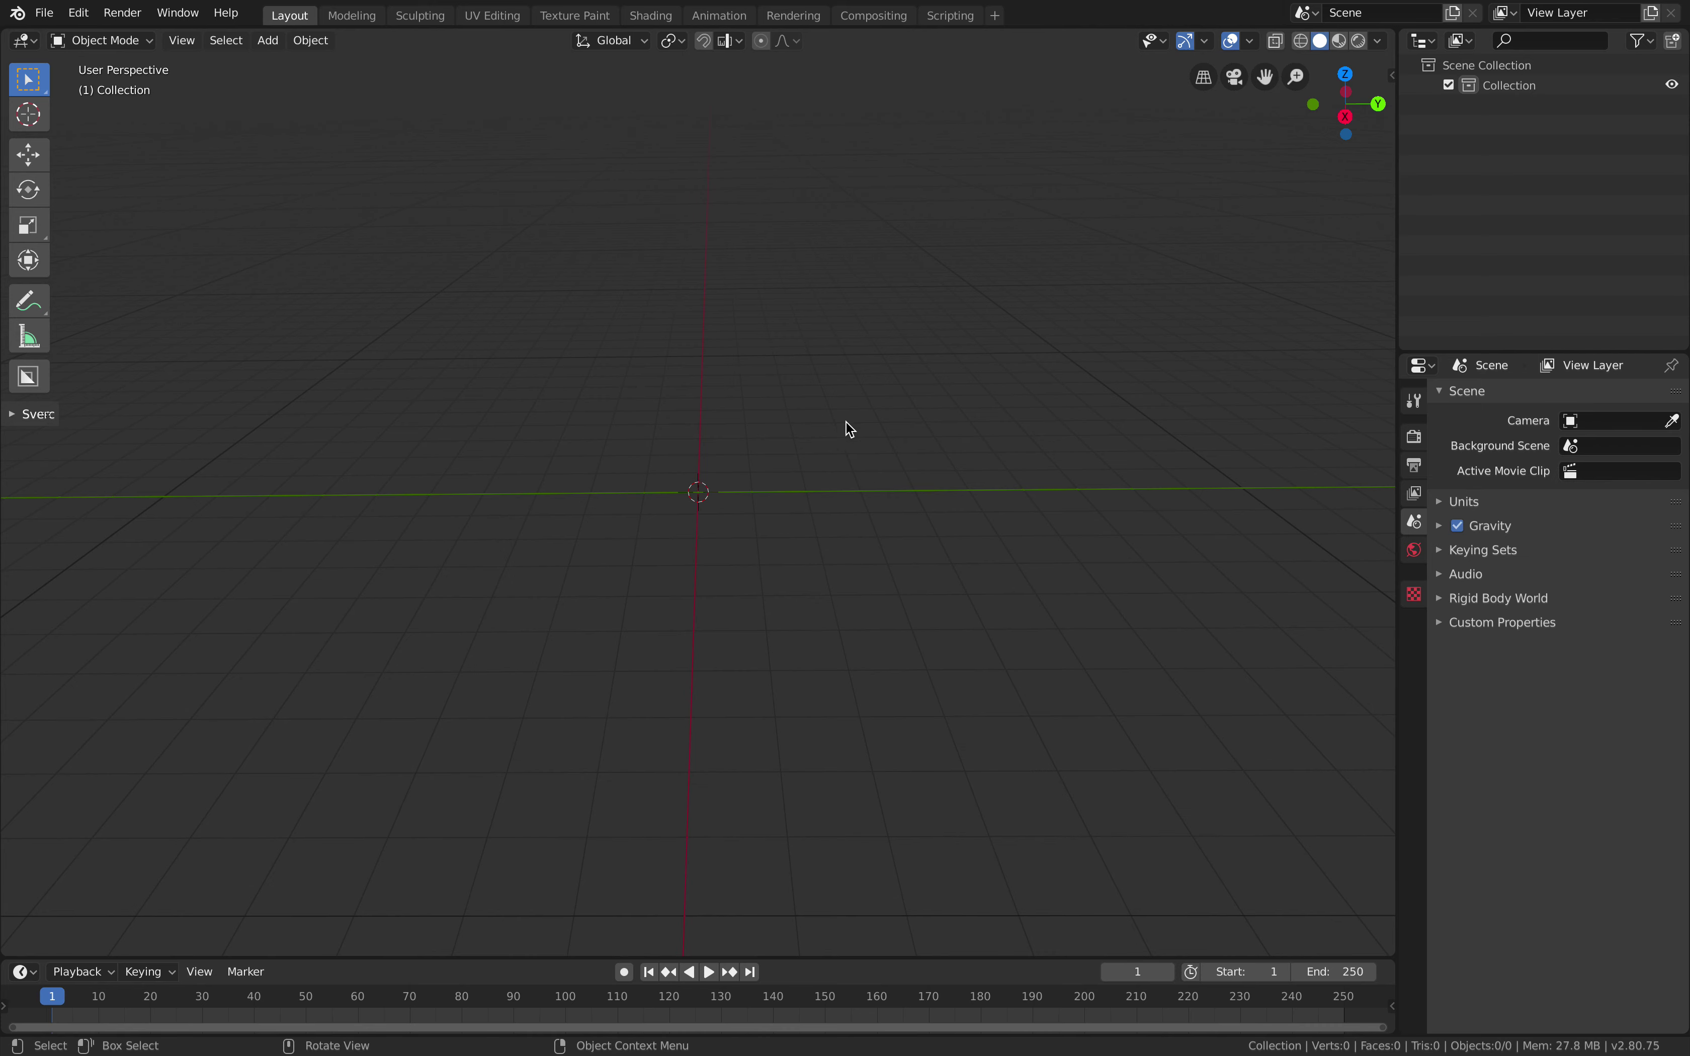
Move point cloud 0000062 out of the stack by about 0.298 m in X, -0.0187 m in Y and 0.0031 m in Z
mouse_move(848, 426)
middle_mouse_down()
mouse_move(784, 424)
mouse_move(835, 431)
mouse_move(818, 429)
middle_mouse_up()
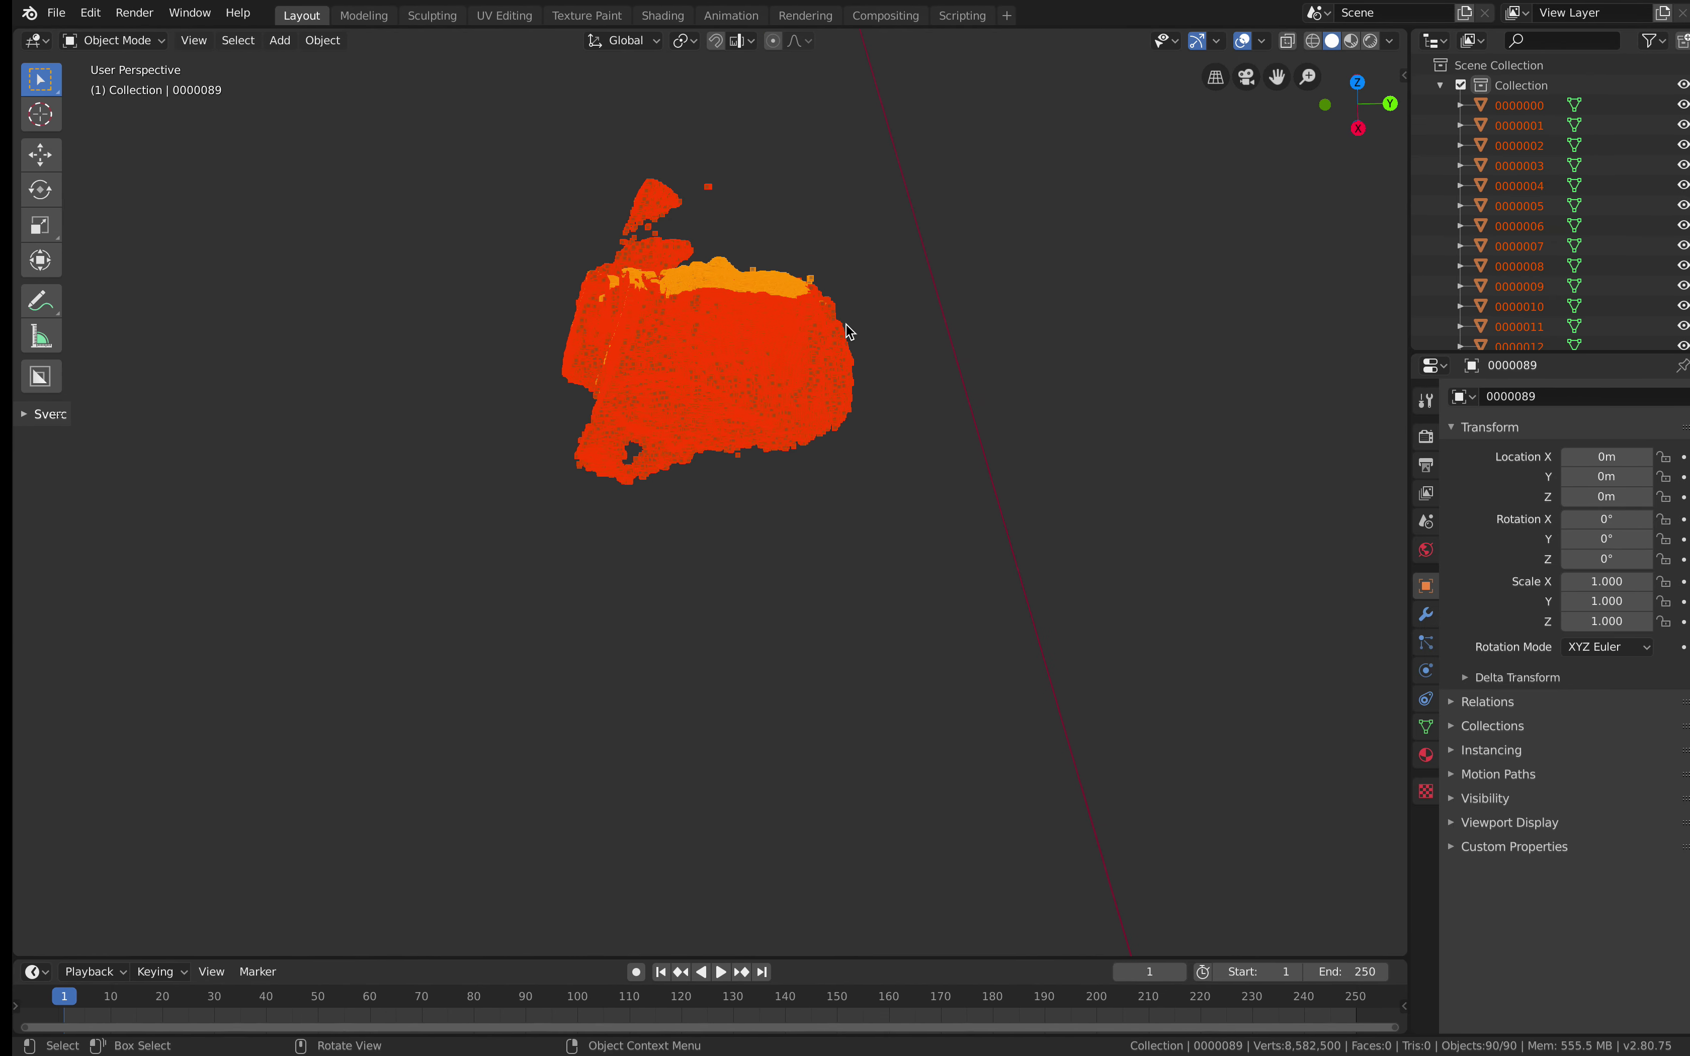
middle_click_drag(921, 372, 920, 456, "shift")
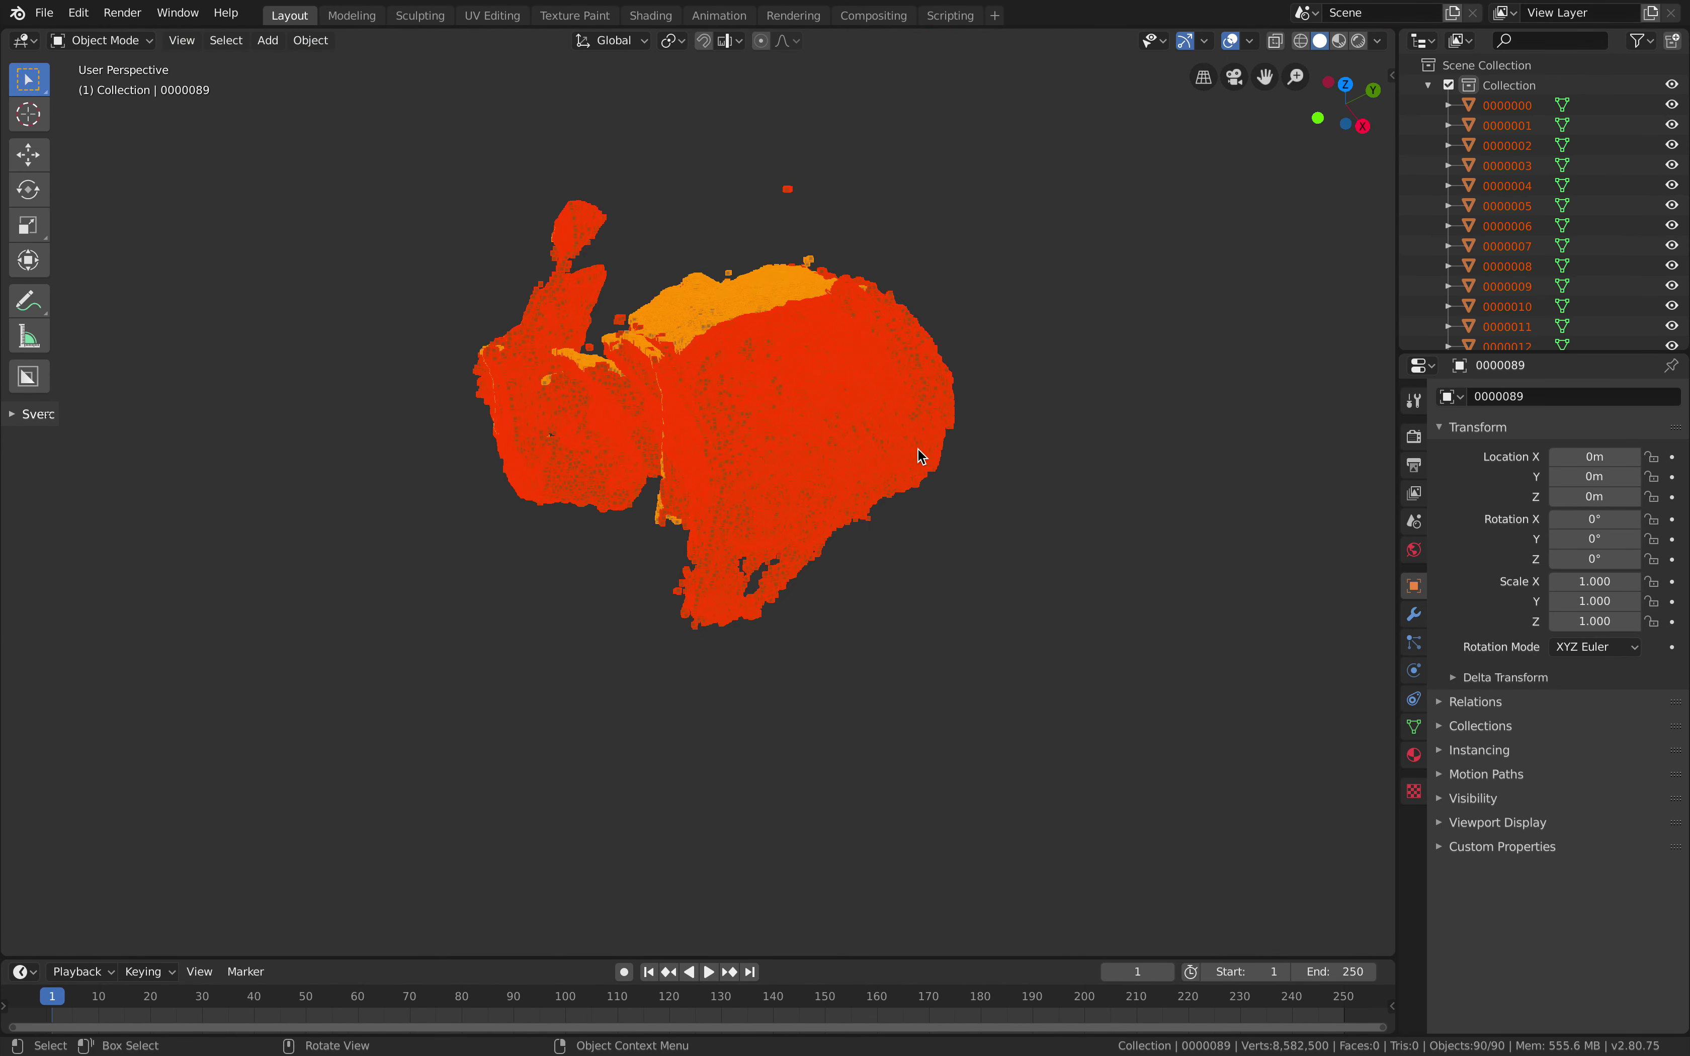
middle_click_drag(1100, 253, 1042, 192)
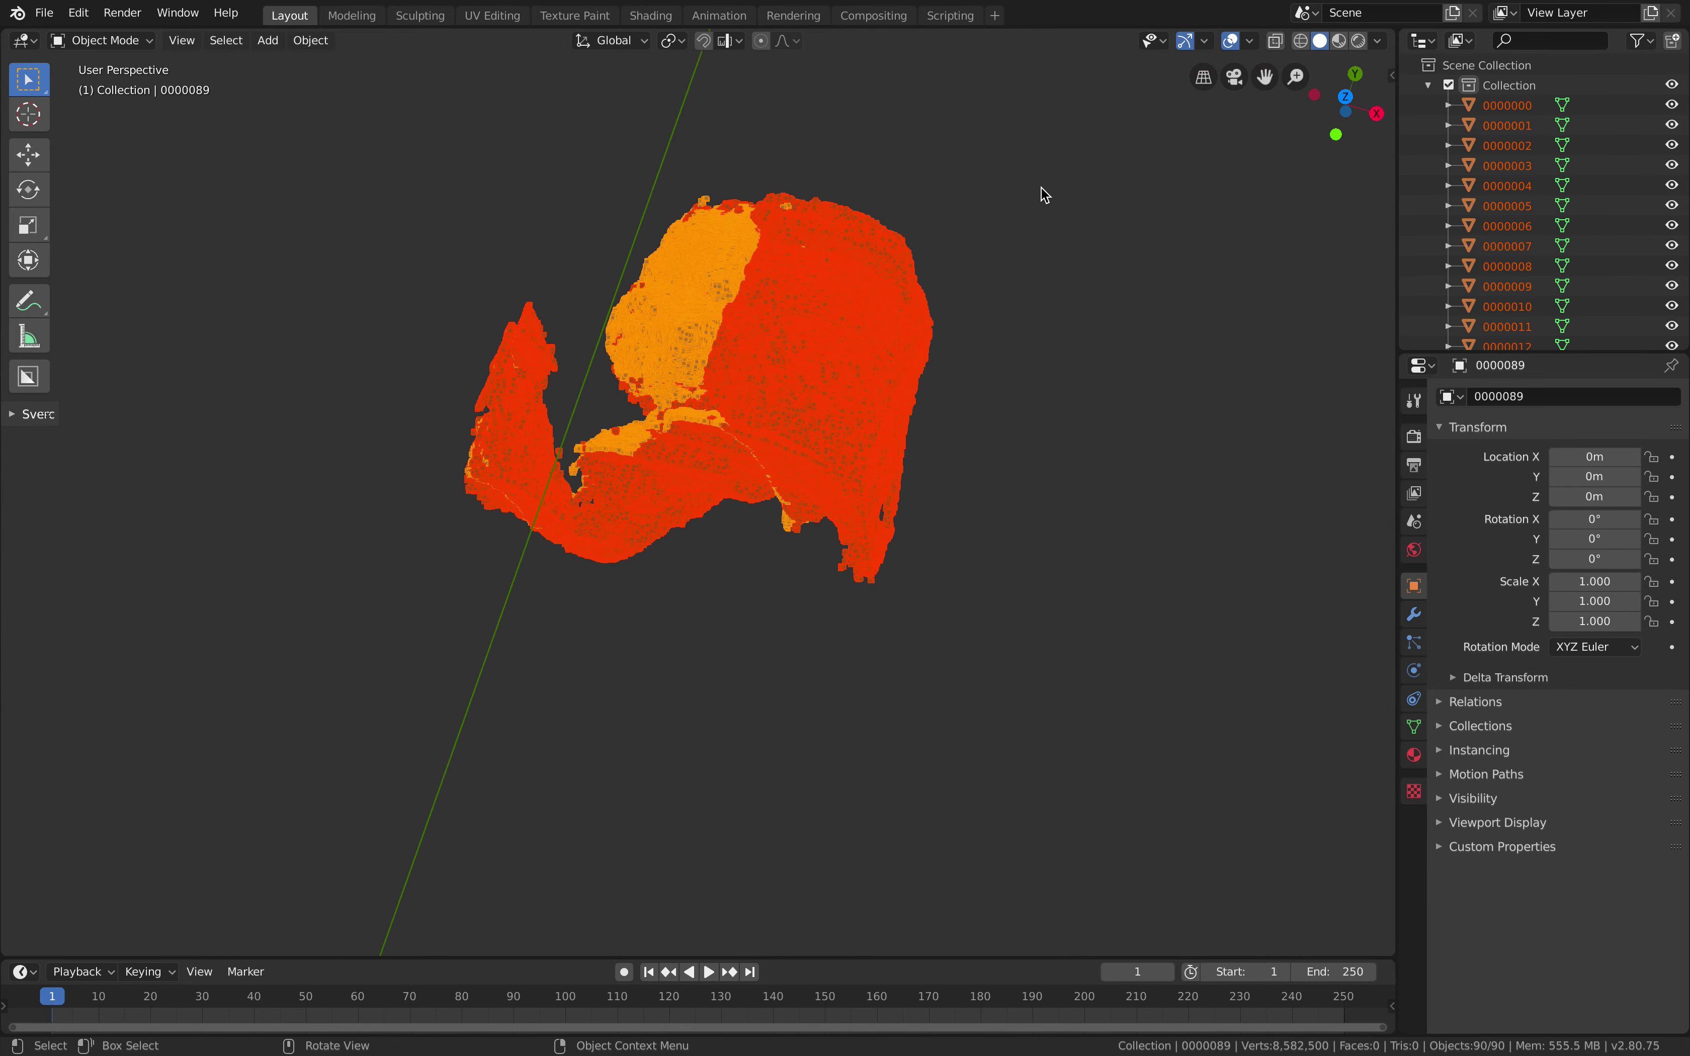
left_click_drag(1397, 132, 1244, 161)
left_click(826, 378)
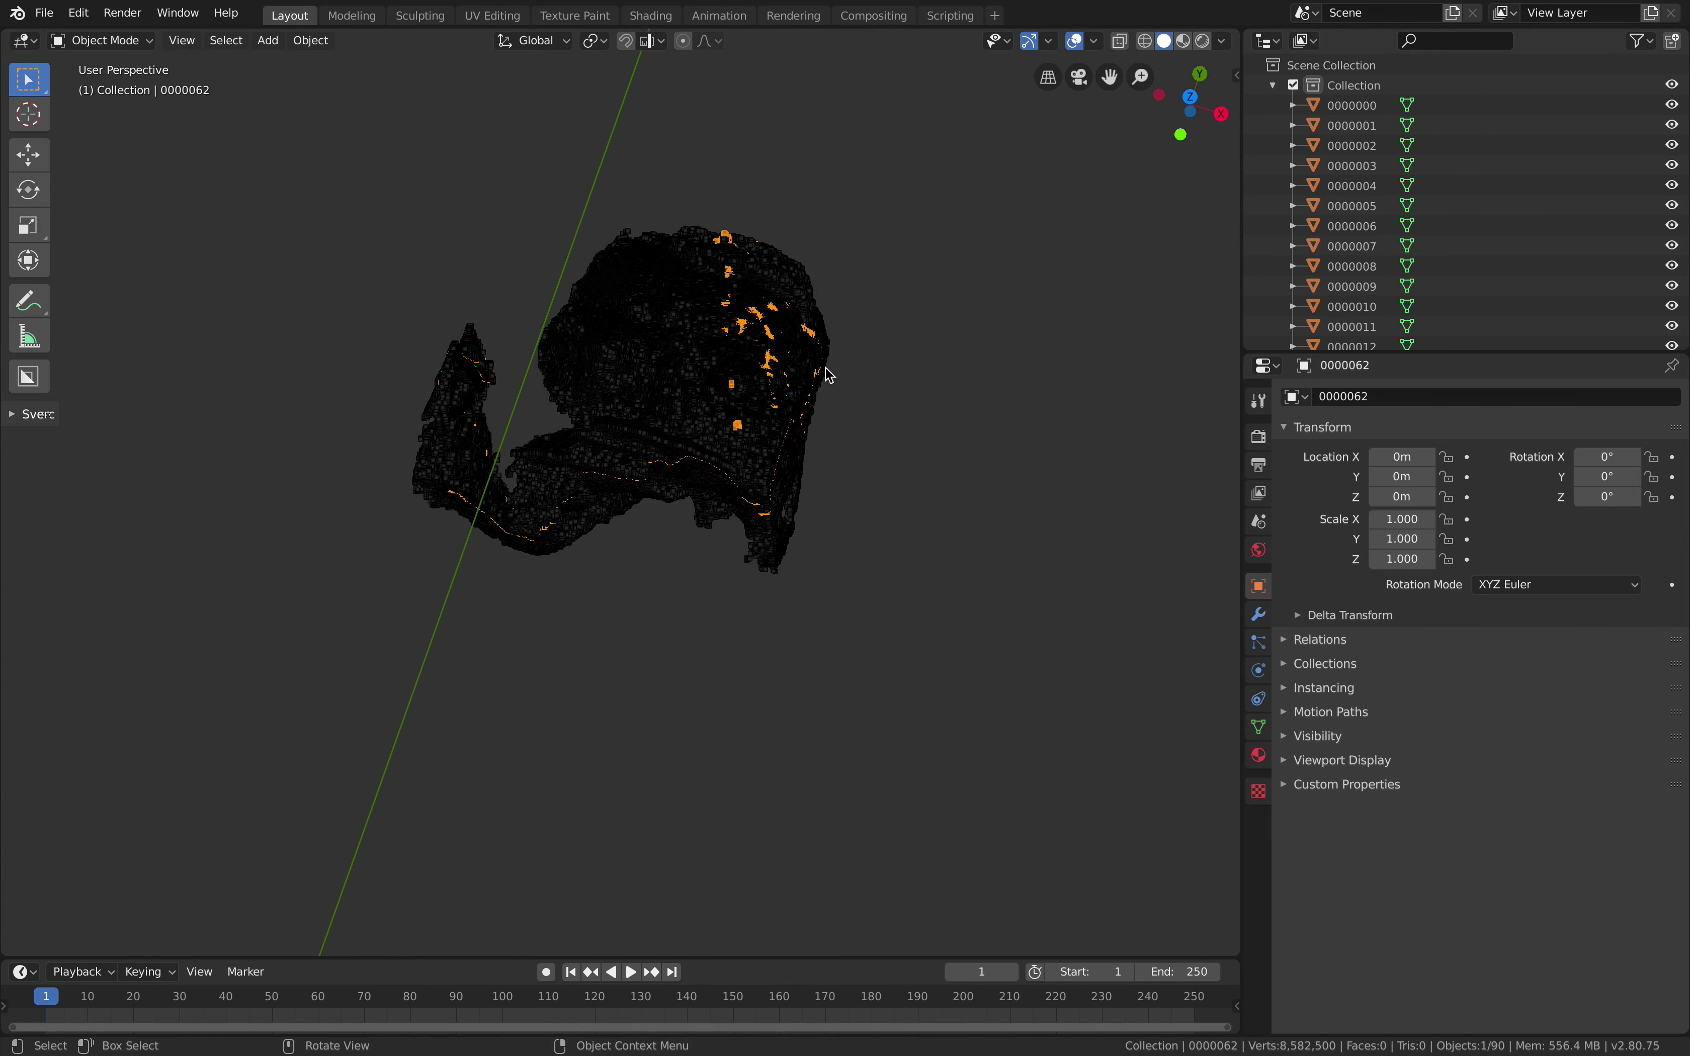
middle_click_drag(826, 378, 864, 404)
key("g")
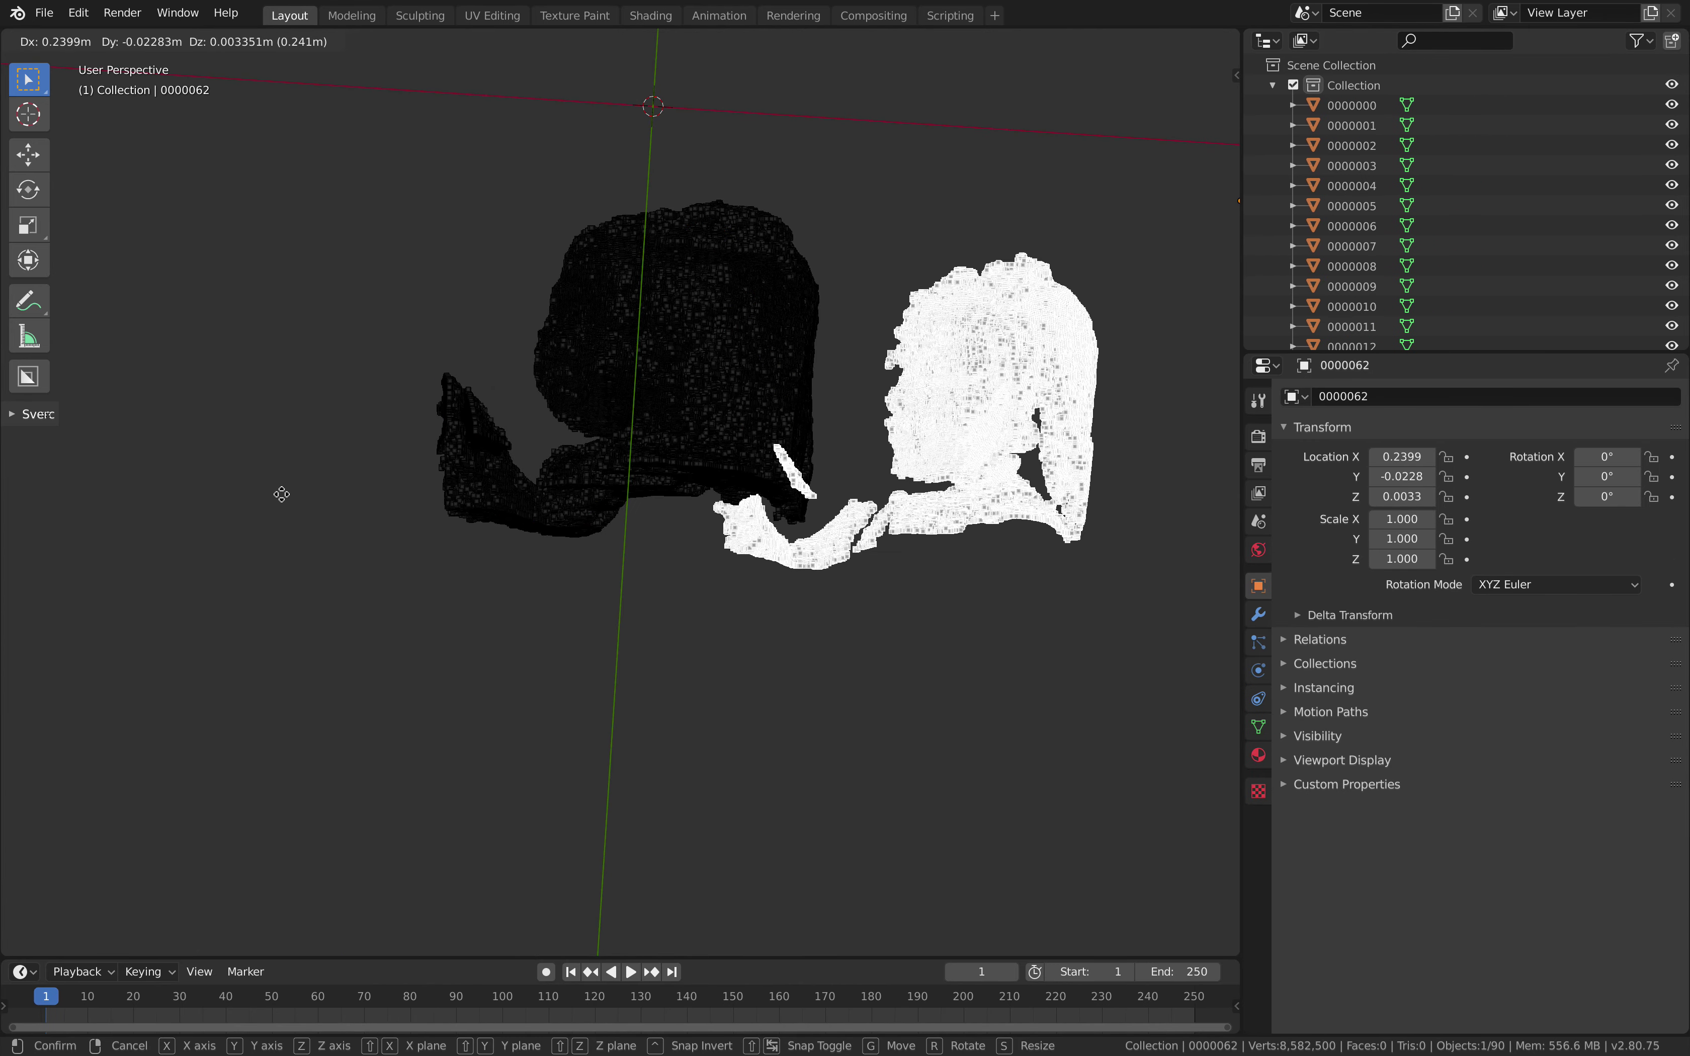
left_click(831, 482)
Examine the separated point cloud 0000062 up close beside the remaining stack, leaving nothing selected
key("a")
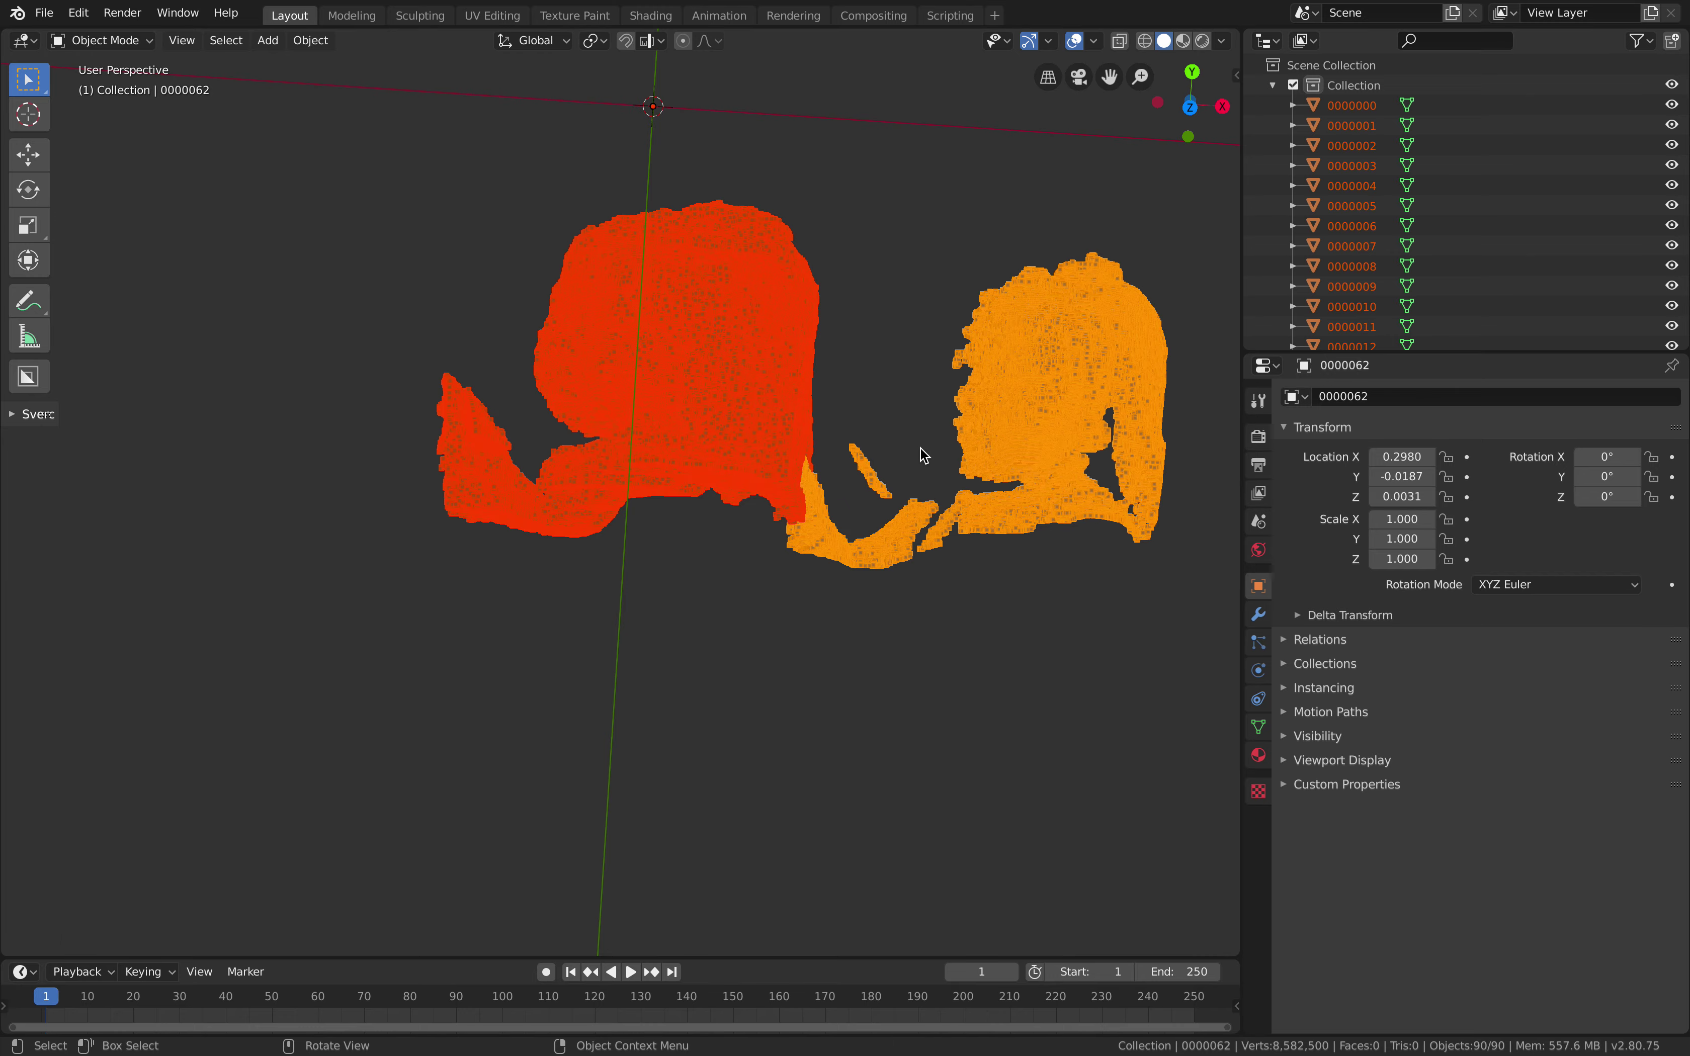
left_click(1004, 417)
scroll(996, 415, "up", 5)
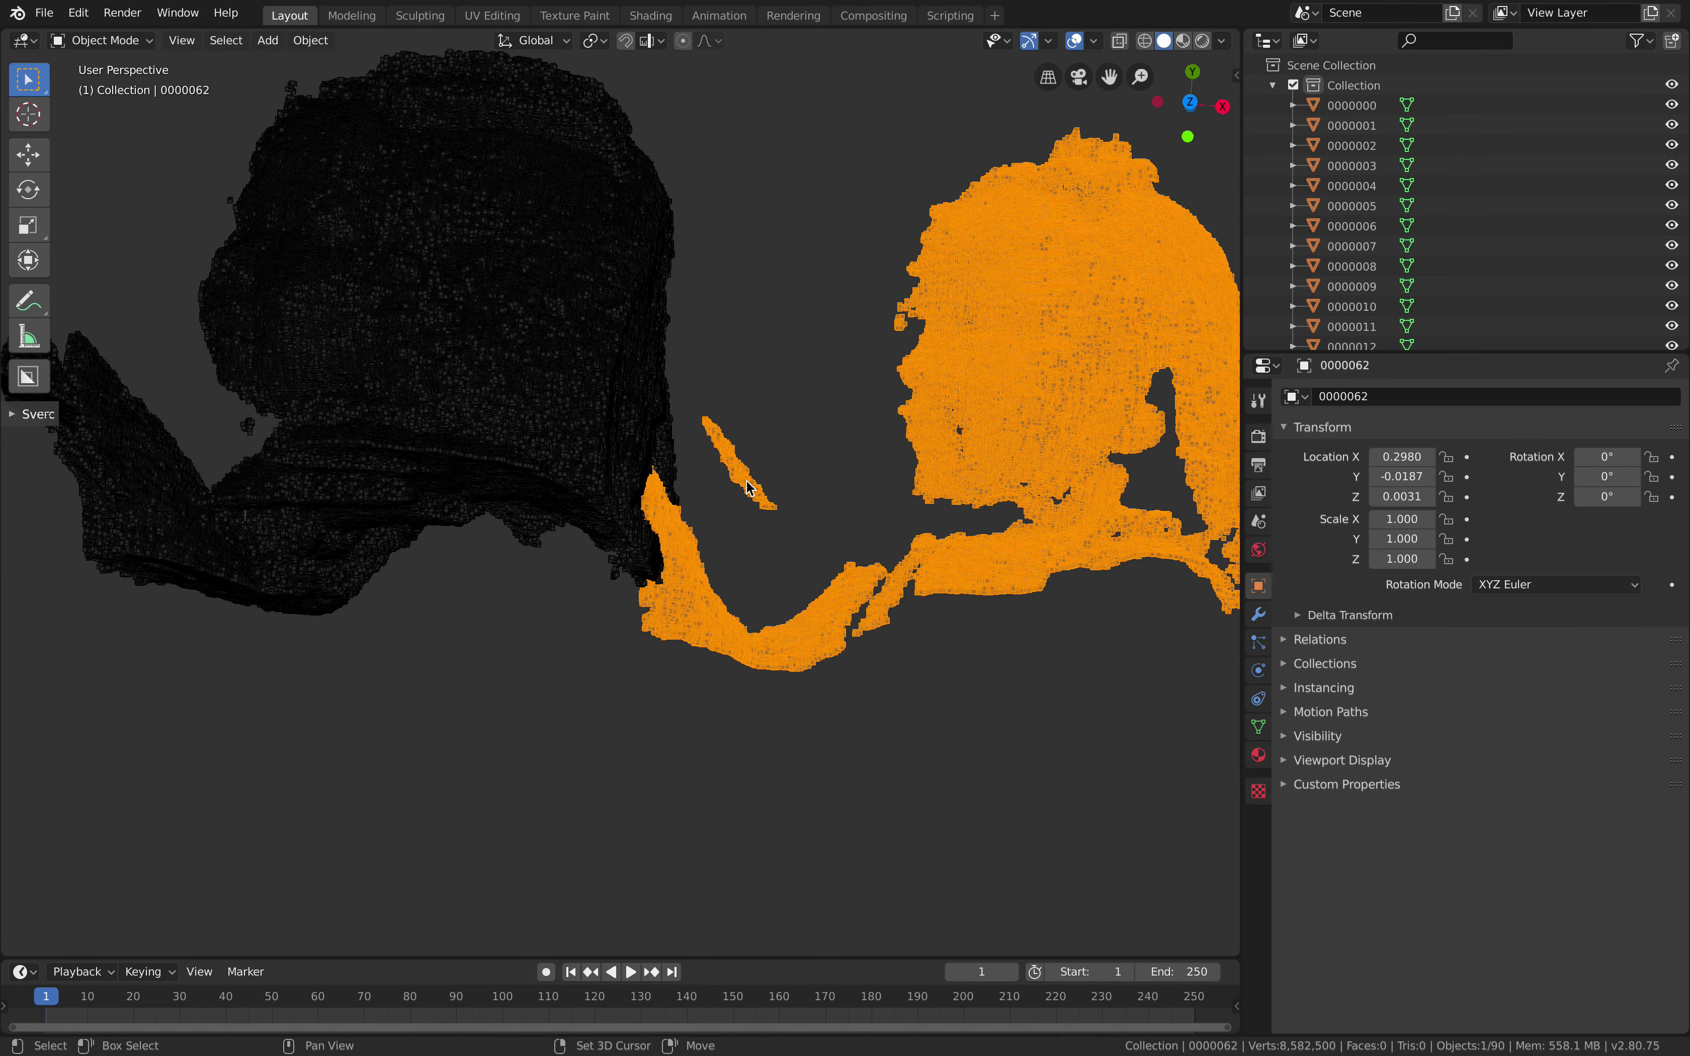
scroll(828, 502, "up", 4)
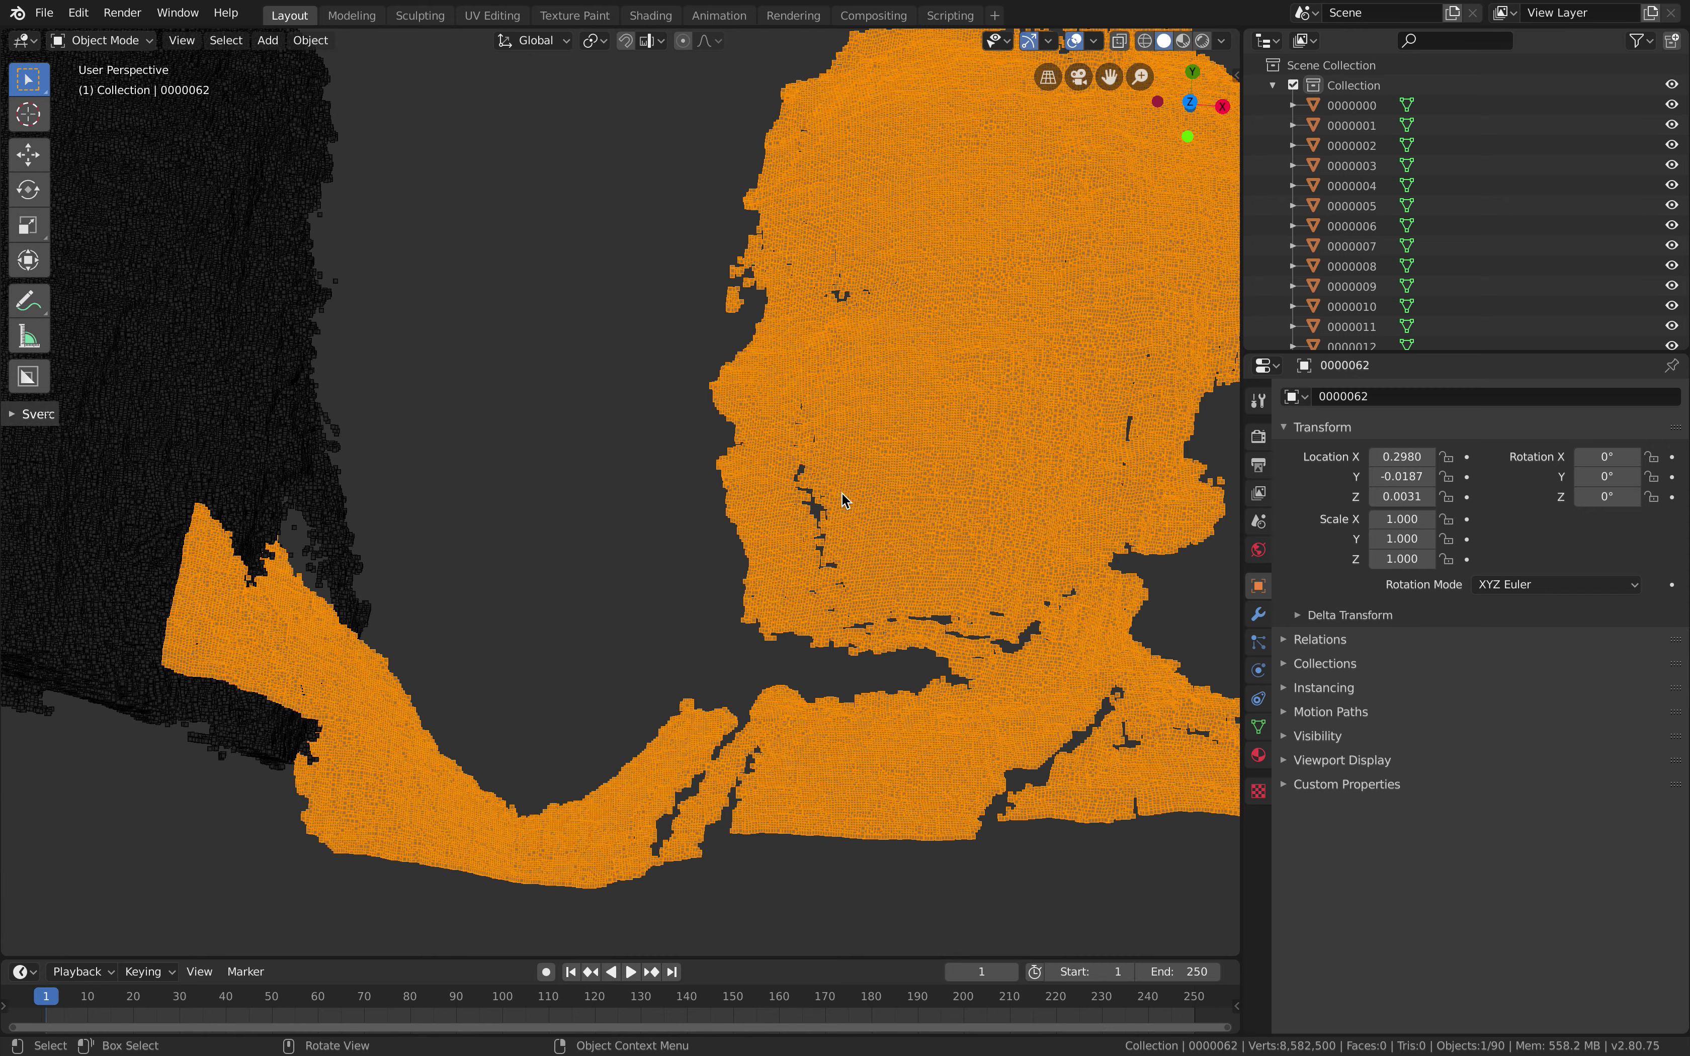
scroll(845, 497, "down", 3)
middle_click_drag(875, 479, 864, 422)
scroll(875, 461, "down", 5)
left_click(720, 403)
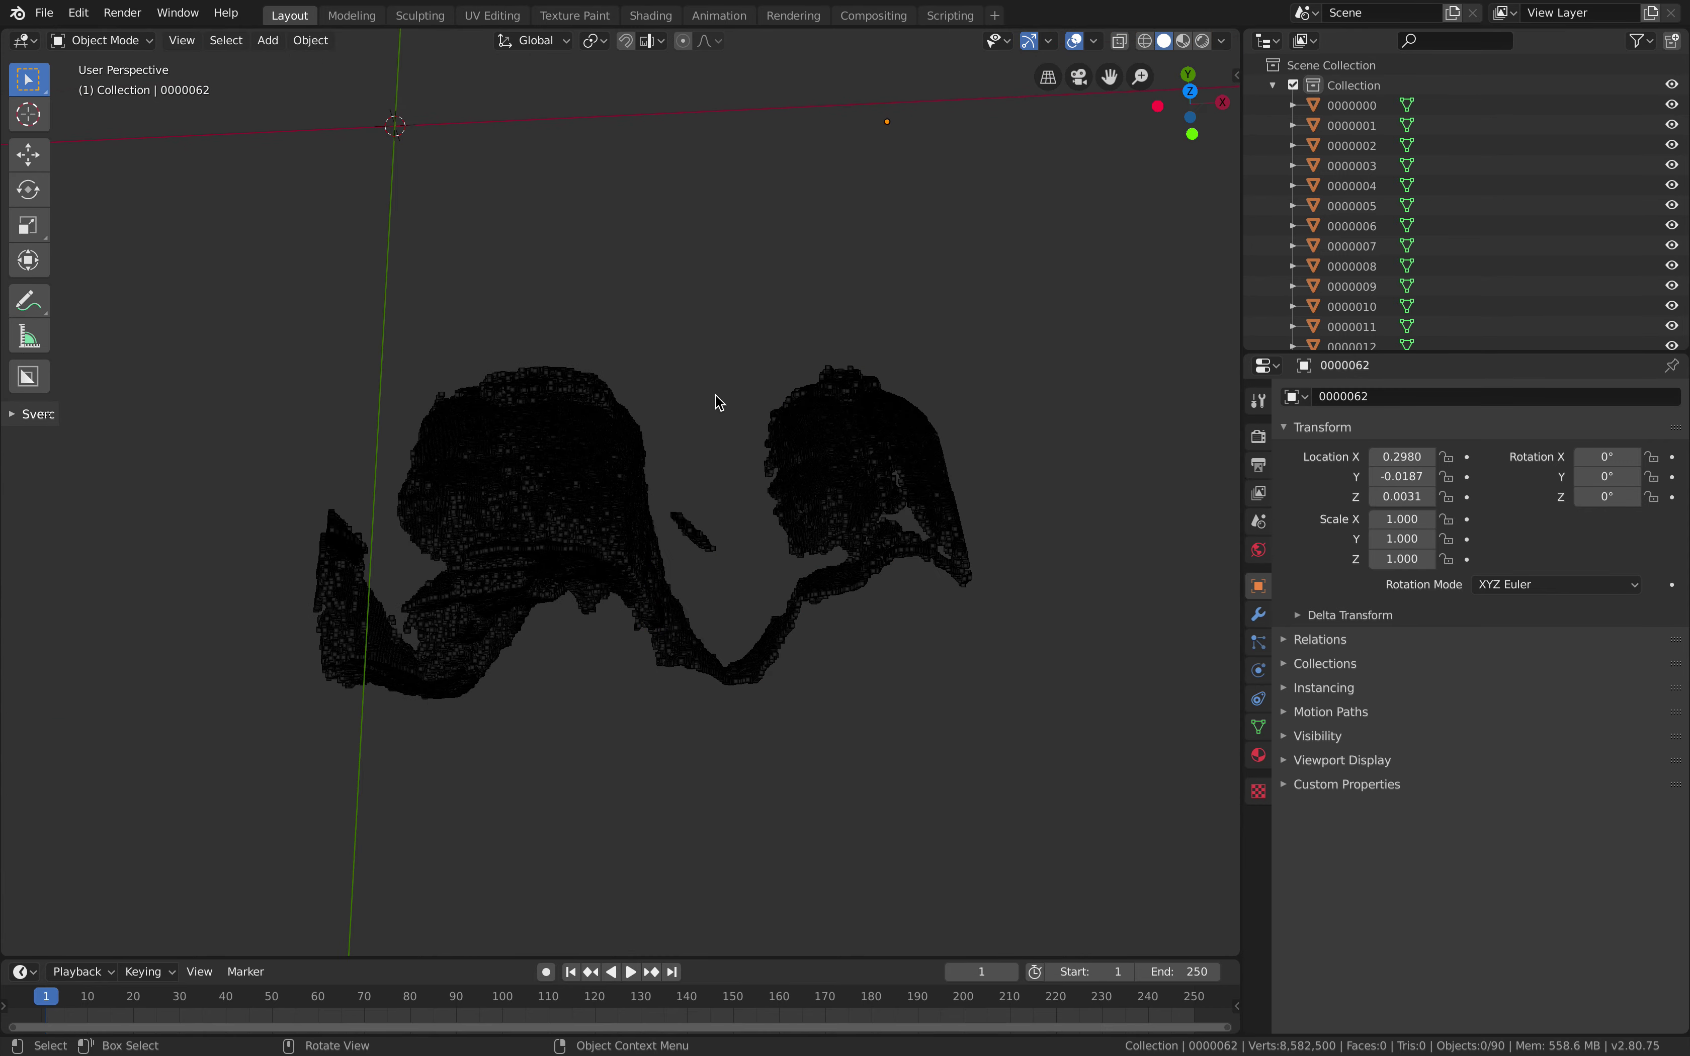
Switch back to the other Blender window containing the empty scene
scroll(772, 355, "right", 3)
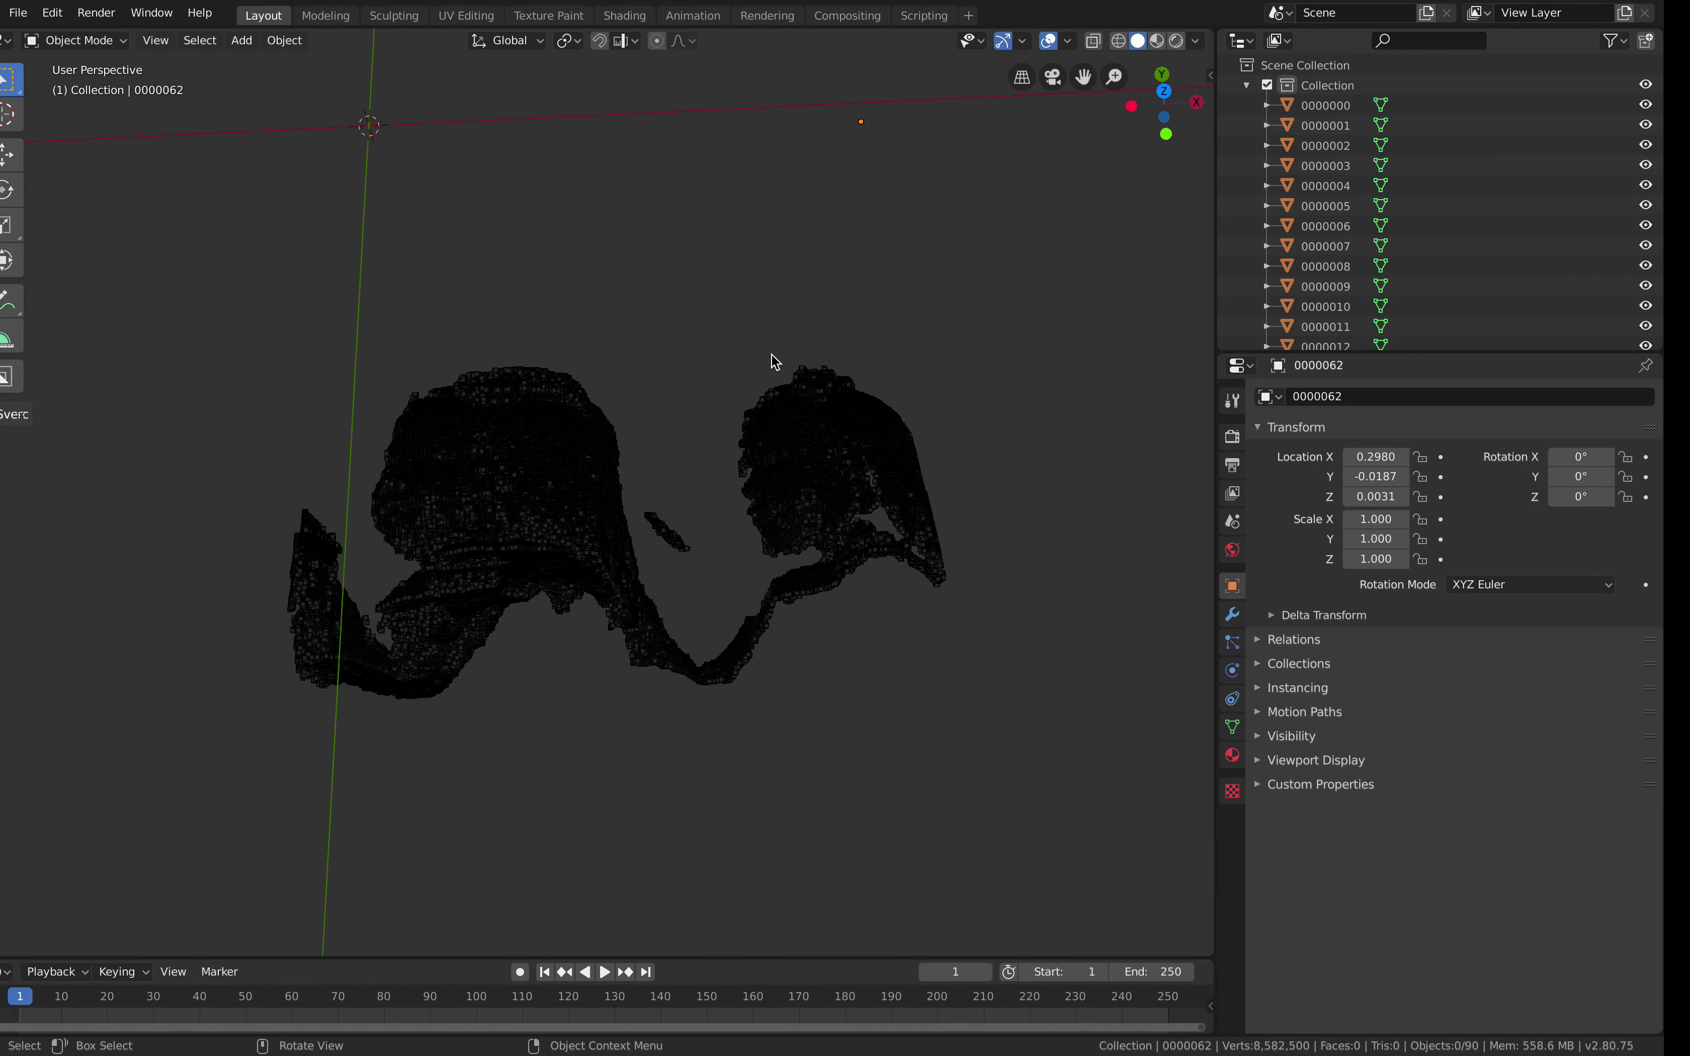
scroll(771, 354, "left", 3)
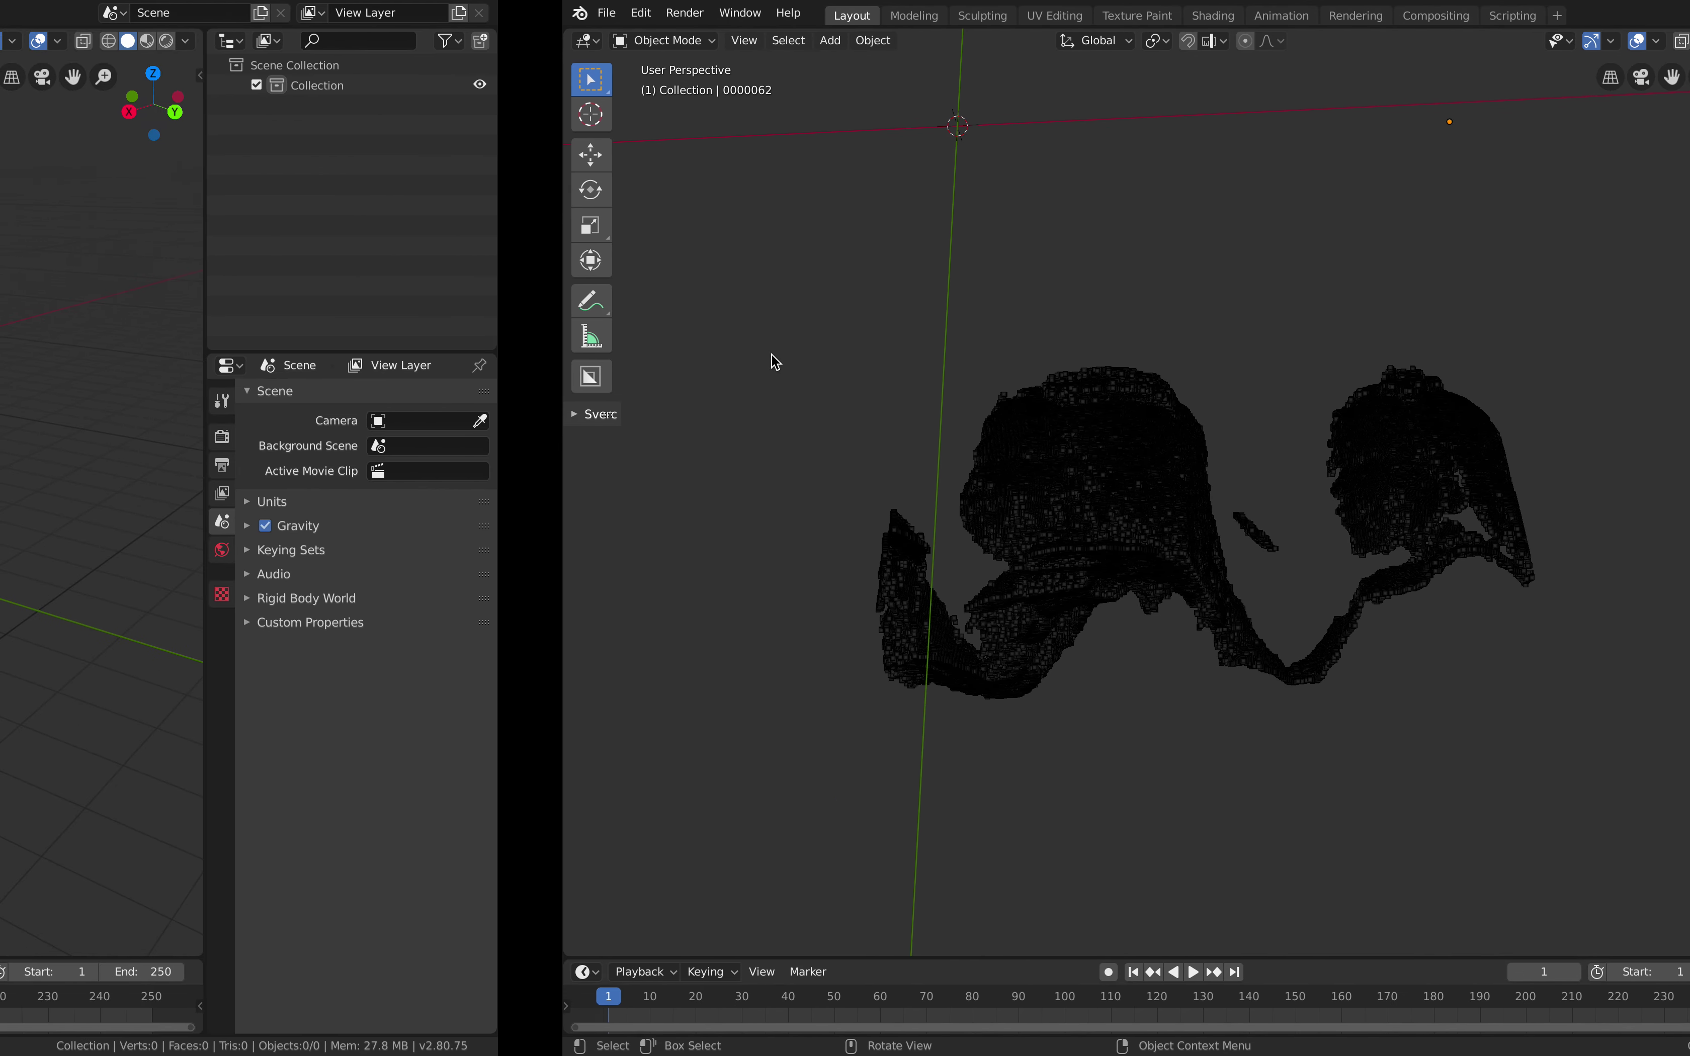
mouse_move(1683, 87)
left_mouse_down()
mouse_move(1685, 386)
mouse_move(1683, 84)
left_mouse_up()
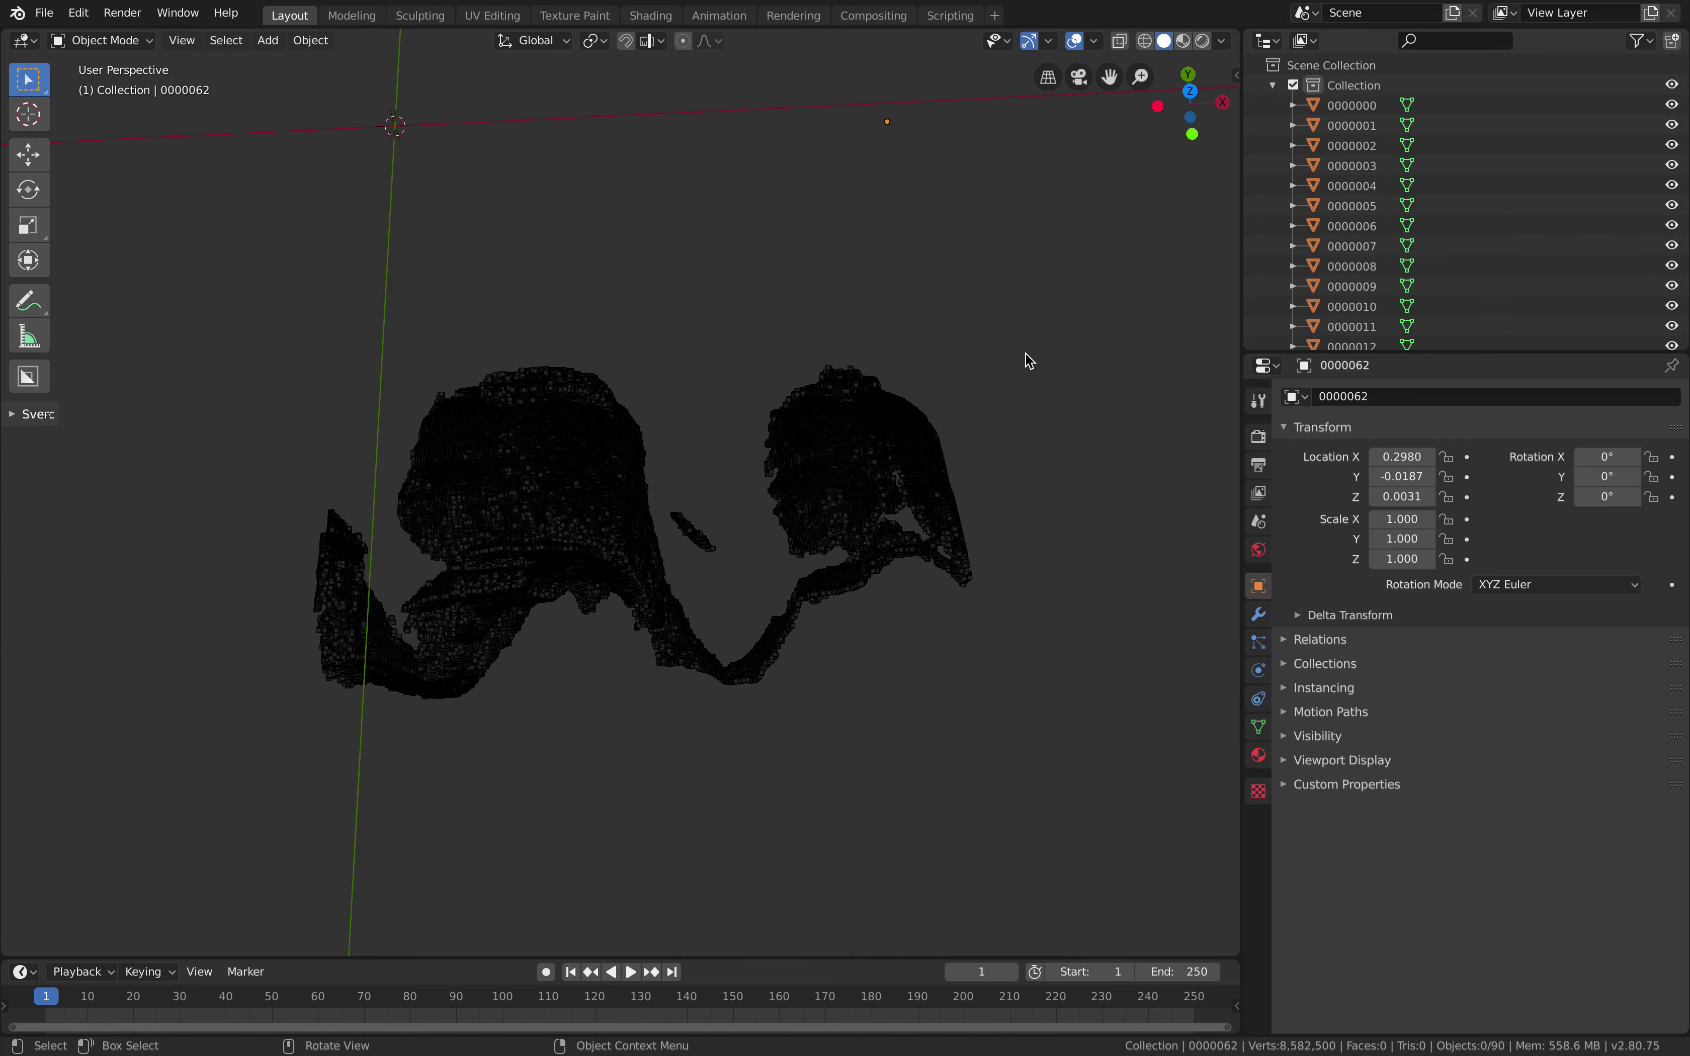
key("ctrl+Left")
middle_click_drag(820, 420, 807, 509)
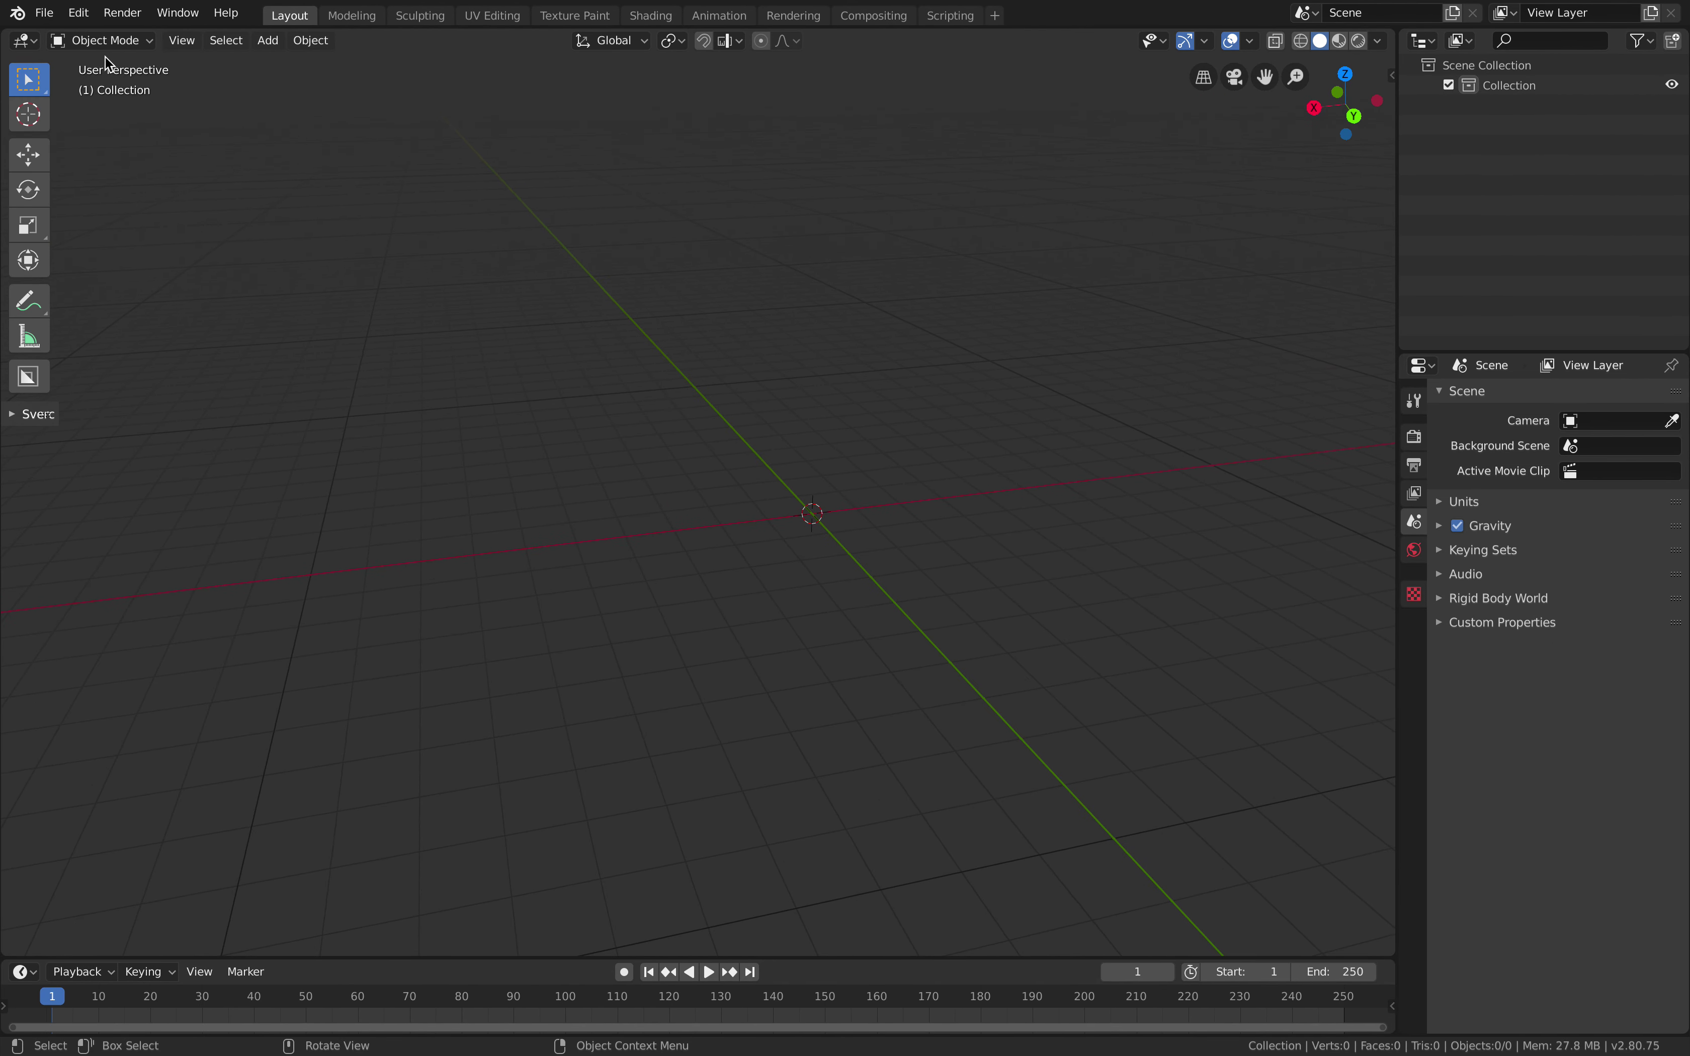
Start a Stanford PLY import and open the pointcloud_niece_20190708 folder inside Downloads
left_click(50, 15)
mouse_move(108, 288)
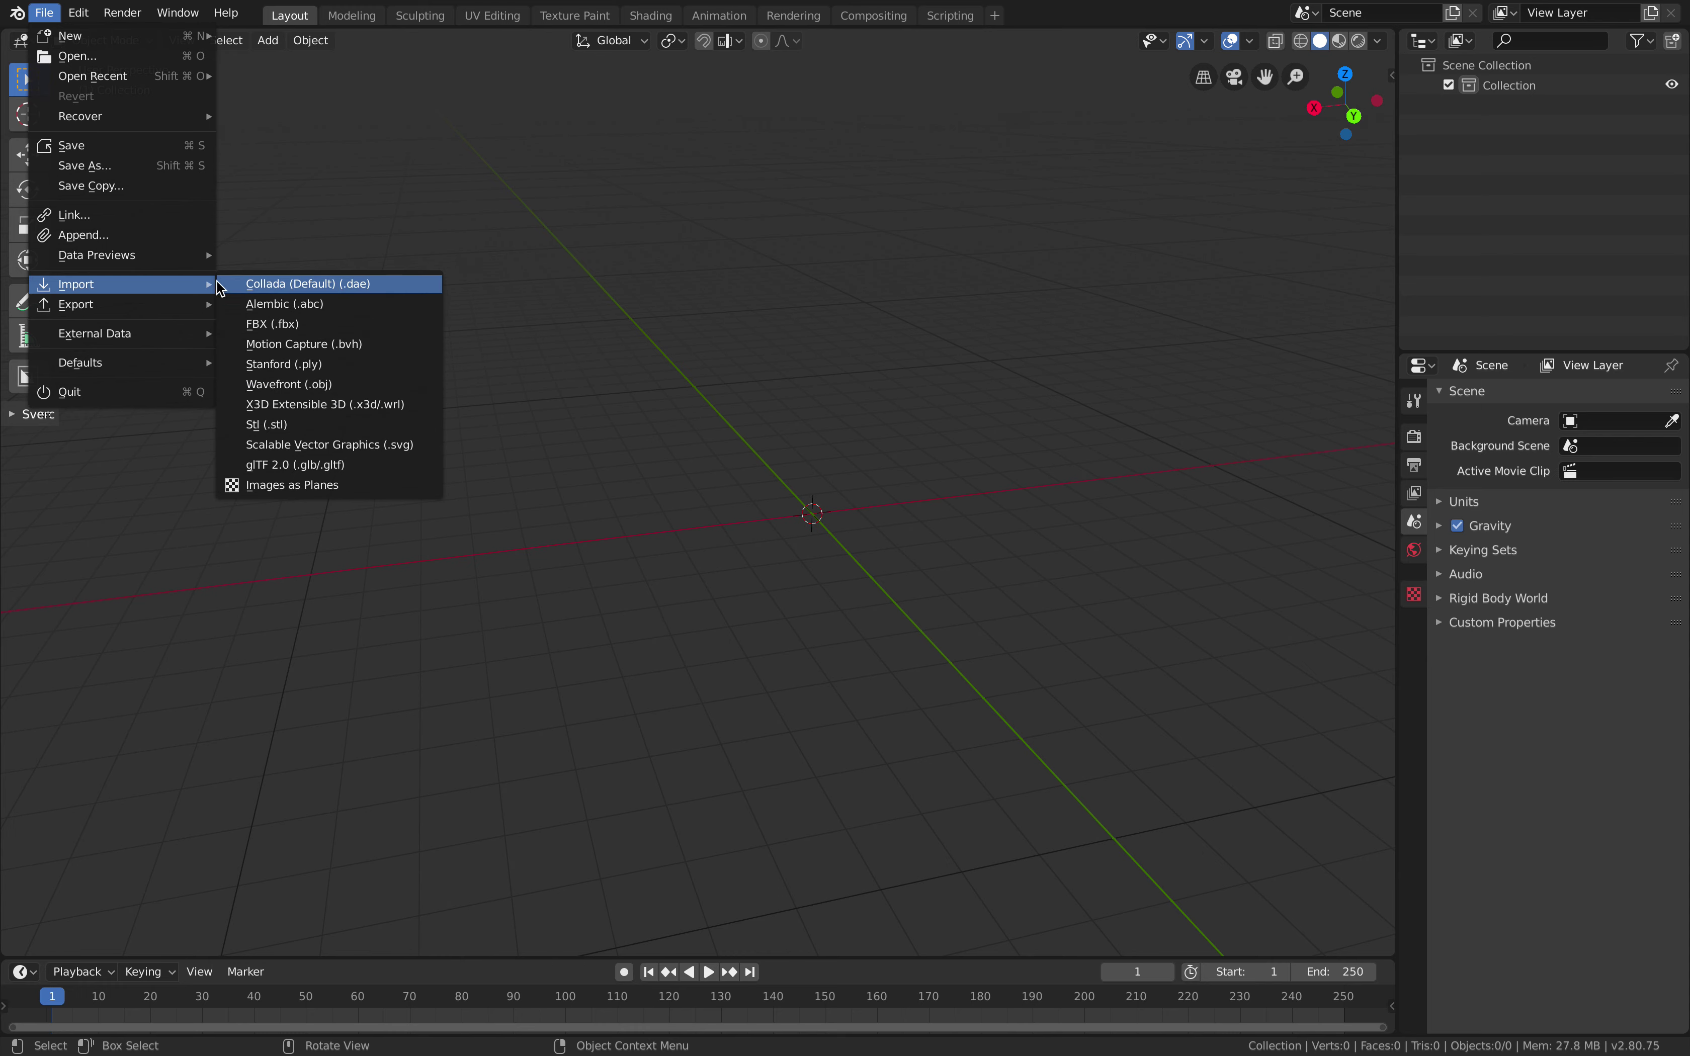
left_click(349, 366)
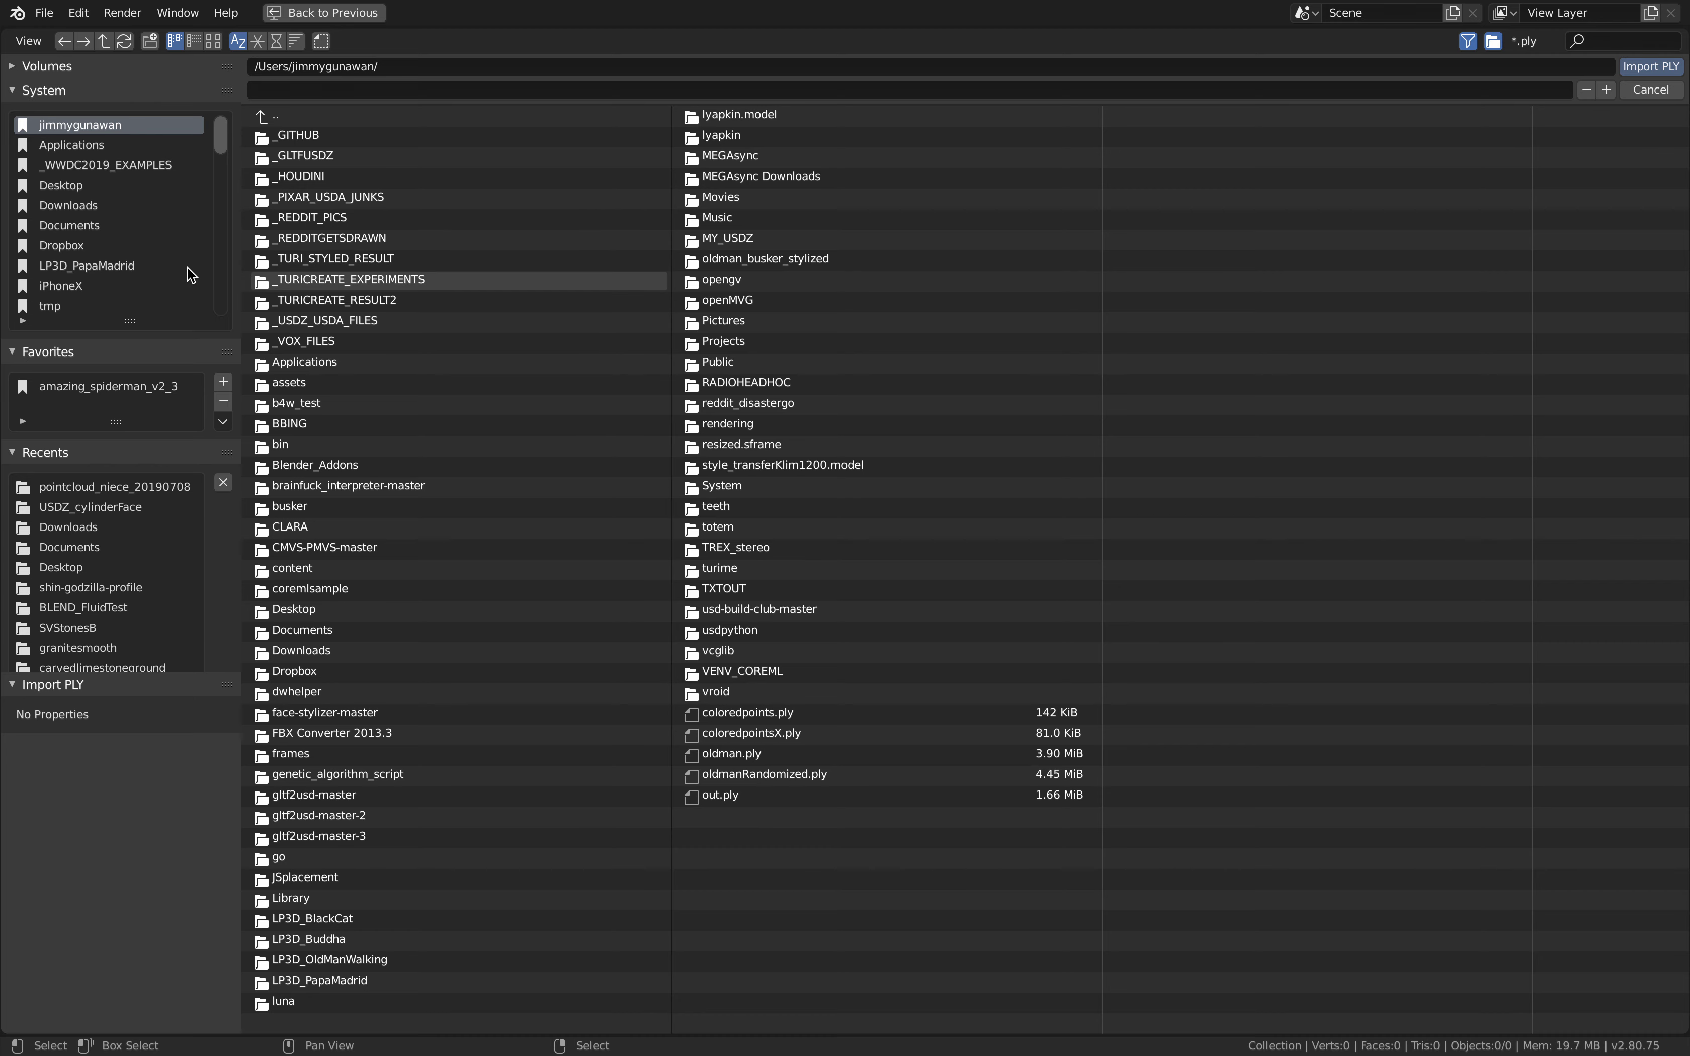
left_click(139, 205)
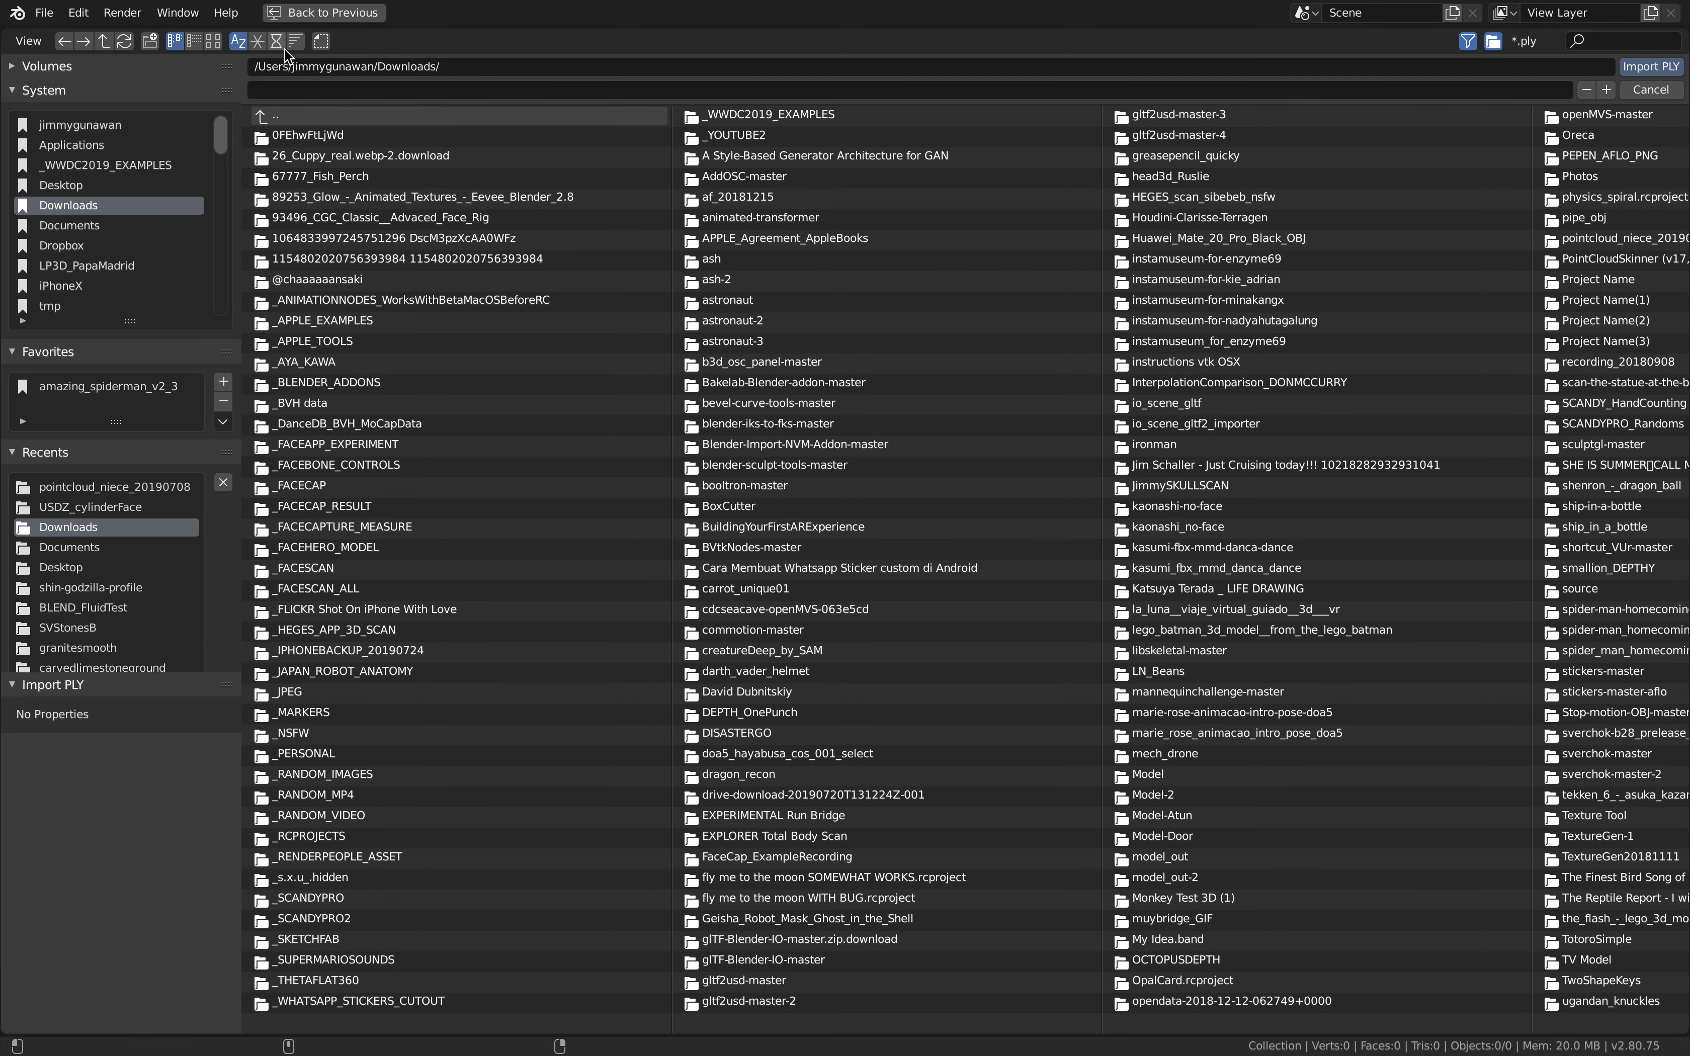
scroll(915, 412, "down", 8)
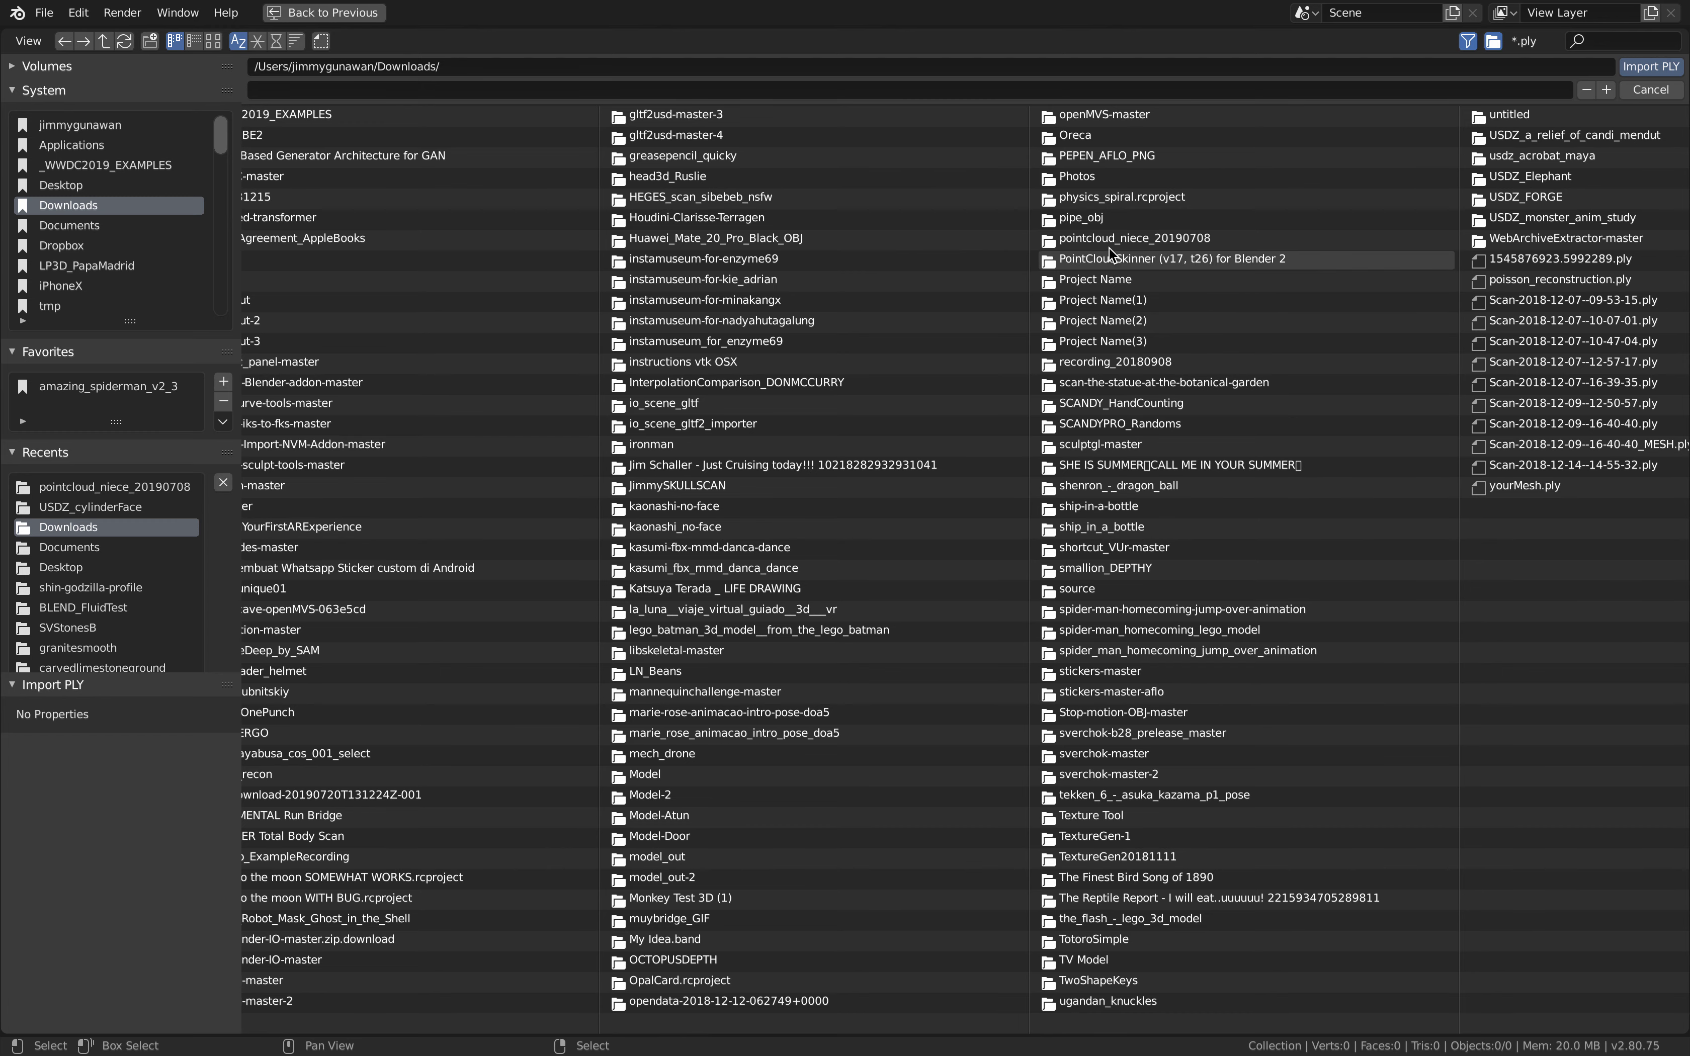
left_click(1120, 241)
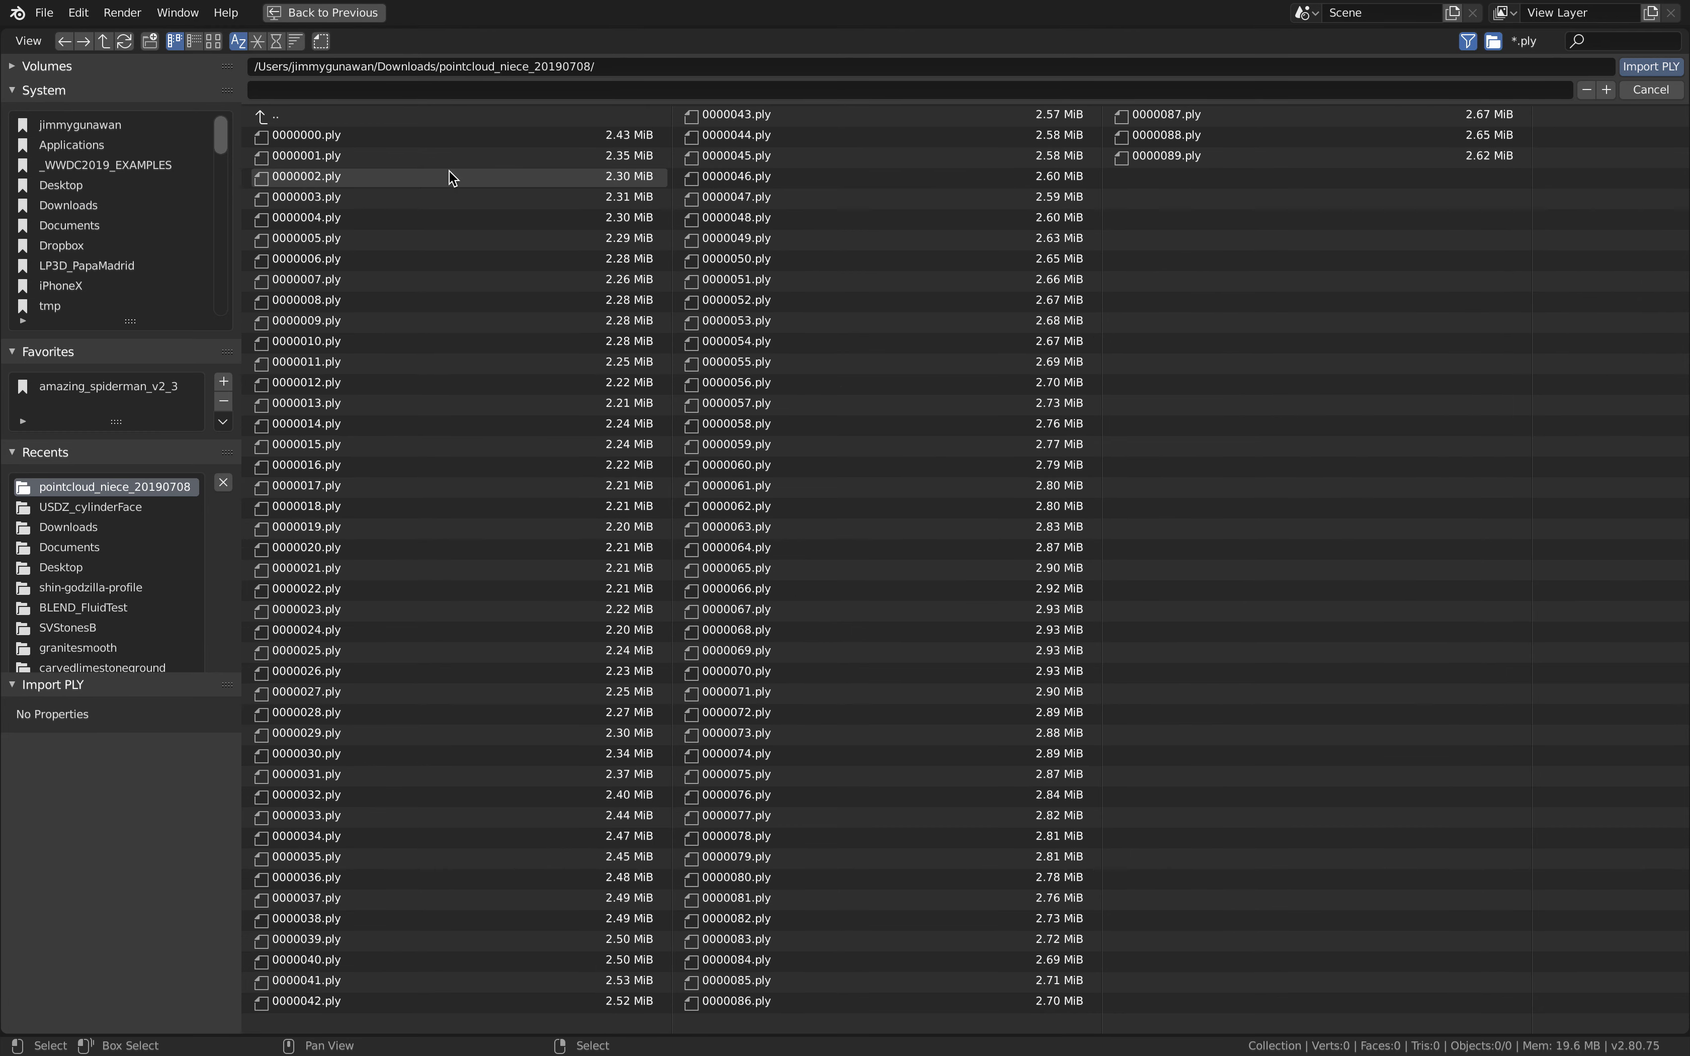
Import every tenth PLY file of the sequence, from 0000000.ply through 0000050.ply
left_click(478, 143)
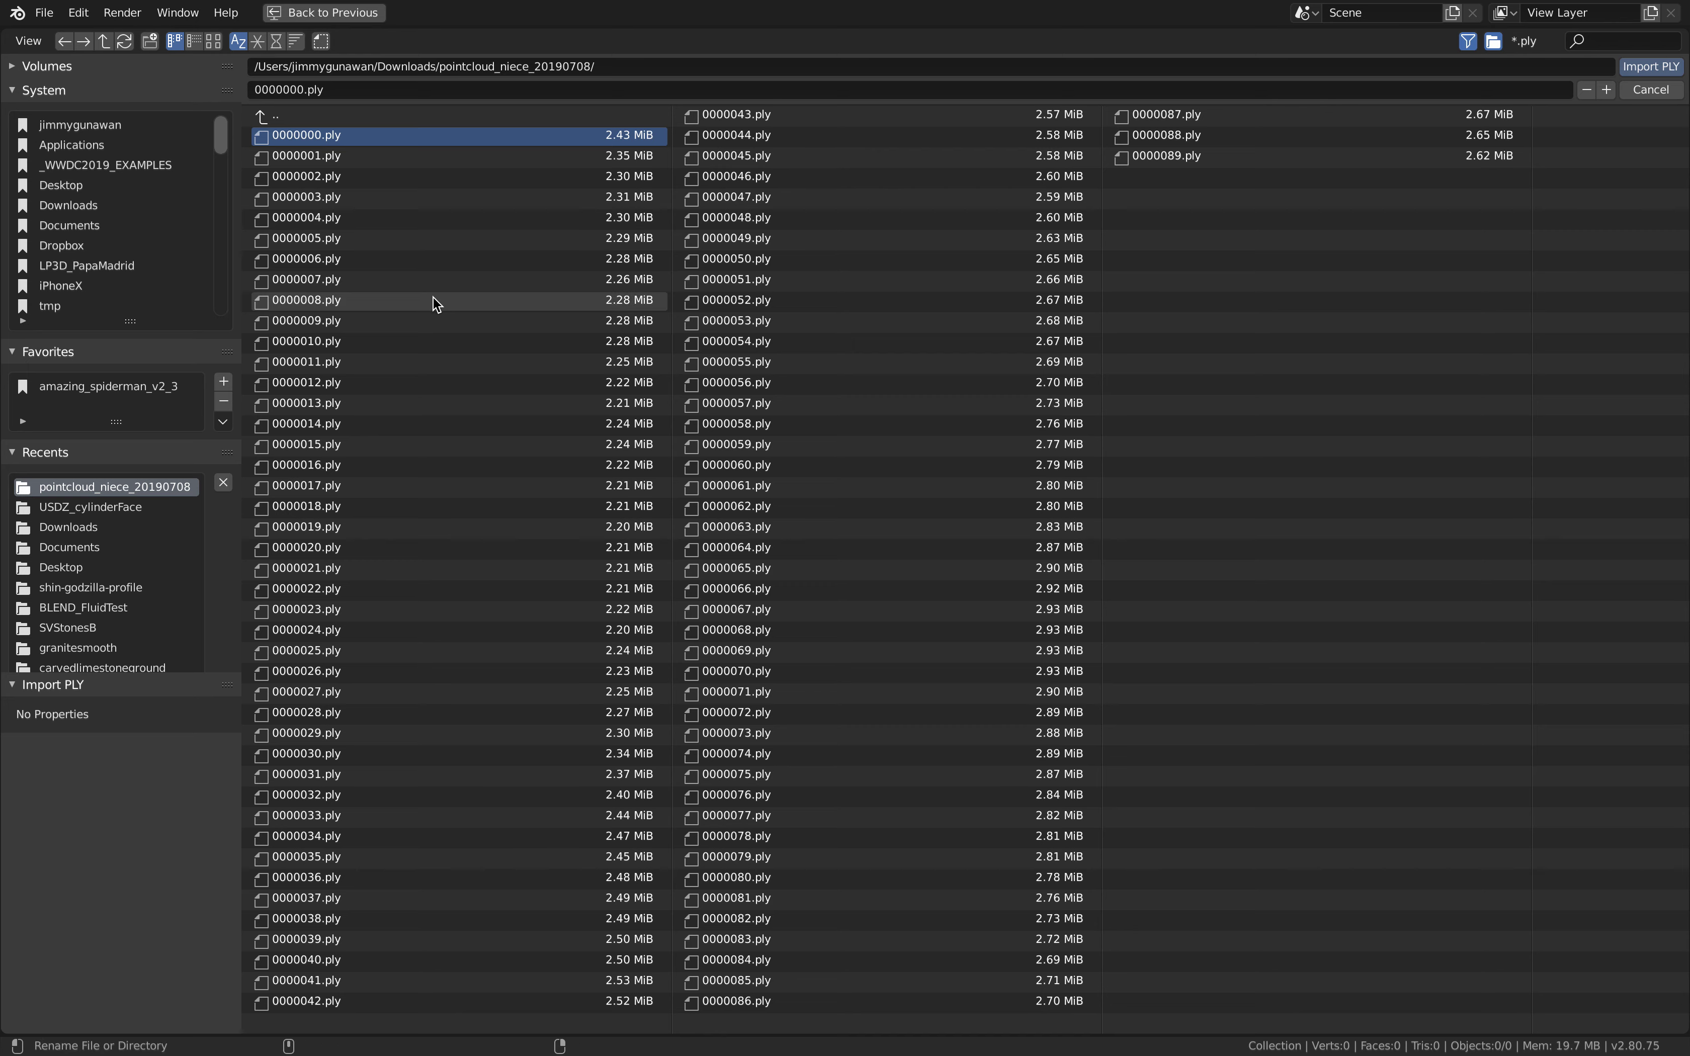
left_click(421, 342, "ctrl")
key("Escape")
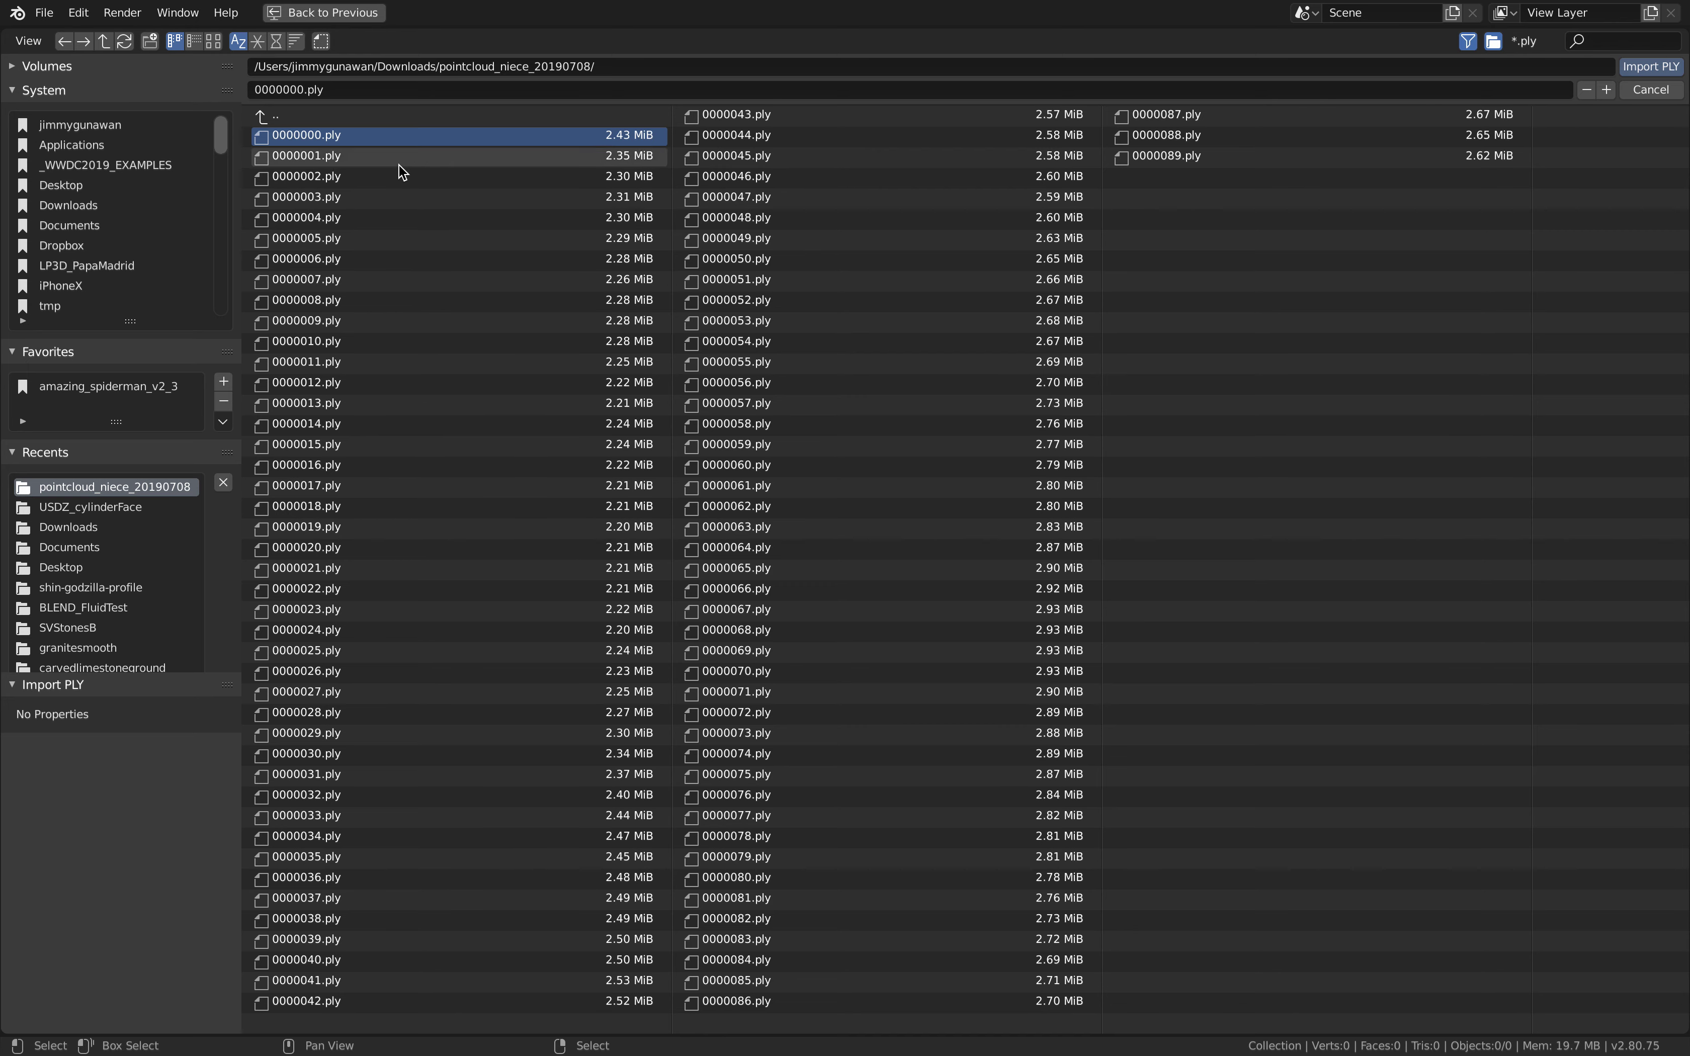
left_click(410, 280, "shift")
left_click(405, 218)
left_click(399, 138)
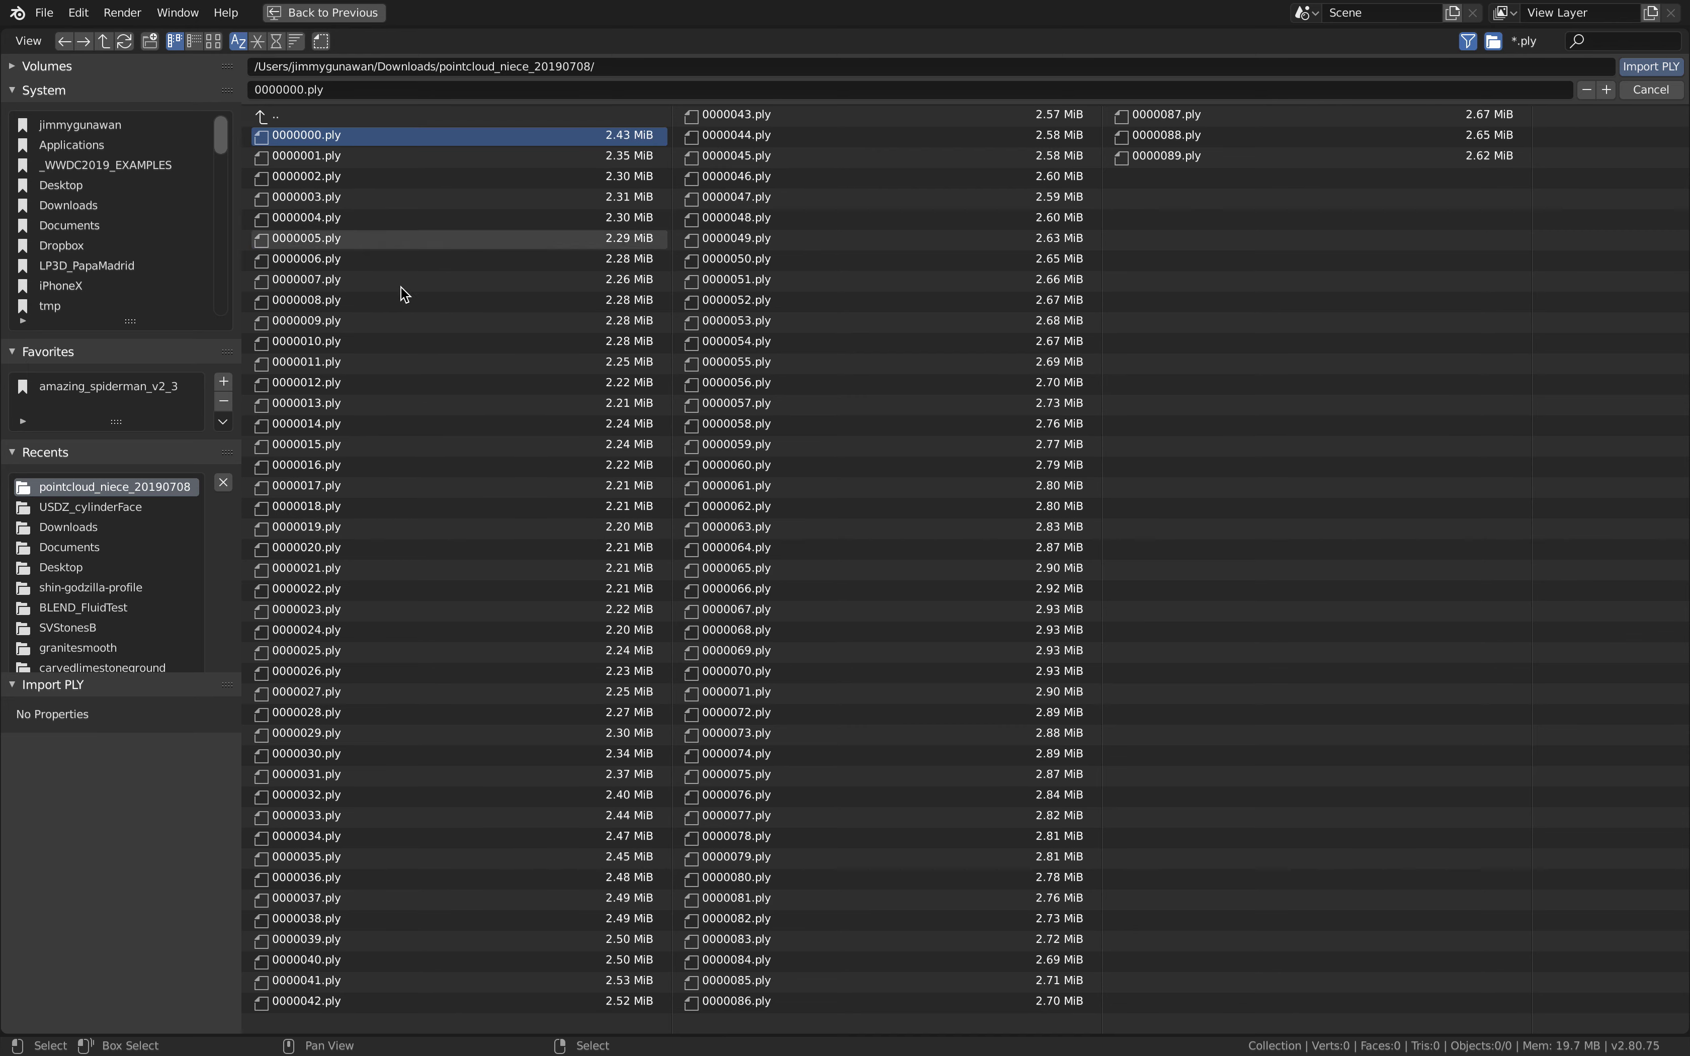
left_click(385, 342, "shift")
left_click(393, 550, "shift")
left_click(403, 755, "shift")
left_click(388, 963, "shift")
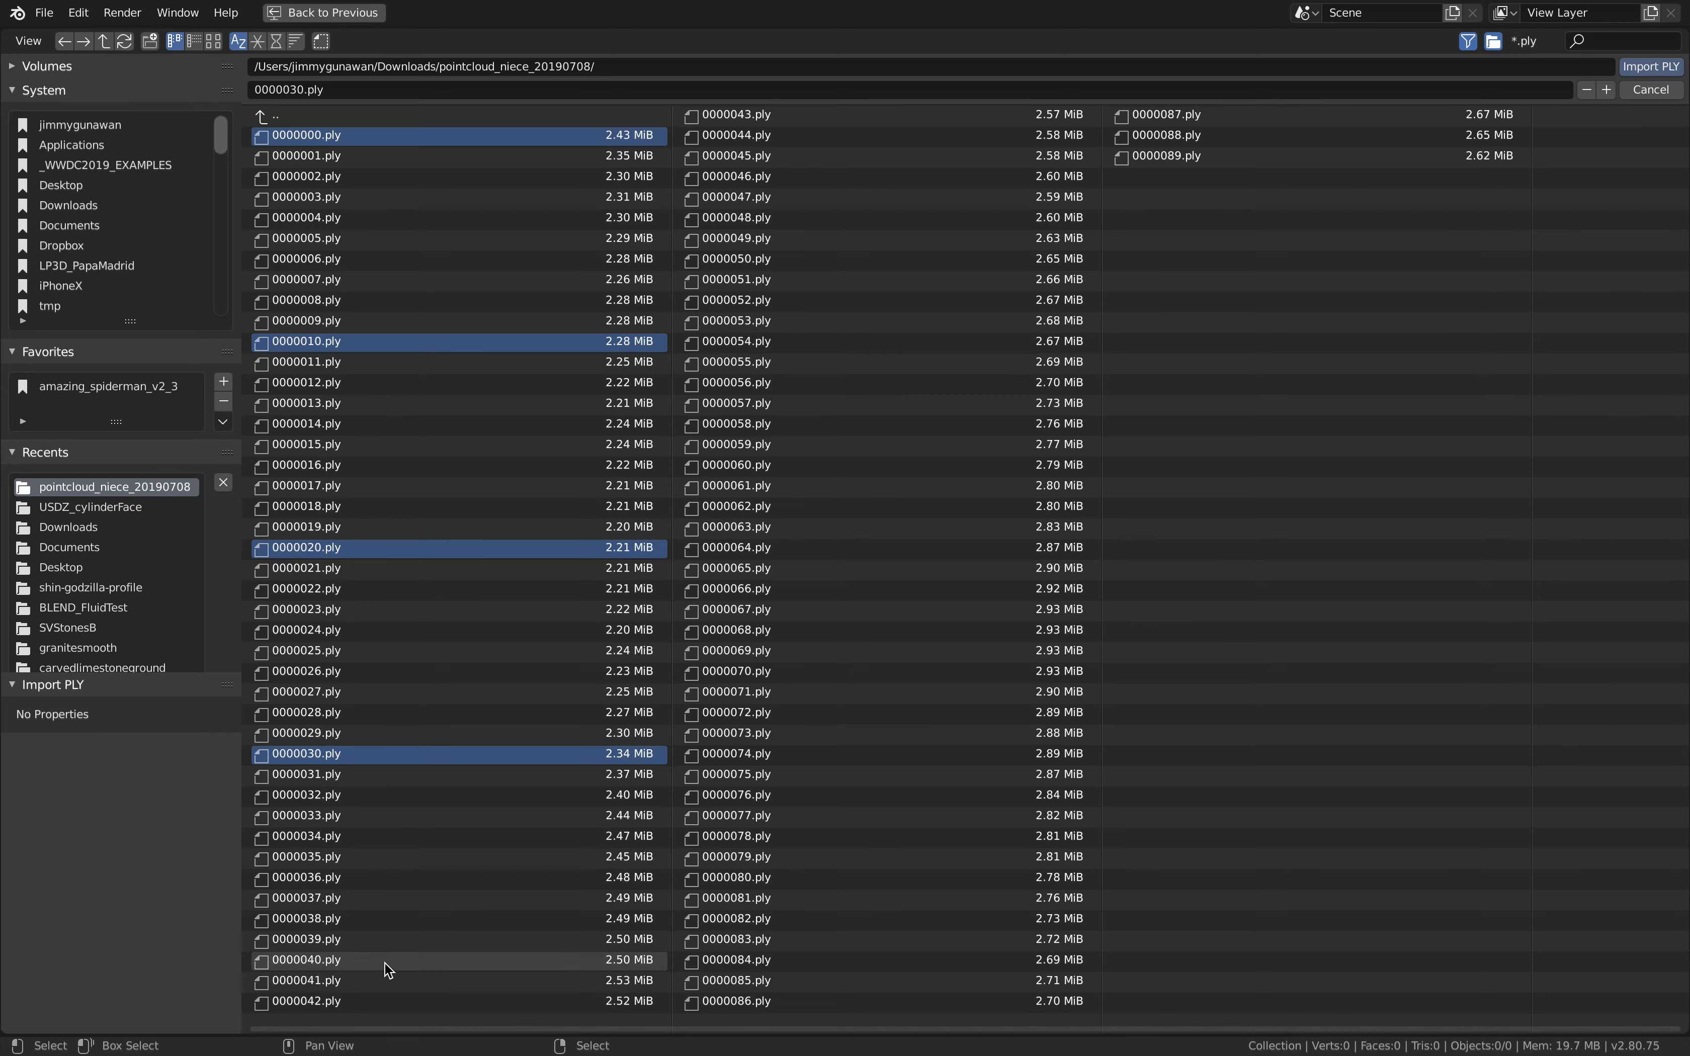
left_click(939, 260, "shift")
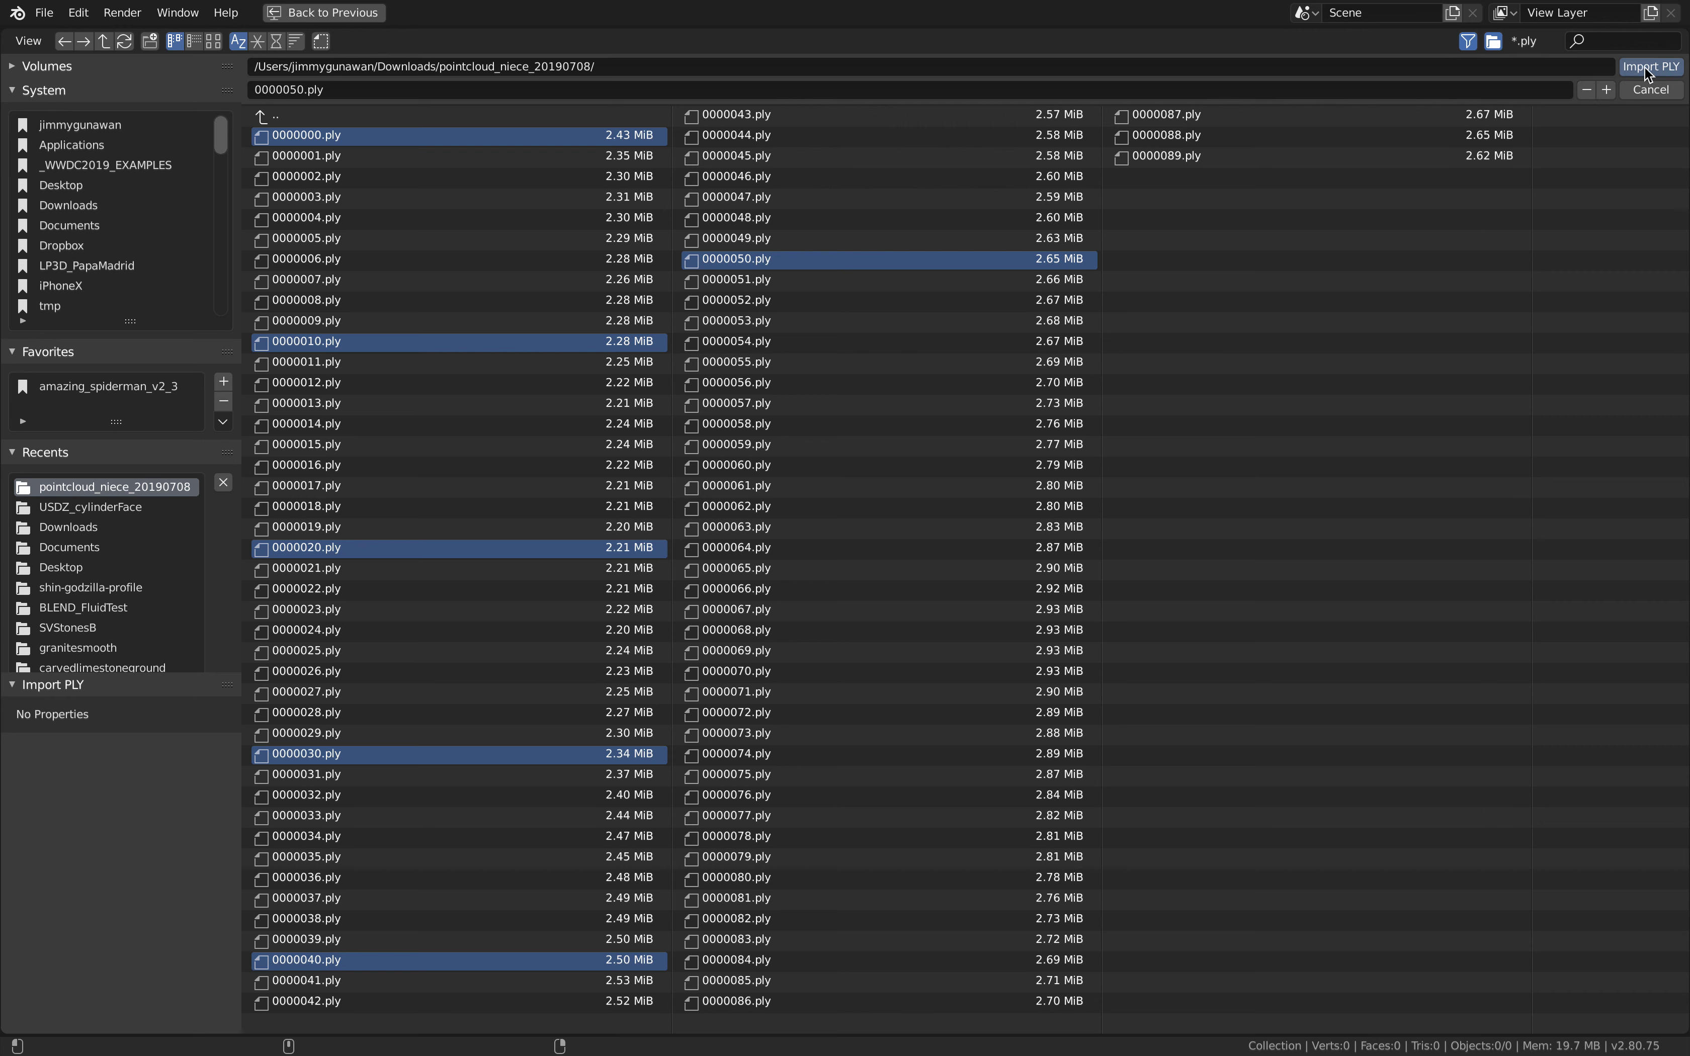
left_click(1671, 71)
Save the scene with the imported point clouds to the Desktop as demo_pointcloud_001.blend
scroll(875, 489, "up", 6)
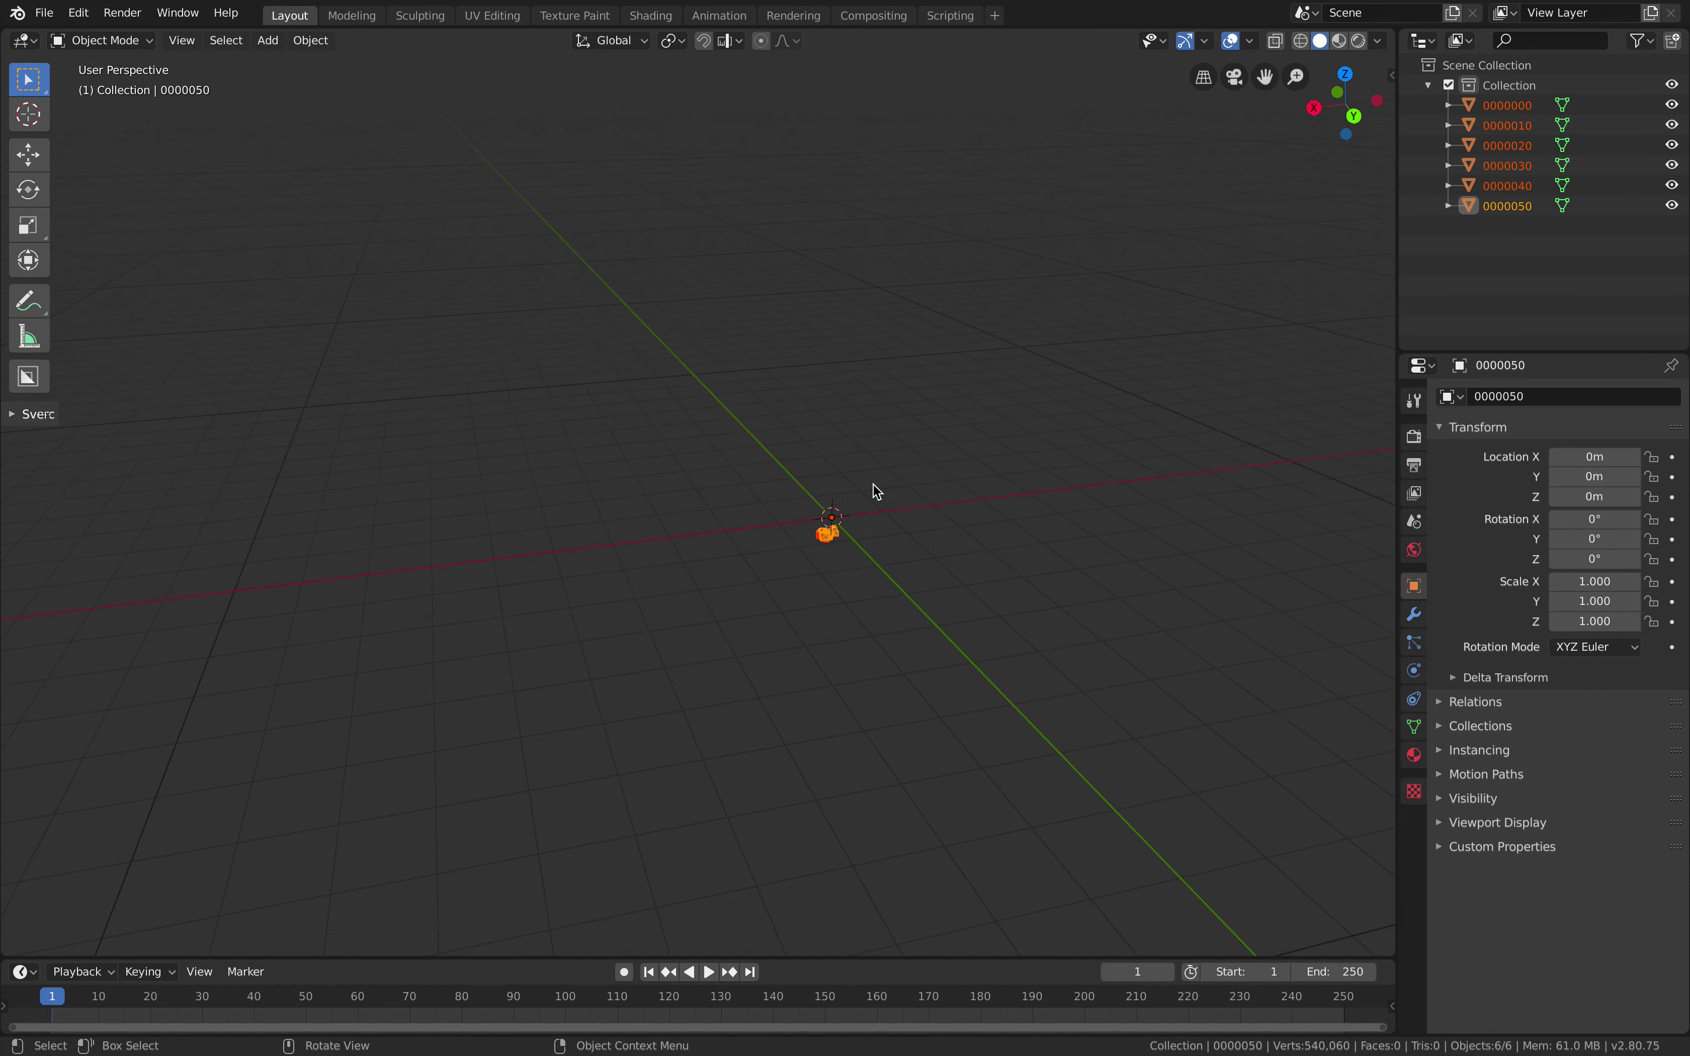
middle_click_drag(956, 447, 800, 390, "shift")
scroll(800, 390, "up", 1)
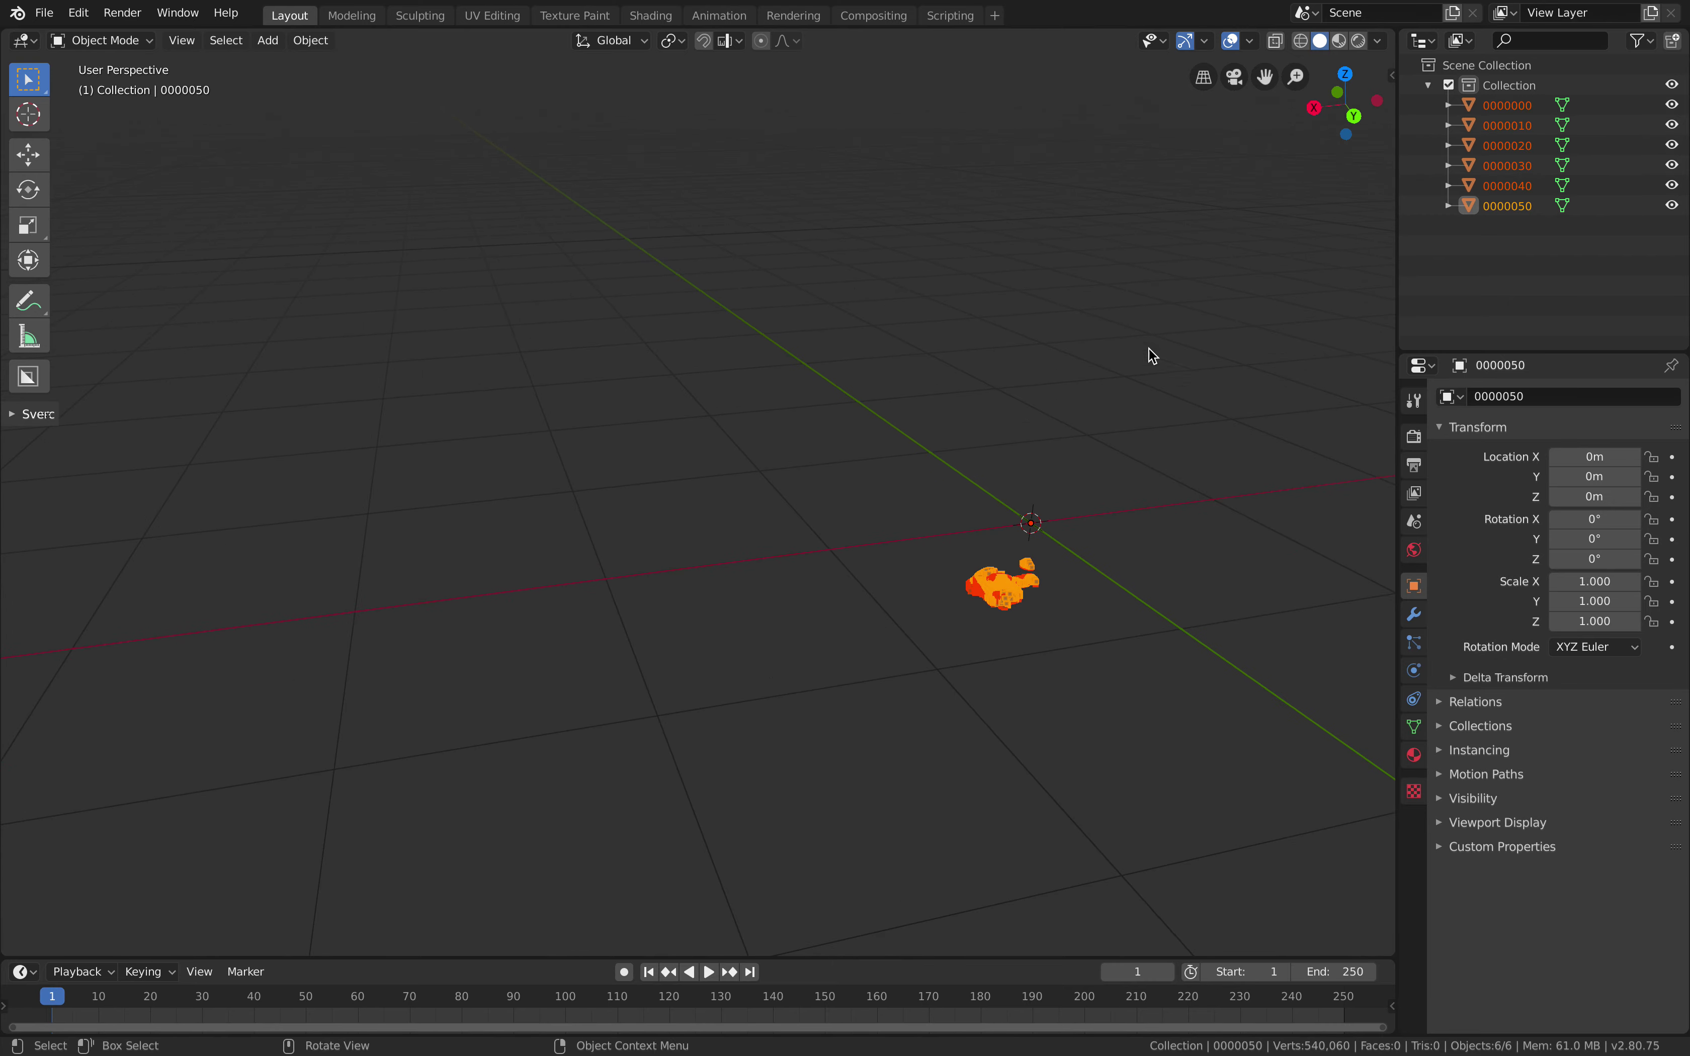
middle_click_drag(918, 364, 791, 349, "shift")
left_click(44, 12)
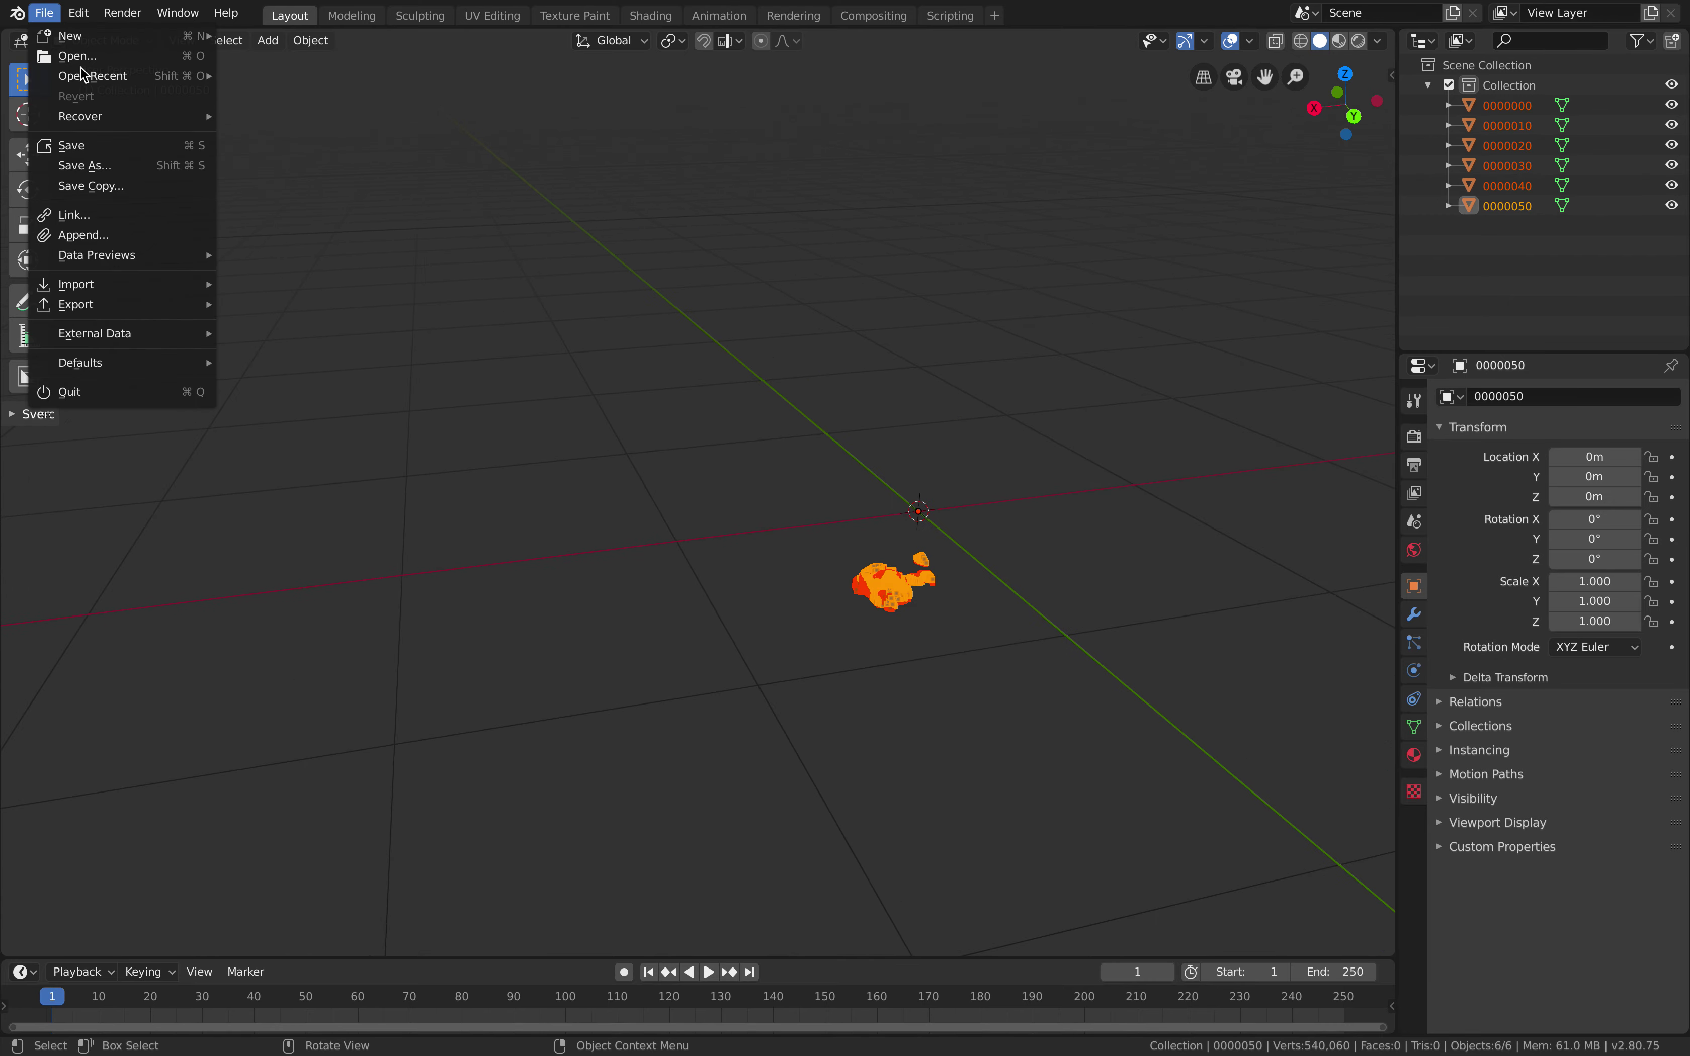
left_click(108, 167)
left_click(277, 86)
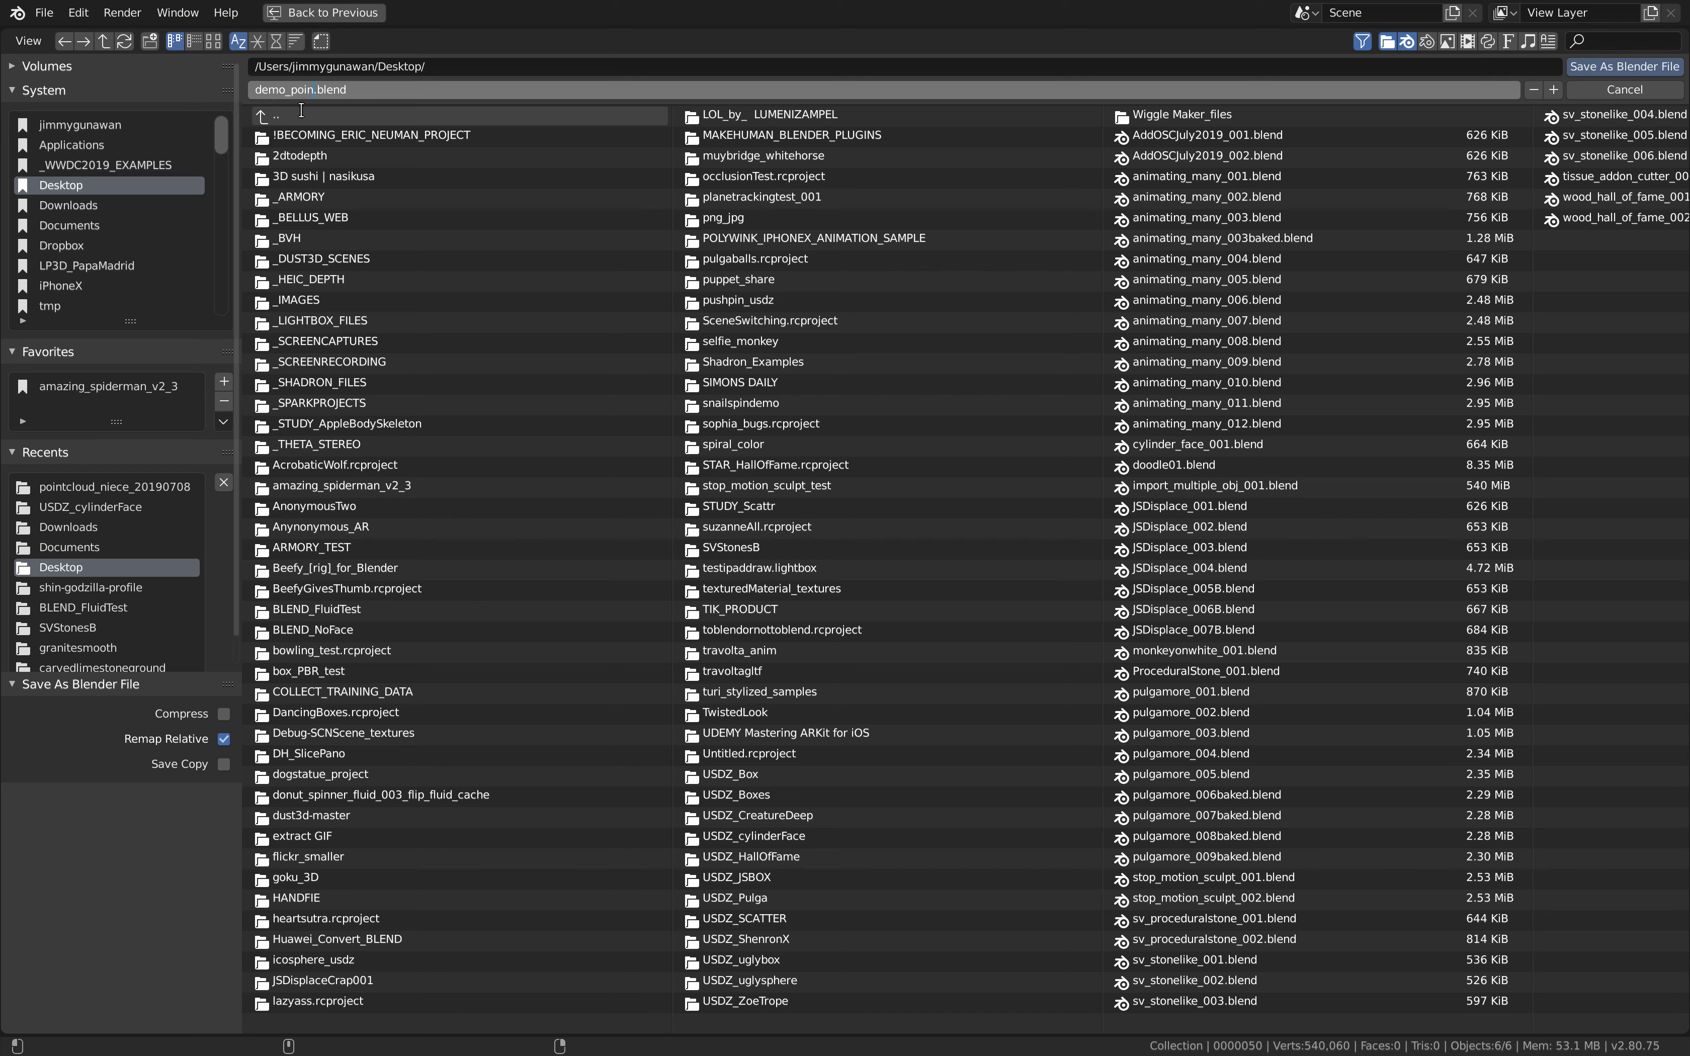
type("demo_pointcloud_")
key("Return")
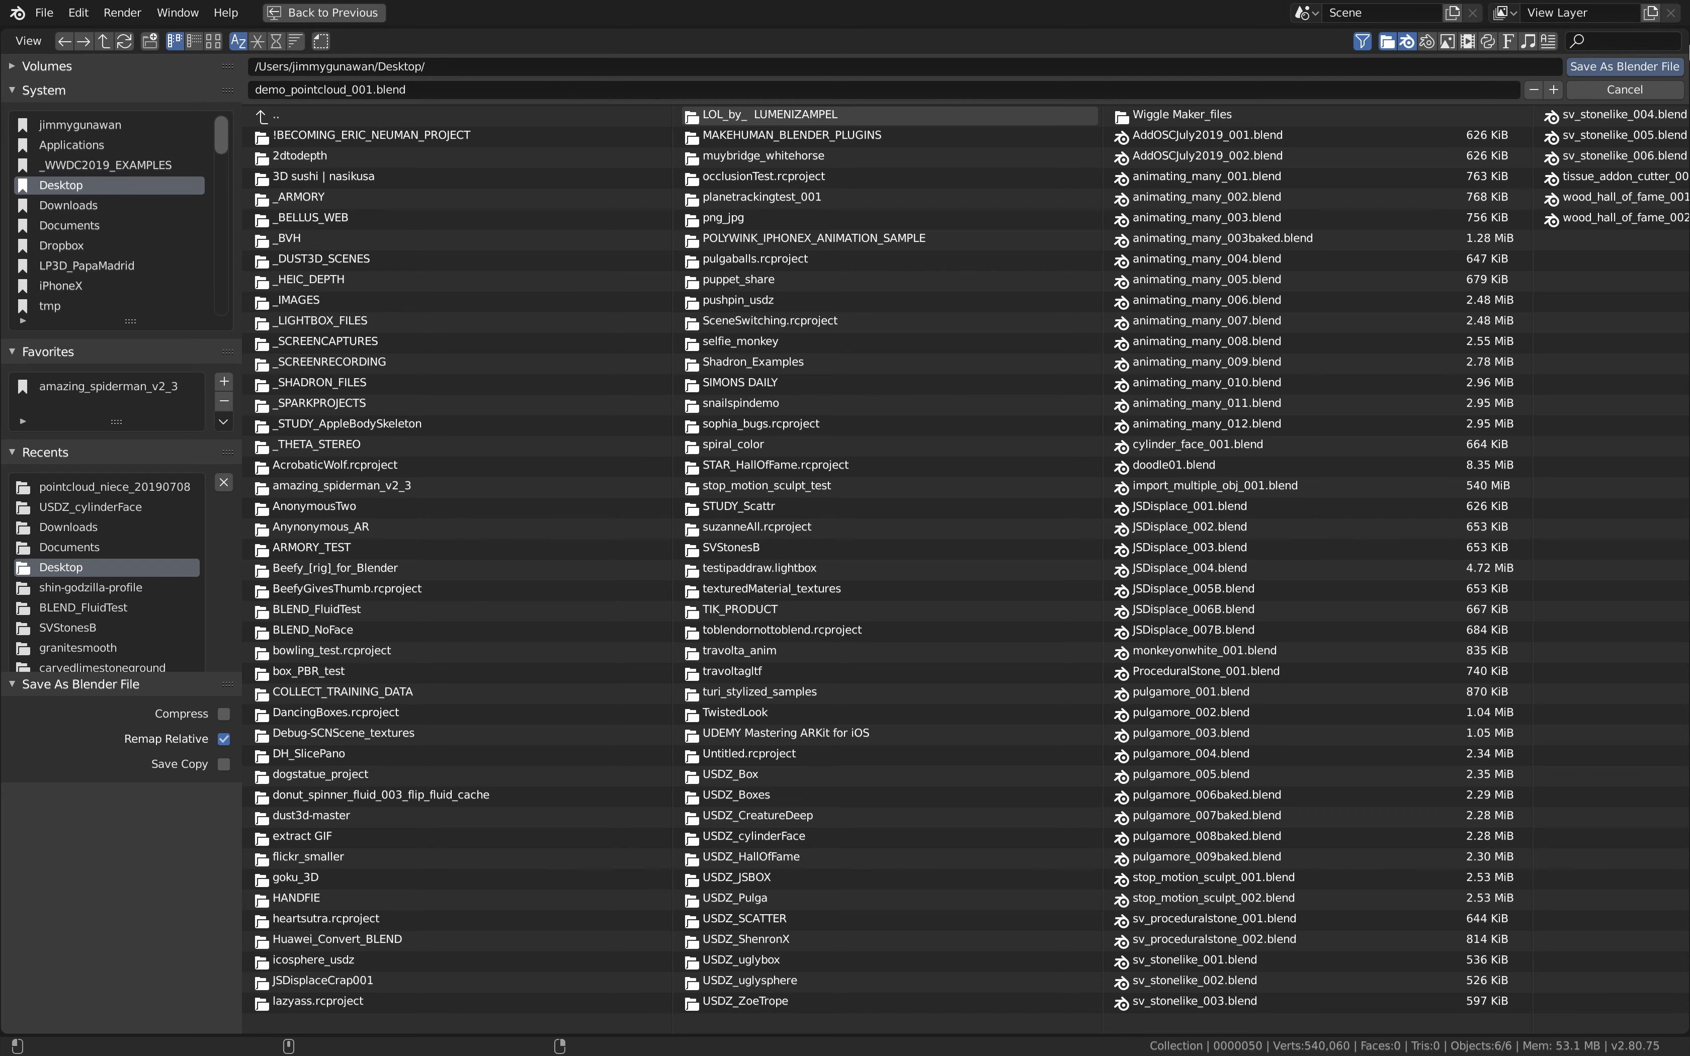
left_click(1662, 67)
Check the Vertex Colors lists in the mesh data of point clouds 0000050 and 0000020
middle_click_drag(832, 727, 777, 712, "shift")
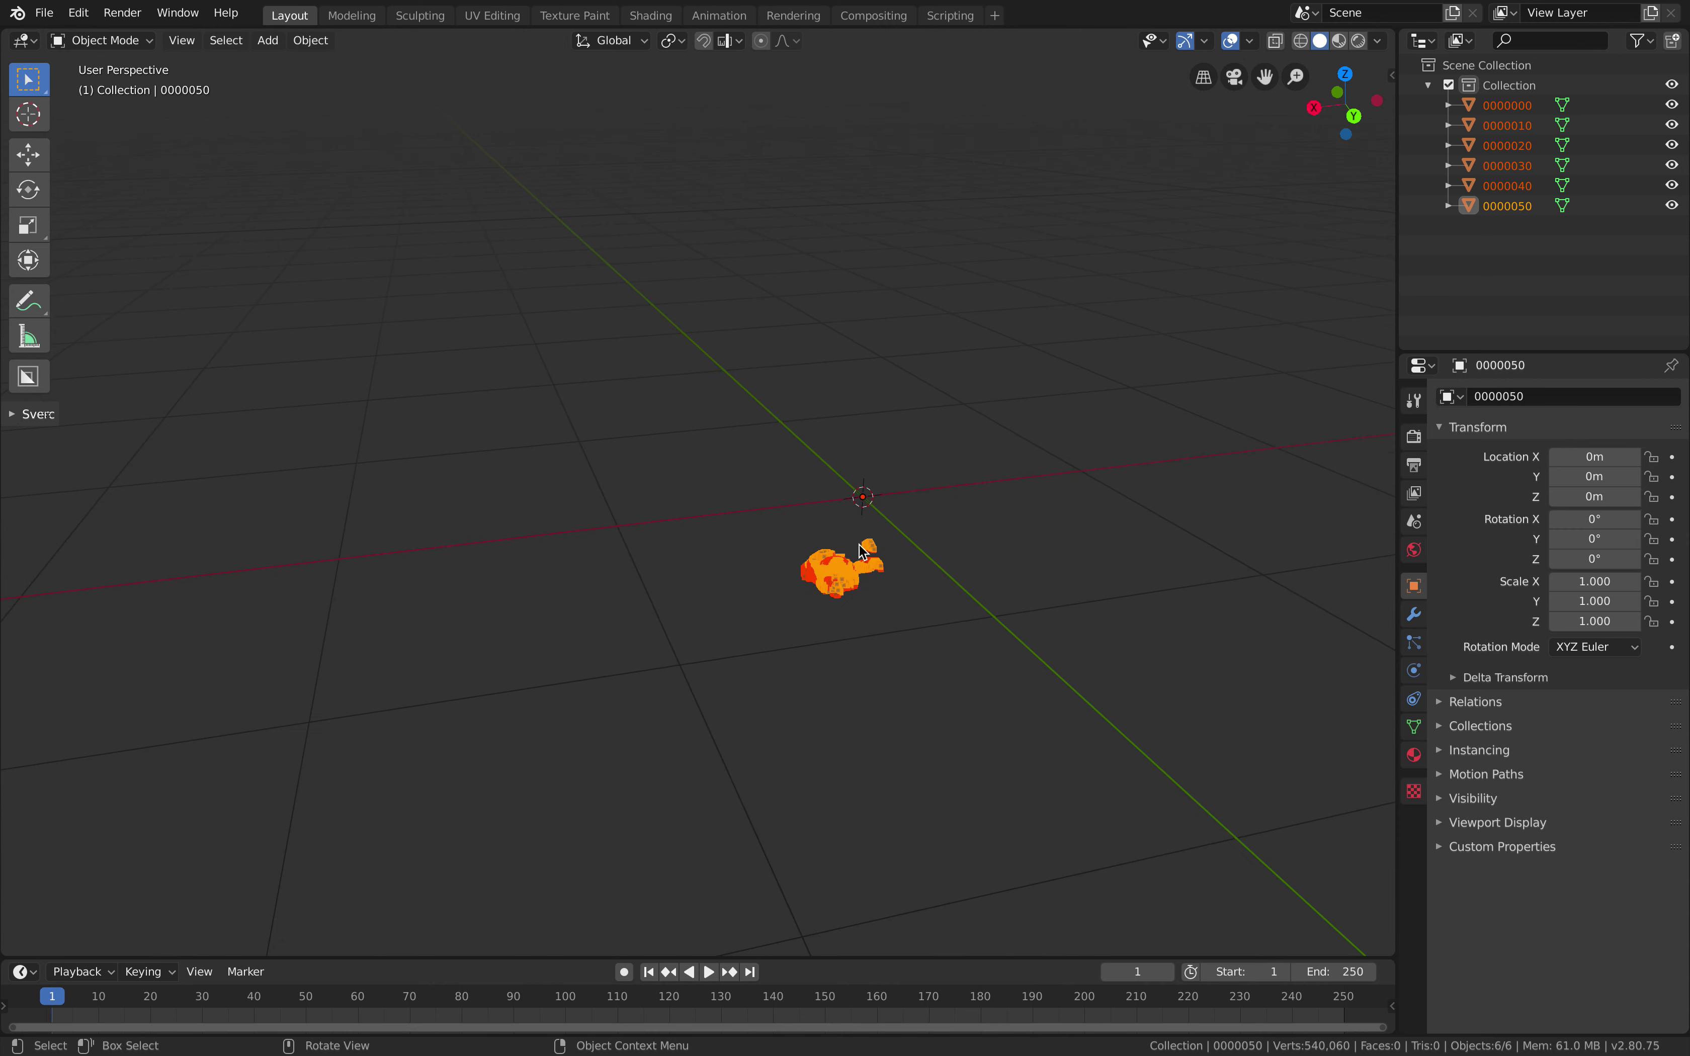
left_click(861, 549)
left_click(1415, 727)
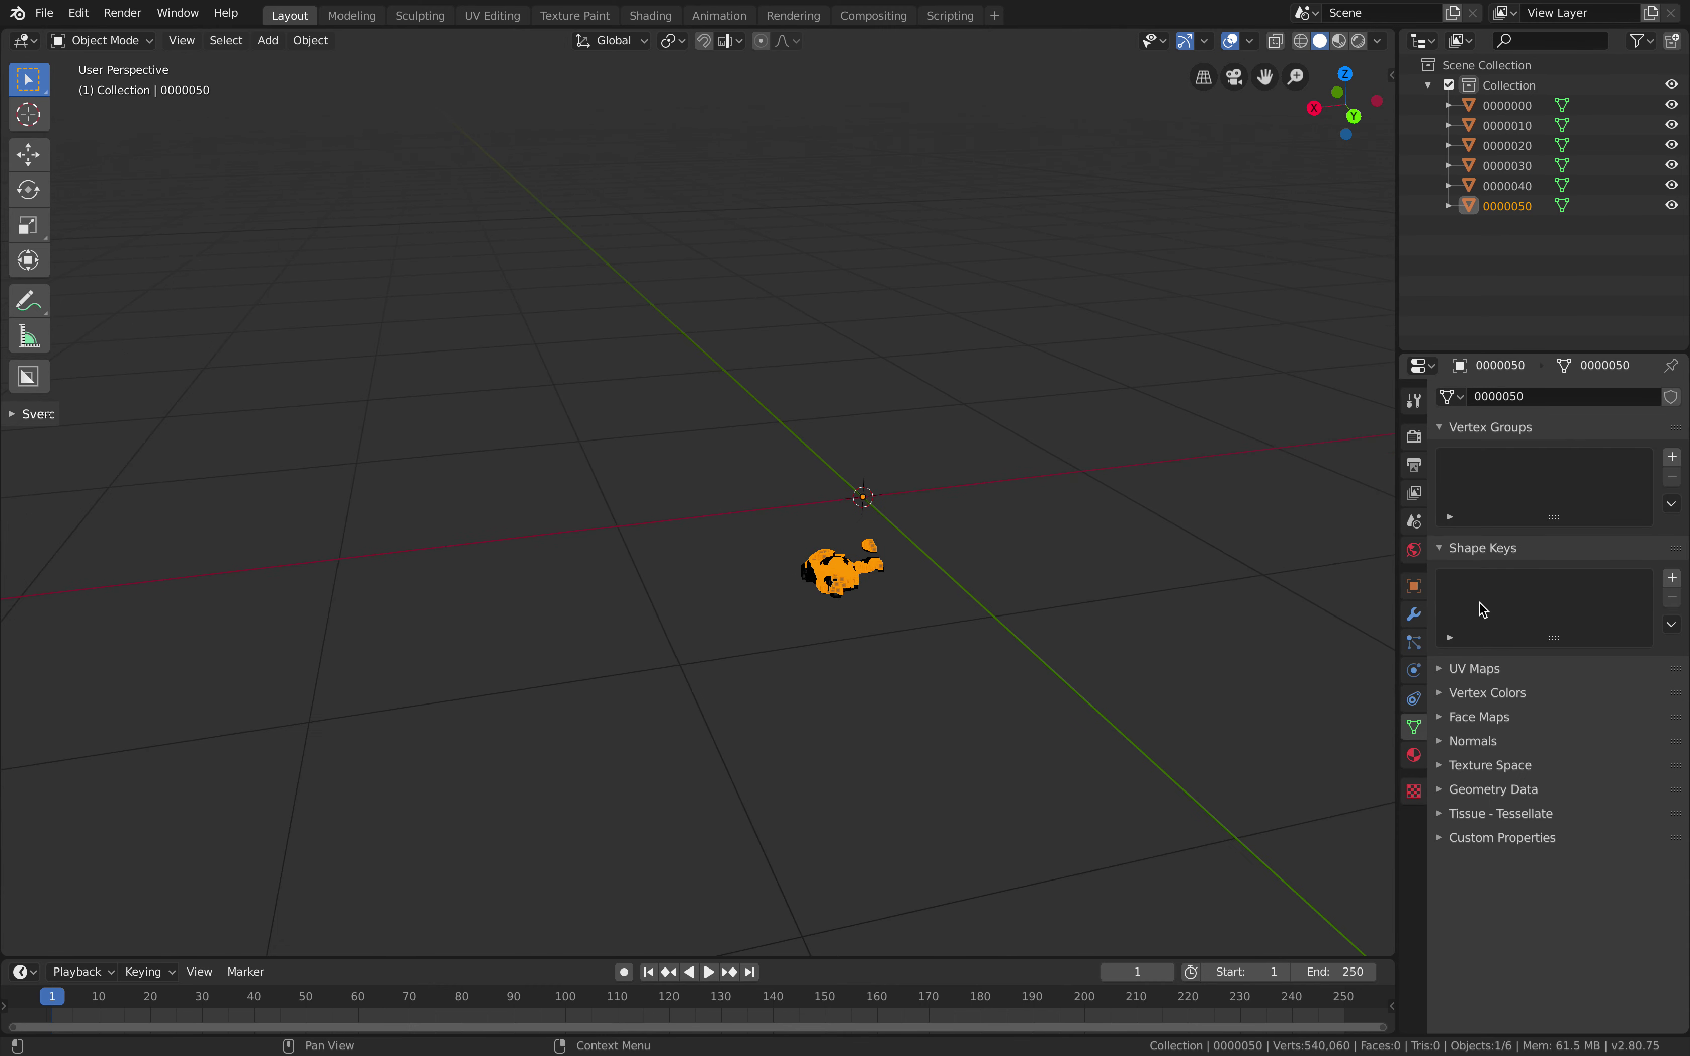
left_click(1490, 690)
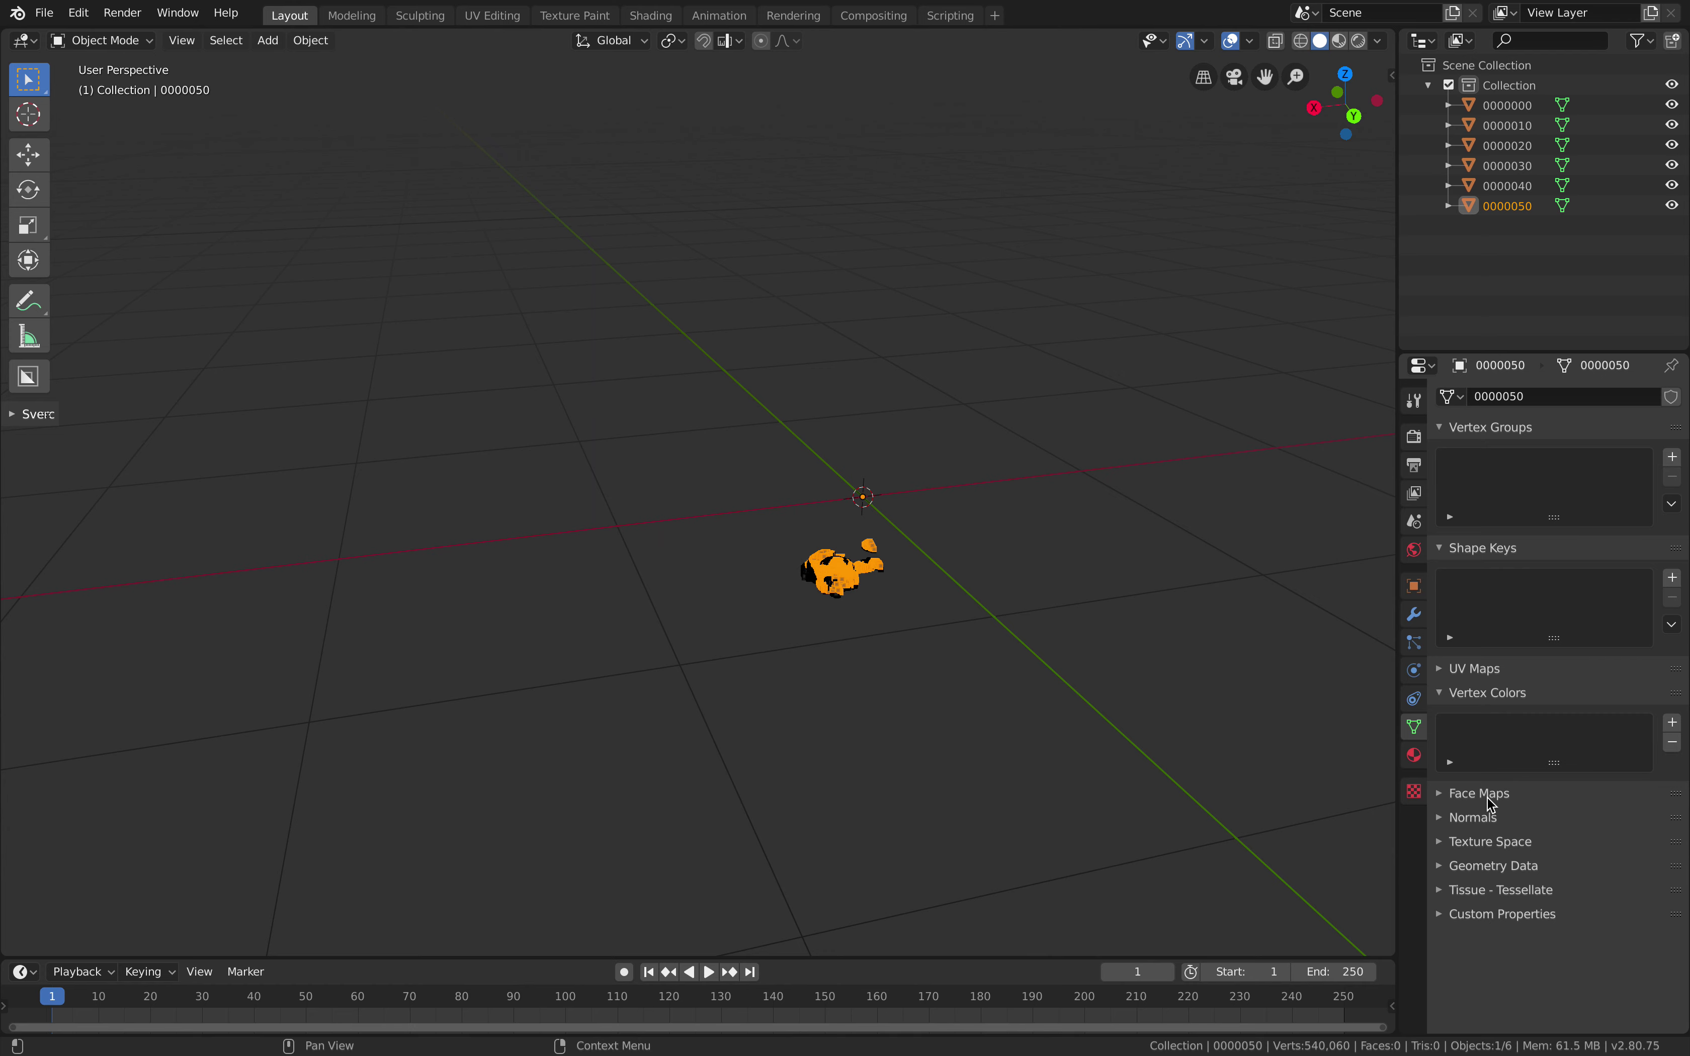
middle_click_drag(1068, 660, 936, 593)
left_click(1508, 145)
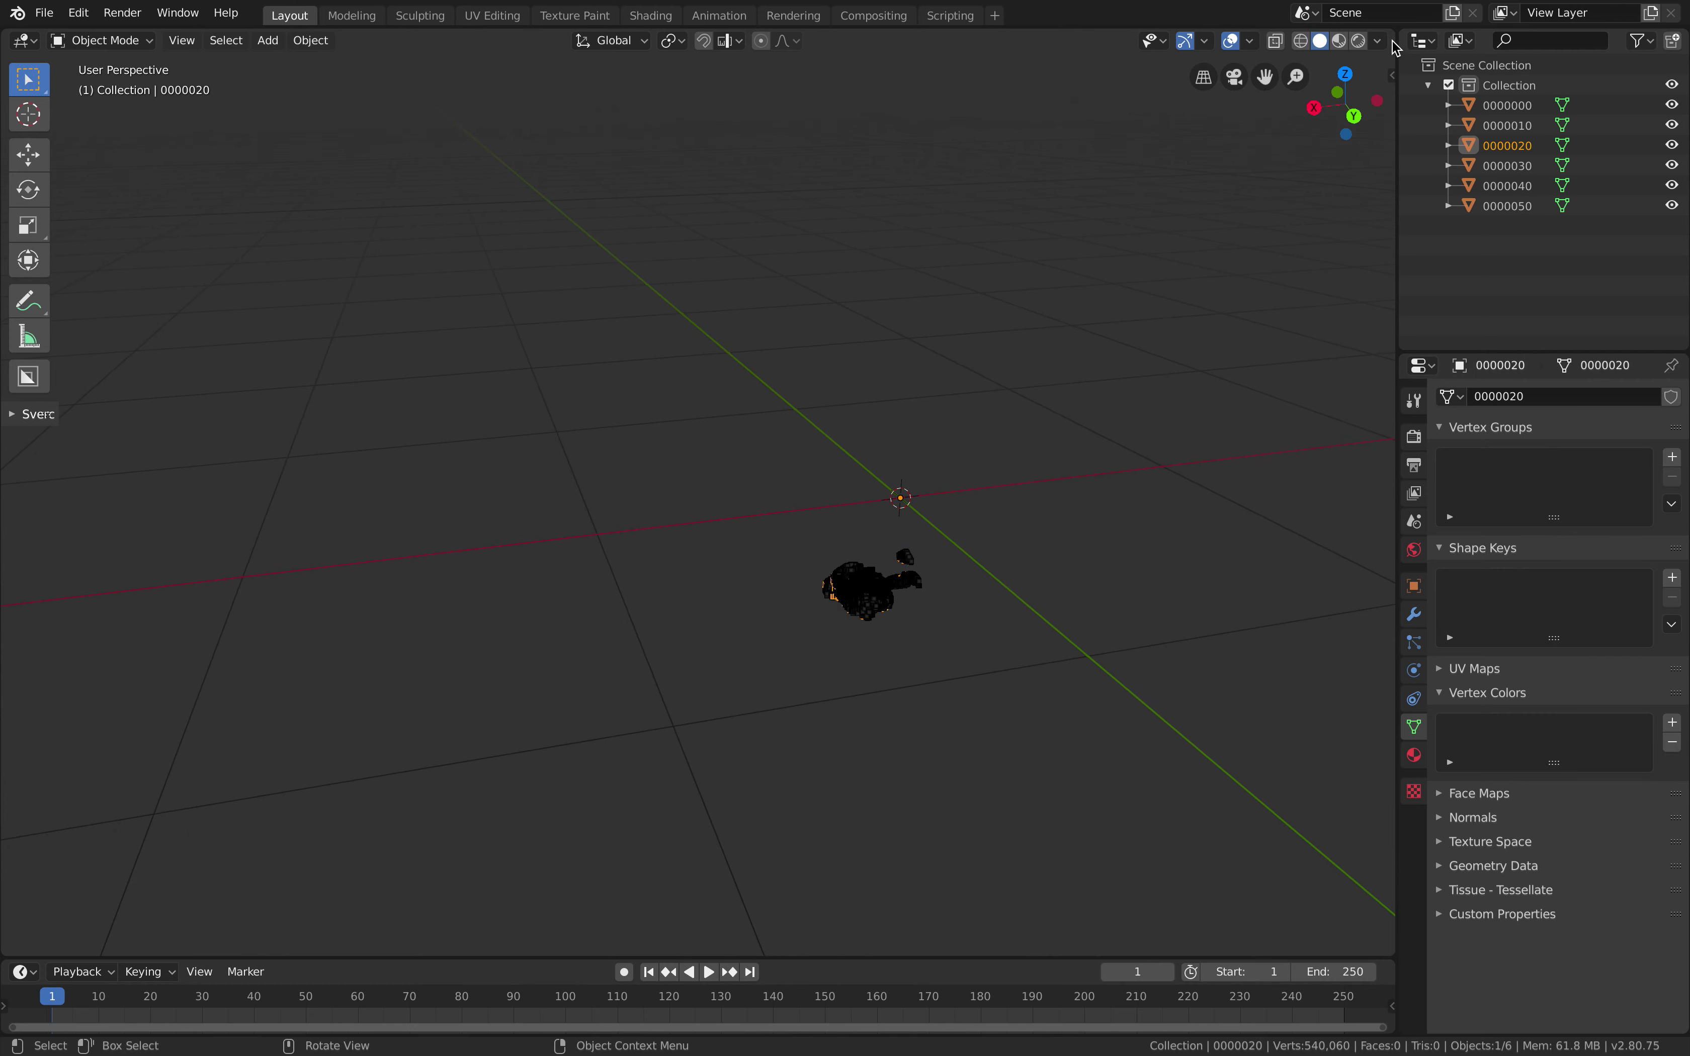
Split the 3D viewport into two stacked views and save the file
left_click_drag(1393, 33, 1383, 452)
middle_click_drag(976, 739, 796, 596)
key("ctrl+s")
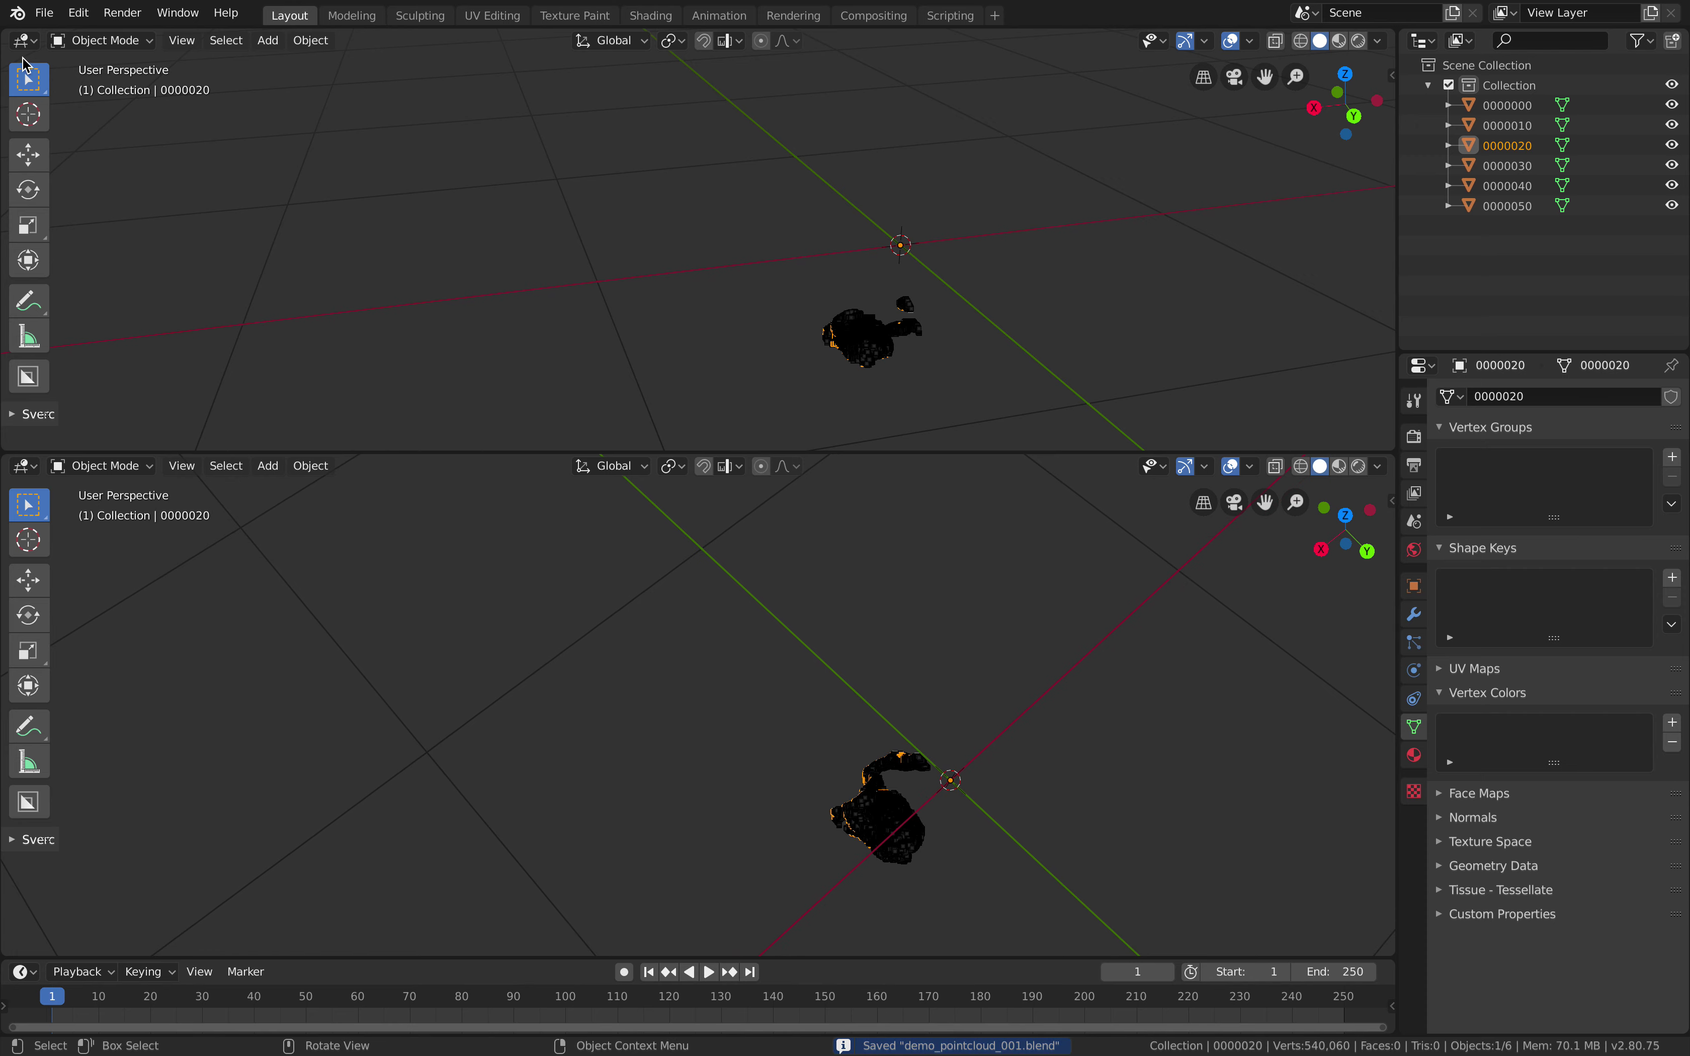
Turn the upper view into a Sverchok node editor and create a new node tree
left_click(25, 41)
left_click(122, 207)
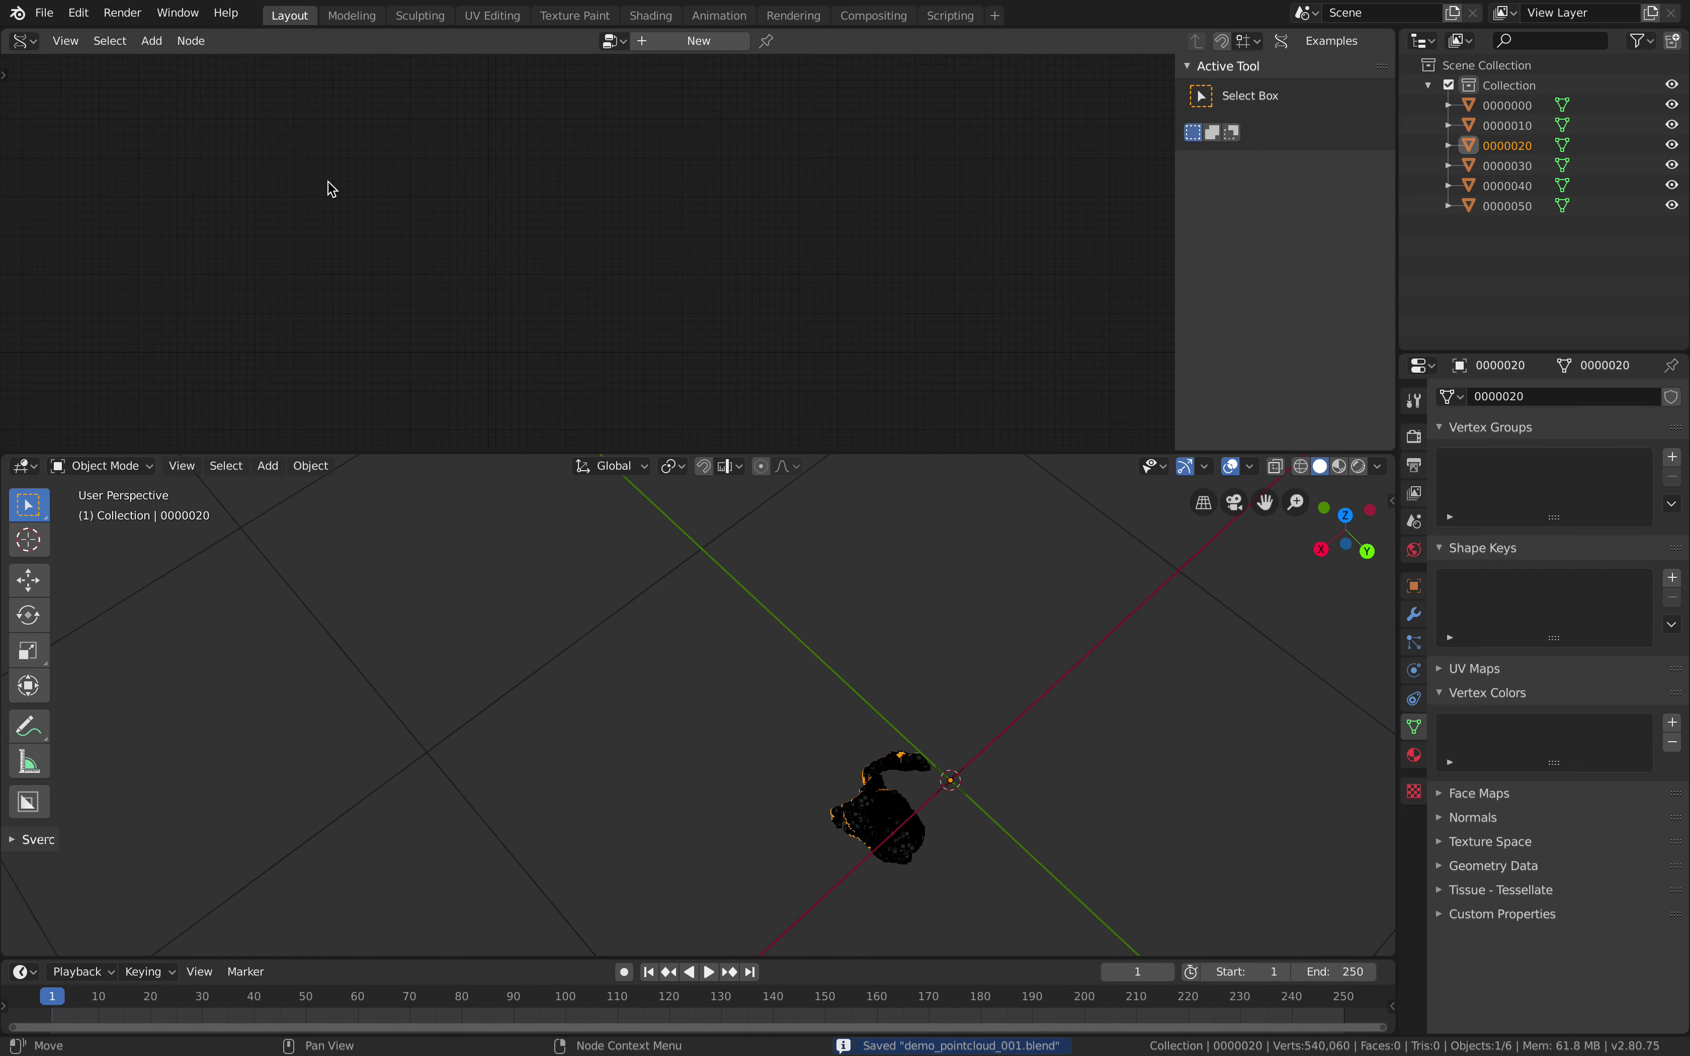
left_click(673, 43)
Add an Objects in mk3 node to the empty node tree
key("alt+space")
type("obects")
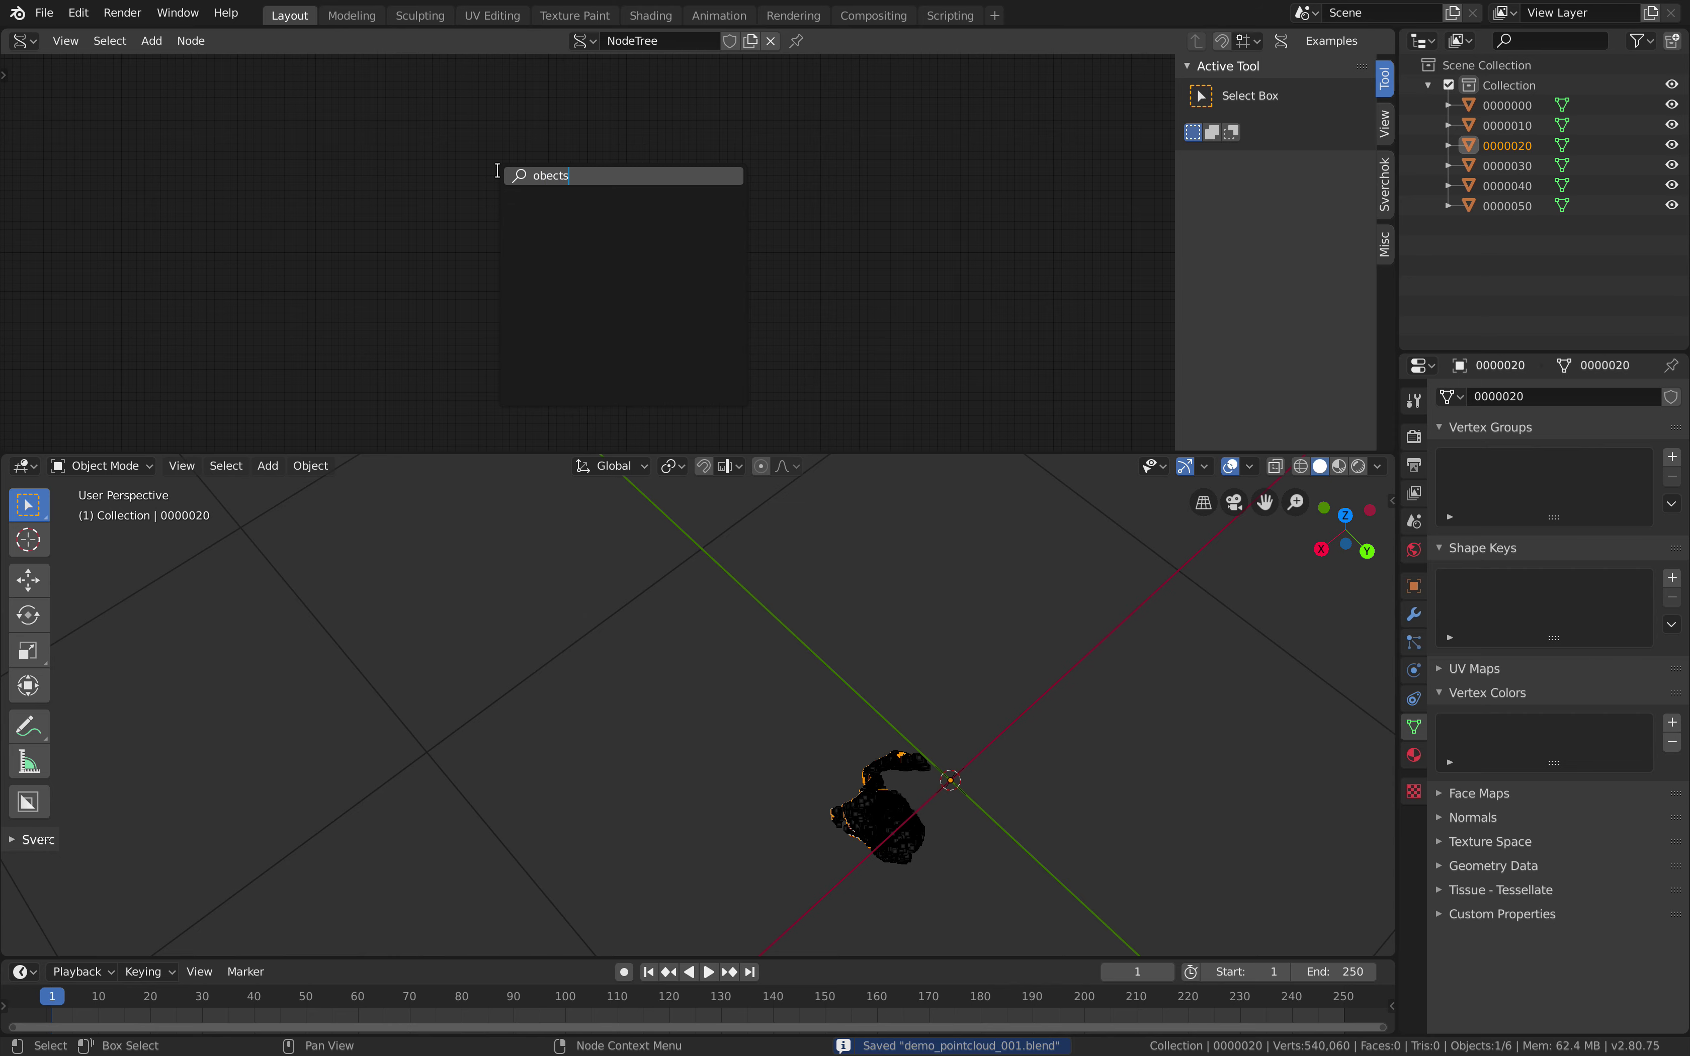
type(" a")
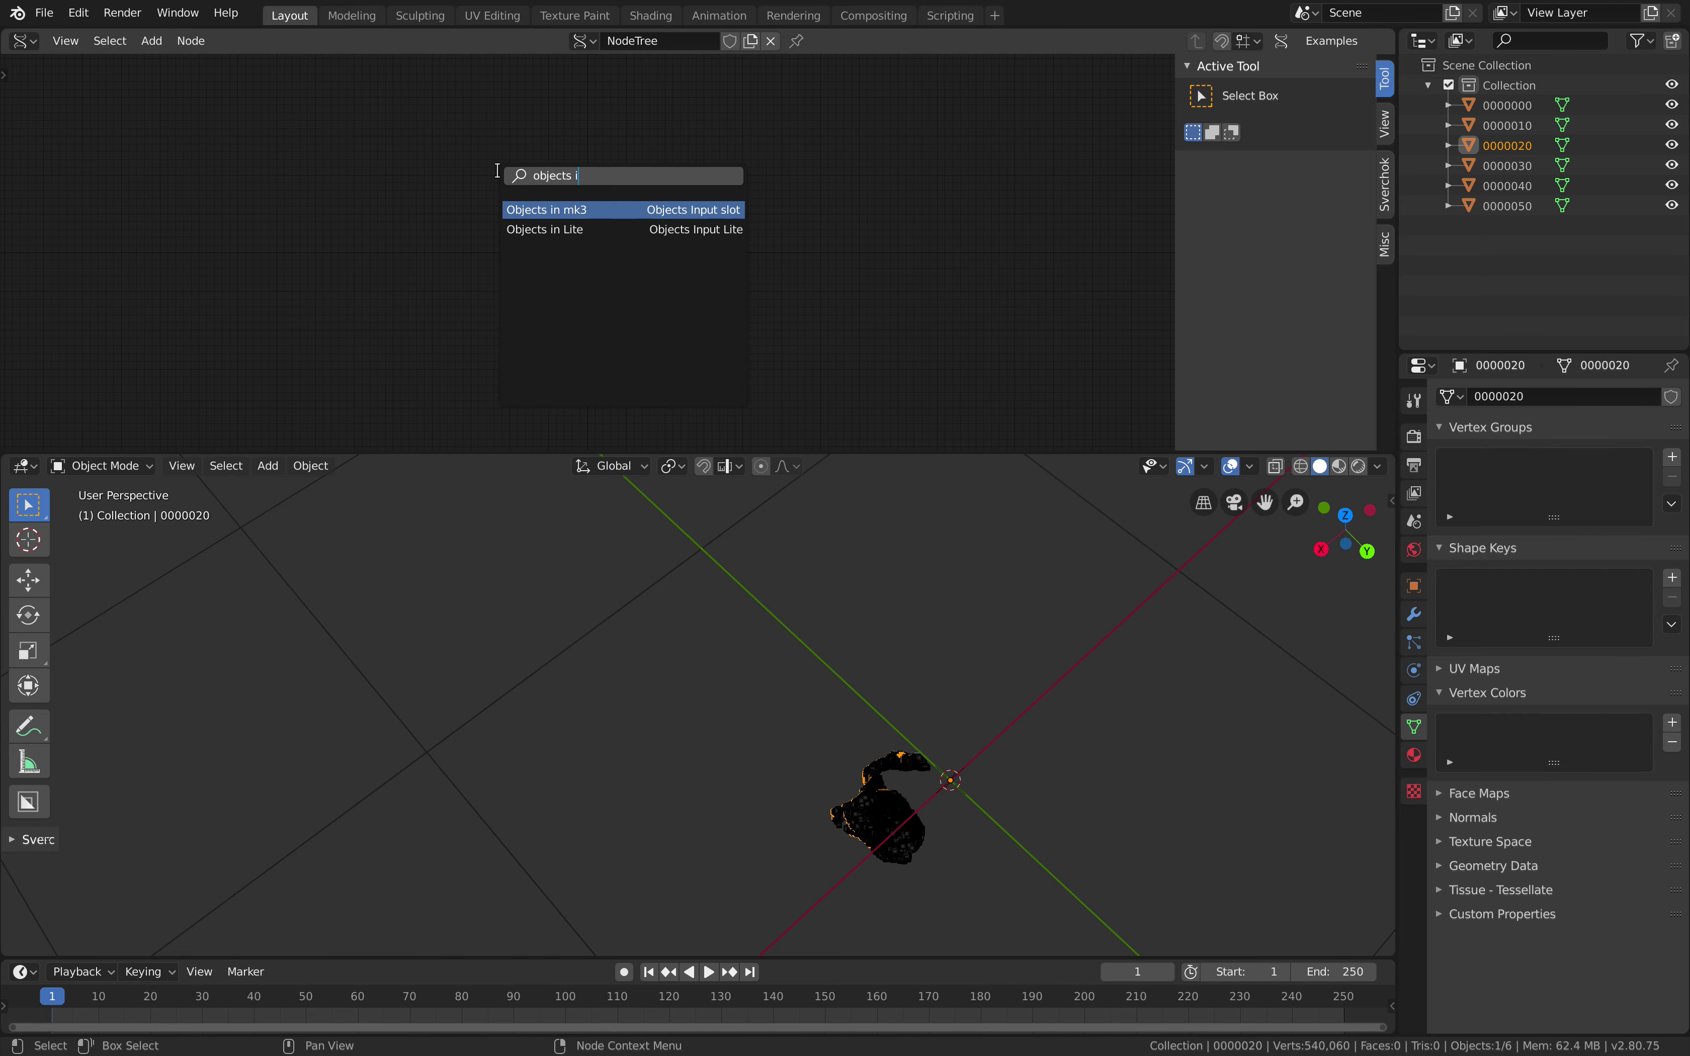
key("Return")
left_click(475, 248)
scroll(474, 248, "up", 4)
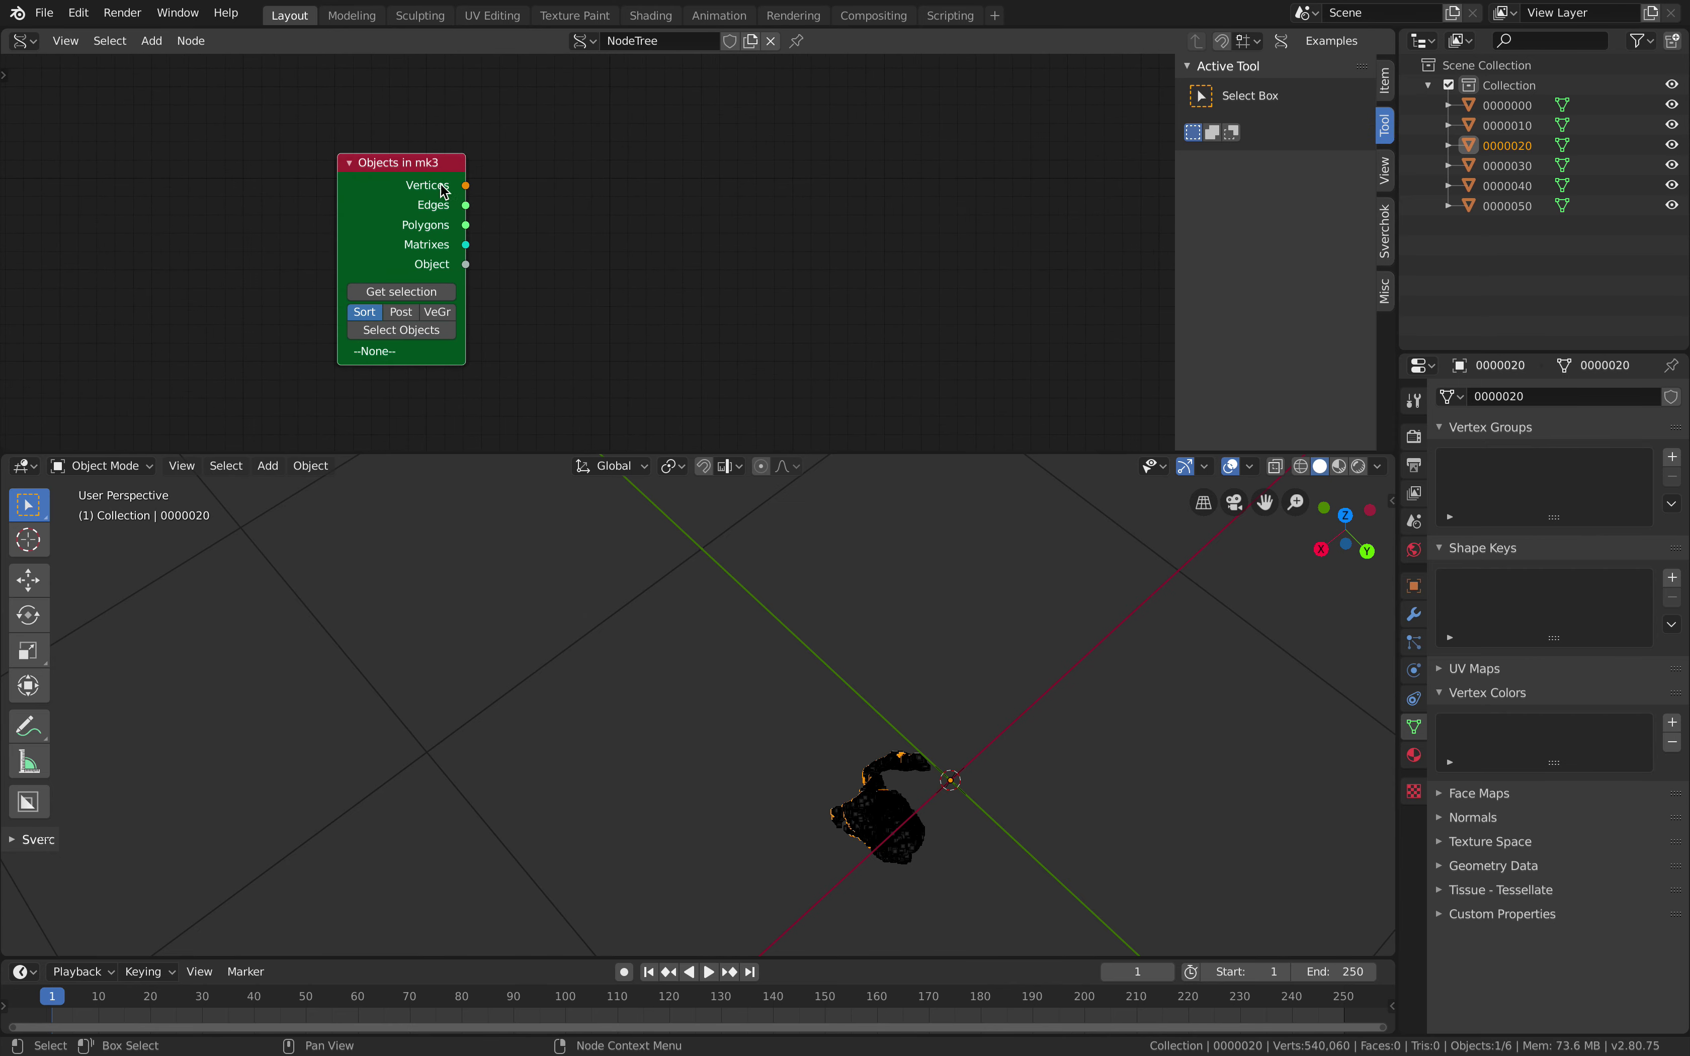
Select all six point clouds, load the selection into the Objects in mk3 node, and save the file
middle_click_drag(864, 636, 901, 643)
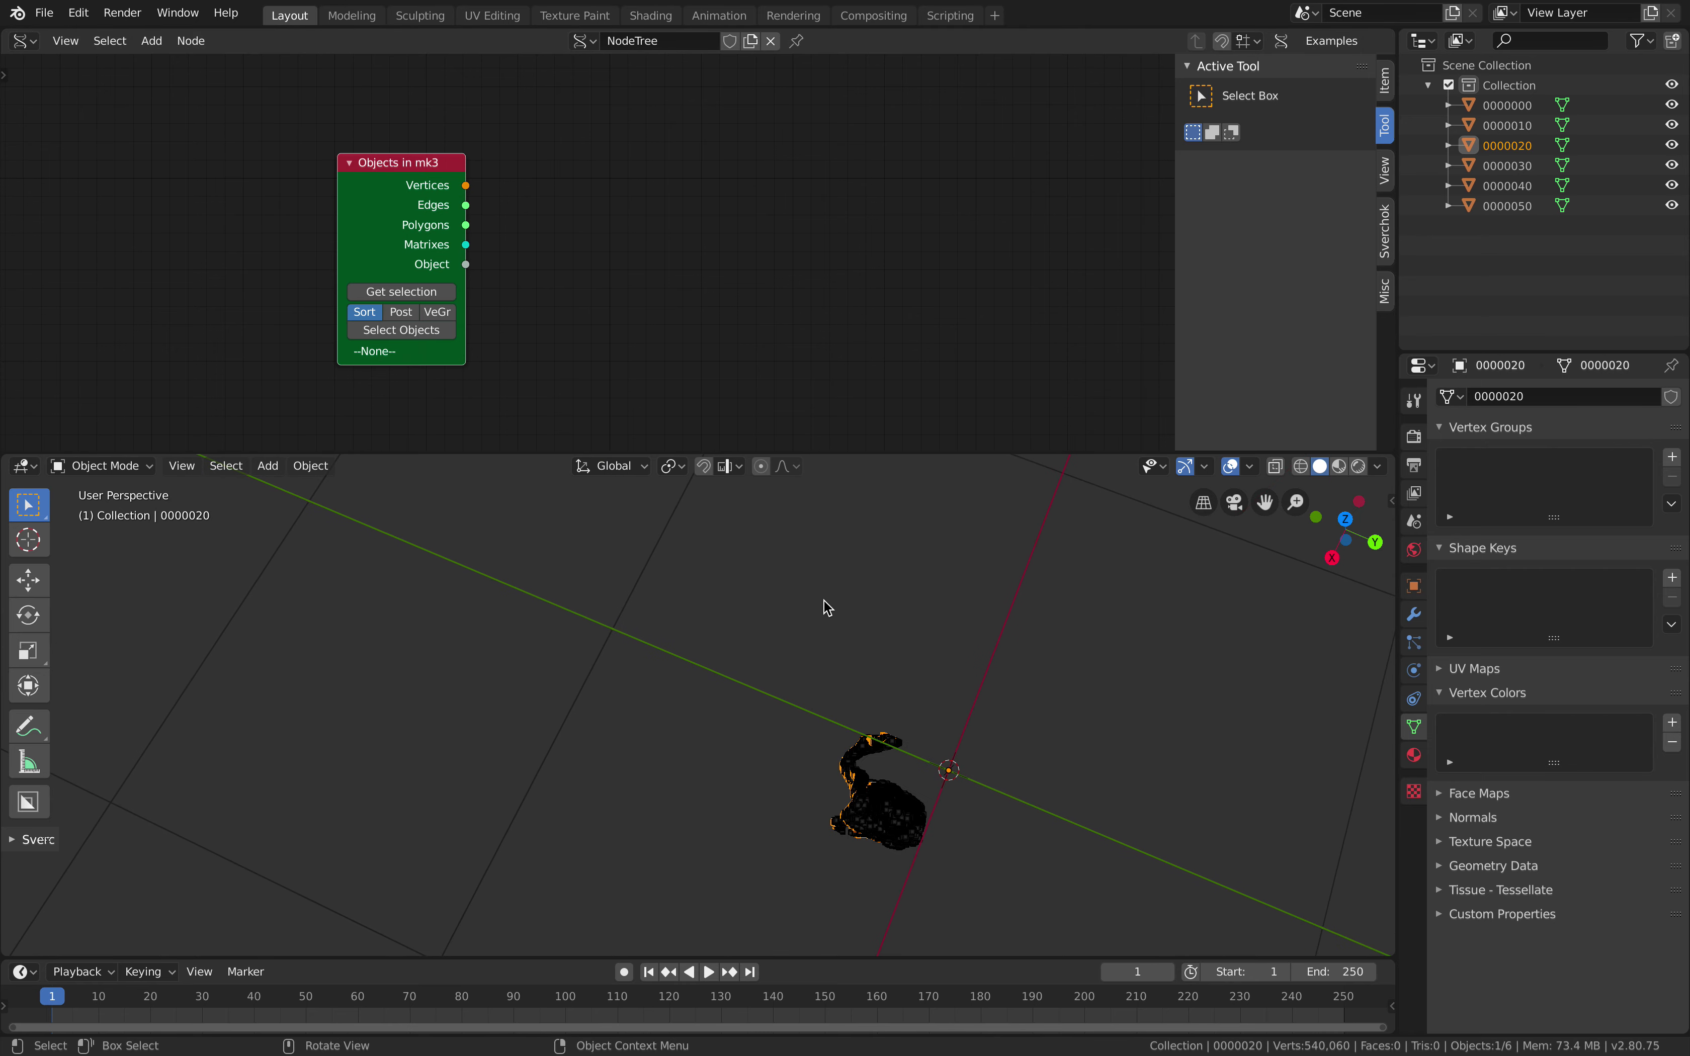
key("a")
key("a")
left_click_drag(728, 653, 950, 821)
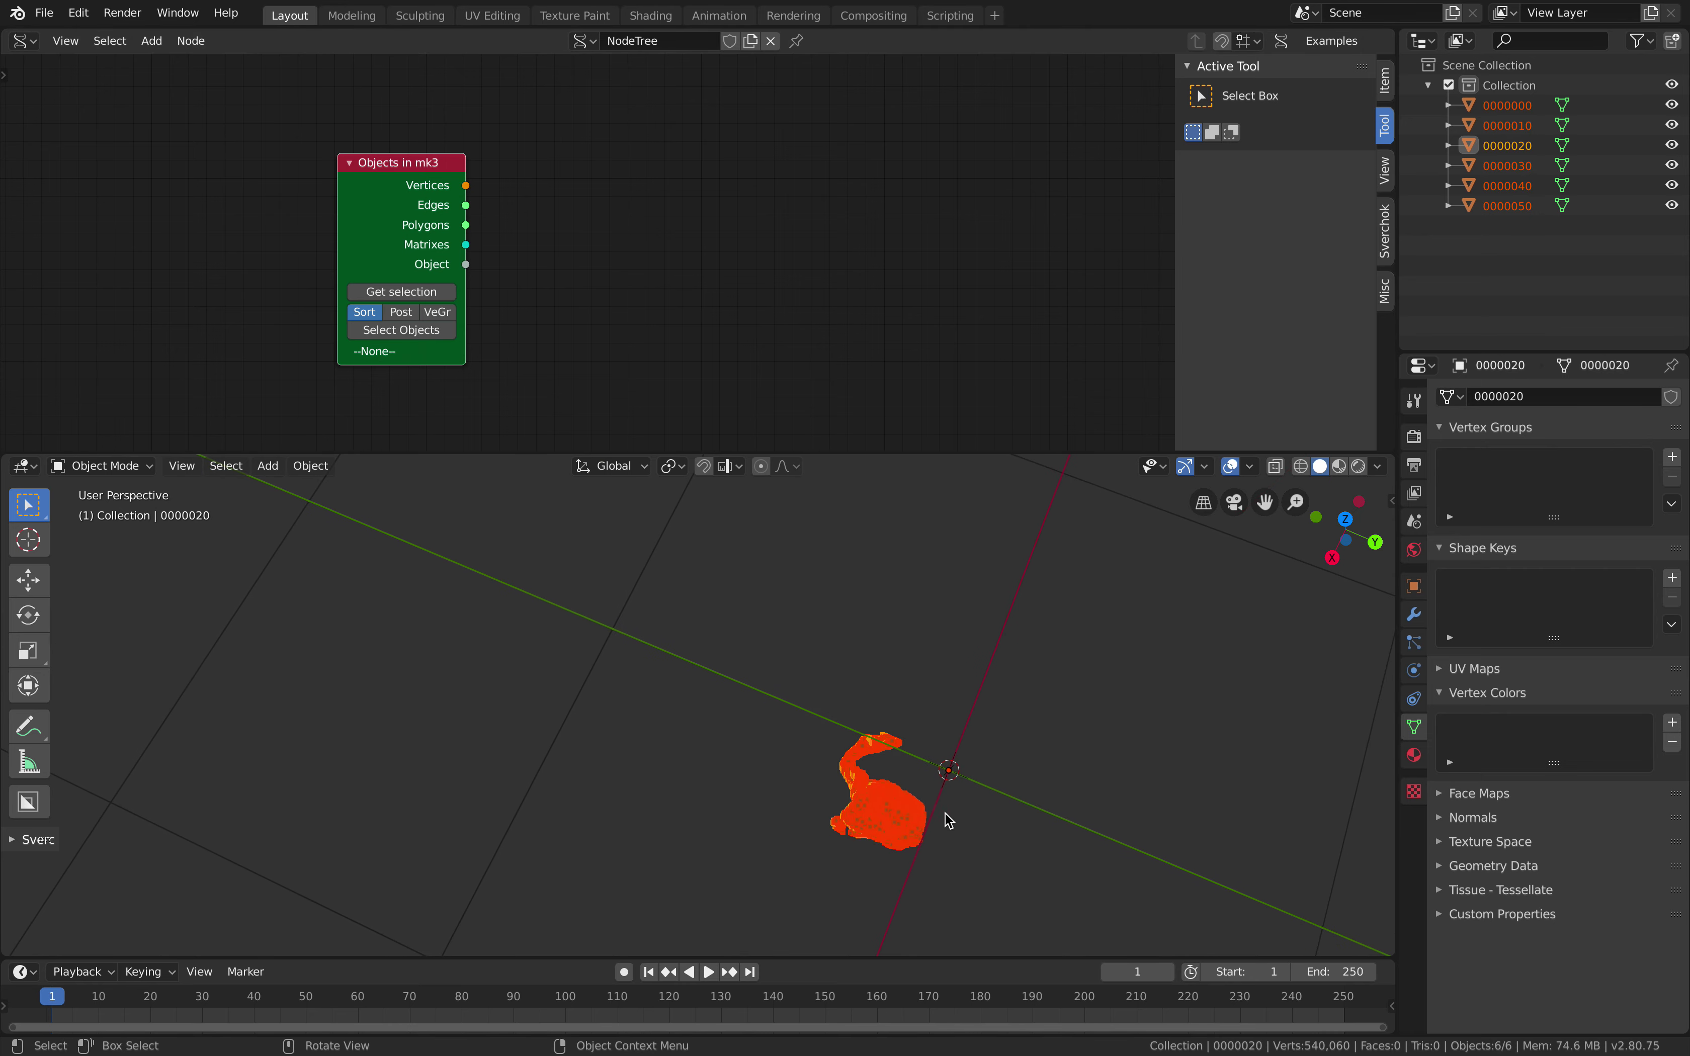
left_click(402, 291)
middle_click_drag(545, 342, 487, 264)
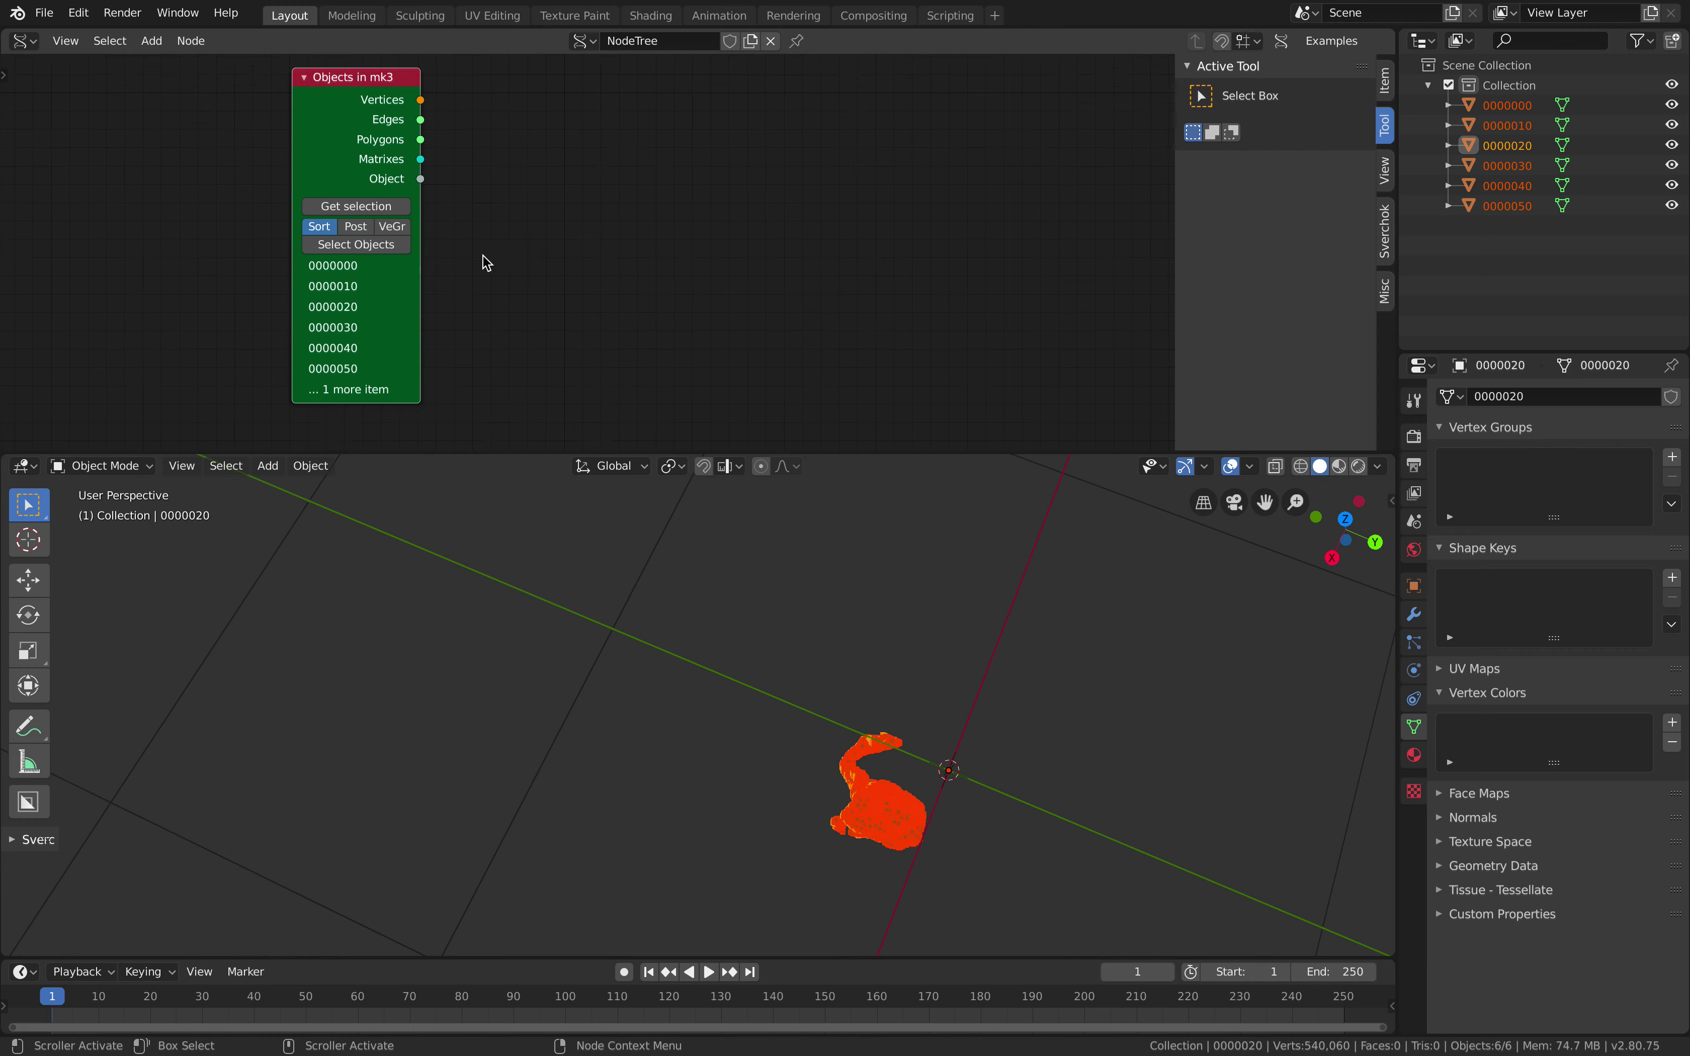
key("ctrl+s")
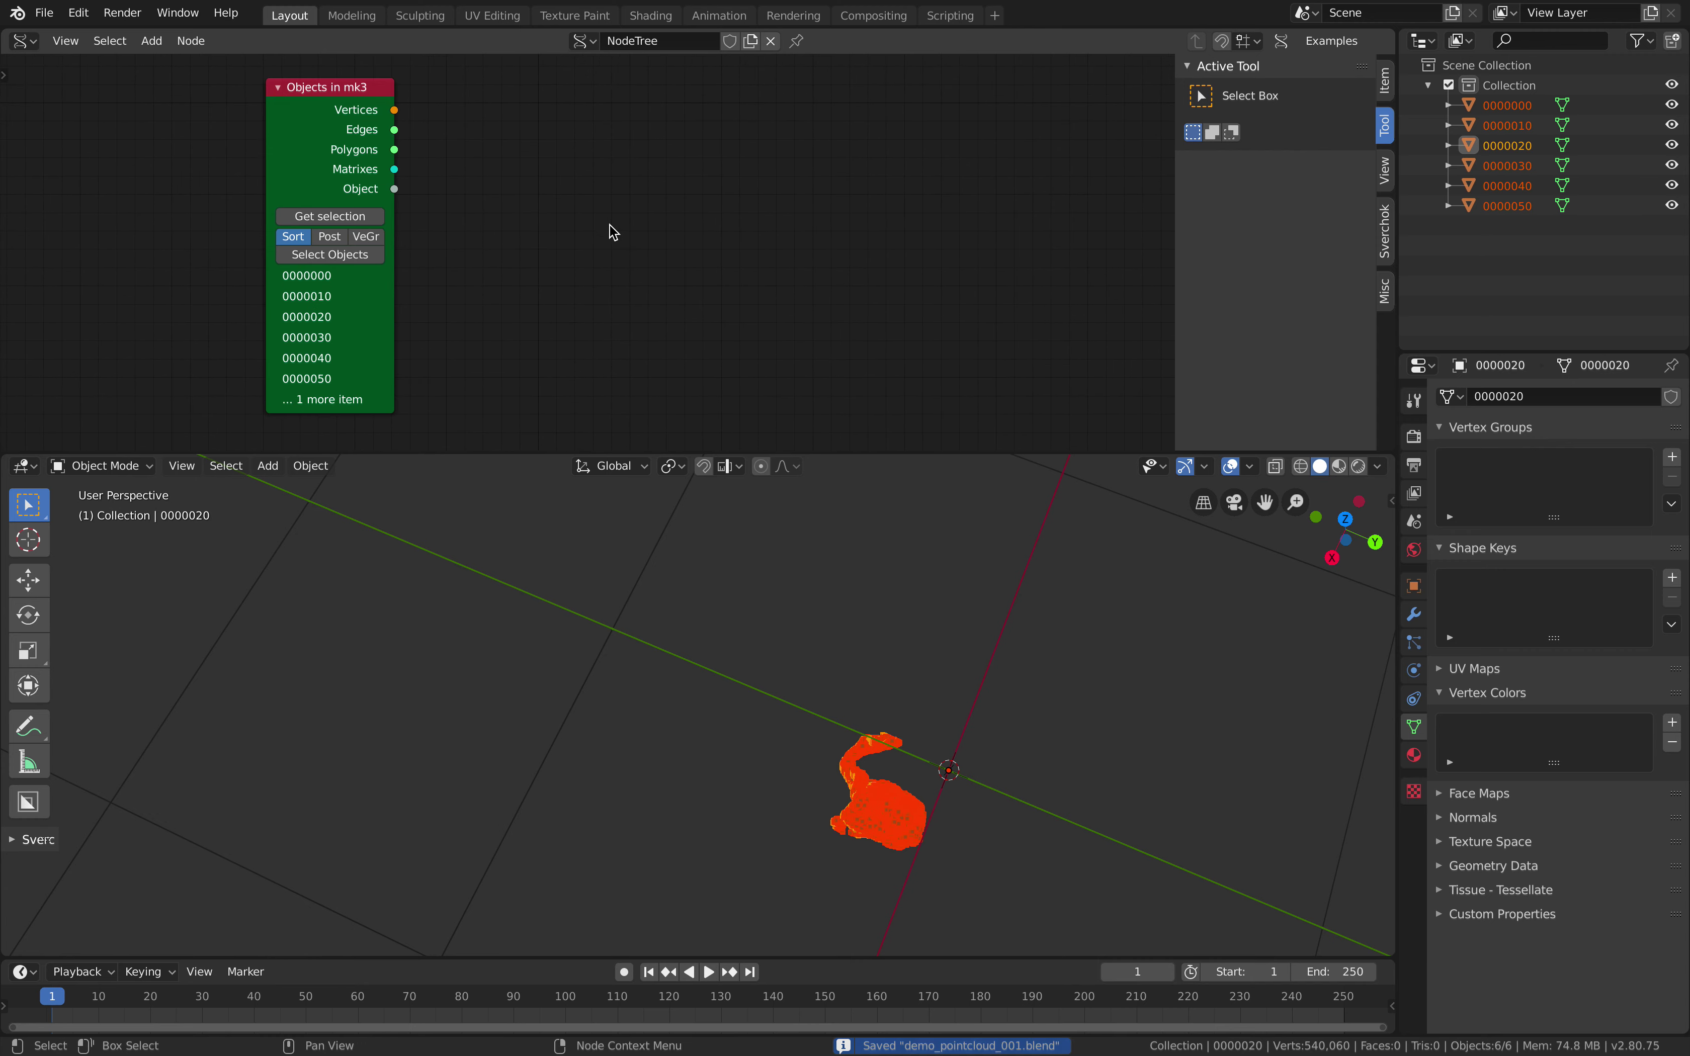
key("shift+a")
left_click(610, 237)
type("list i")
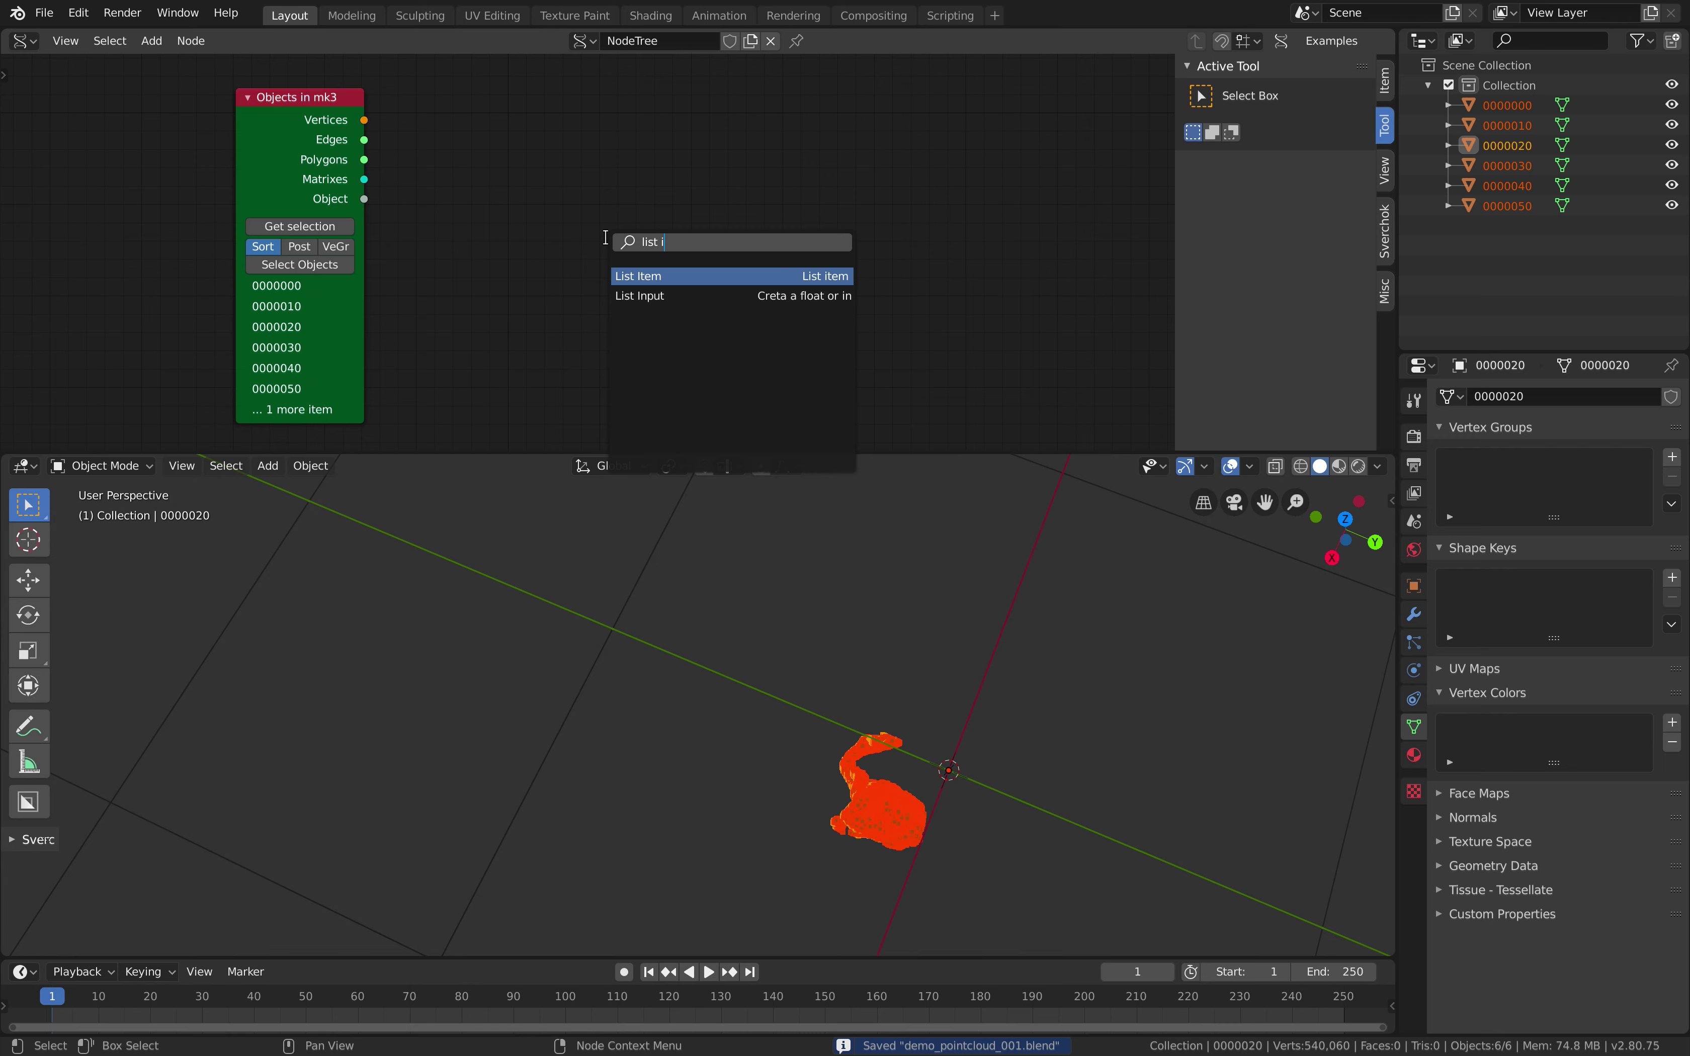
key("Return")
left_click(579, 180)
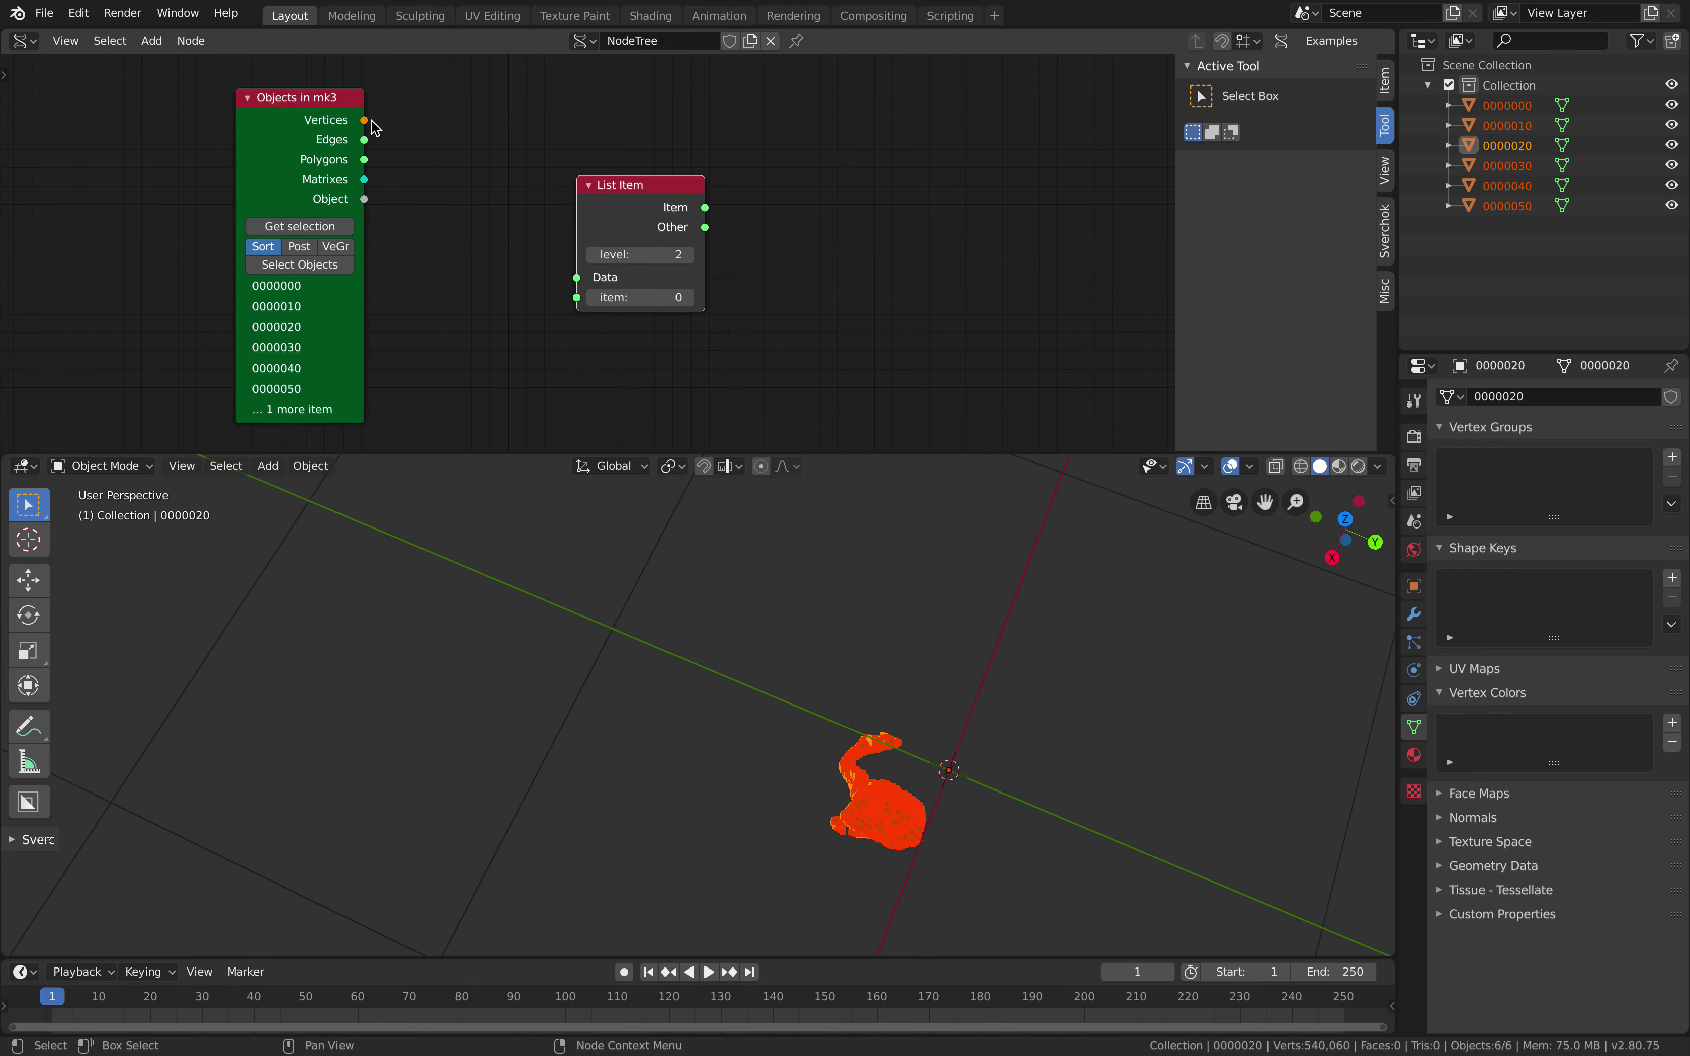
left_click_drag(633, 205, 580, 125)
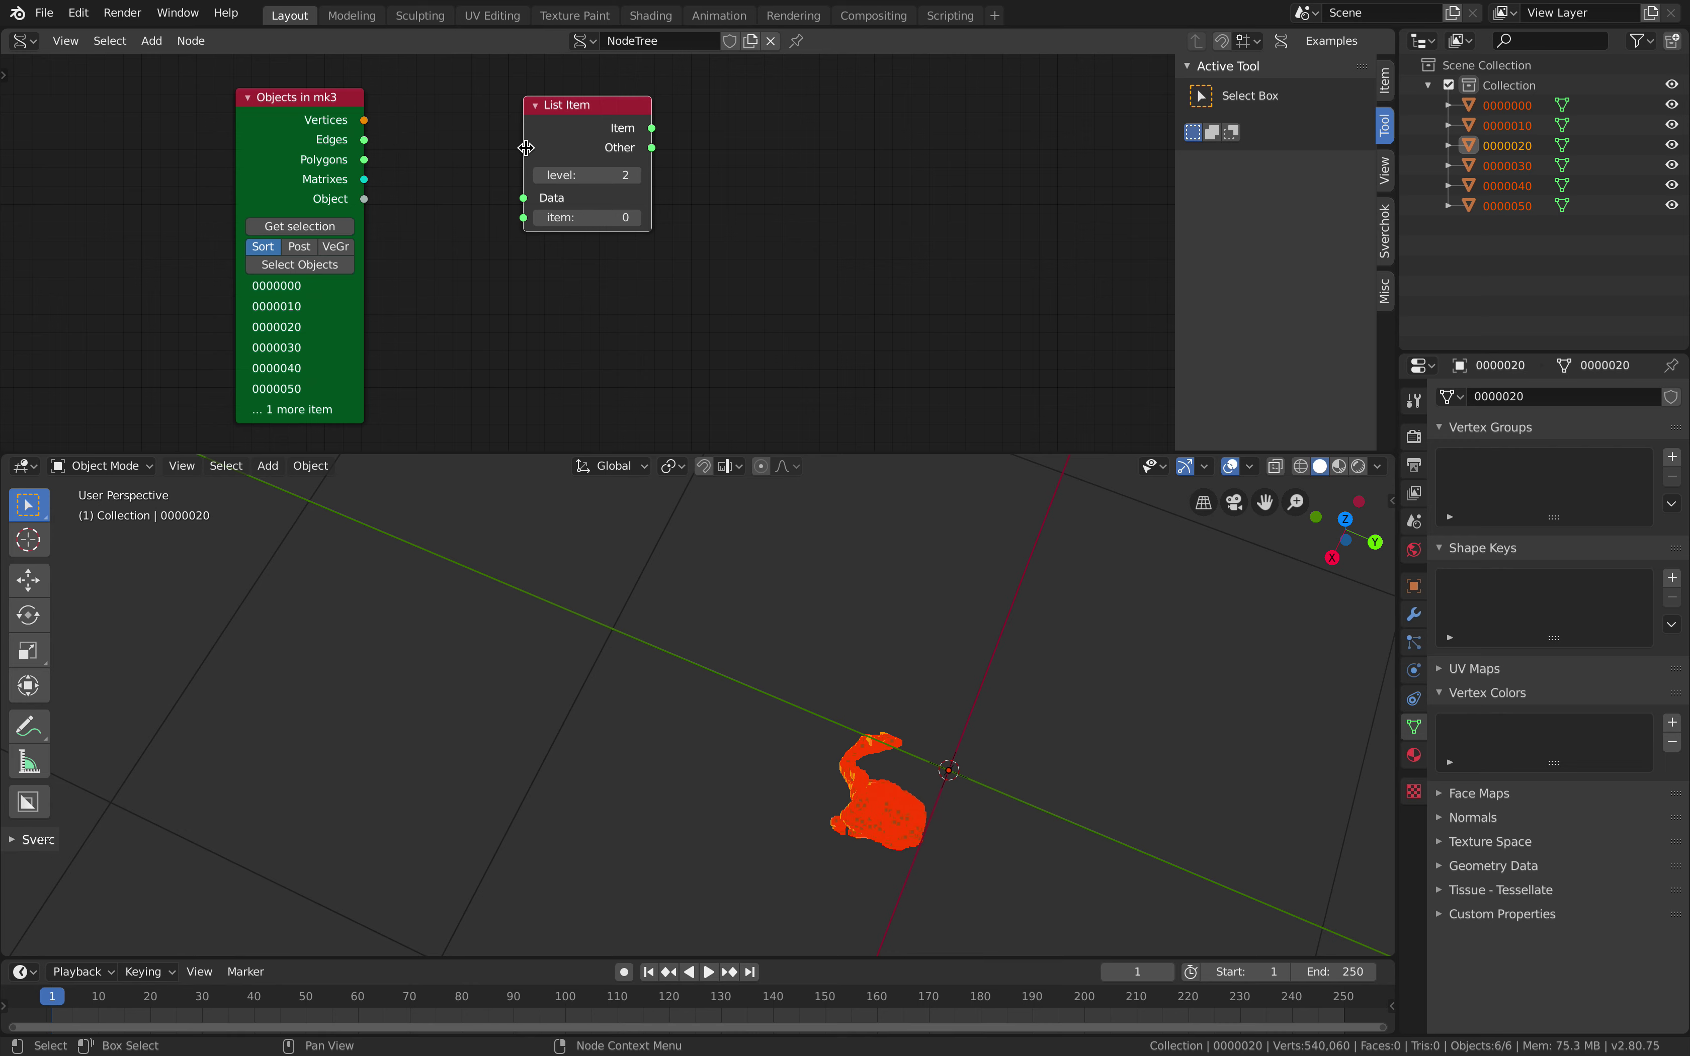
key("x")
Add an Object ID Out MK2 node and feed it the Object output of the Objects in mk3 node
key("alt+space")
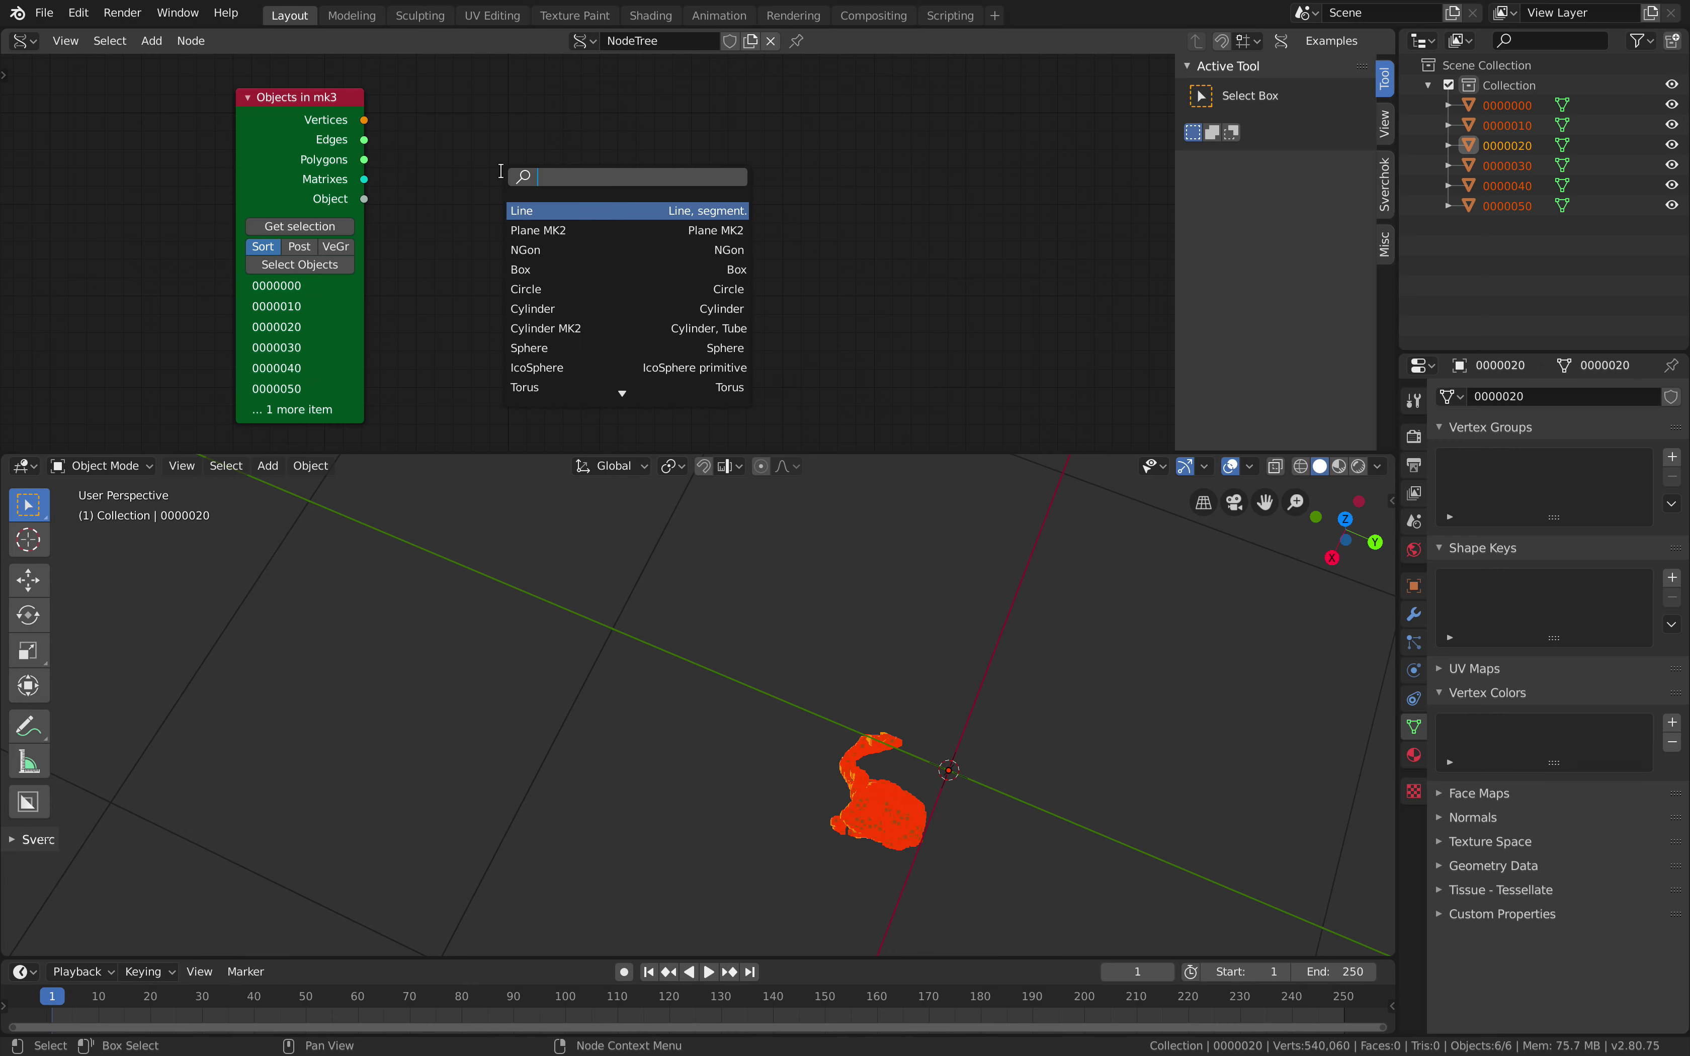
type("object id")
key("Down")
key("Down")
key("Down")
key("Down")
key("Down")
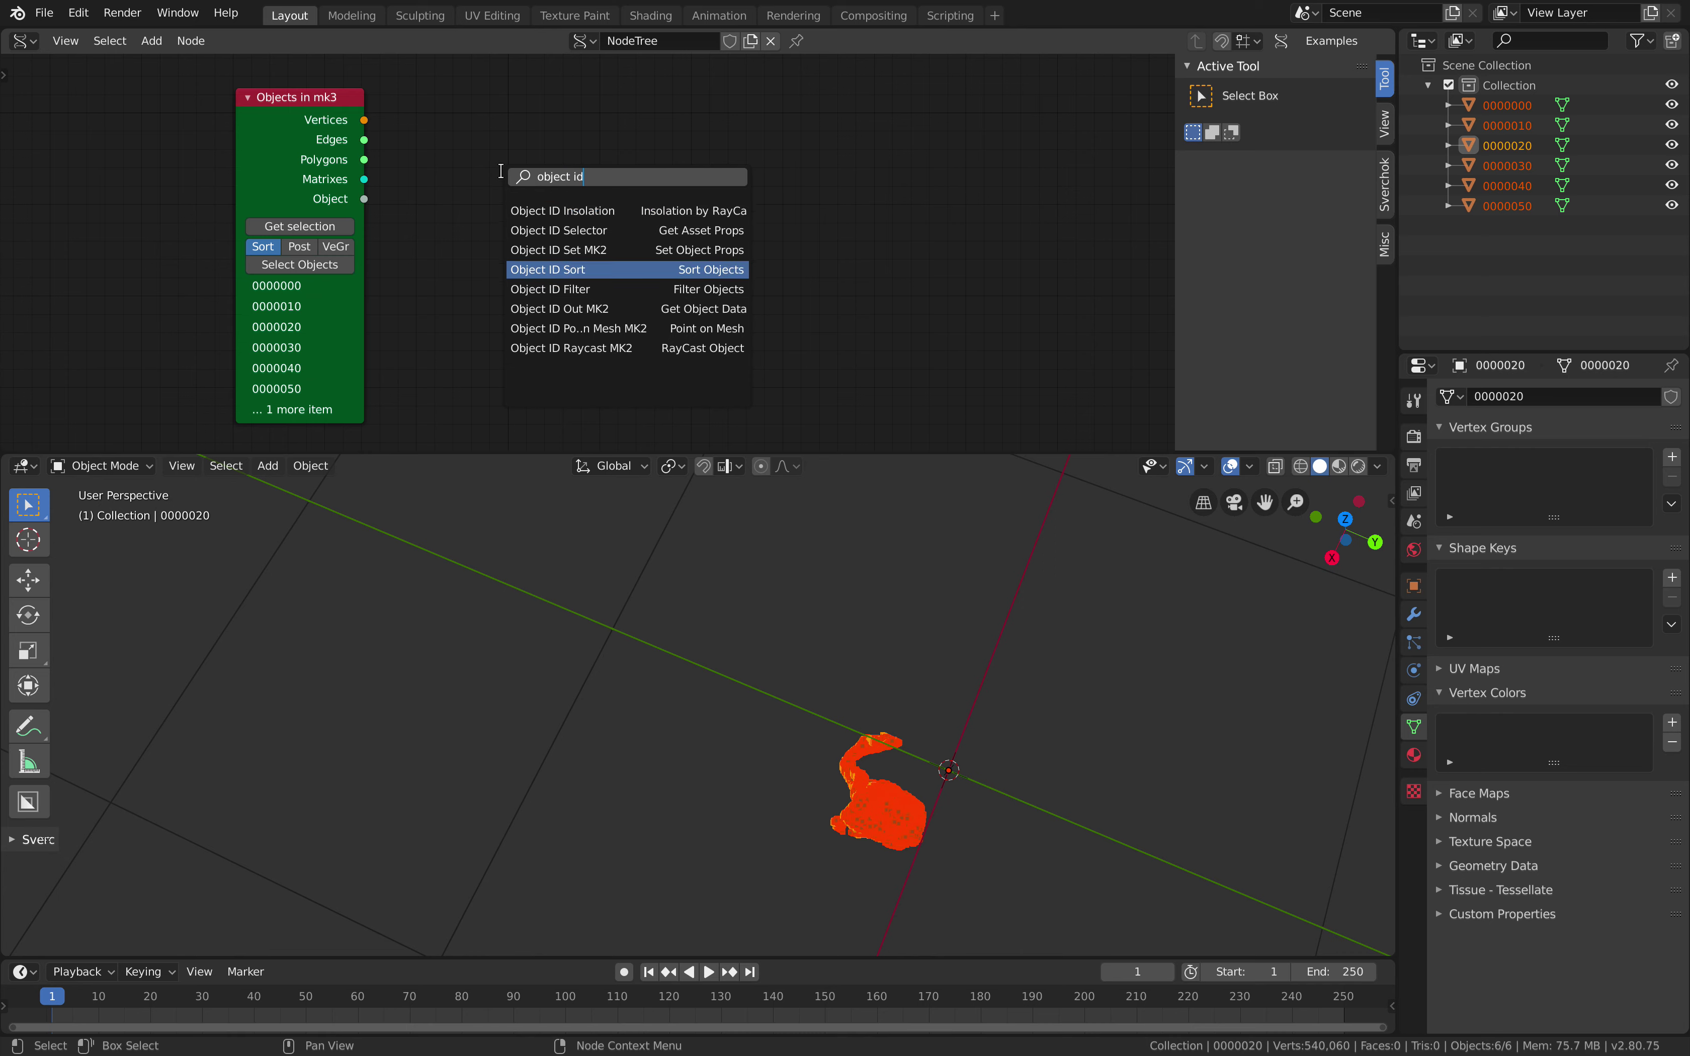
key("Return")
left_click(443, 161)
left_click_drag(364, 200, 469, 368)
Add a Viewer BMesh node and link the Object ID Out MK2 Vertices output to its vertices input
key("alt+space")
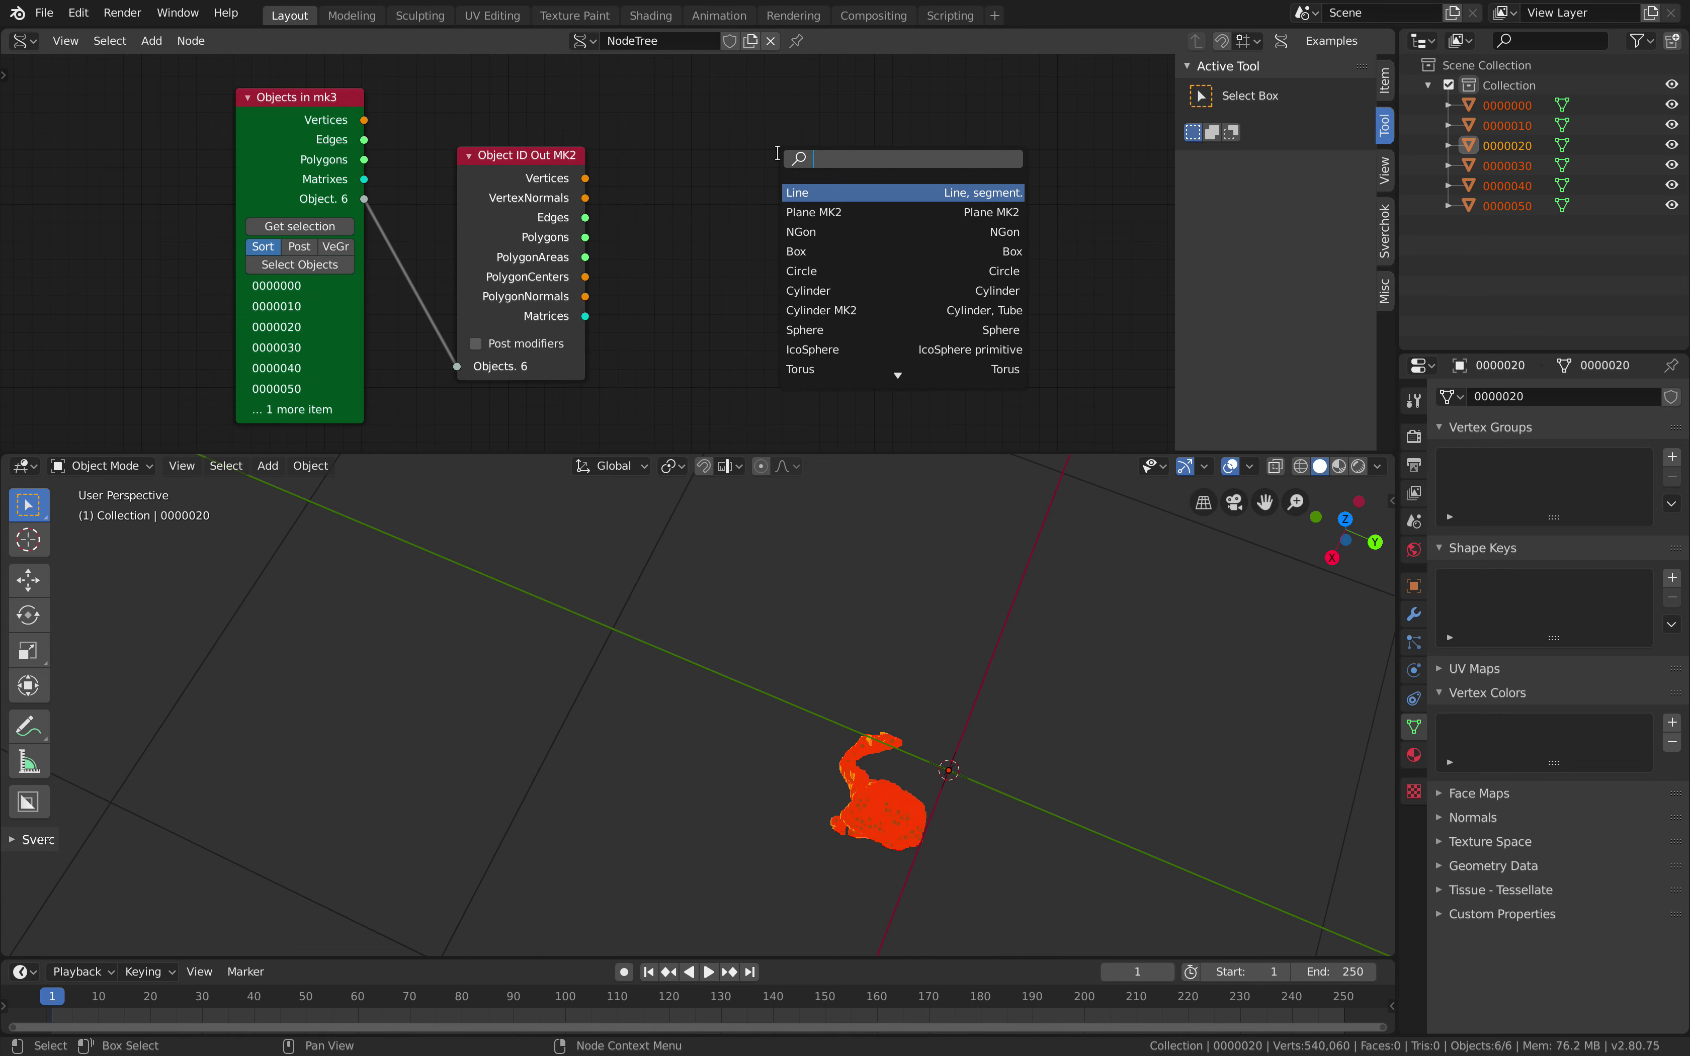
type("vie")
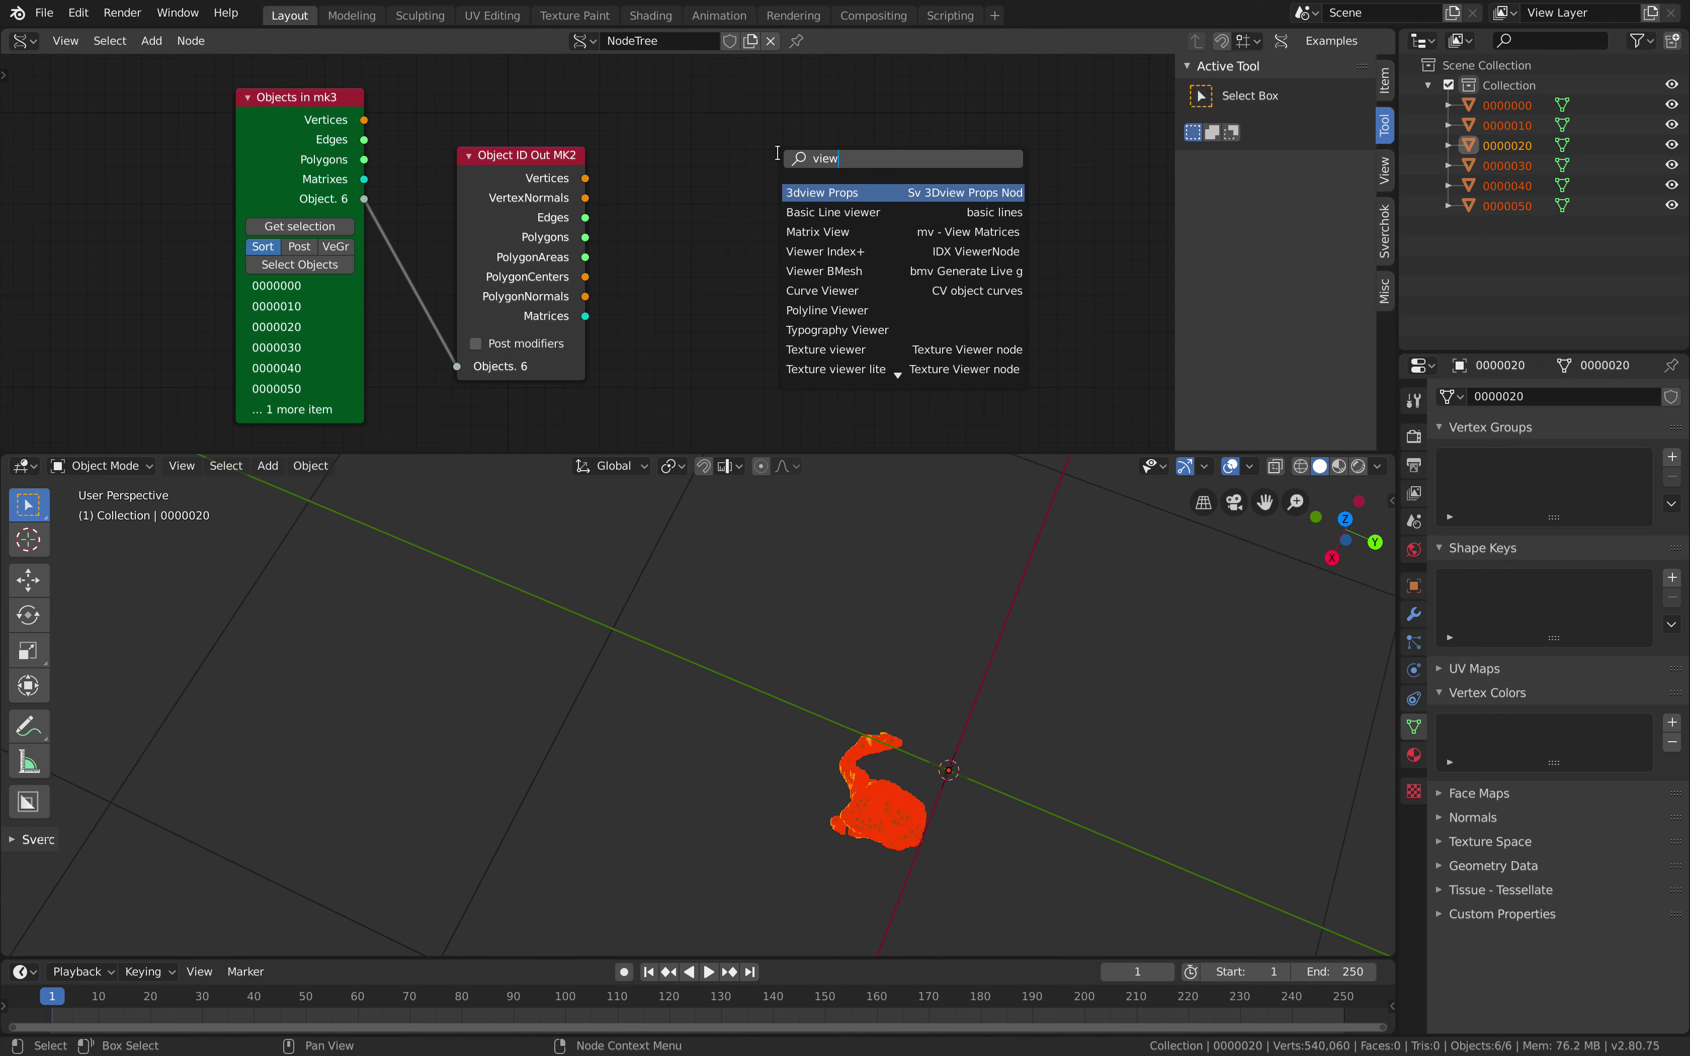
type("w")
key("BackSpace")
key("BackSpace")
key("BackSpace")
key("BackSpace")
type("bme")
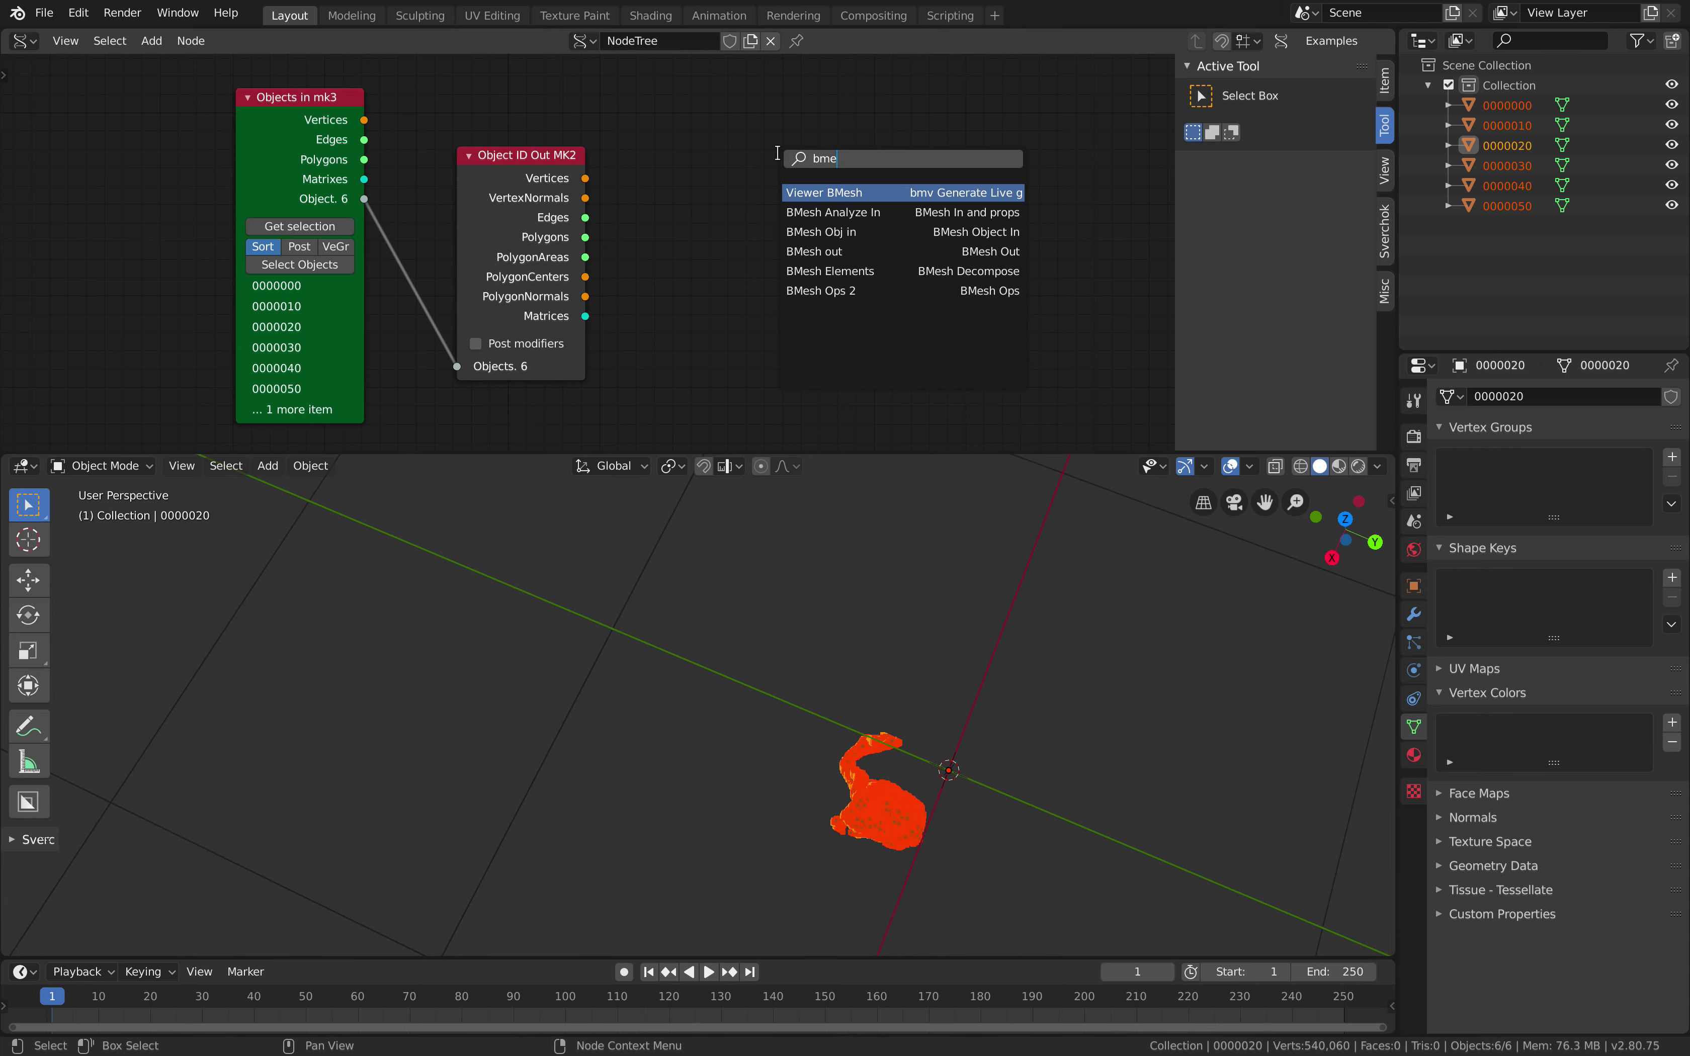
key("Return")
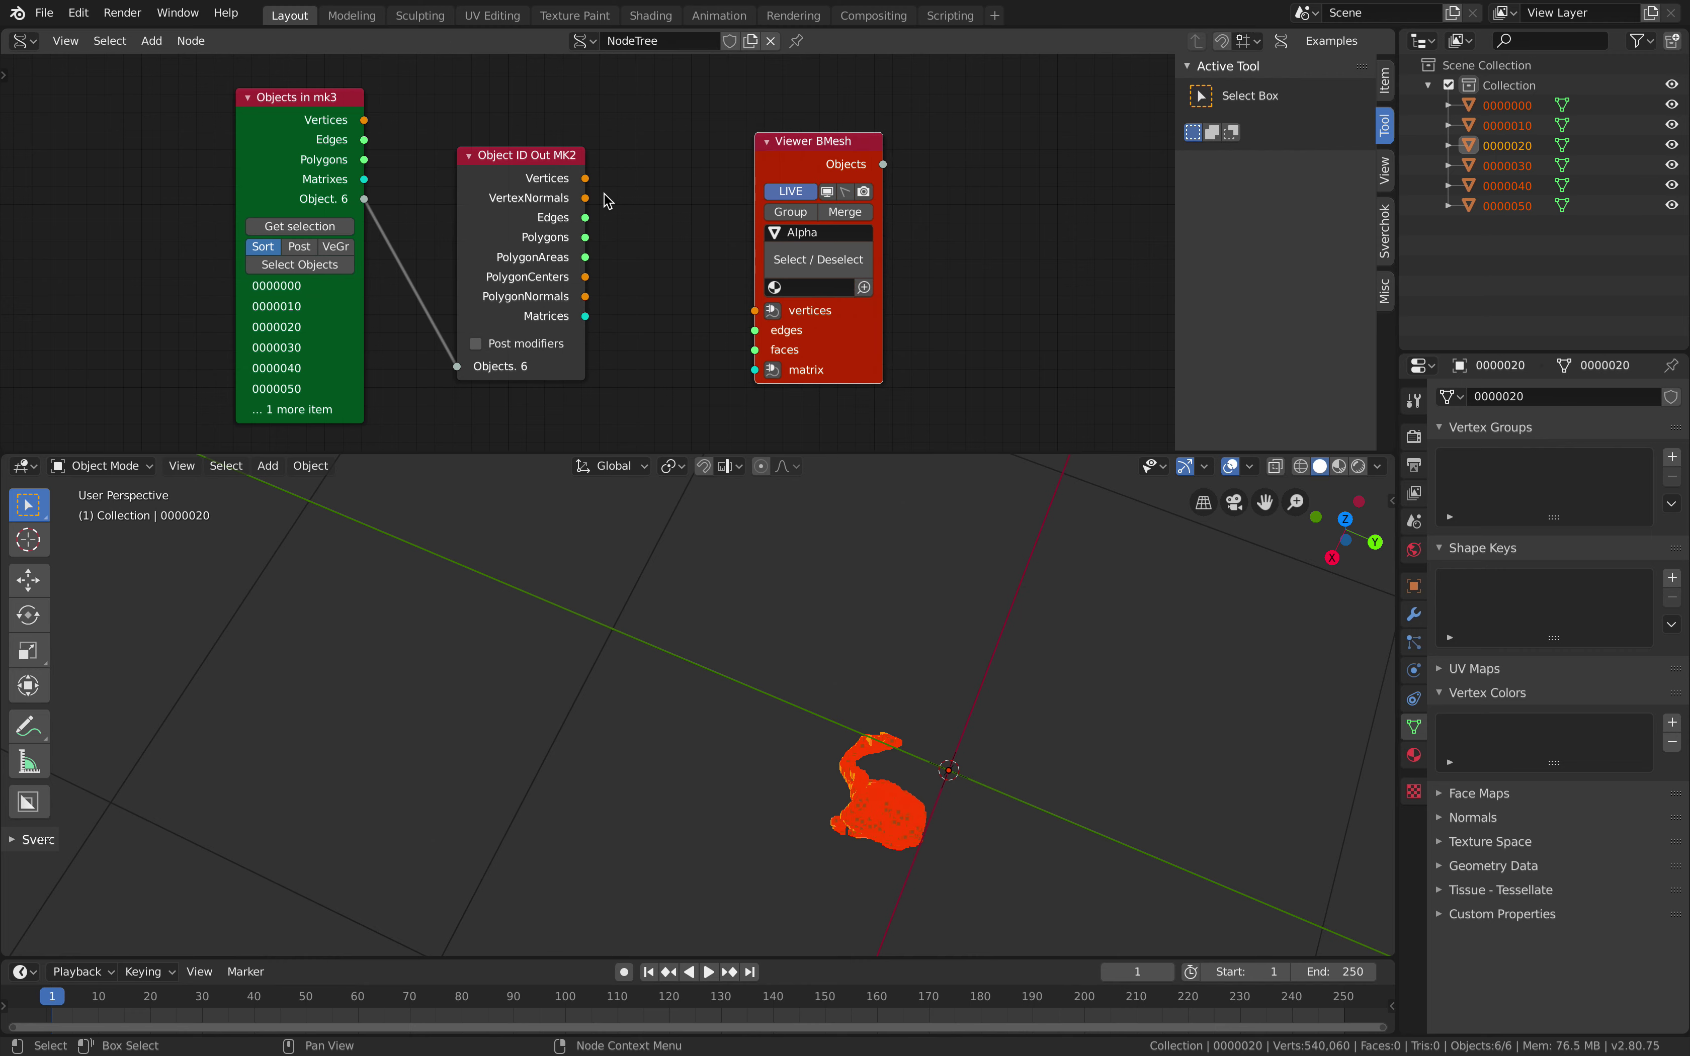
left_click_drag(585, 178, 755, 321)
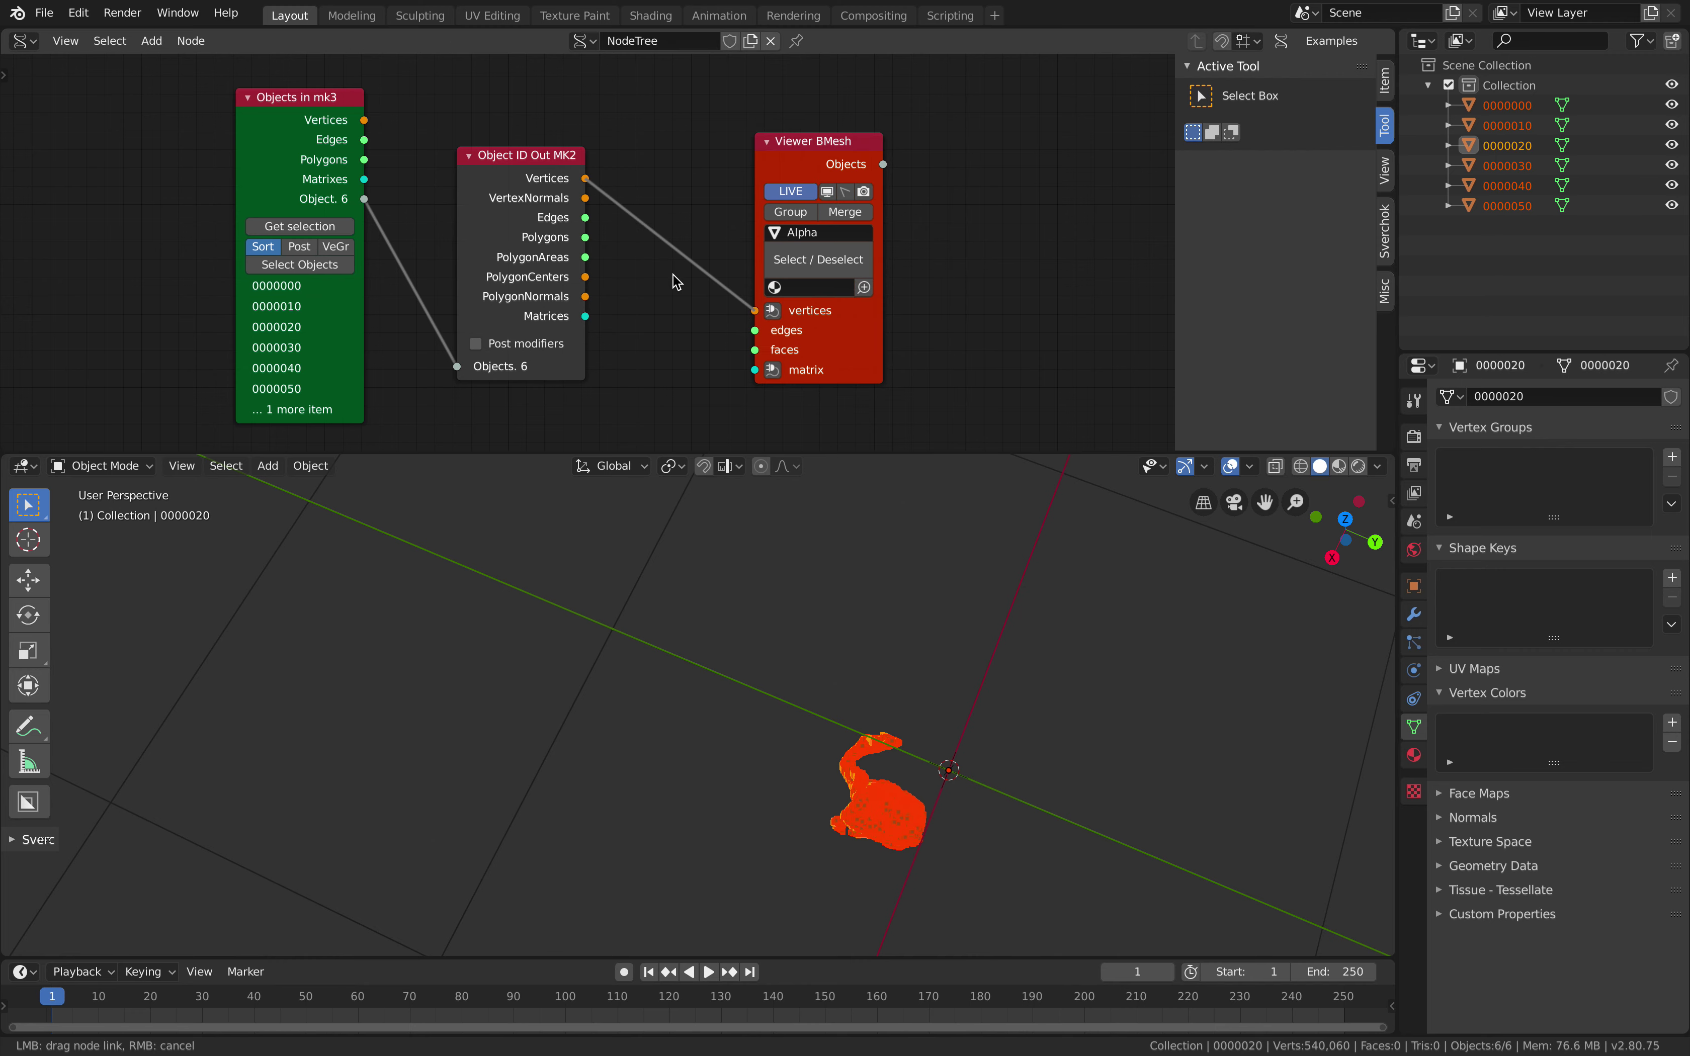
Hide the six original point clouds 0000000 to 0000050, select a generated Alpha mesh in the scene, and save the file
middle_click_drag(864, 630, 1117, 615)
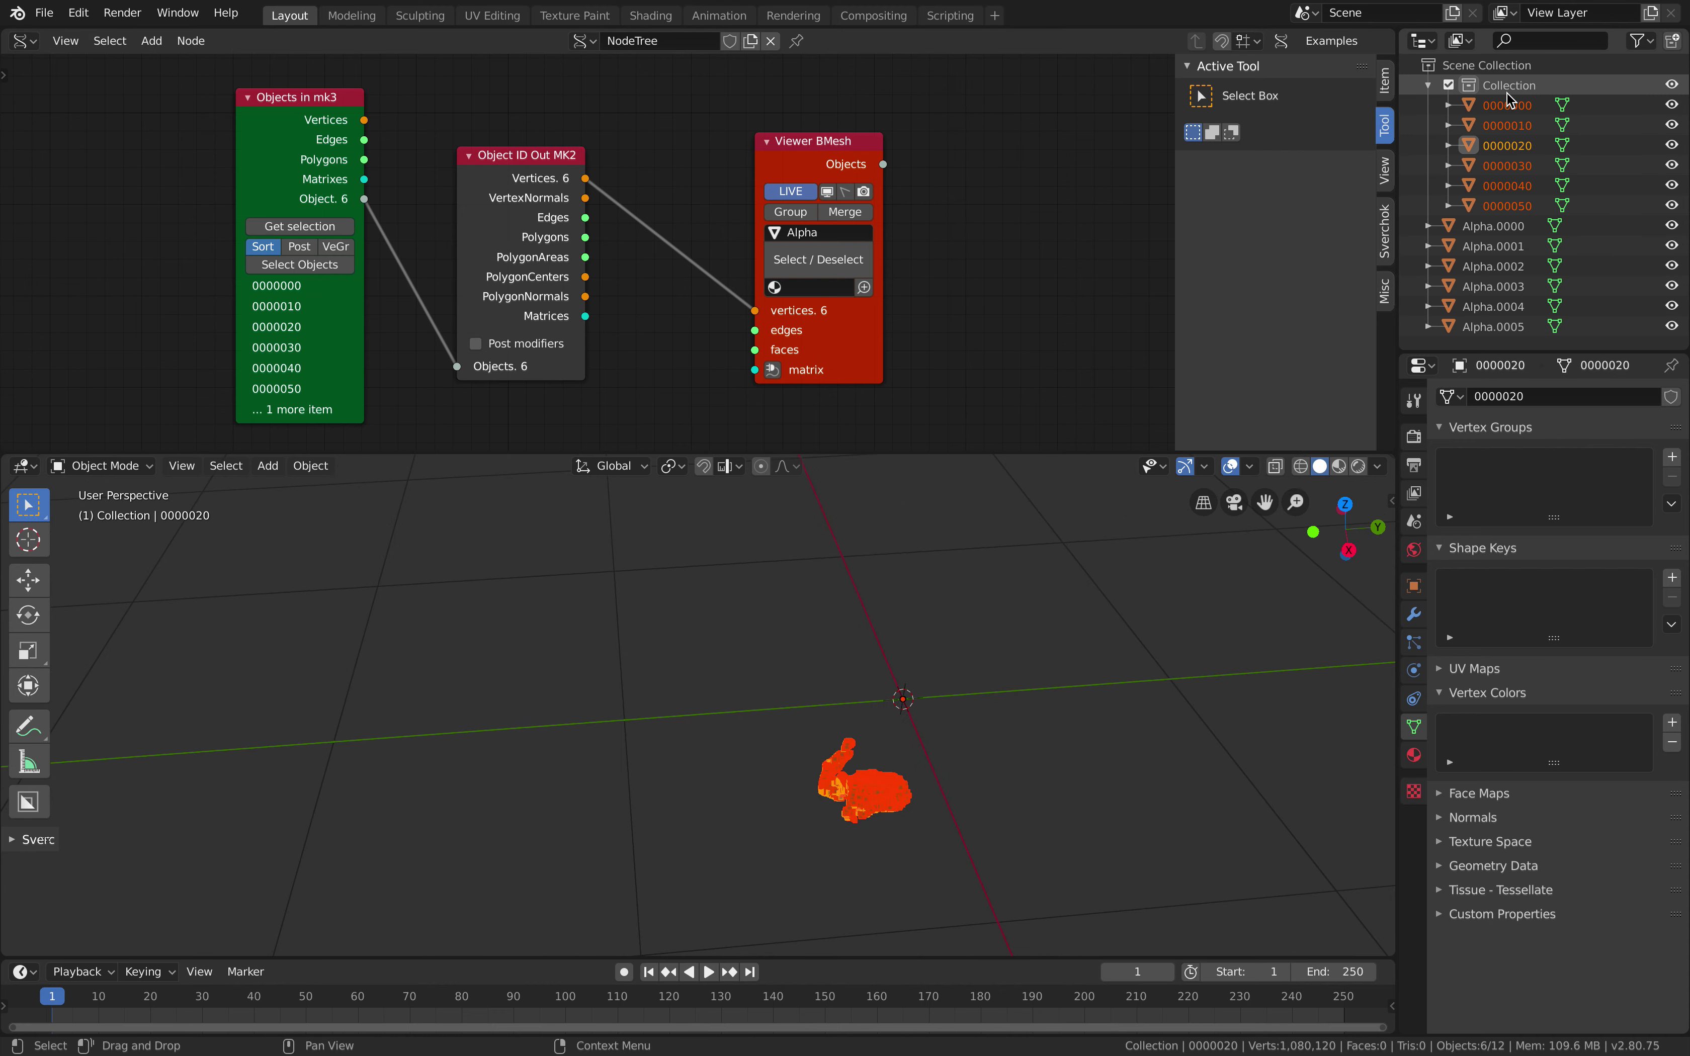
left_click_drag(1672, 104, 1673, 206)
left_click(858, 771)
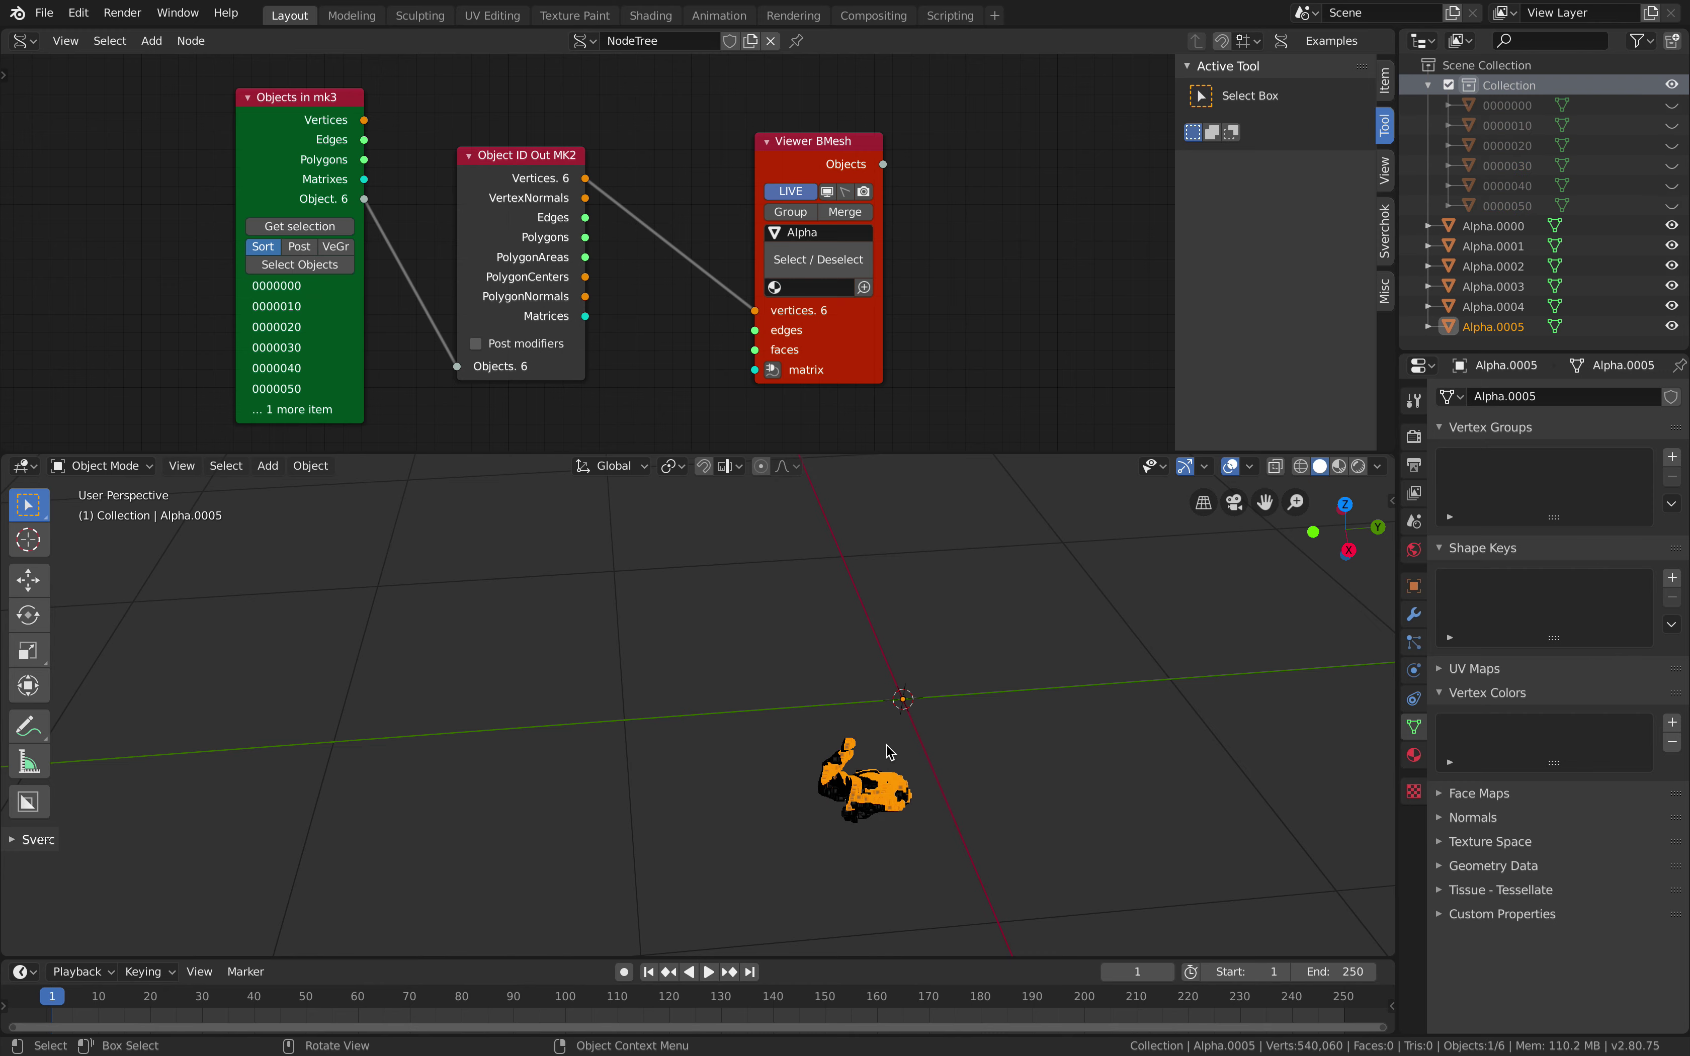
middle_click_drag(858, 771, 1014, 709)
key("ctrl+s")
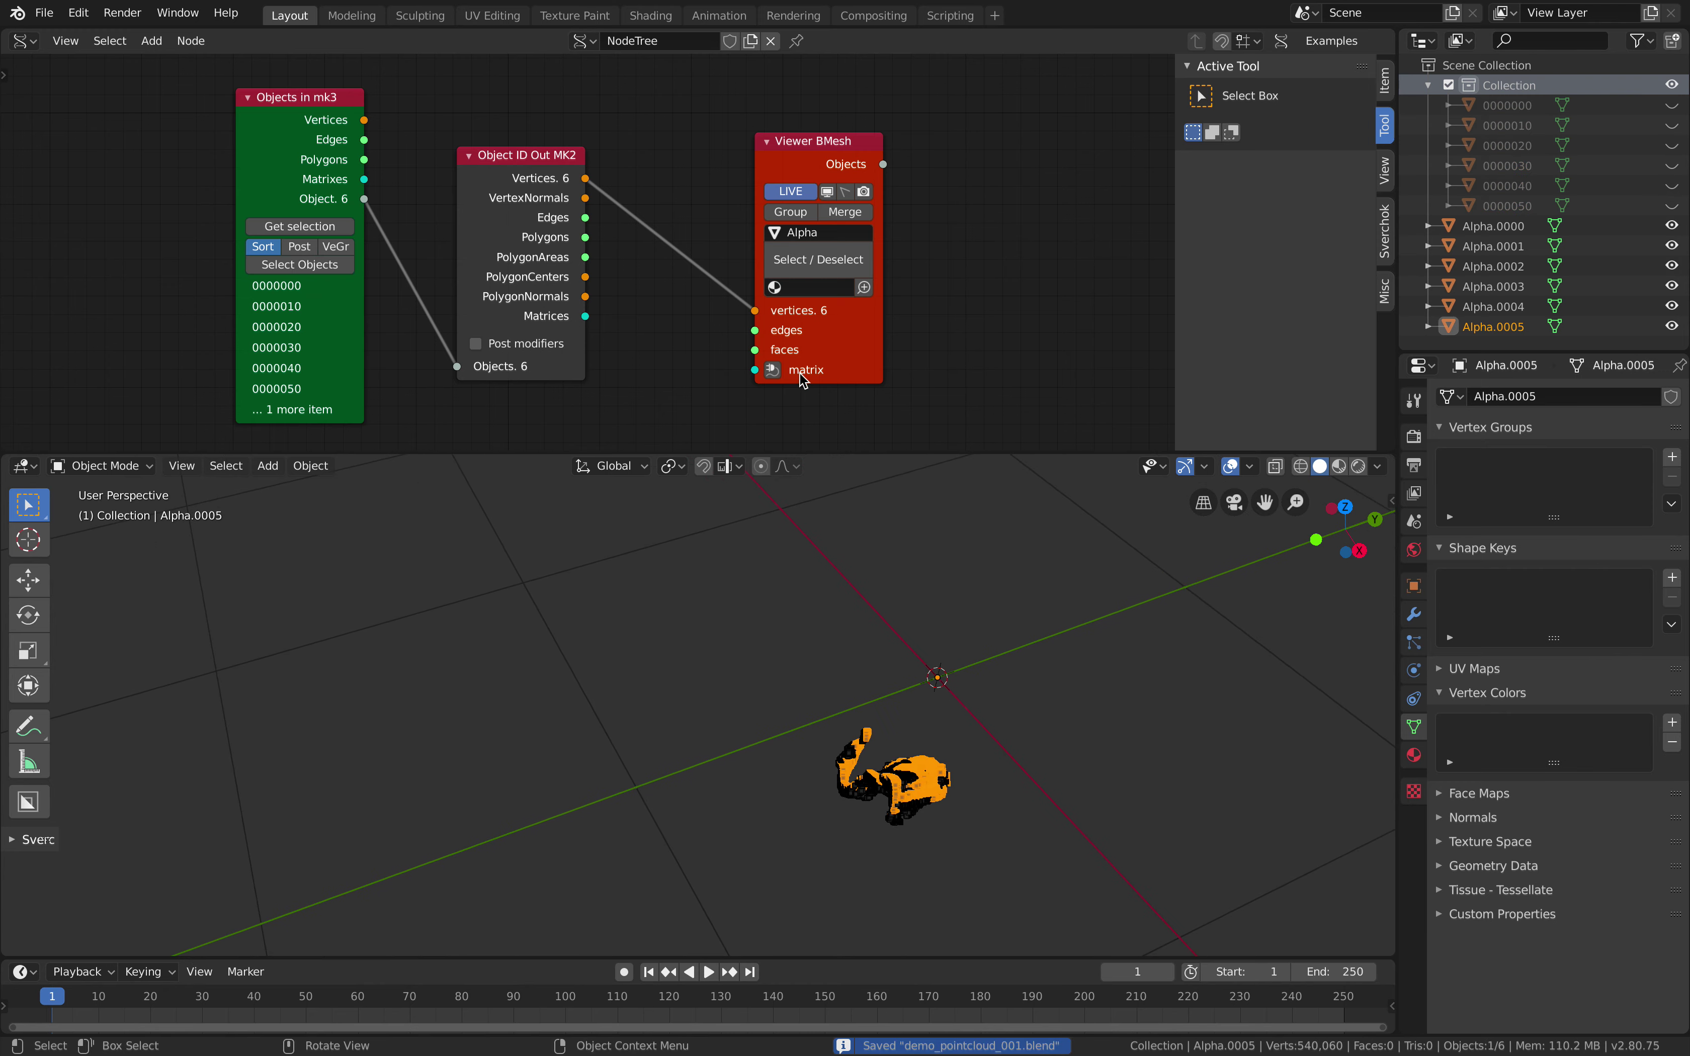
Space out the nodes and insert a List Item node on the link between Objects in mk3 and Object ID Out MK2
left_click_drag(841, 351, 907, 348)
left_click_drag(536, 155, 639, 154)
key("alt+space")
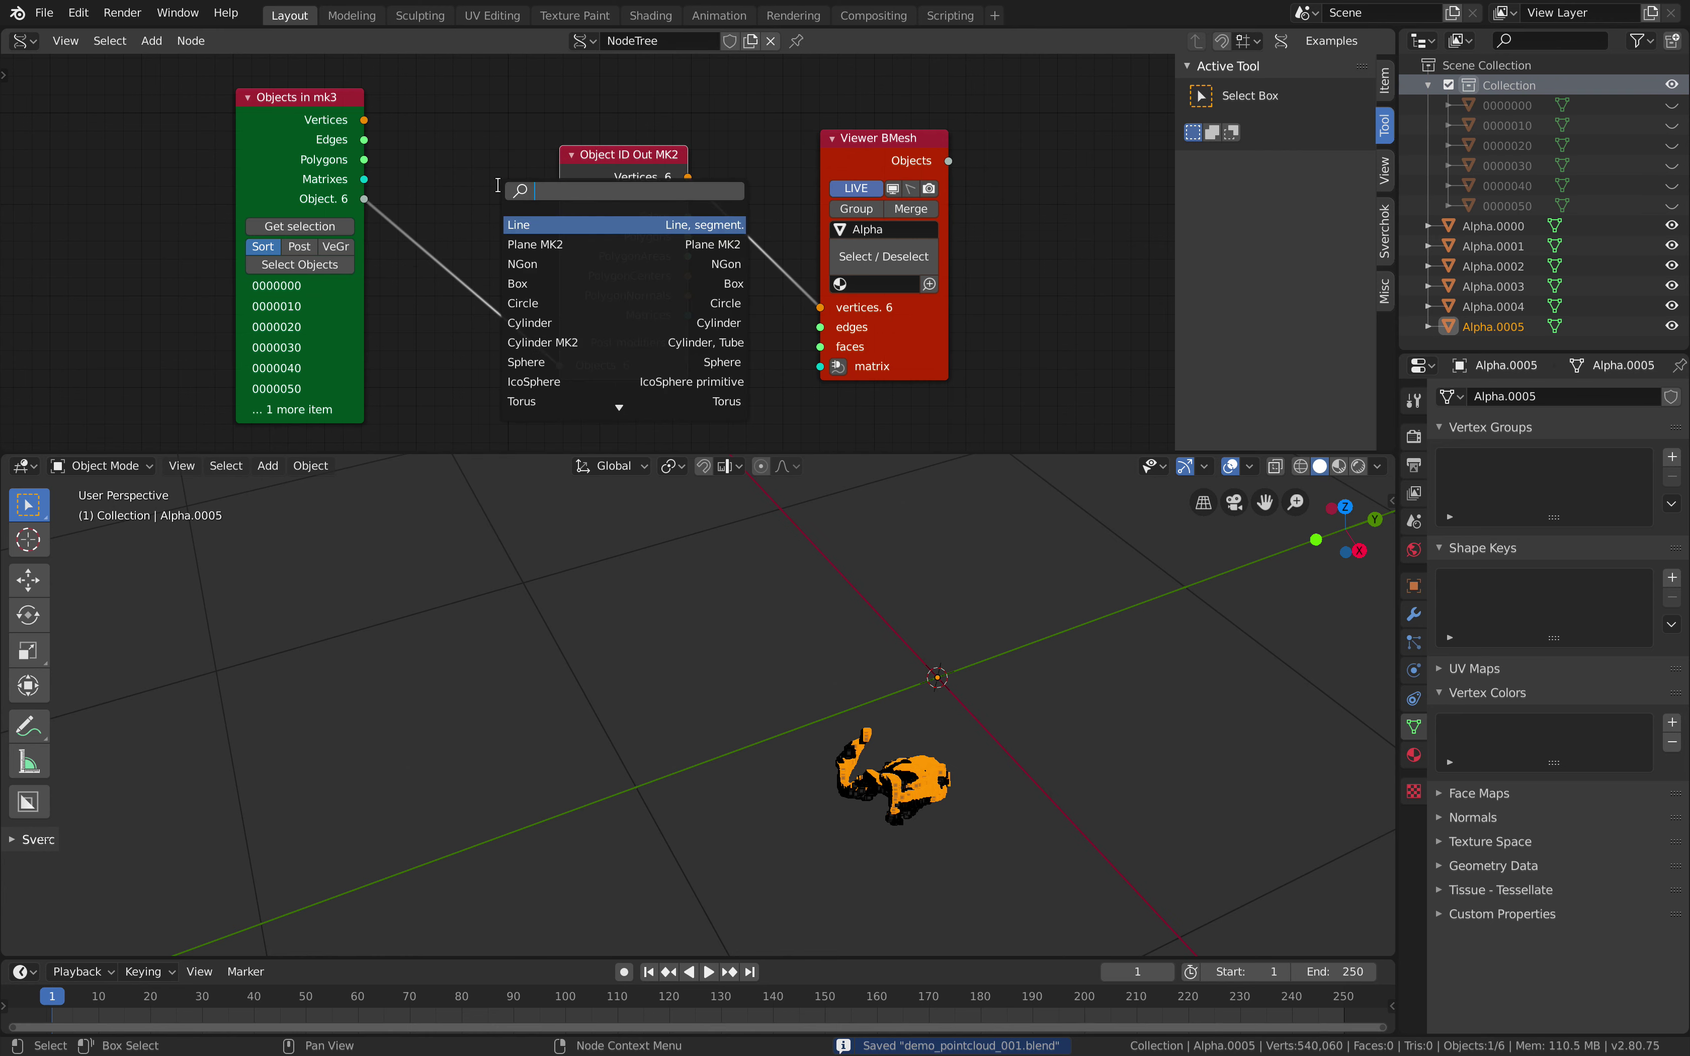
type("list i")
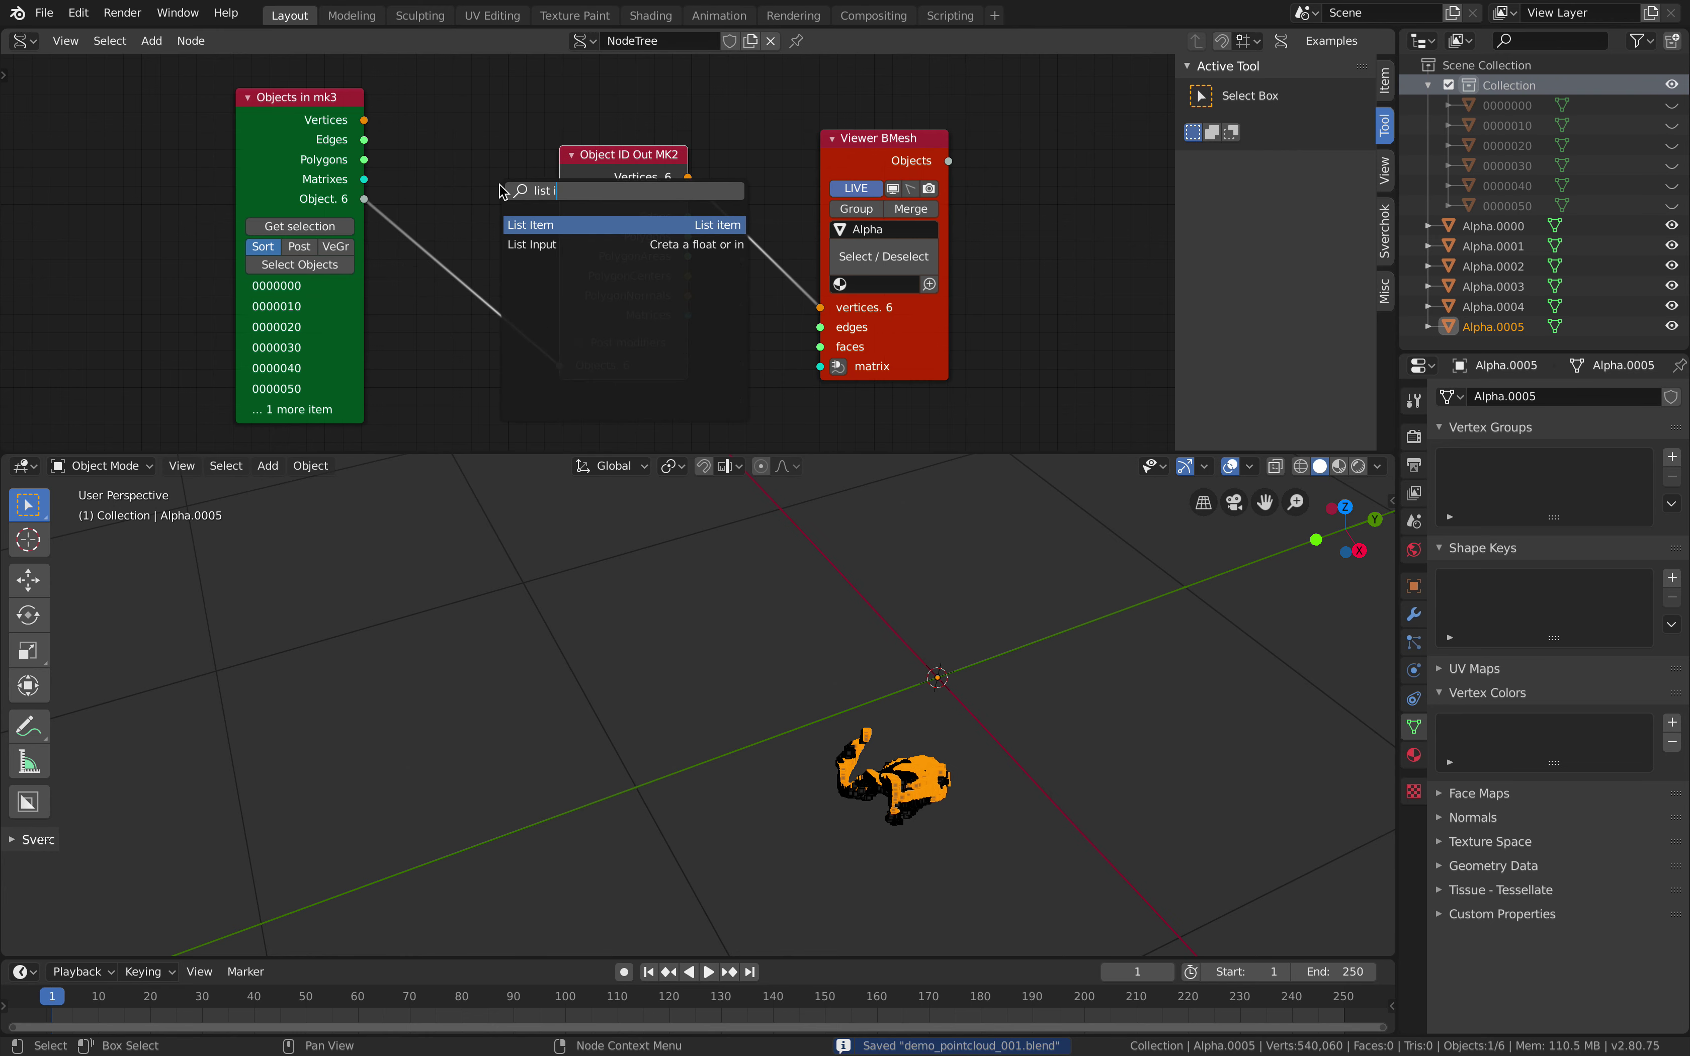
key("Return")
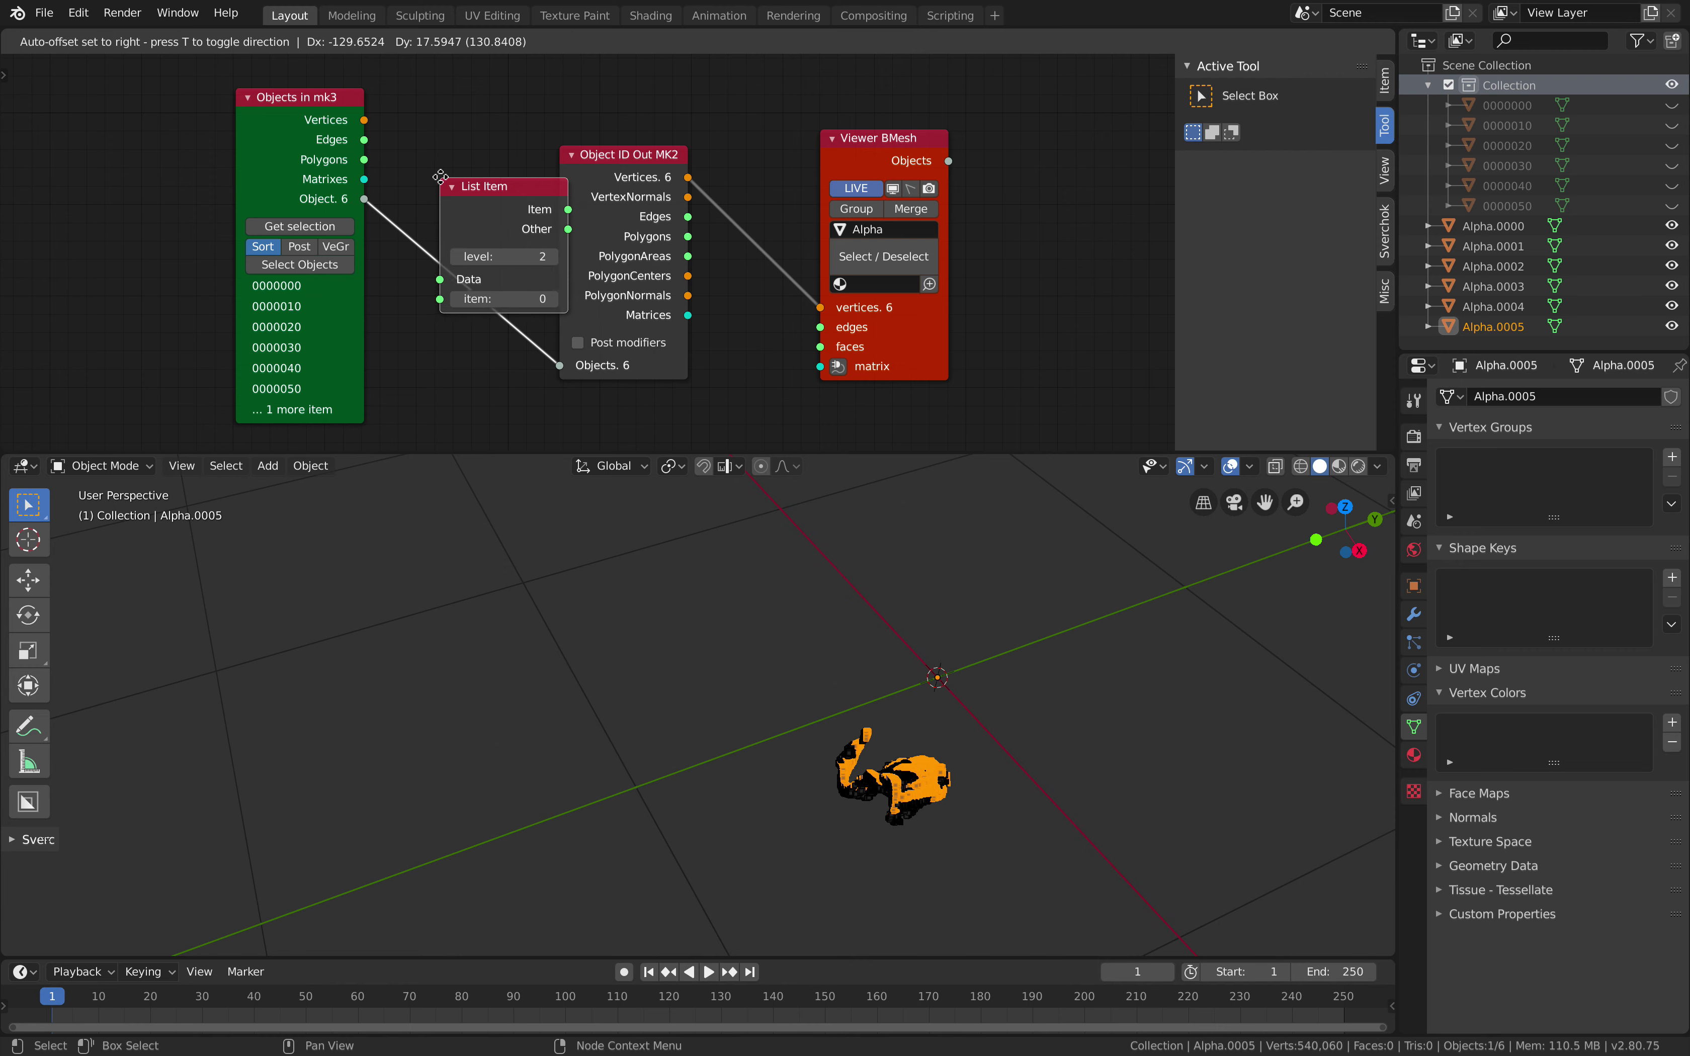
left_click(538, 298)
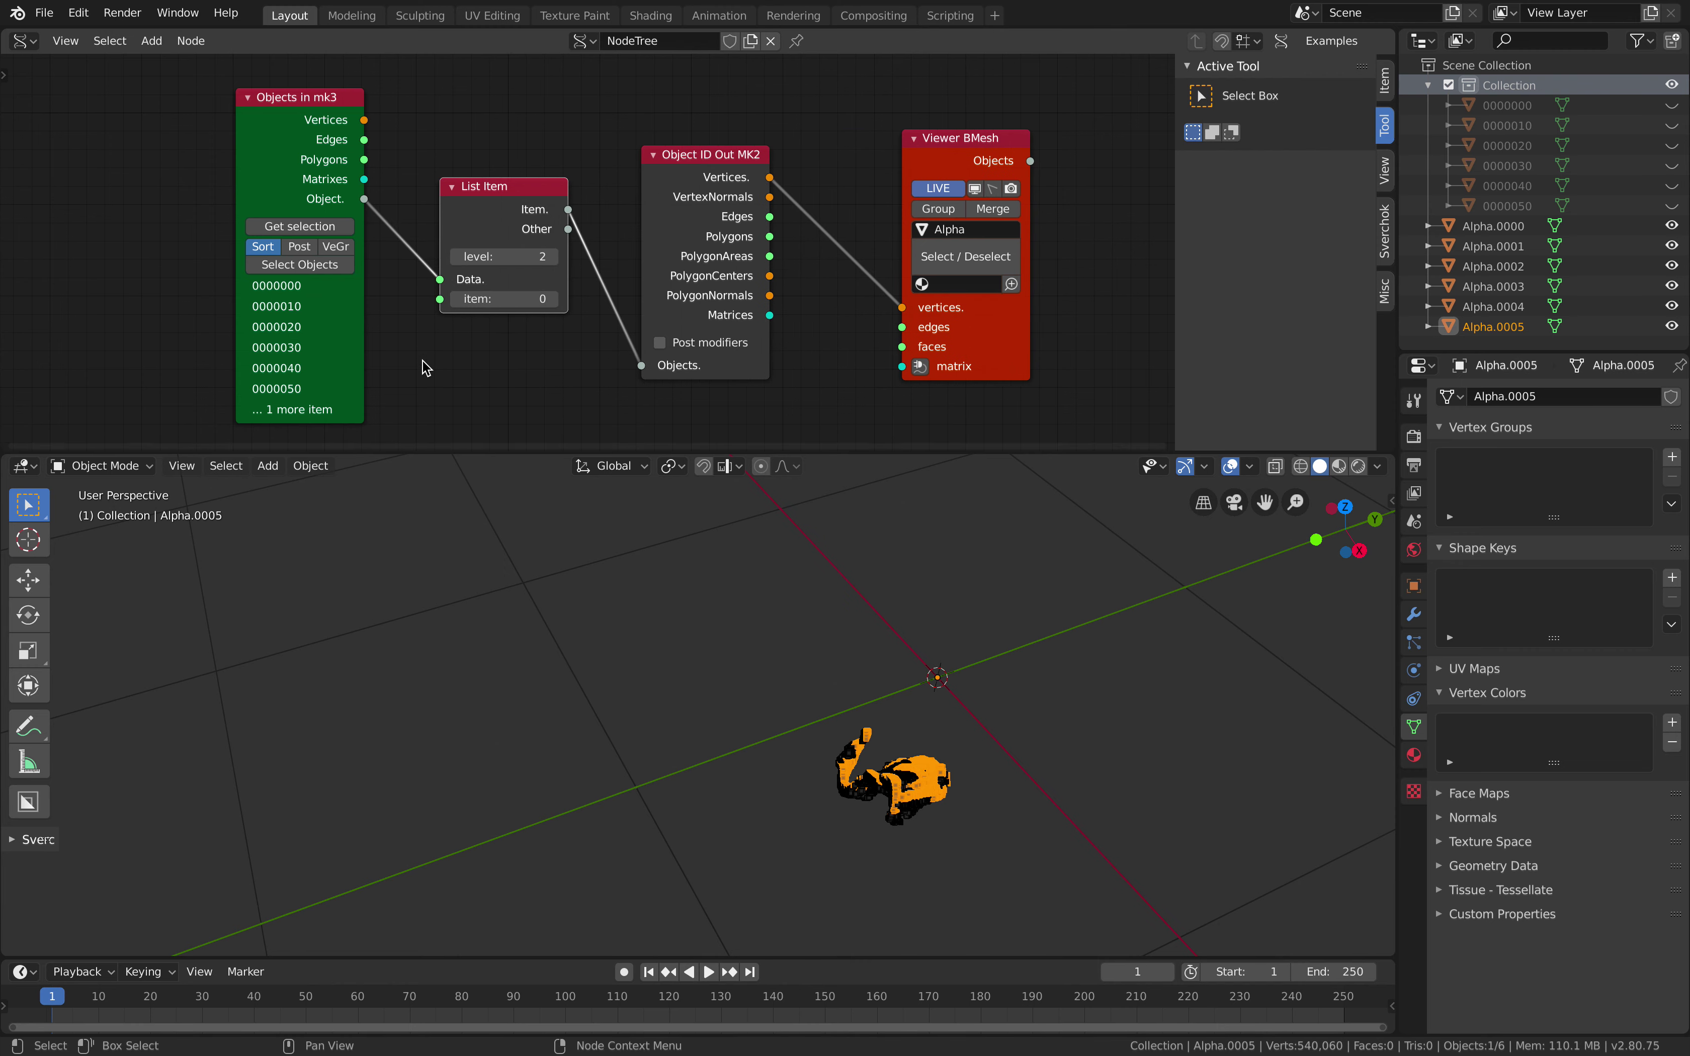
Add a Frame info node beside the Objects in mk3 node
middle_click_drag(426, 367, 519, 284)
key("alt+space")
type("fra")
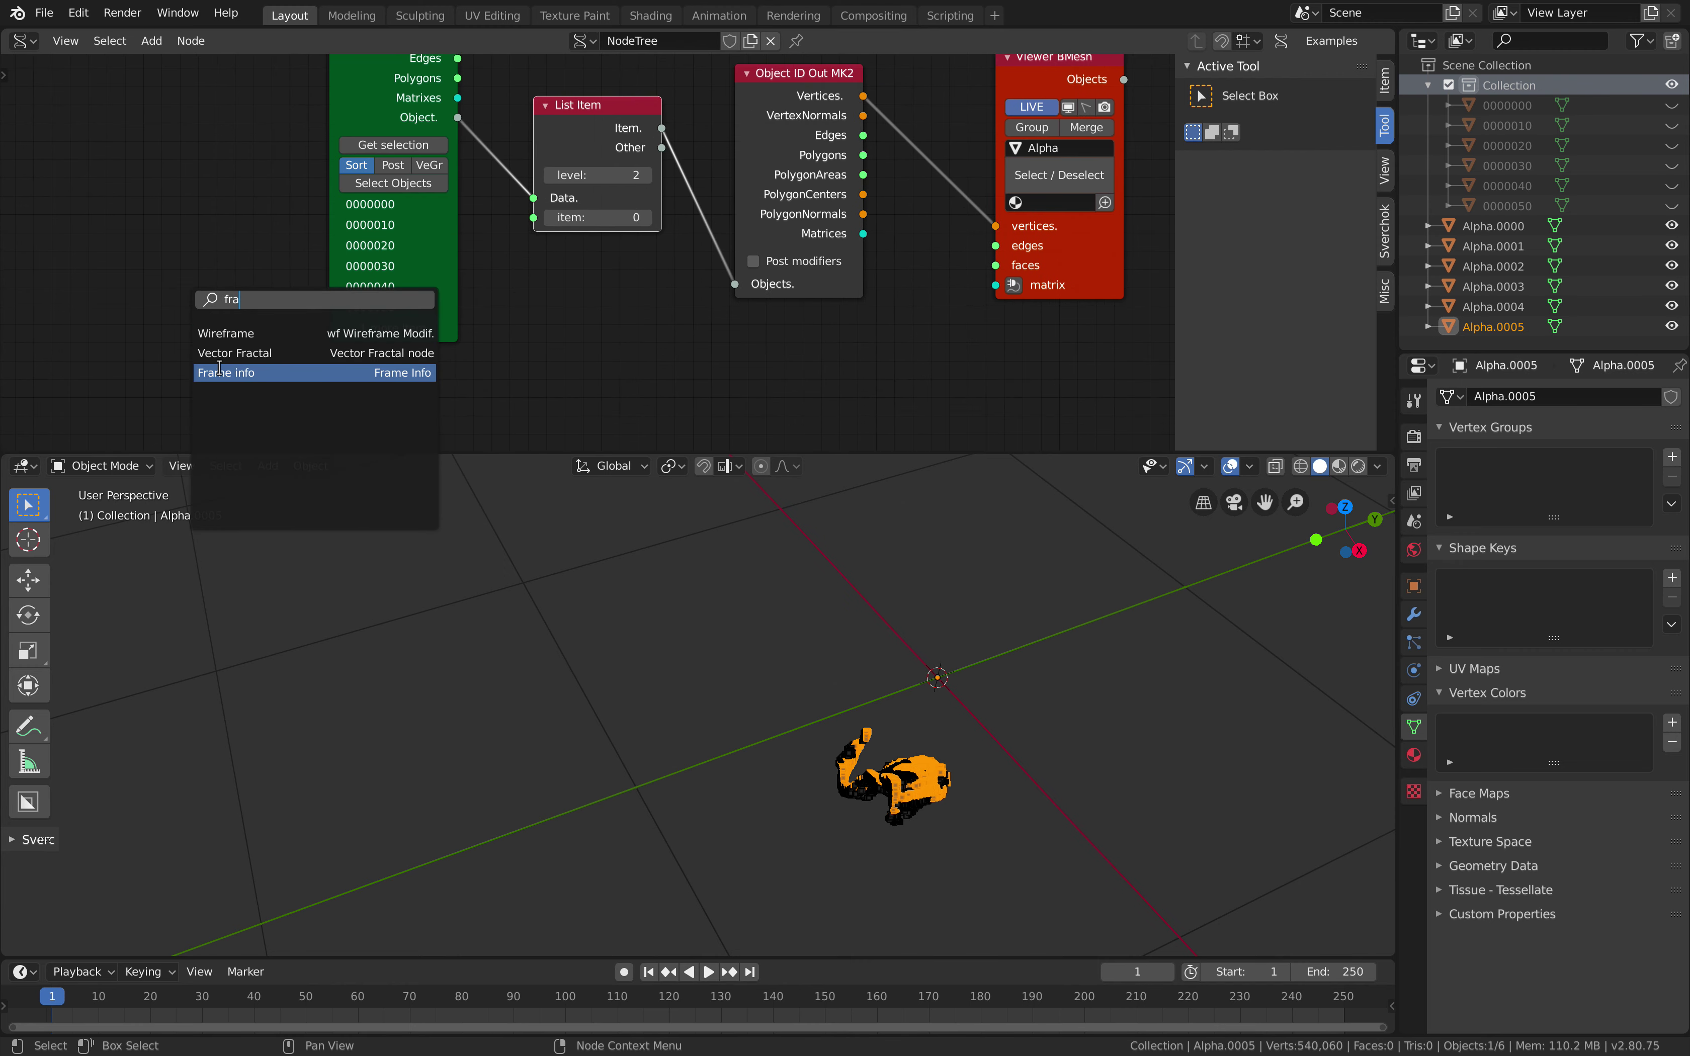
key("Return")
left_click(136, 284)
Delete all the generated Alpha objects from the scene
key("a")
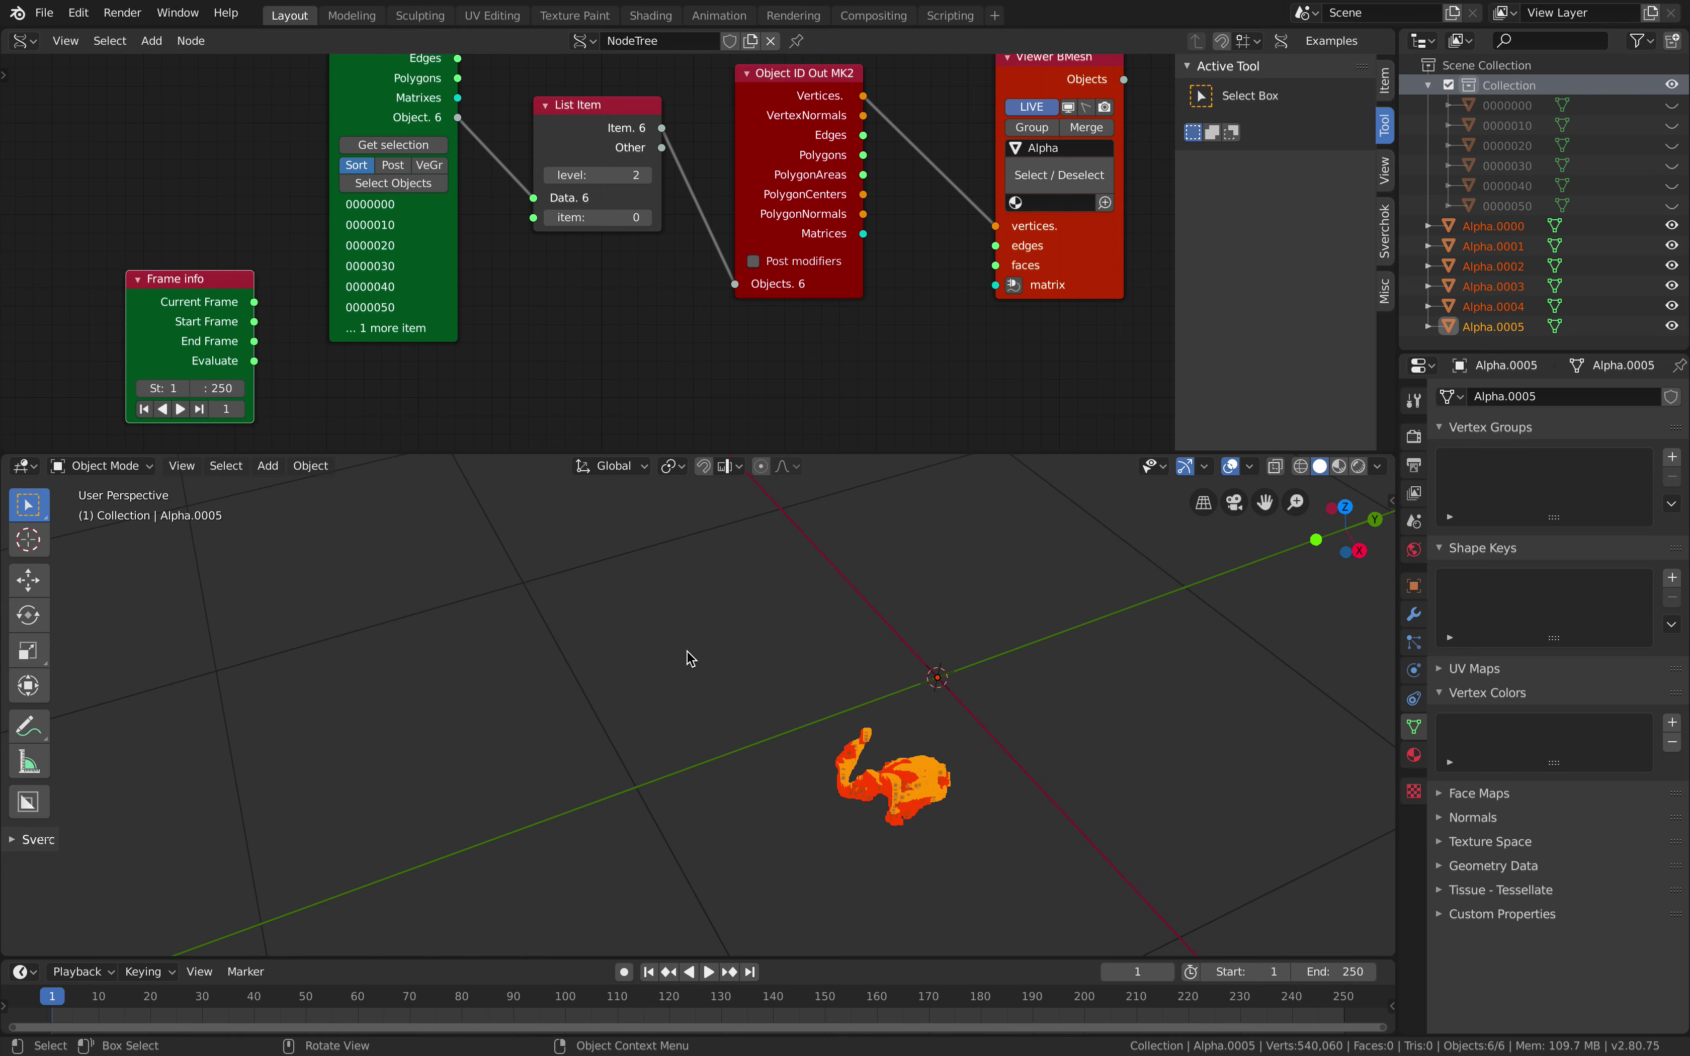
key("x")
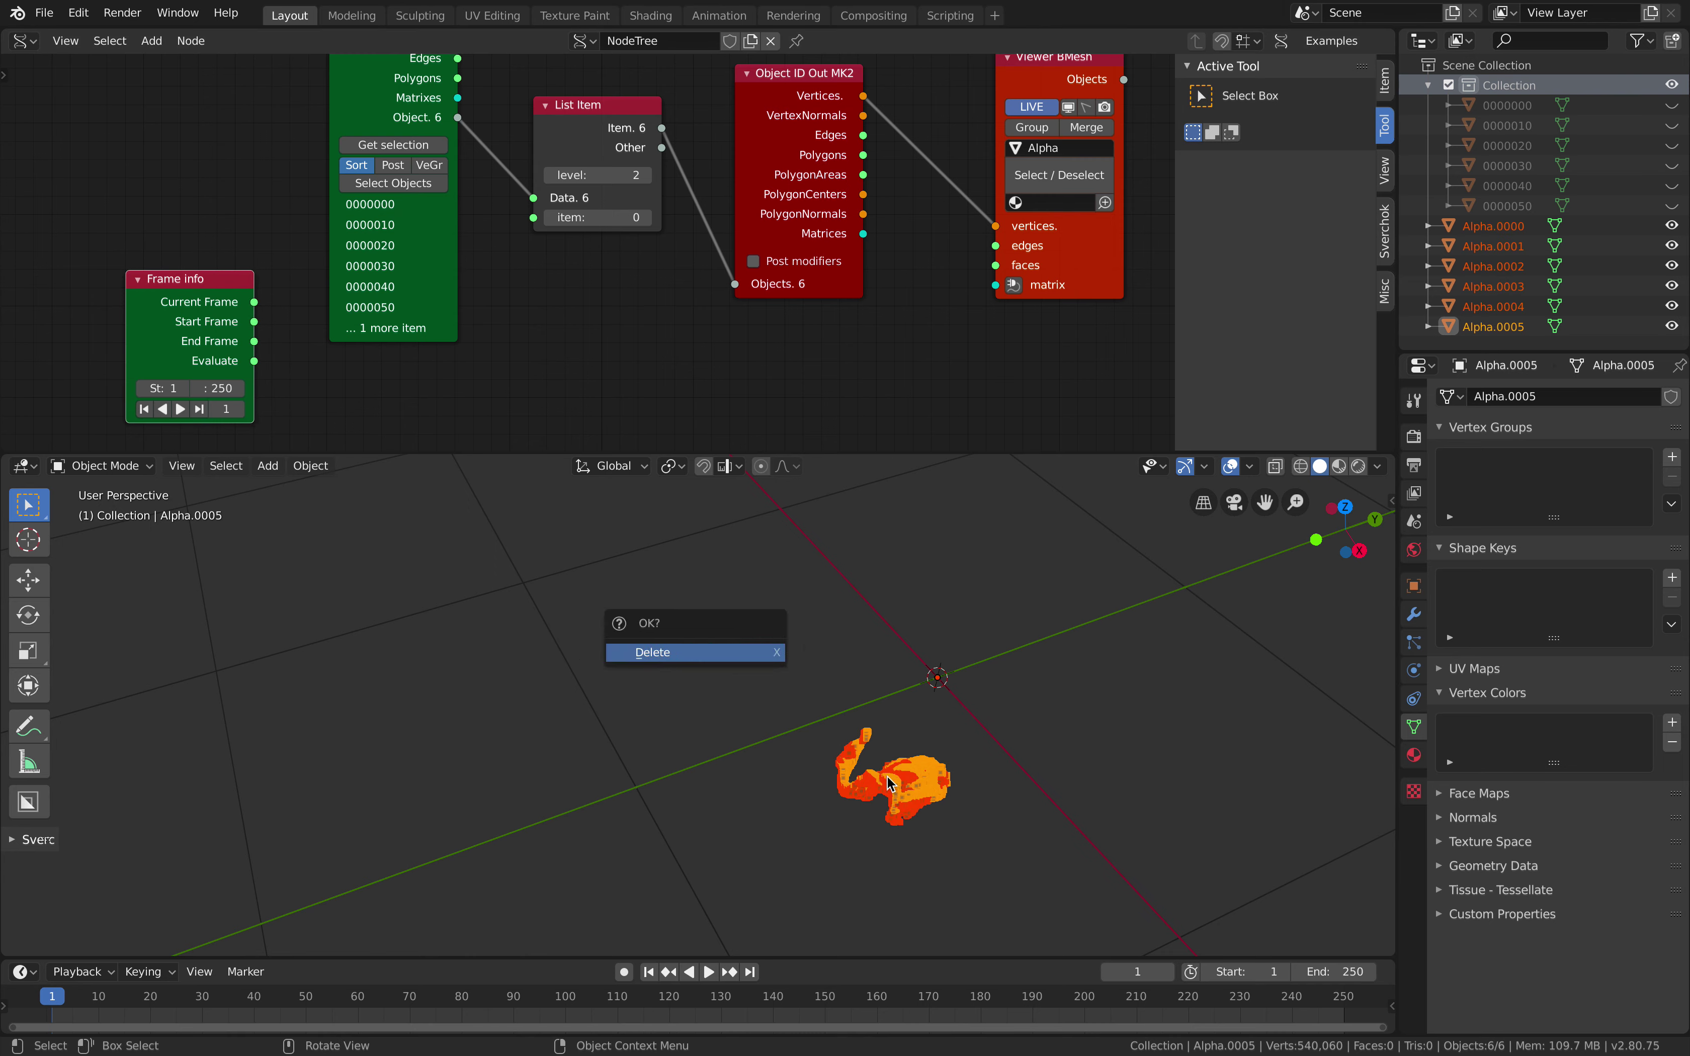
key("Return")
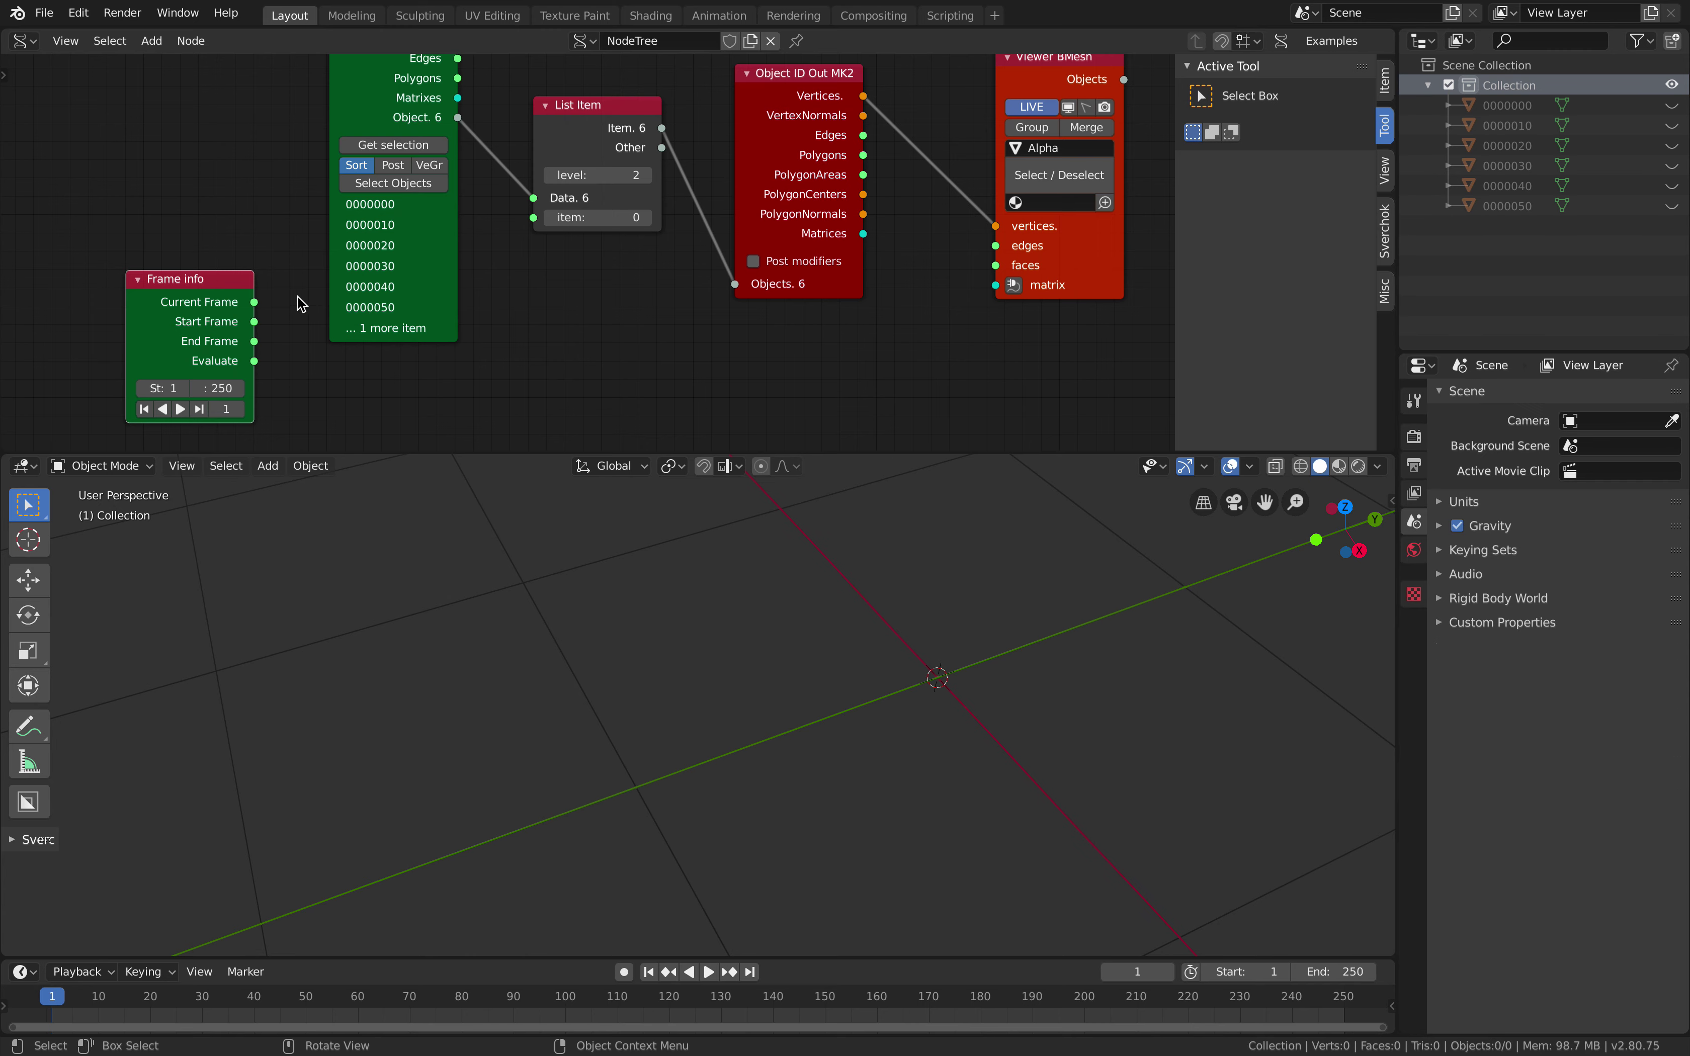
Link the Frame info Current Frame output to the List Item's item input and set the List Item level to 1
left_click_drag(255, 302, 534, 218)
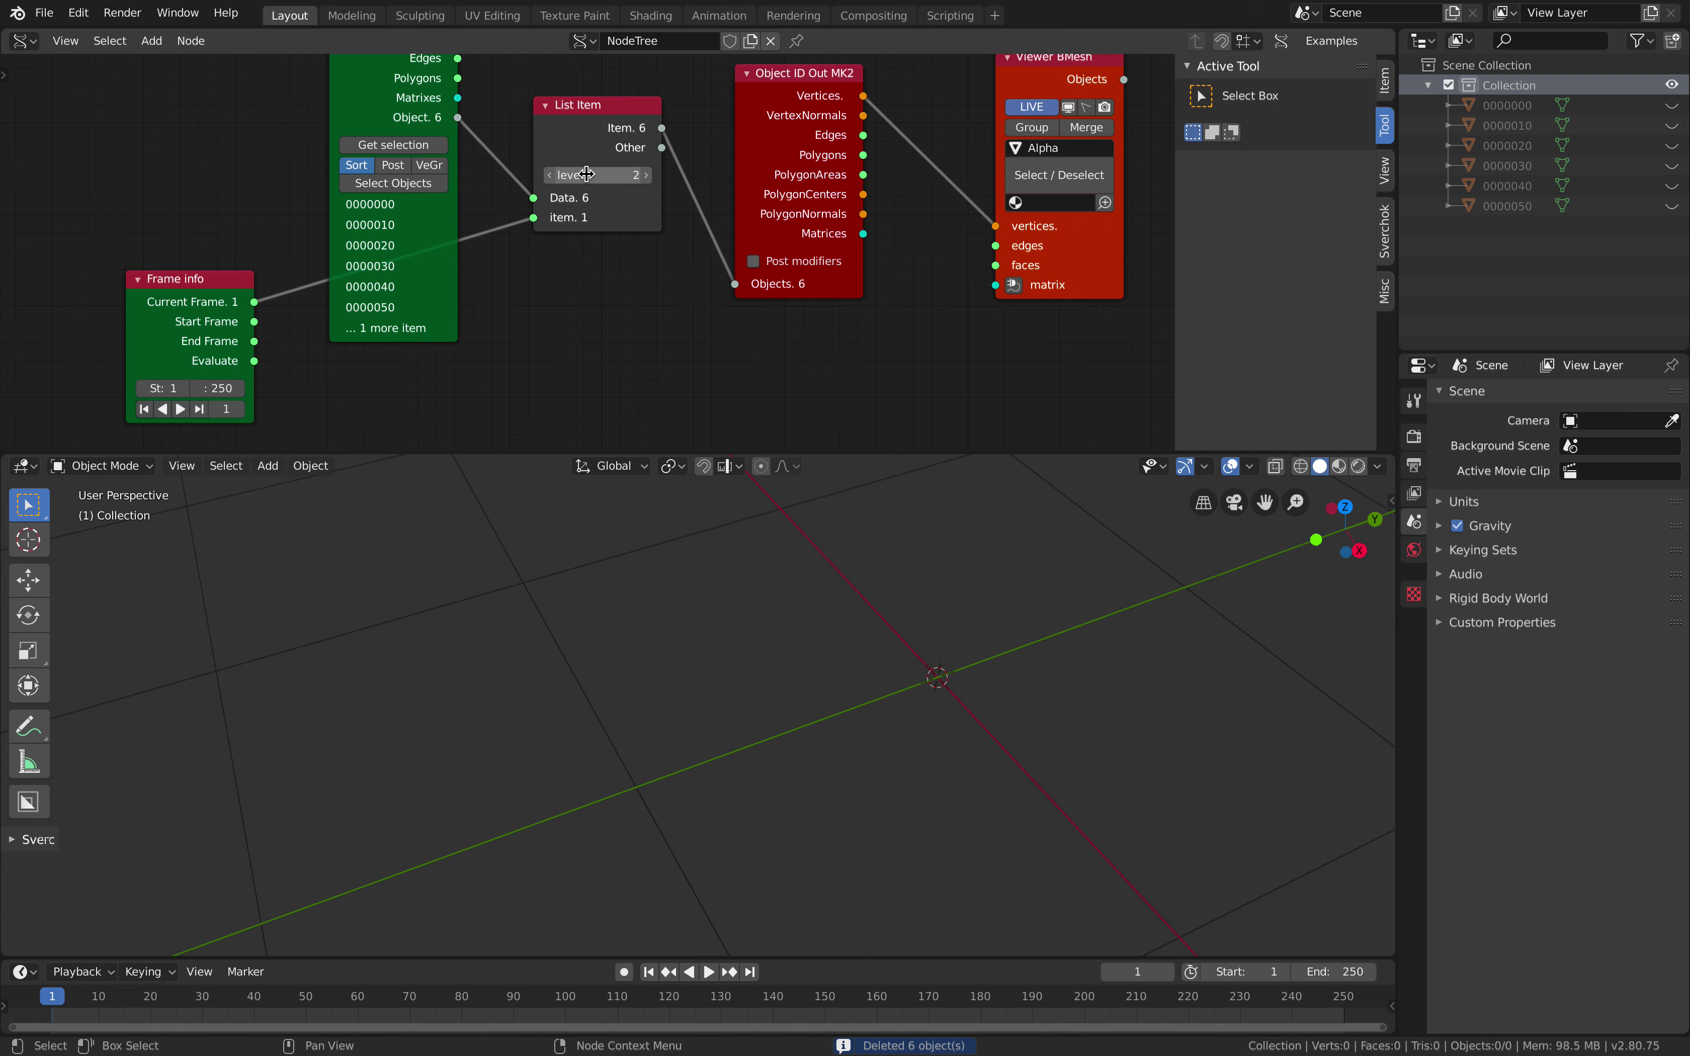
left_click(555, 177)
Advance the timeline frame by frame to frame 5, examining the generated point cloud, and select it
middle_click_drag(811, 679, 785, 651)
key("Right")
middle_click_drag(739, 653, 1052, 663)
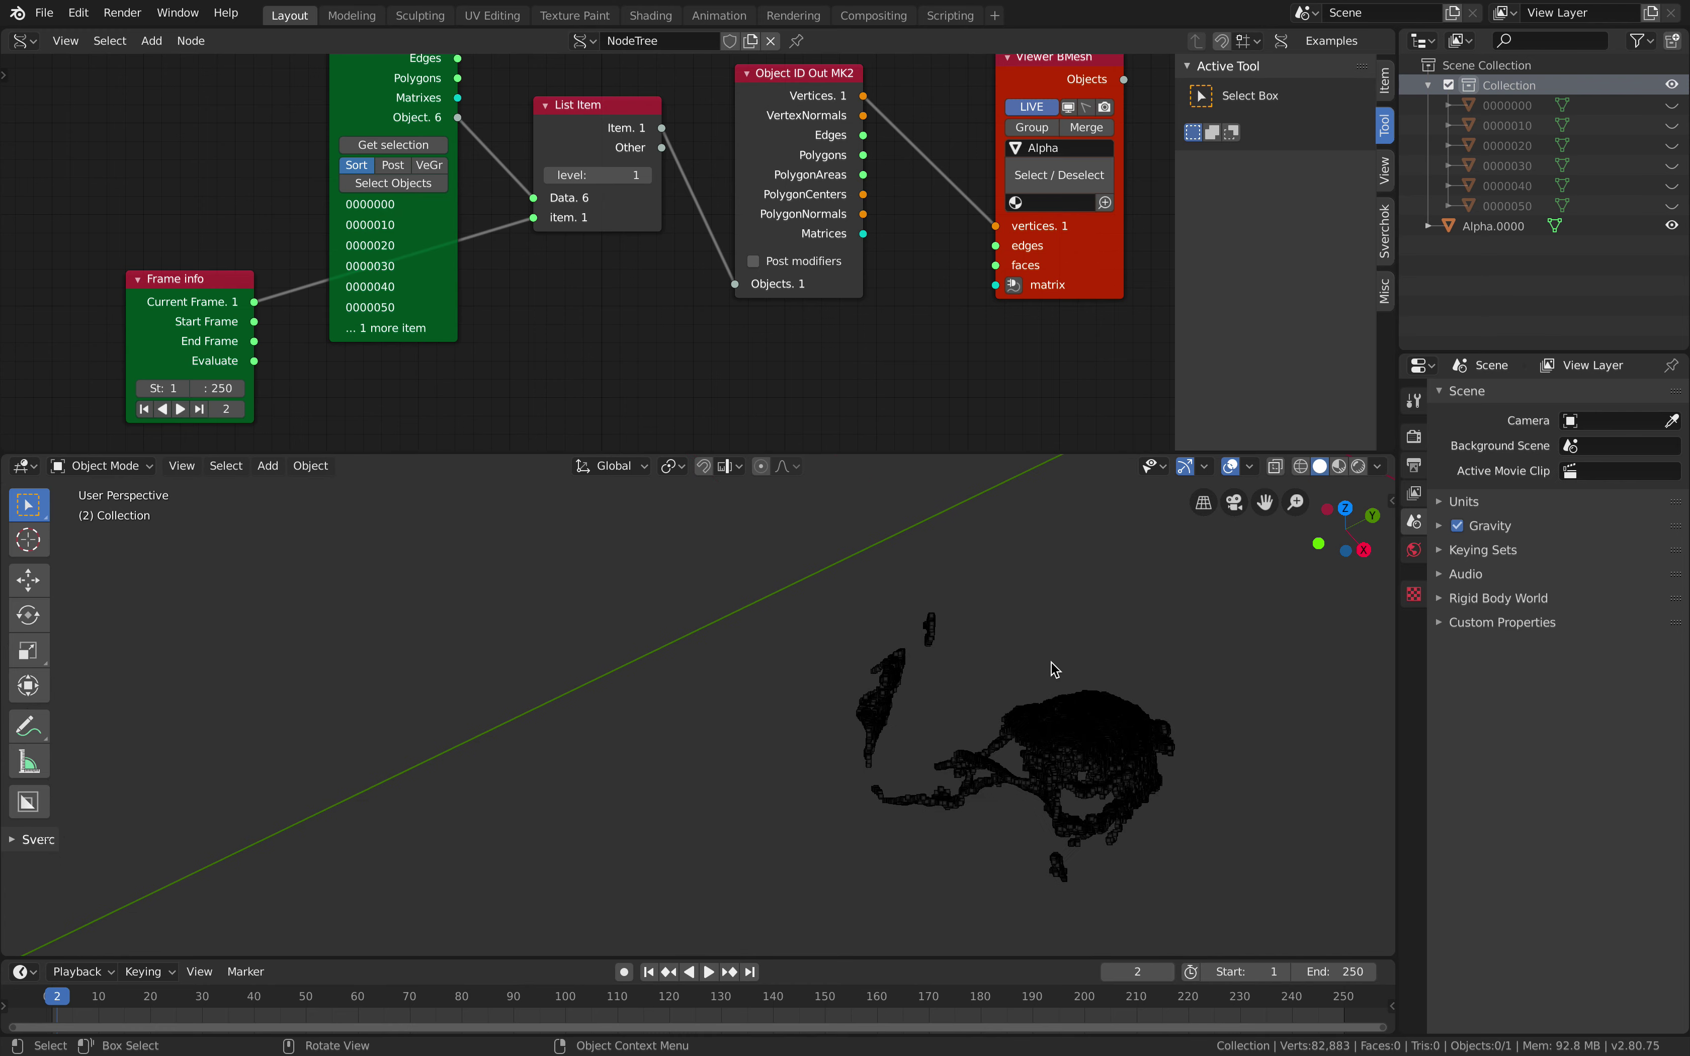
key("Right")
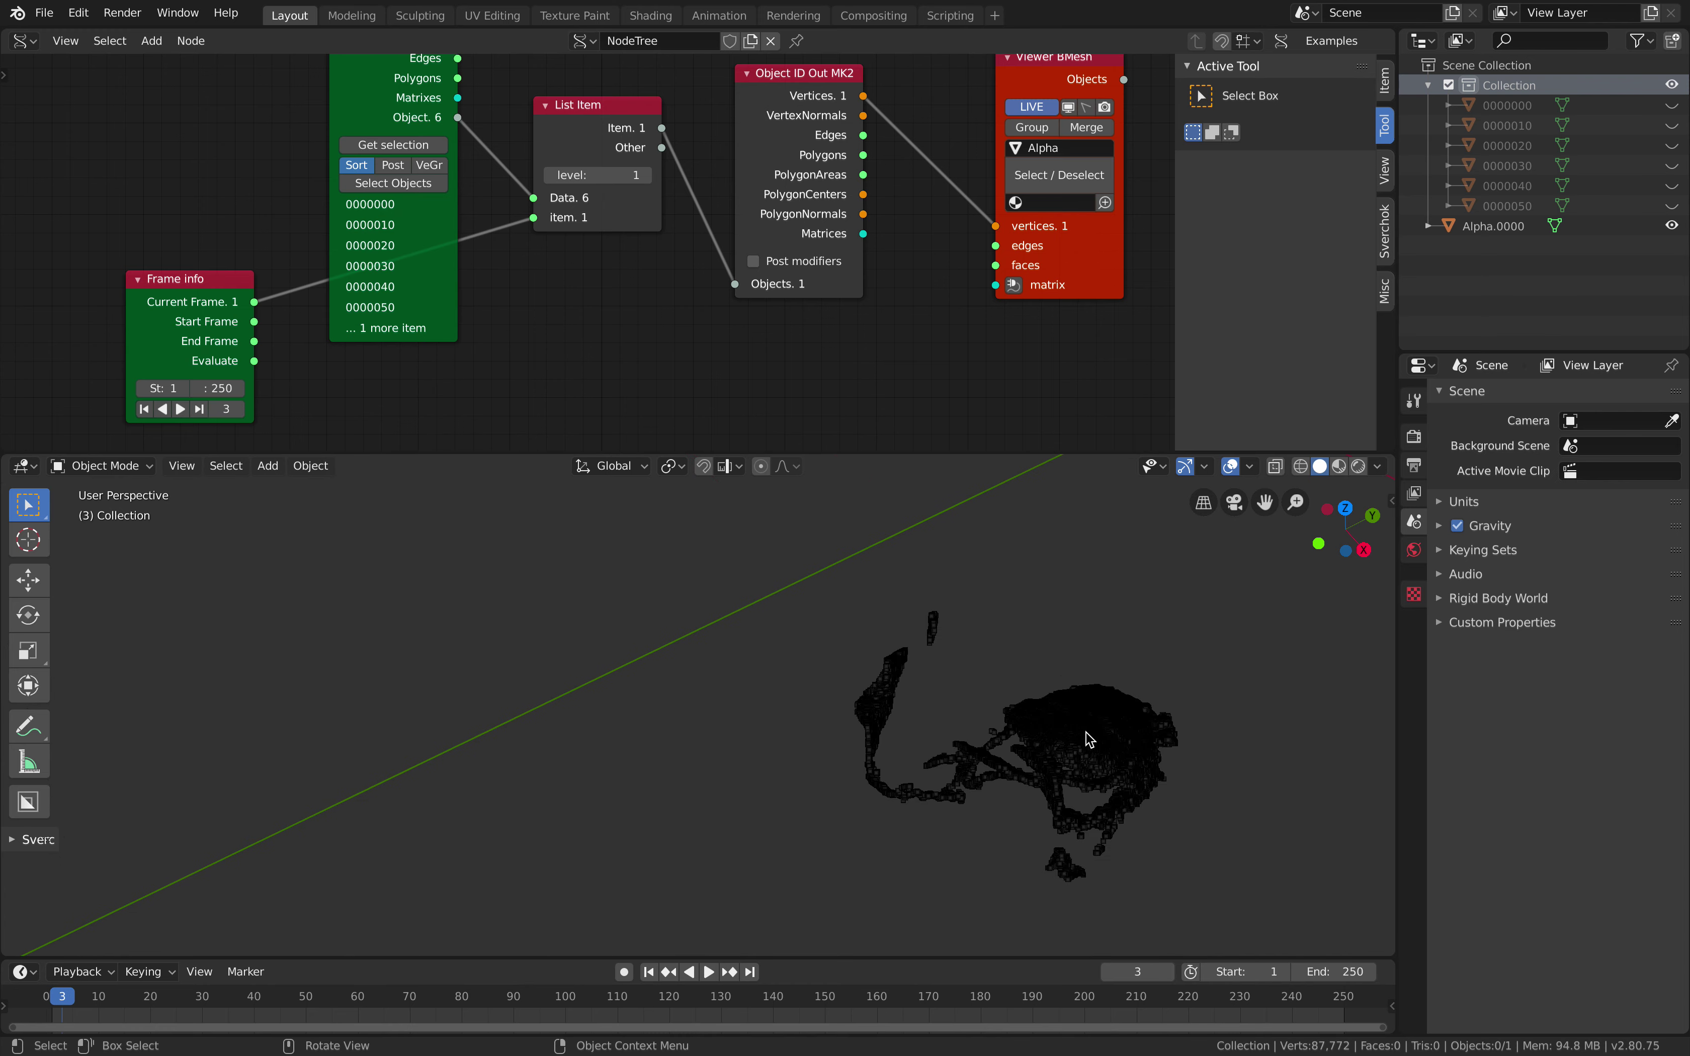
key("Right")
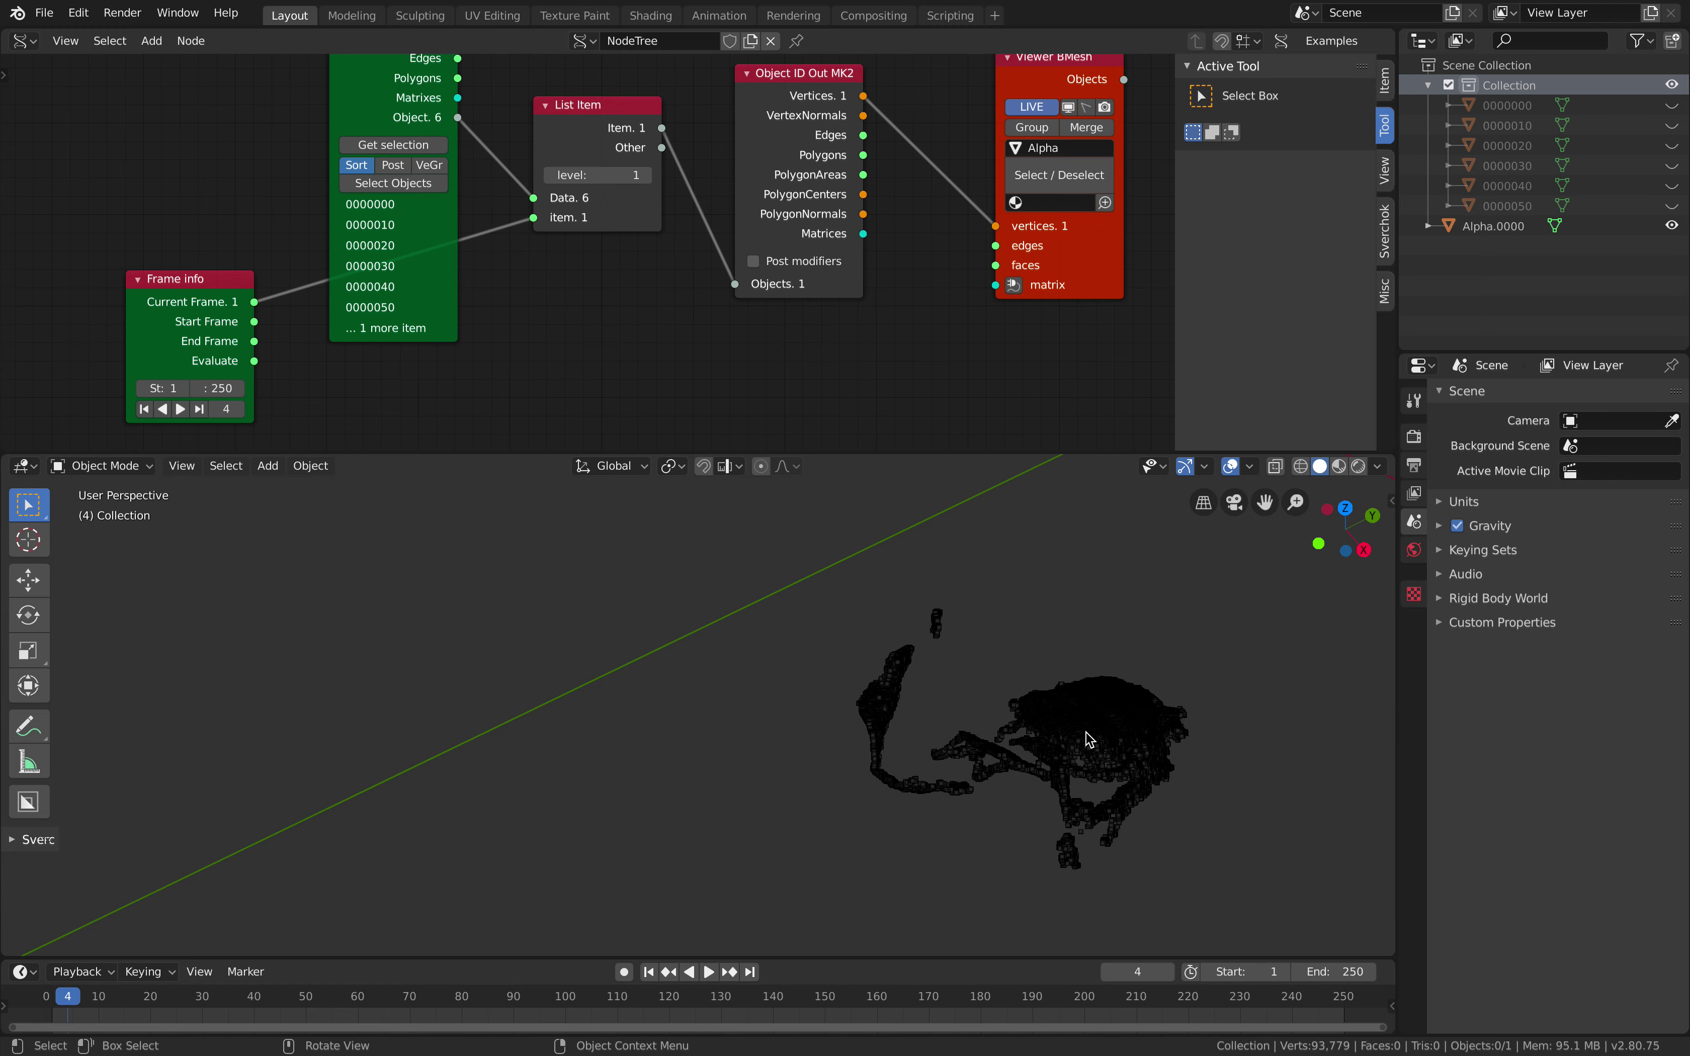
key("Right")
left_click(1078, 721)
middle_click_drag(922, 600, 991, 625)
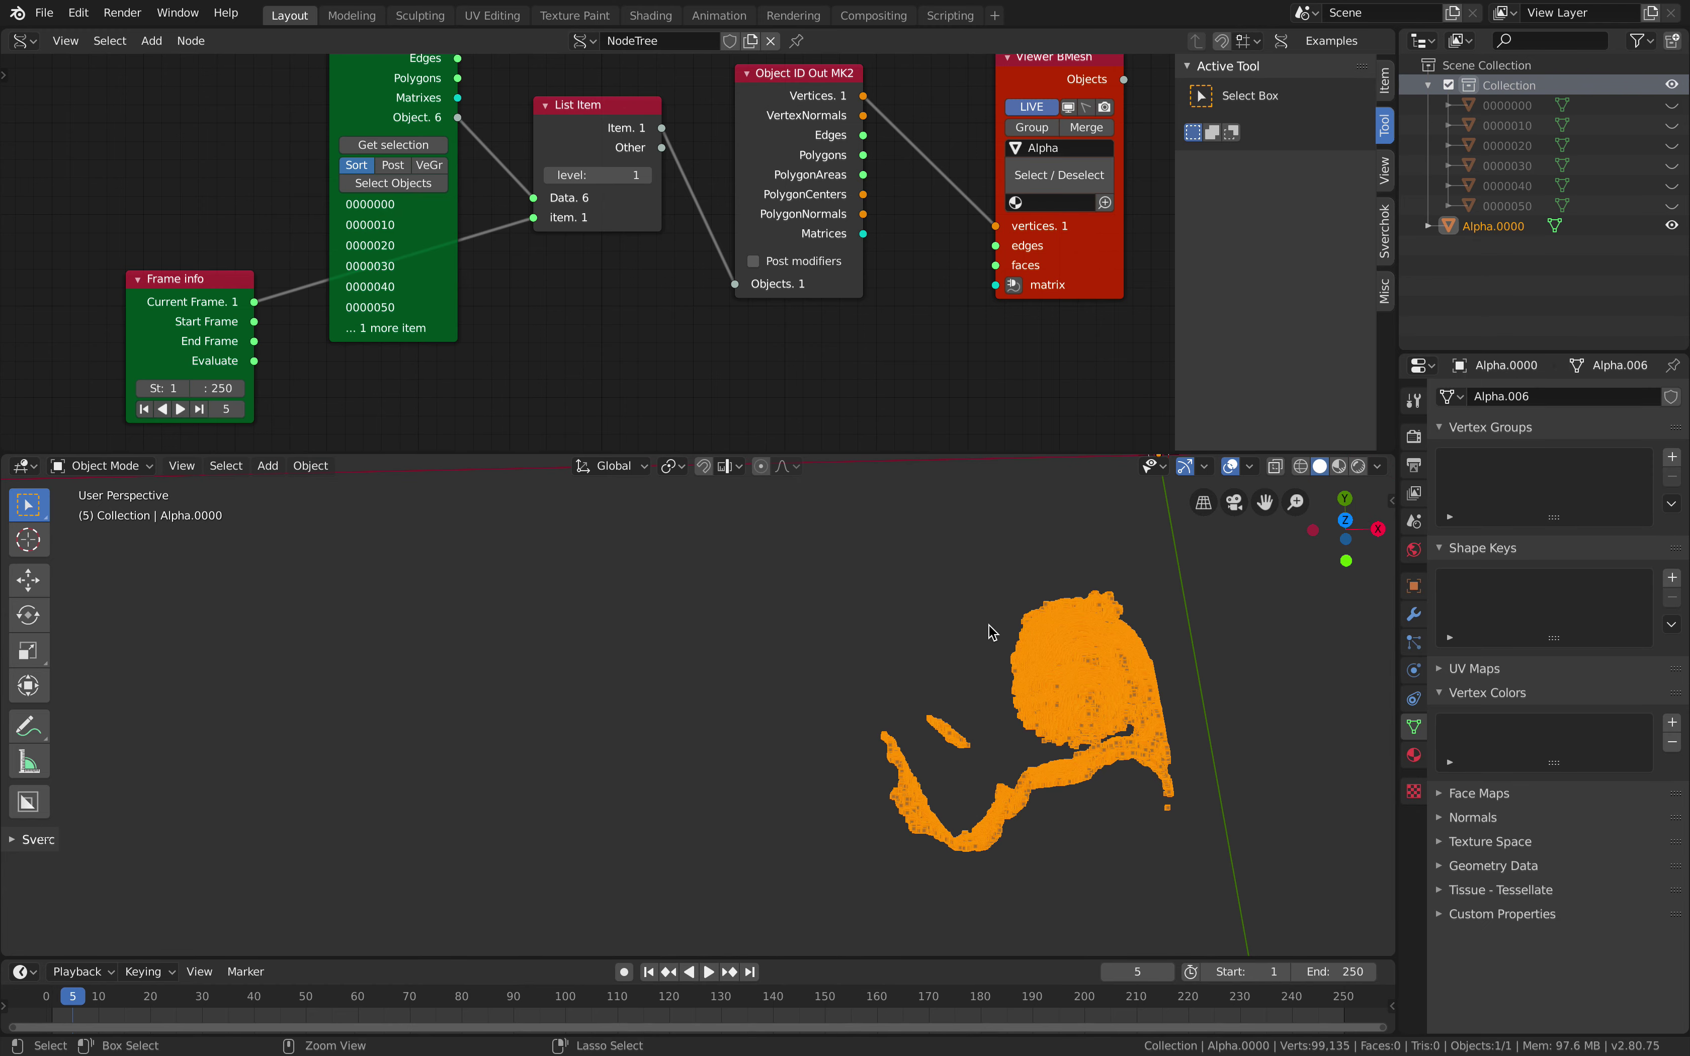
Save the file and browse the available export formats
key("ctrl+s")
scroll(800, 339, "down", 2)
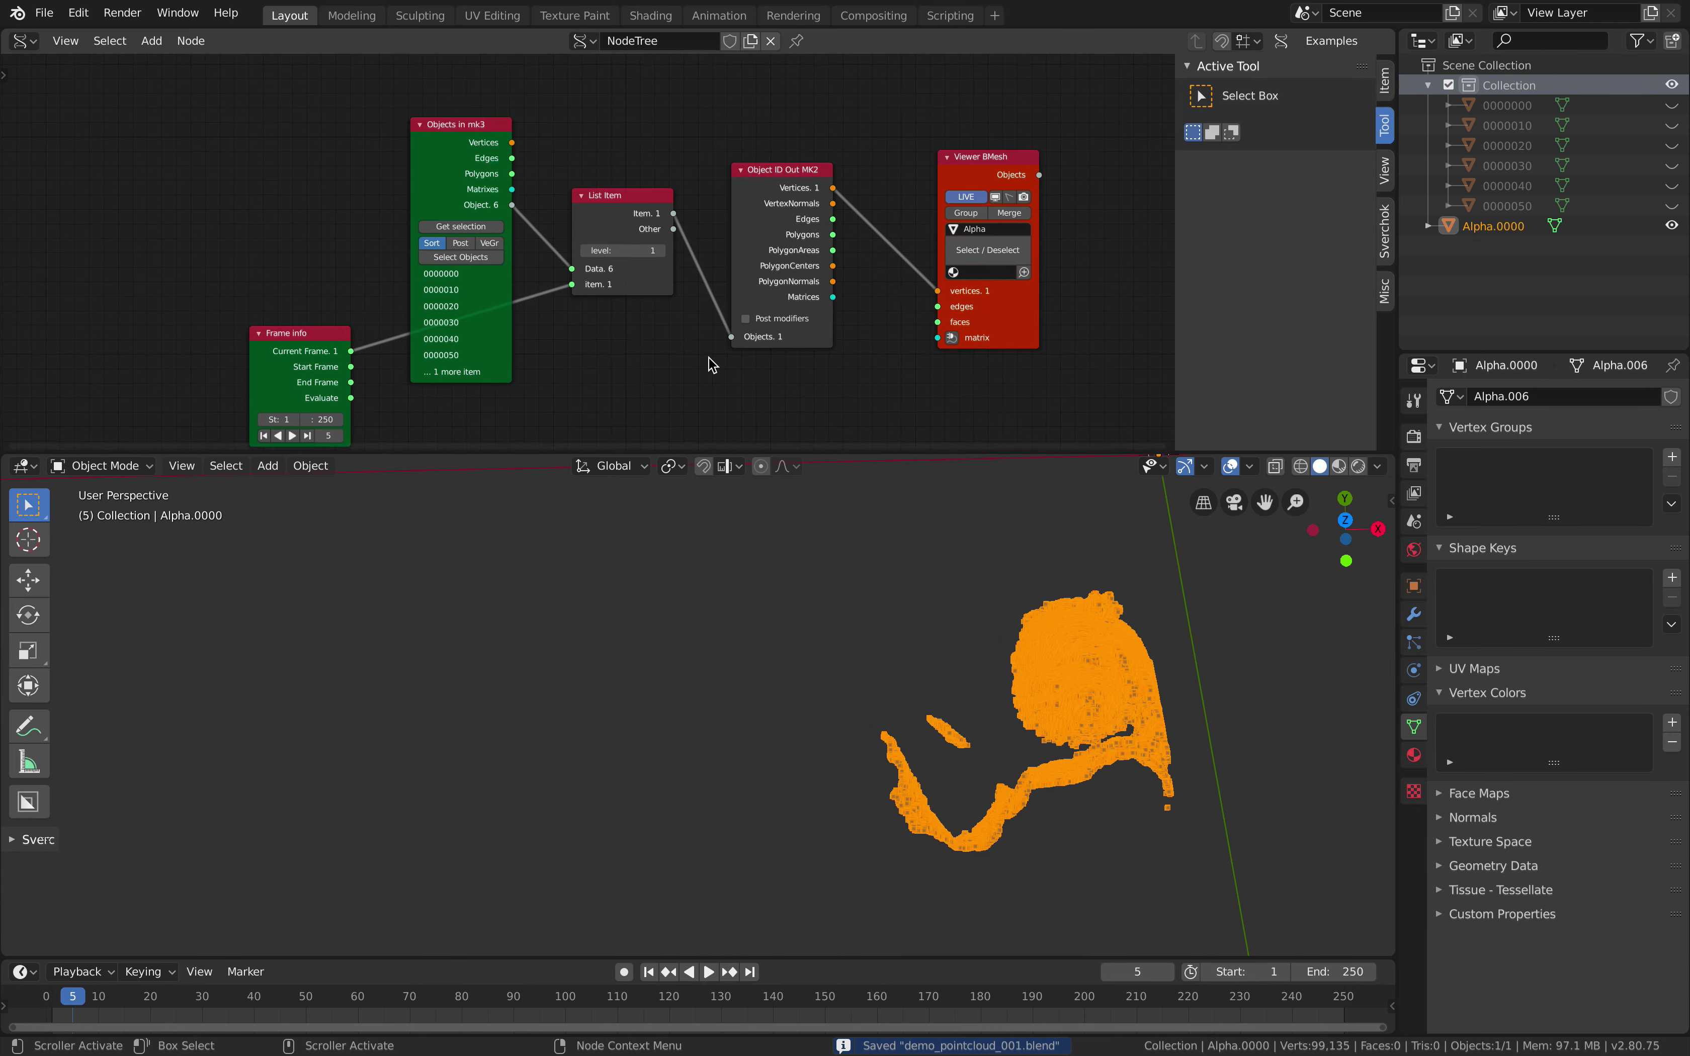
left_click(43, 13)
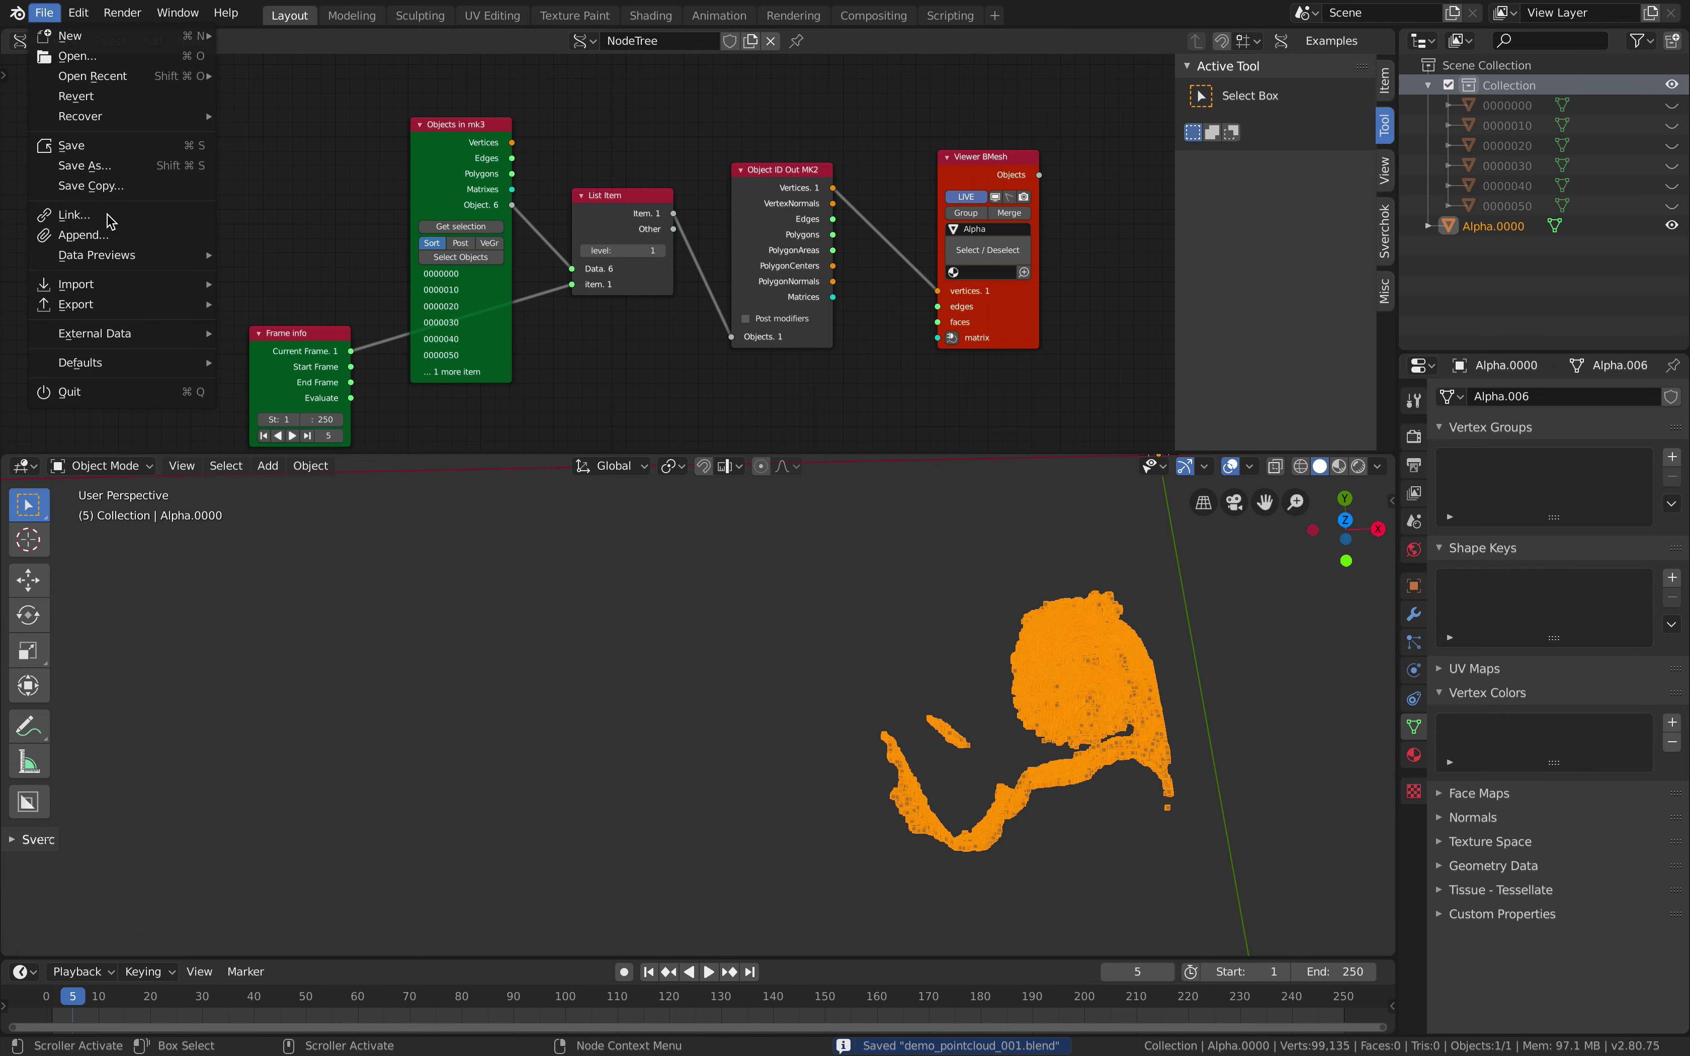
mouse_move(115, 305)
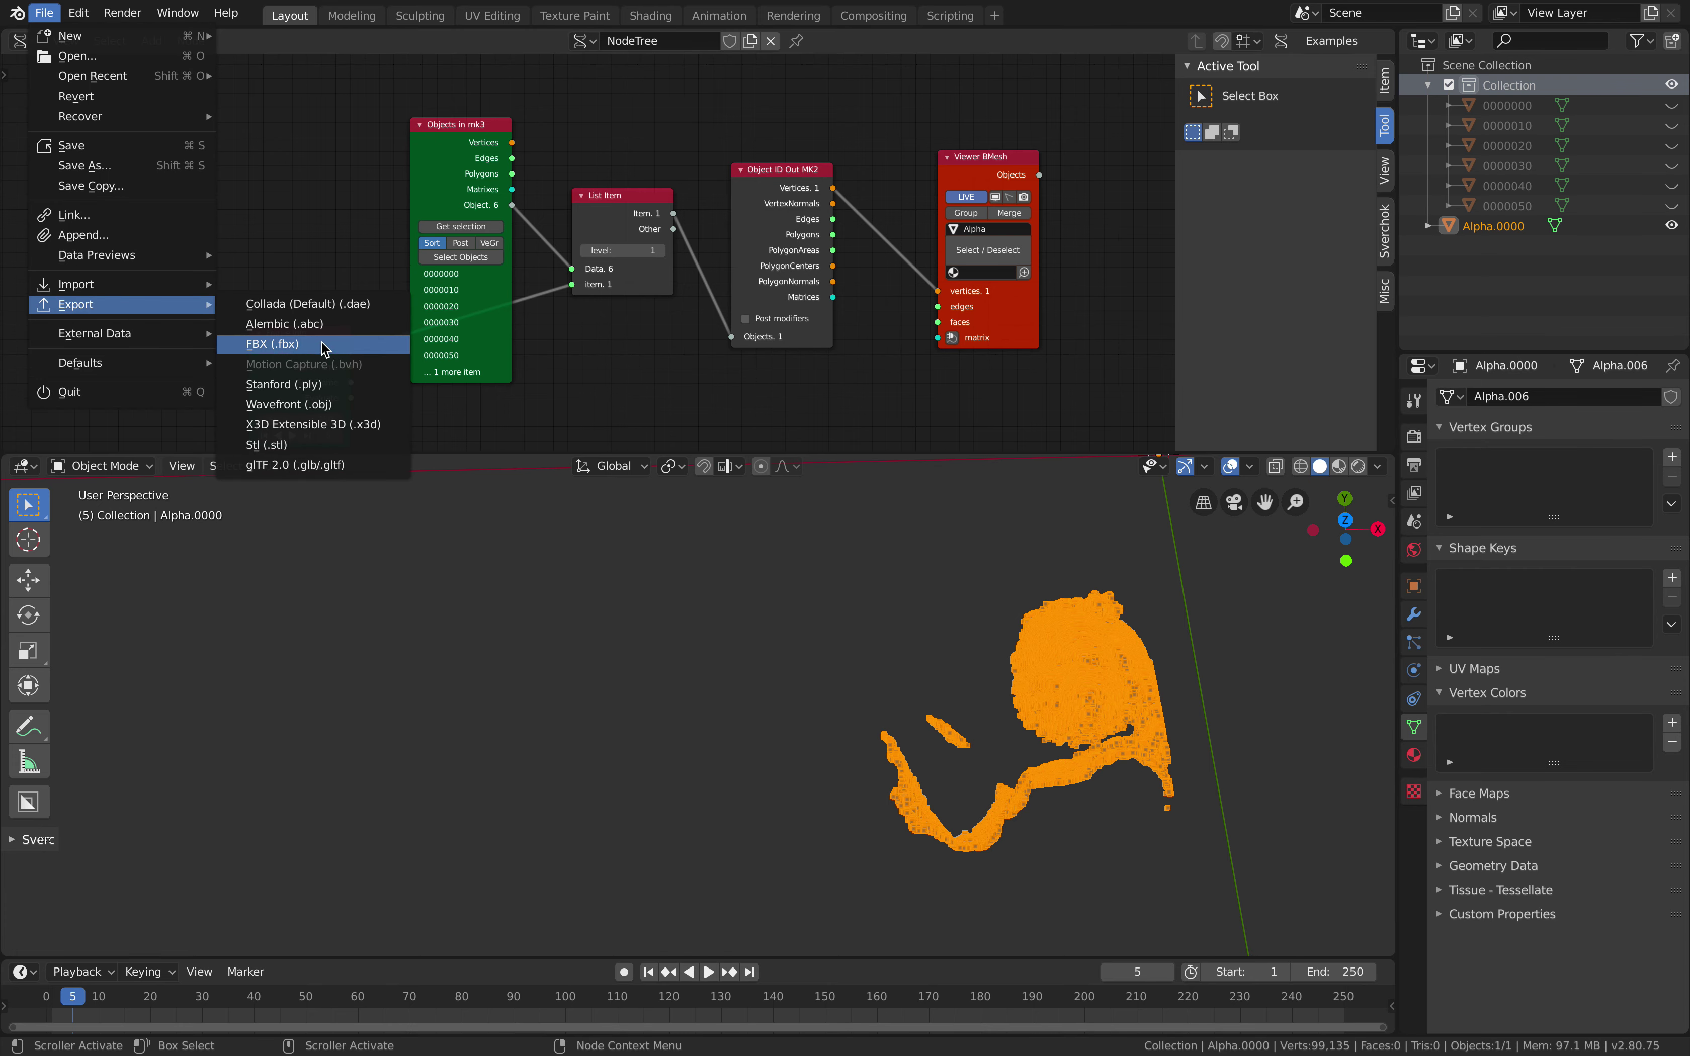
left_click(444, 176)
Delete the Objects in mk3 node from the node tree
middle_click_drag(450, 183, 372, 157)
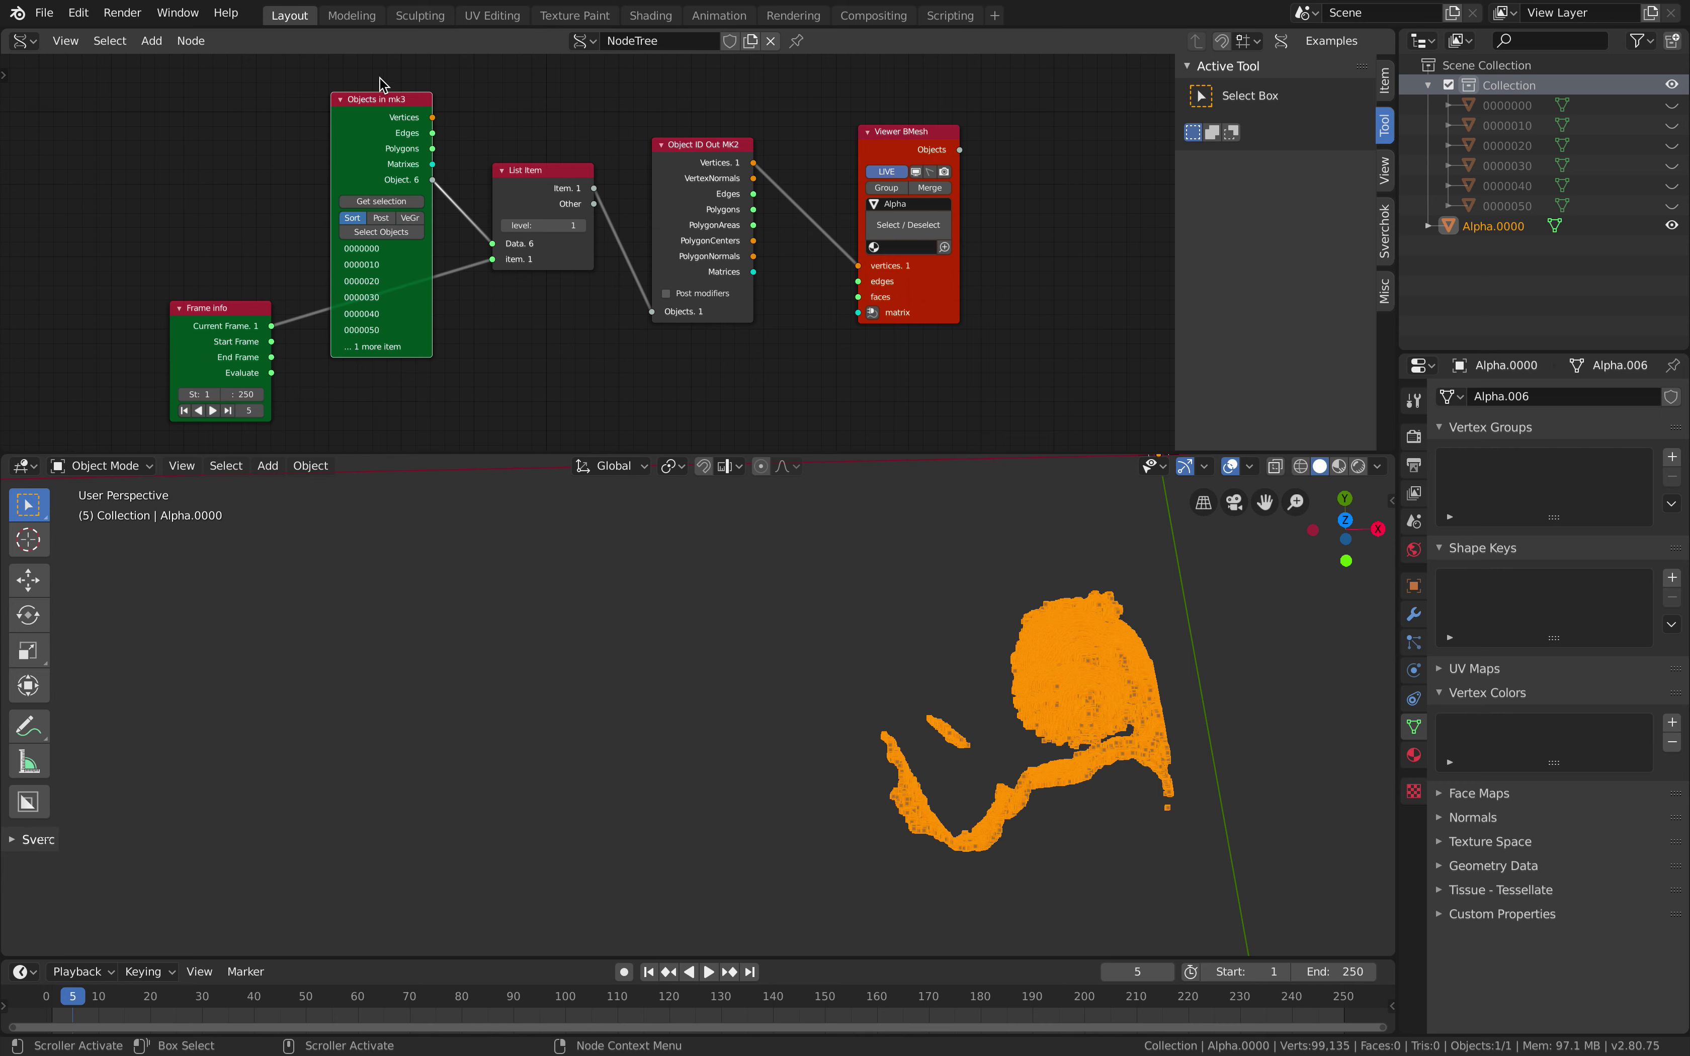
left_click_drag(363, 125, 366, 158)
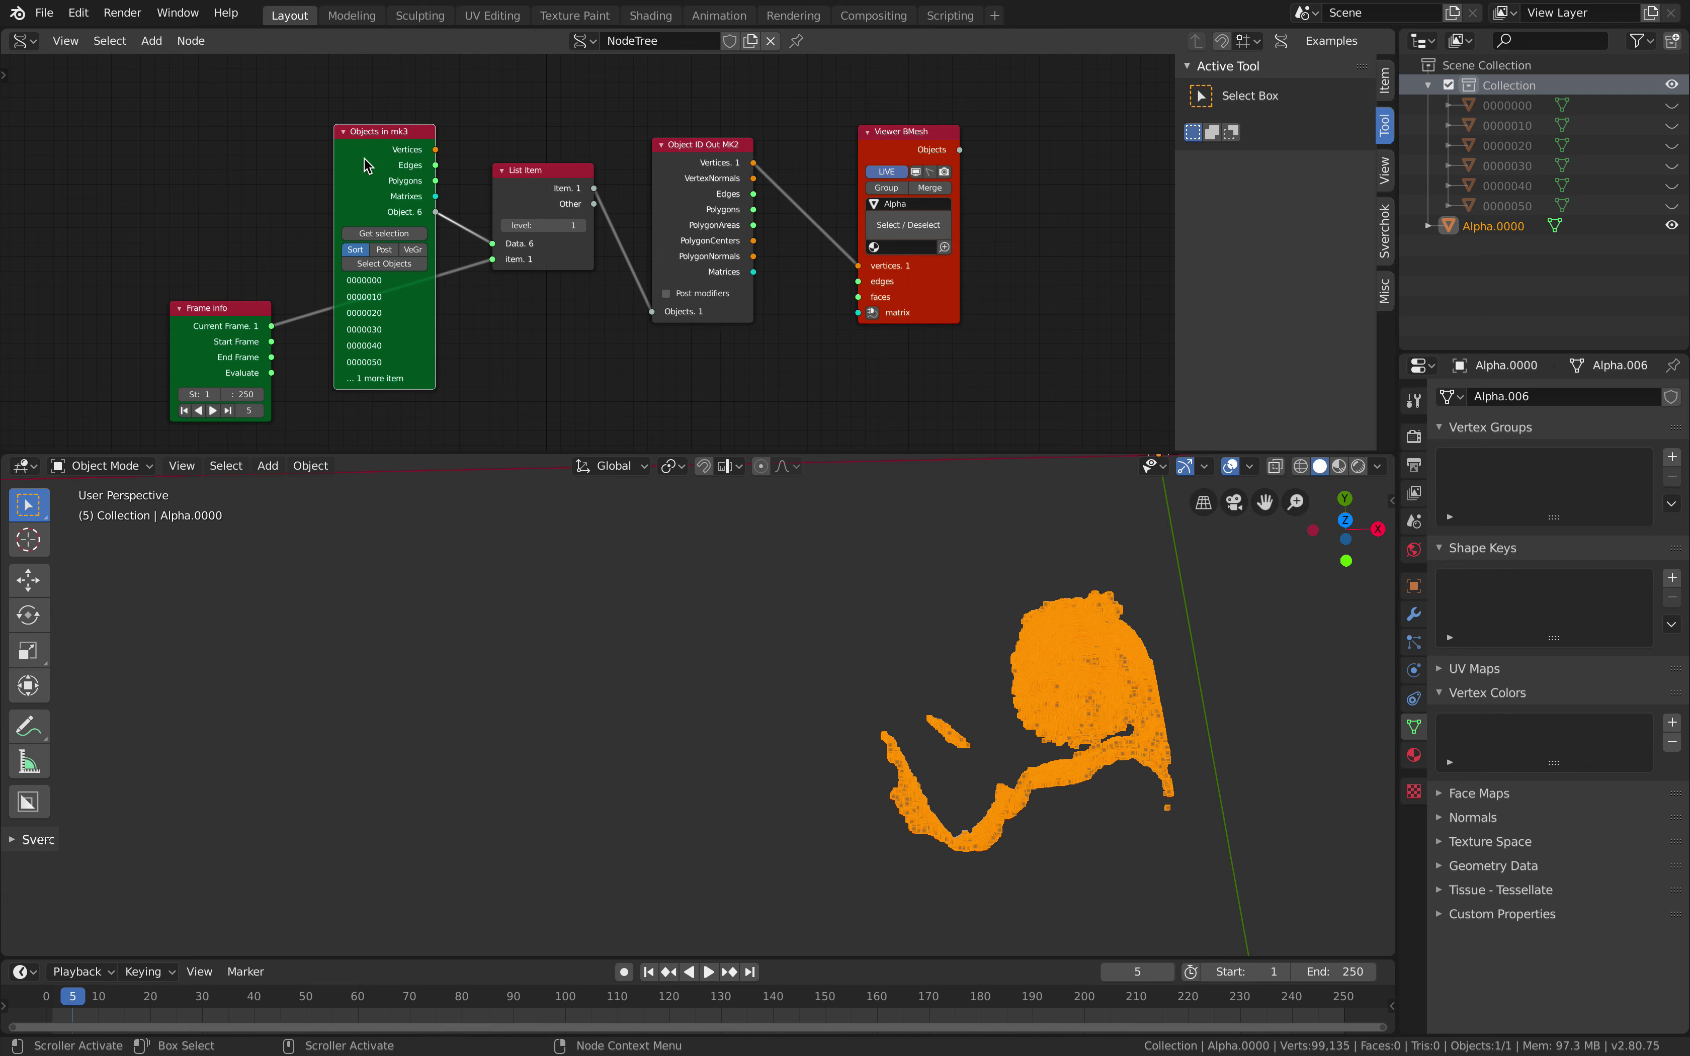
left_click_drag(363, 165, 369, 143)
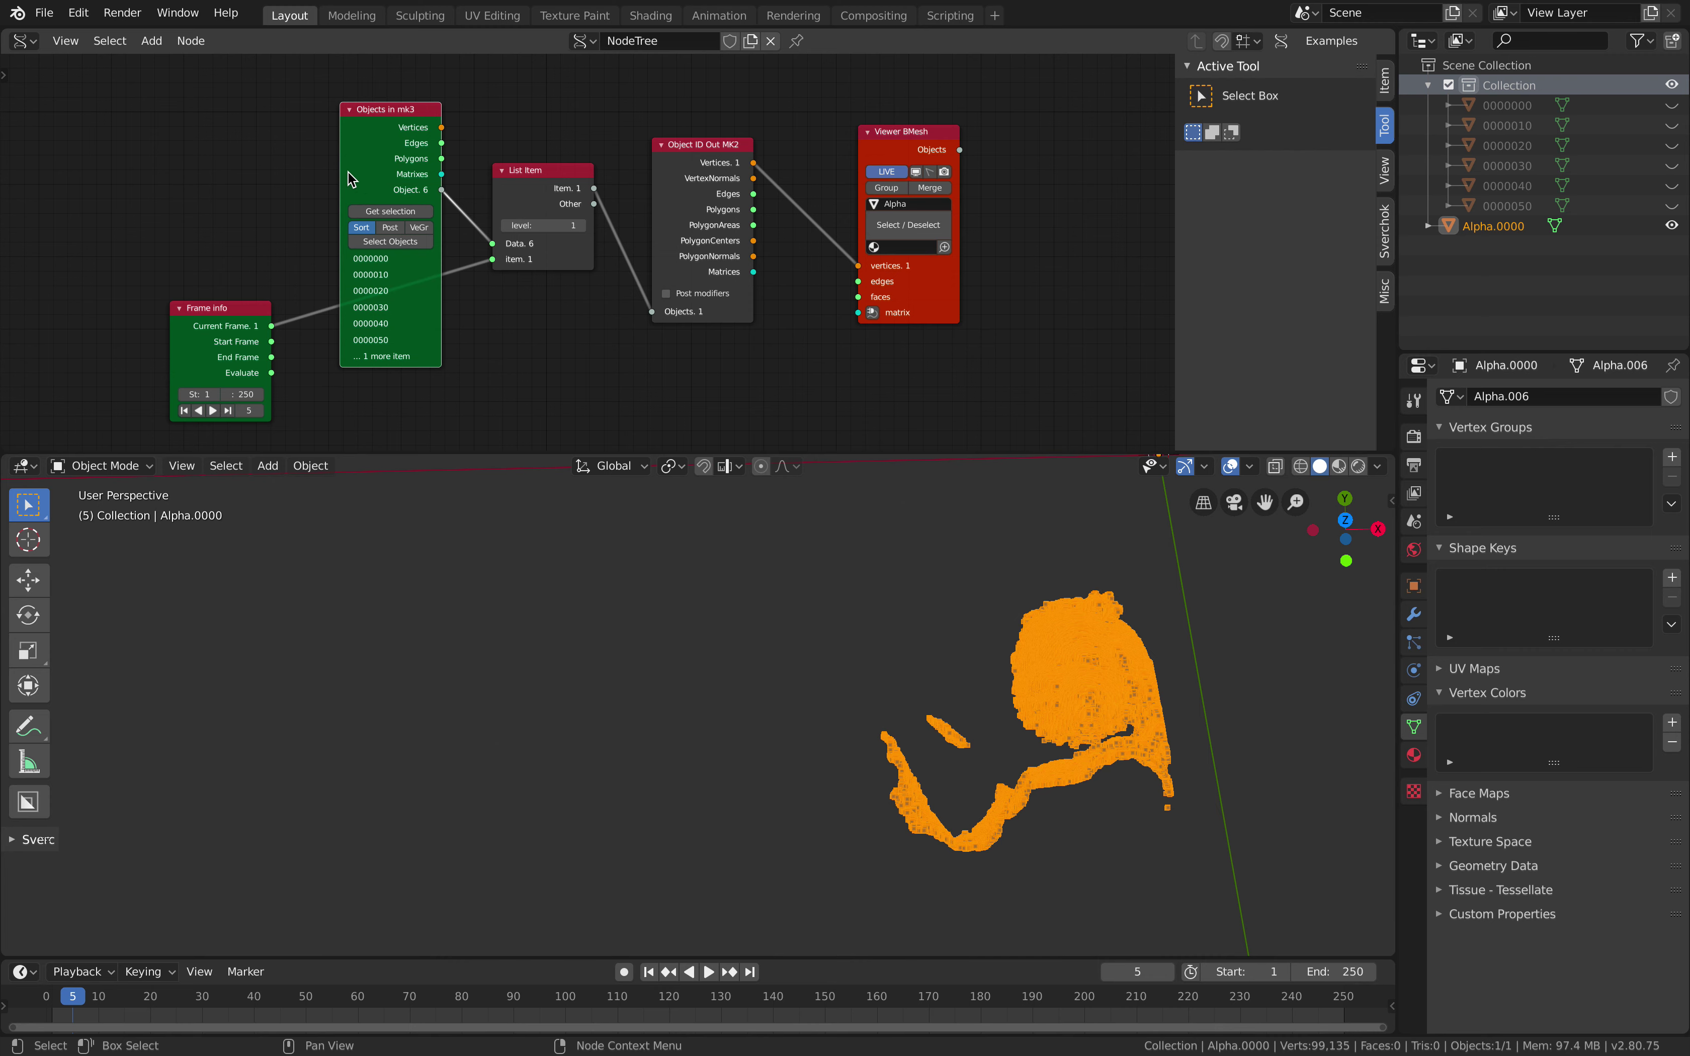
middle_click_drag(348, 179, 377, 187)
key("x")
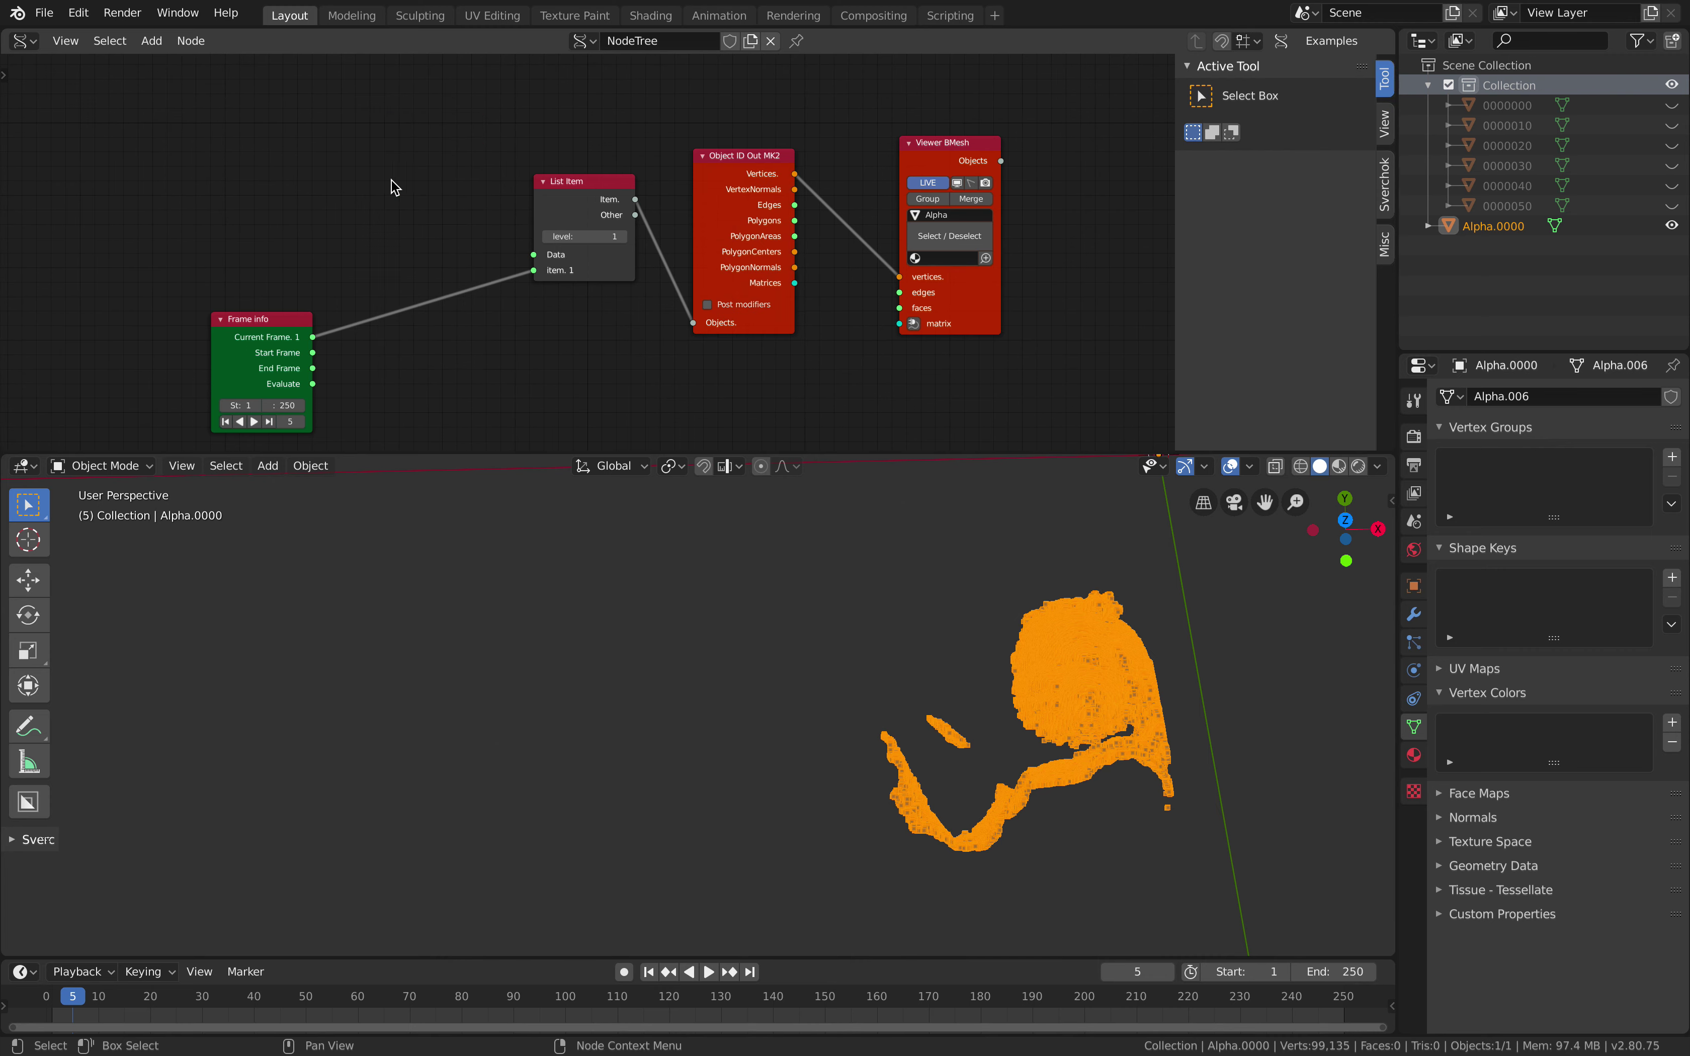
Add an Object ID Selector node at the start of the node tree, ahead of the List Item node
middle_click_drag(266, 176, 394, 215)
key("alt+space")
type("object id")
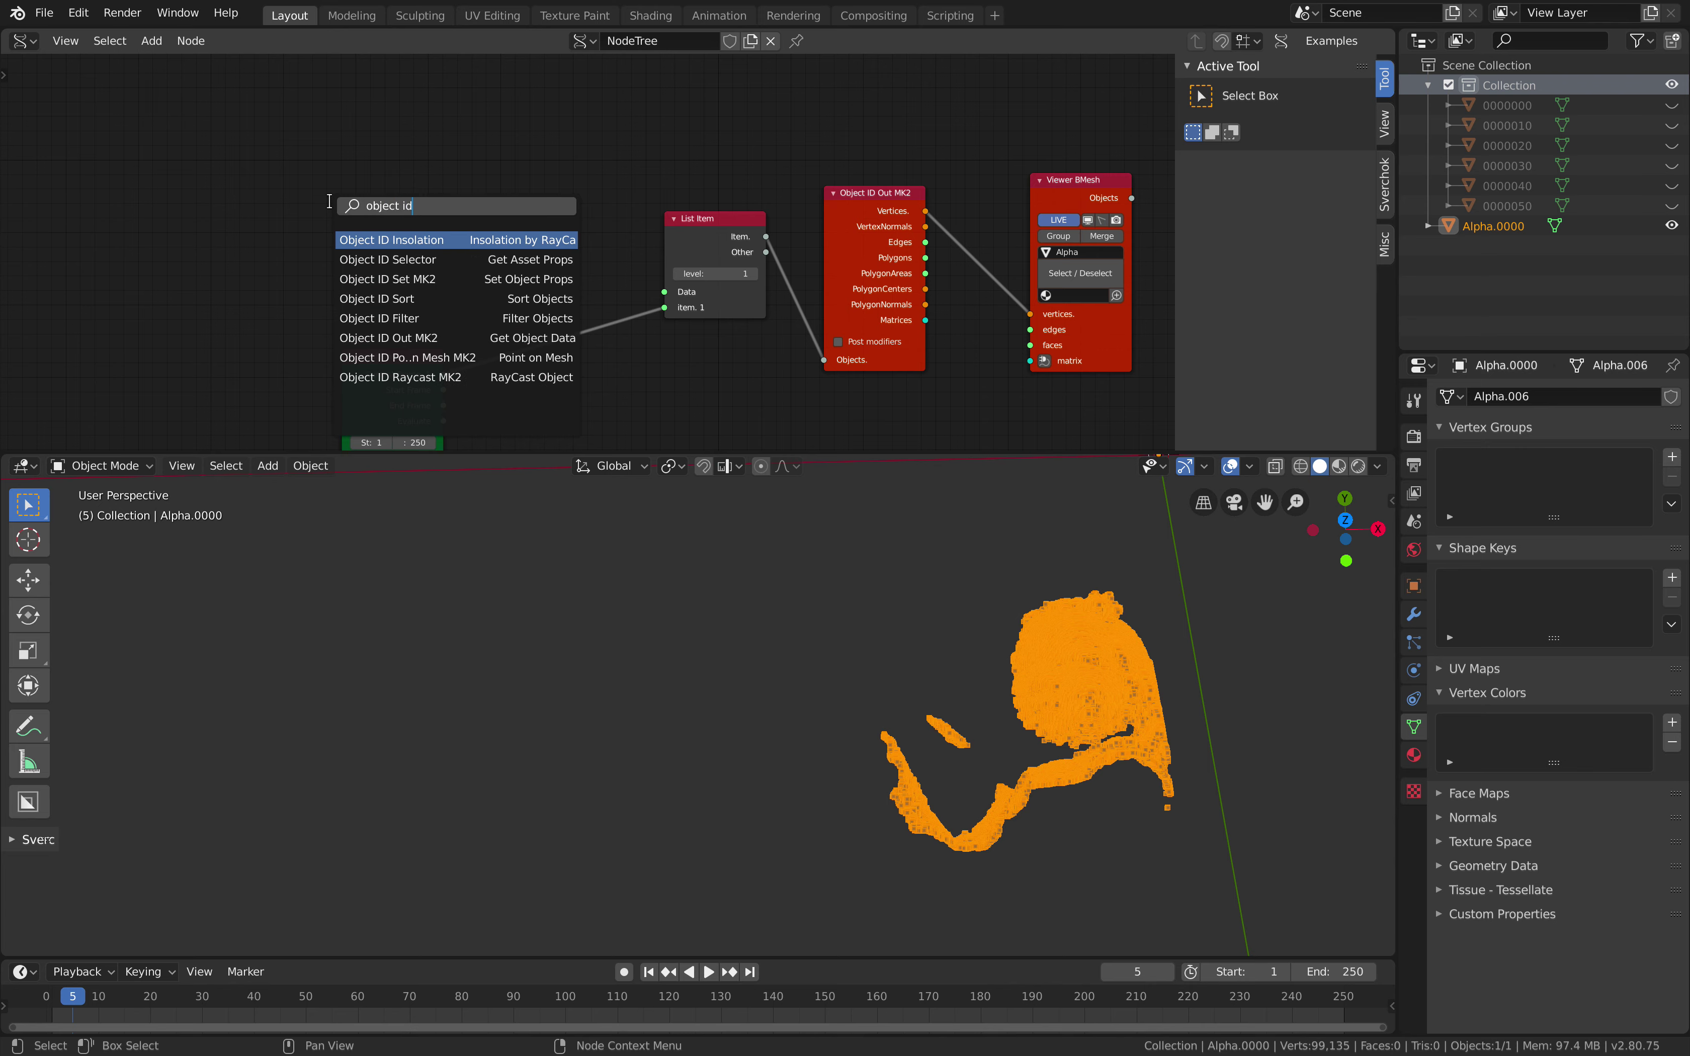
key("Down")
key("Return")
left_click(165, 169)
scroll(259, 215, "up", 2)
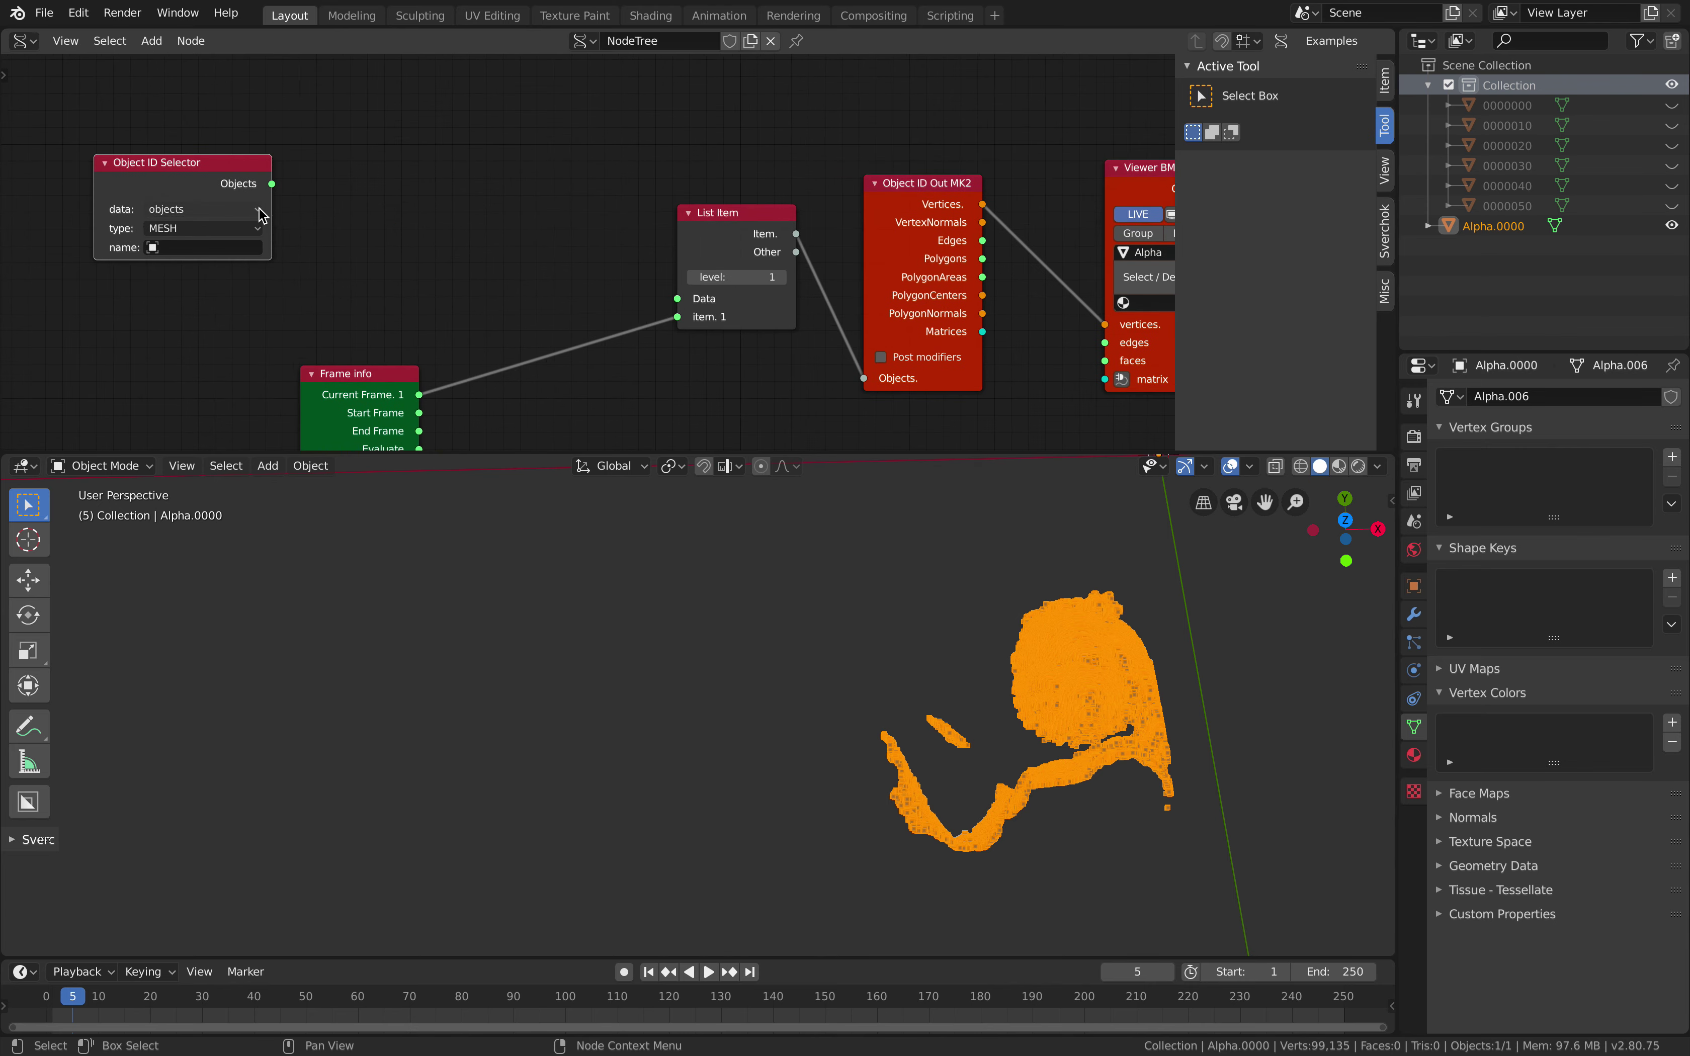
middle_click_drag(216, 168, 249, 173)
key("alt+space")
type("filter")
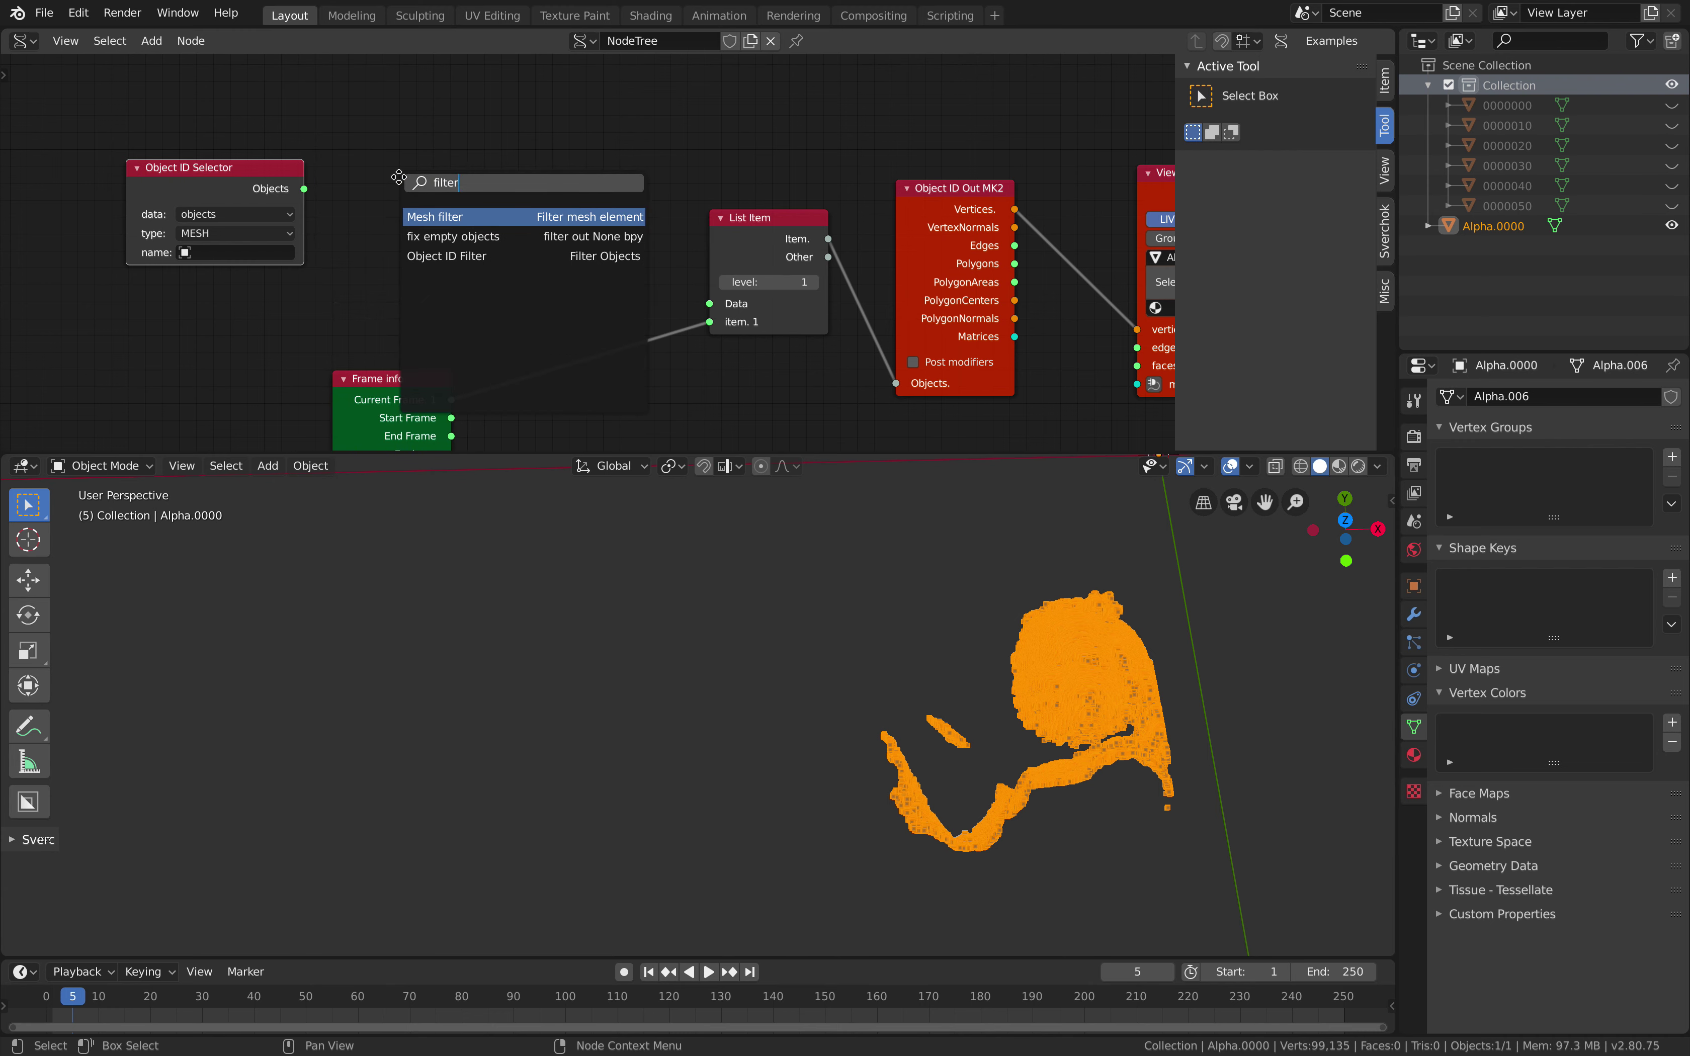
key("Return")
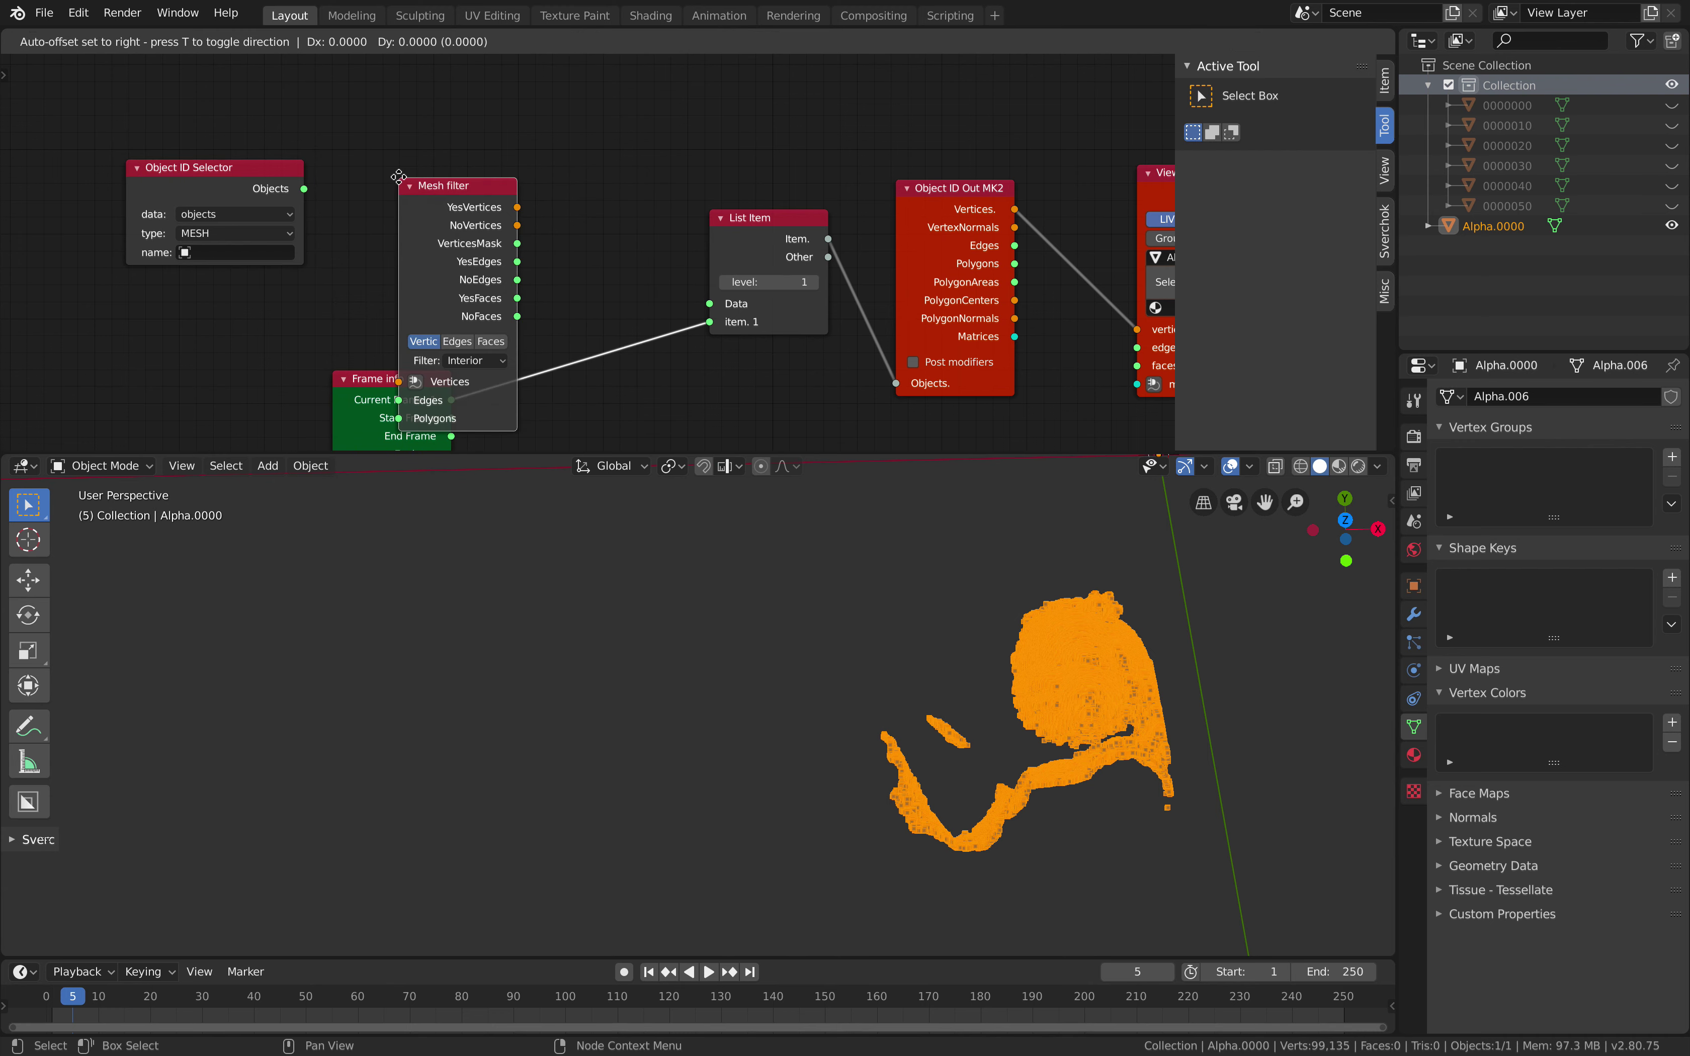
left_click(408, 103)
key("x")
Add an Object ID Filter node between the Object ID Selector and List Item nodes and set its formula to 00000
key("shift+a")
left_click(452, 154)
type("filte")
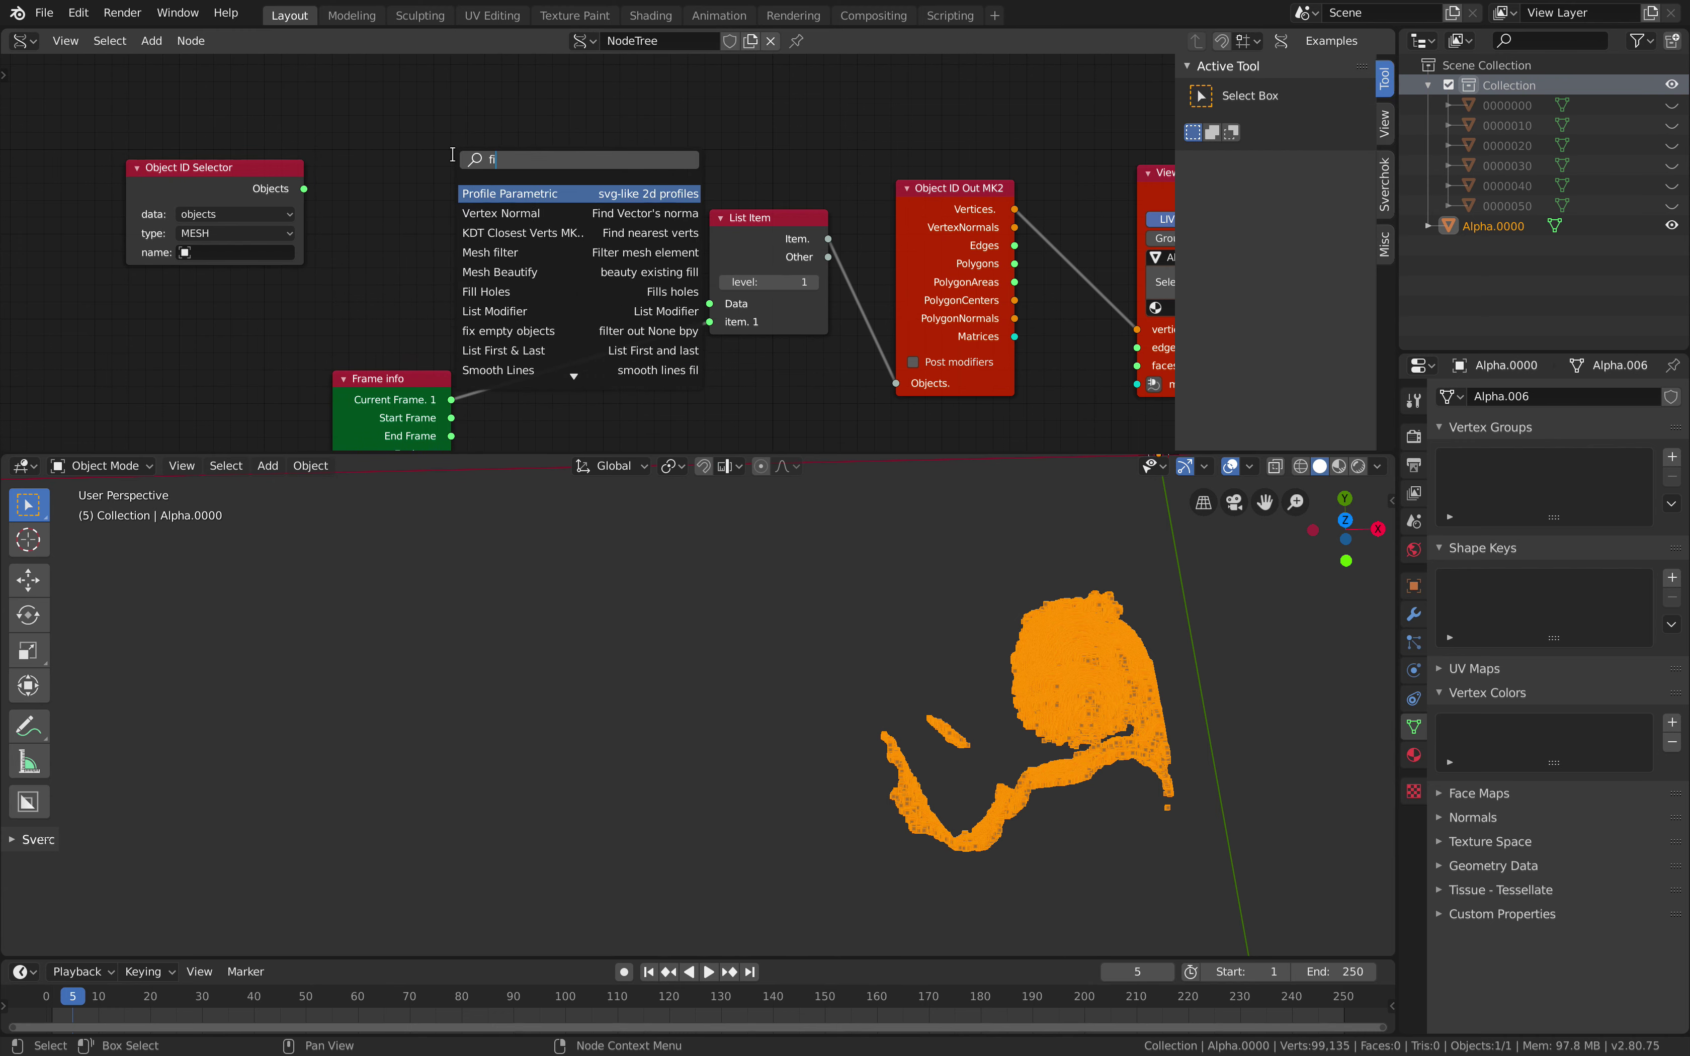
key("Down")
key("Down")
key("Return")
left_click(452, 171)
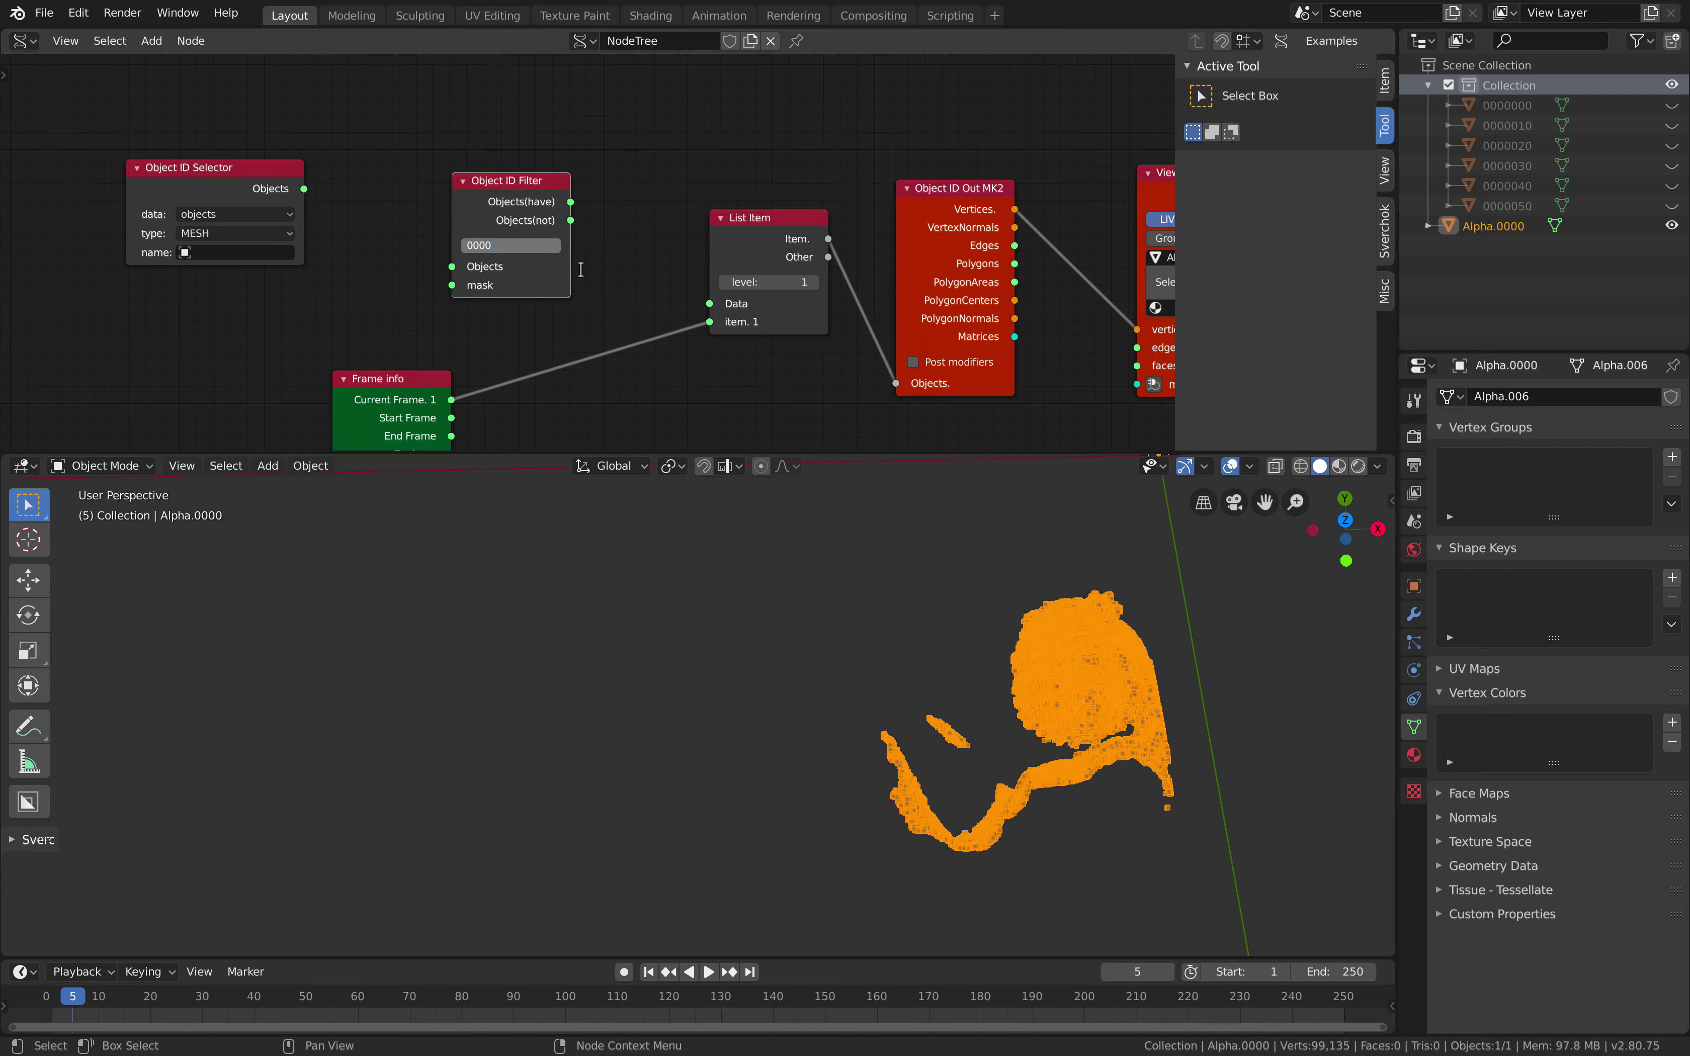
key("Return")
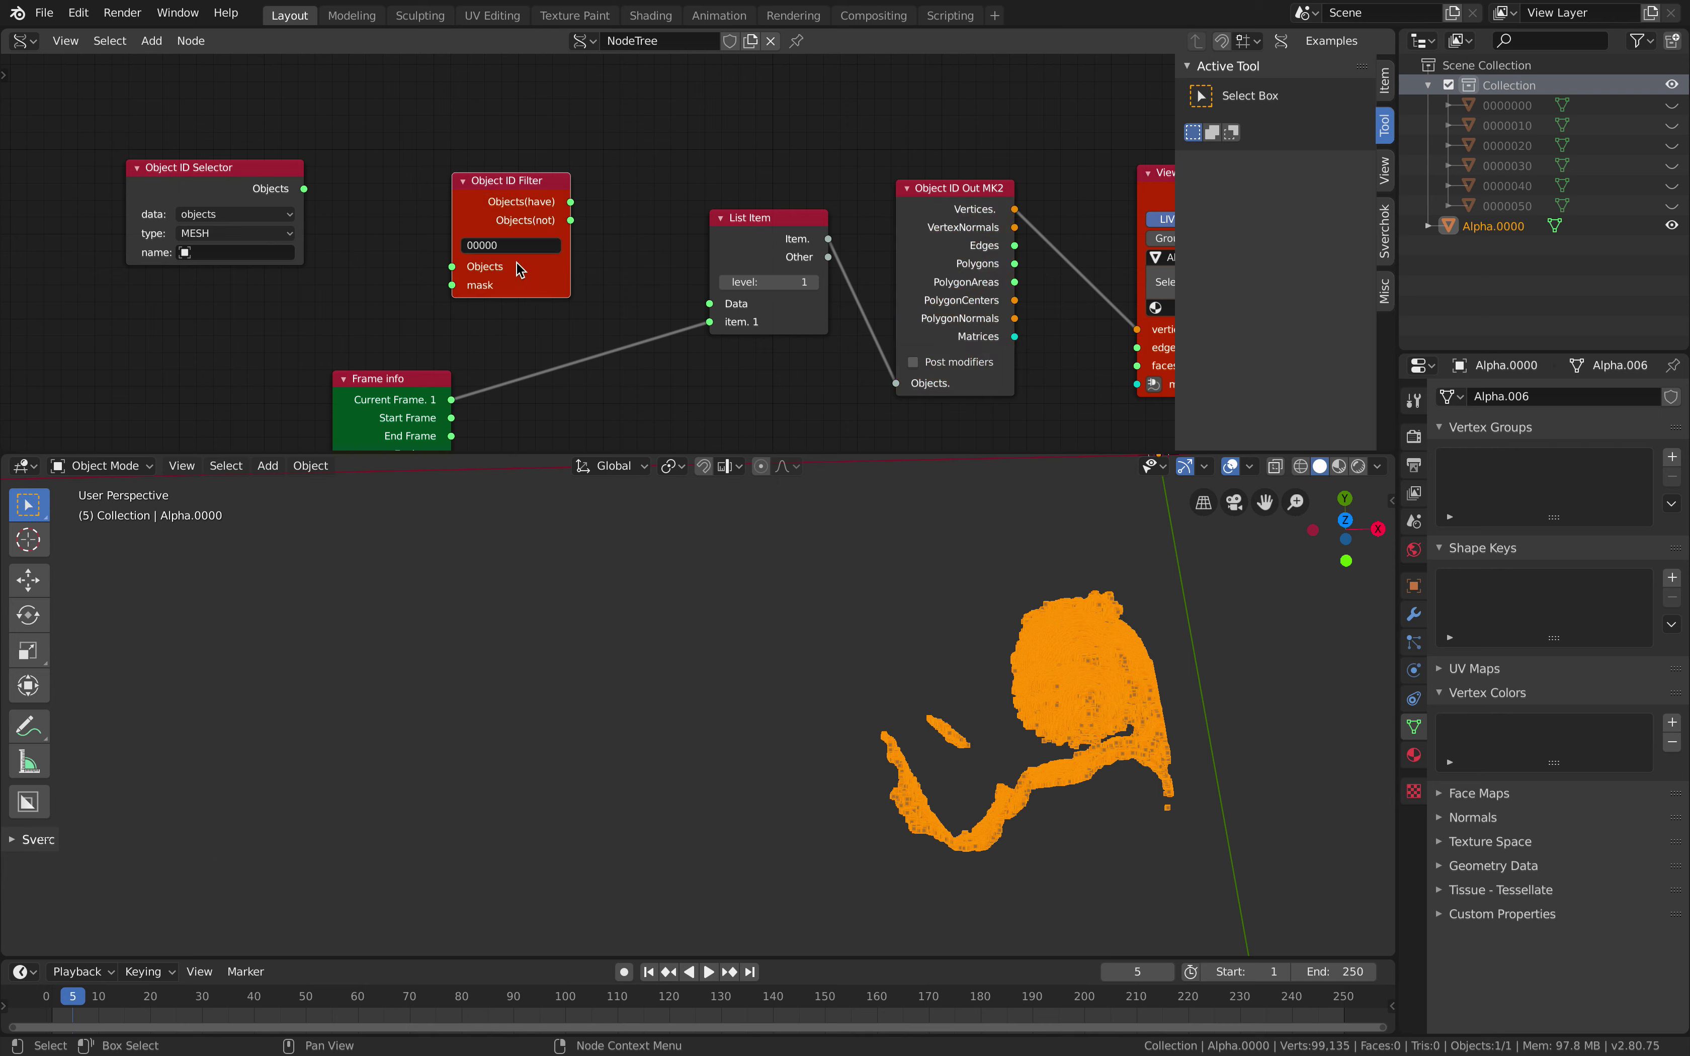
Link the Object ID Selector's Objects output to the Object ID Filter's Objects input and move the filter node closer to the selector
left_click_drag(305, 189, 451, 266)
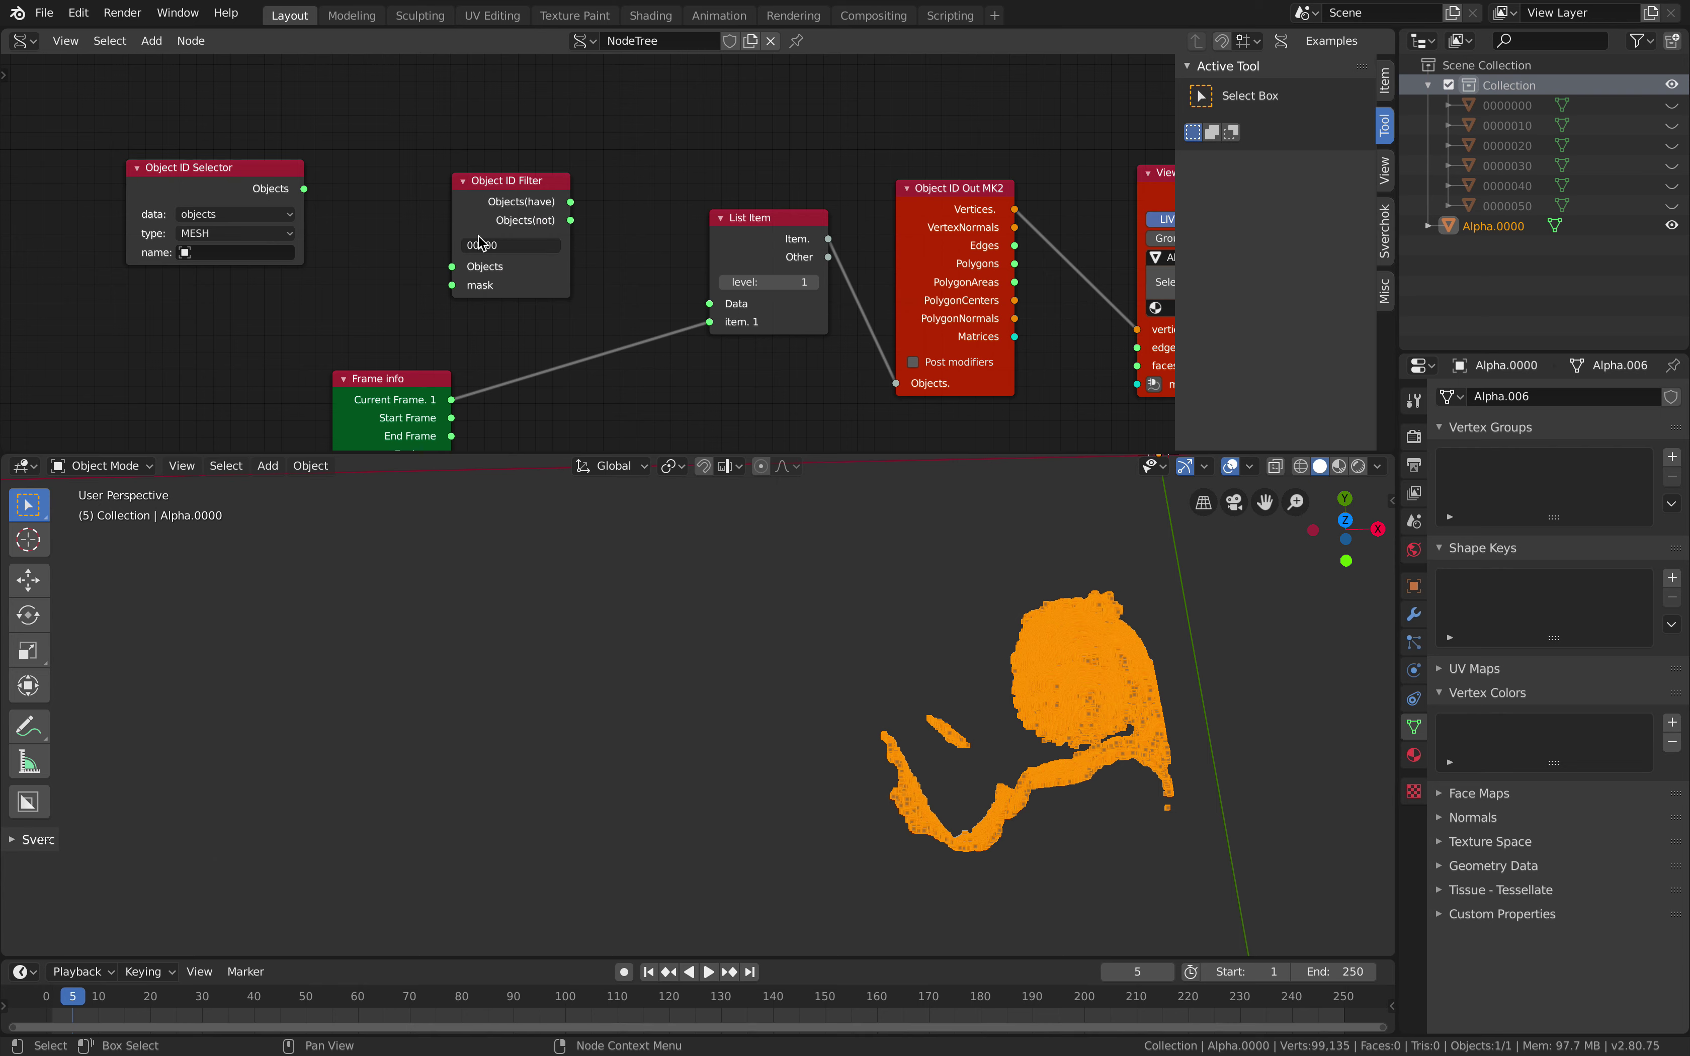
left_click_drag(304, 188, 452, 266)
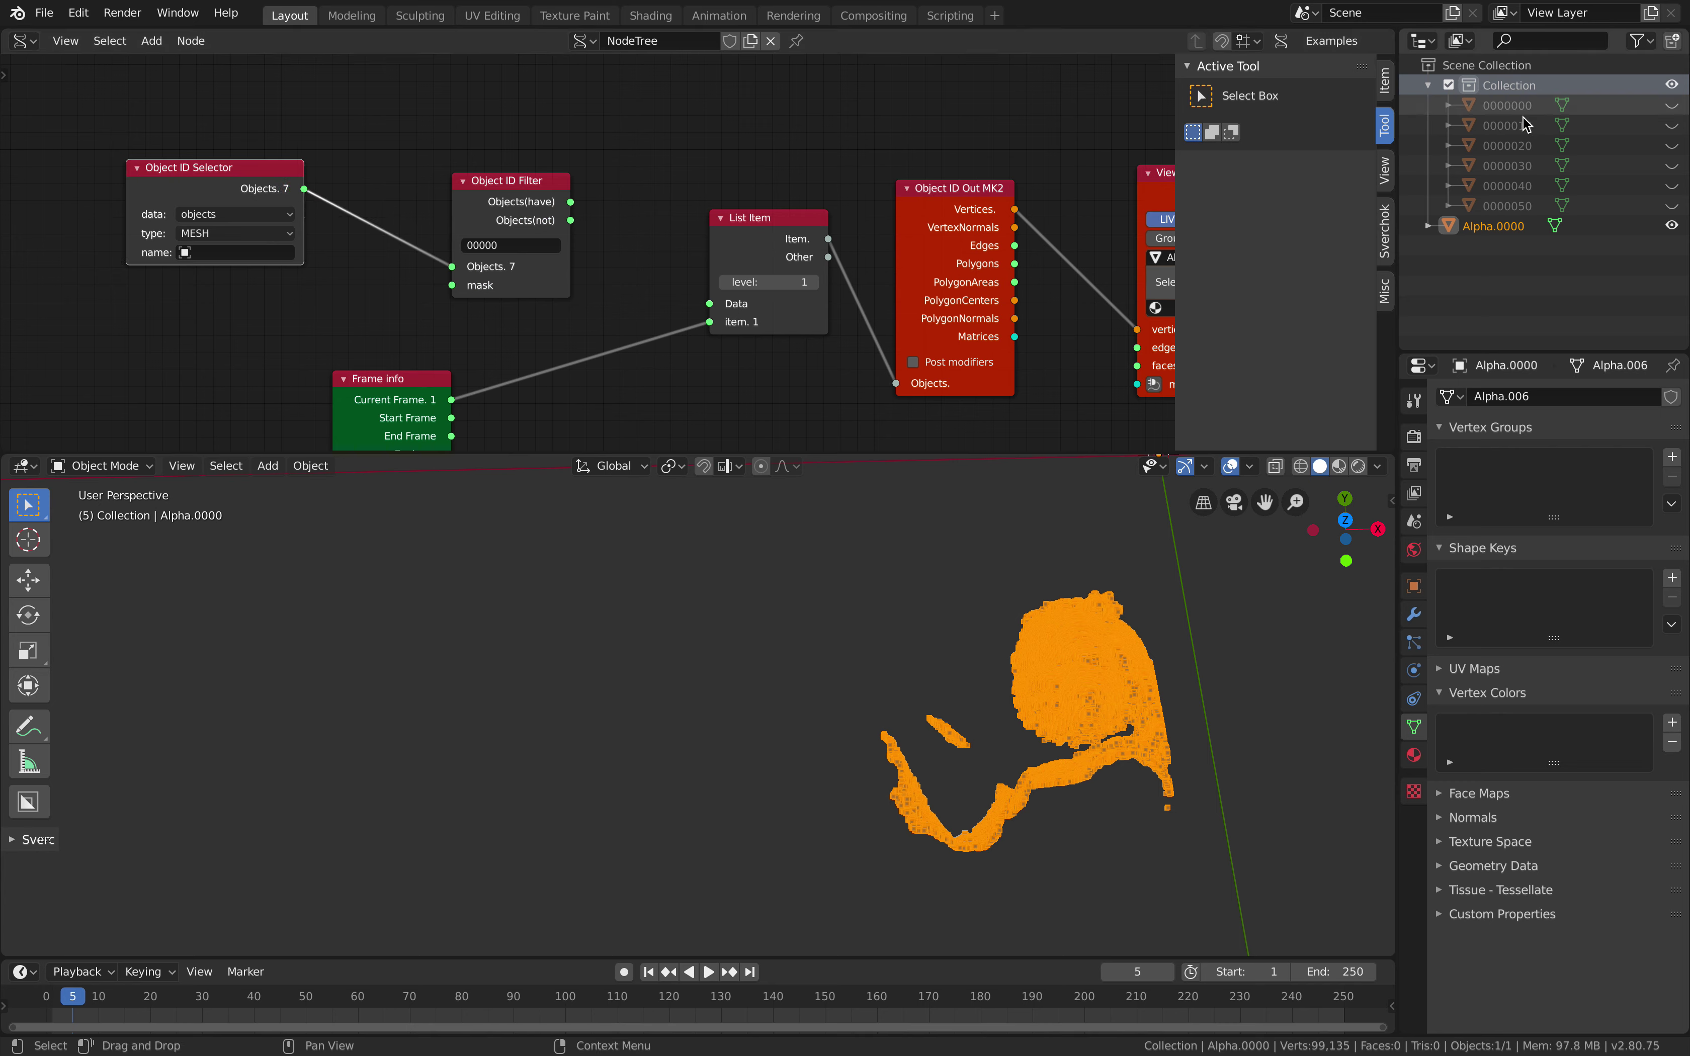
left_click(1502, 226)
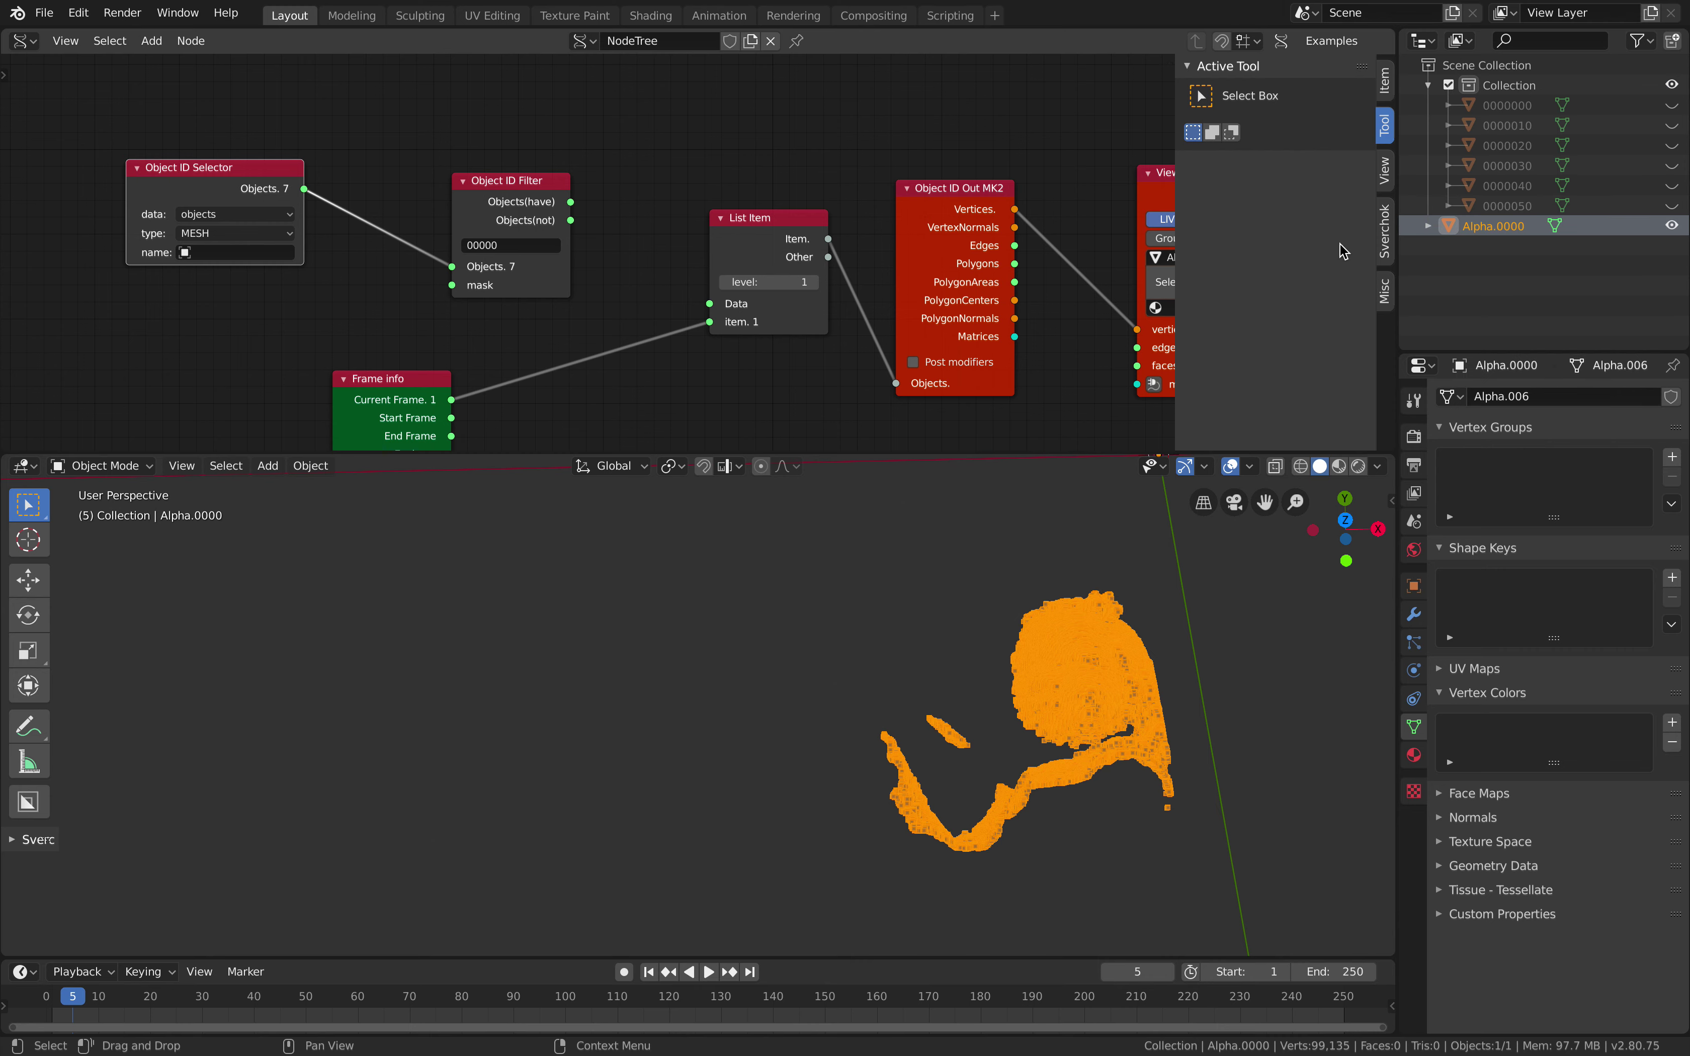
scroll(624, 176, "right", 2)
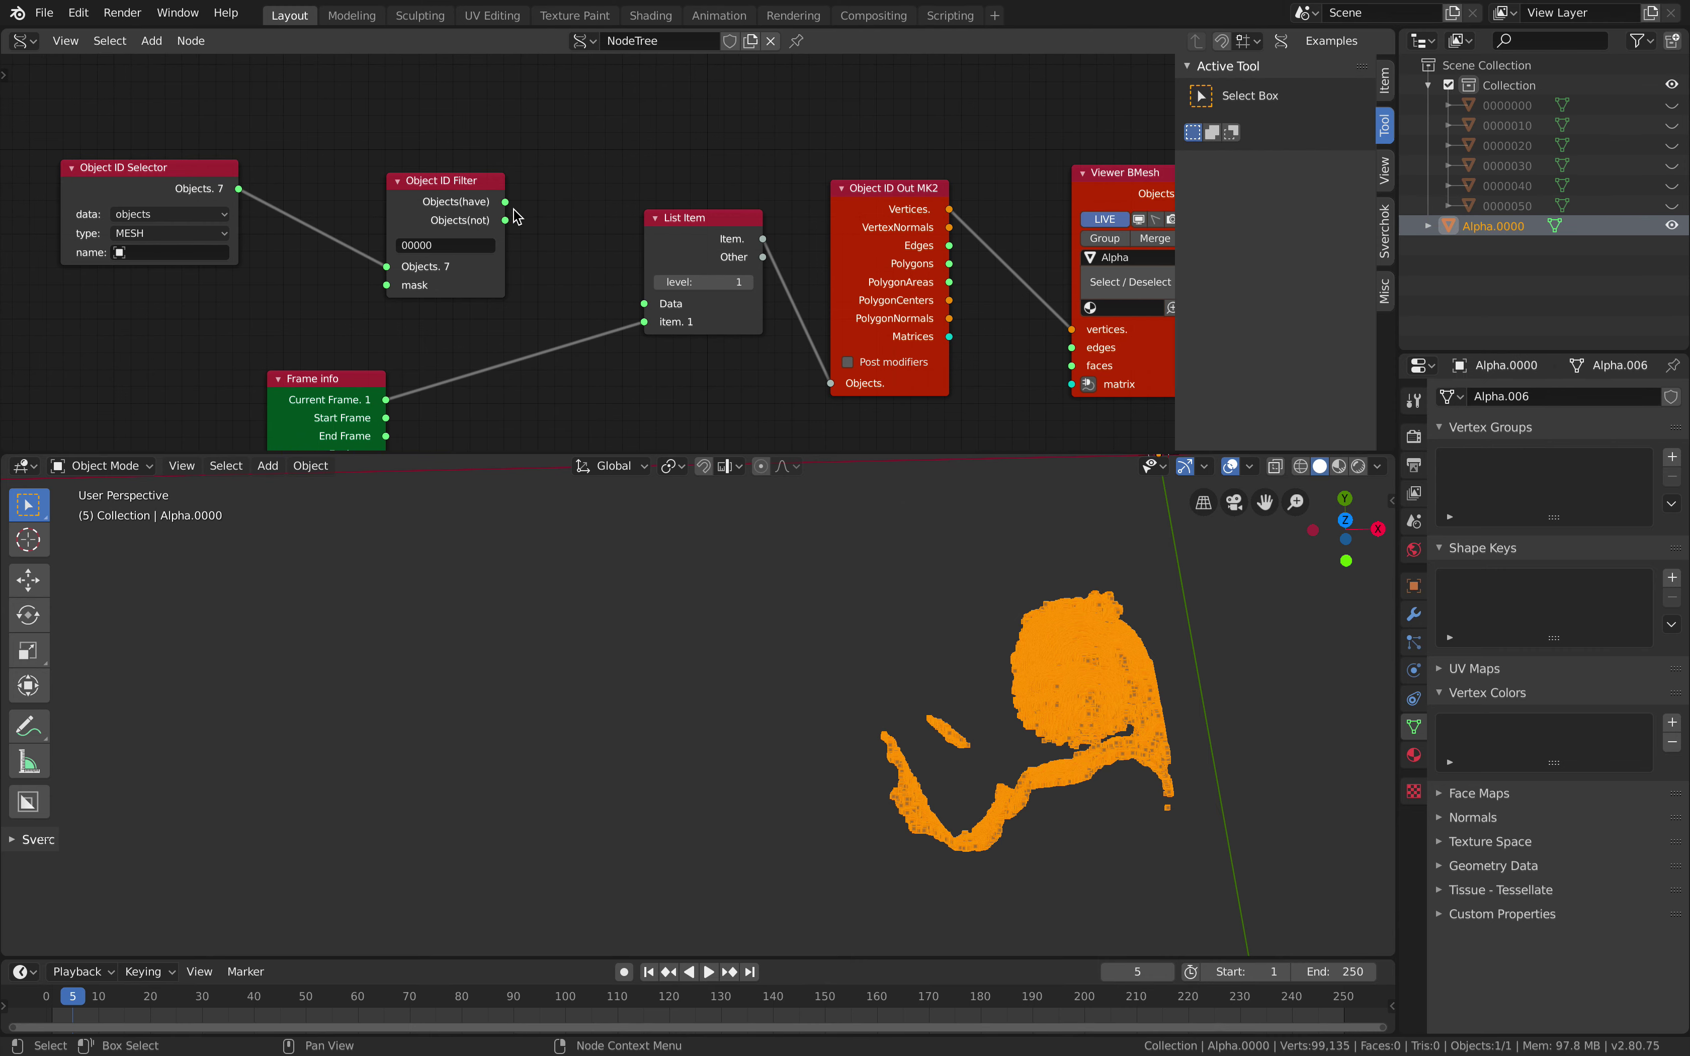
left_click_drag(455, 203, 410, 177)
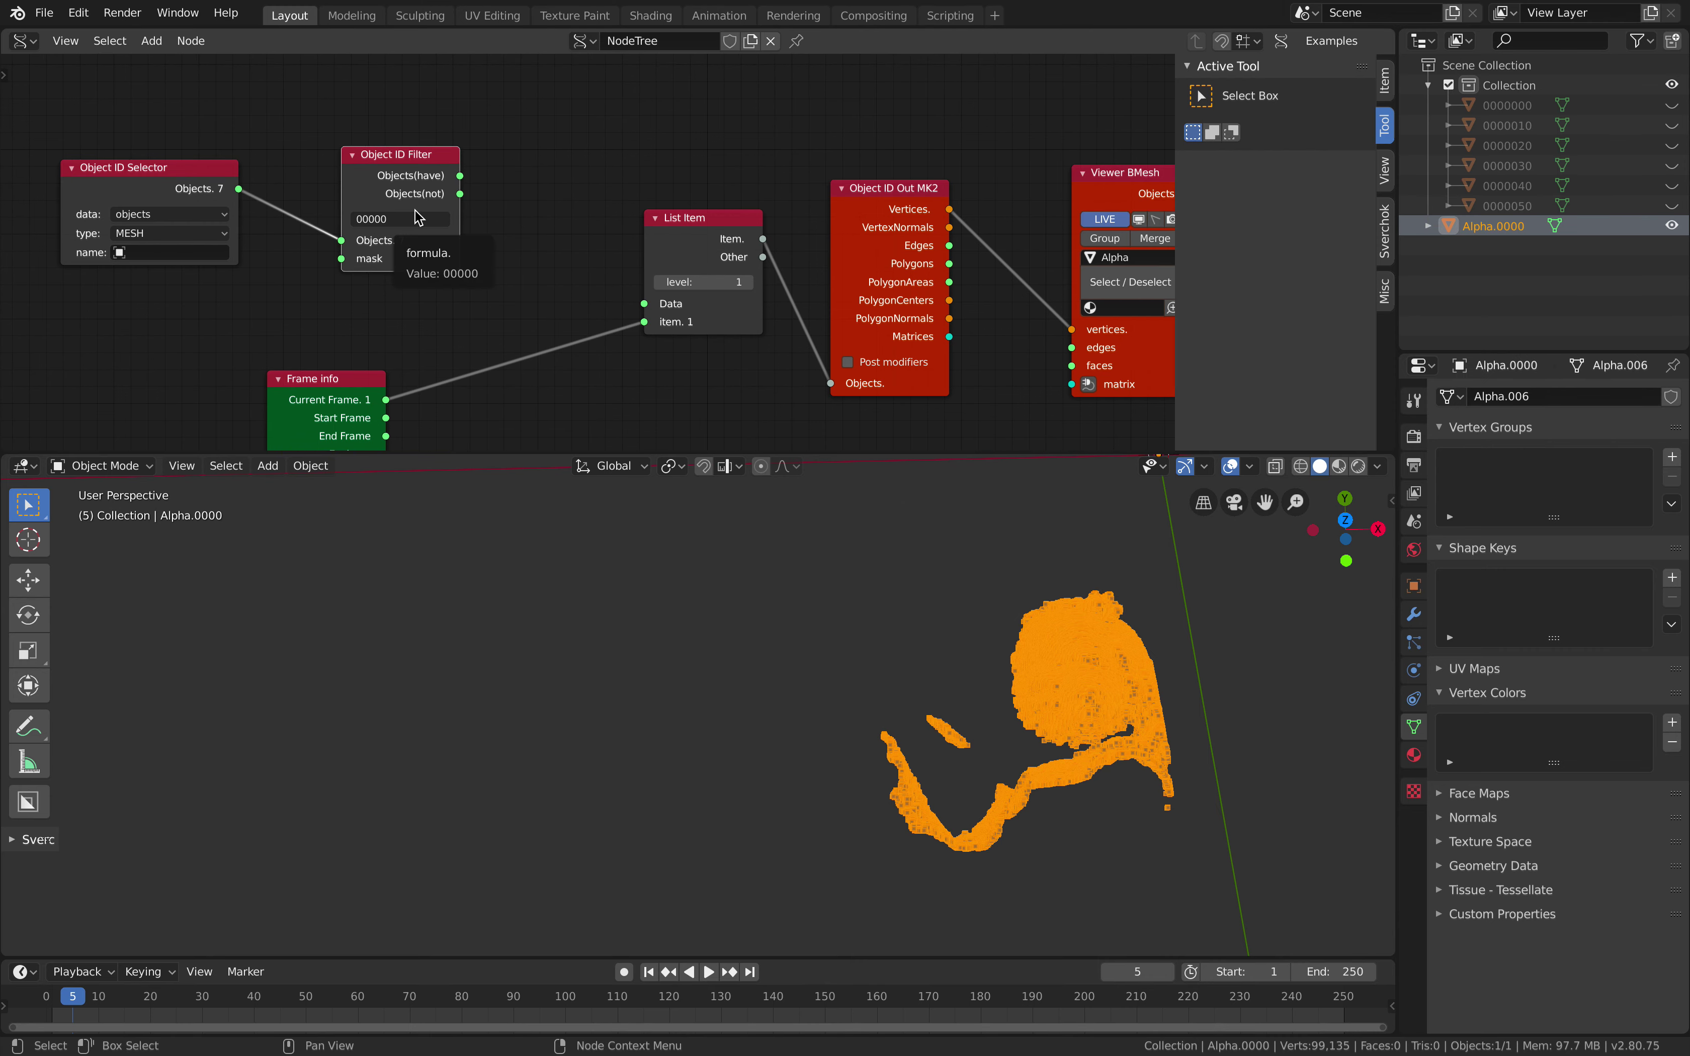
Set the Object ID Filter formula to Alpha and link its Objects(not) output to the List Item's Data input
left_click(419, 220)
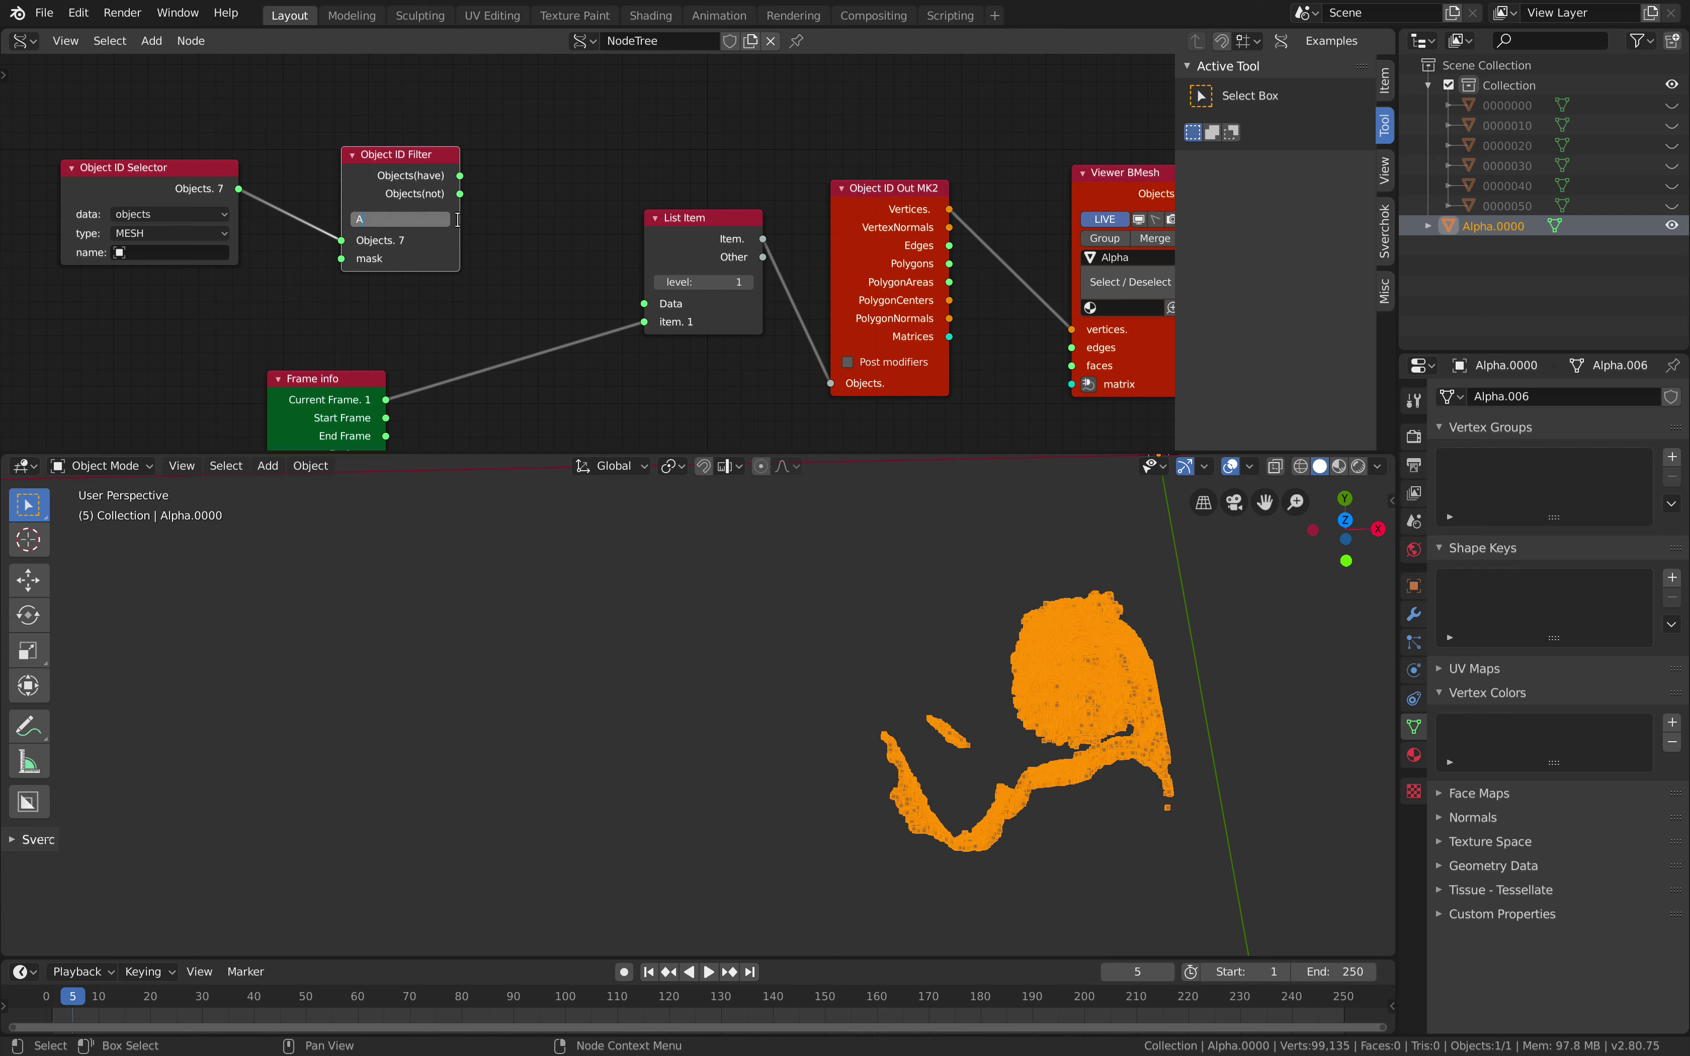
type("Alpha")
key("Return")
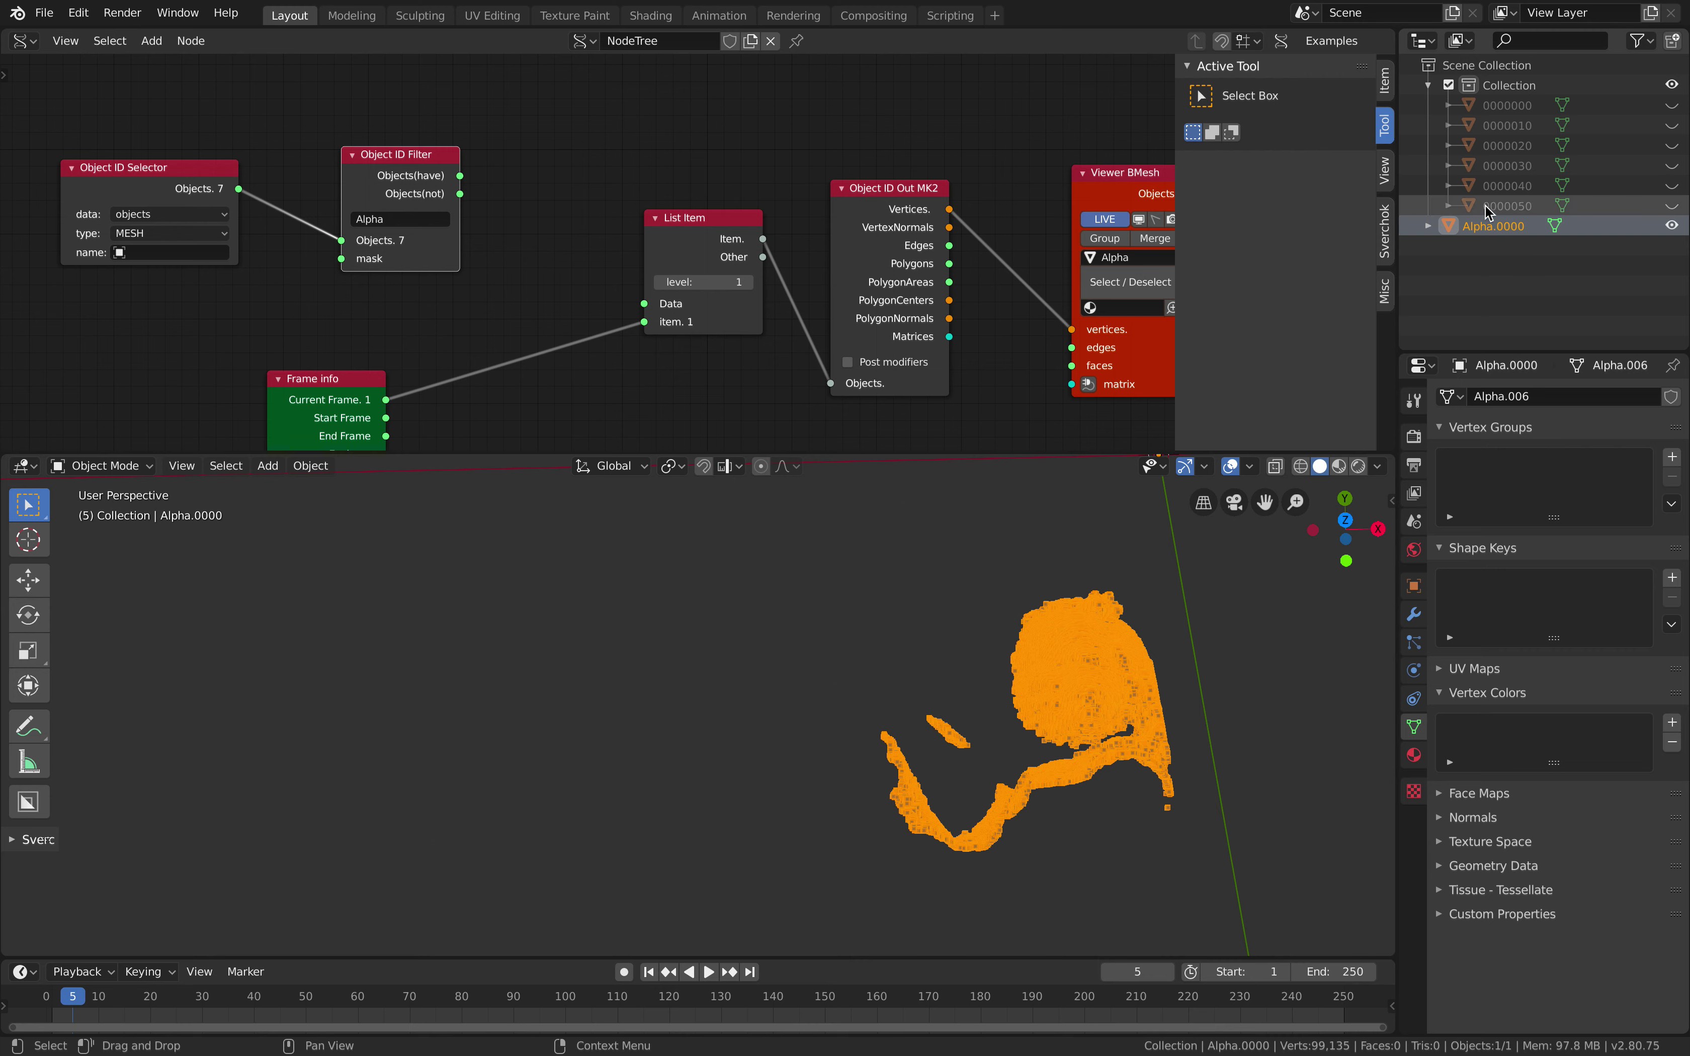
left_click_drag(459, 200, 644, 304)
middle_click_drag(703, 260, 665, 250)
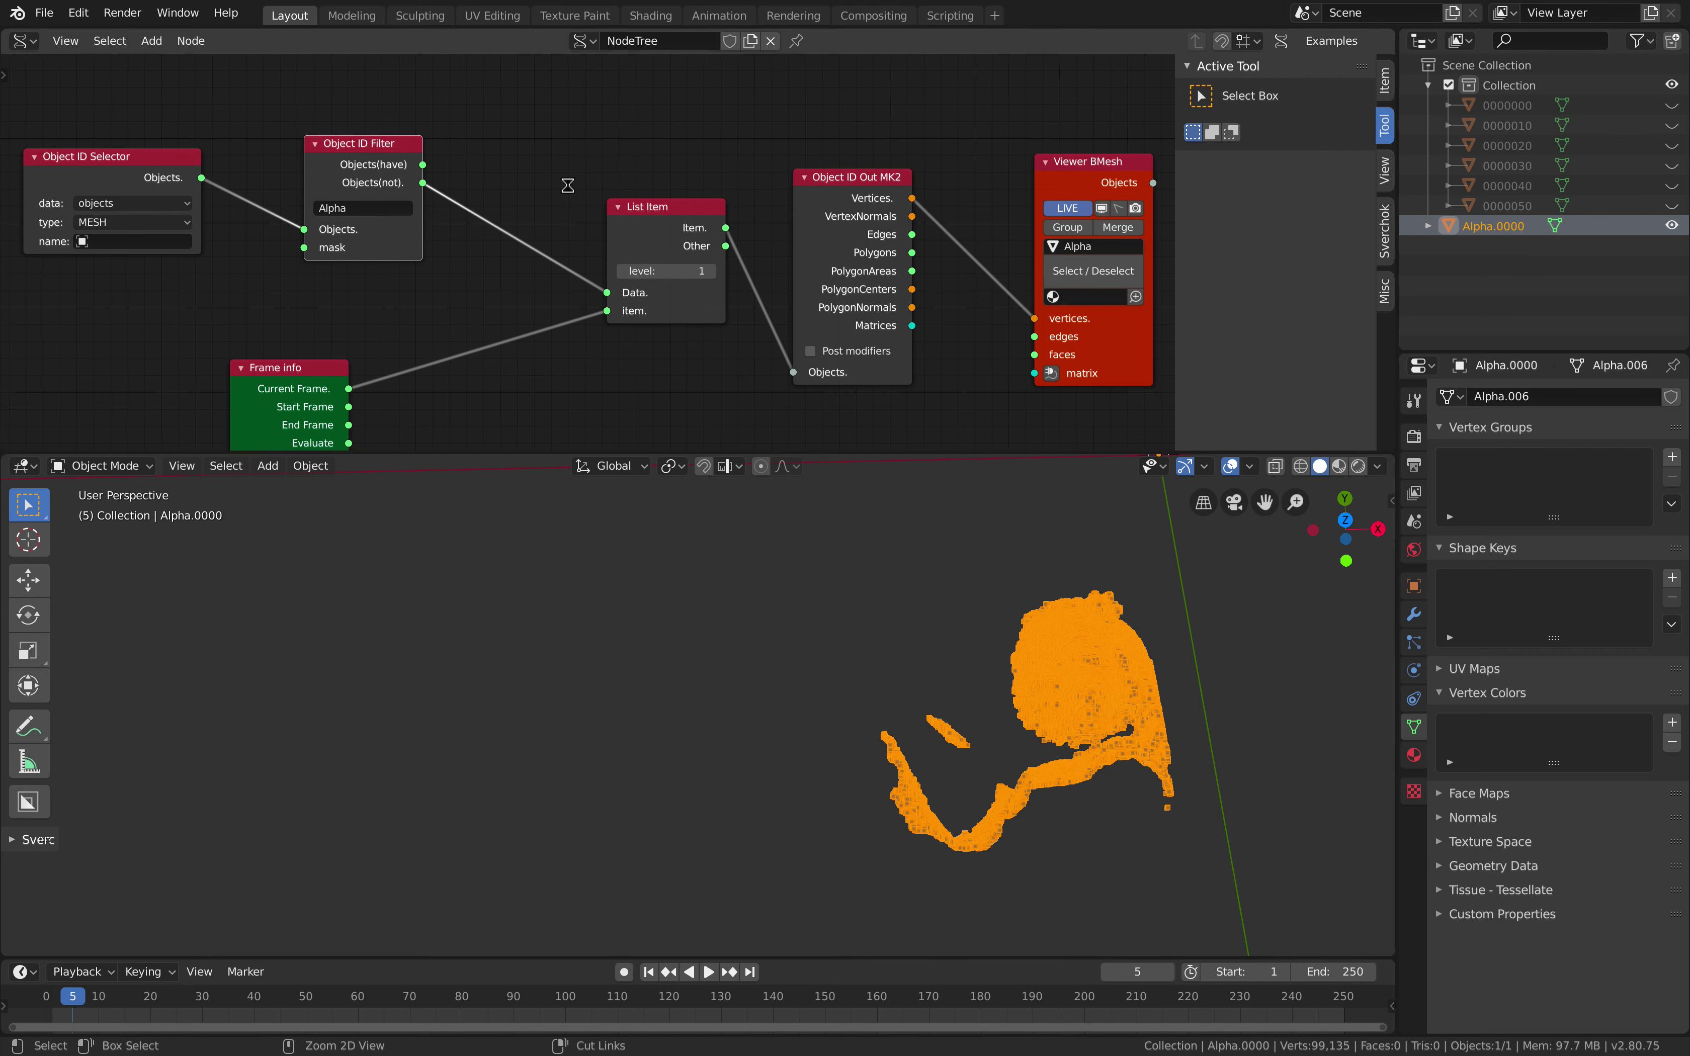
Save the file with the rewired node tree
key("ctrl+s")
middle_click_drag(562, 192, 491, 129)
scroll(490, 129, "down", 1)
Return to the first frame, then move forward through the timeline and back to frame 0, examining the point cloud from another angle
middle_click_drag(816, 567, 804, 562)
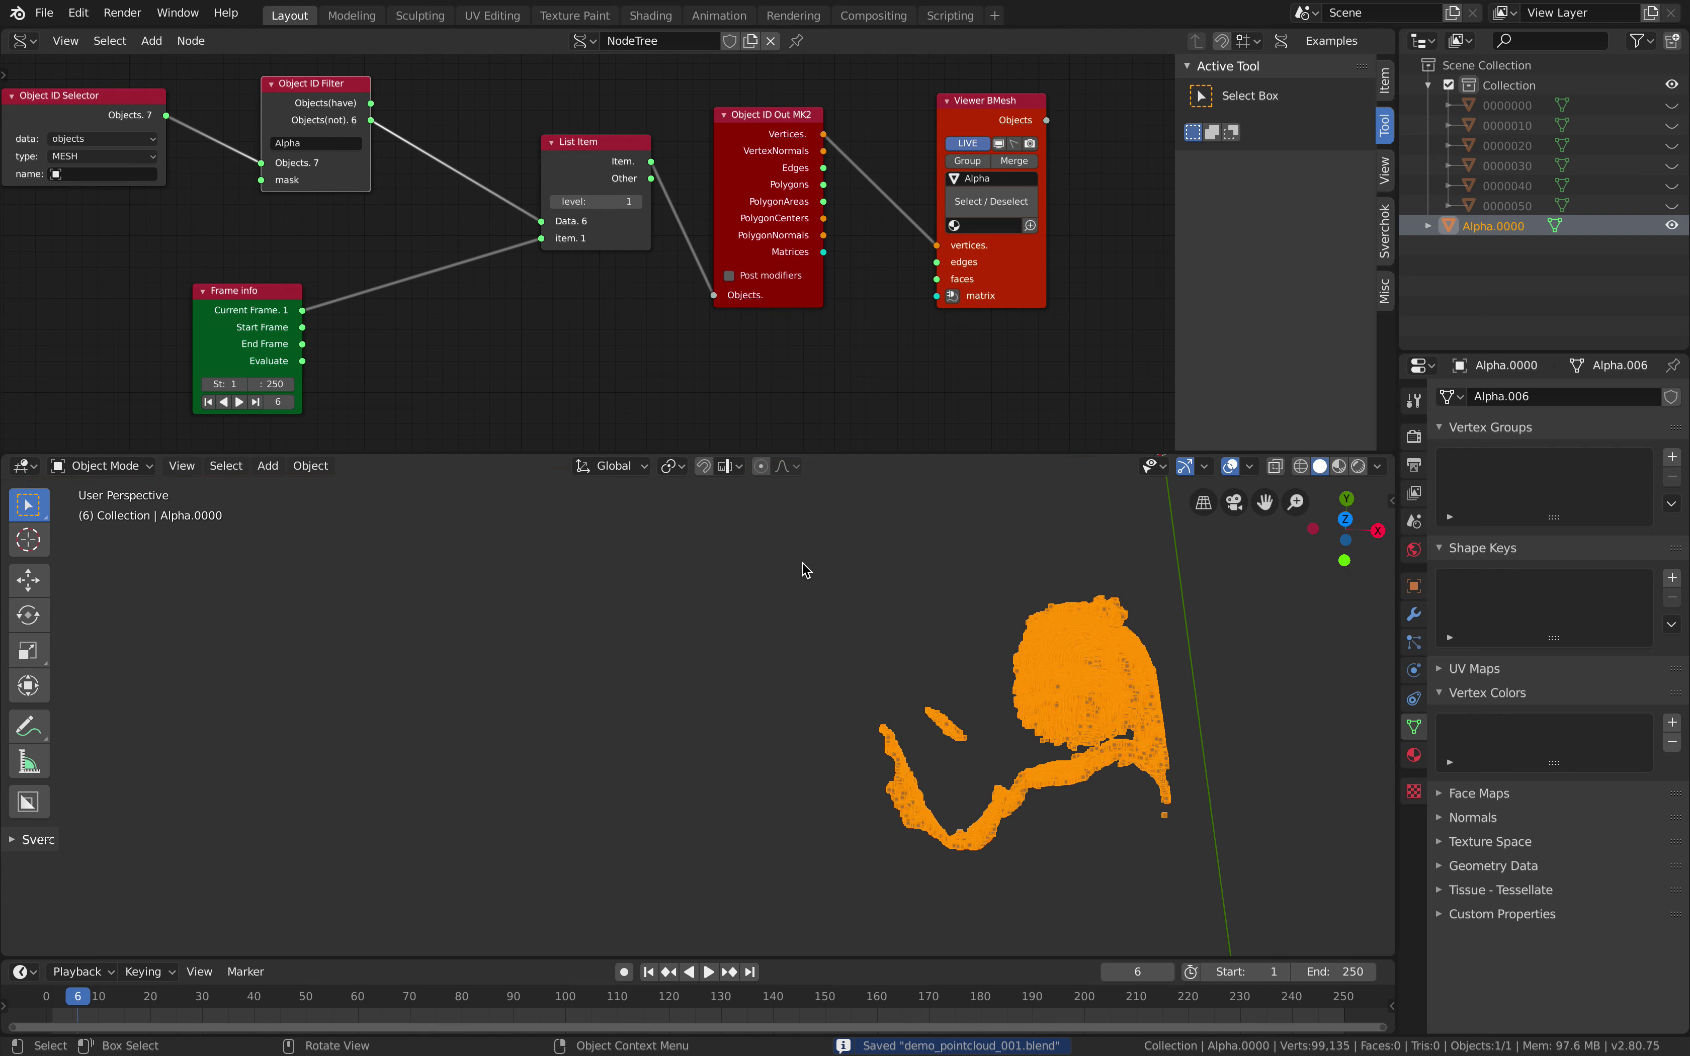
key("shift+Left")
key("Right")
key("Right")
key("Right")
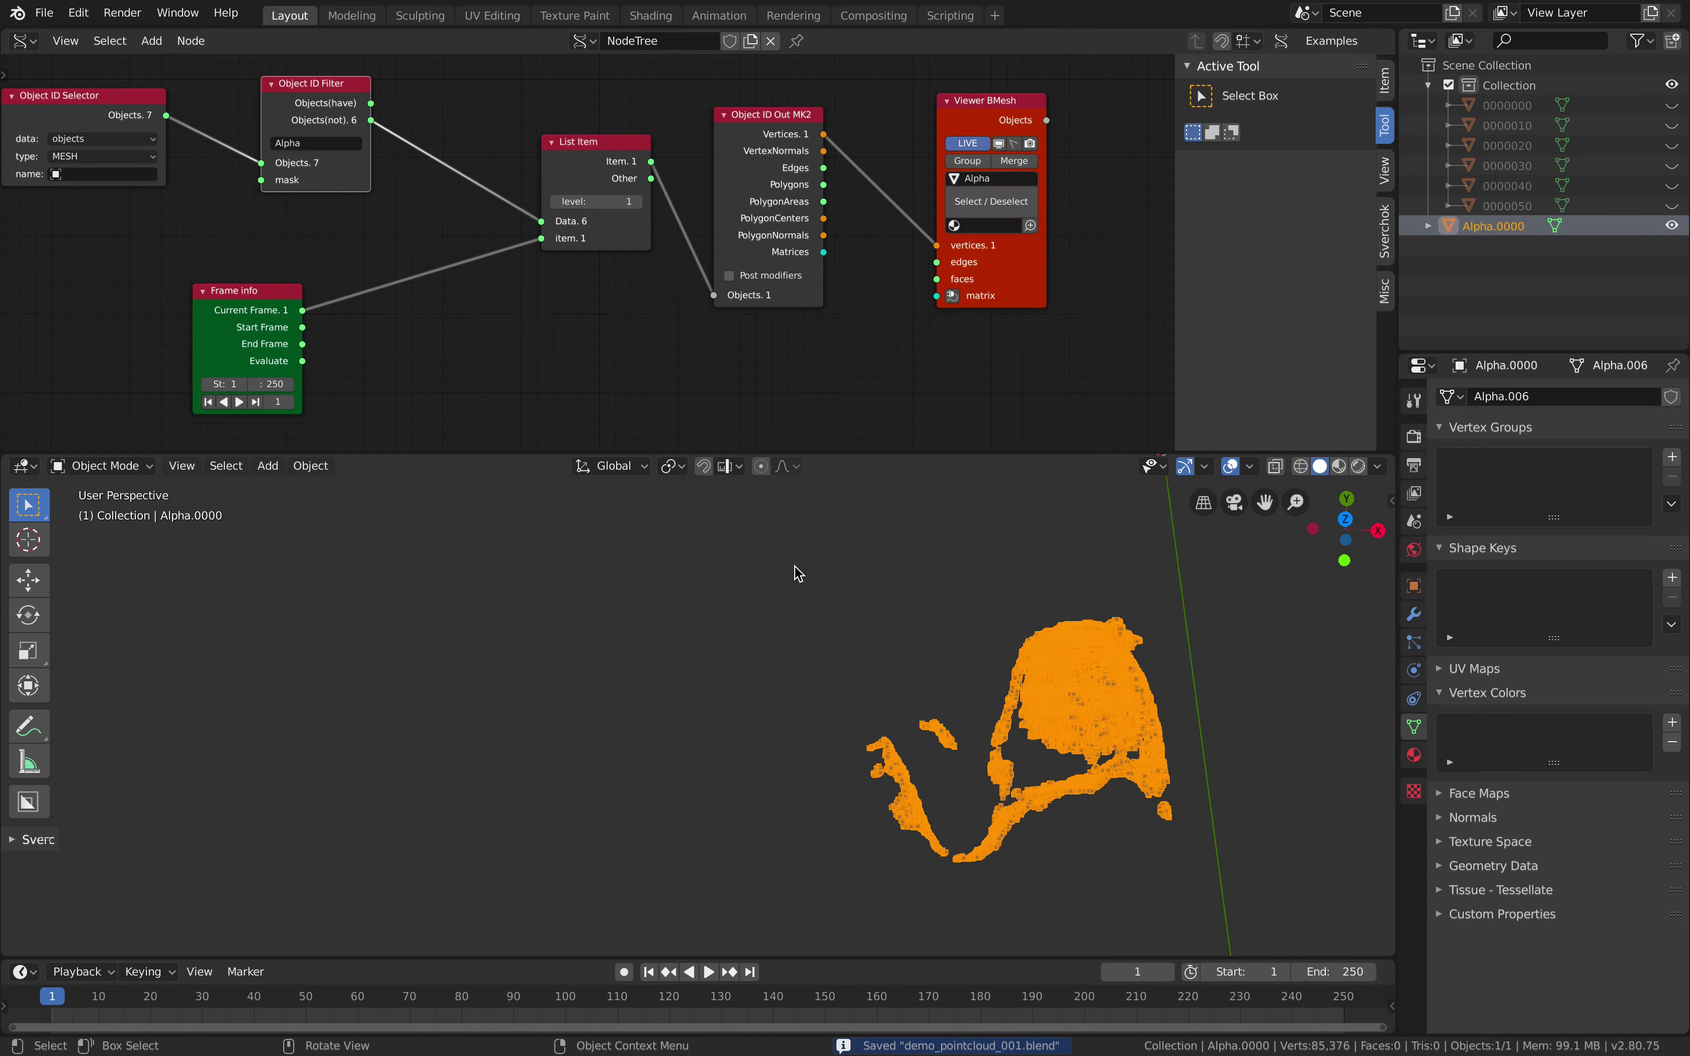
key("Right")
key("Right")
key("Right")
key("Right")
middle_click_drag(1075, 664, 905, 577)
key("Left")
key("Left")
key("Left")
key("Left")
key("Left")
key("Left")
key("Left")
key("Left")
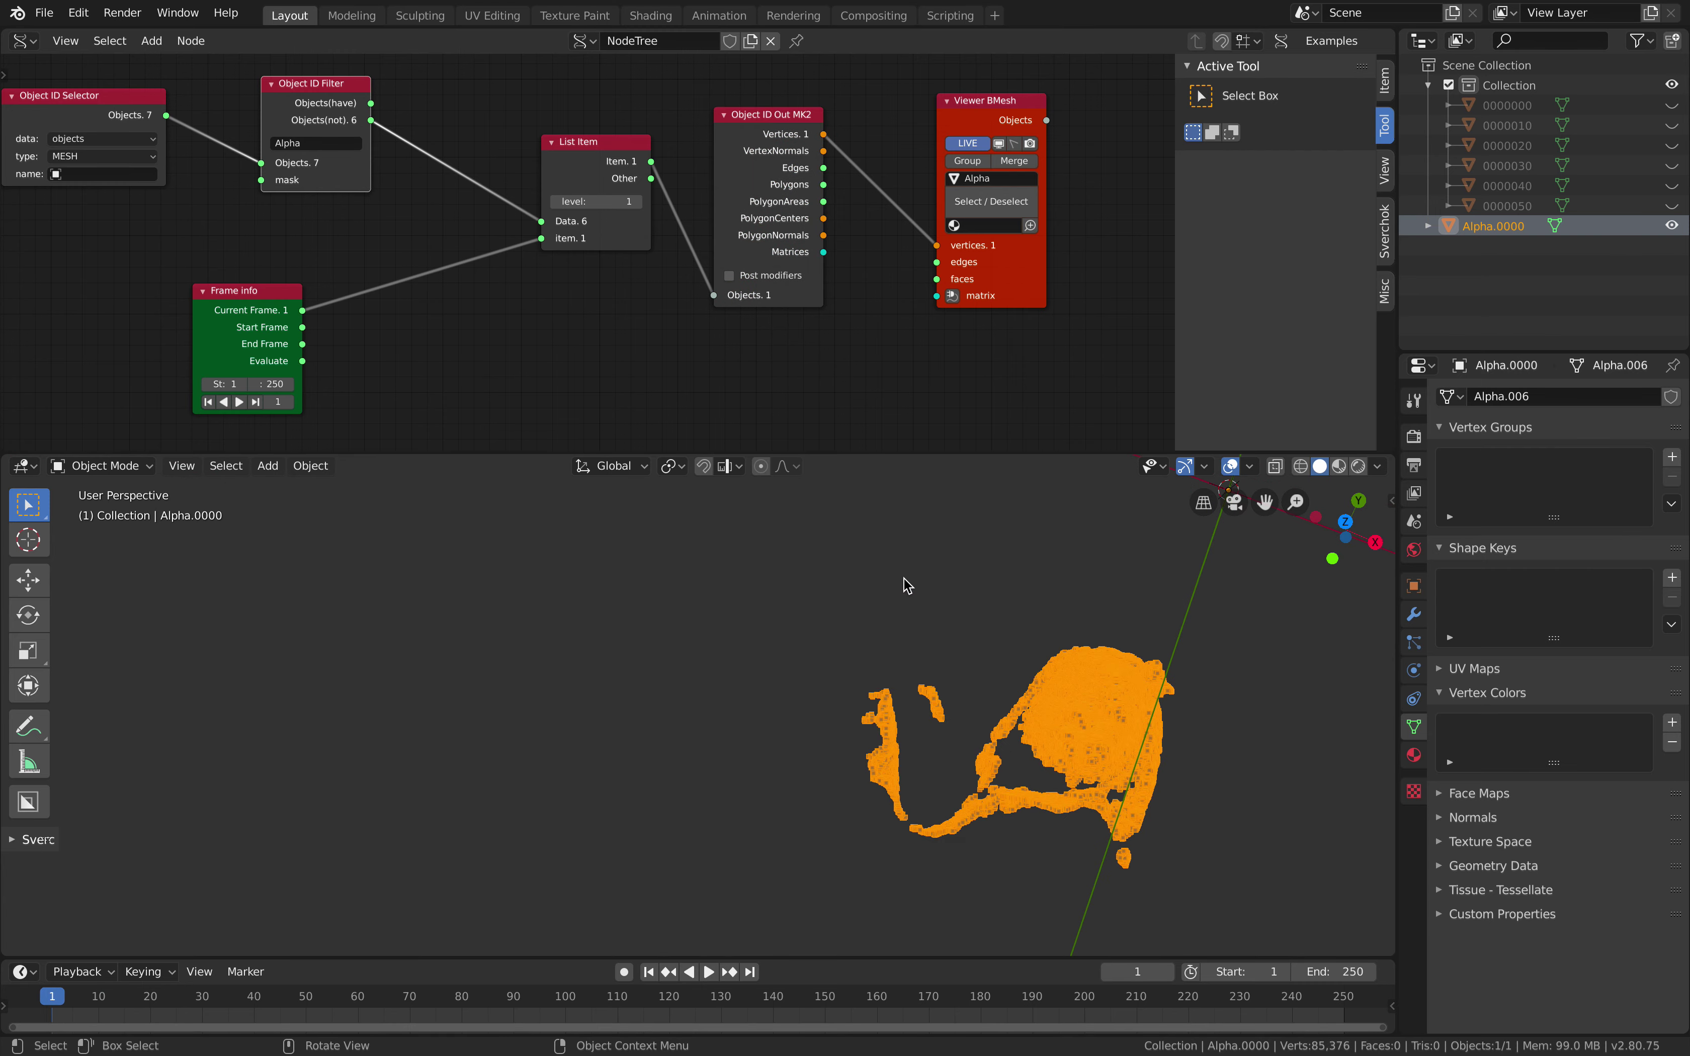
Save the file, then save it under the new name demo_pointcloud_002.blend
key("ctrl+s")
left_click(45, 13)
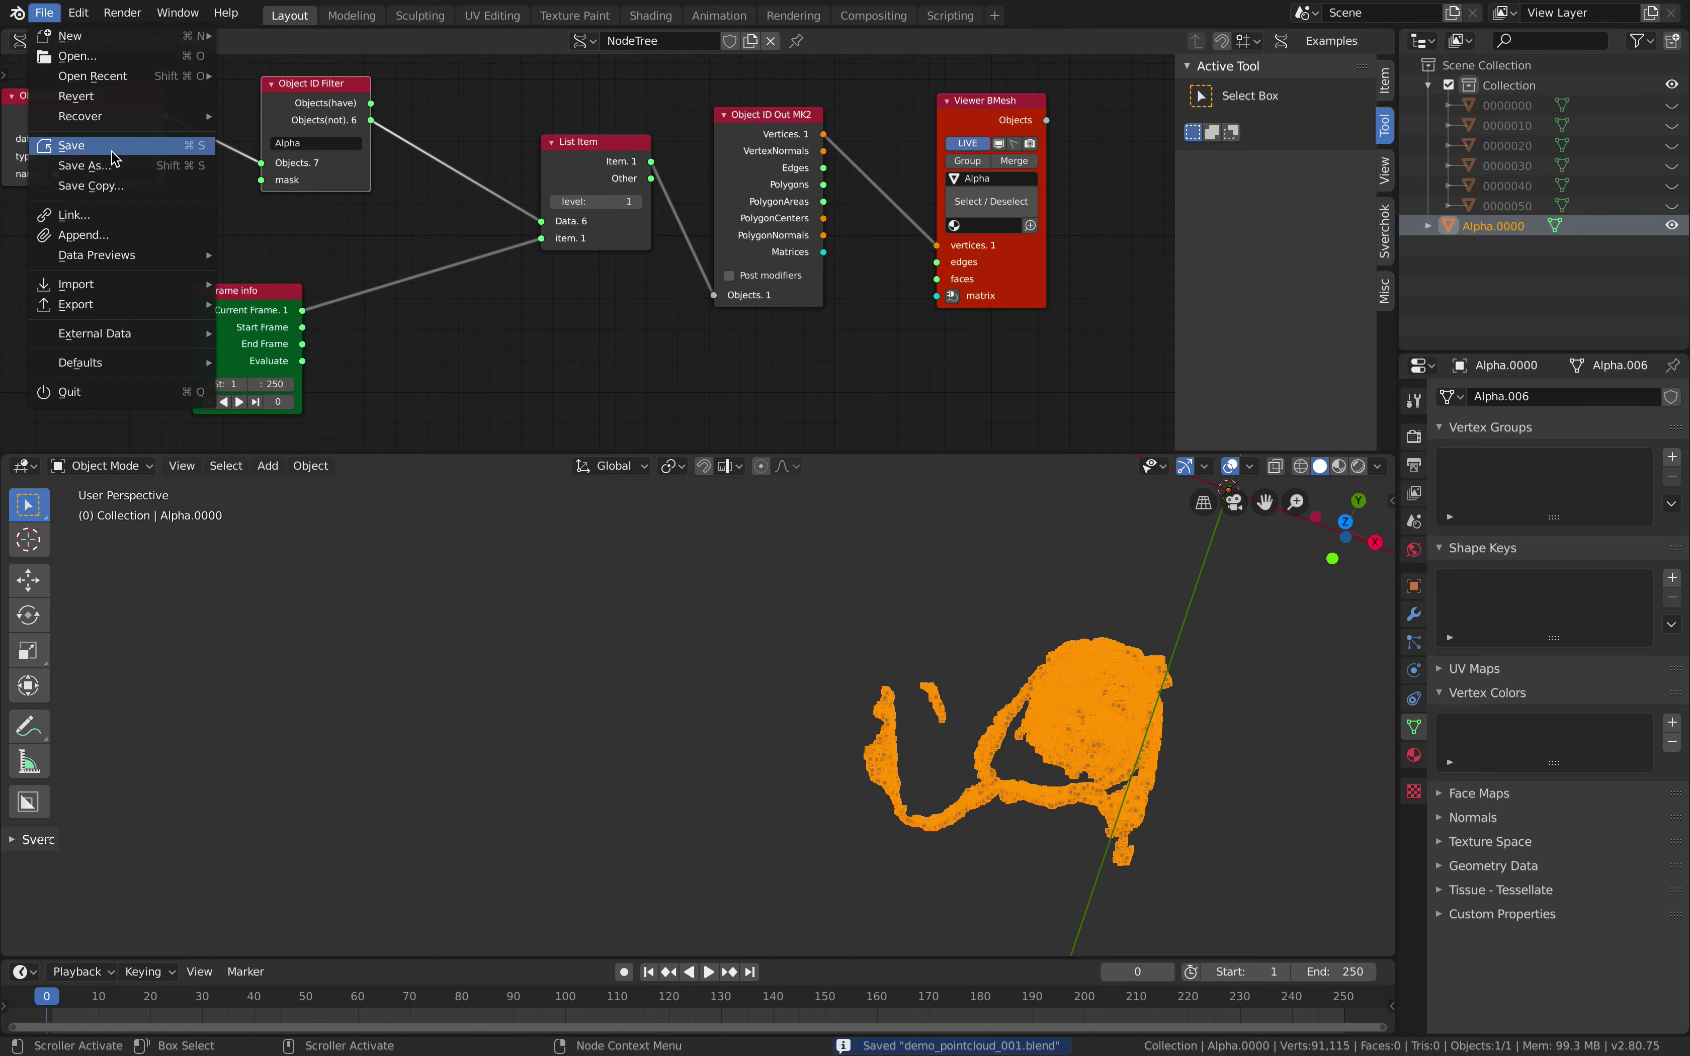
left_click(77, 162)
left_click(1599, 67)
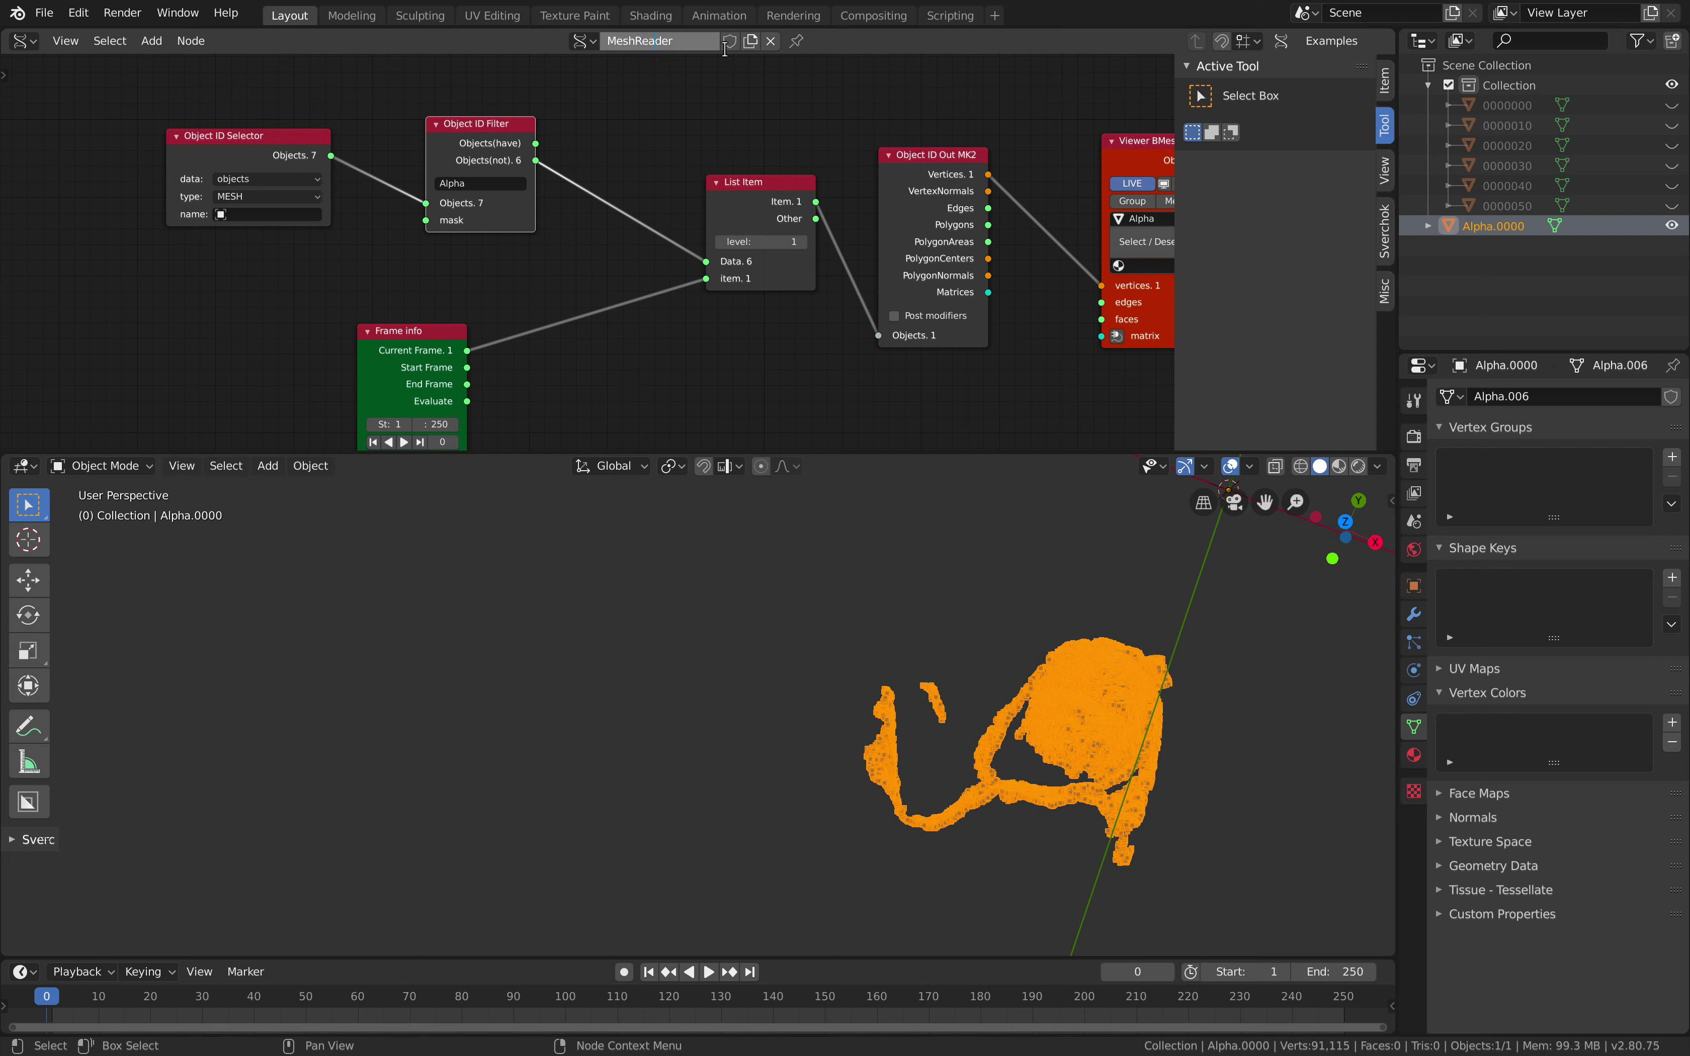
Rename the node tree to SVMeshReader, save the file, and move the Object ID Selector node closer to the filter
key("Return")
middle_click_drag(436, 246, 348, 206)
scroll(348, 207, "down", 2)
key("ctrl+s")
left_click_drag(245, 123, 274, 135)
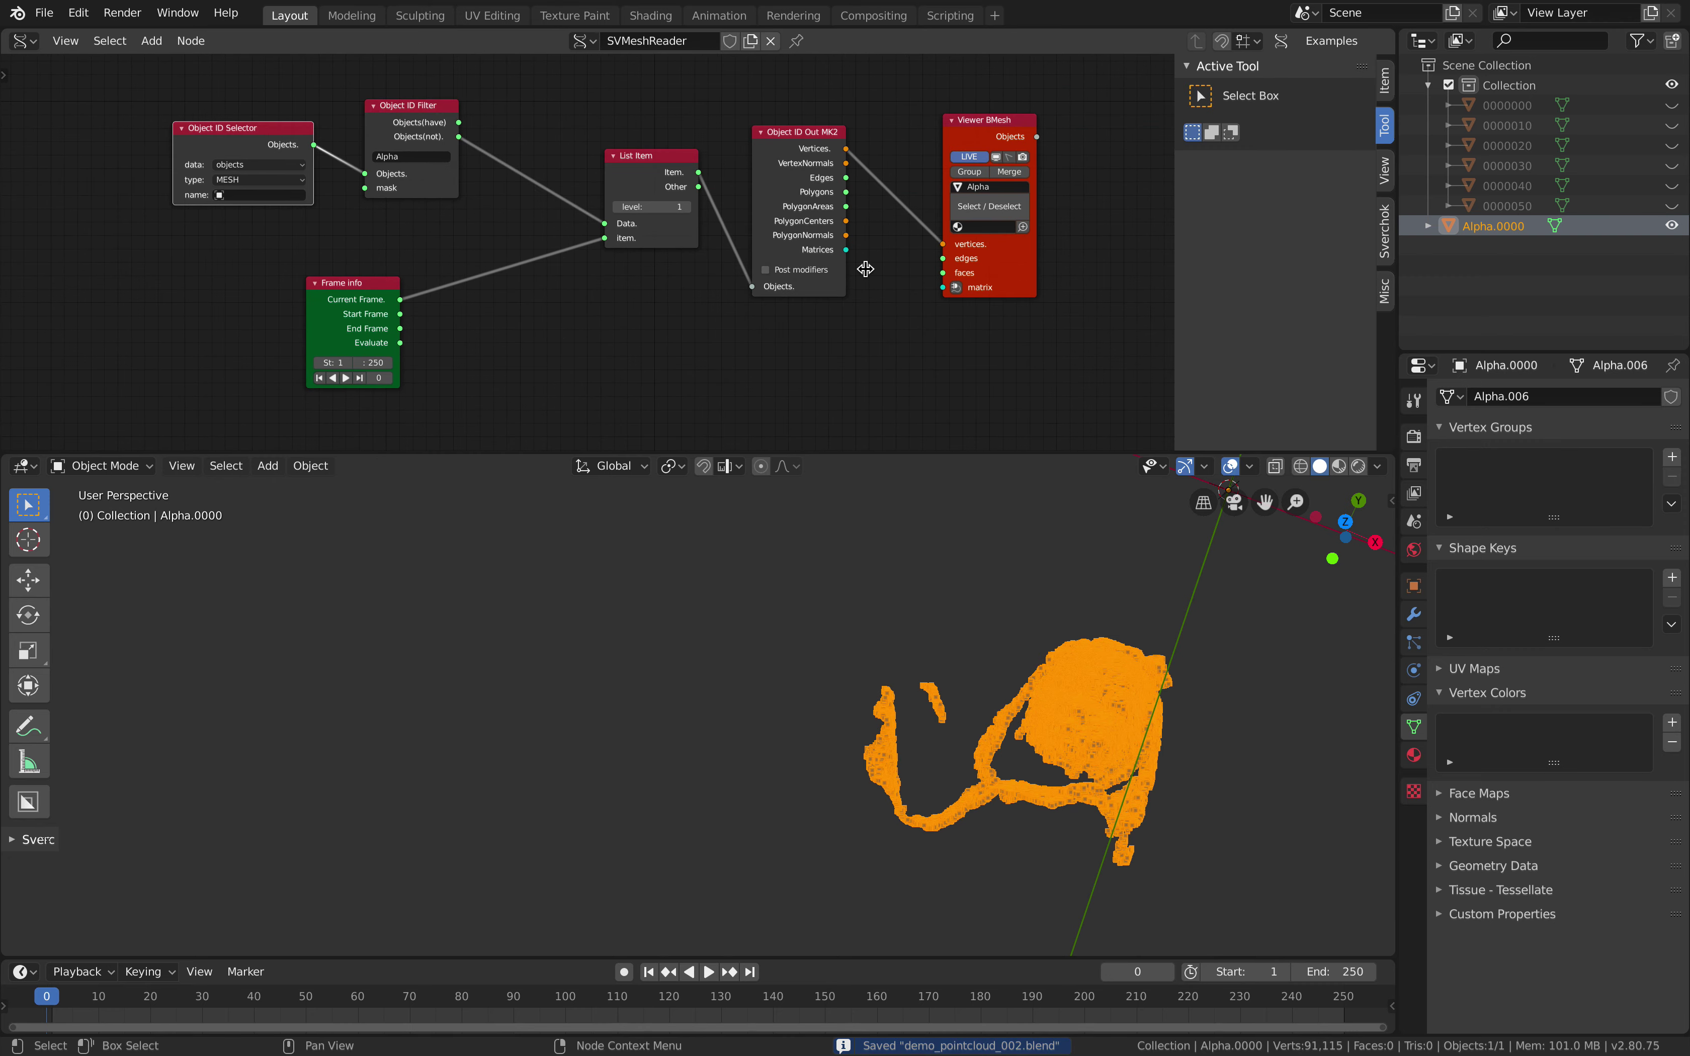
Save the file as a new version named demo_pointcloud_003.blend
left_click(44, 13)
left_click(102, 172)
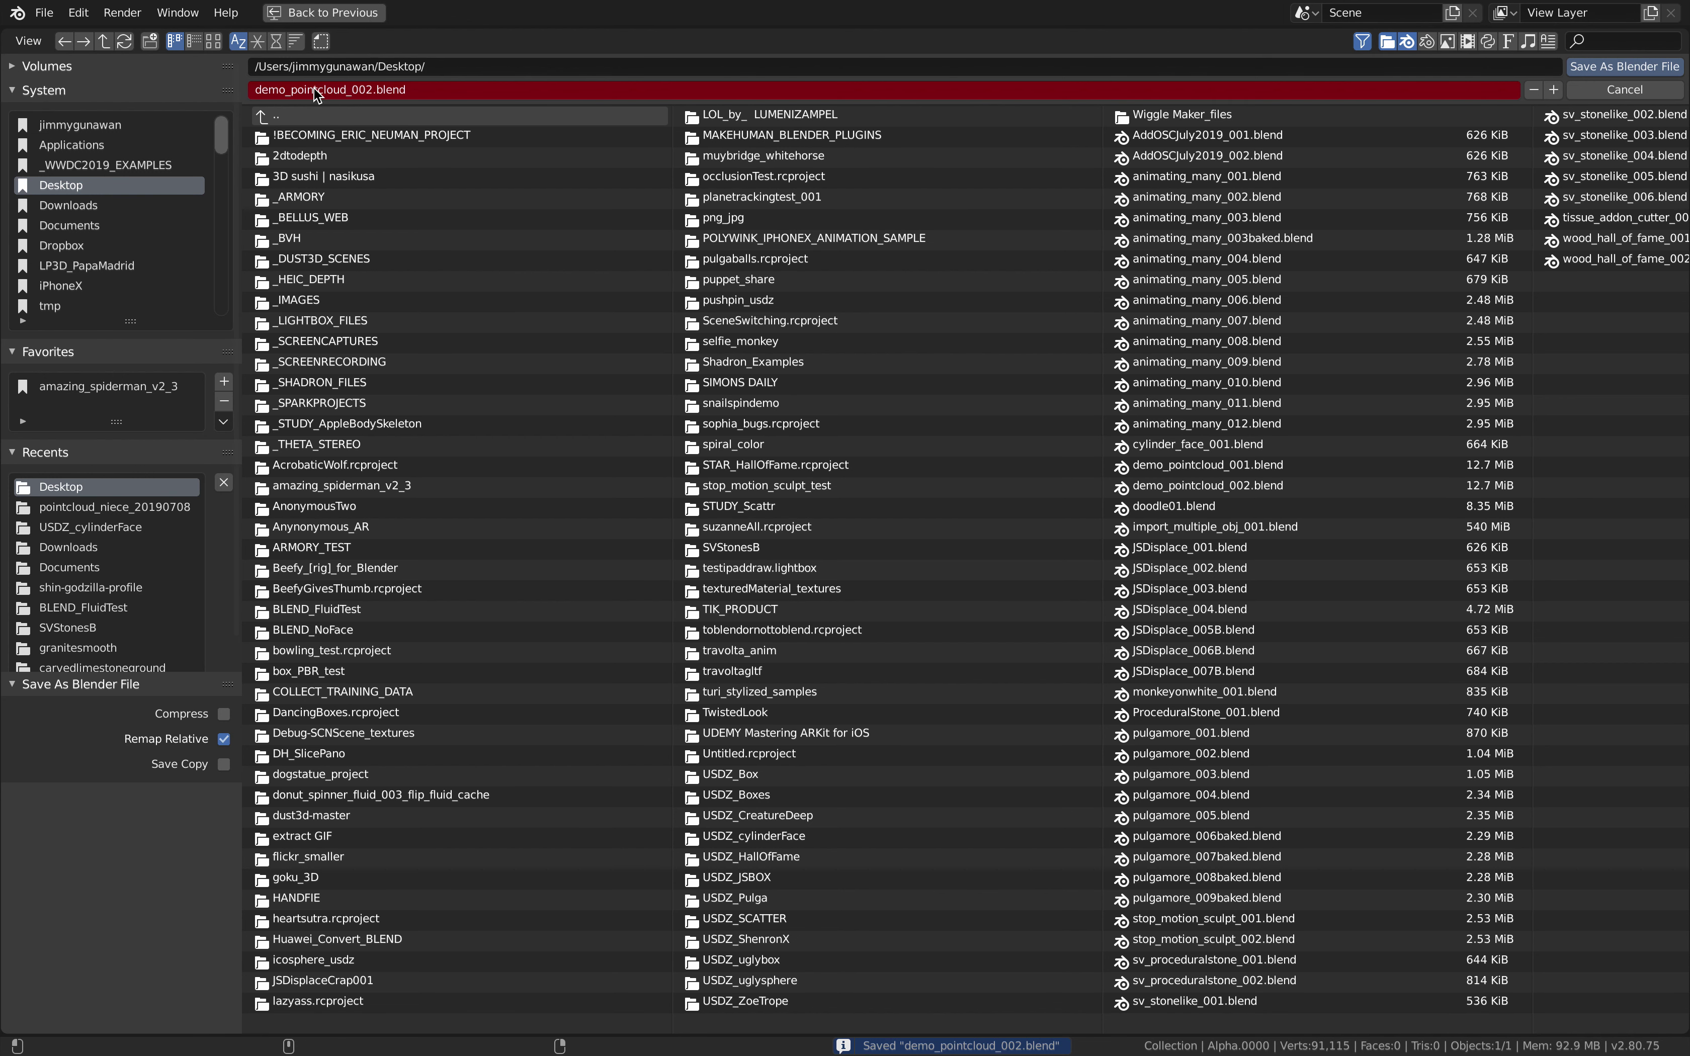
left_click(1560, 92)
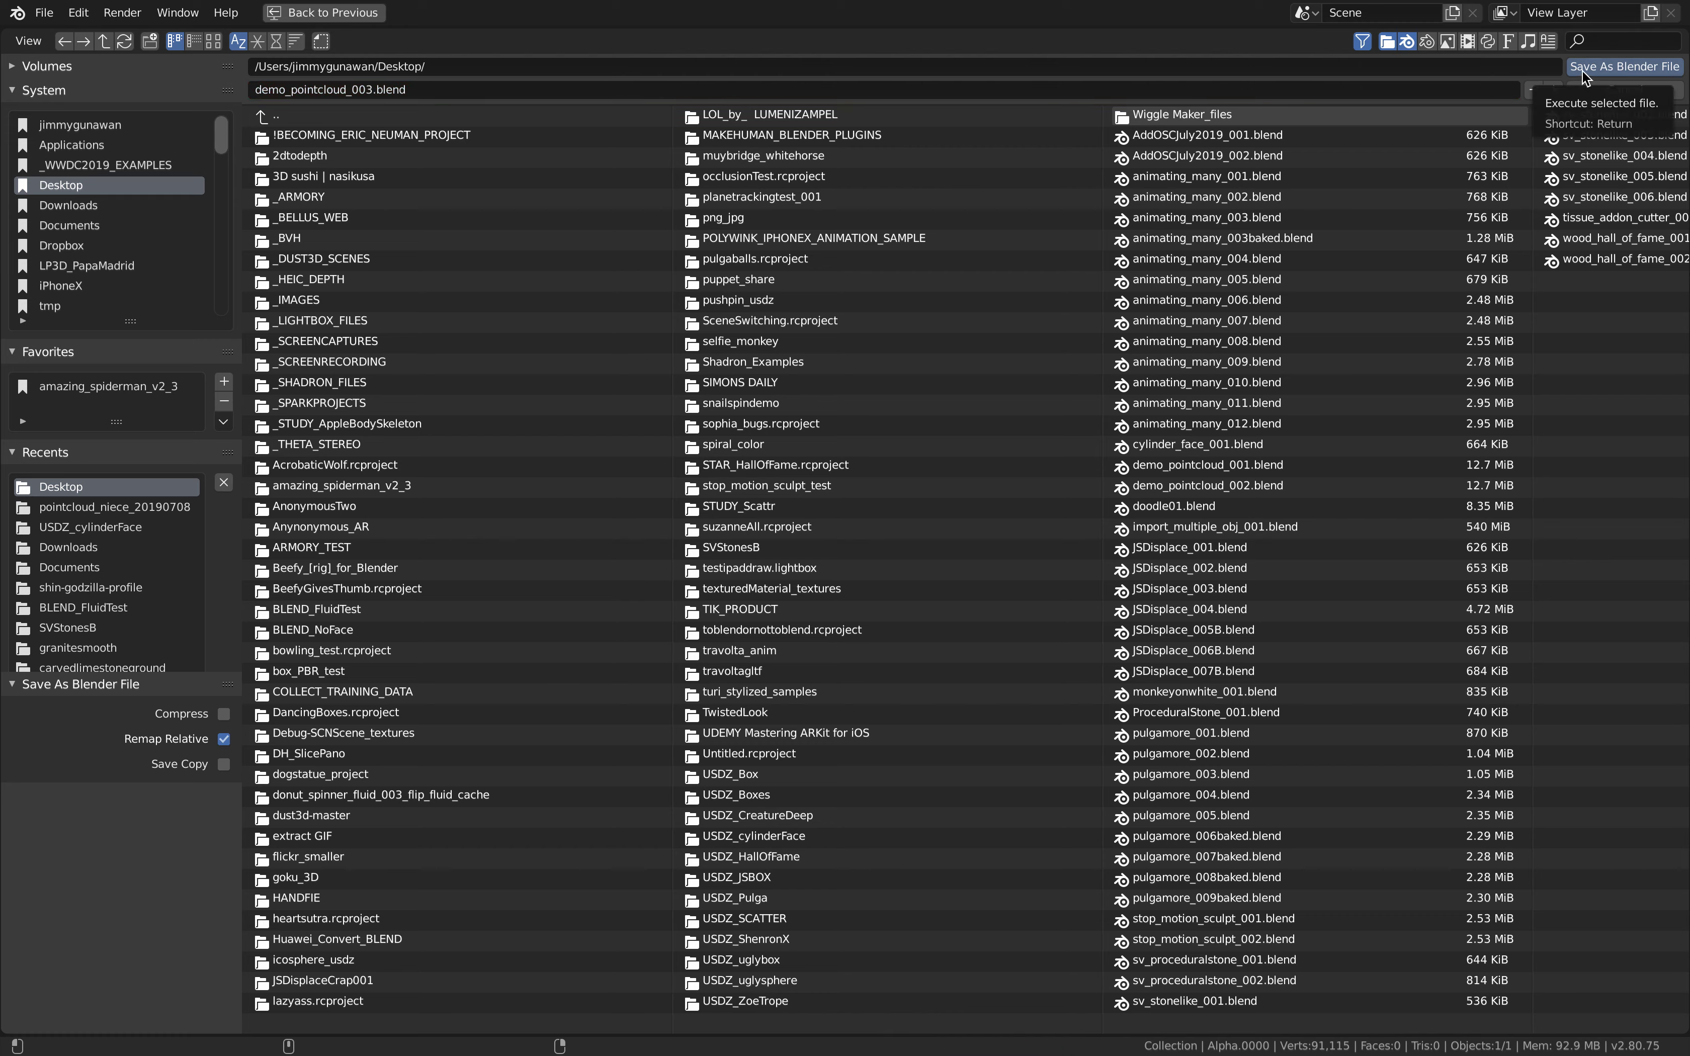
left_click(1587, 74)
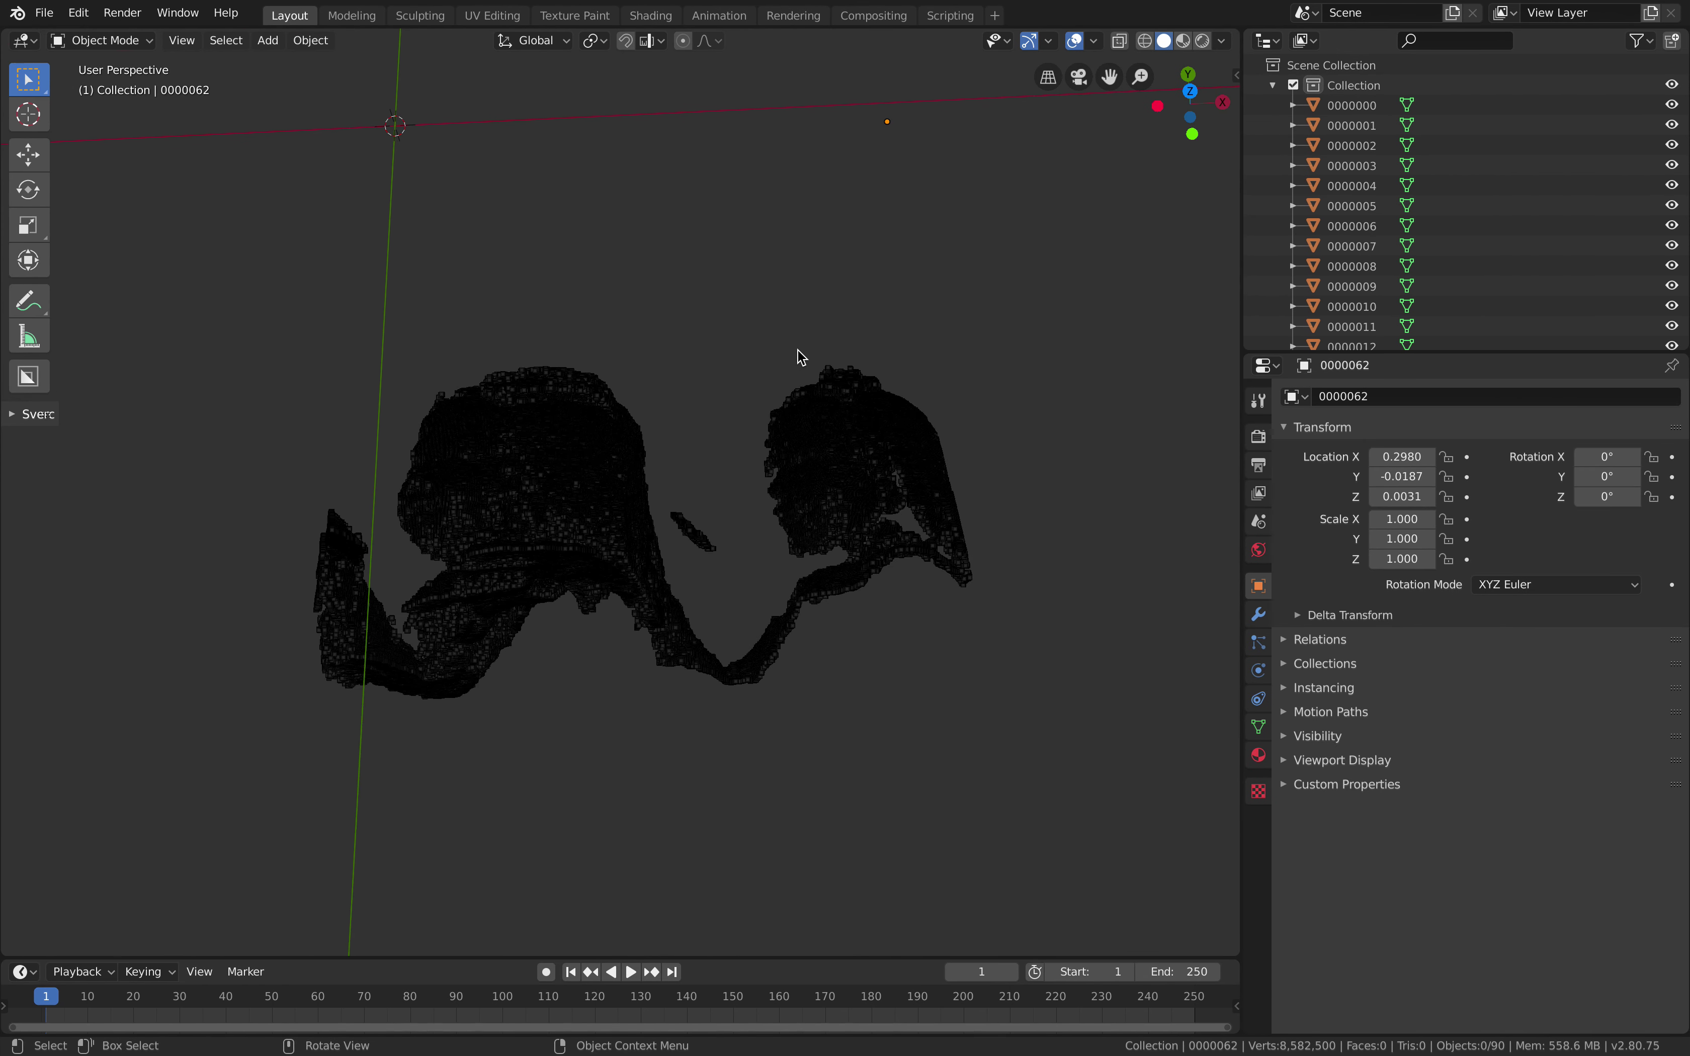
Clear the location of all imported point cloud objects in the large scene, then deselect them
middle_click_drag(794, 313, 781, 310)
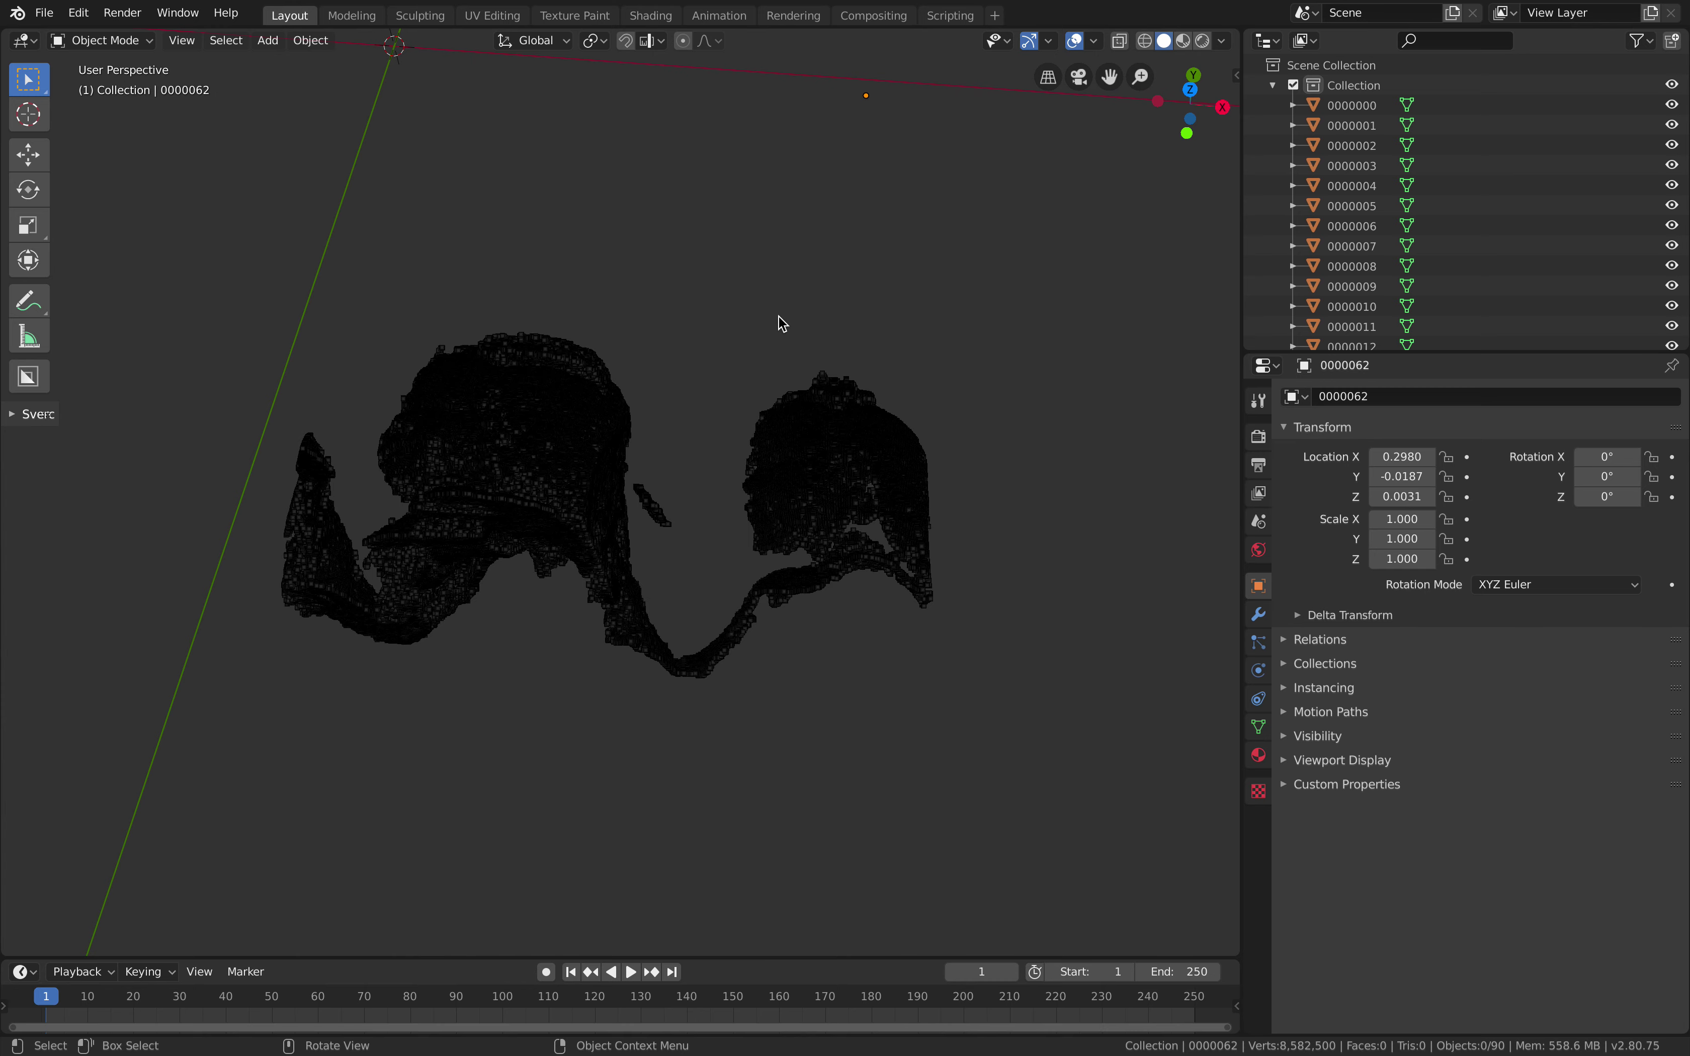
key("a")
key("alt+g")
key("KP_Decimal")
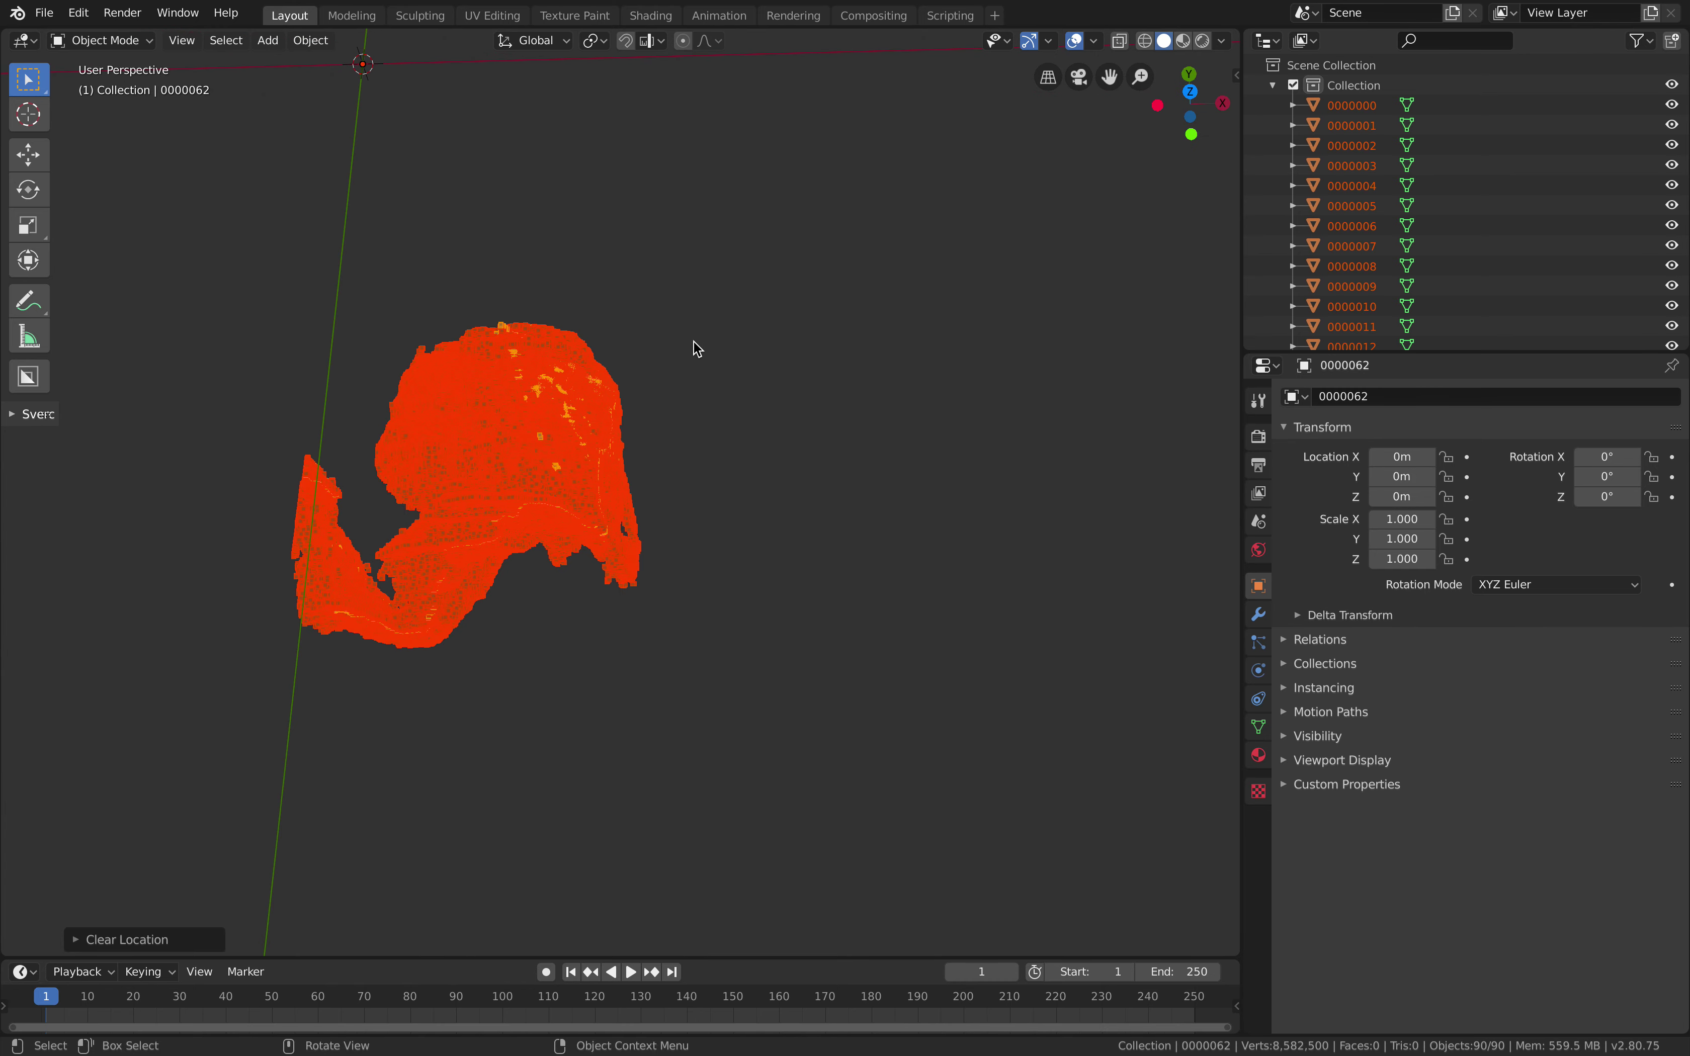
left_click(849, 367)
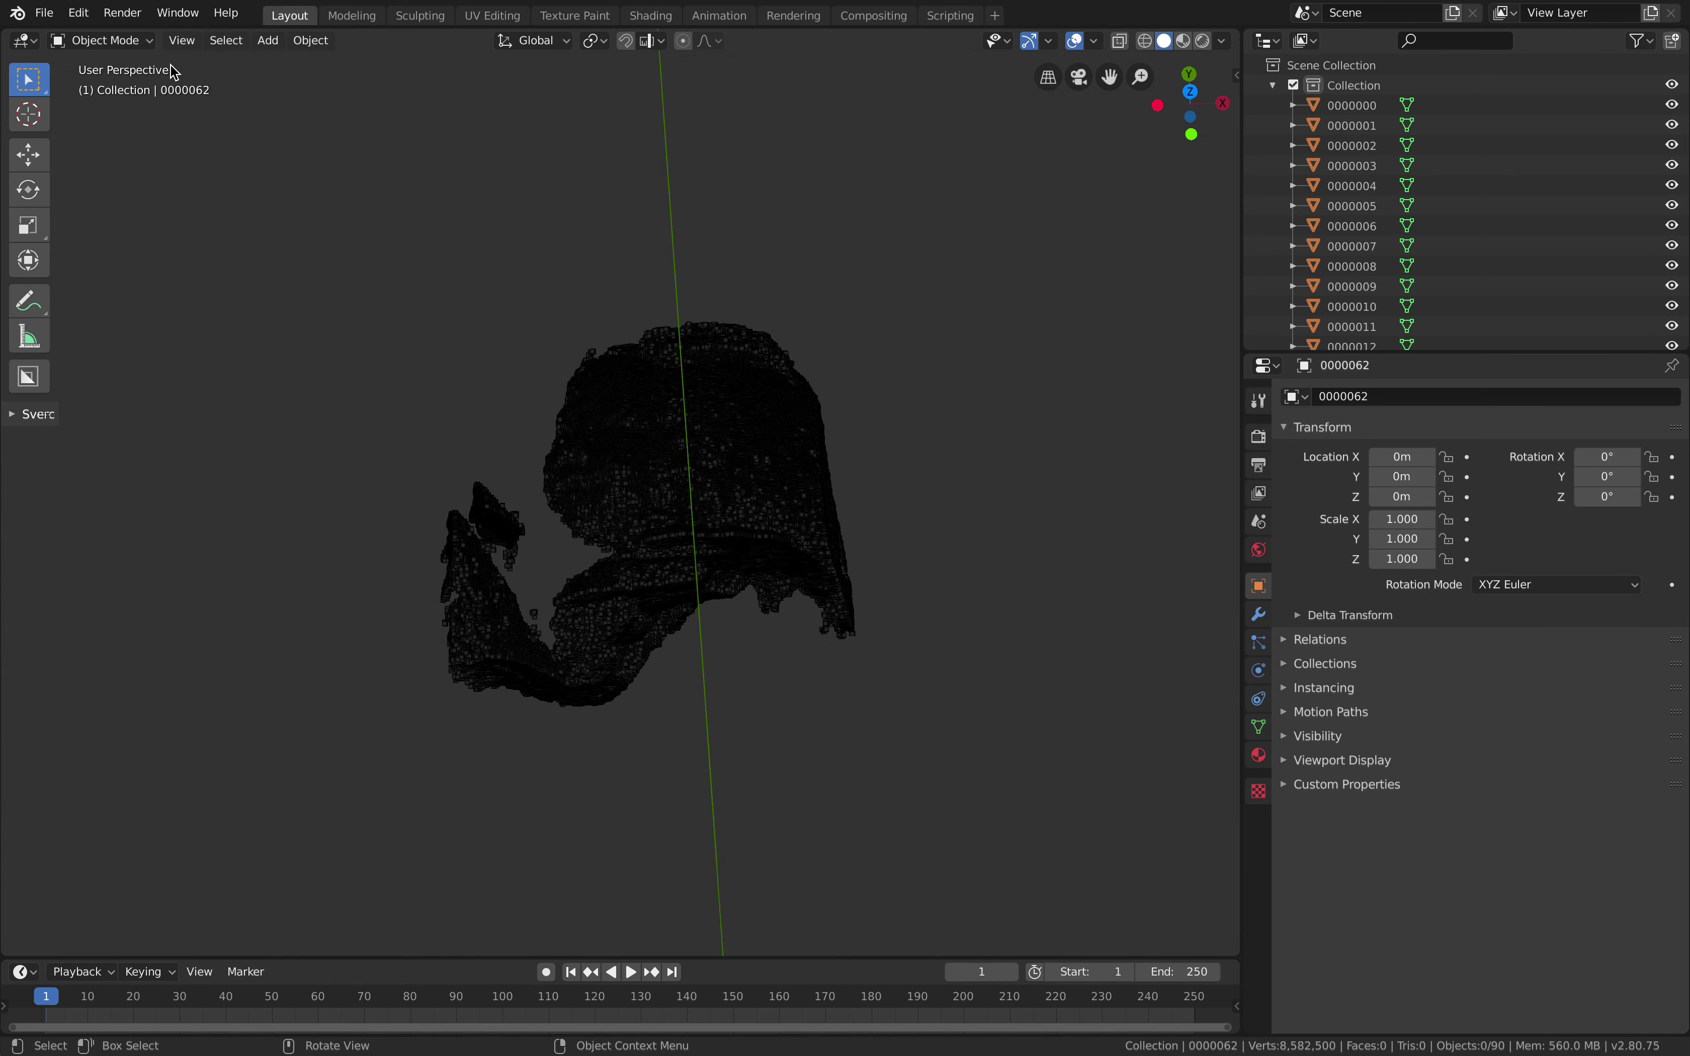
Save the large scene on the Desktop under the new name bigpointcloud_001.blend
left_click(44, 13)
left_click(95, 172)
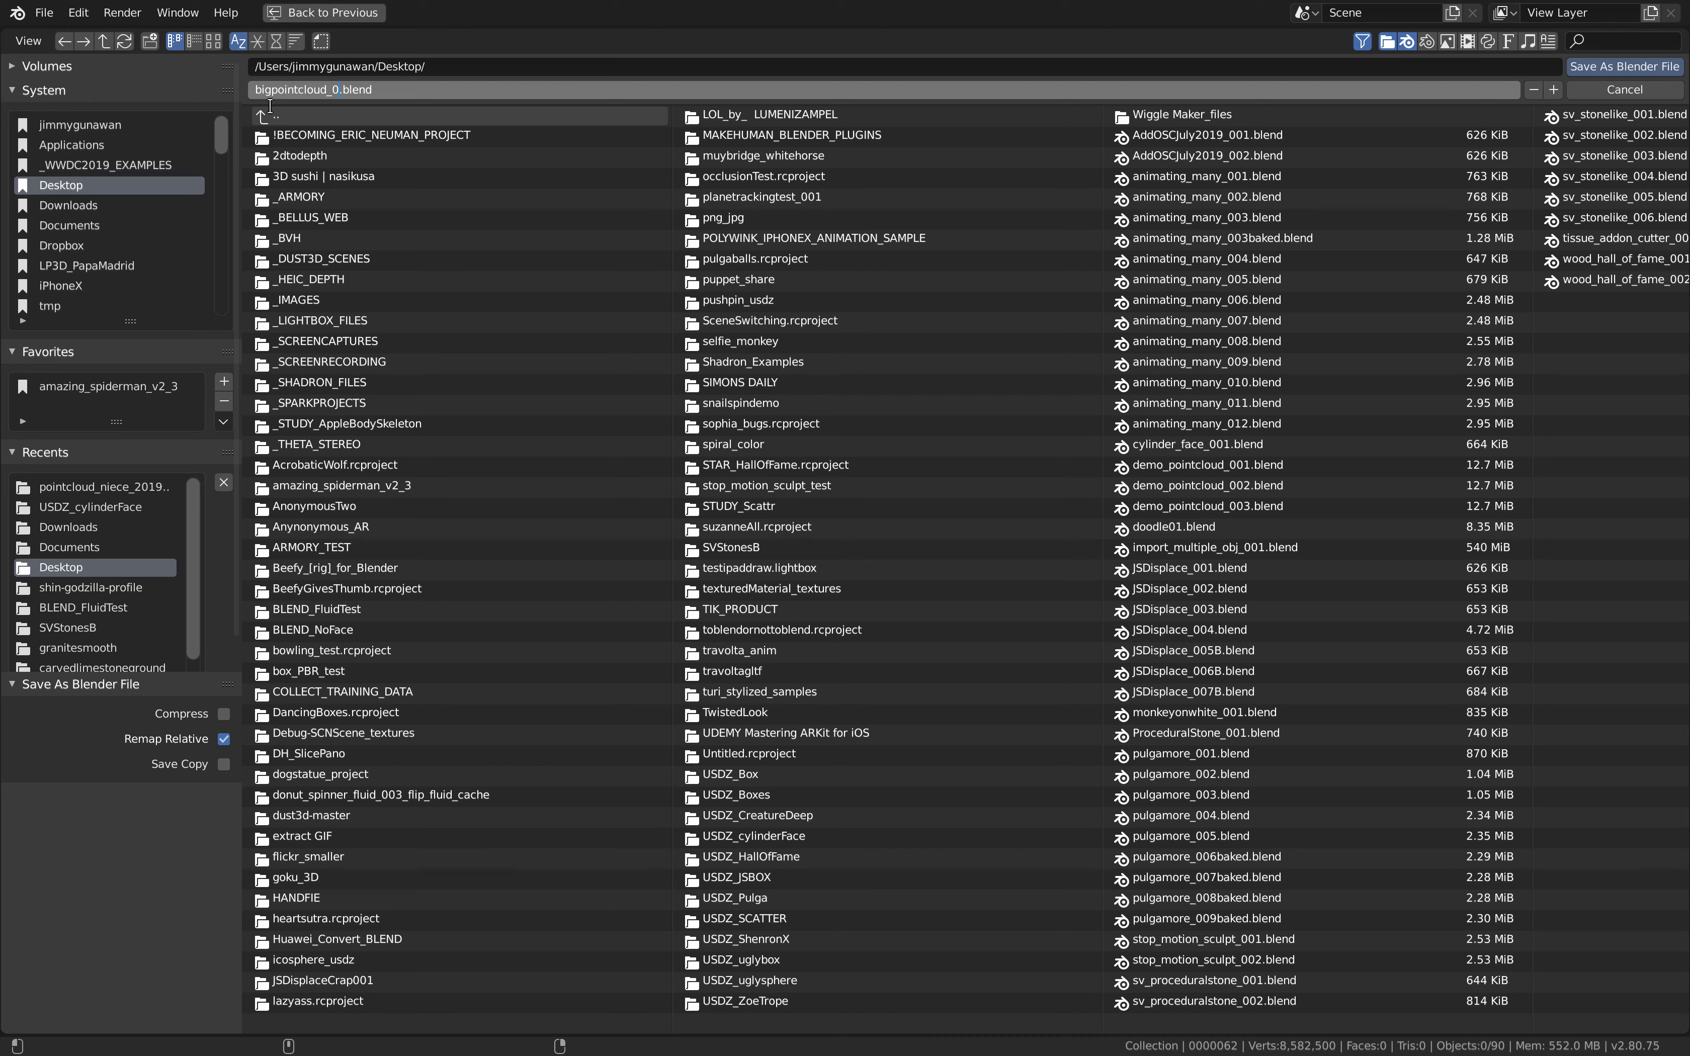
left_click(270, 105)
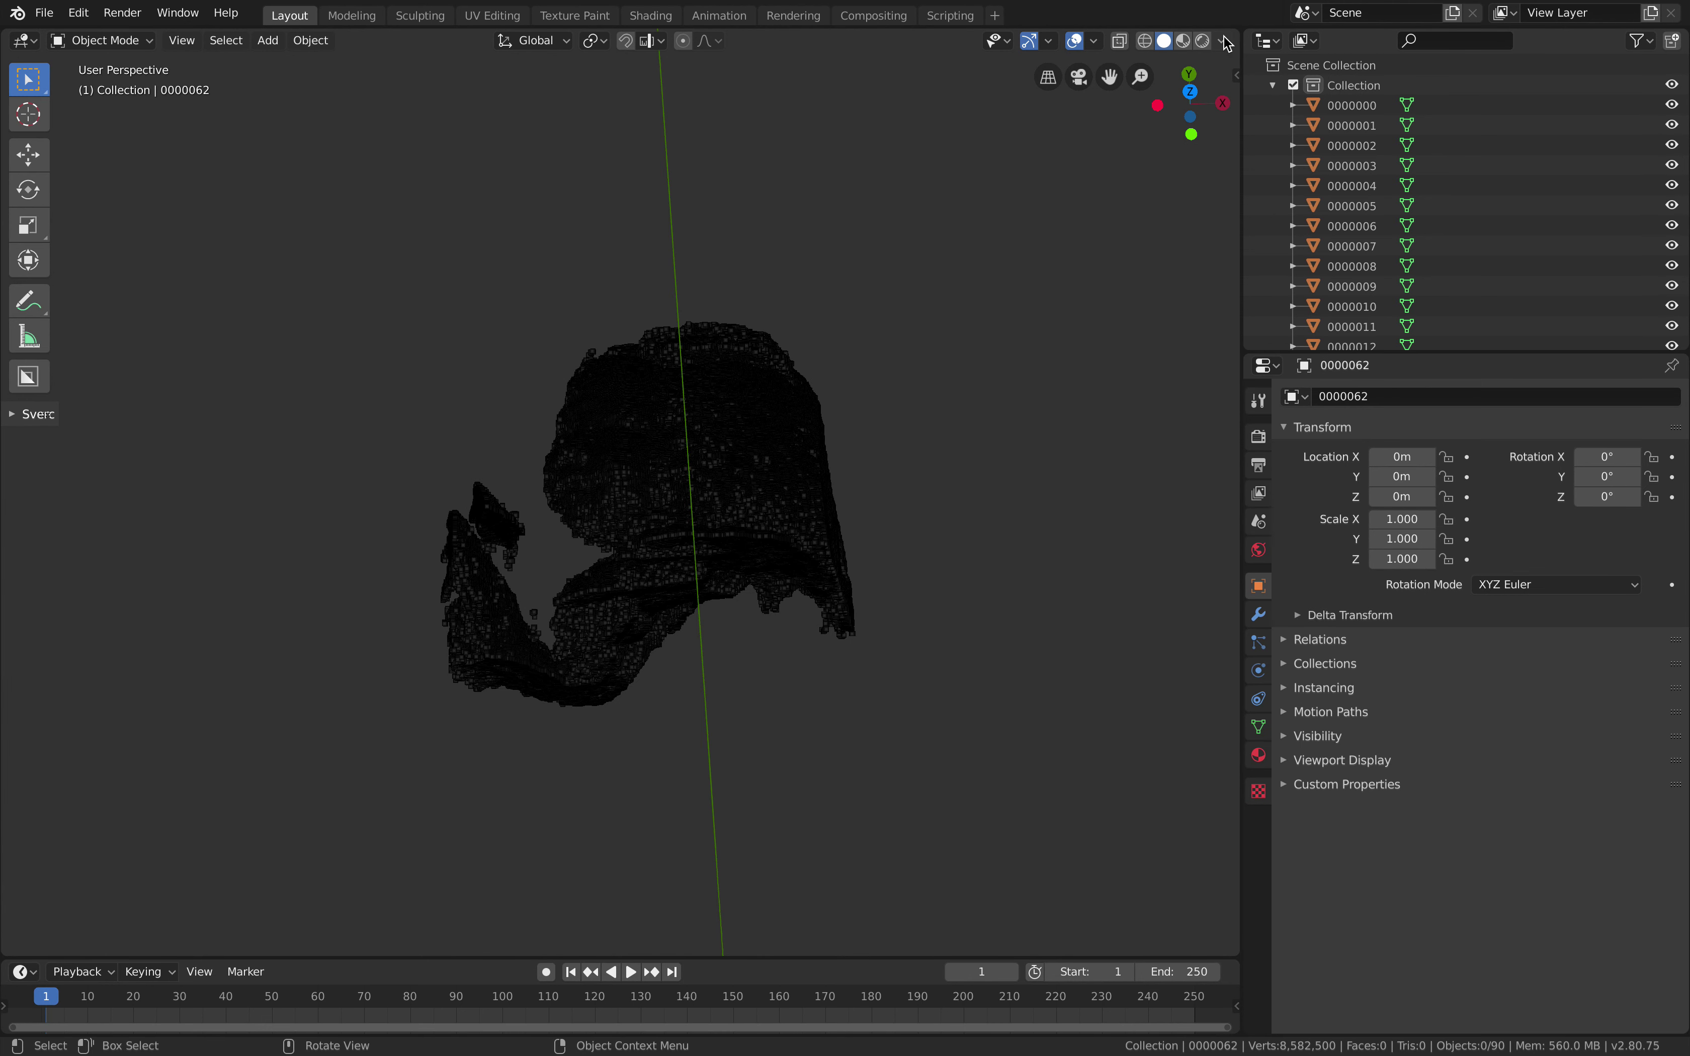
Split the 3D viewport into two stacked areas and turn the upper one into a Sverchok node editor
left_click_drag(1235, 29, 1235, 487)
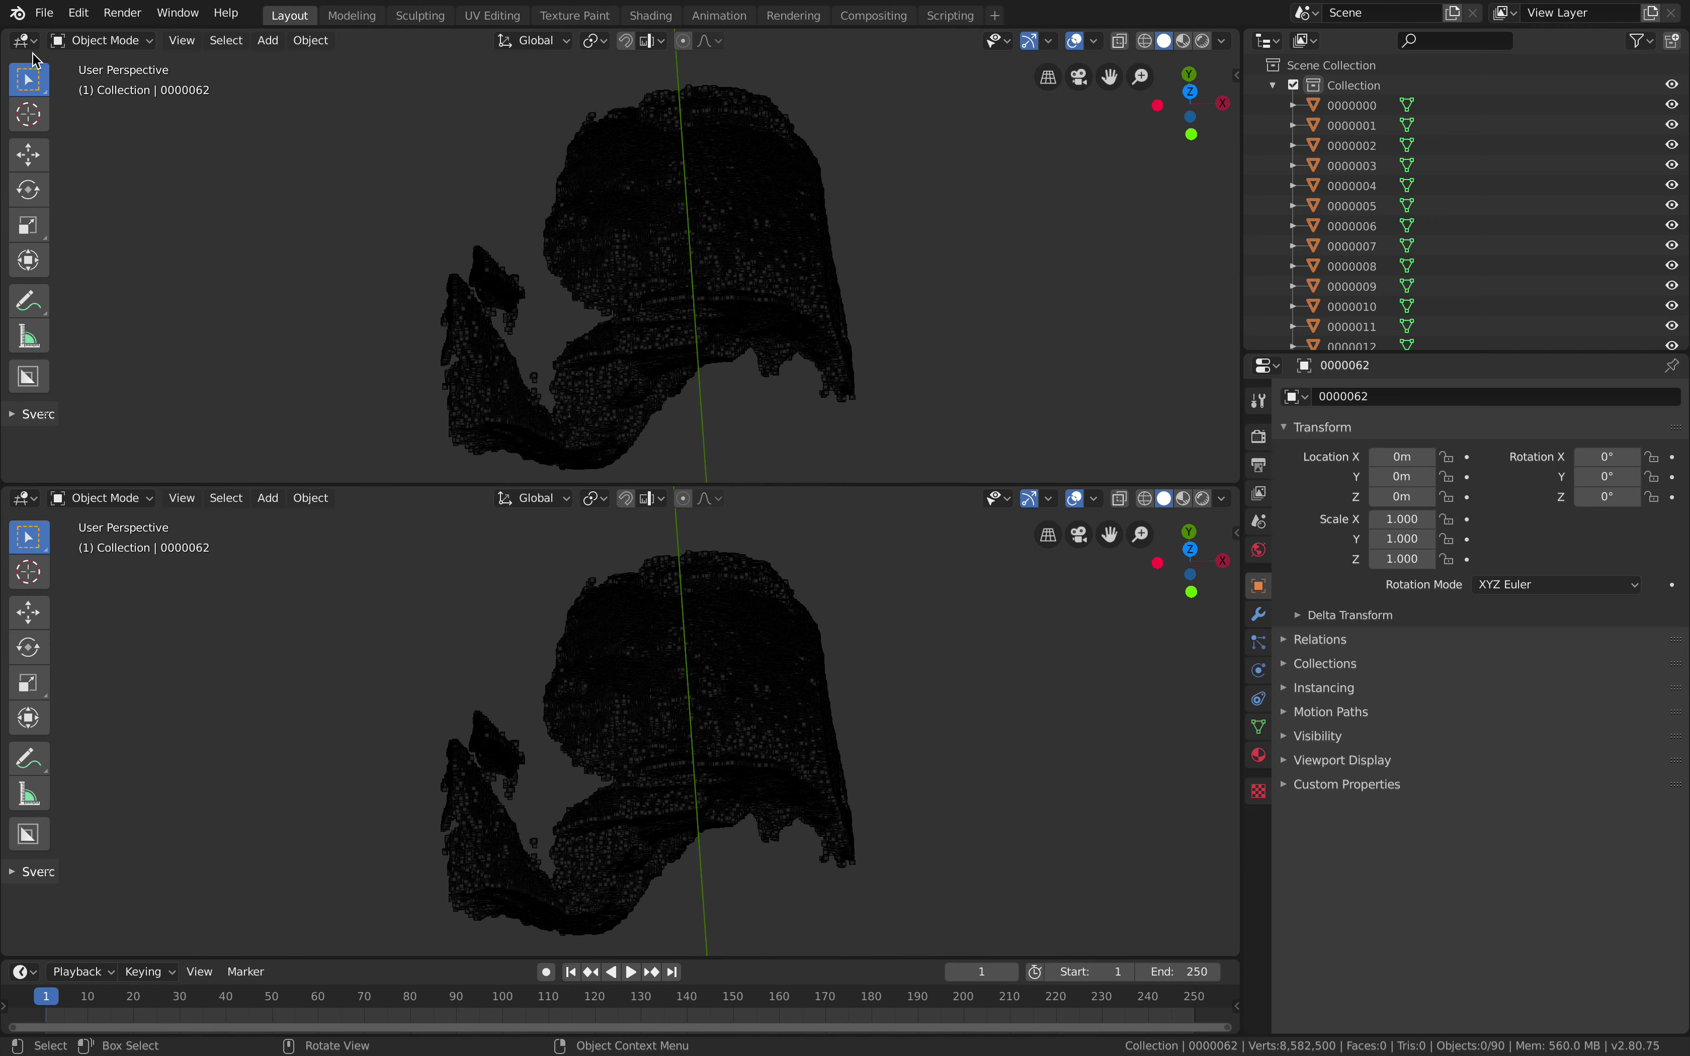
left_click(23, 40)
left_click(79, 204)
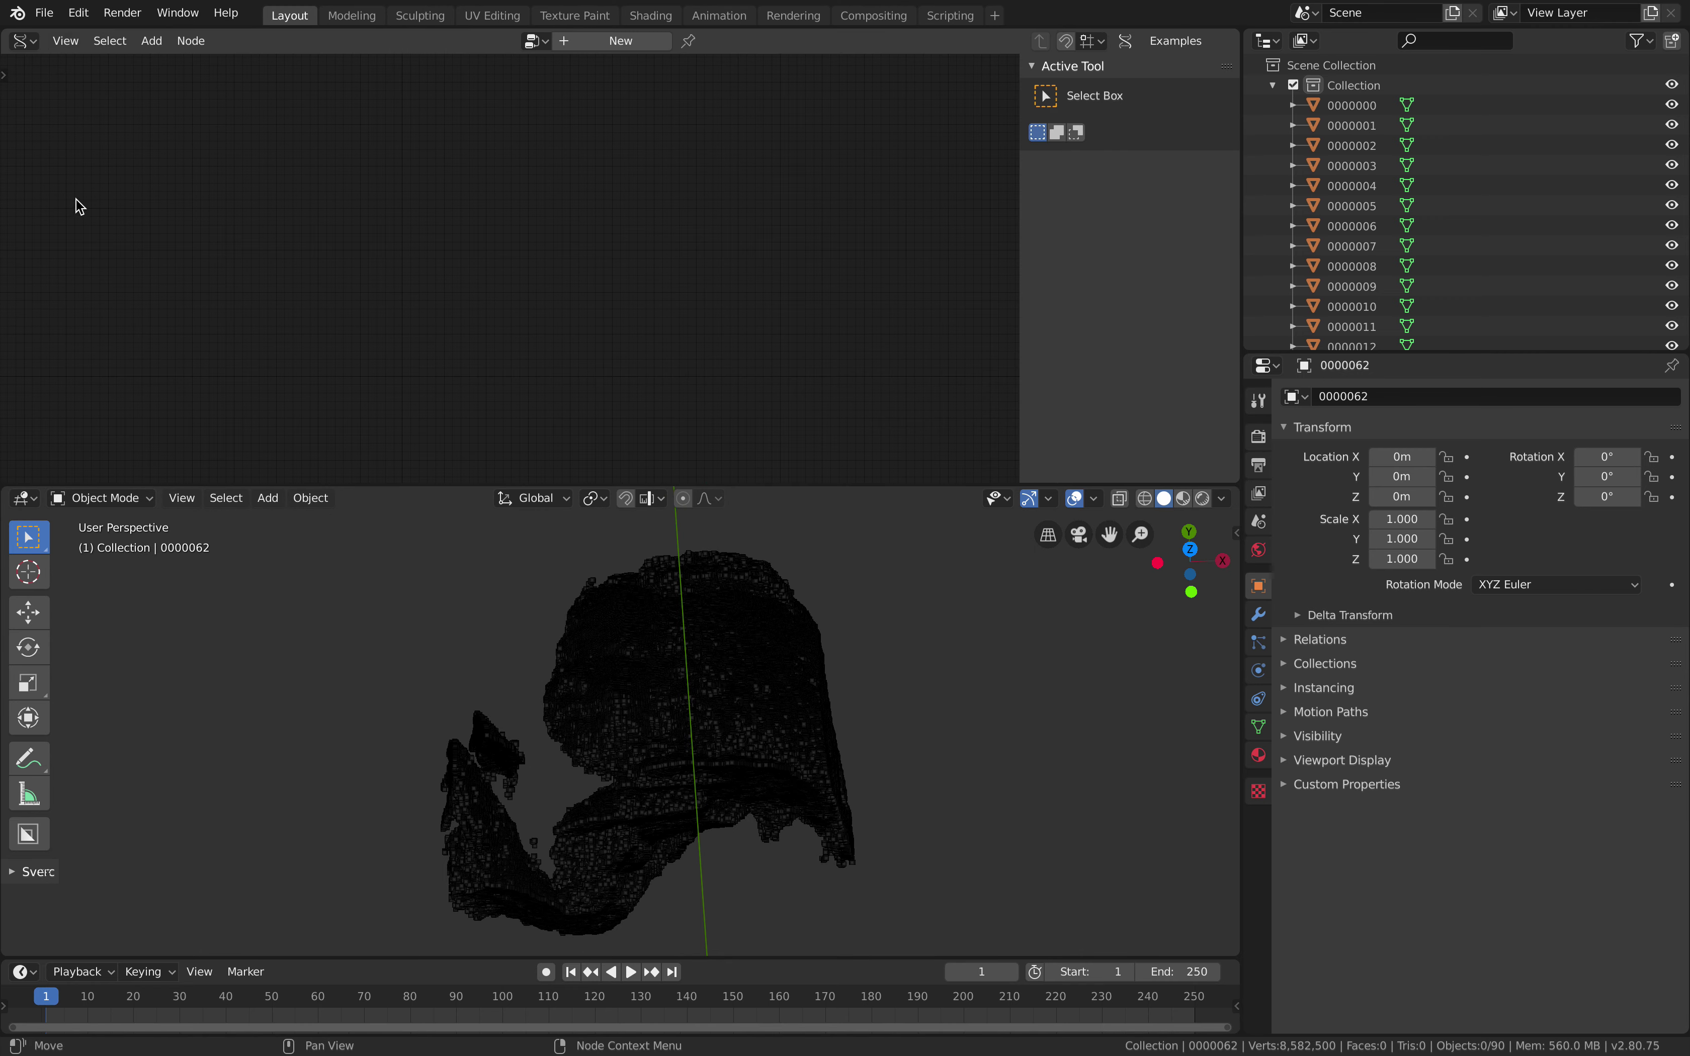
Append the SVMeshReader node tree from demo_pointcloud_003.blend, listing the newest files first and hiding folders in the file browser
left_click(43, 12)
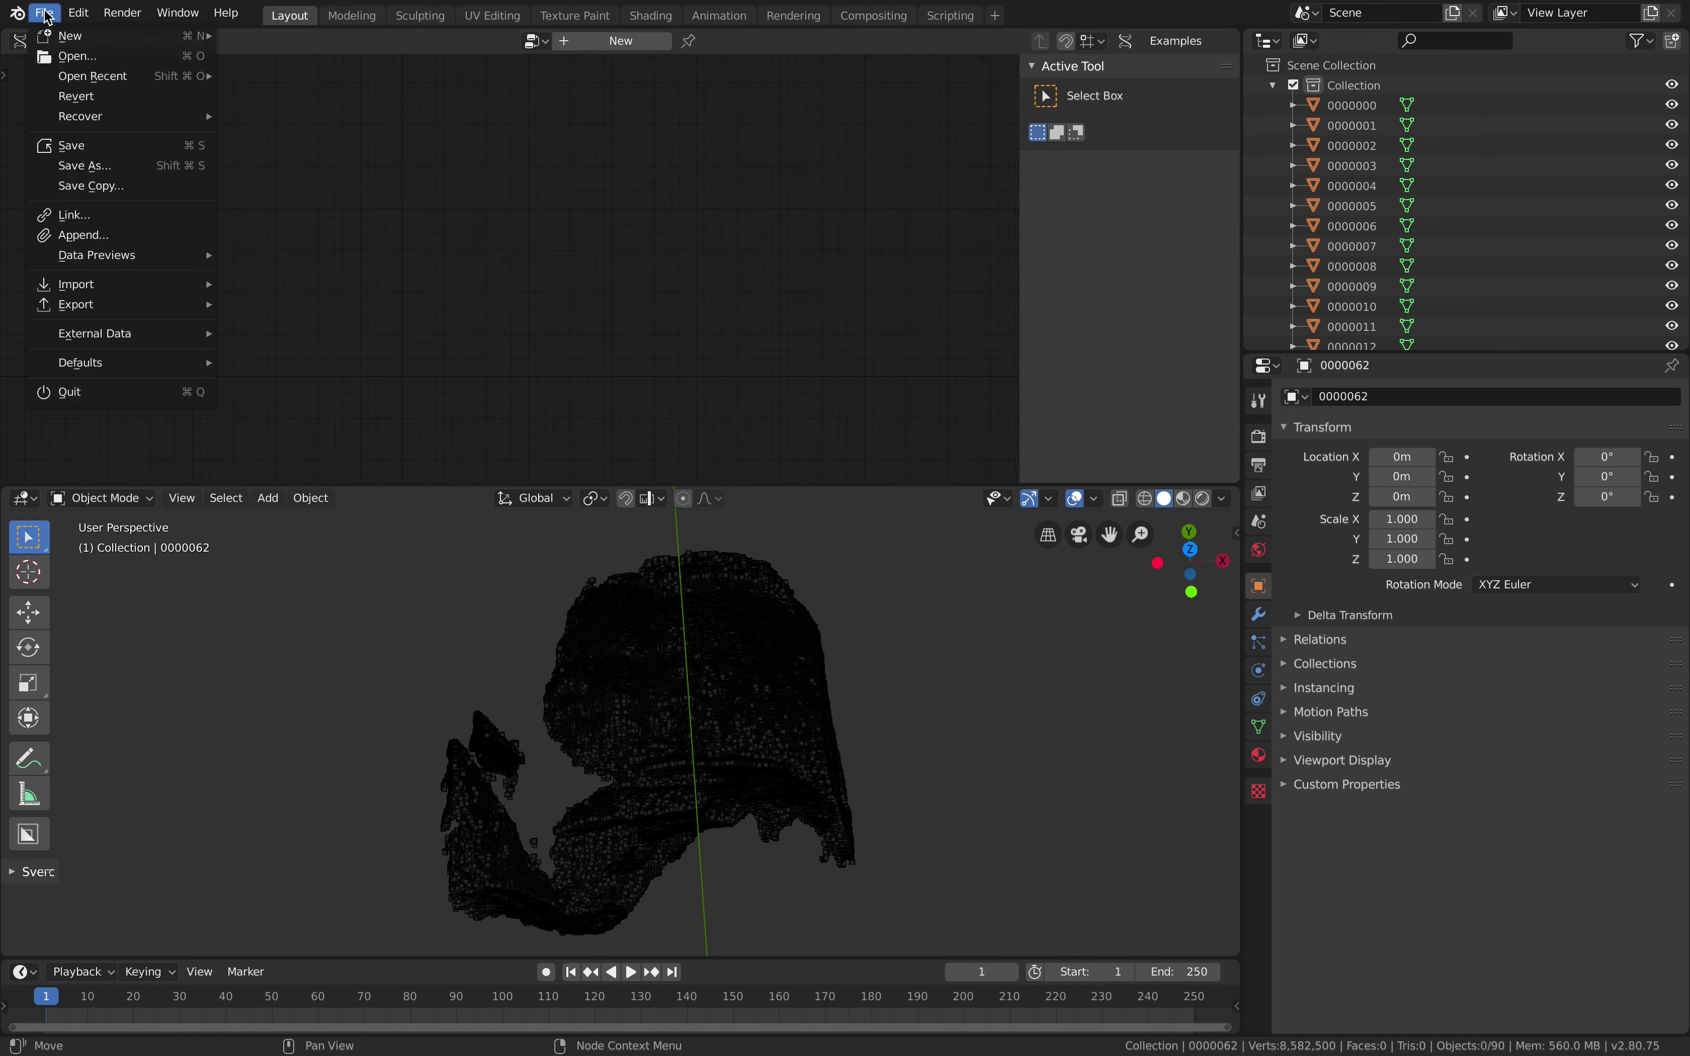
left_click(112, 236)
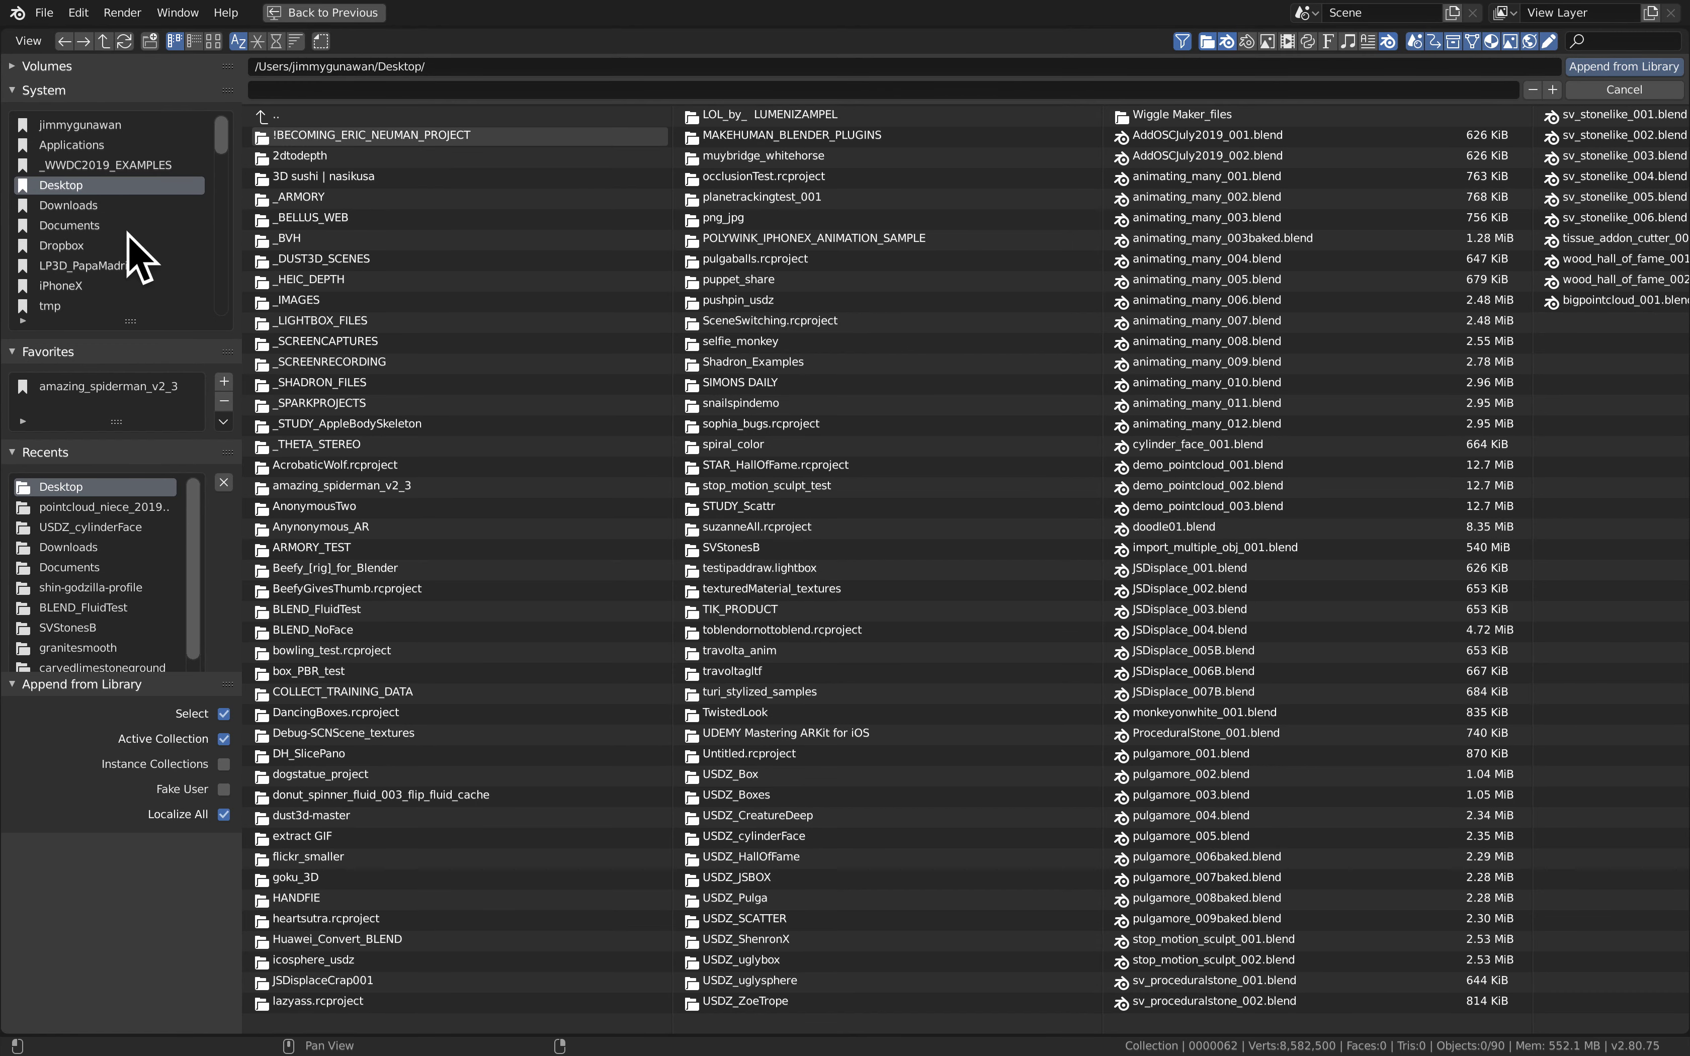
left_click(276, 41)
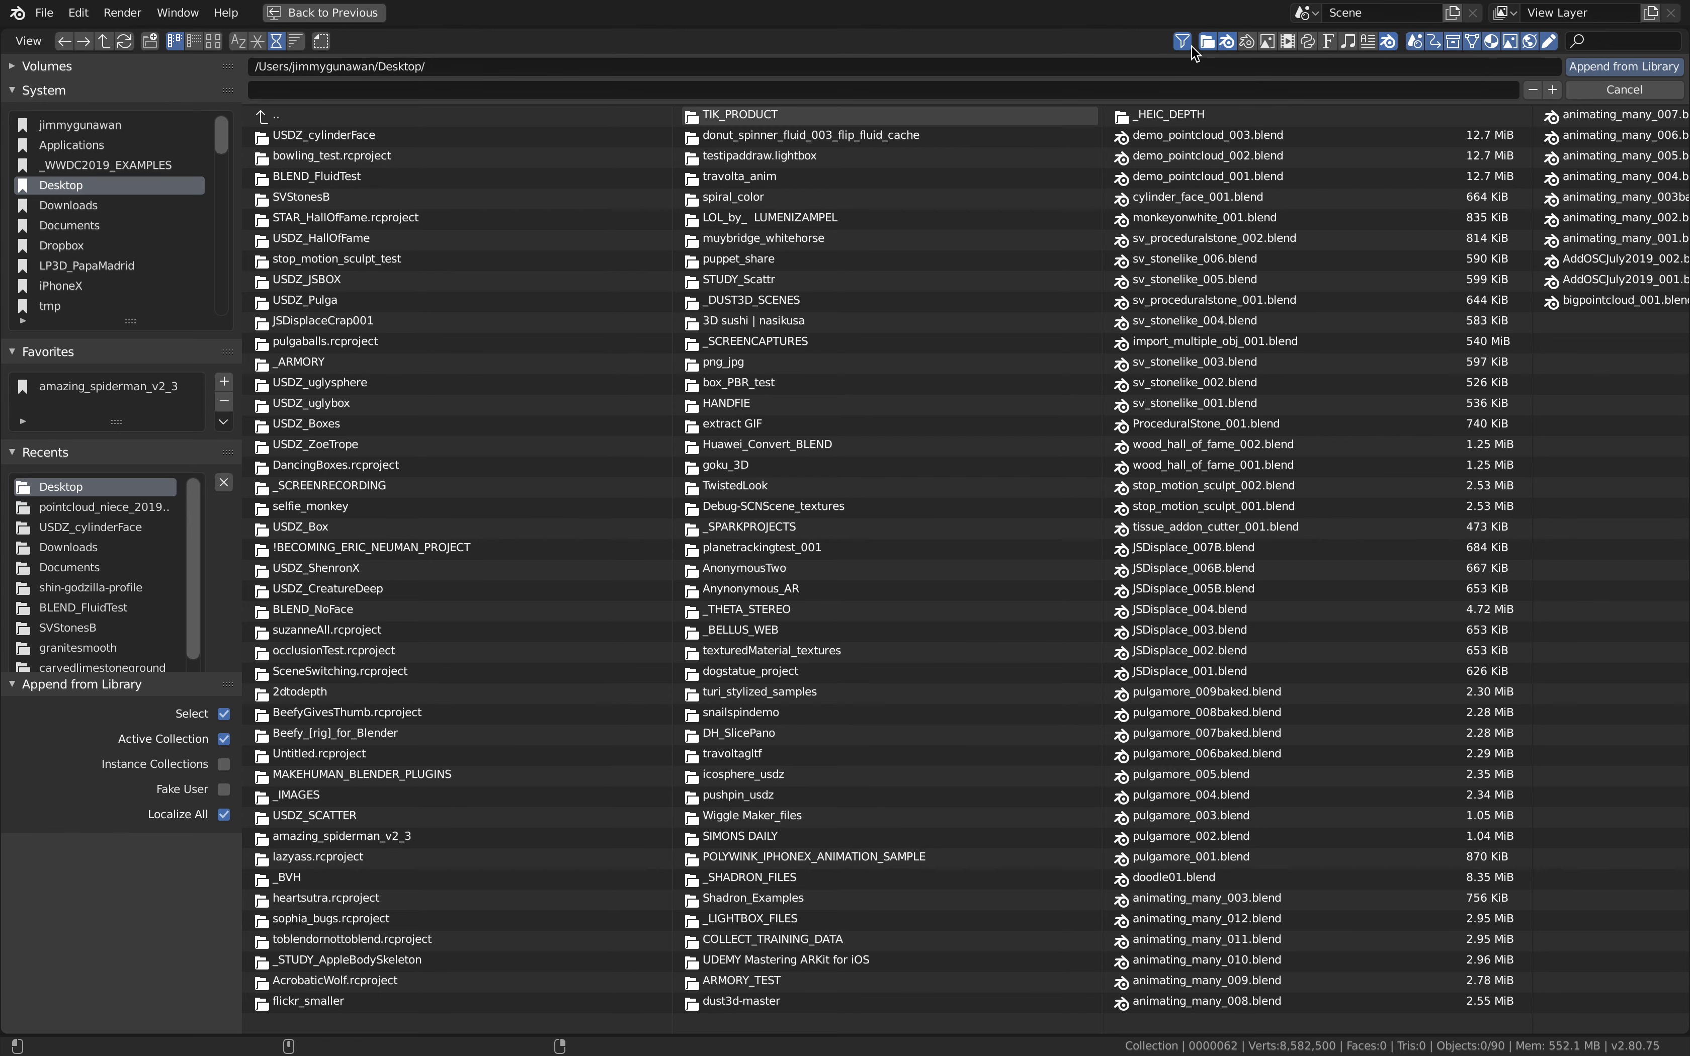
left_click(1207, 41)
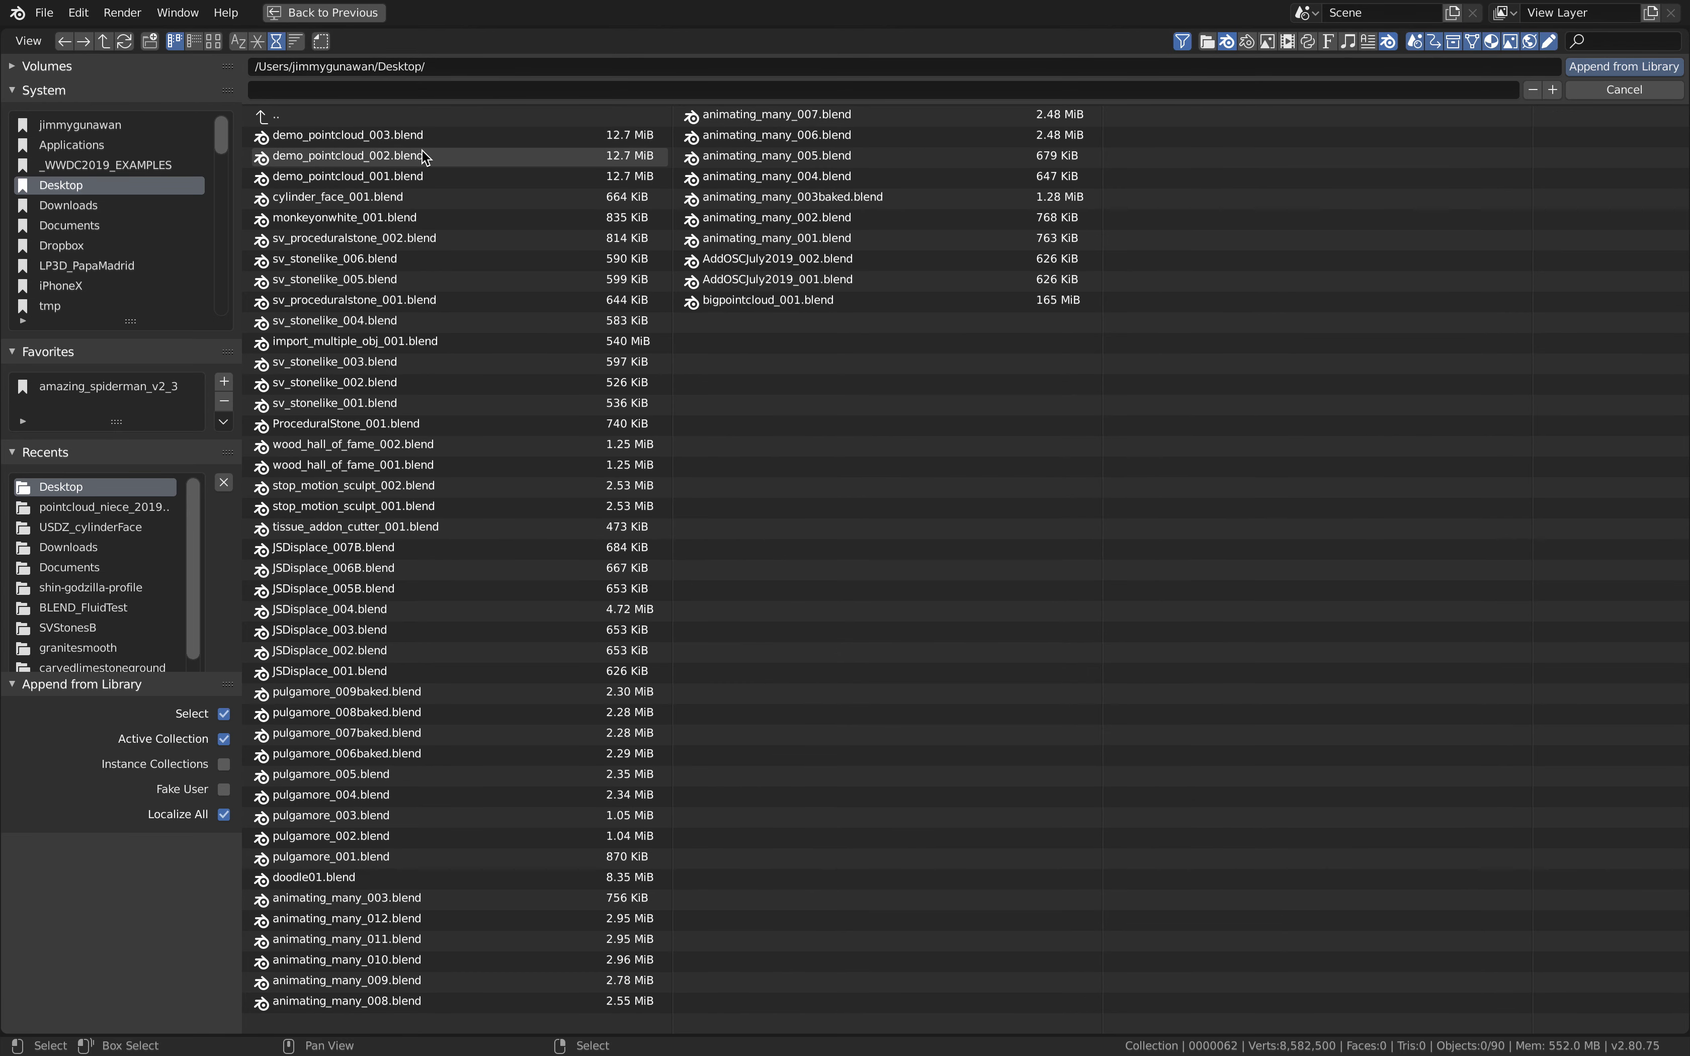
double_click(419, 137)
double_click(309, 260)
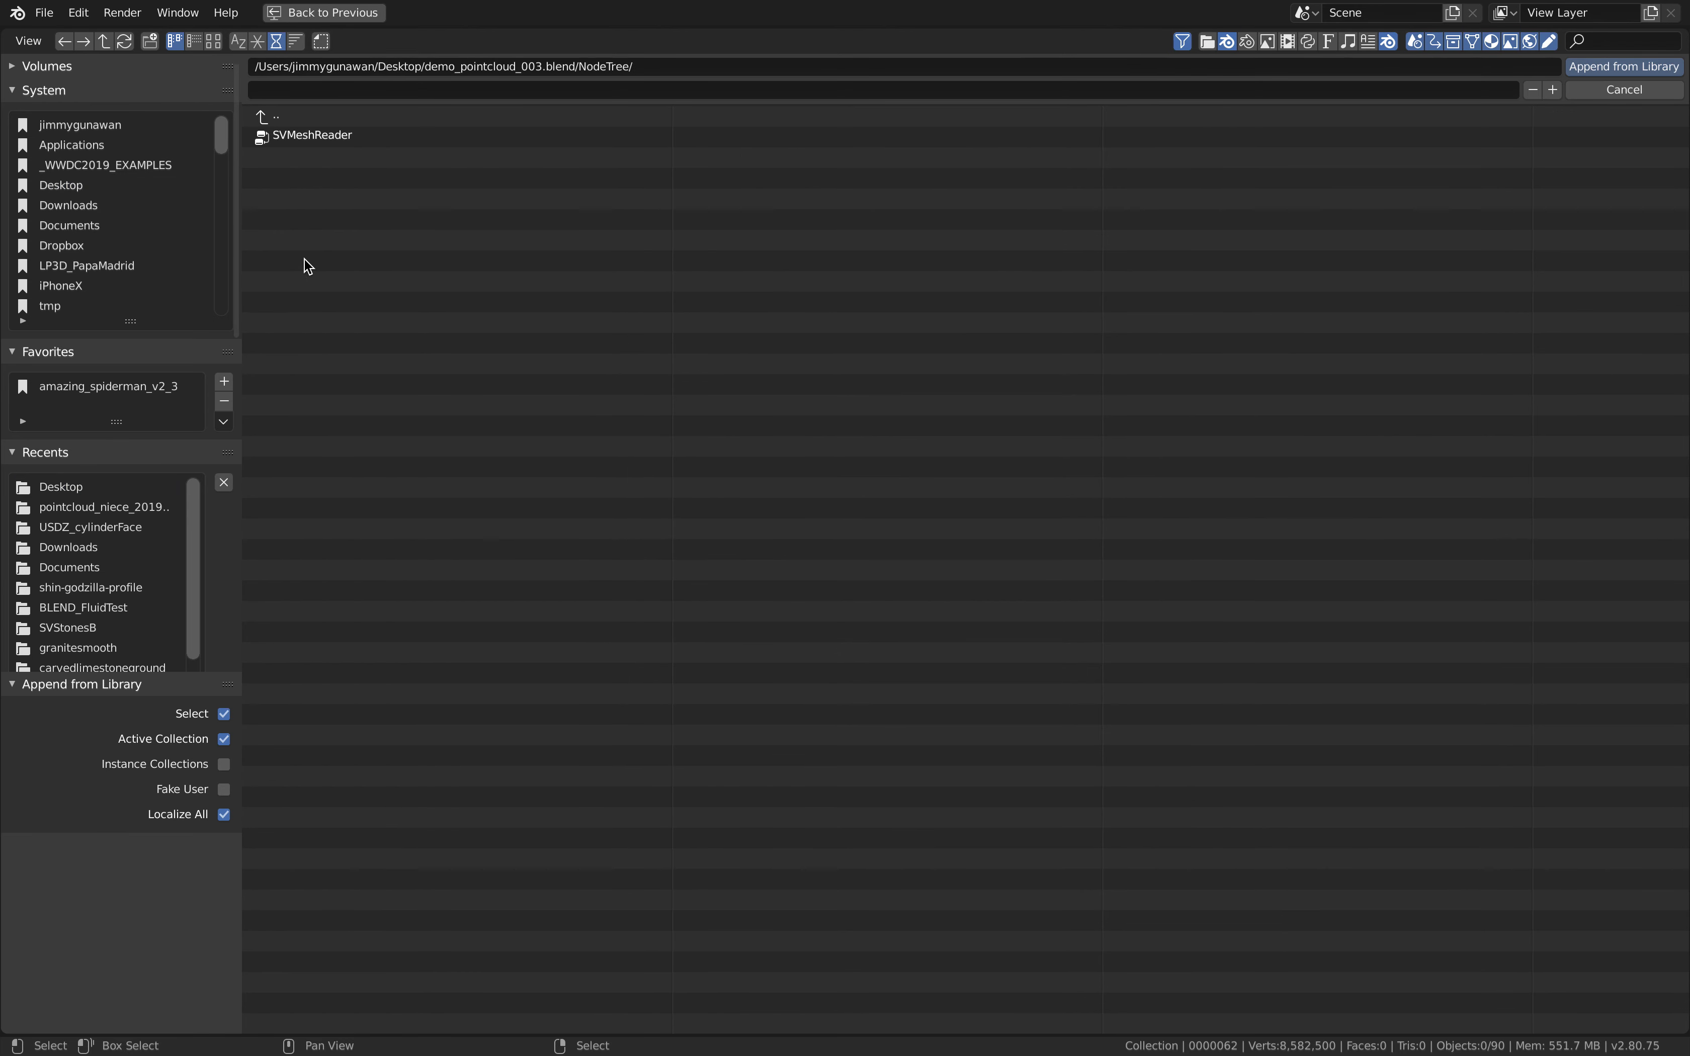
double_click(336, 137)
Load the appended SVMeshReader tree into the node editor and frame its nodes
left_click(536, 40)
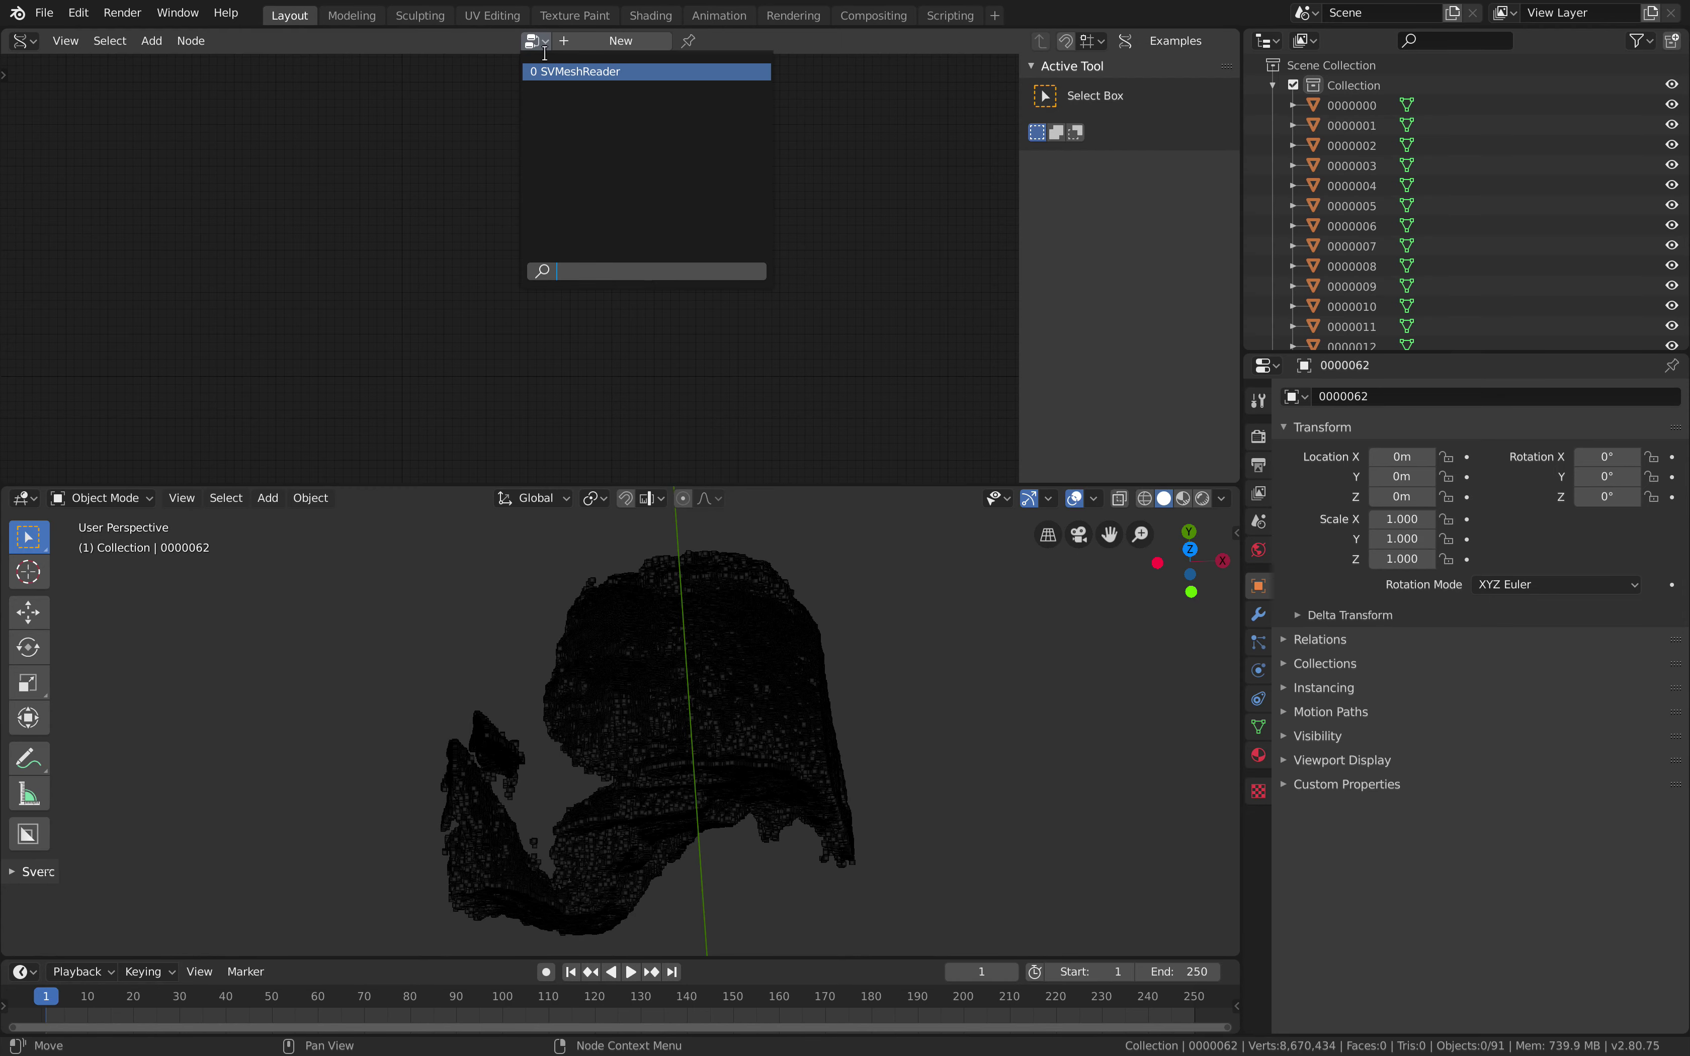
left_click(554, 71)
scroll(552, 152, "up", 3)
middle_click_drag(577, 160, 506, 171)
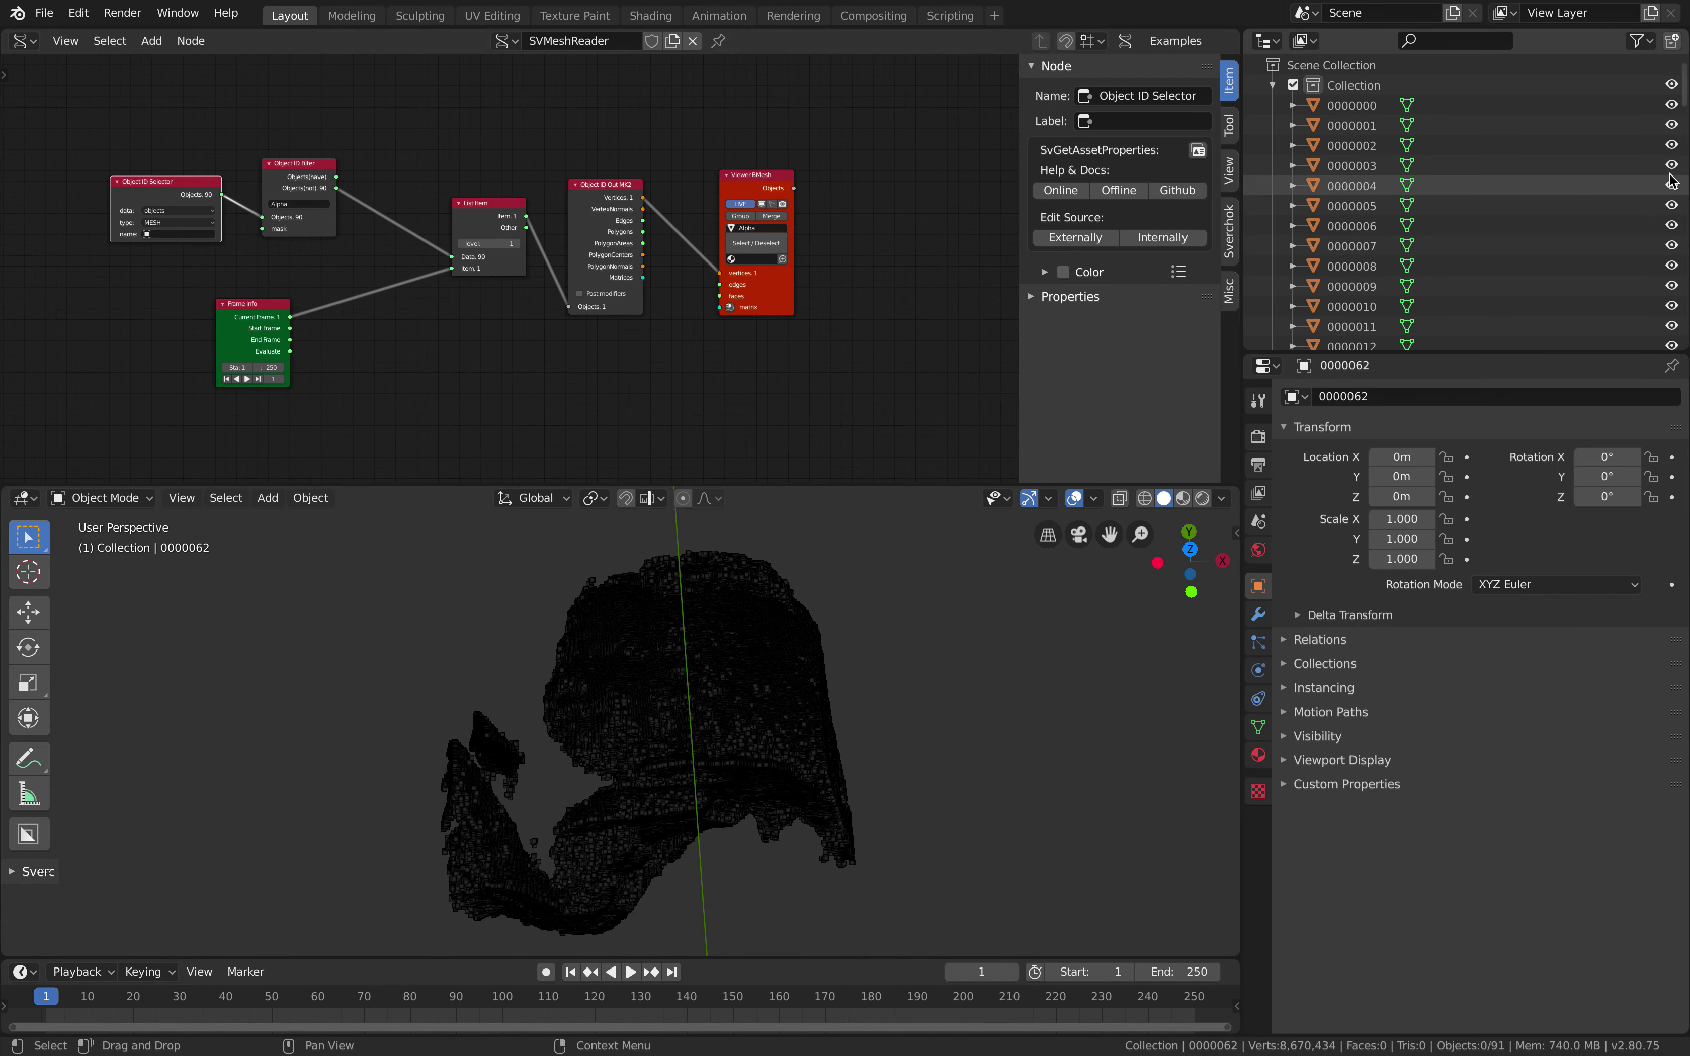
Check the outliner for the generated mesh, move to frame 2, and exclude the Collection holding the imported point clouds
left_click_drag(1685, 99, 1687, 332)
scroll(1302, 276, "up", 15)
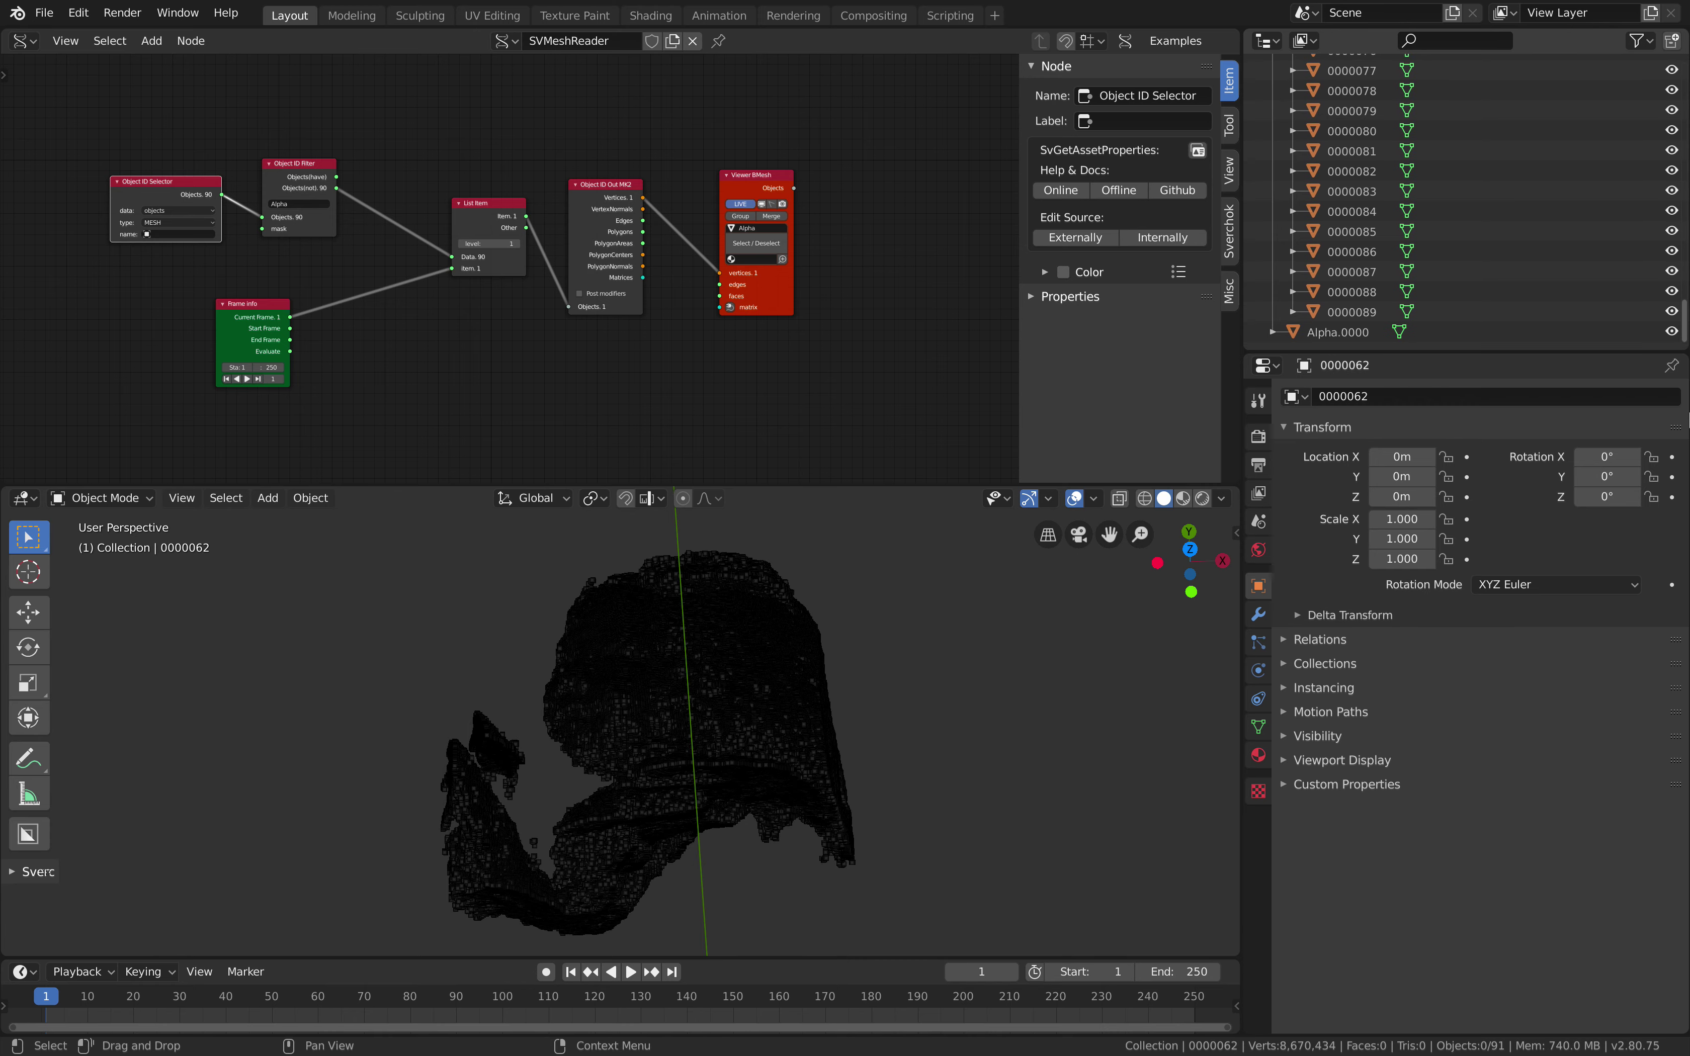
scroll(520, 144, "up", 1)
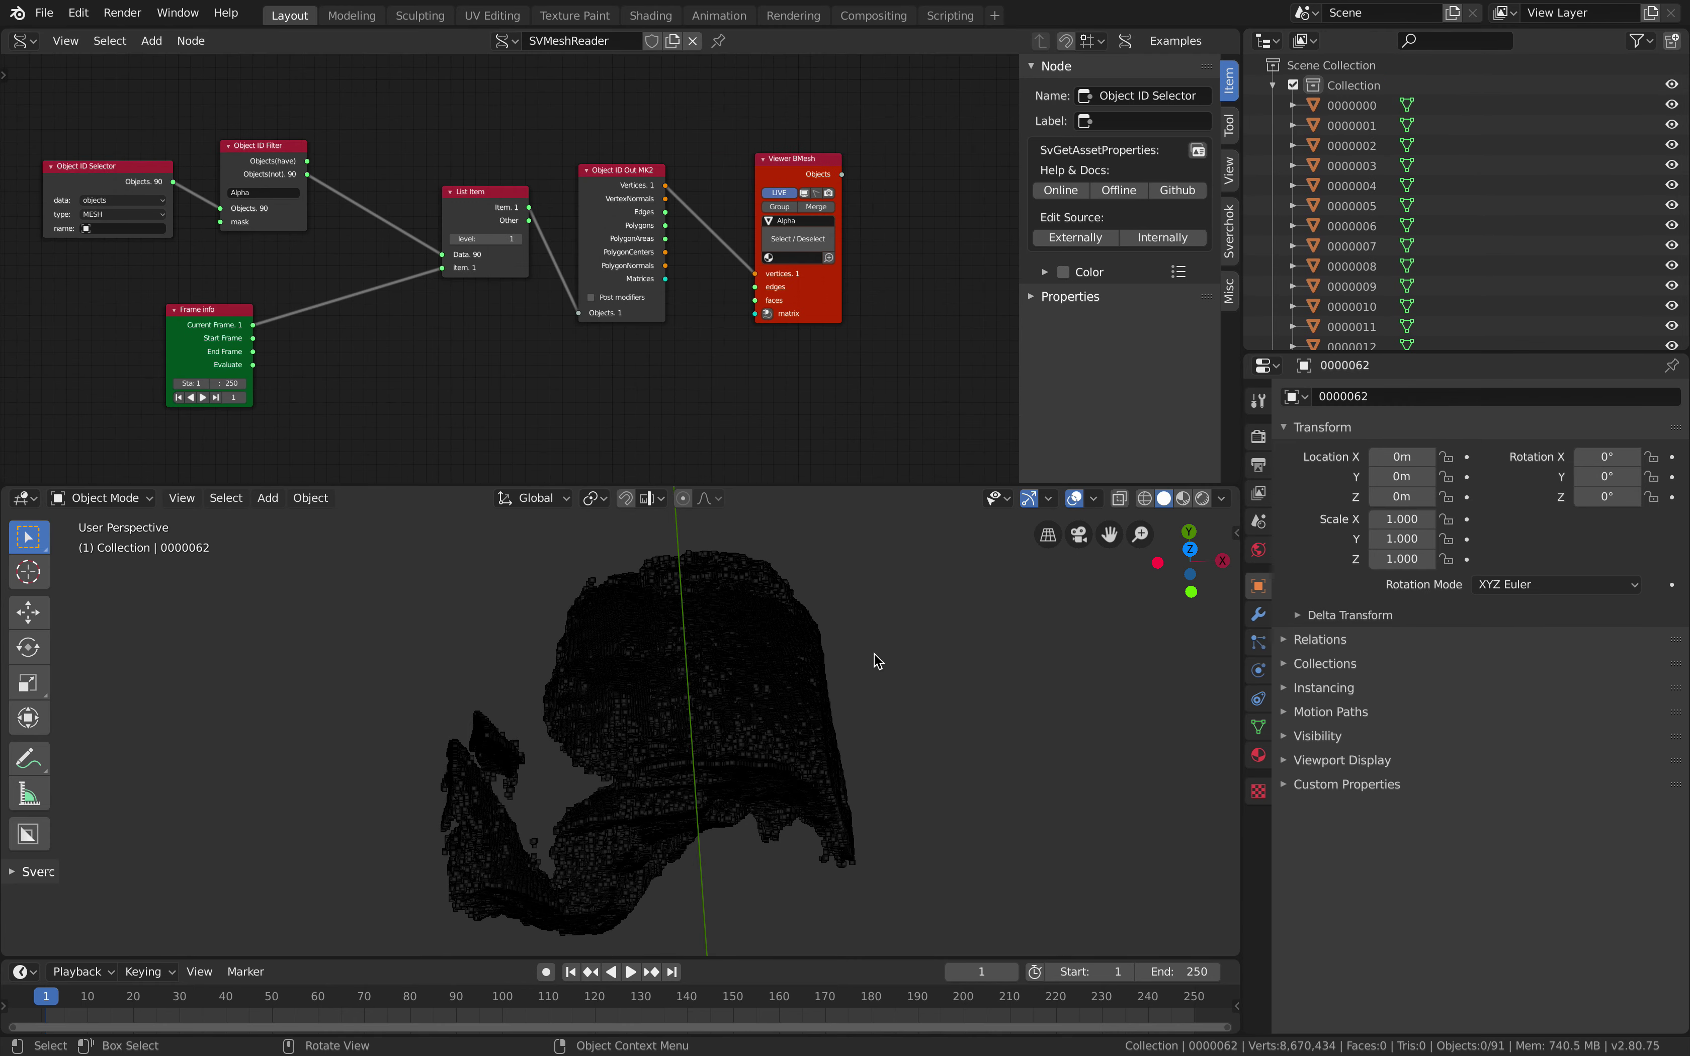
middle_click_drag(876, 660, 859, 653)
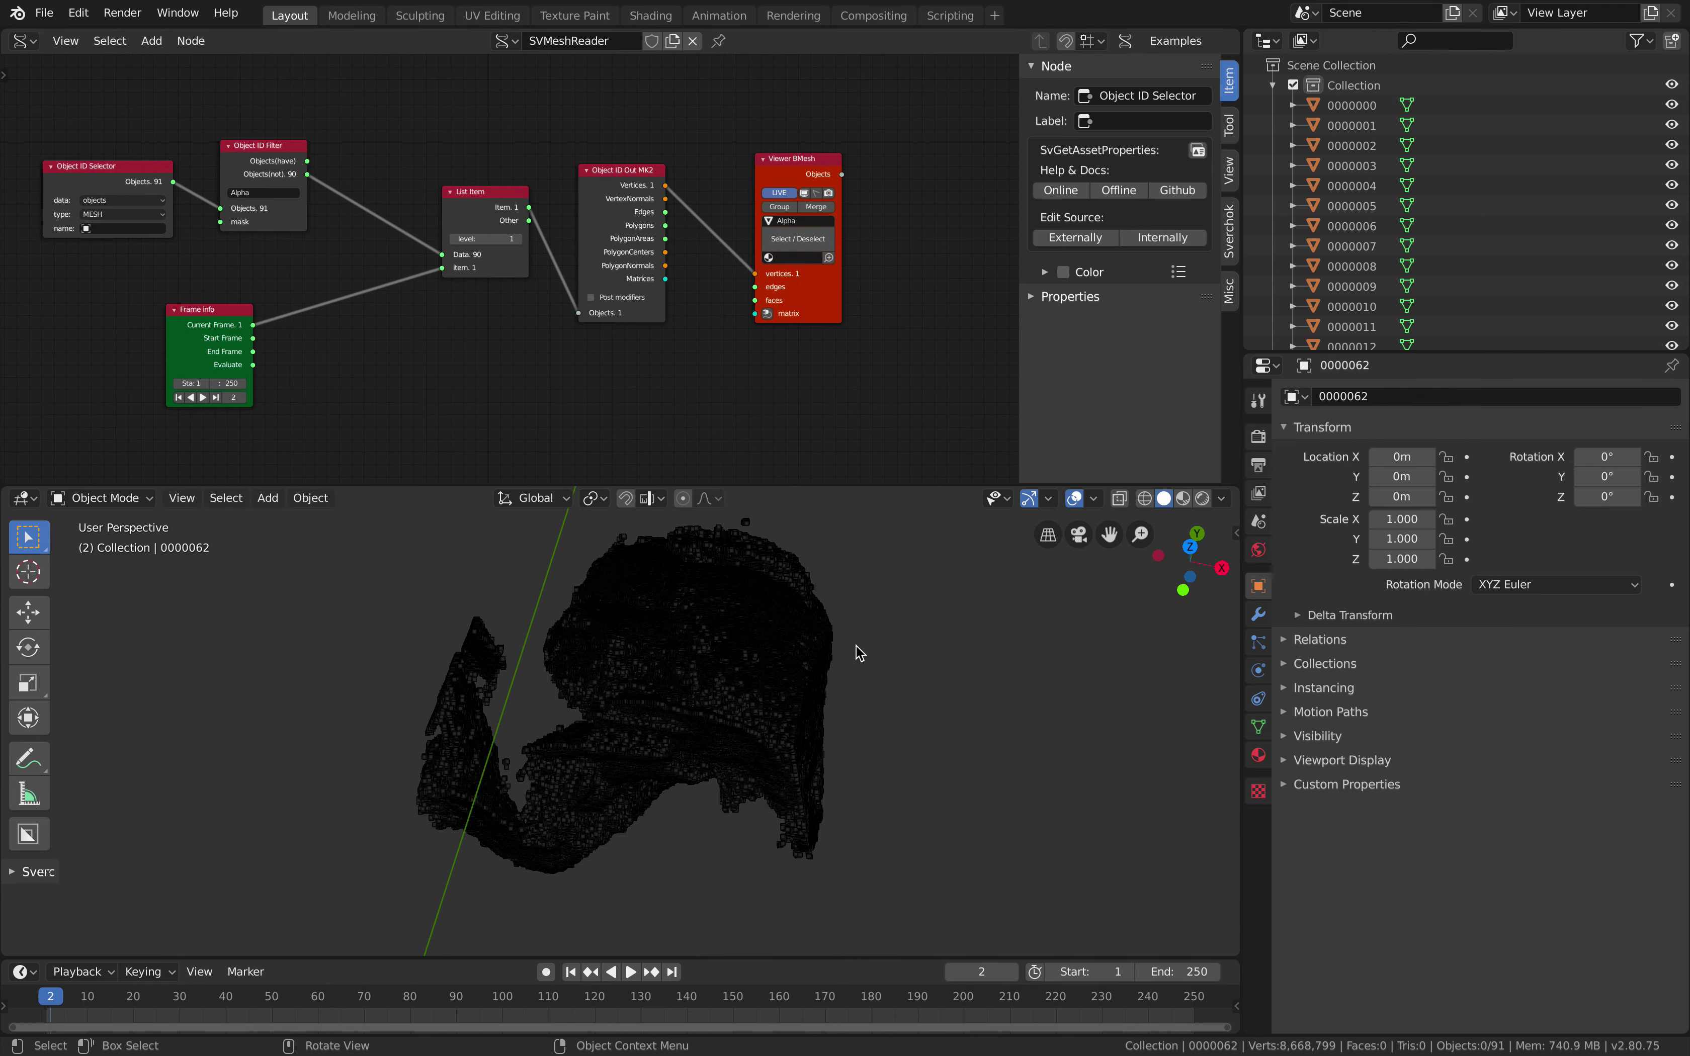
left_click(1293, 85)
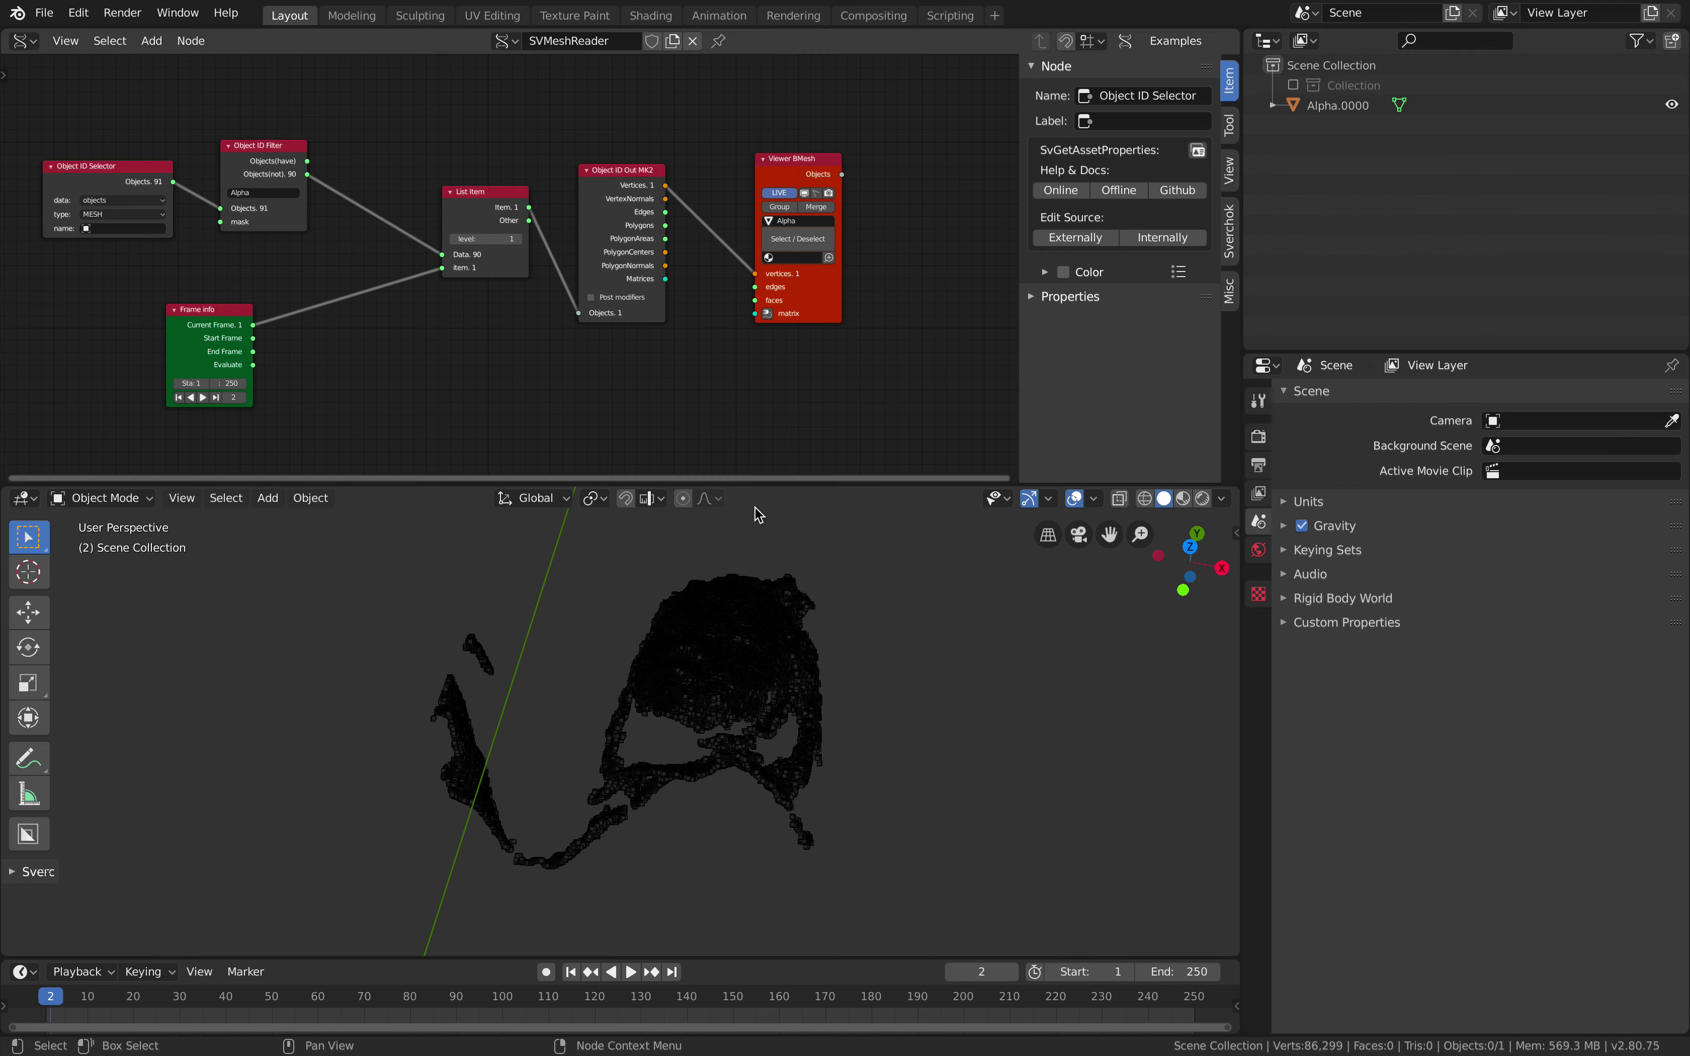
Step through the point cloud frames, play the animation from the first frame, and scrub along the timeline
middle_click_drag(824, 647, 872, 661)
key("Right")
key("Right")
key("Right")
key("Right")
key("Right")
key("Right")
key("Right")
key("Right")
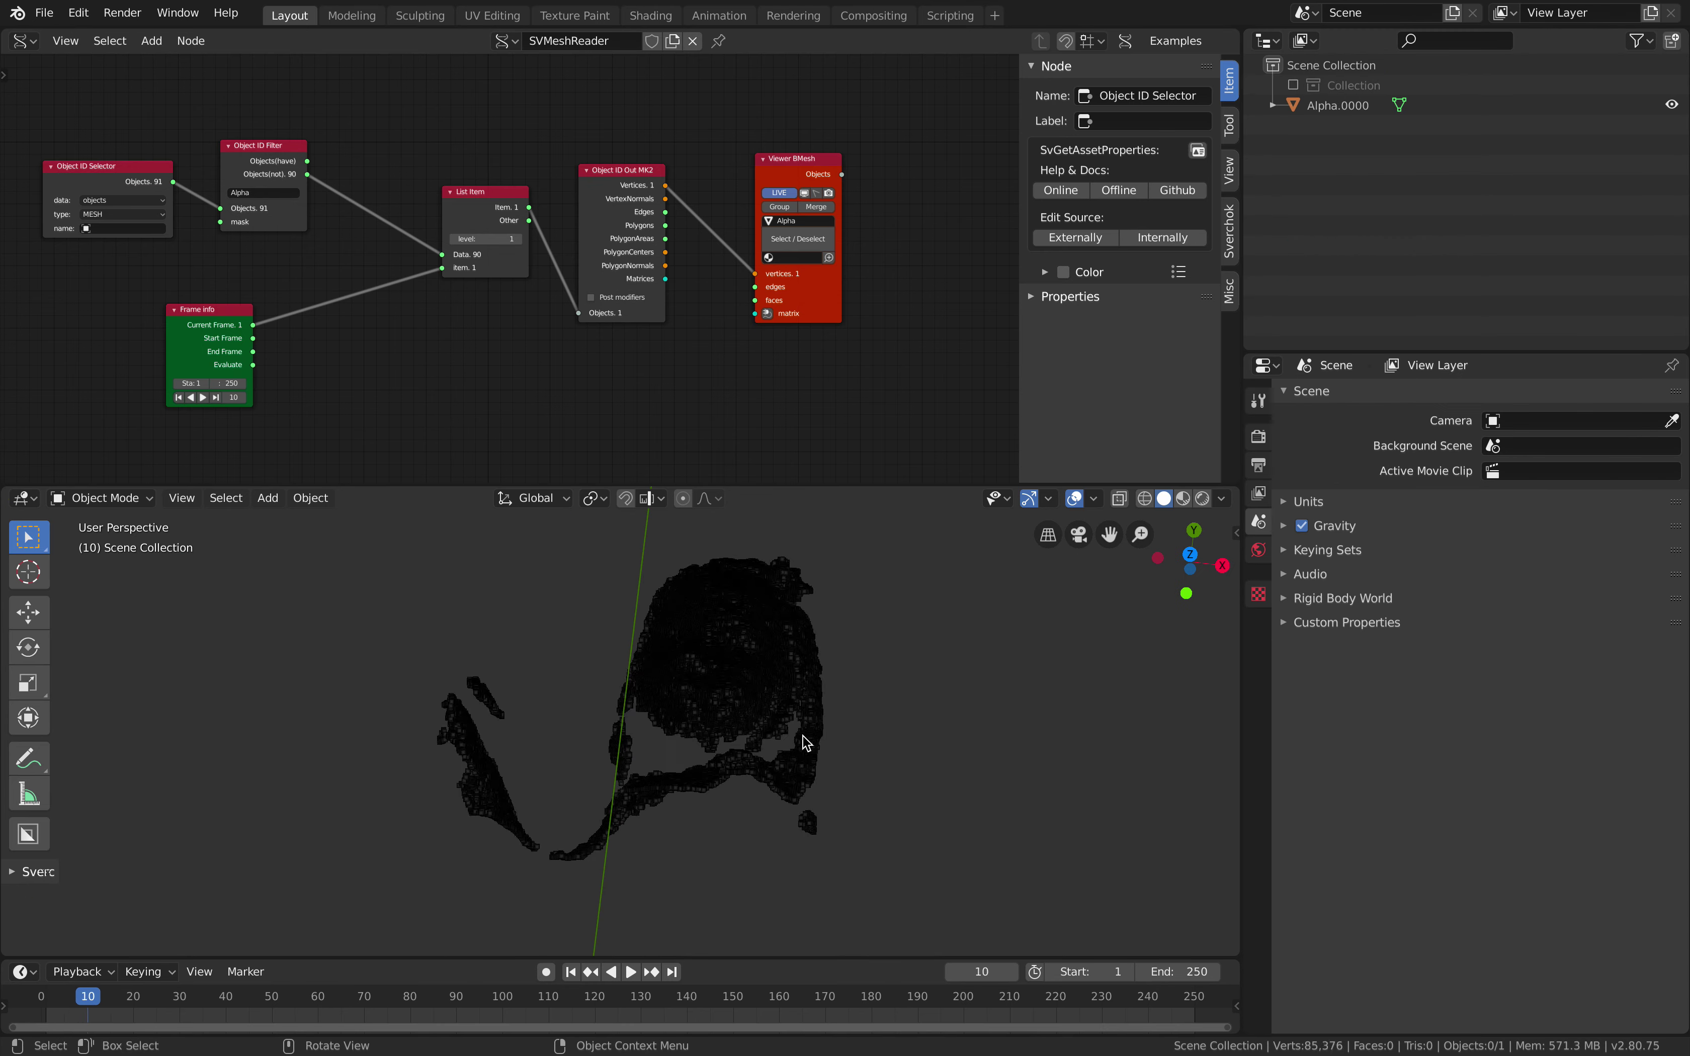
left_click(573, 972)
left_click(629, 972)
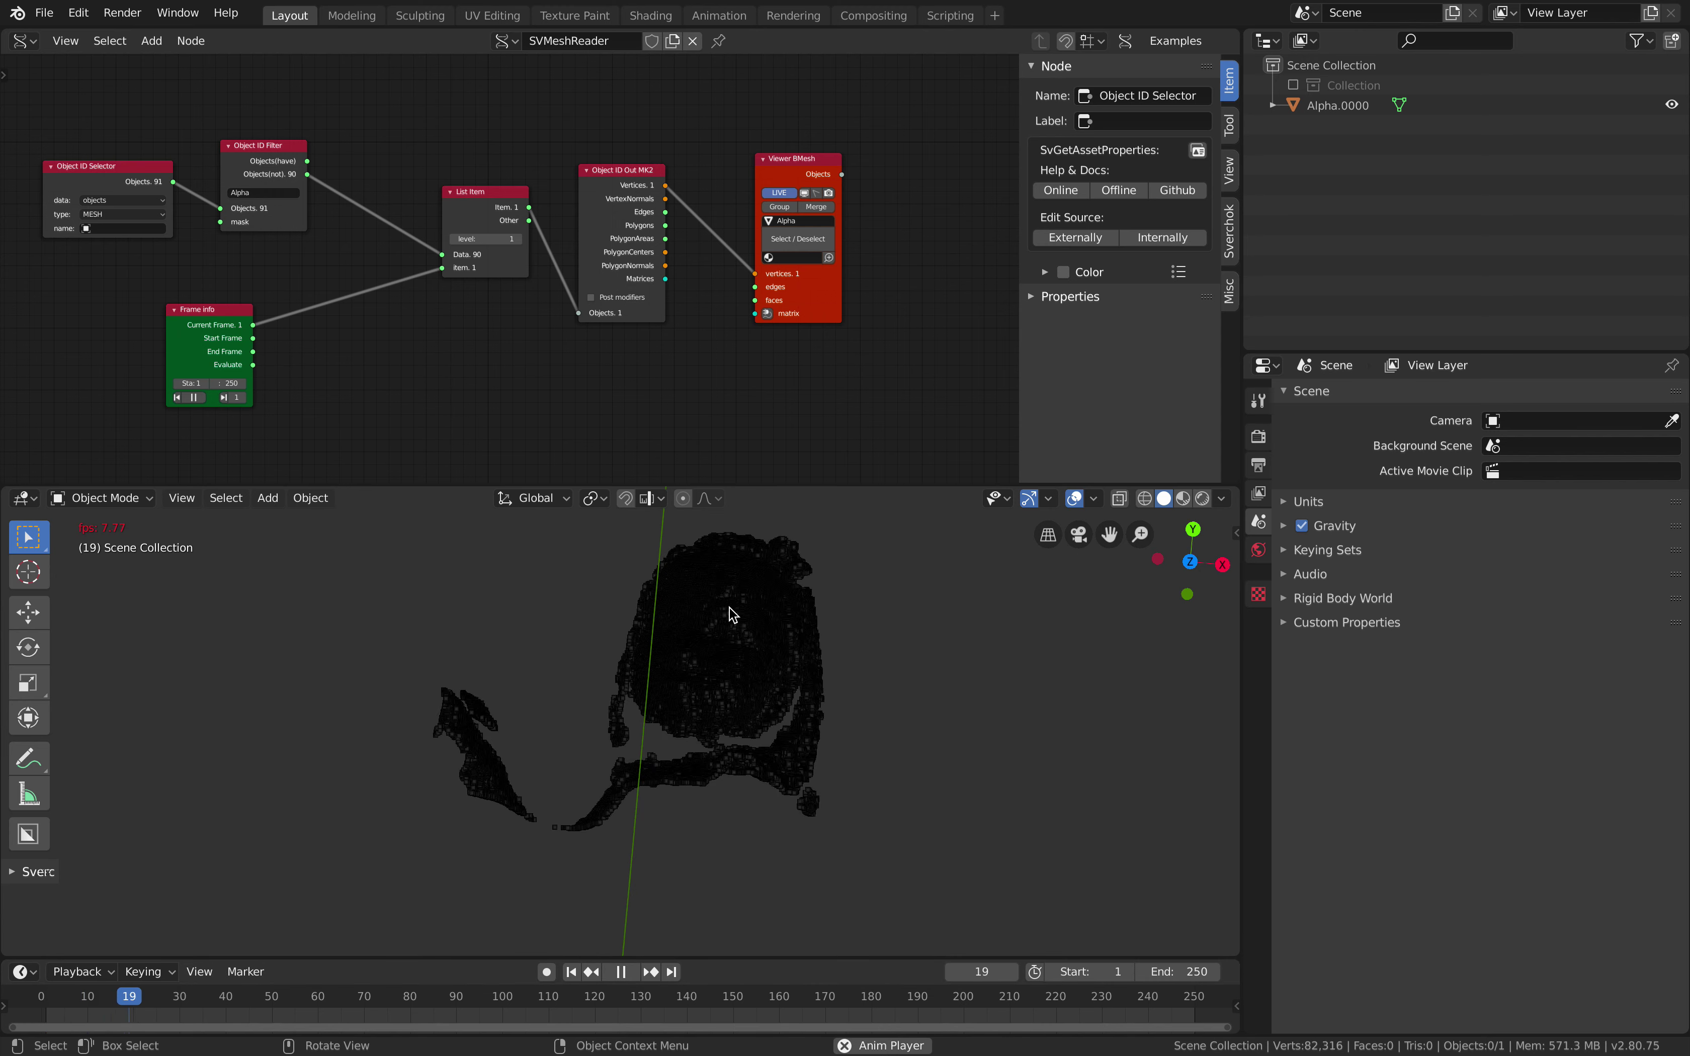
left_click_drag(290, 994, 600, 998)
left_click_drag(428, 1003, 177, 984)
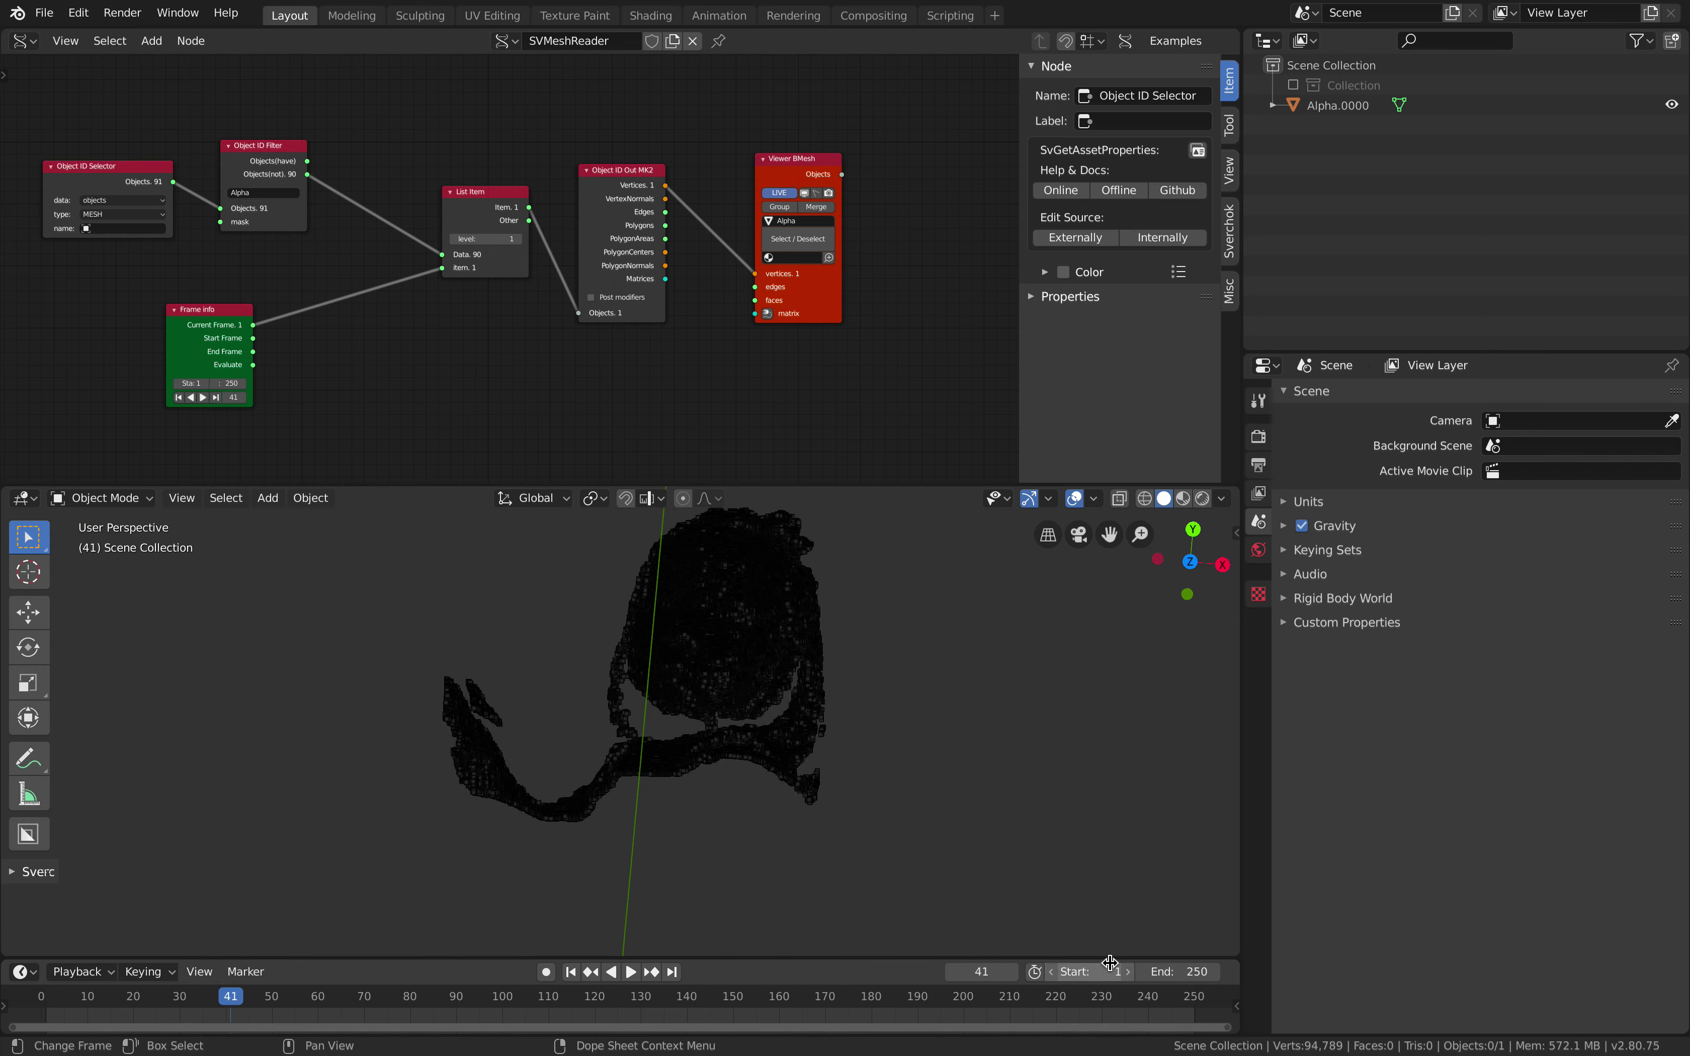
Set the scene's end frame to 80
left_click(1154, 971)
type("80")
key("Return")
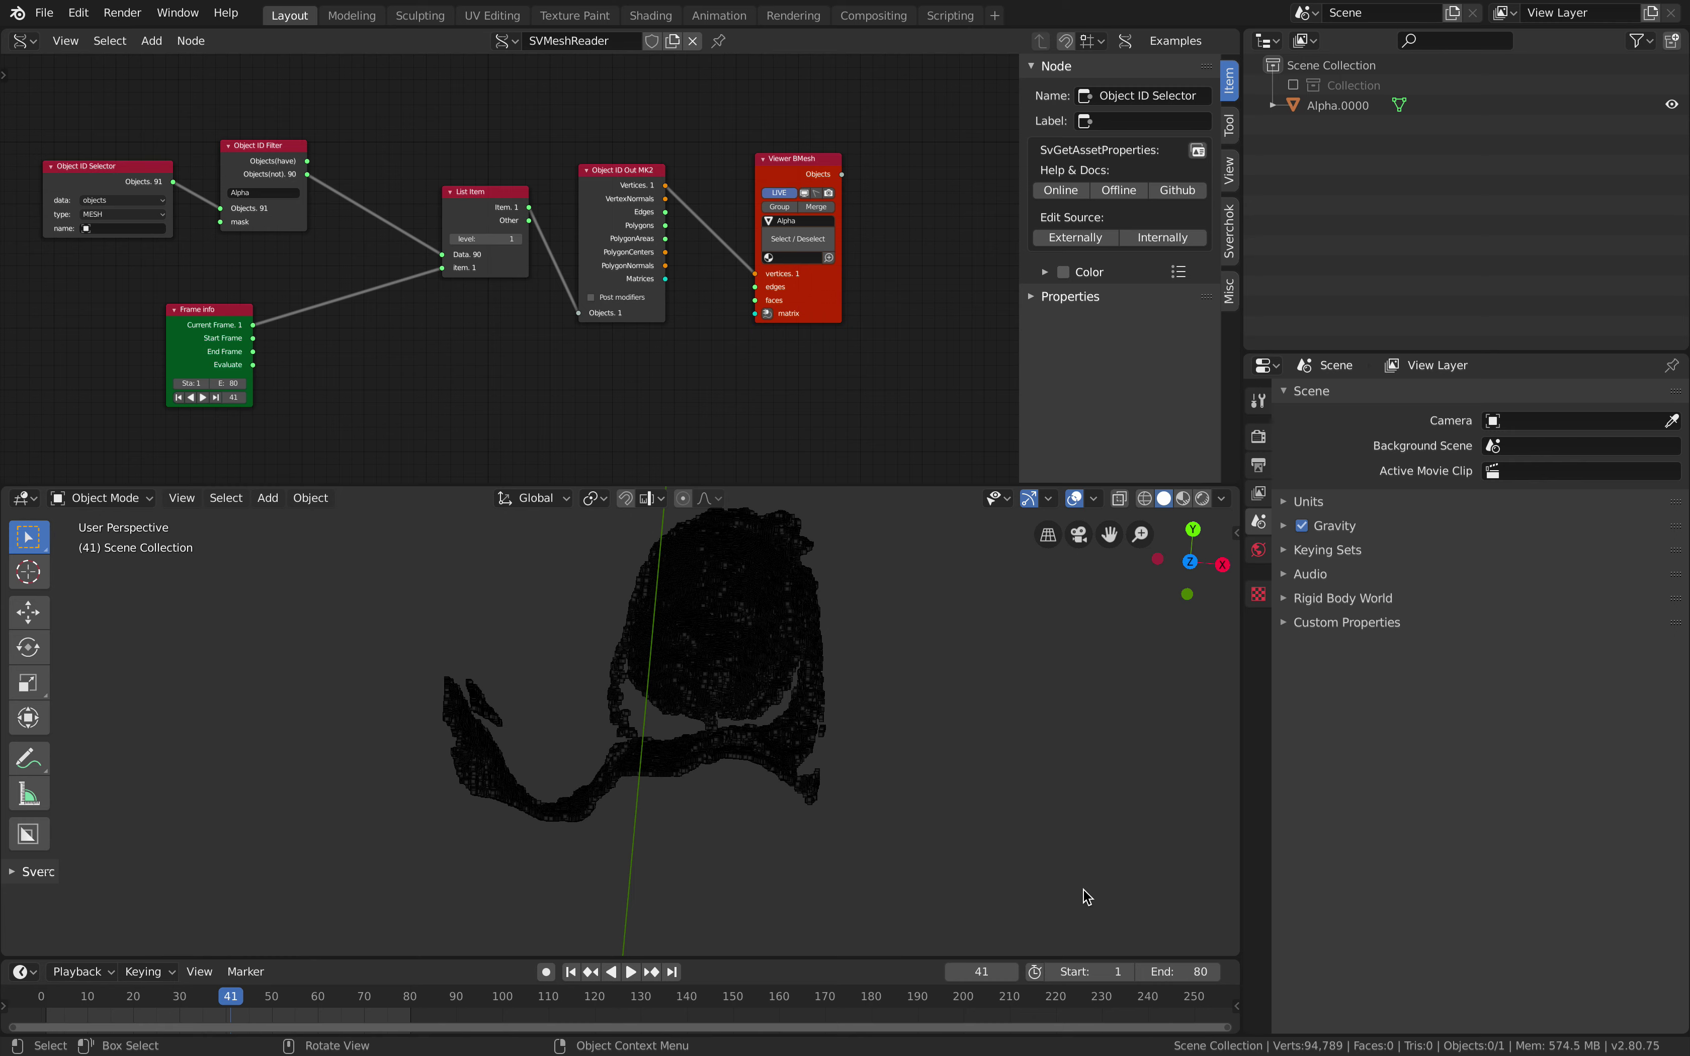
Play the shortened animation from frame 1, inspect the point cloud from several angles, then stop and return to frame 1
left_click(571, 972)
left_click(631, 972)
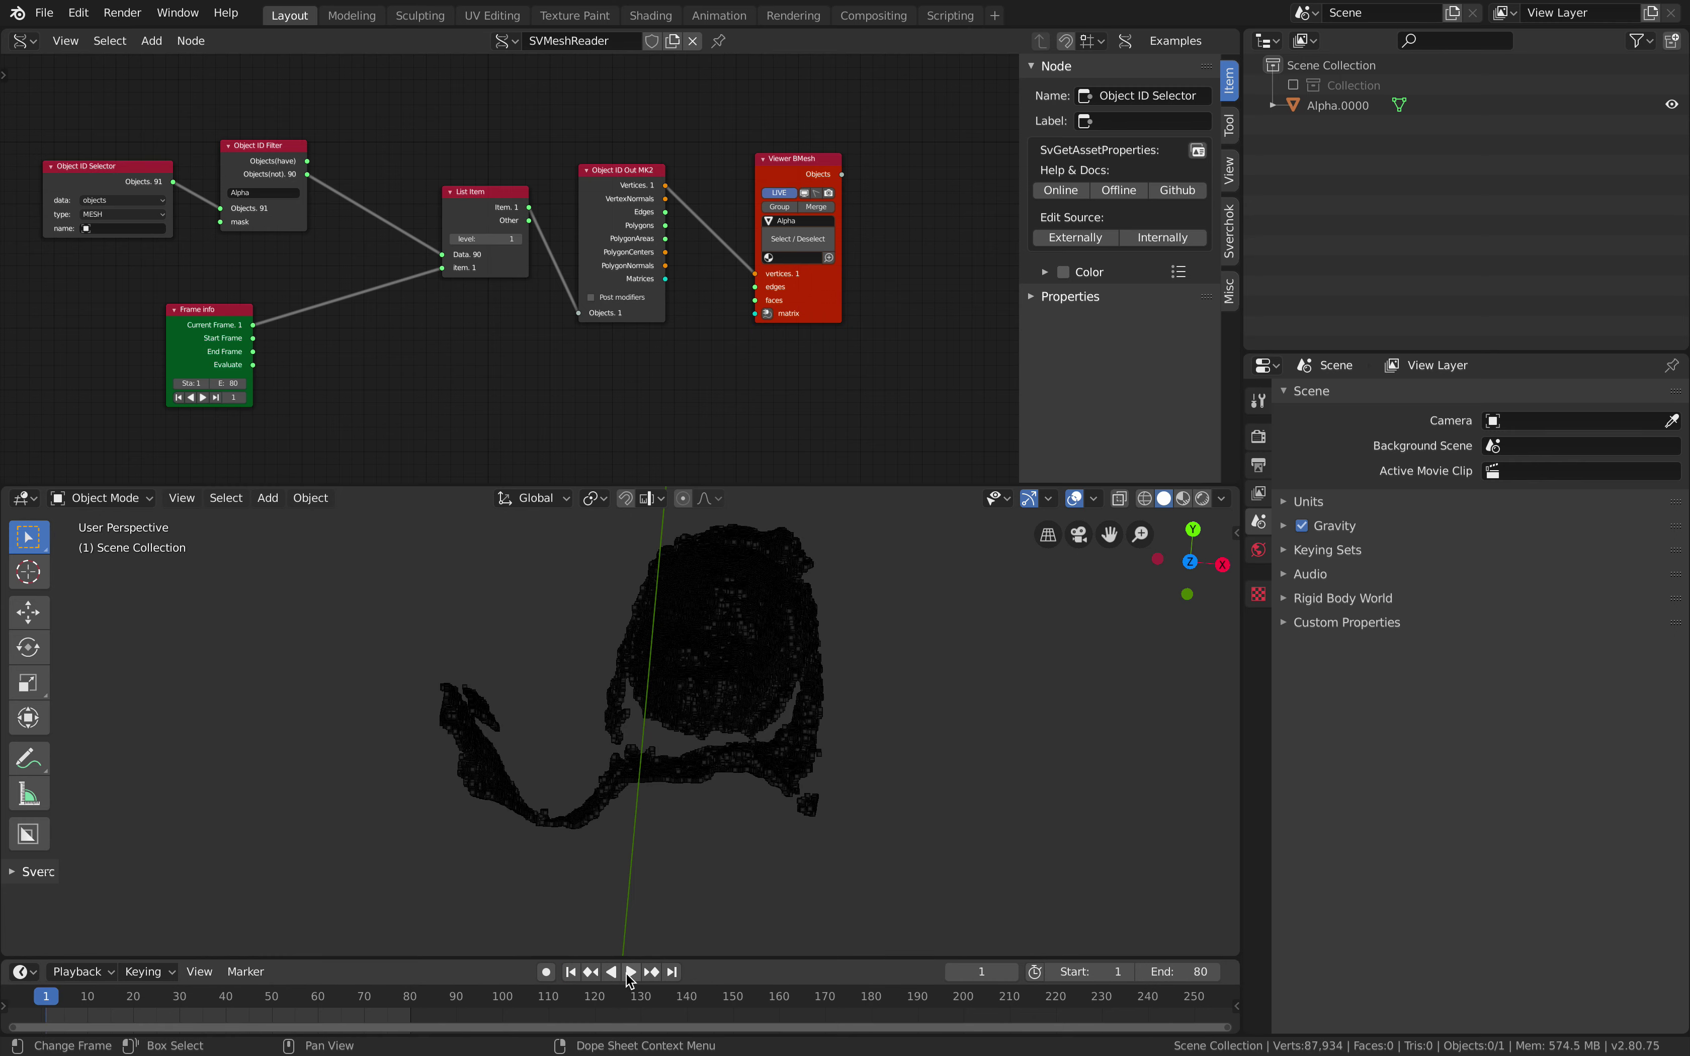
middle_click_drag(823, 763, 843, 789, "shift")
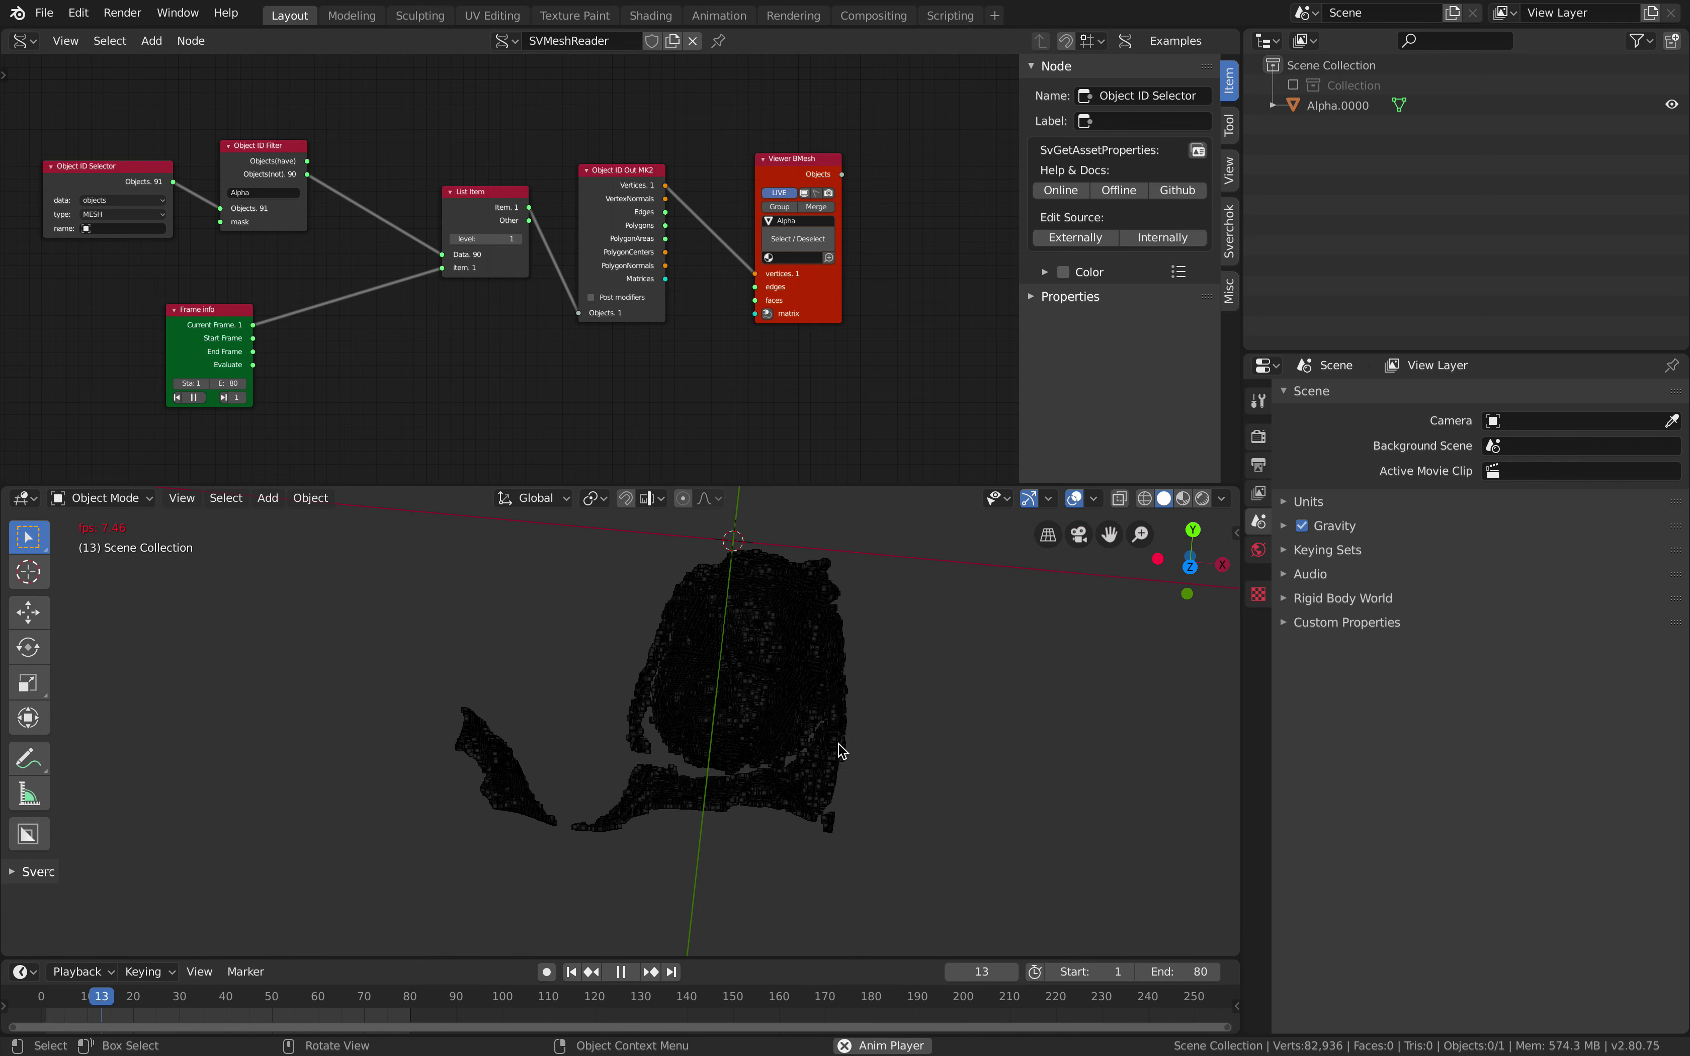
middle_click_drag(818, 711, 741, 876)
middle_click_drag(809, 835, 635, 949)
scroll(807, 828, "down", 3)
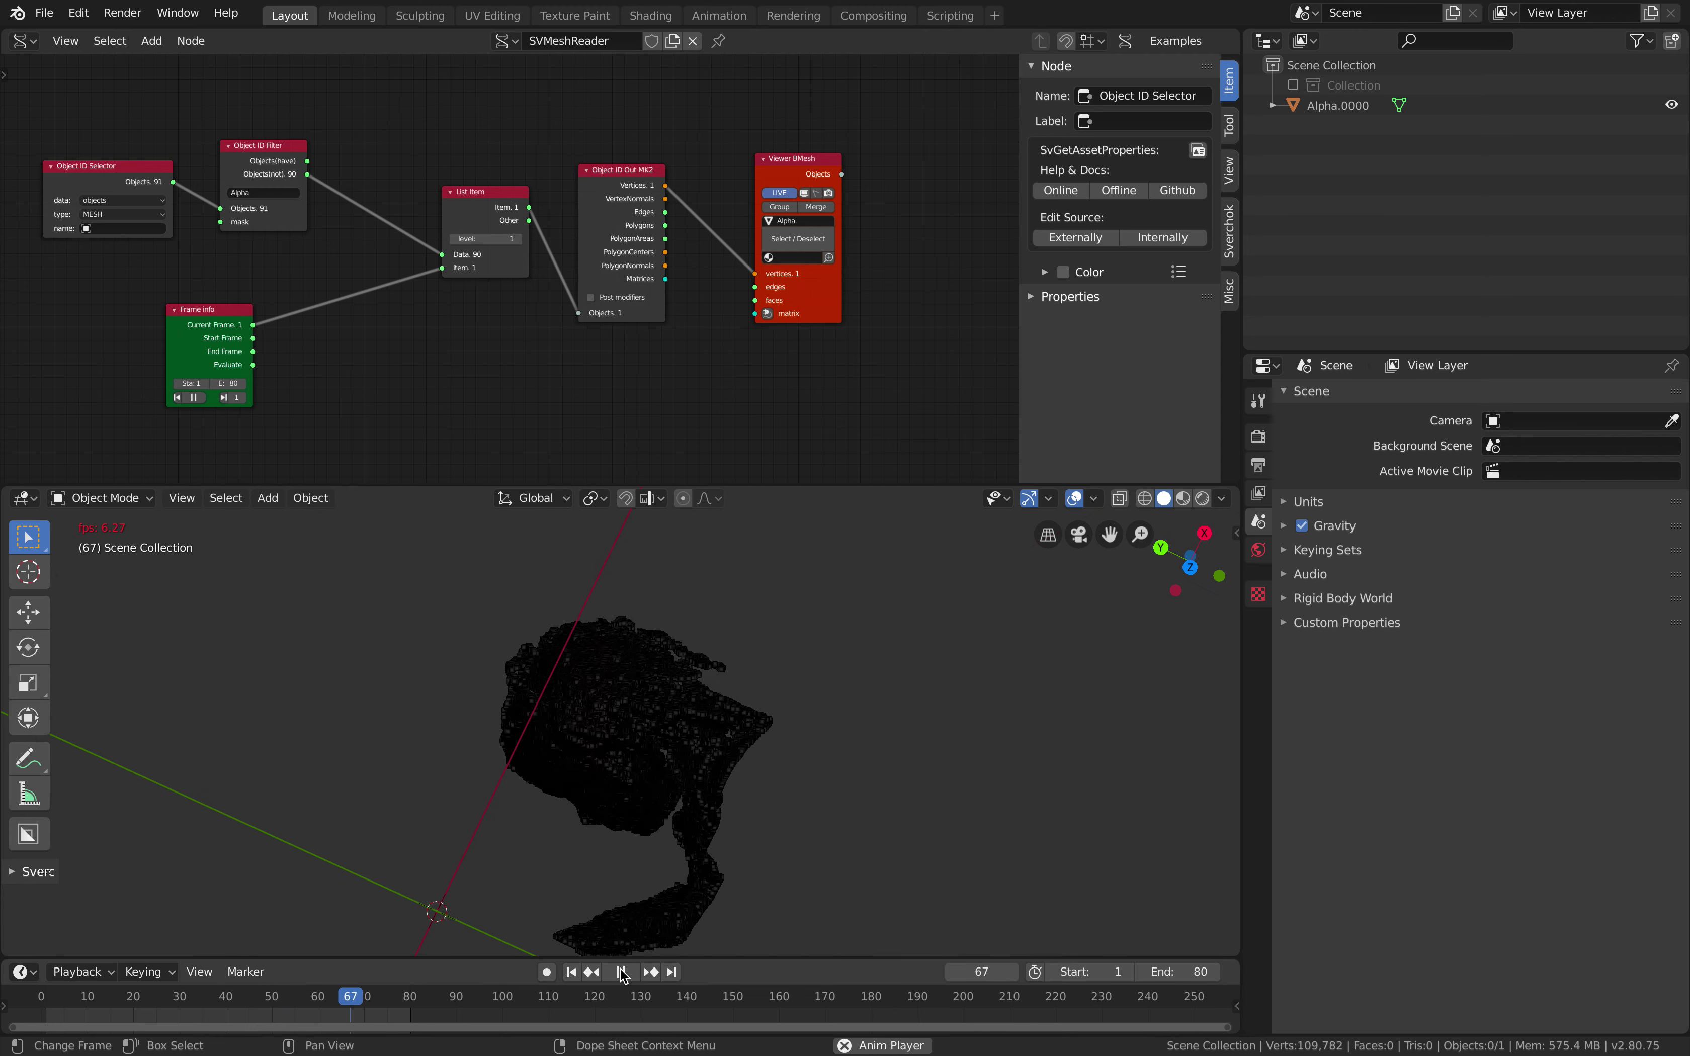
left_click(620, 970)
middle_click_drag(822, 810, 959, 754)
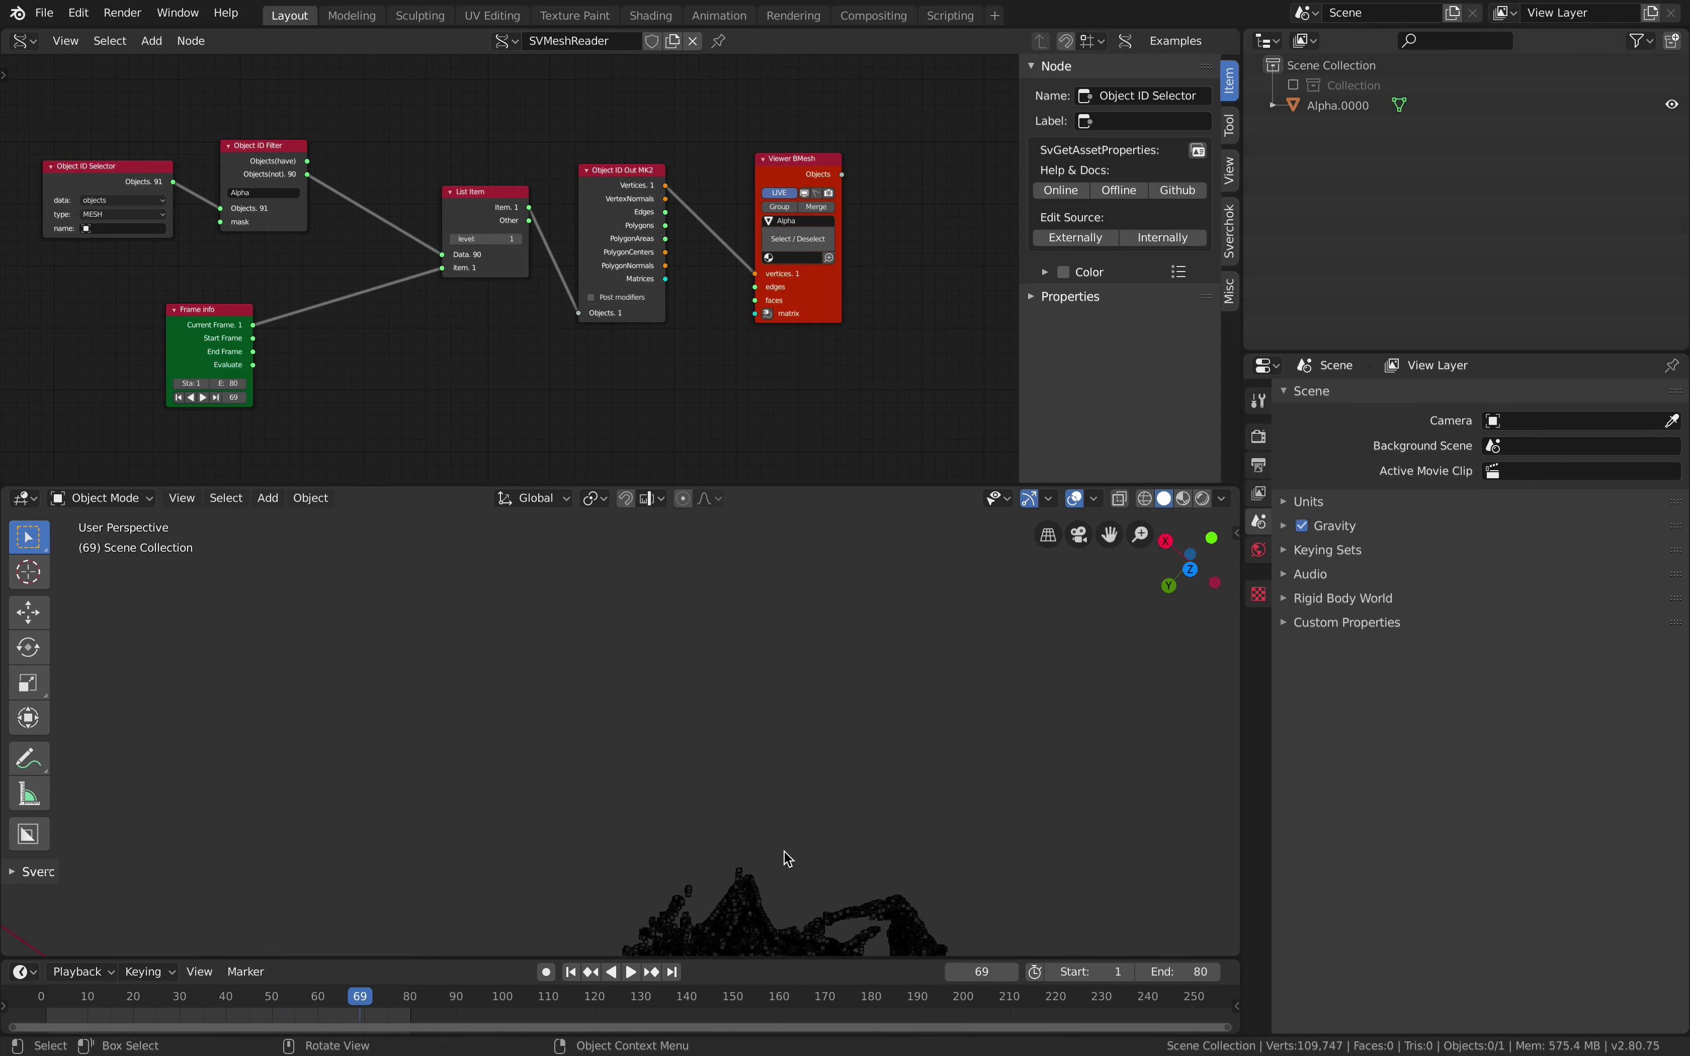
left_click(570, 972)
middle_click_drag(686, 895, 725, 761)
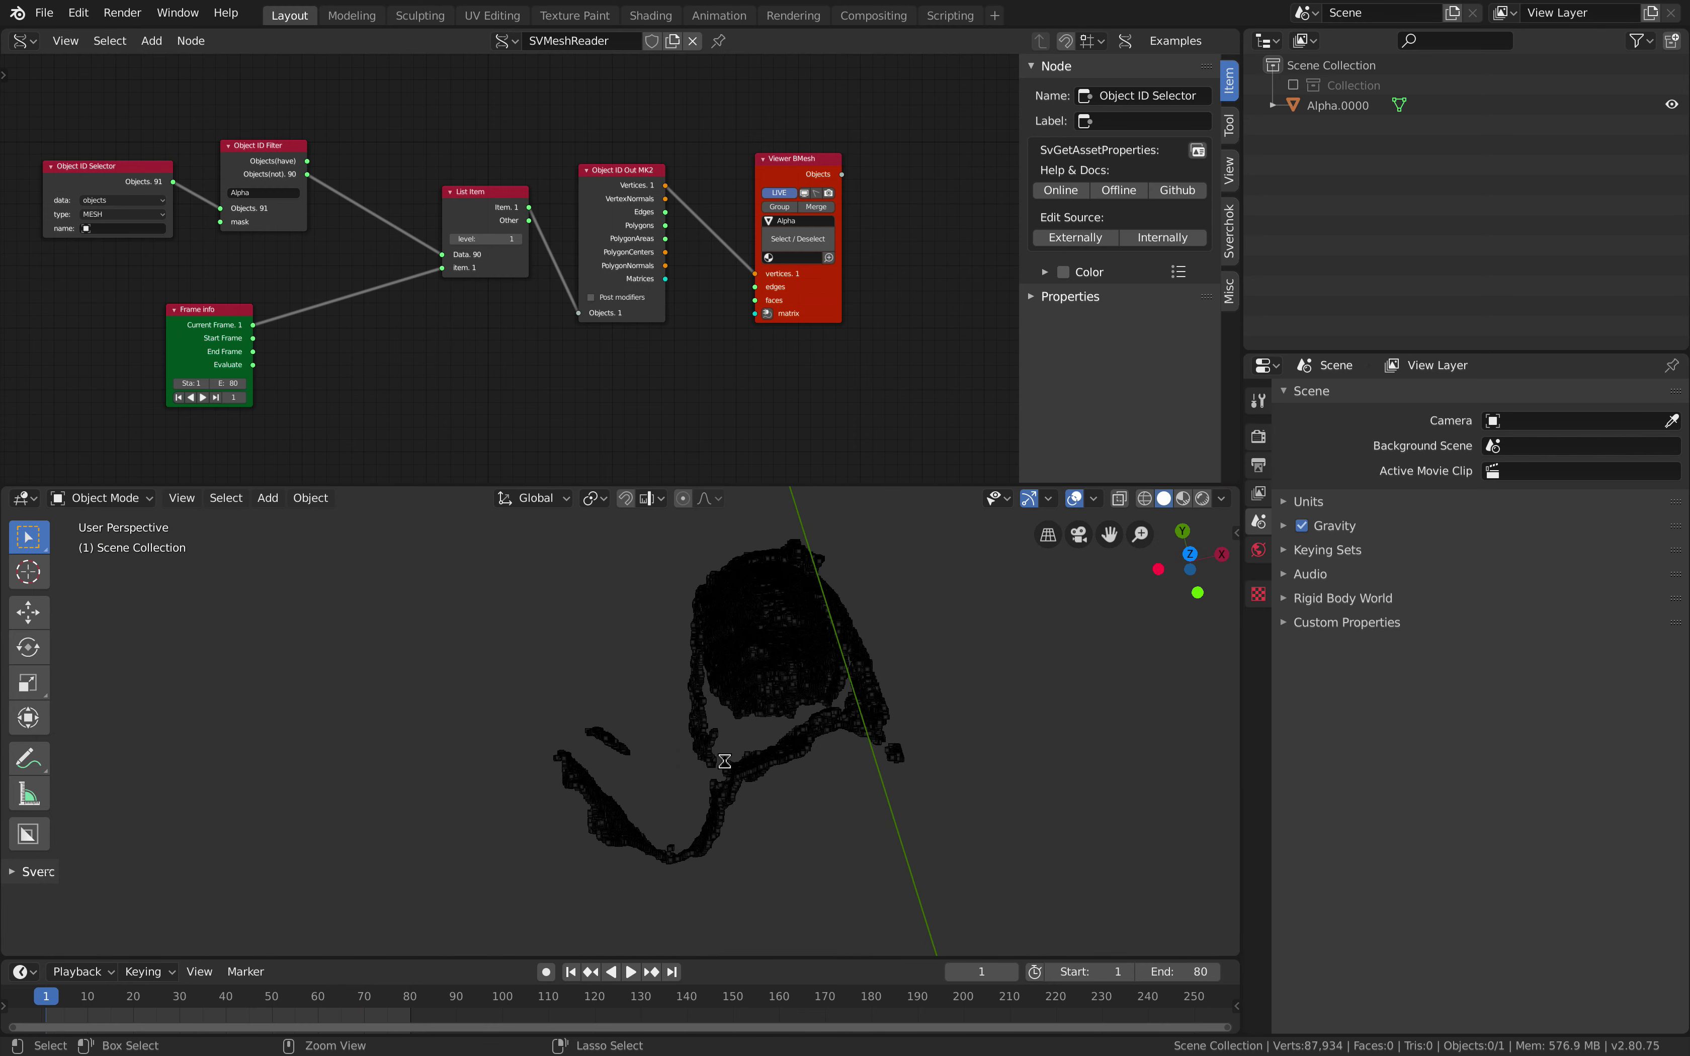
Select the Alpha.0000 mesh, save the file, and export it to Alembic as bigpointcloud_001.abc with Selected Objects Only enabled
left_click(750, 629)
left_click(45, 14)
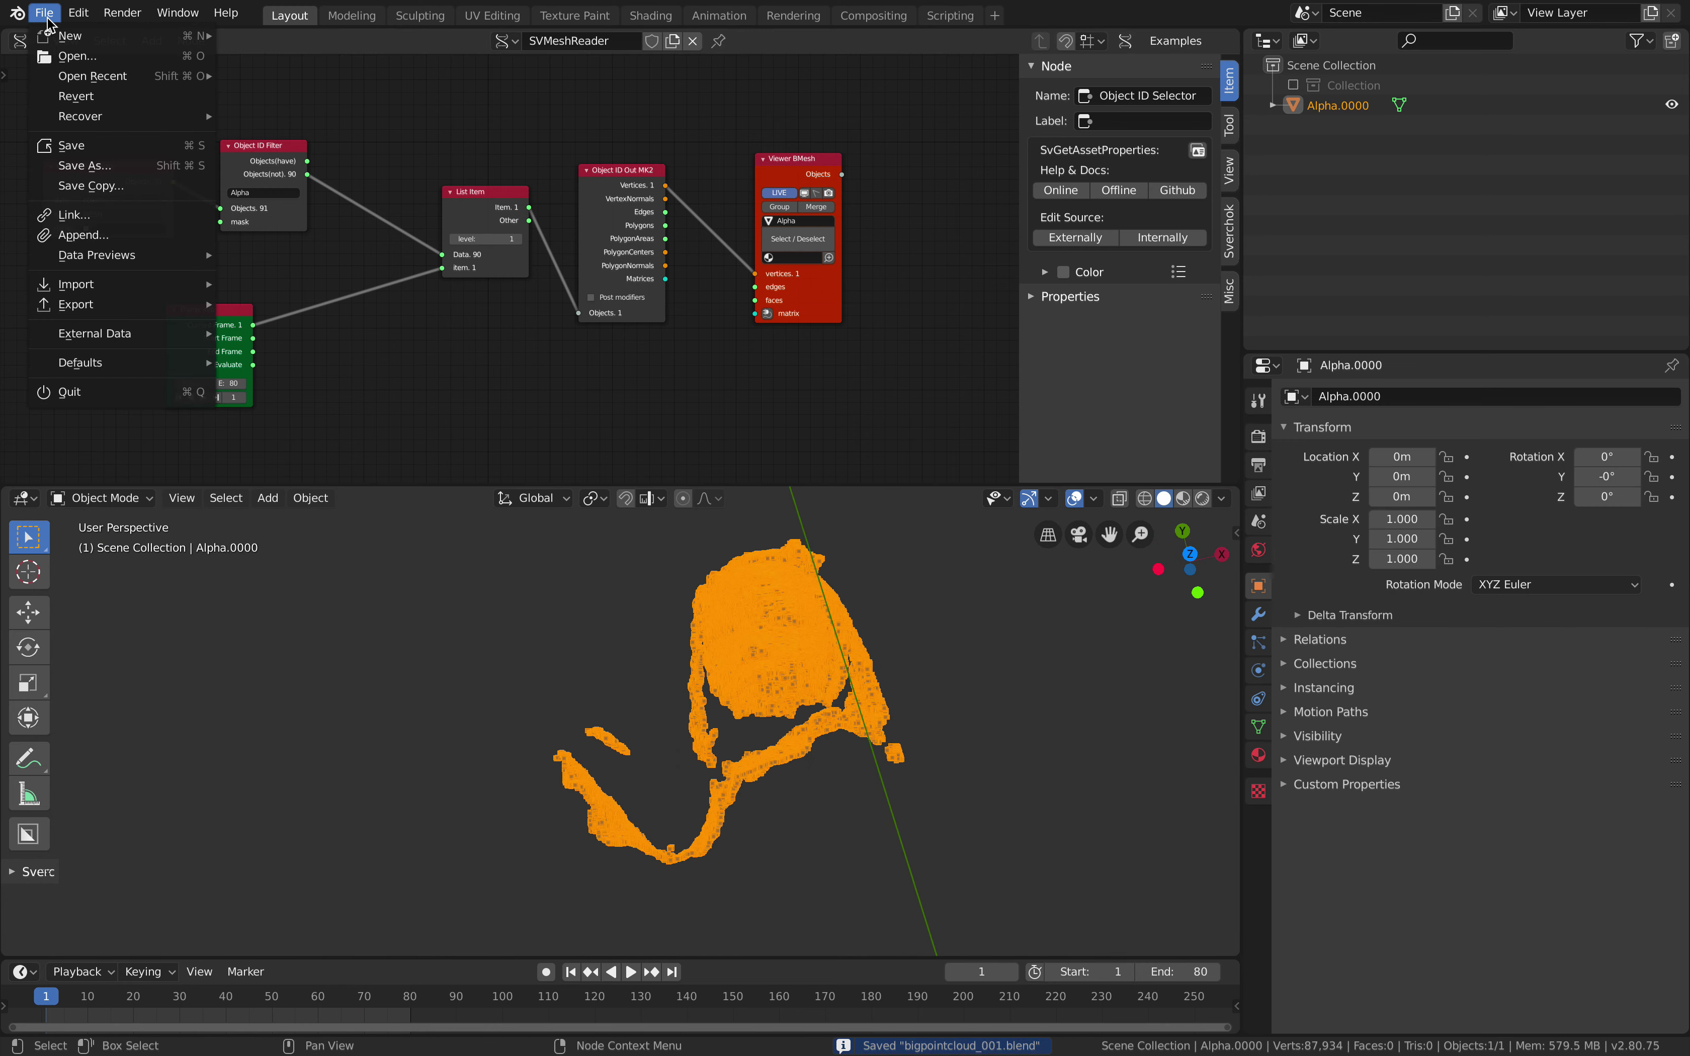
mouse_move(90, 304)
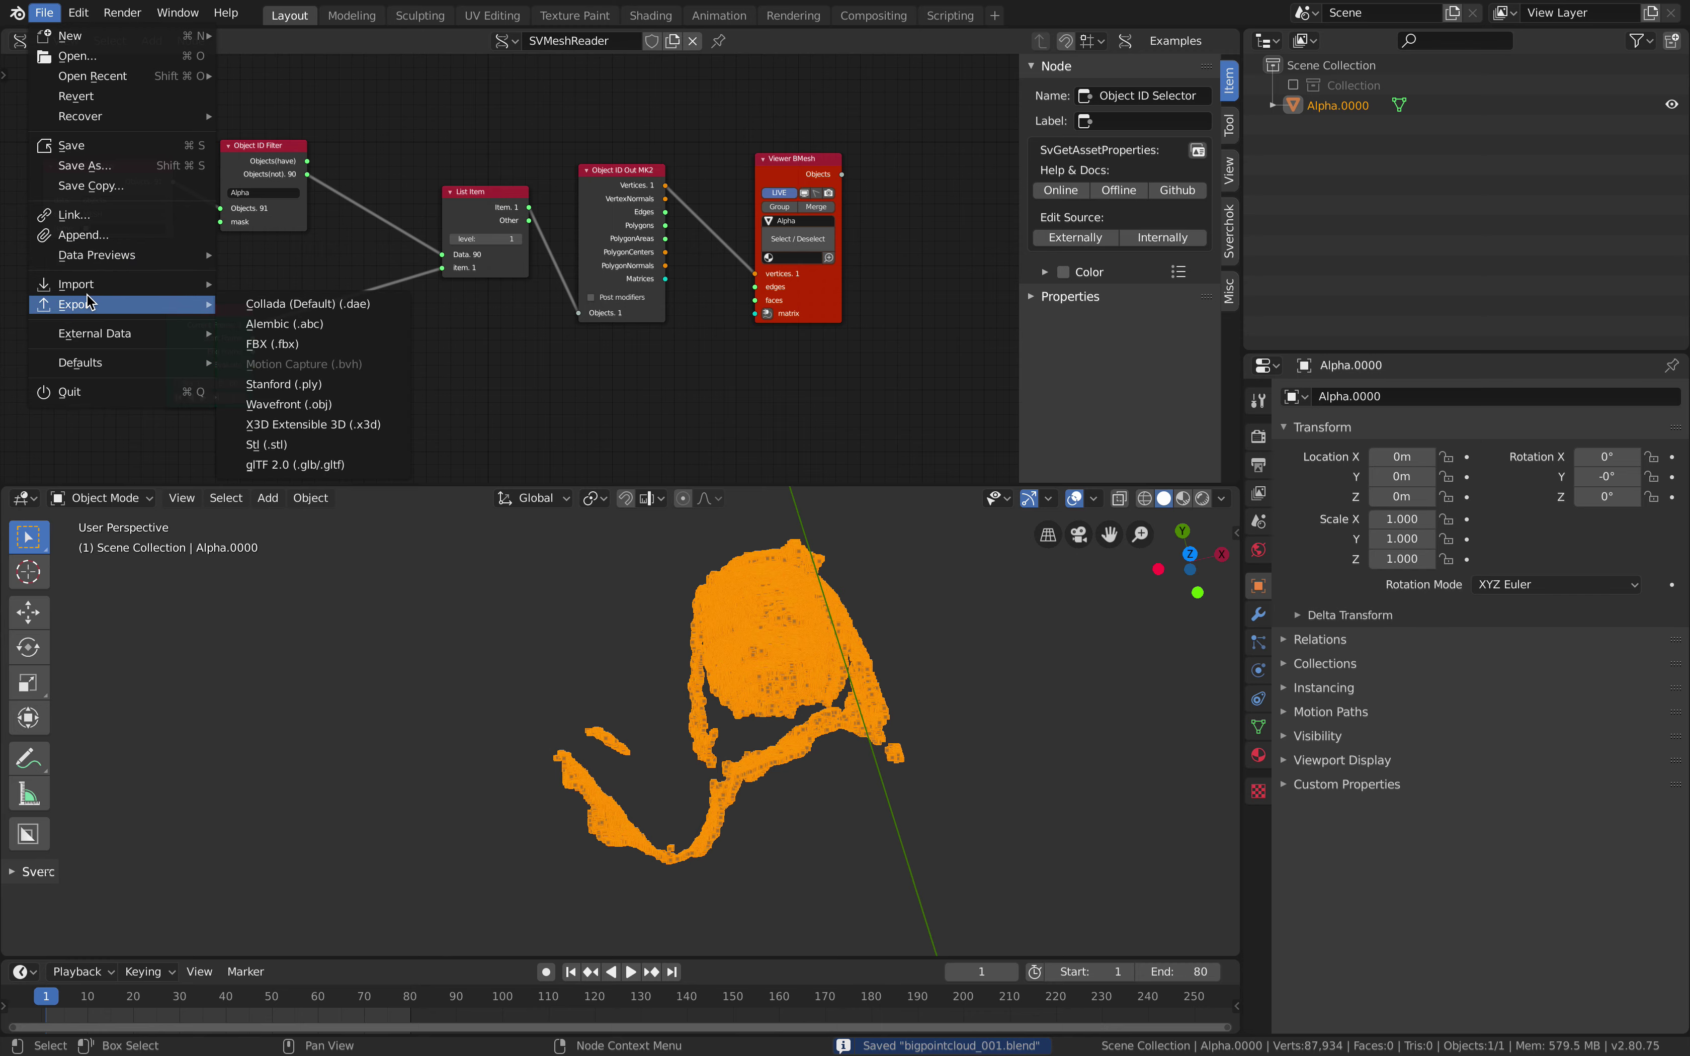
left_click(312, 326)
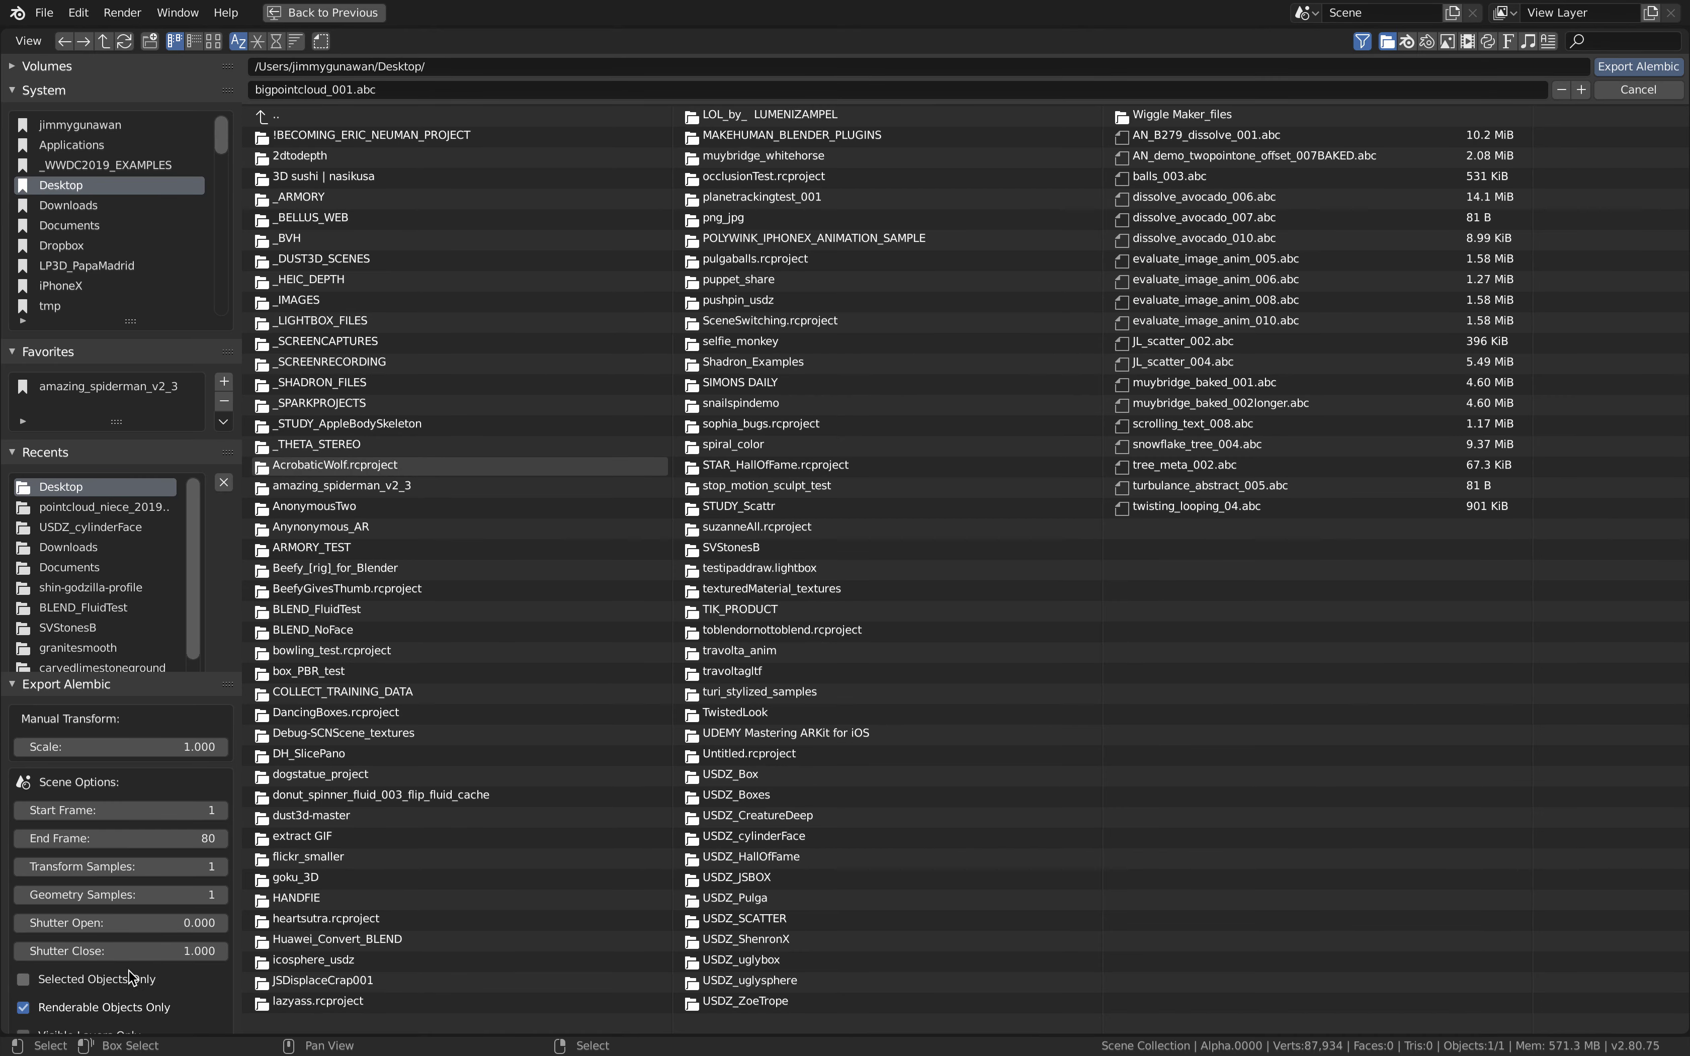
scroll(144, 972, "down", 3)
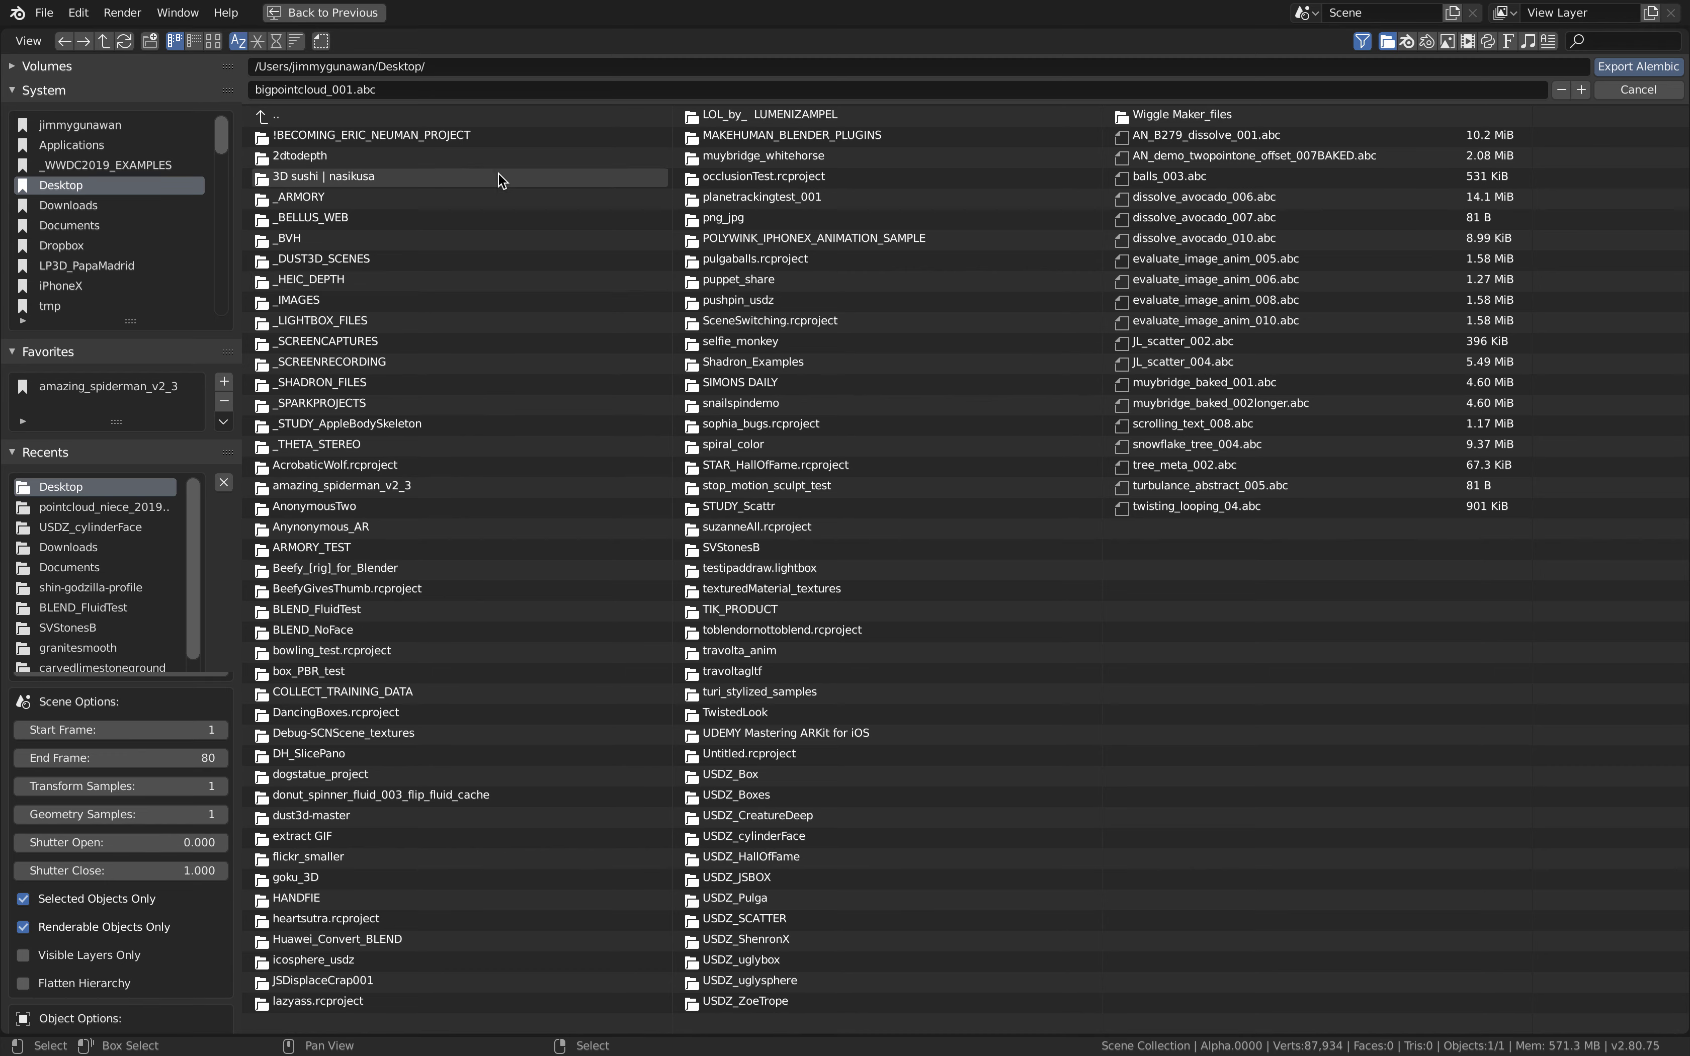
left_click(1638, 67)
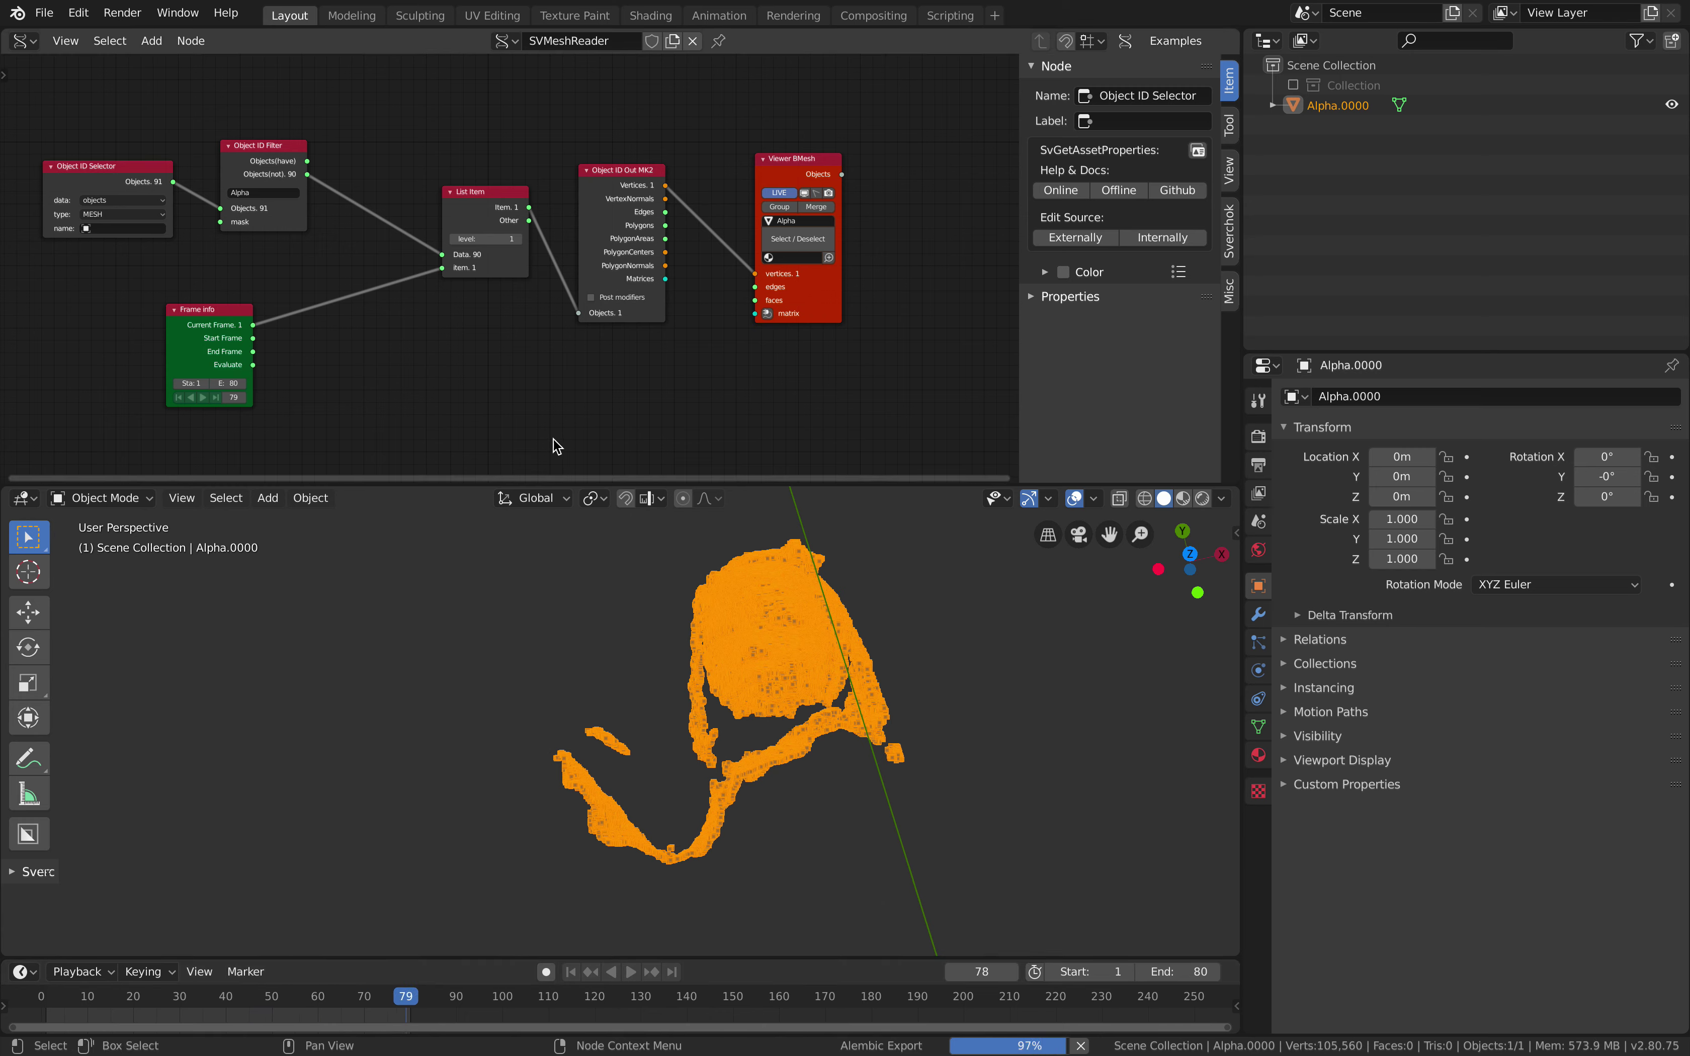
Start a new General file, discarding the unsaved changes, and delete all default objects
left_click(44, 13)
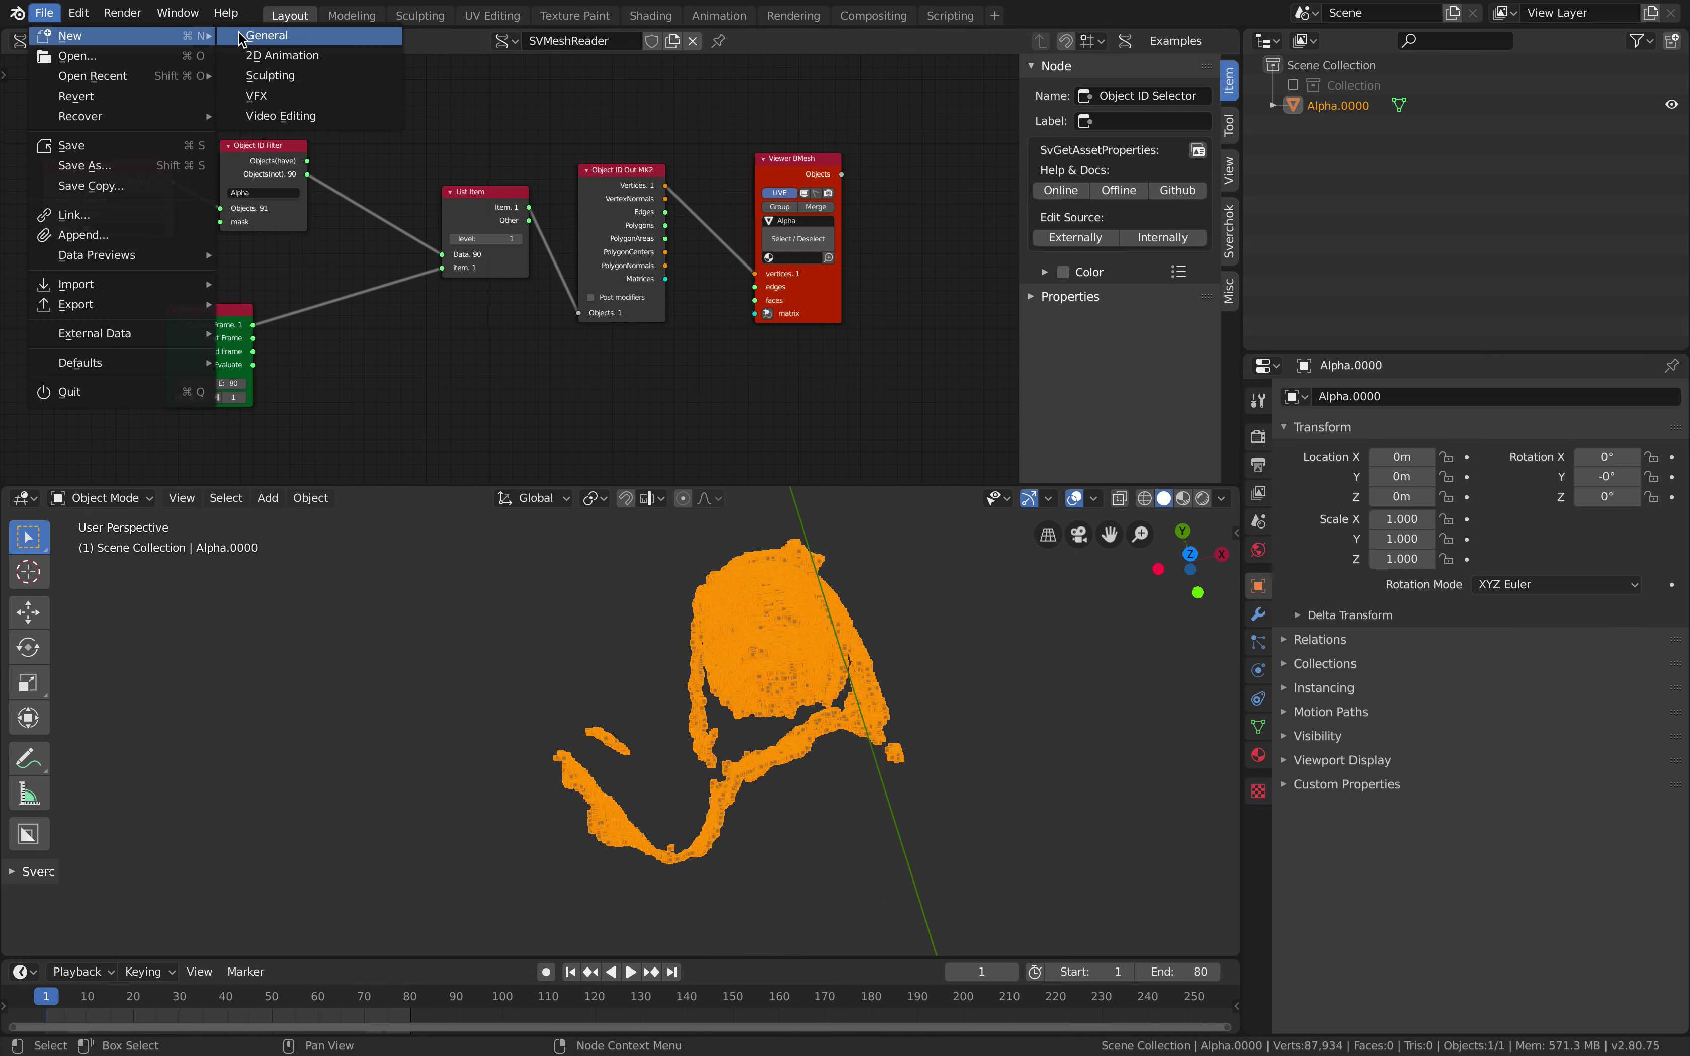
left_click(241, 36)
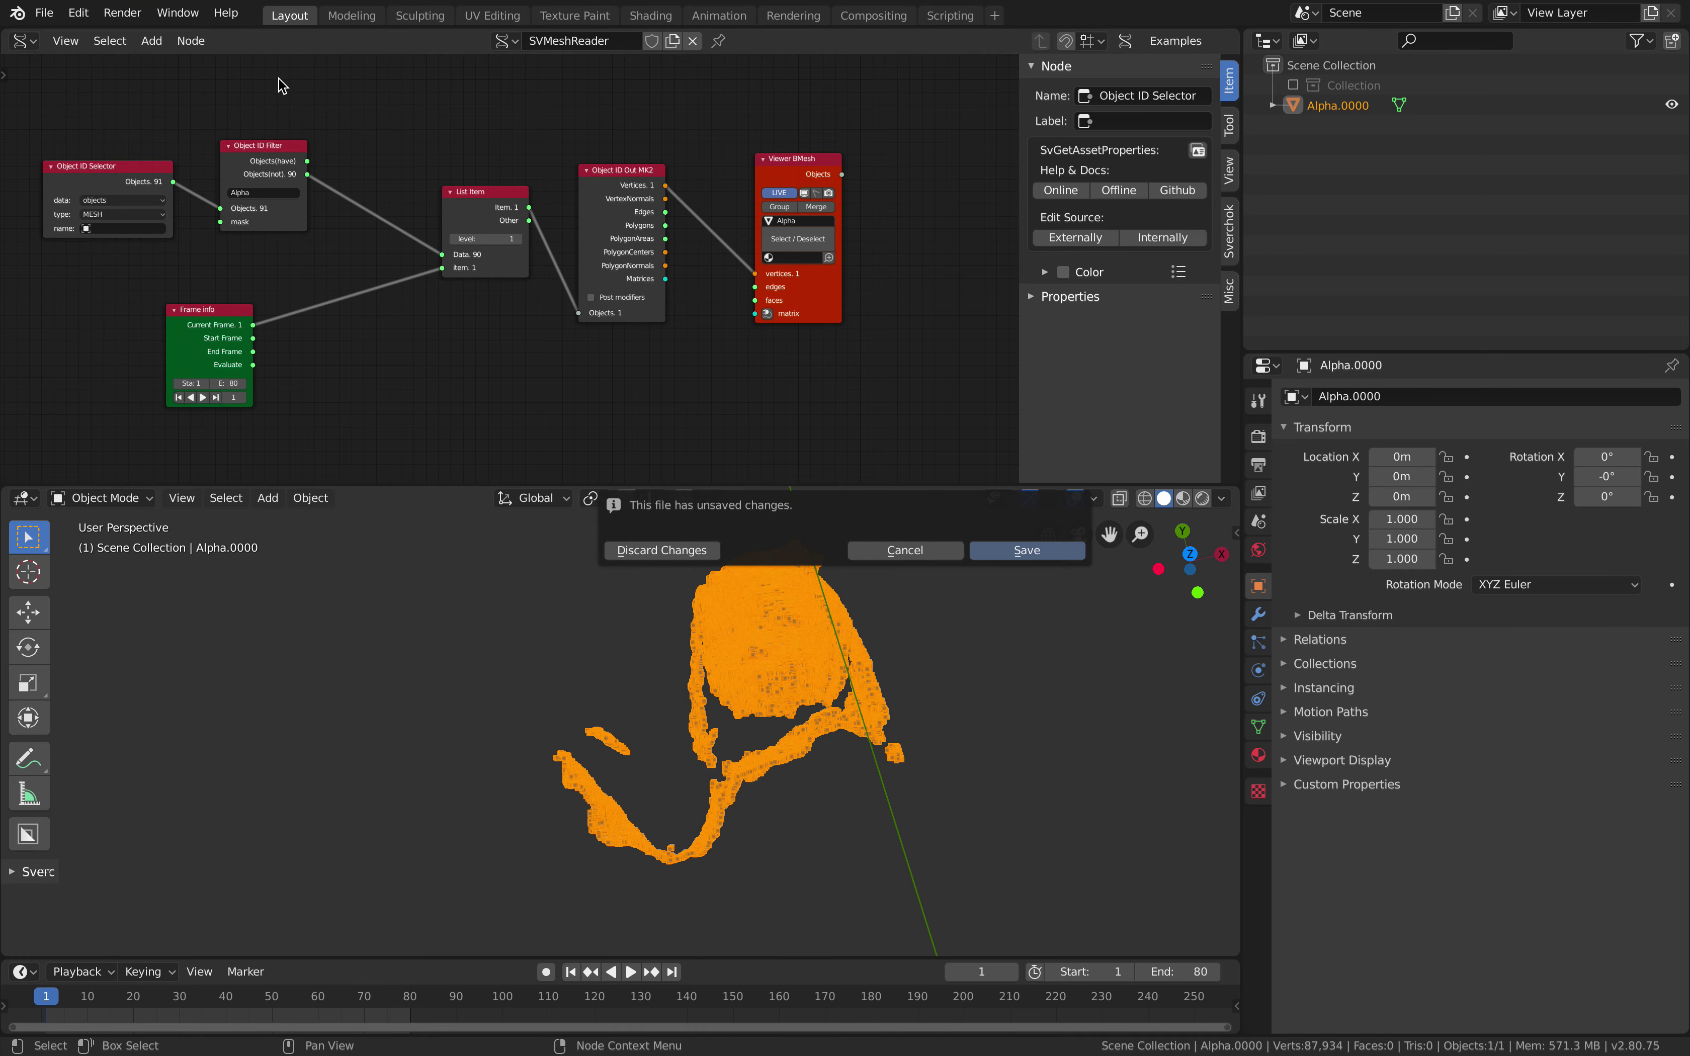
left_click(690, 551)
key("a")
key("Delete")
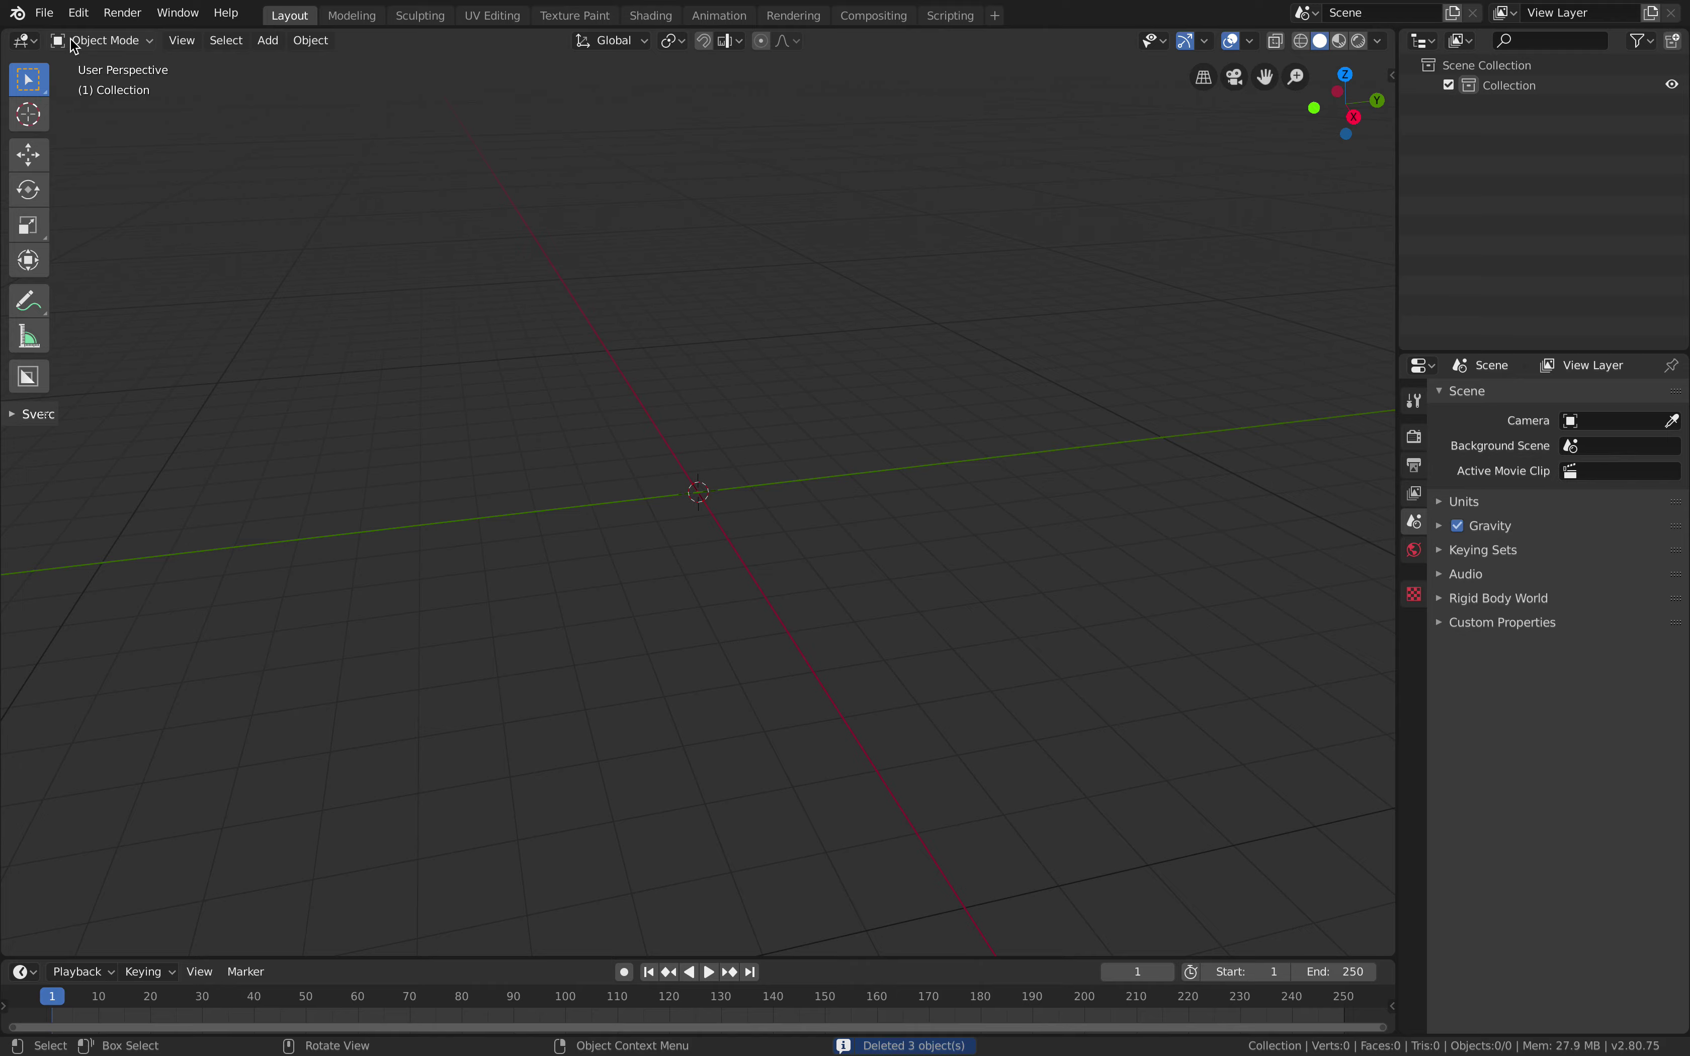
Import the Alembic file bigpointcloud_001.abc from the Desktop into the empty scene, hiding folders in the file list
left_click(44, 12)
mouse_move(140, 283)
left_click(279, 298)
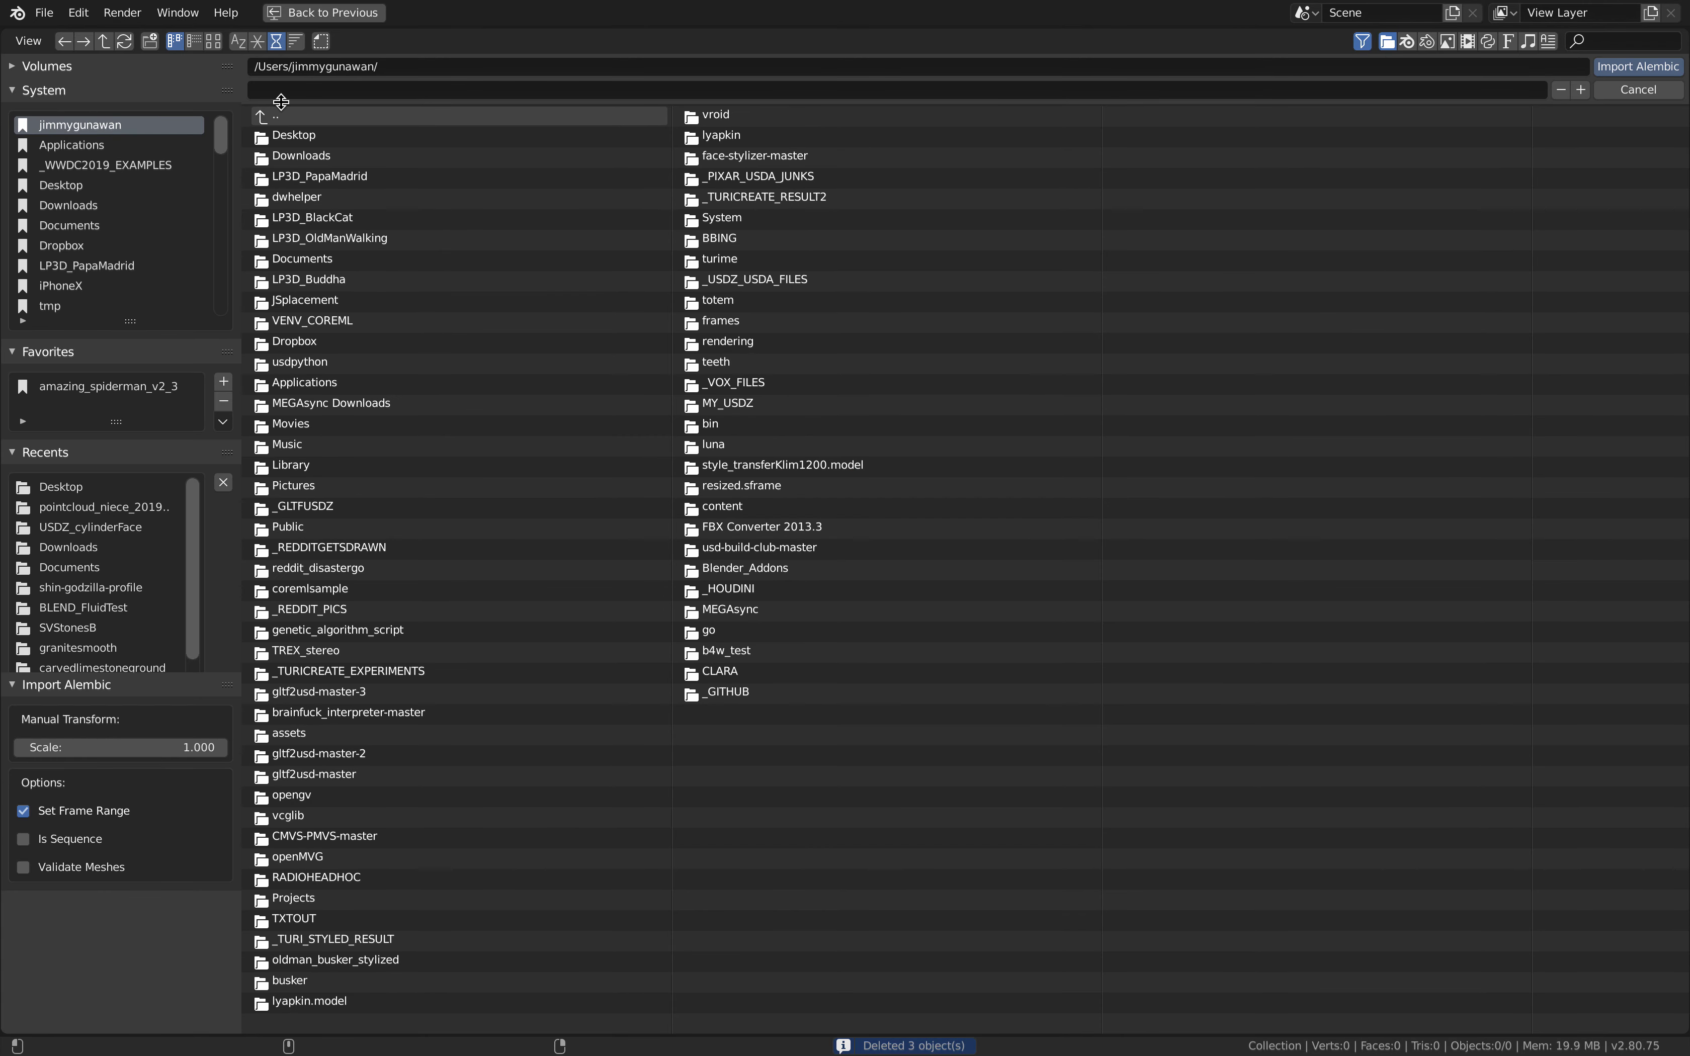
left_click(297, 136)
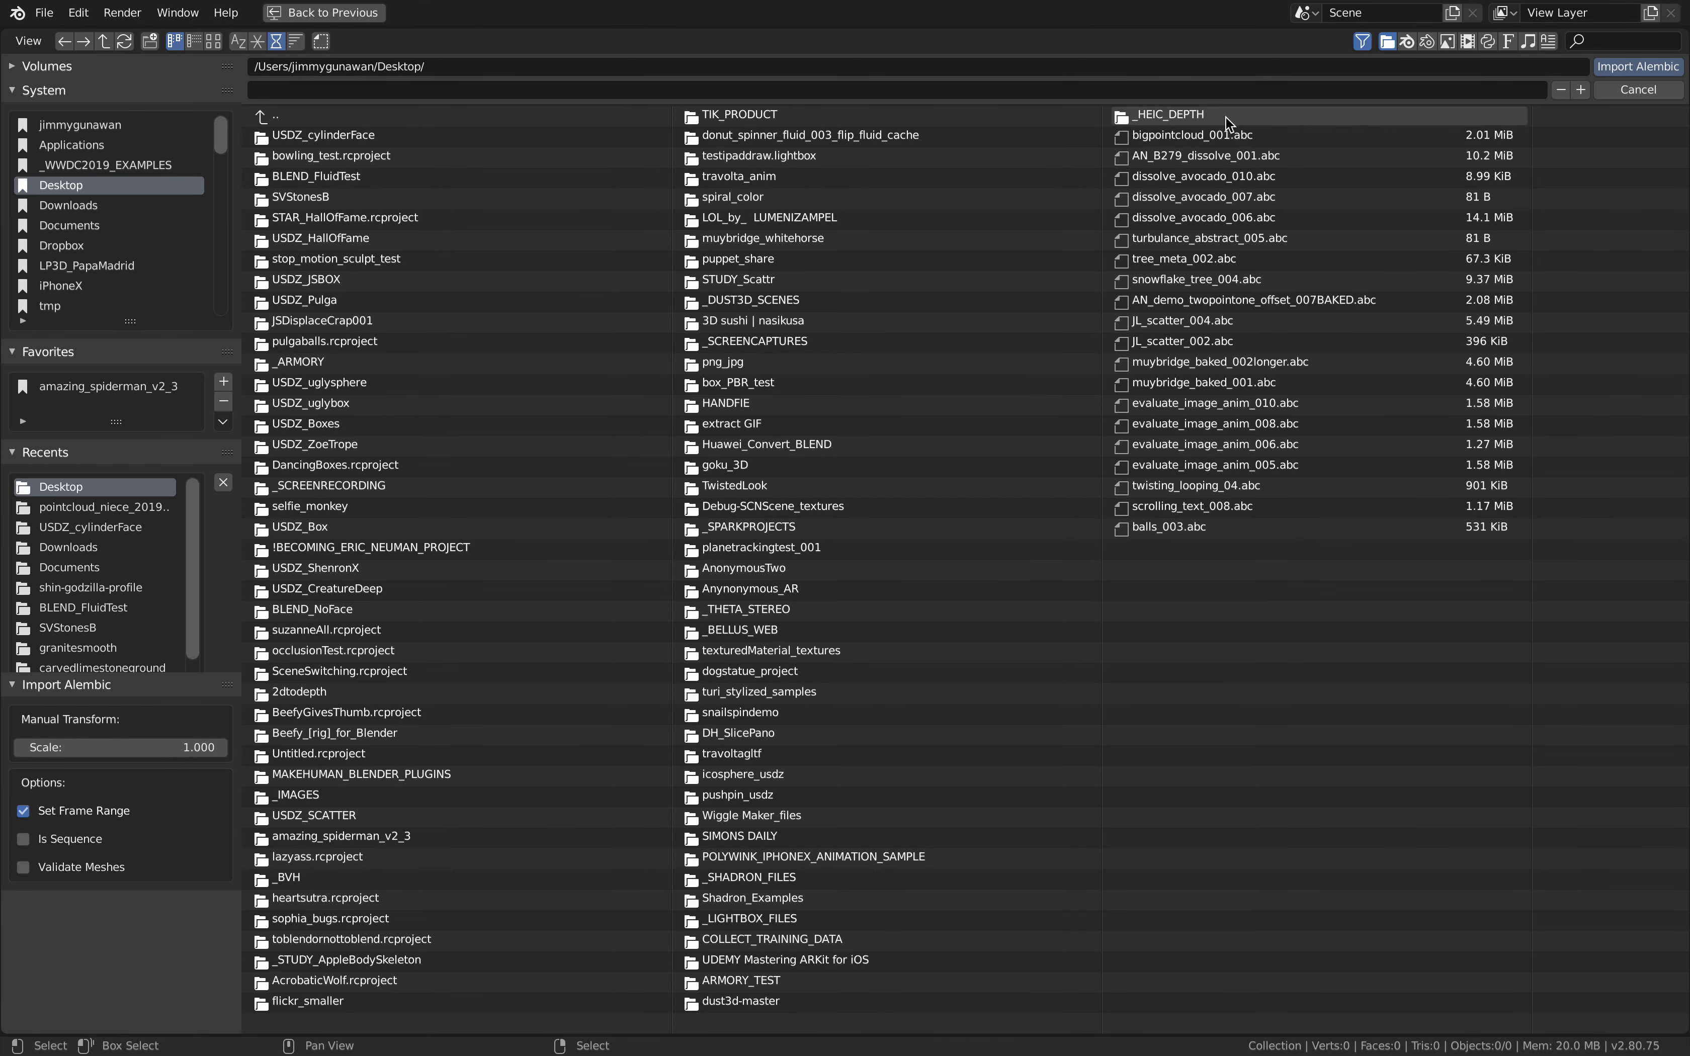
left_click(1387, 41)
left_click(372, 139)
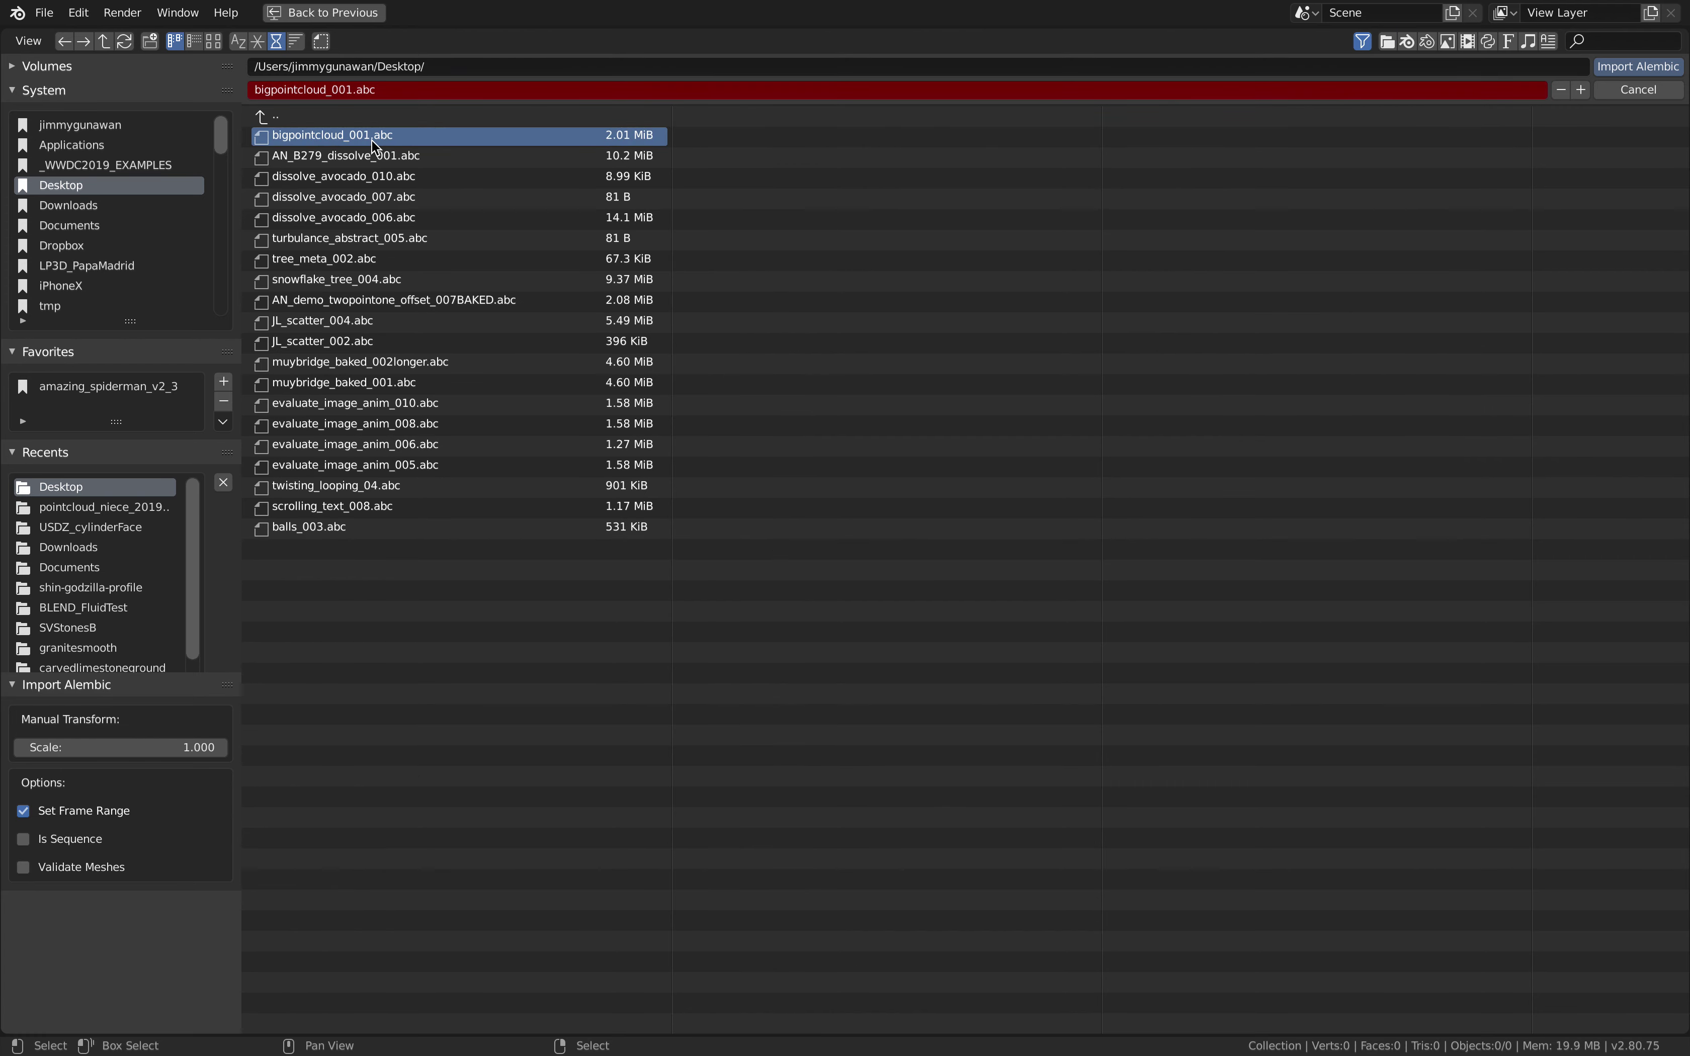
double_click(371, 139)
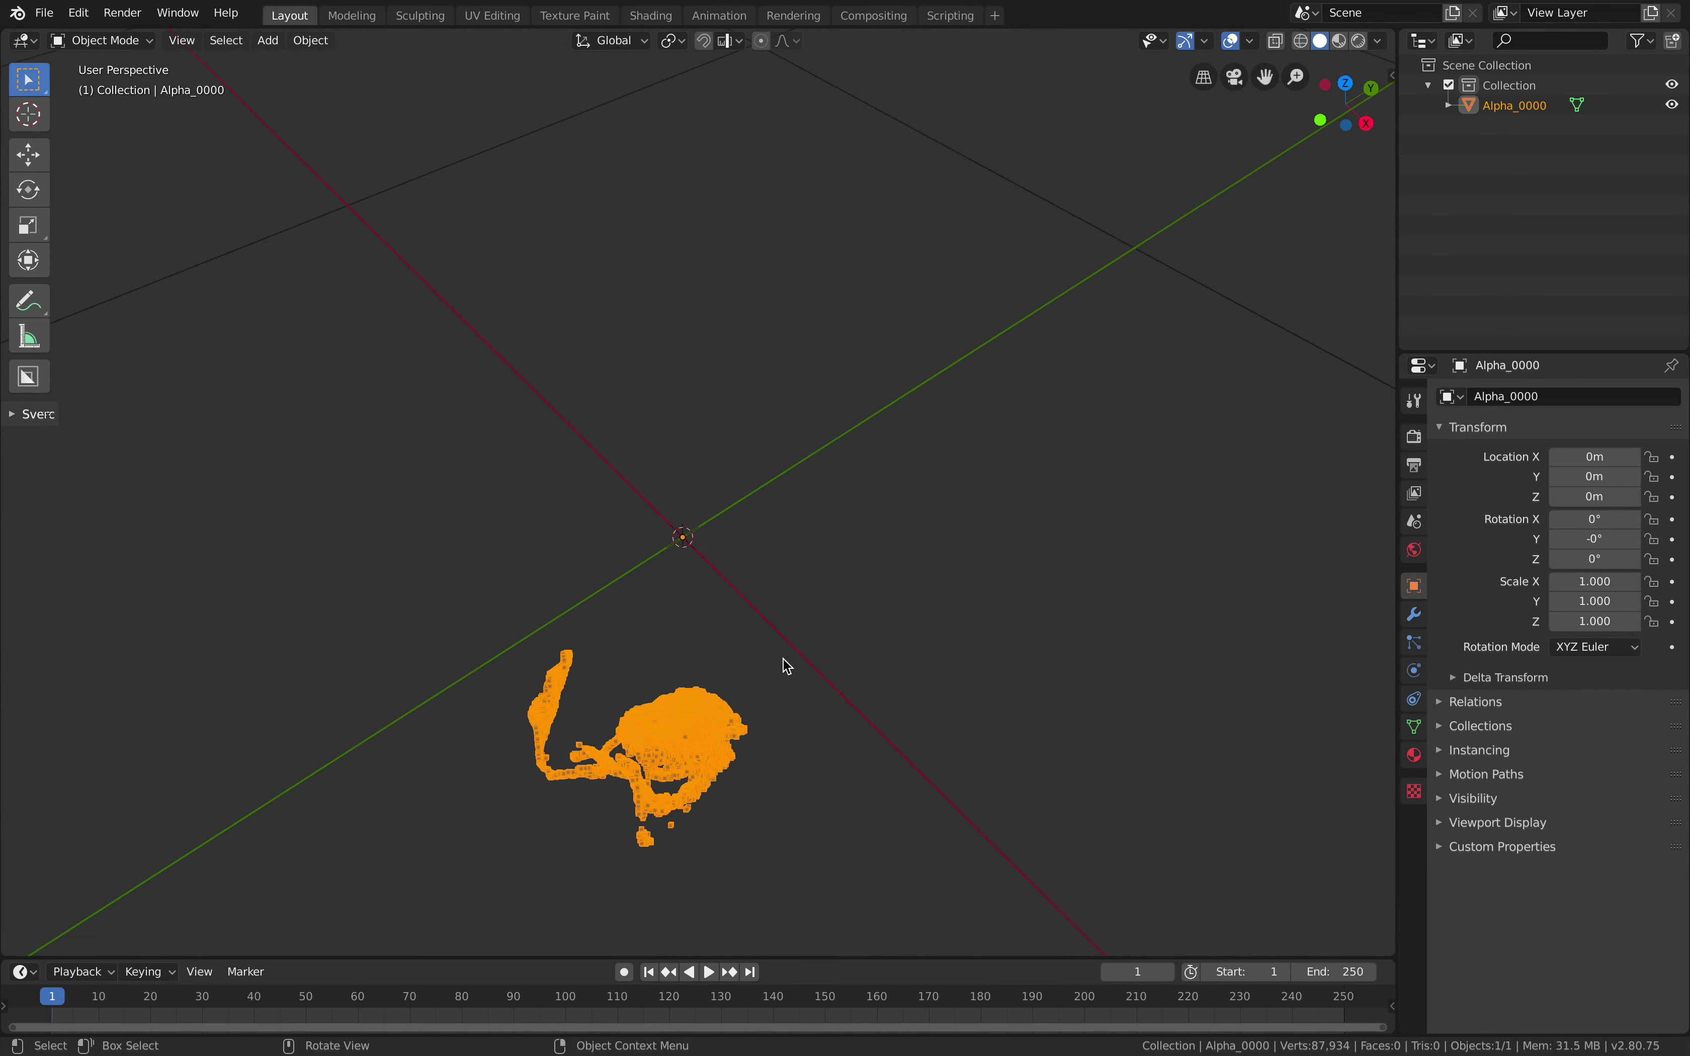
Play and stop the imported animation while viewing the point cloud from several angles, and examine the Alpha_0000 object's contents
middle_click_drag(787, 666, 690, 886)
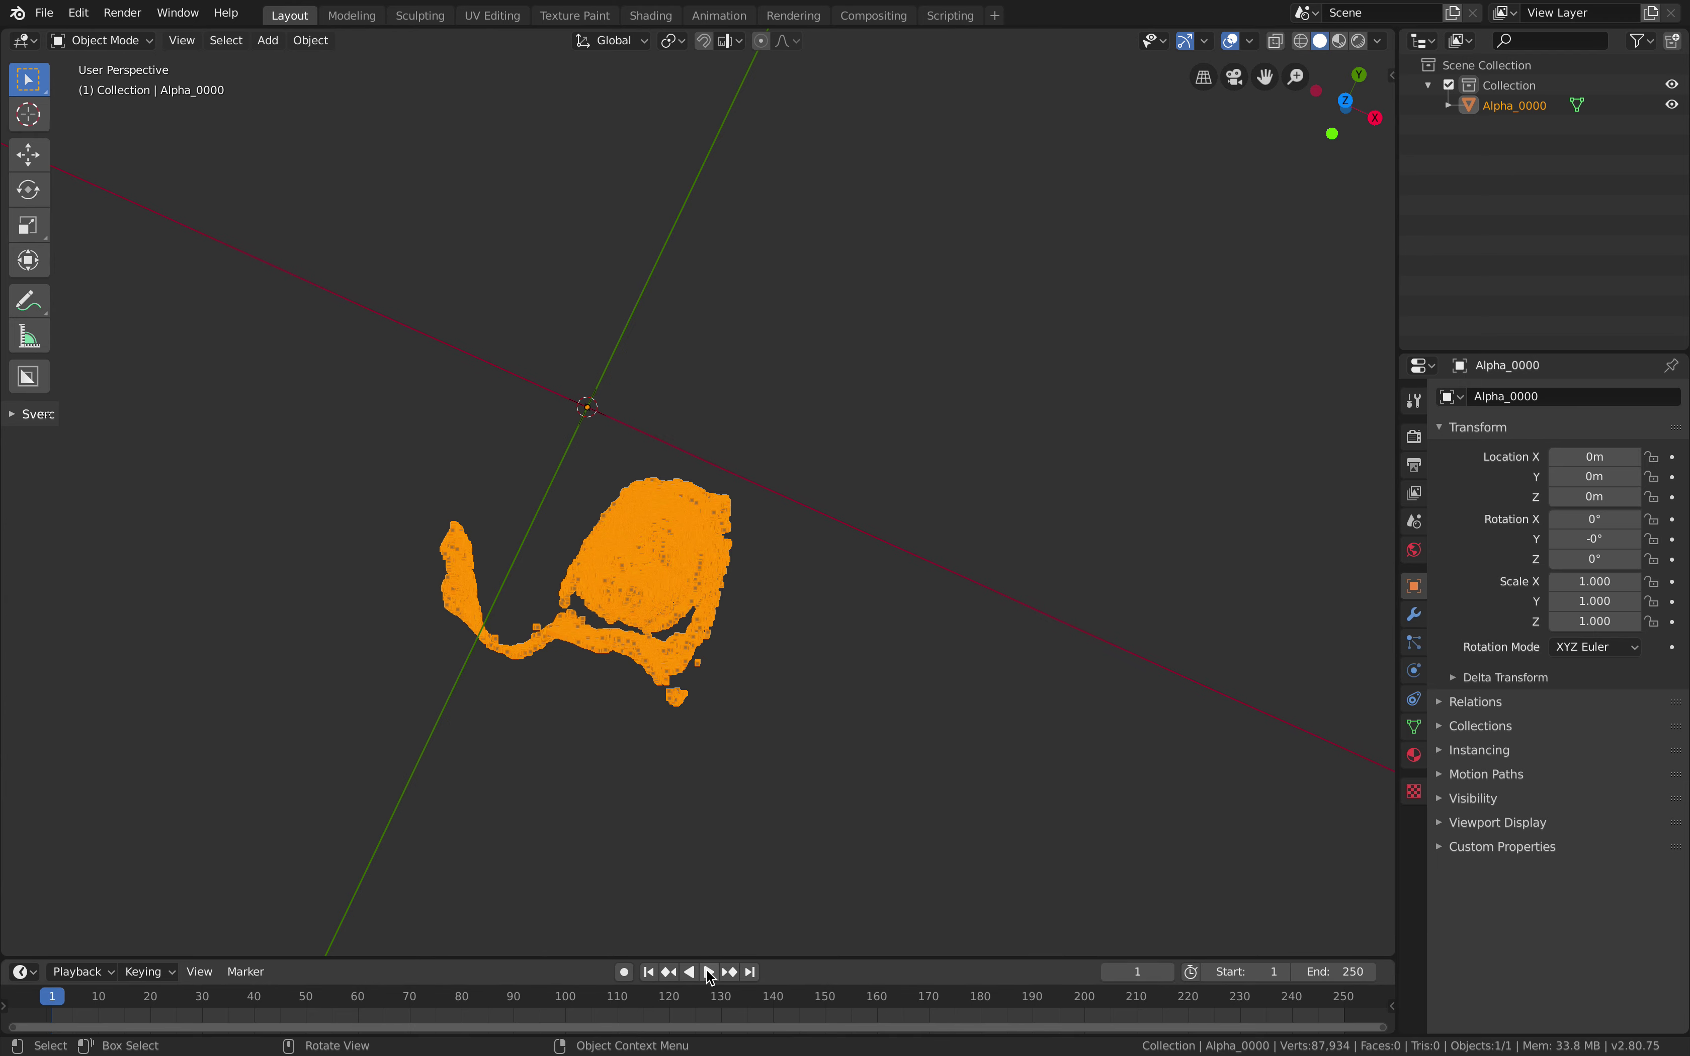
left_click(709, 976)
middle_click_drag(803, 698, 845, 688)
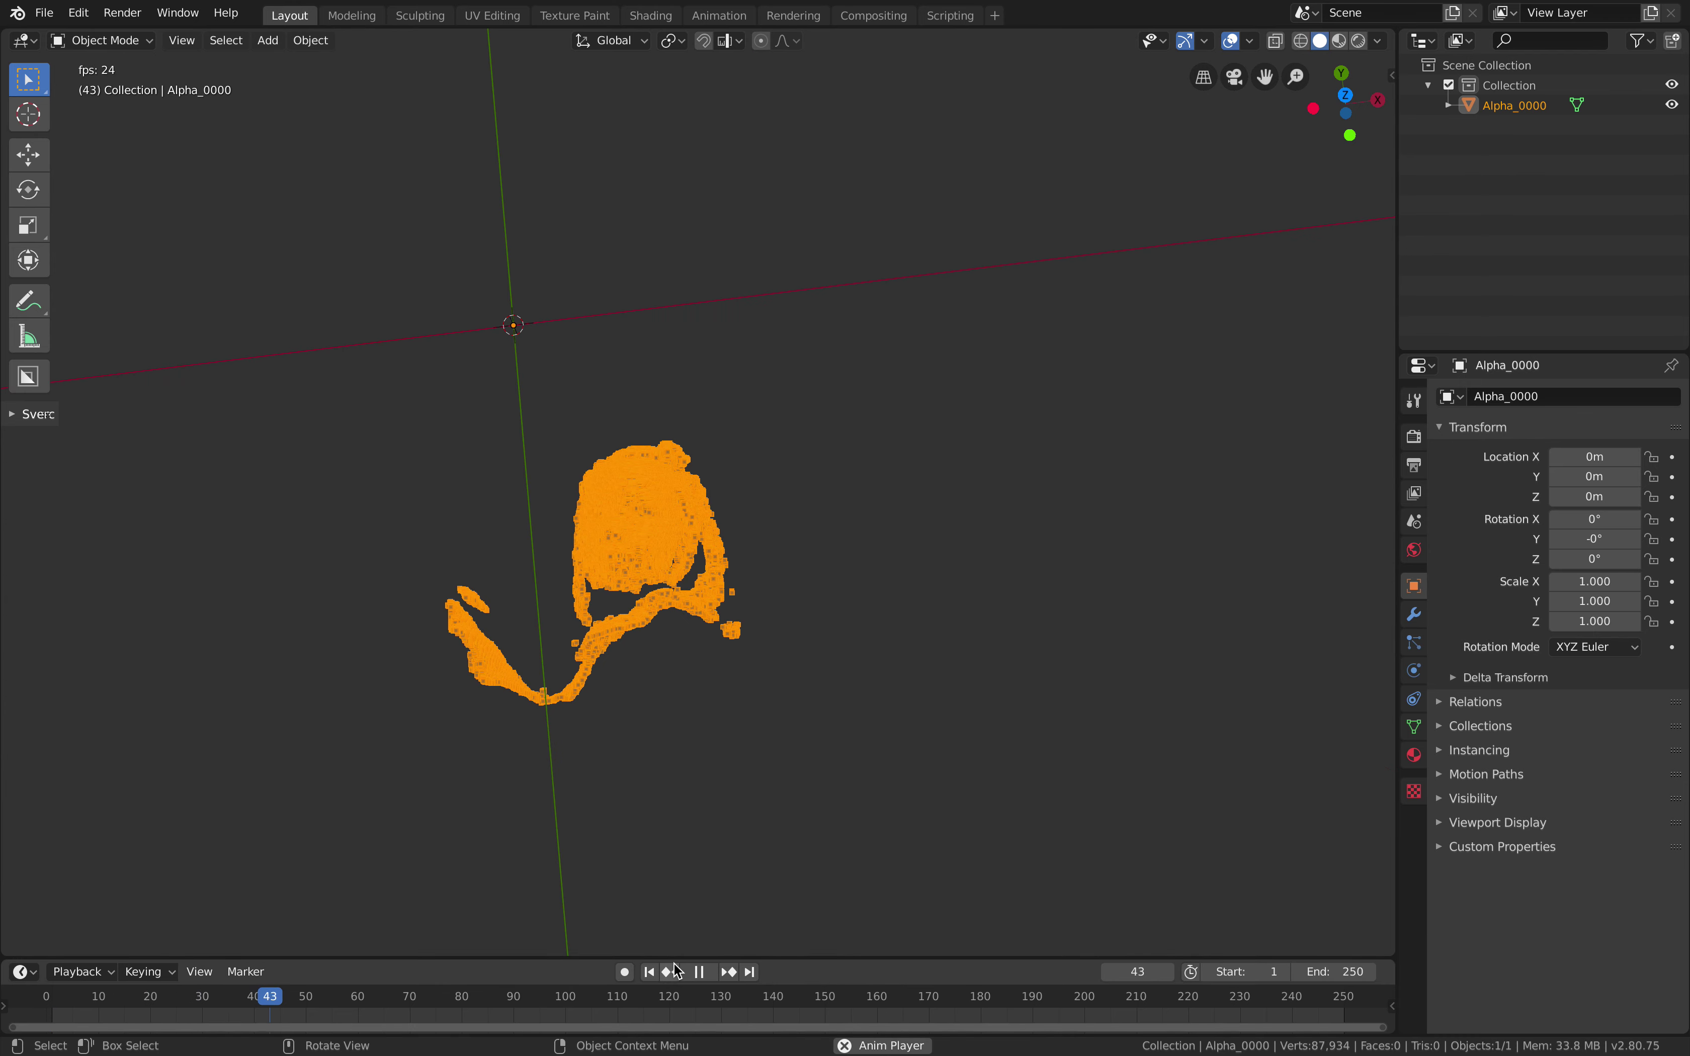
left_click(696, 973)
left_click(1451, 107)
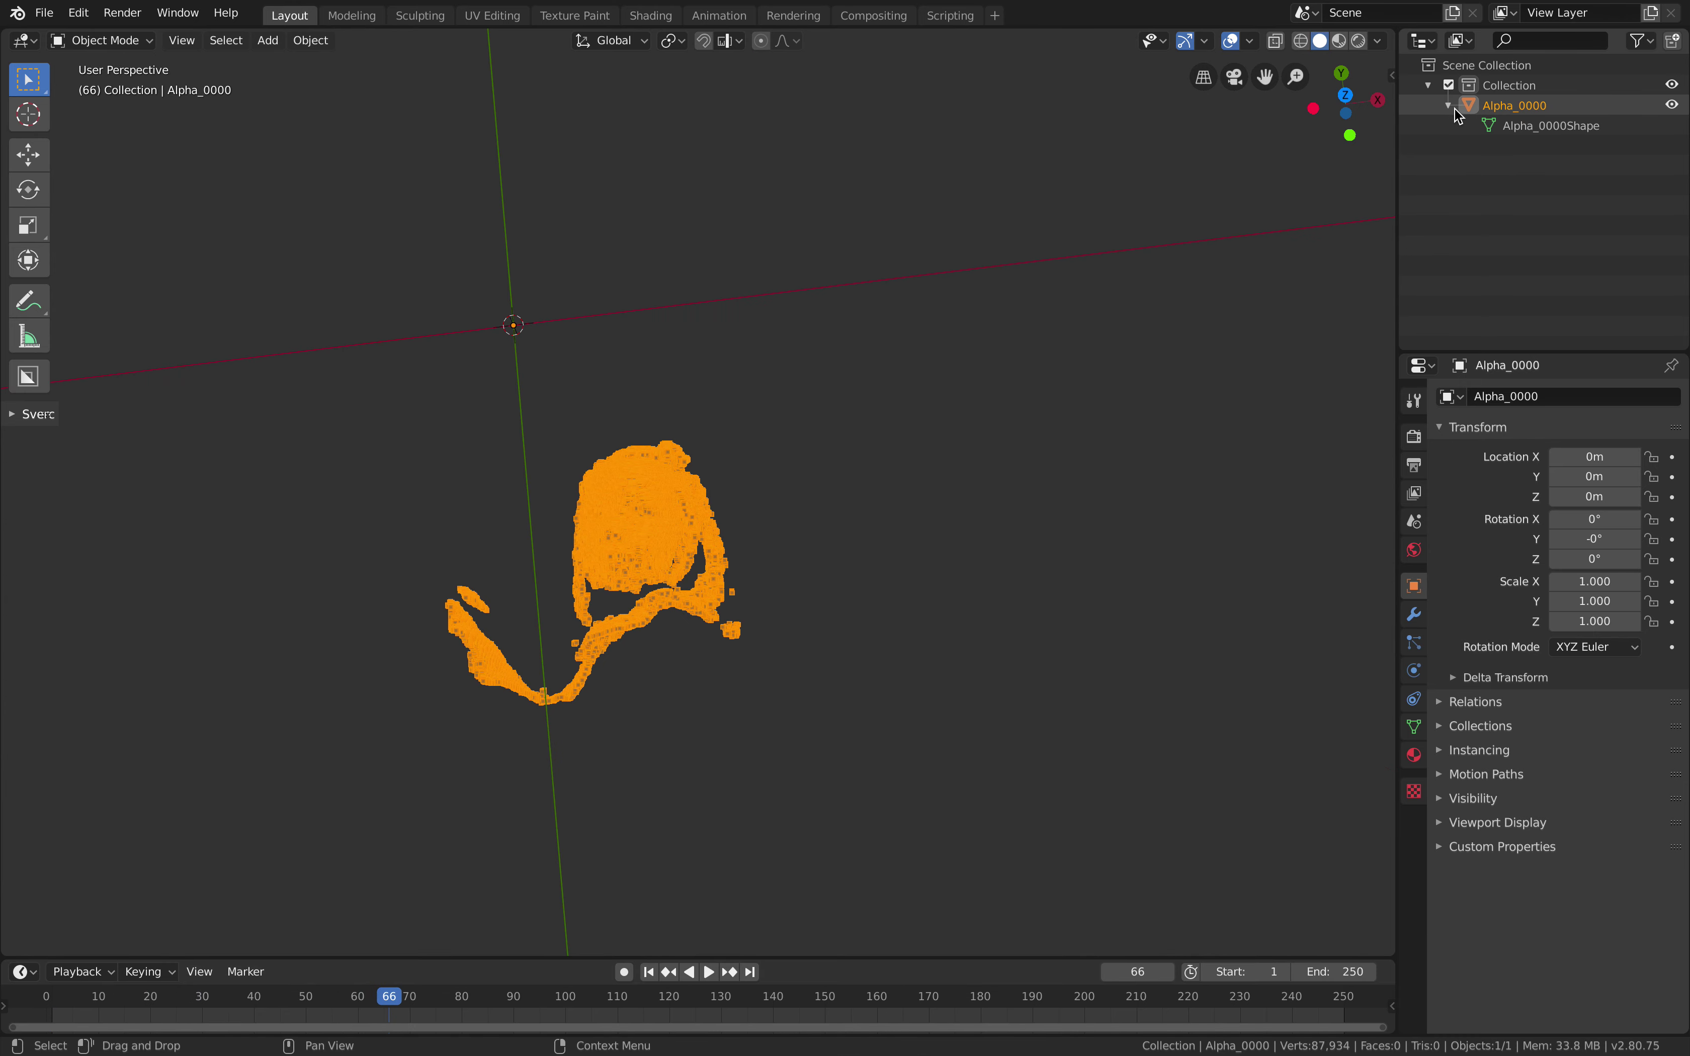
middle_click_drag(544, 391, 671, 370)
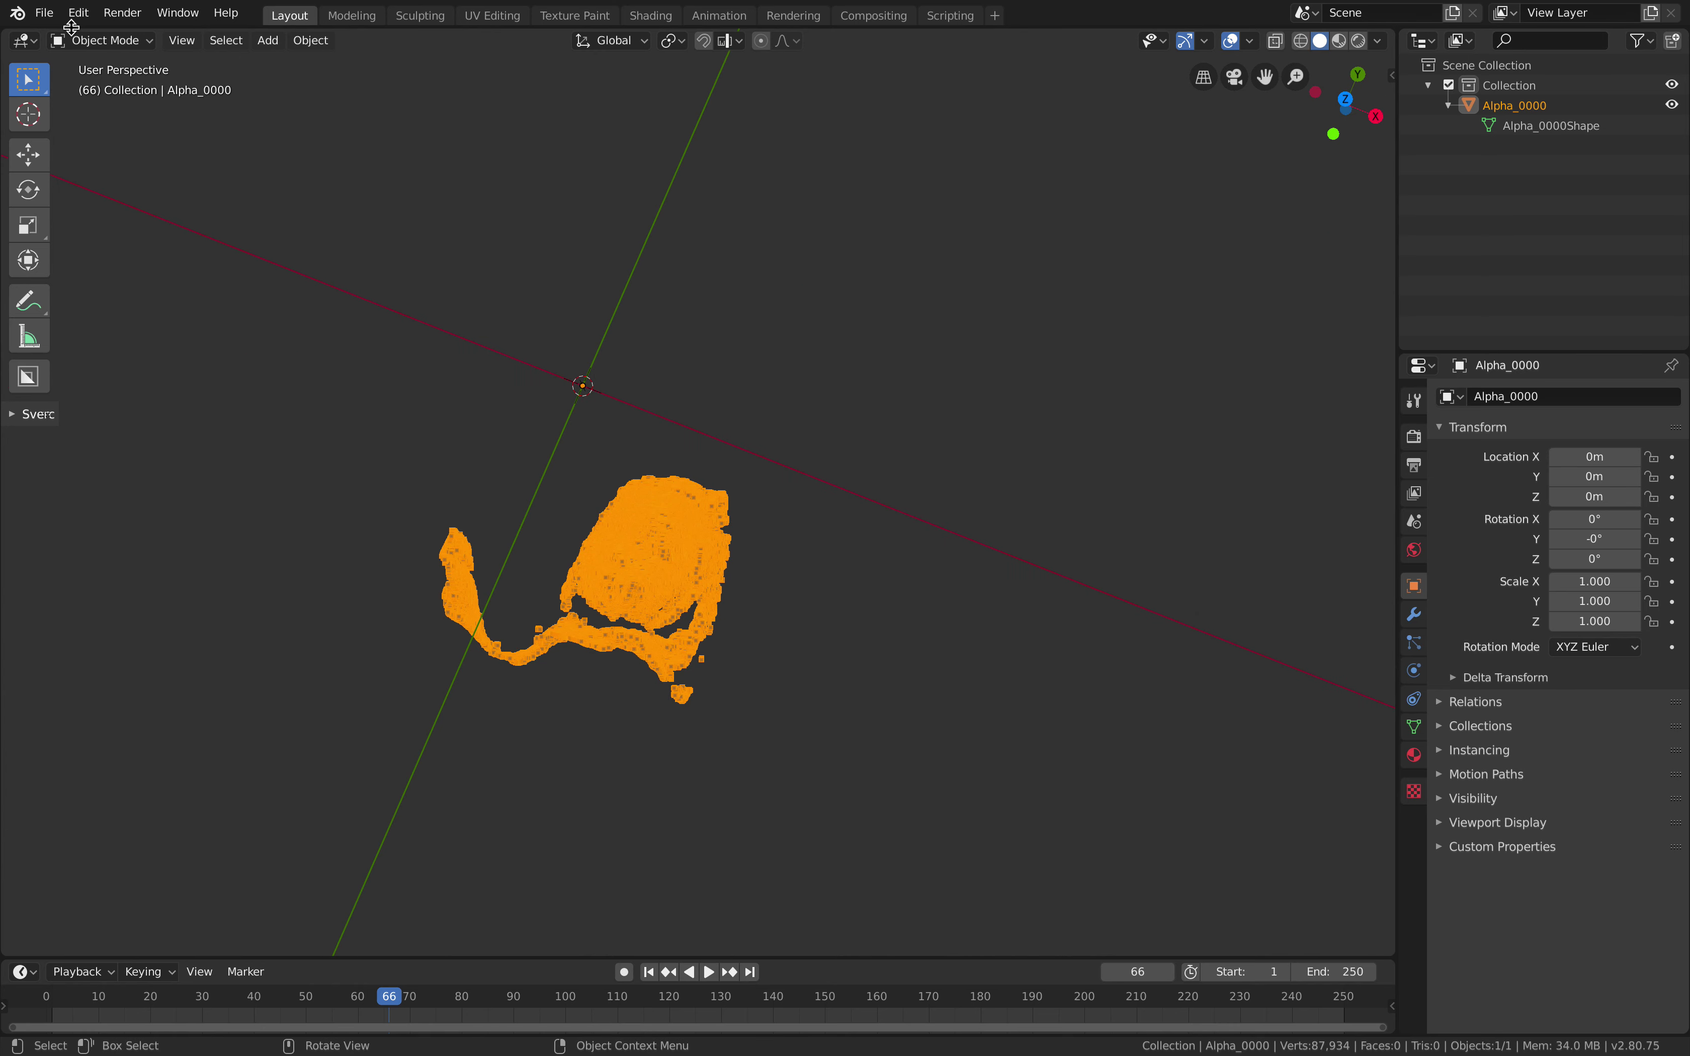
Reopen bigpointcloud_001.blend from the Desktop, discarding the unsaved changes in the import test scene
left_click(43, 13)
mouse_move(119, 83)
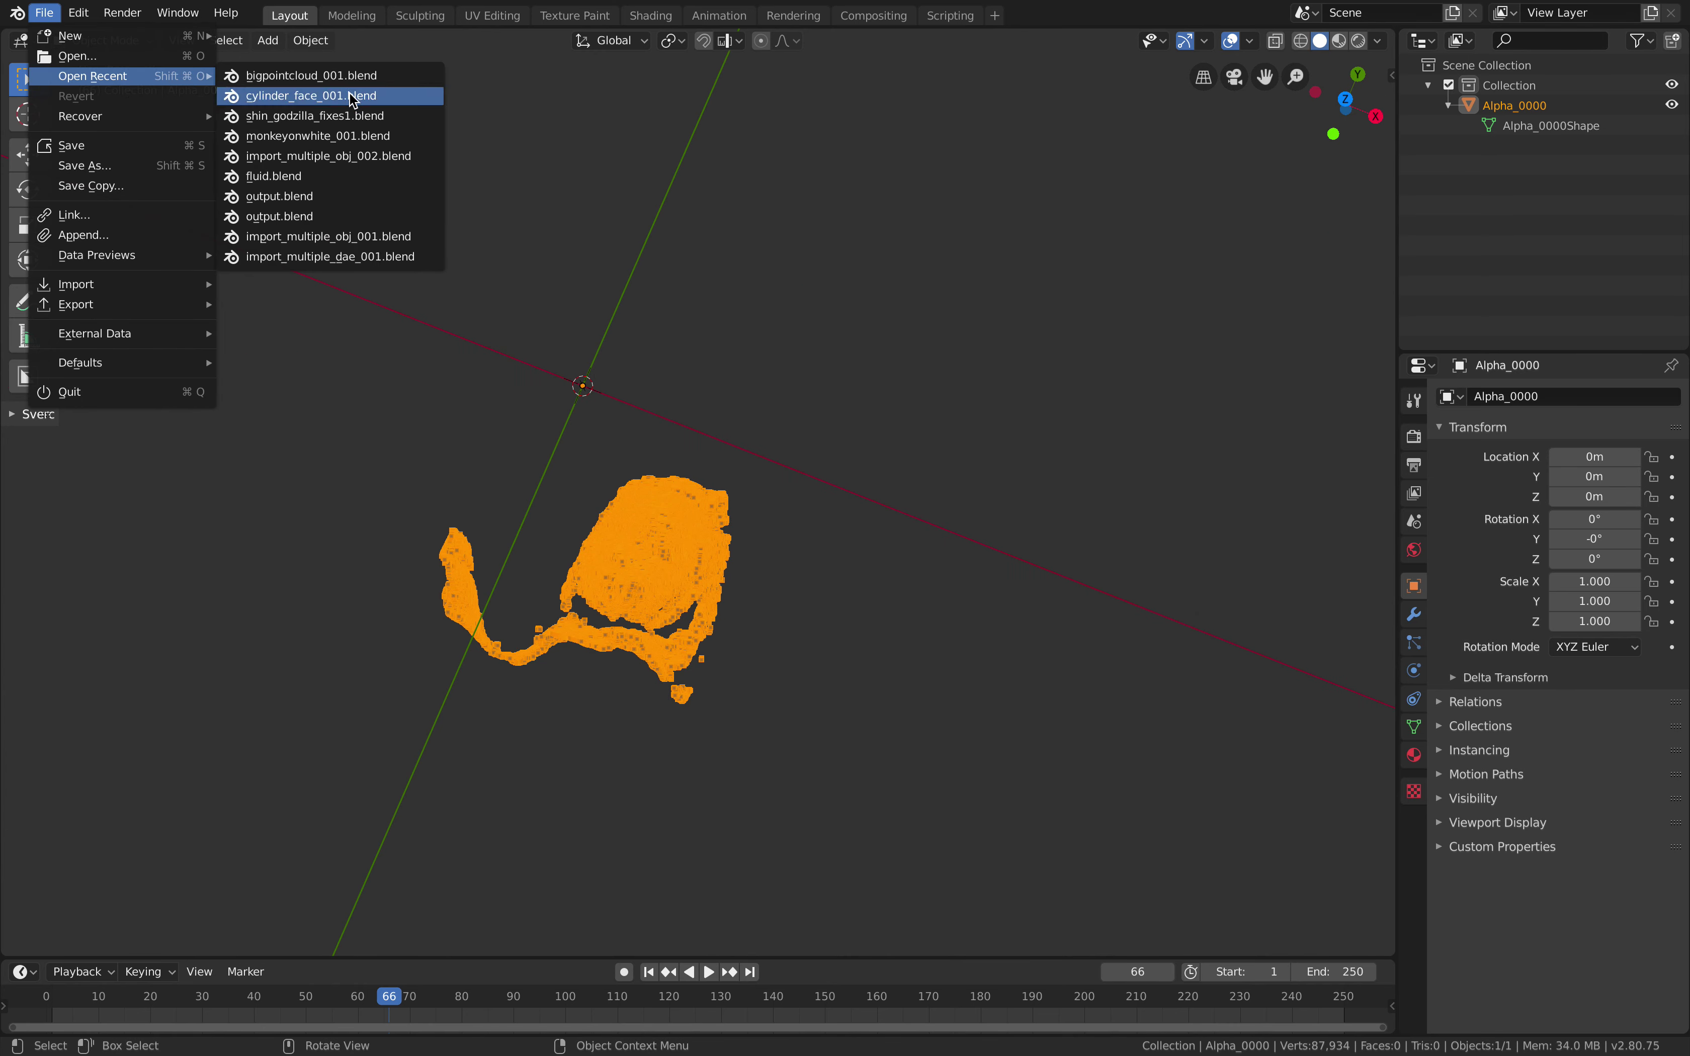
left_click(354, 96)
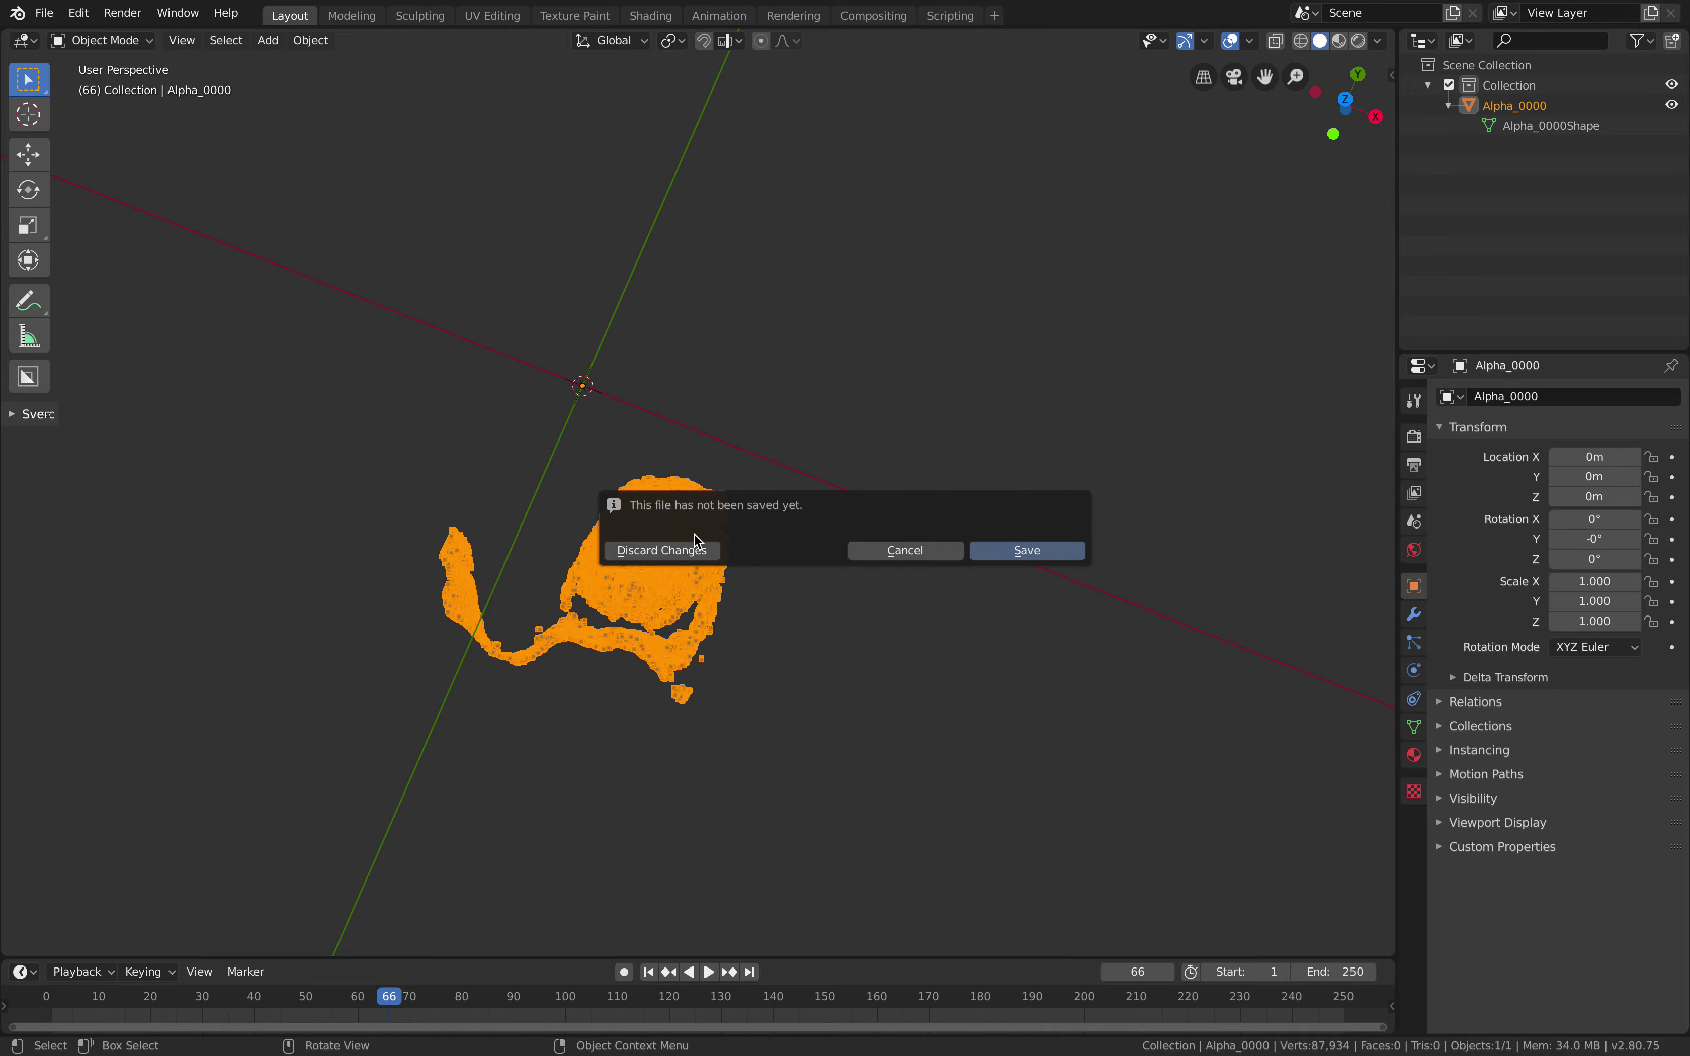
left_click(688, 548)
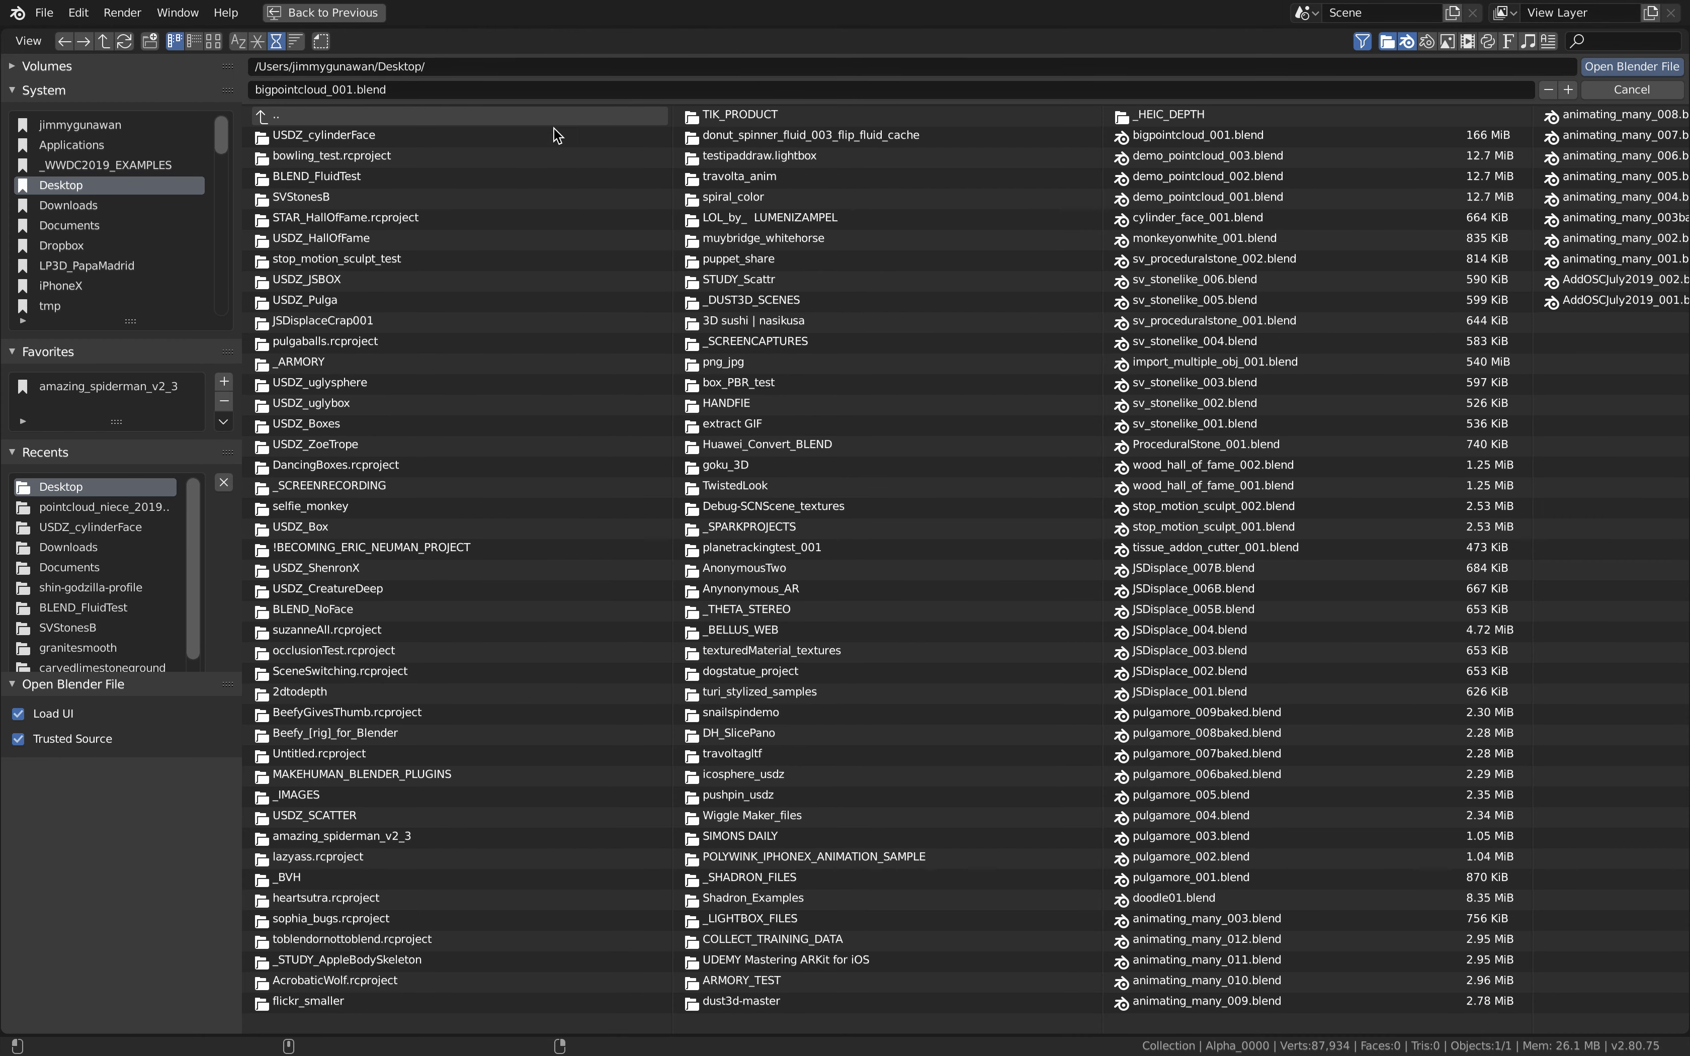
double_click(1165, 134)
left_click(818, 599)
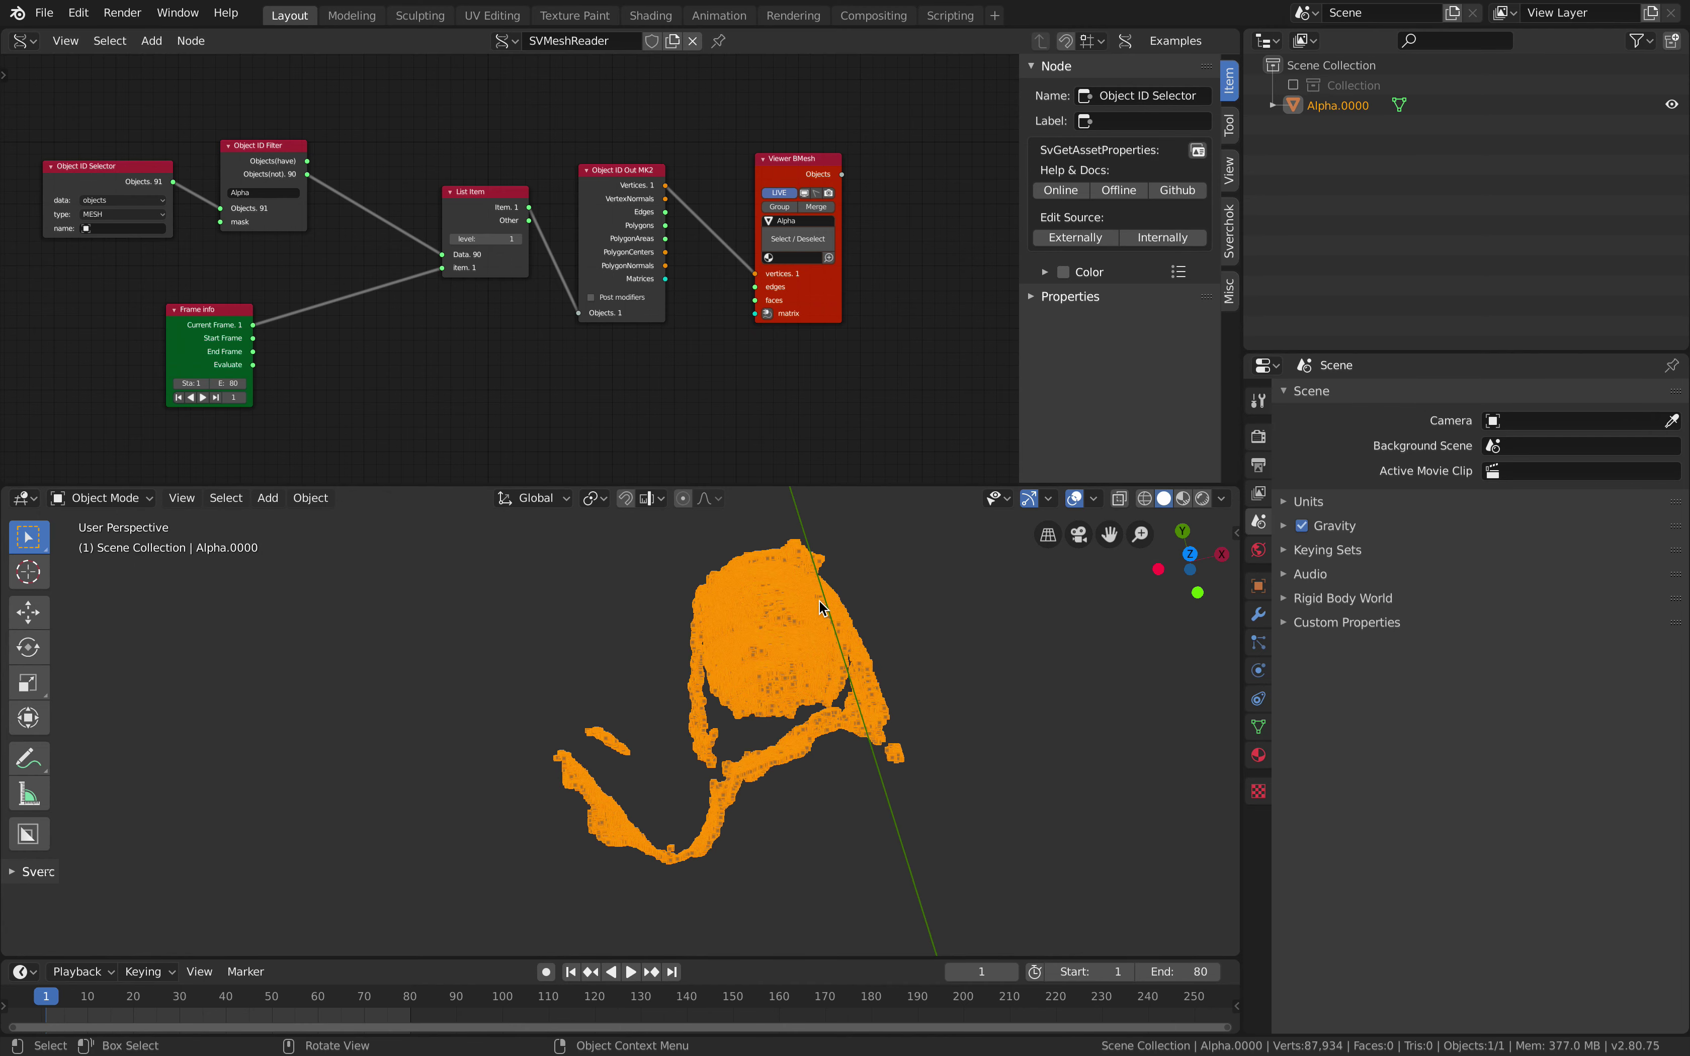
Add a Displace modifier to the Alpha.0000 mesh and set its strength to 0
left_click(1258, 615)
left_click(1474, 397)
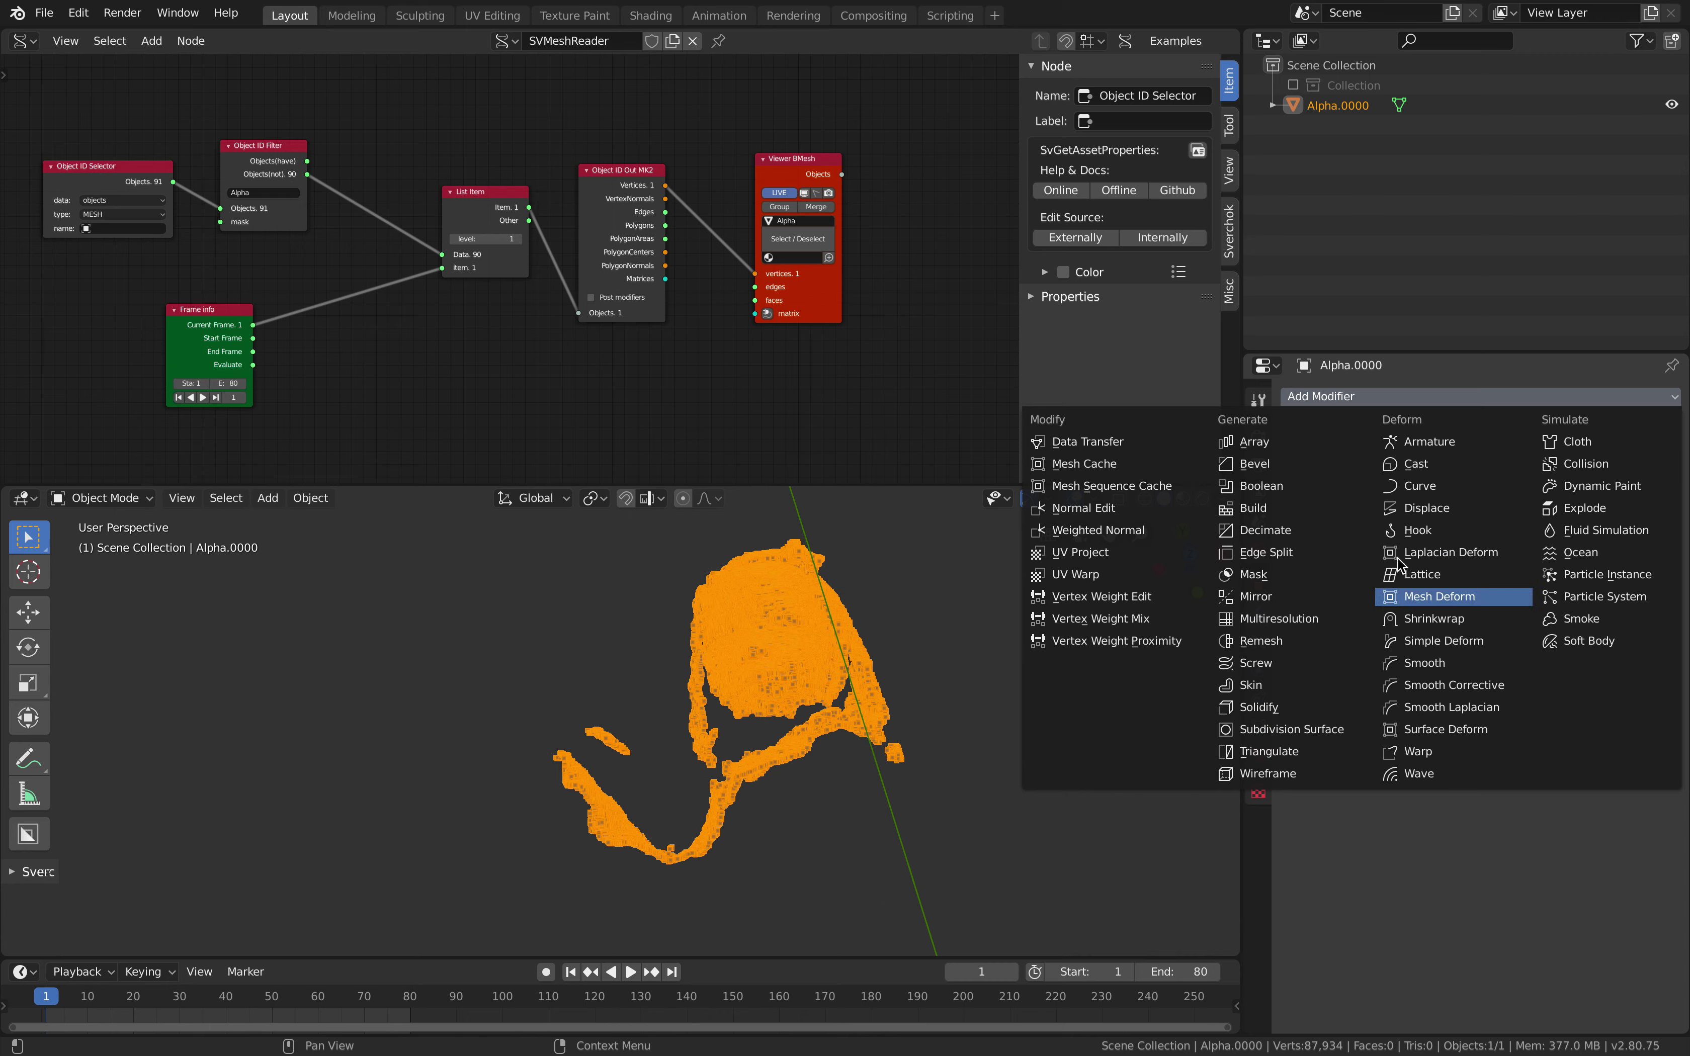
left_click(1424, 508)
left_click(1593, 619)
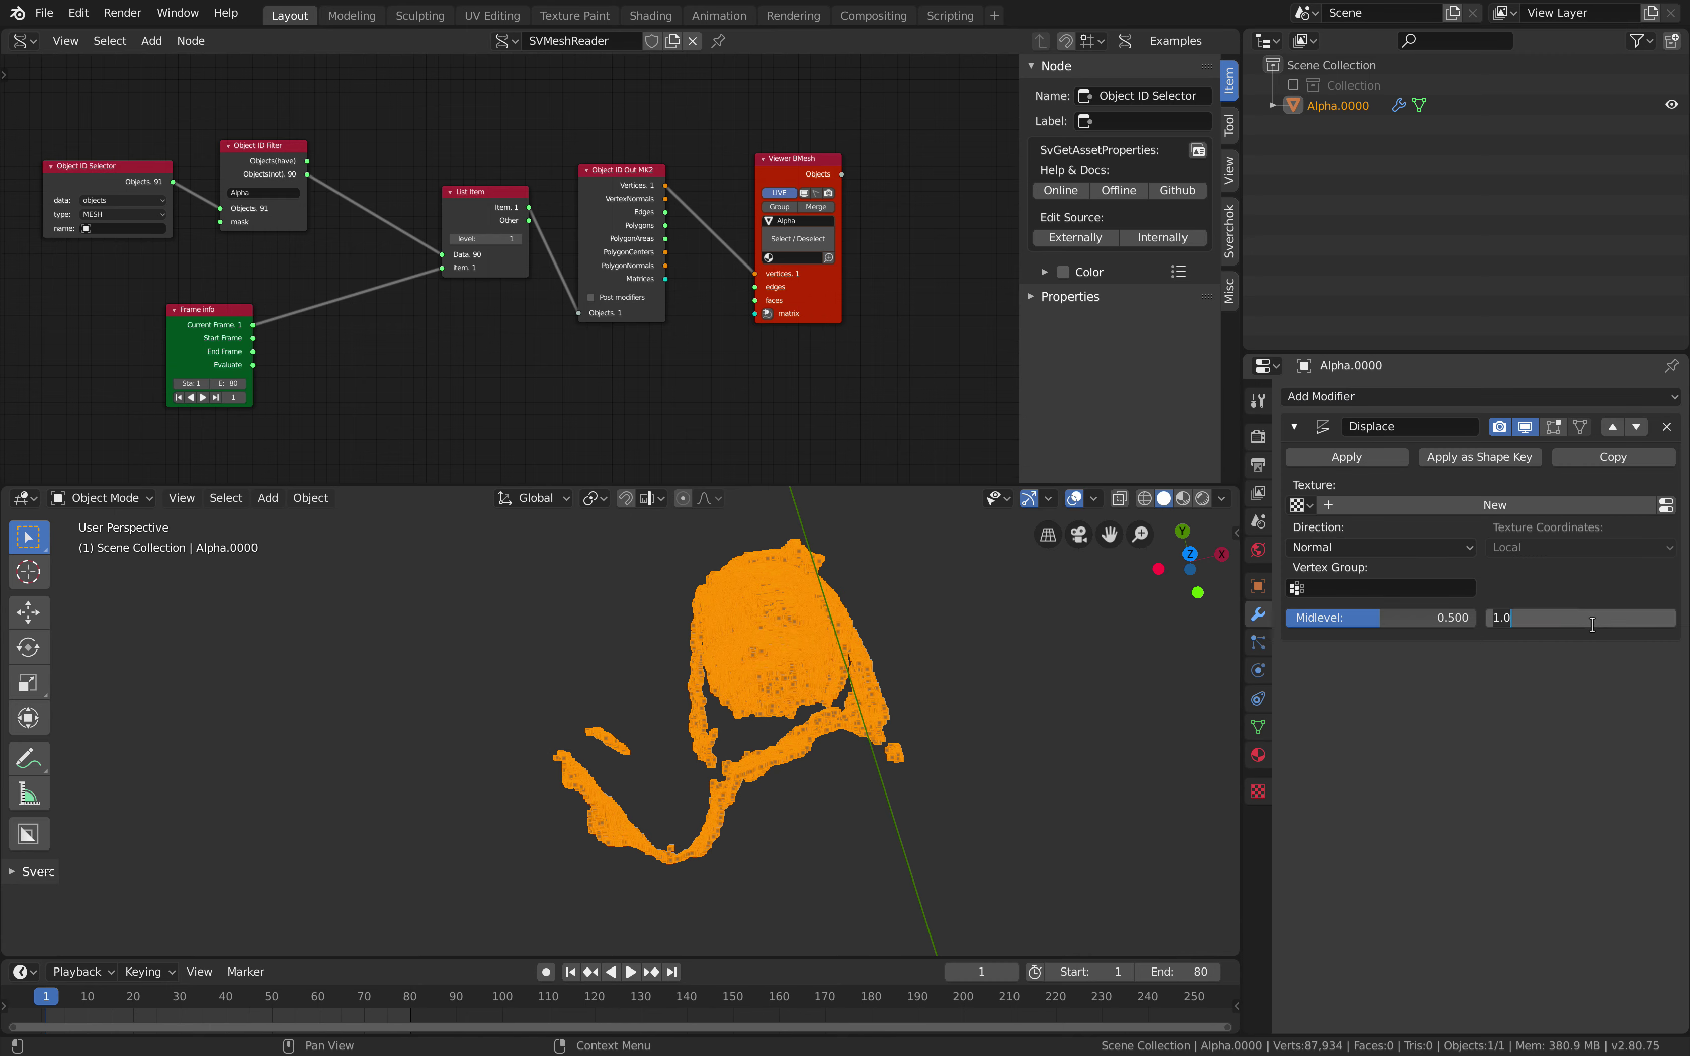
type("0")
key("Return")
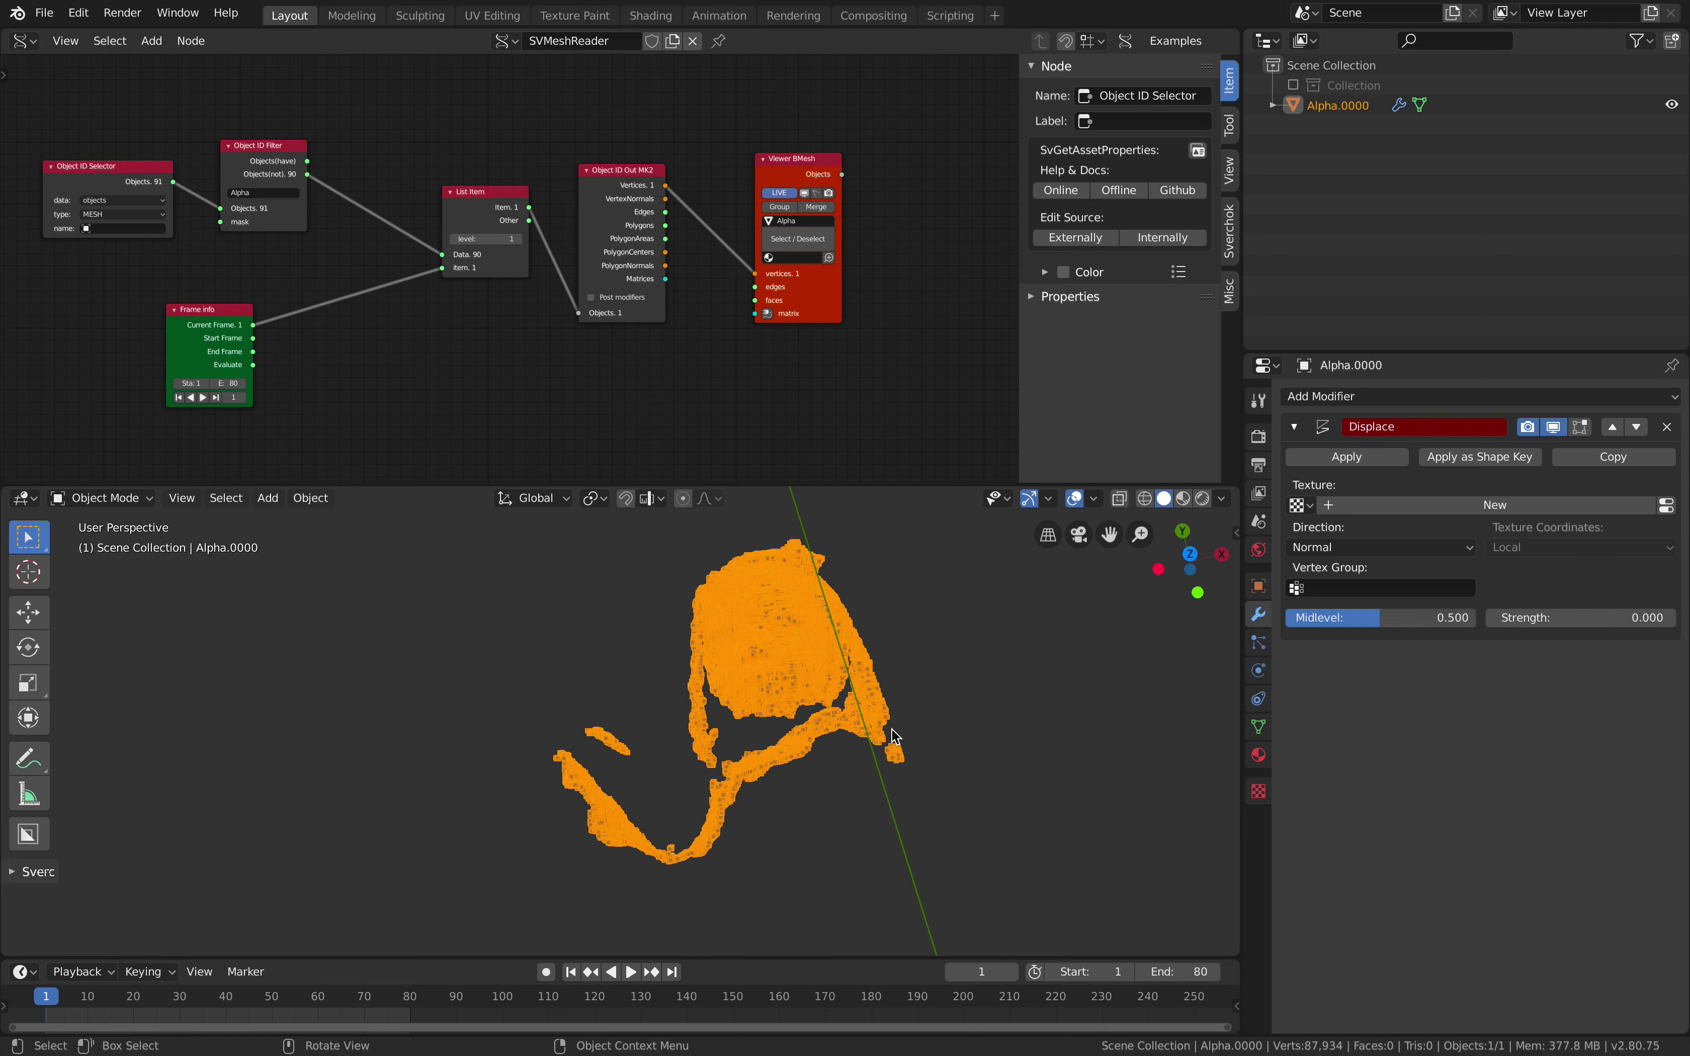
middle_click_drag(891, 735, 792, 733)
Try to export Alpha.0000 to Alembic as bigpointcloud_001.abc with Selected Objects Only enabled and Renderable Objects Only disabled
left_click(44, 13)
mouse_move(104, 304)
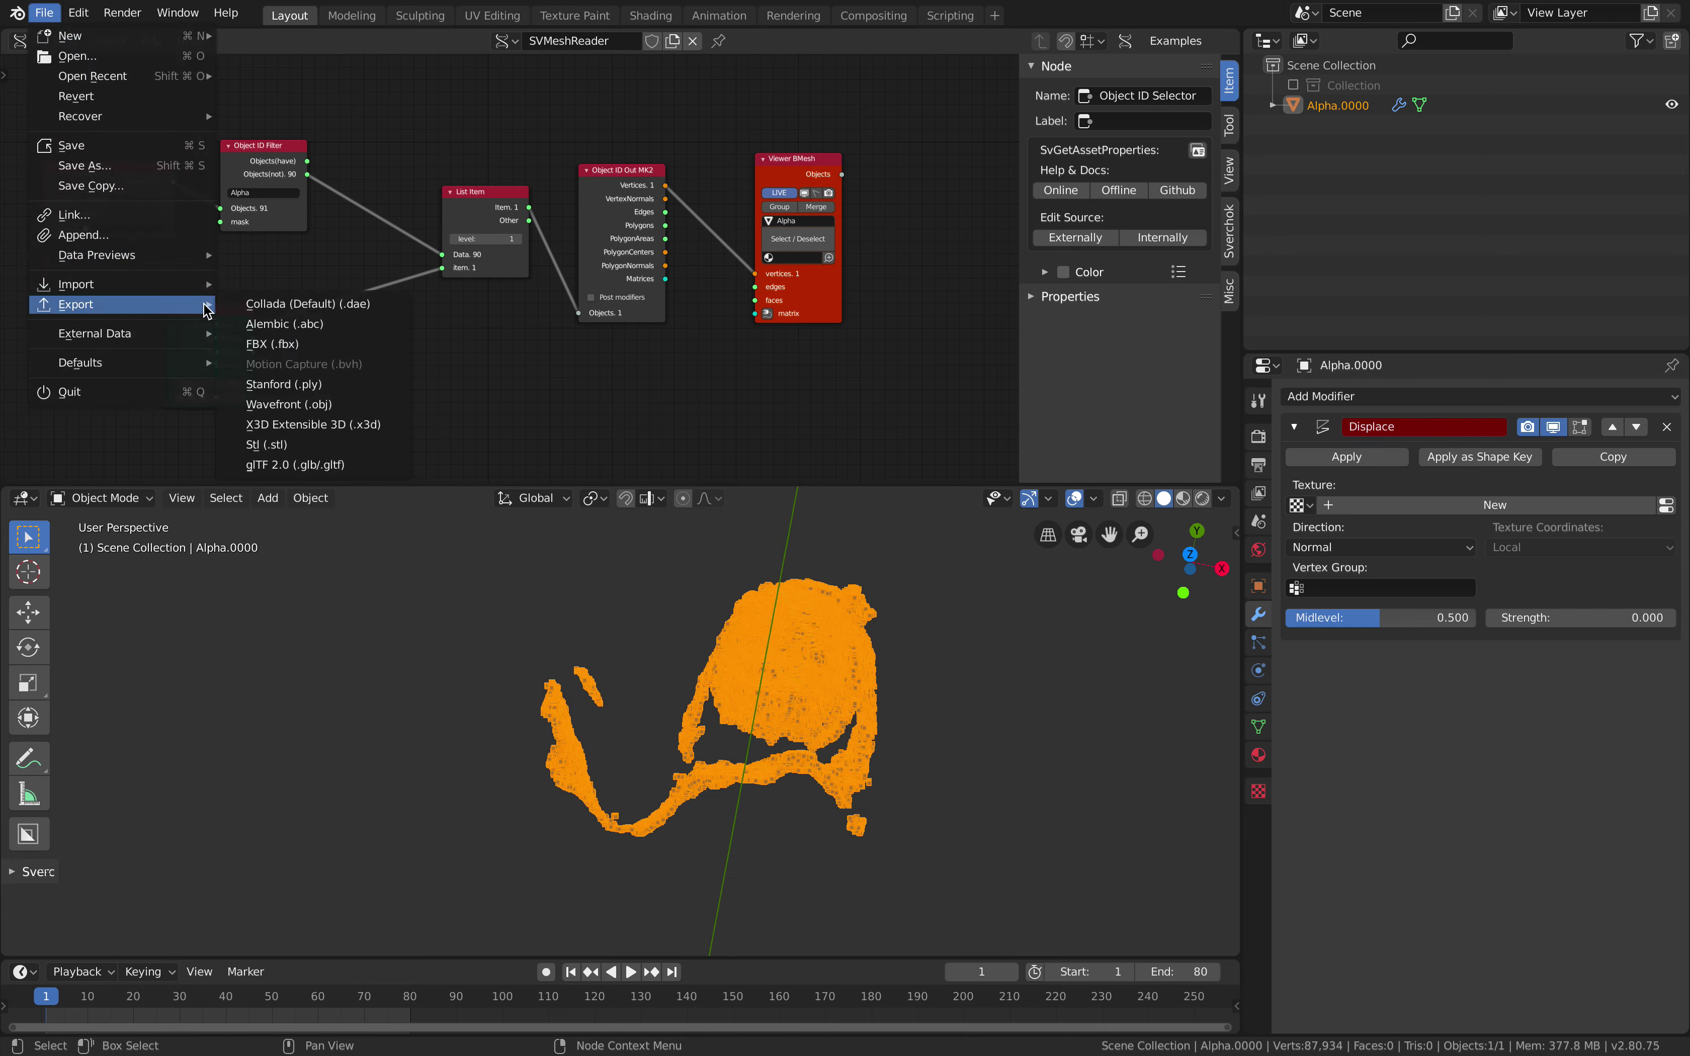
left_click(274, 326)
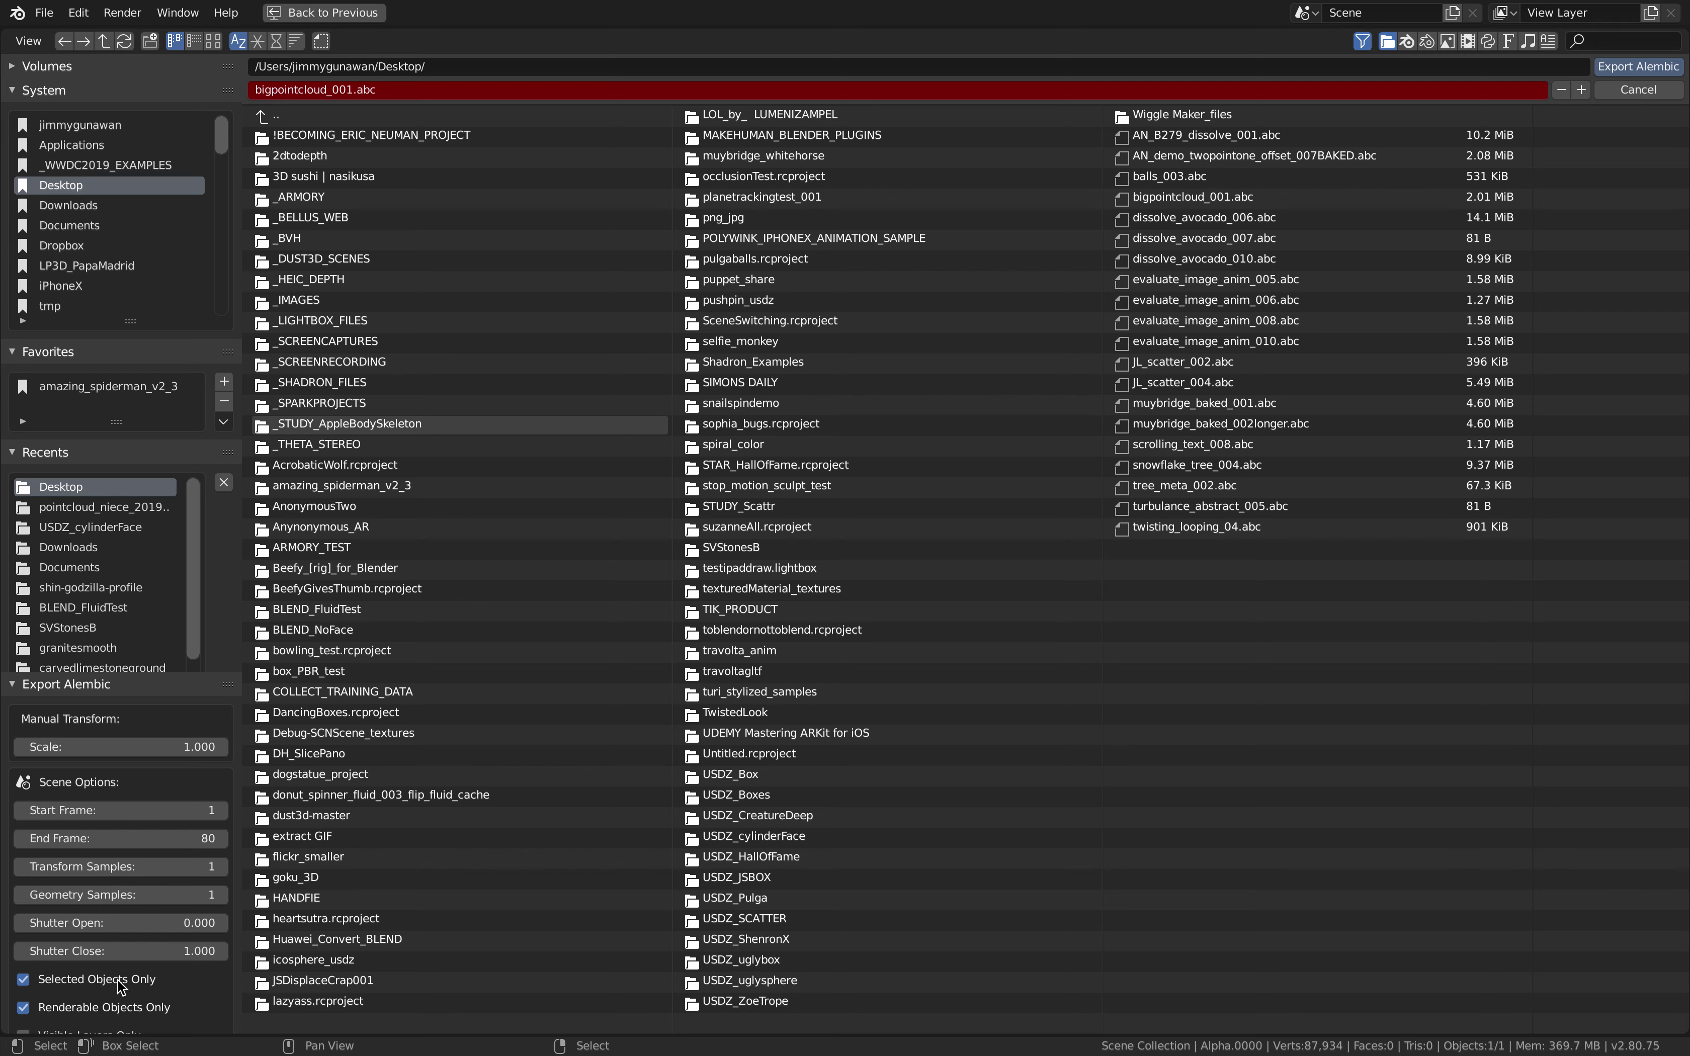
scroll(119, 1010, "down", 3)
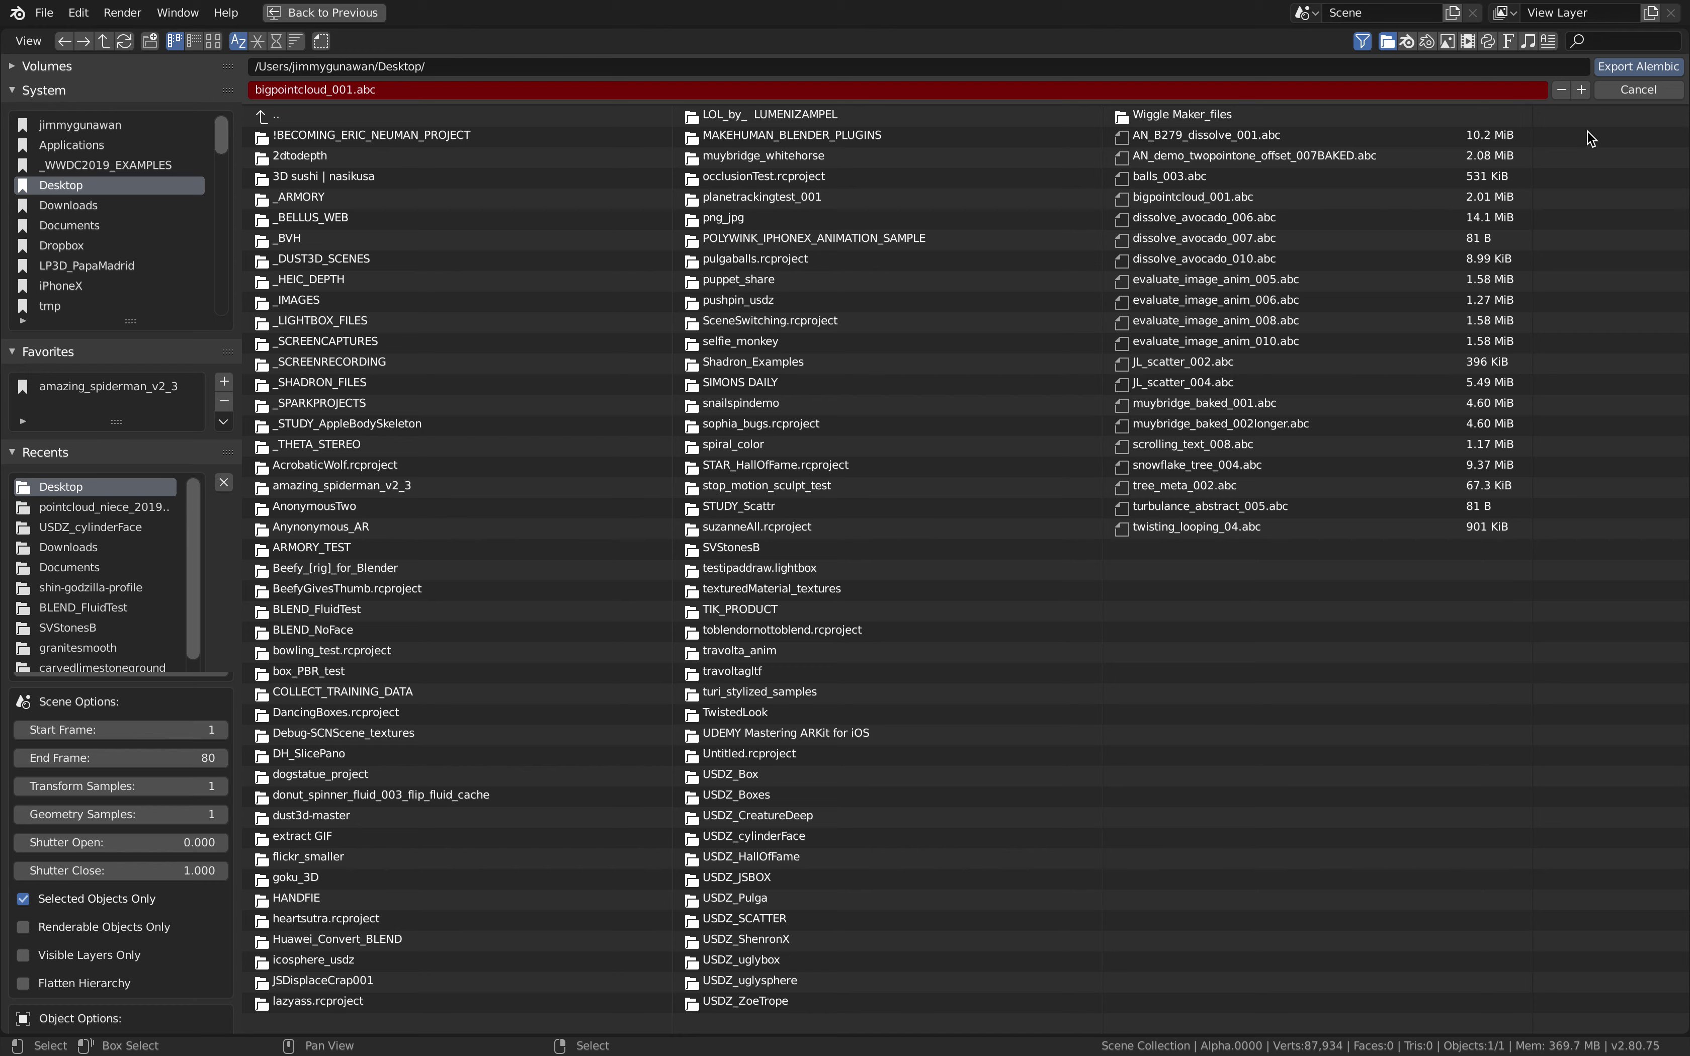
left_click(1615, 68)
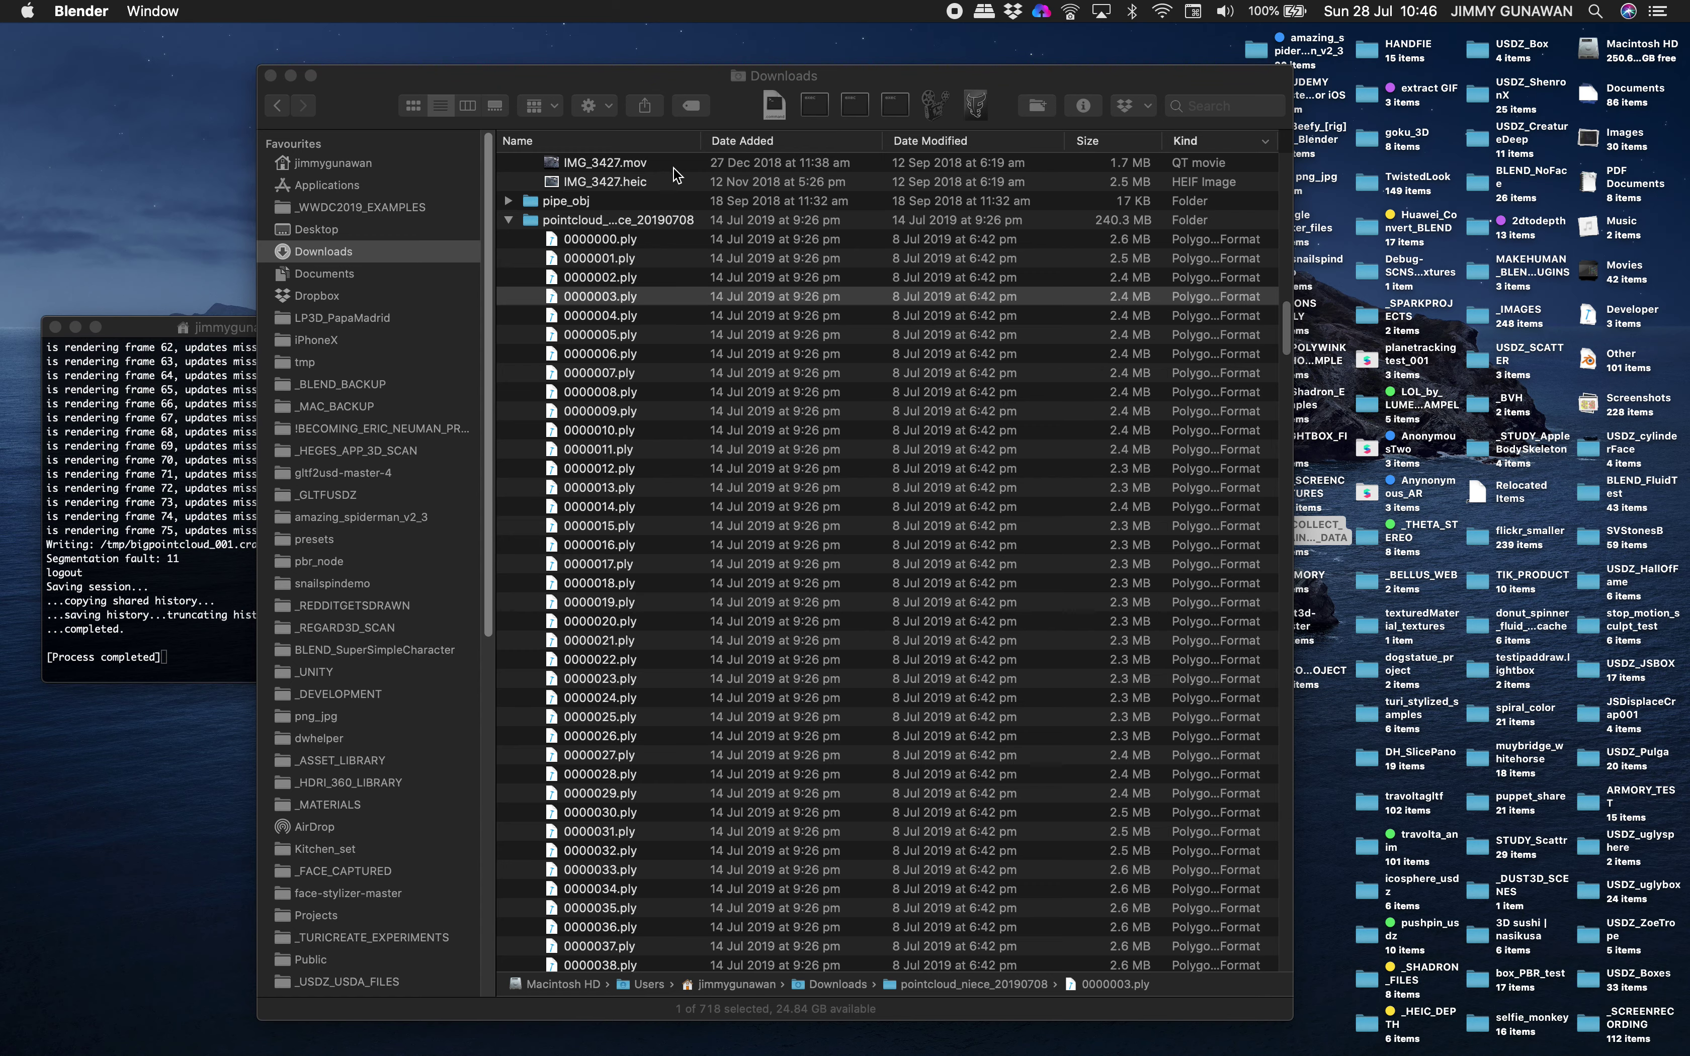
Relaunch Blender, move its terminal window aside, dismiss the splash screen, and delete all default objects
left_click(884, 104)
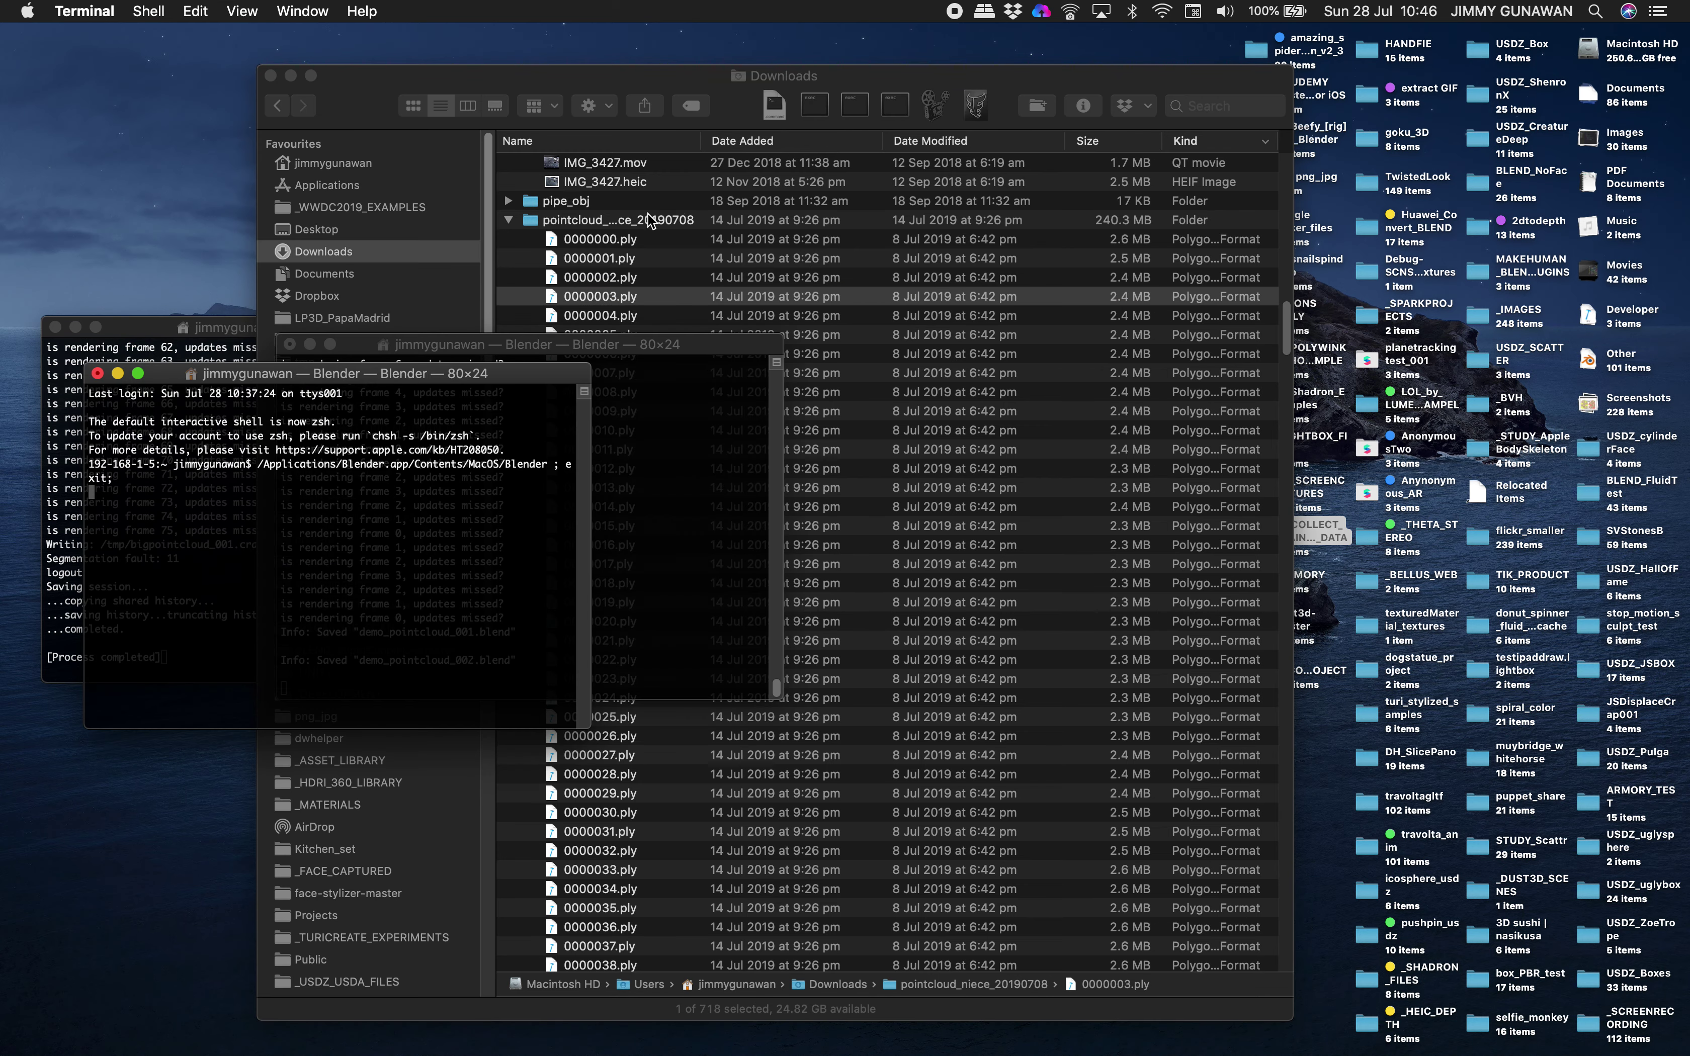
left_click_drag(442, 370, 1167, 341)
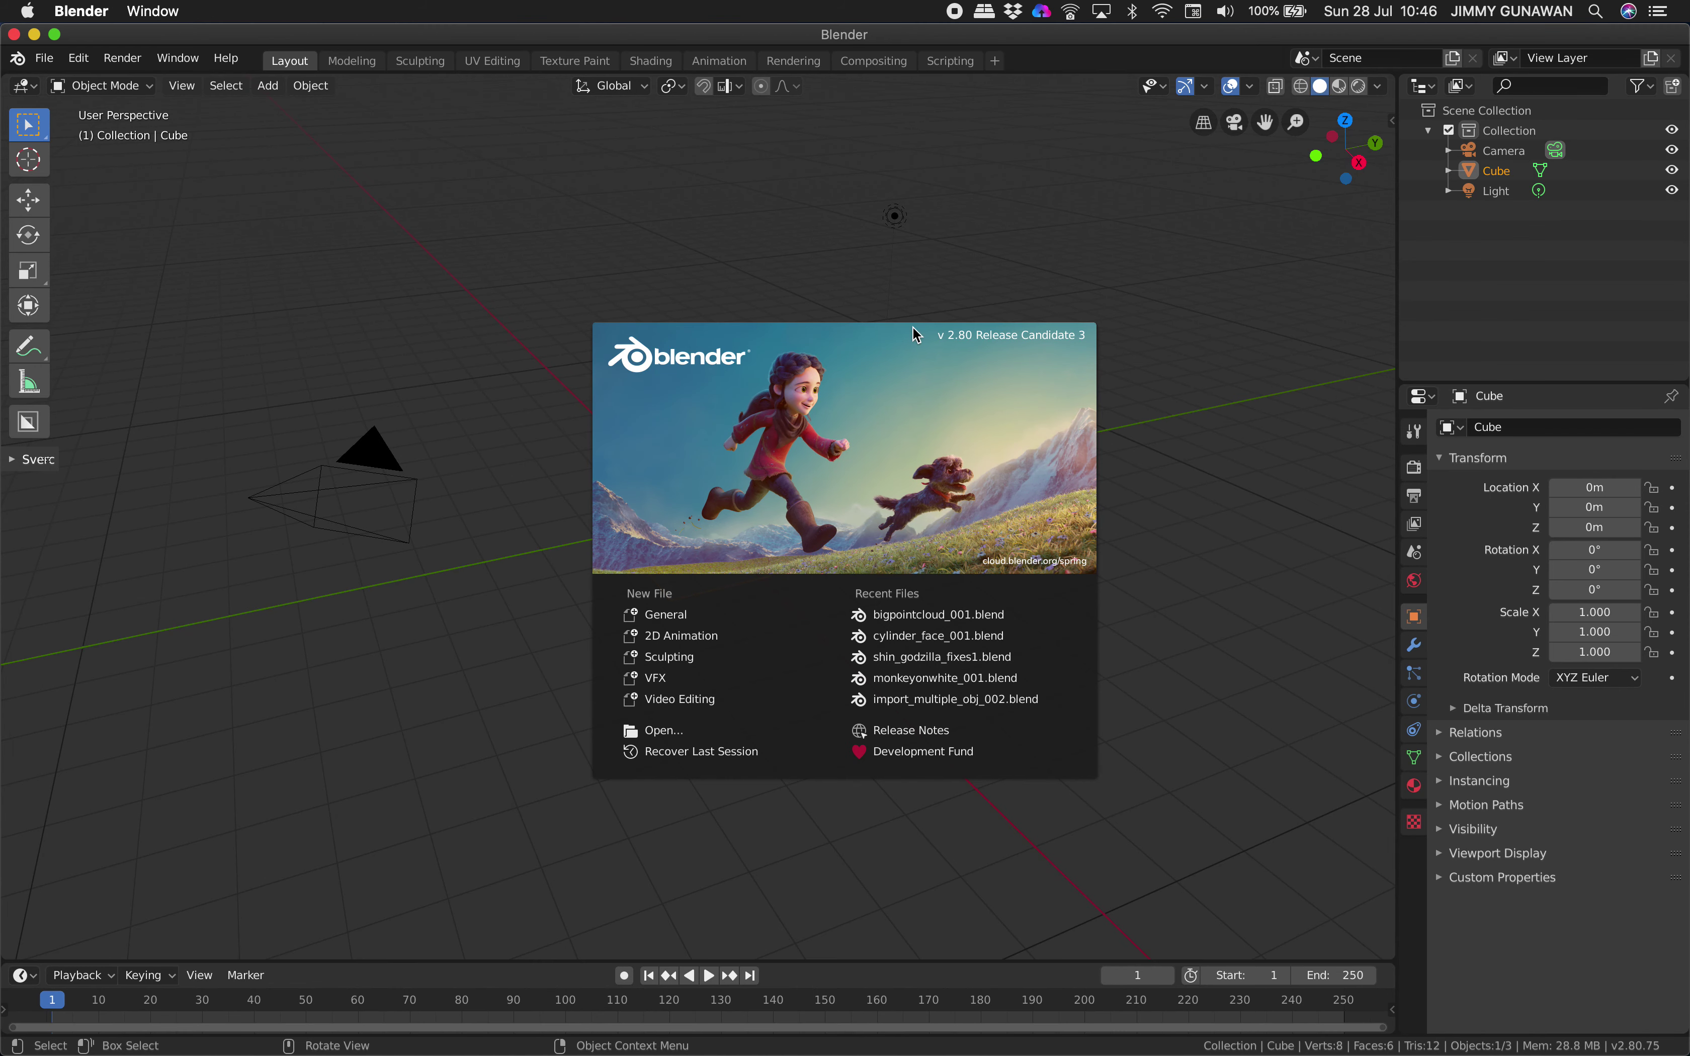
left_click(909, 281)
key("a")
key("x")
left_click(908, 278)
Try to import bigpointcloud_001.abc from the Desktop, sorting the files by date and hiding folders
left_click(43, 58)
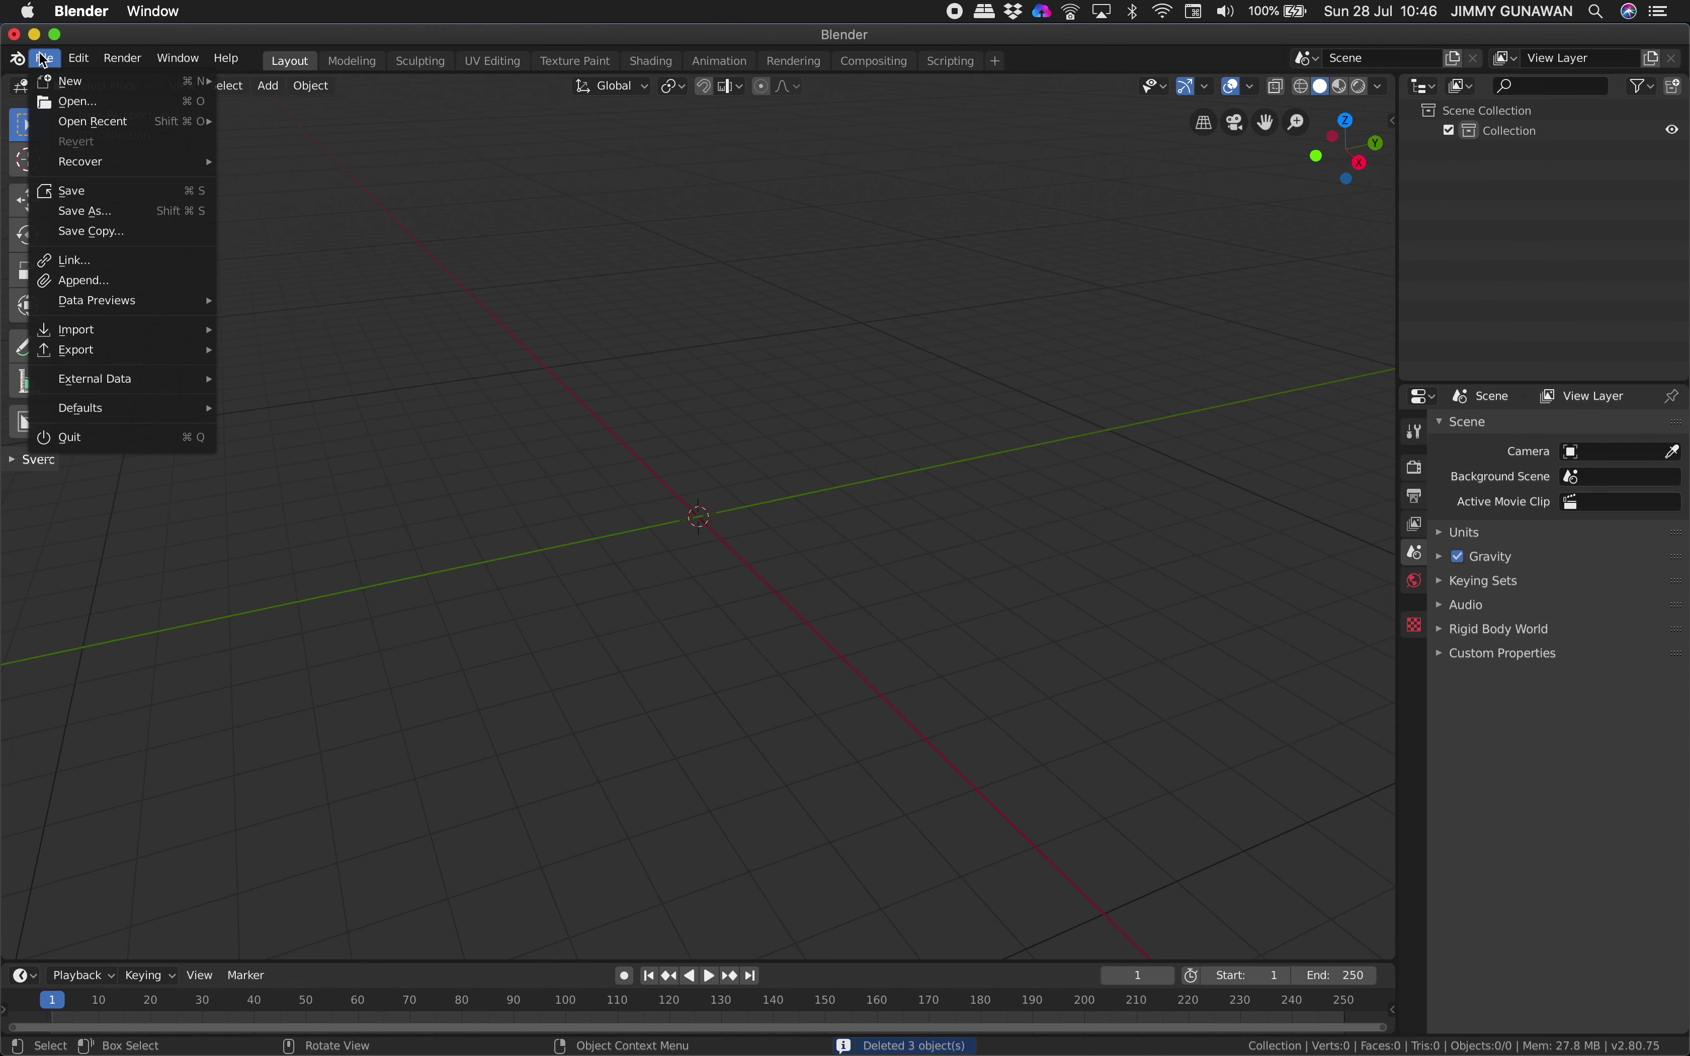
mouse_move(155, 329)
left_click(302, 349)
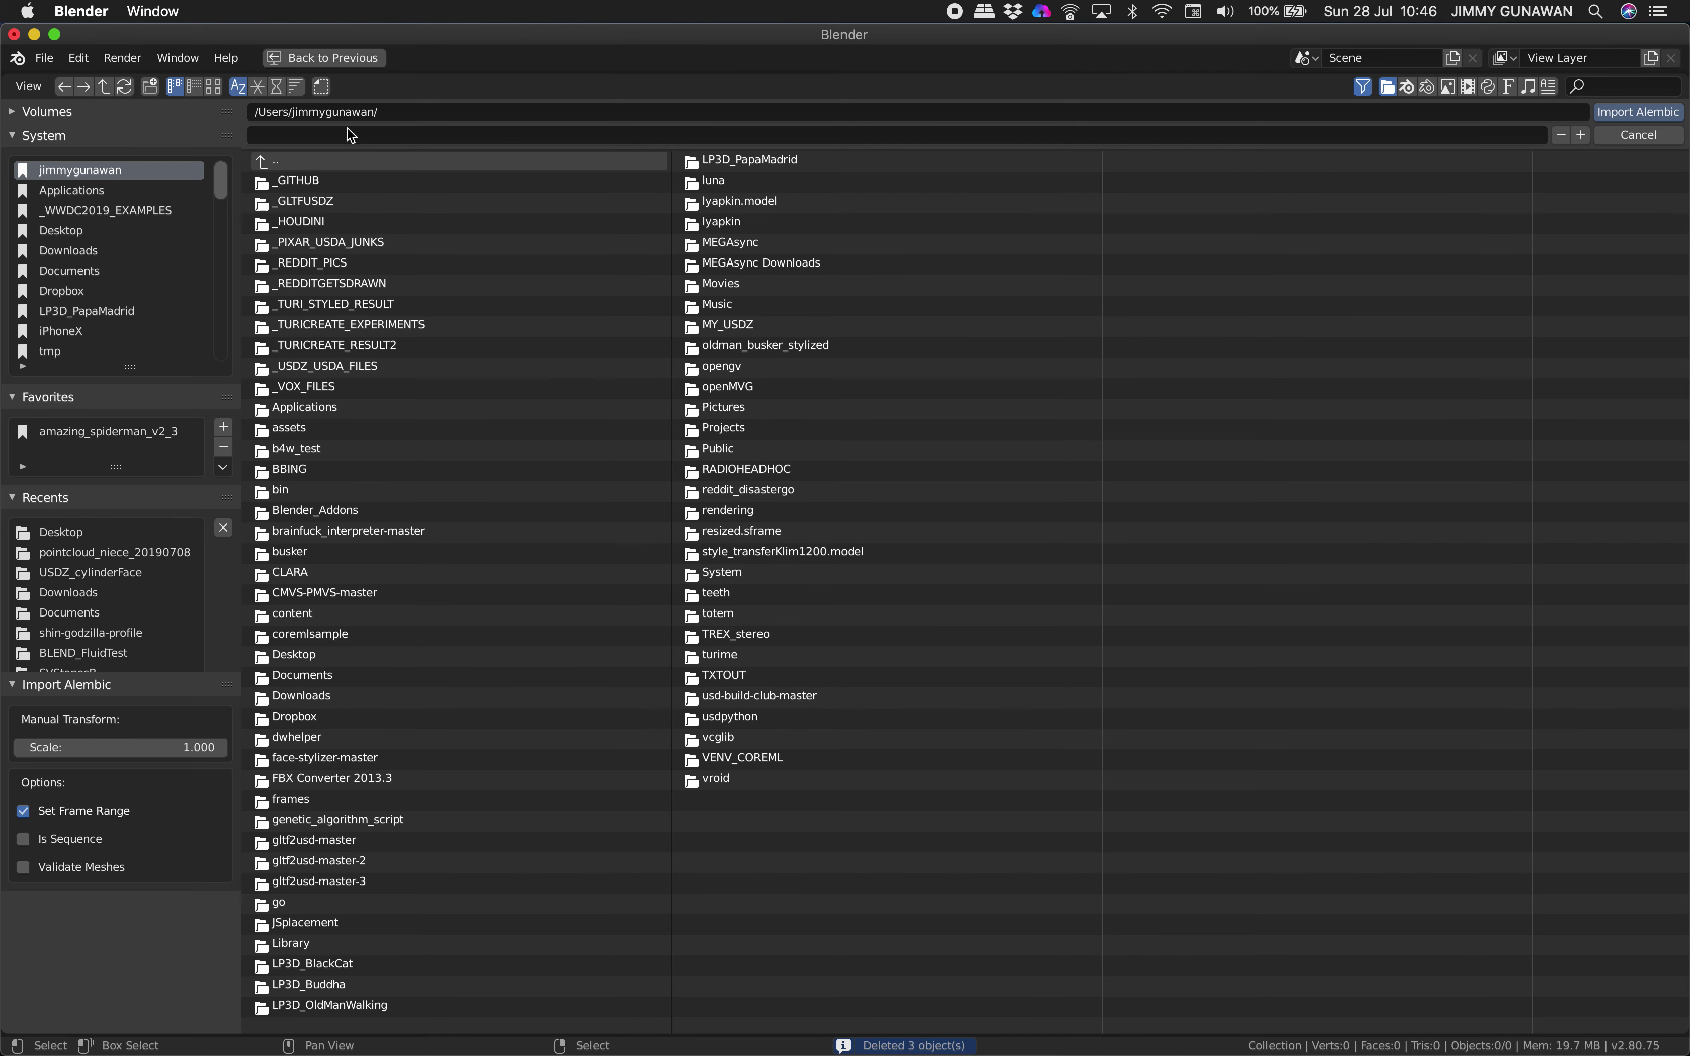
left_click(277, 86)
left_click(1390, 88)
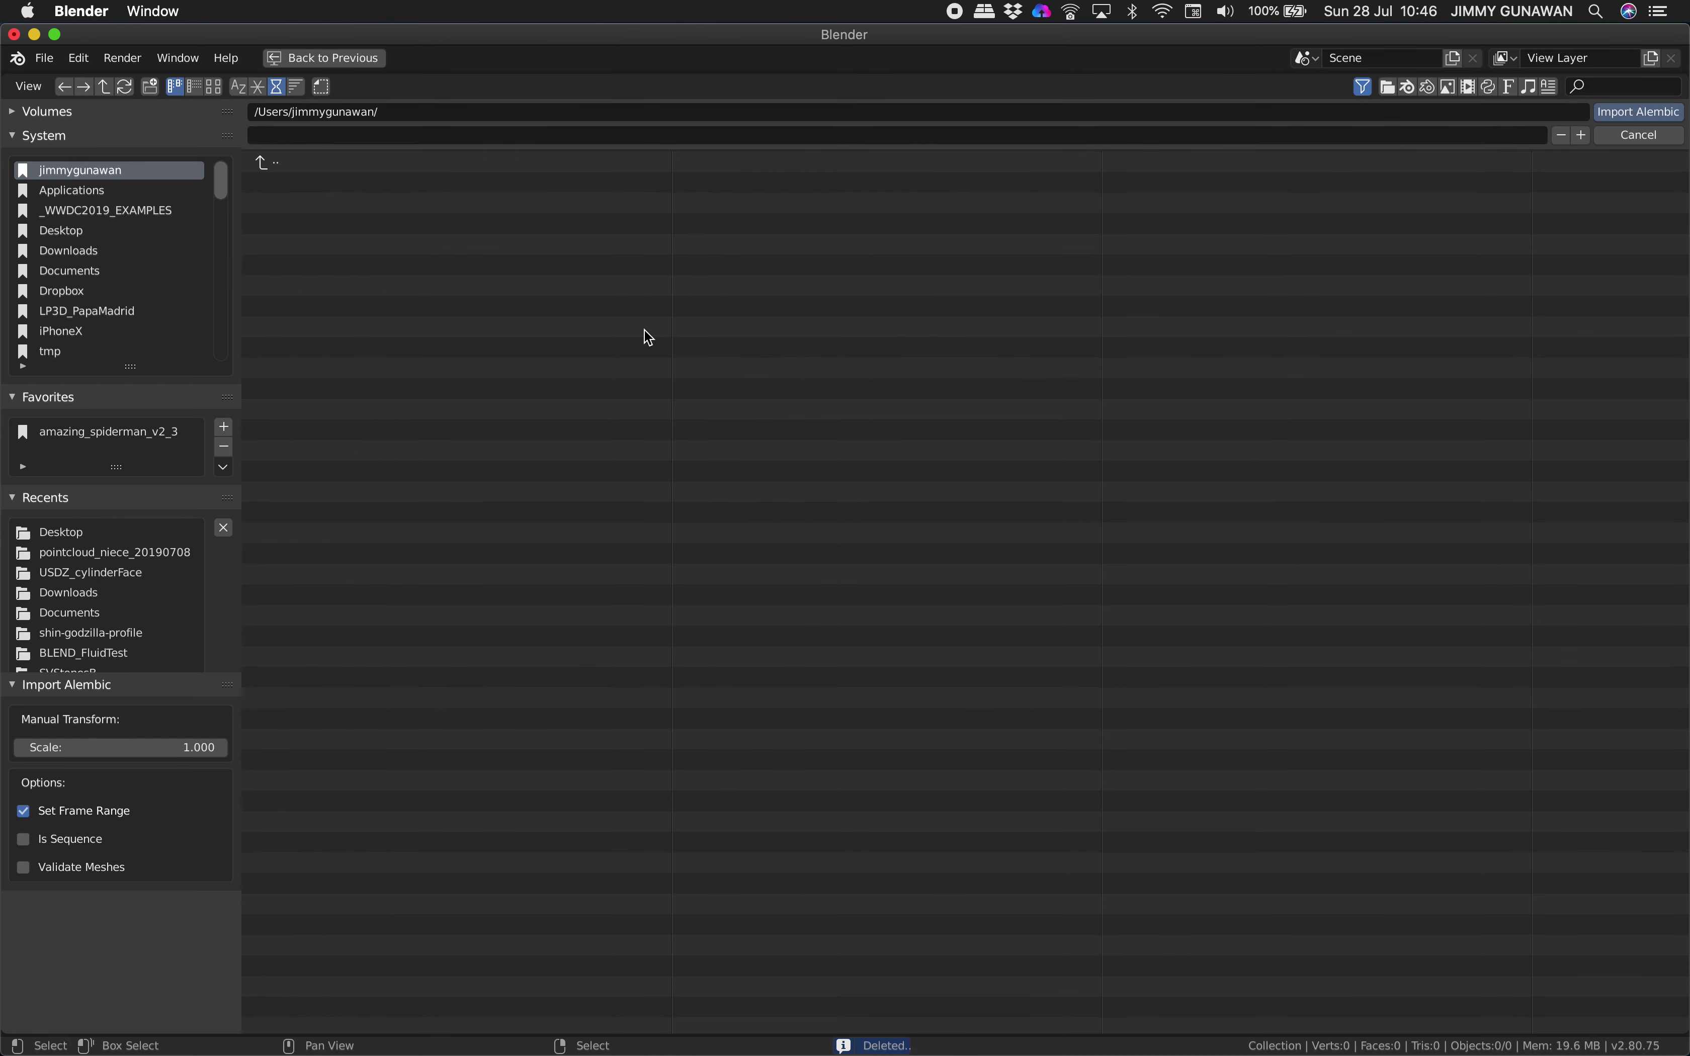
left_click(118, 233)
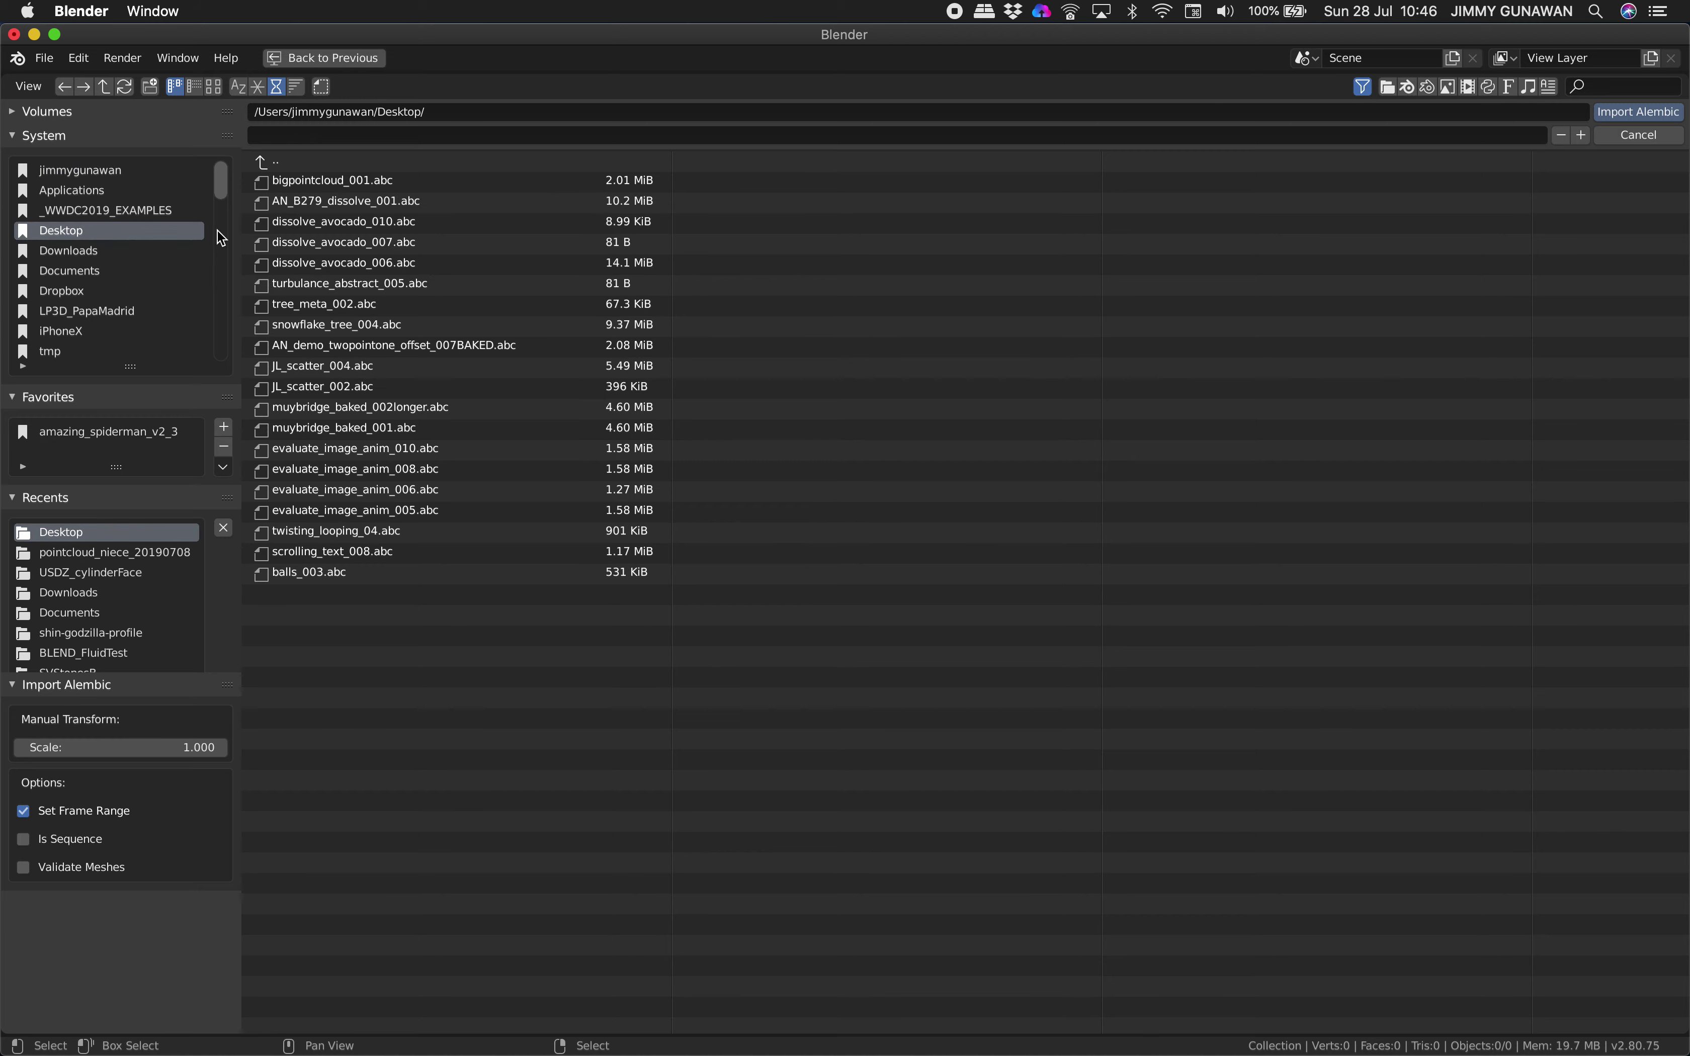
left_click(427, 181)
double_click(426, 180)
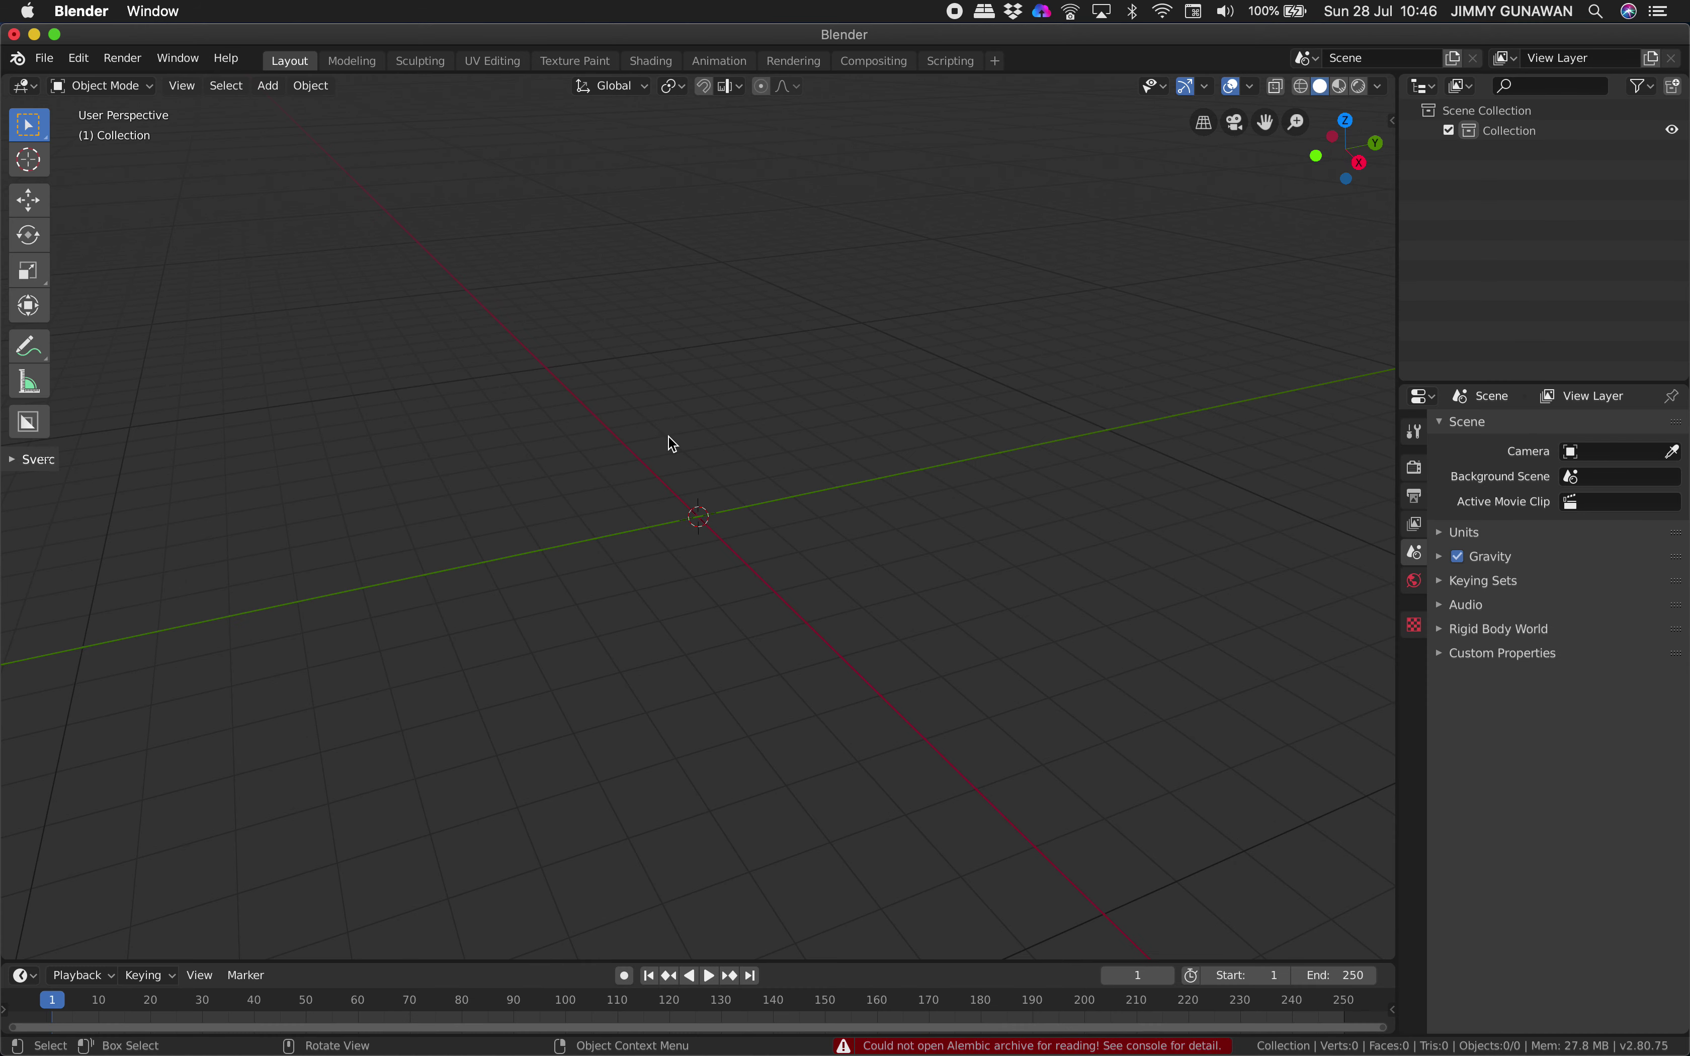
middle_click_drag(670, 437, 724, 464)
Open the recent file bigpointcloud_001.blend, discarding the unsaved changes
left_click(45, 58)
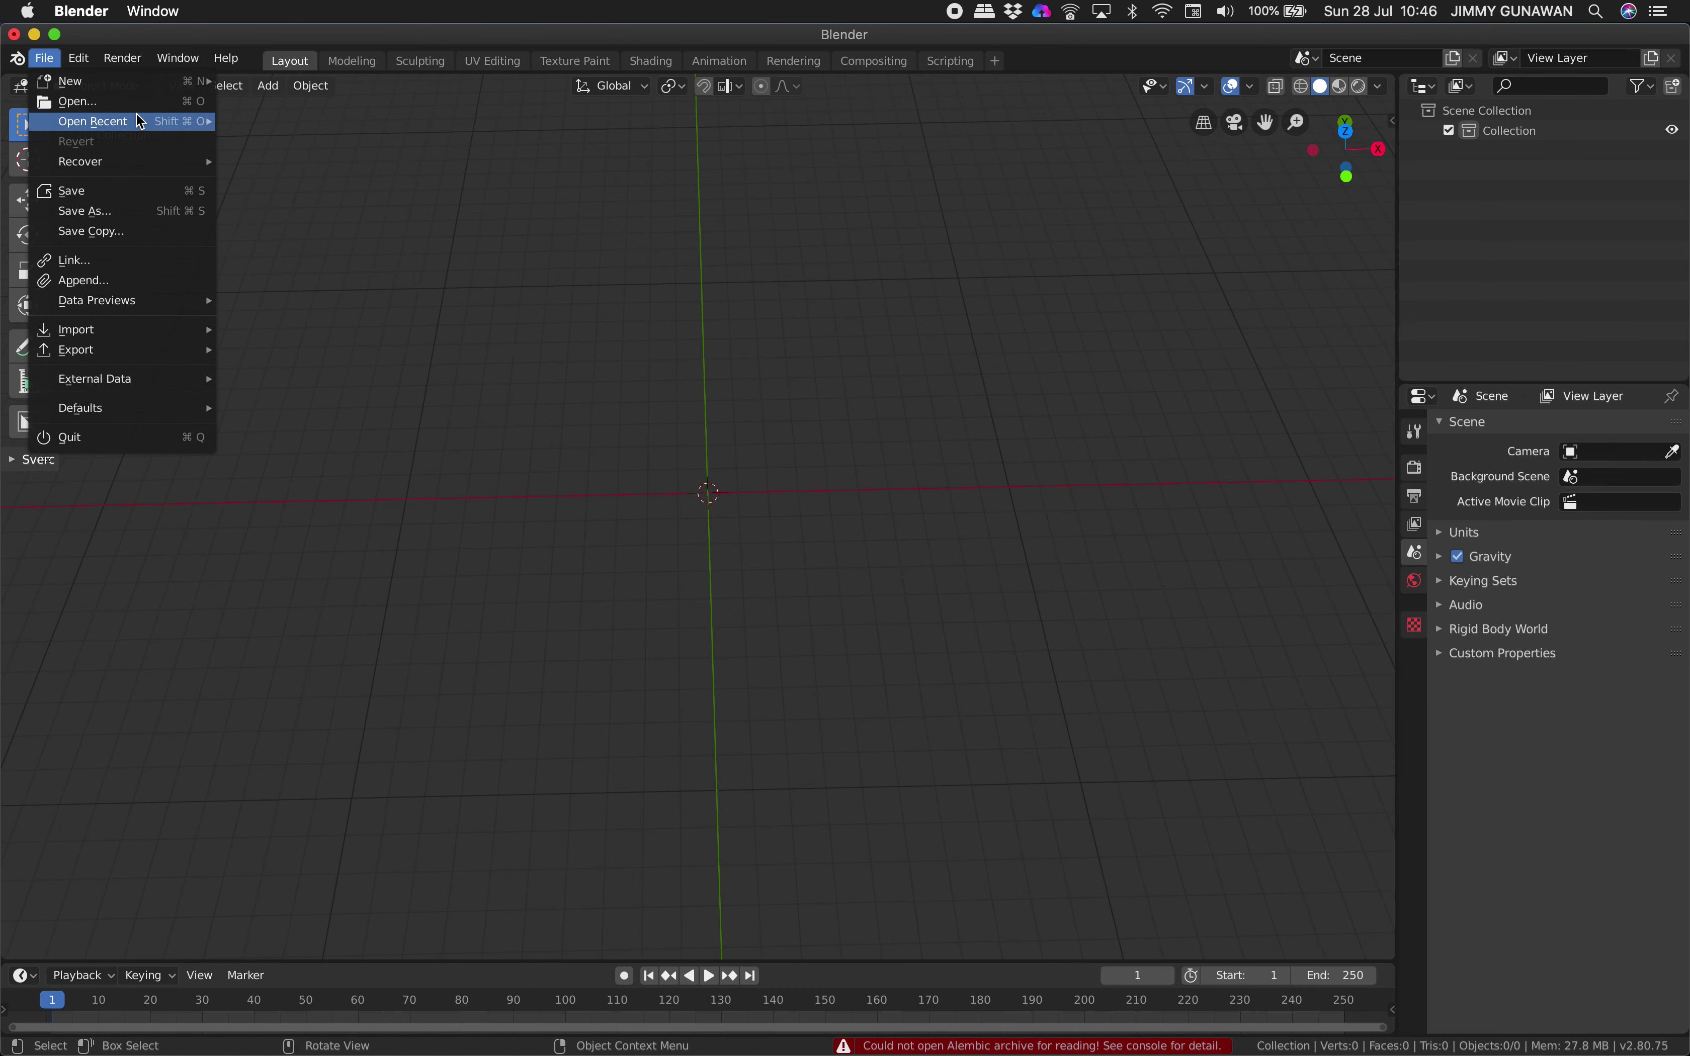
mouse_move(140, 122)
left_click(273, 122)
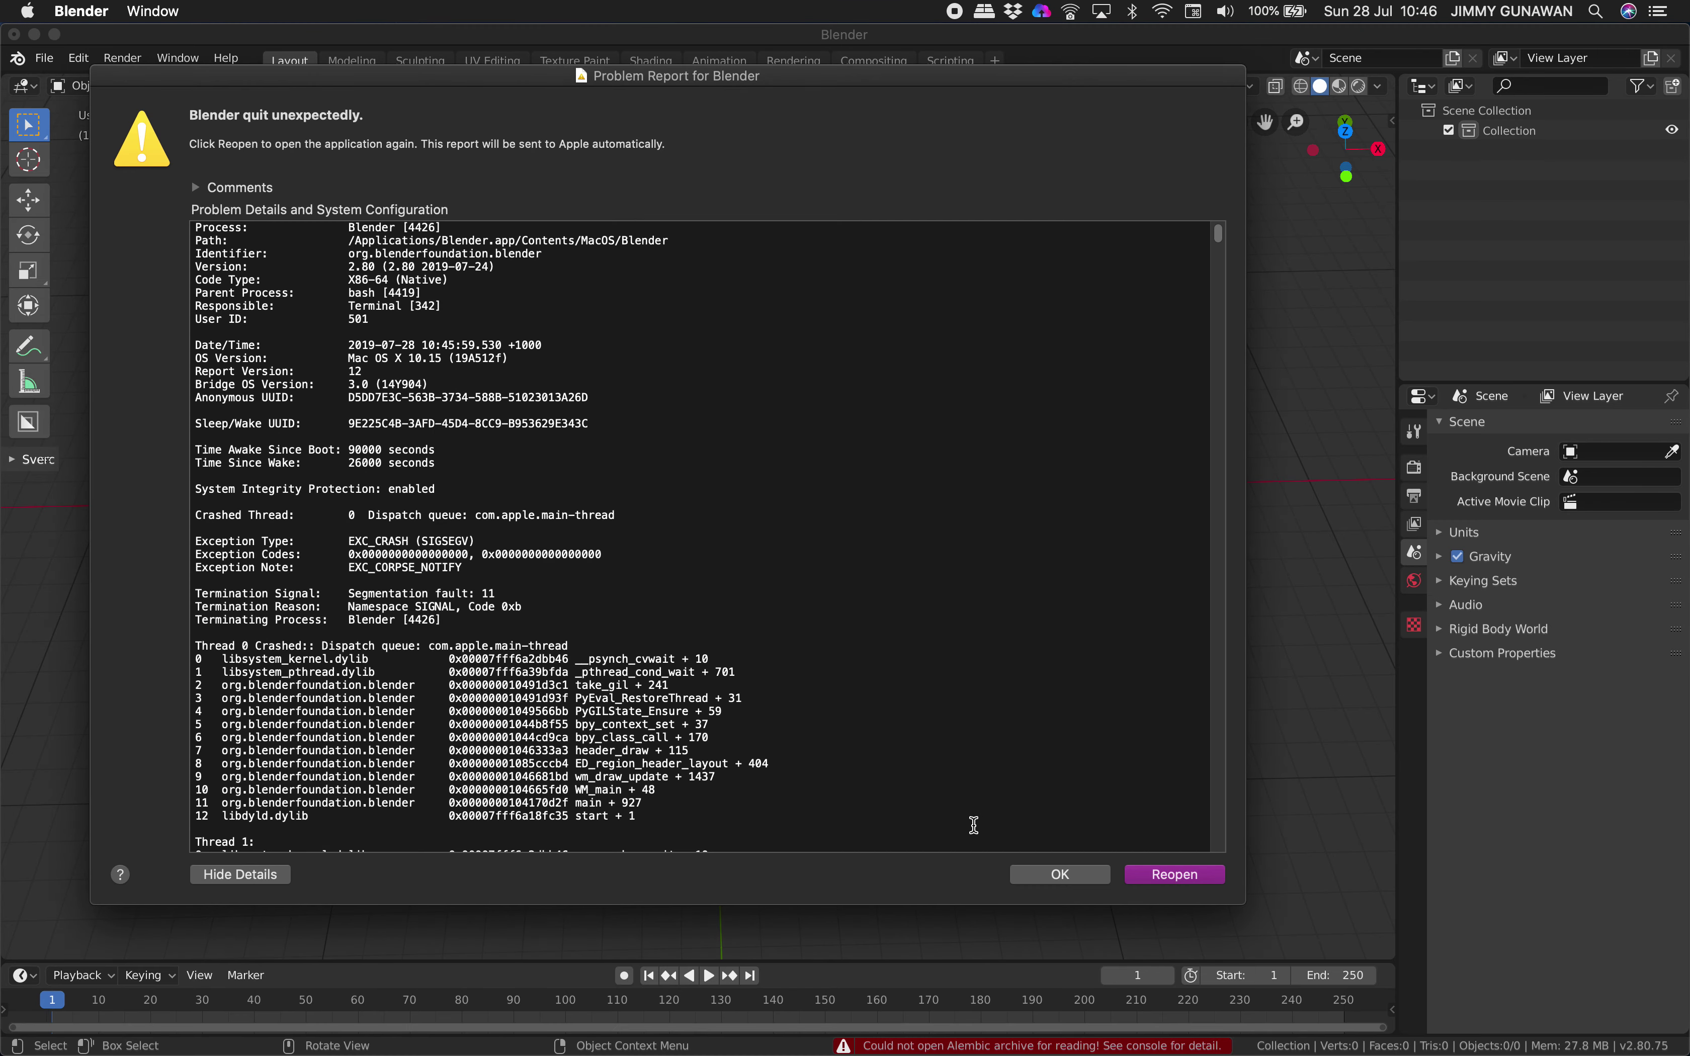
left_click(1072, 879)
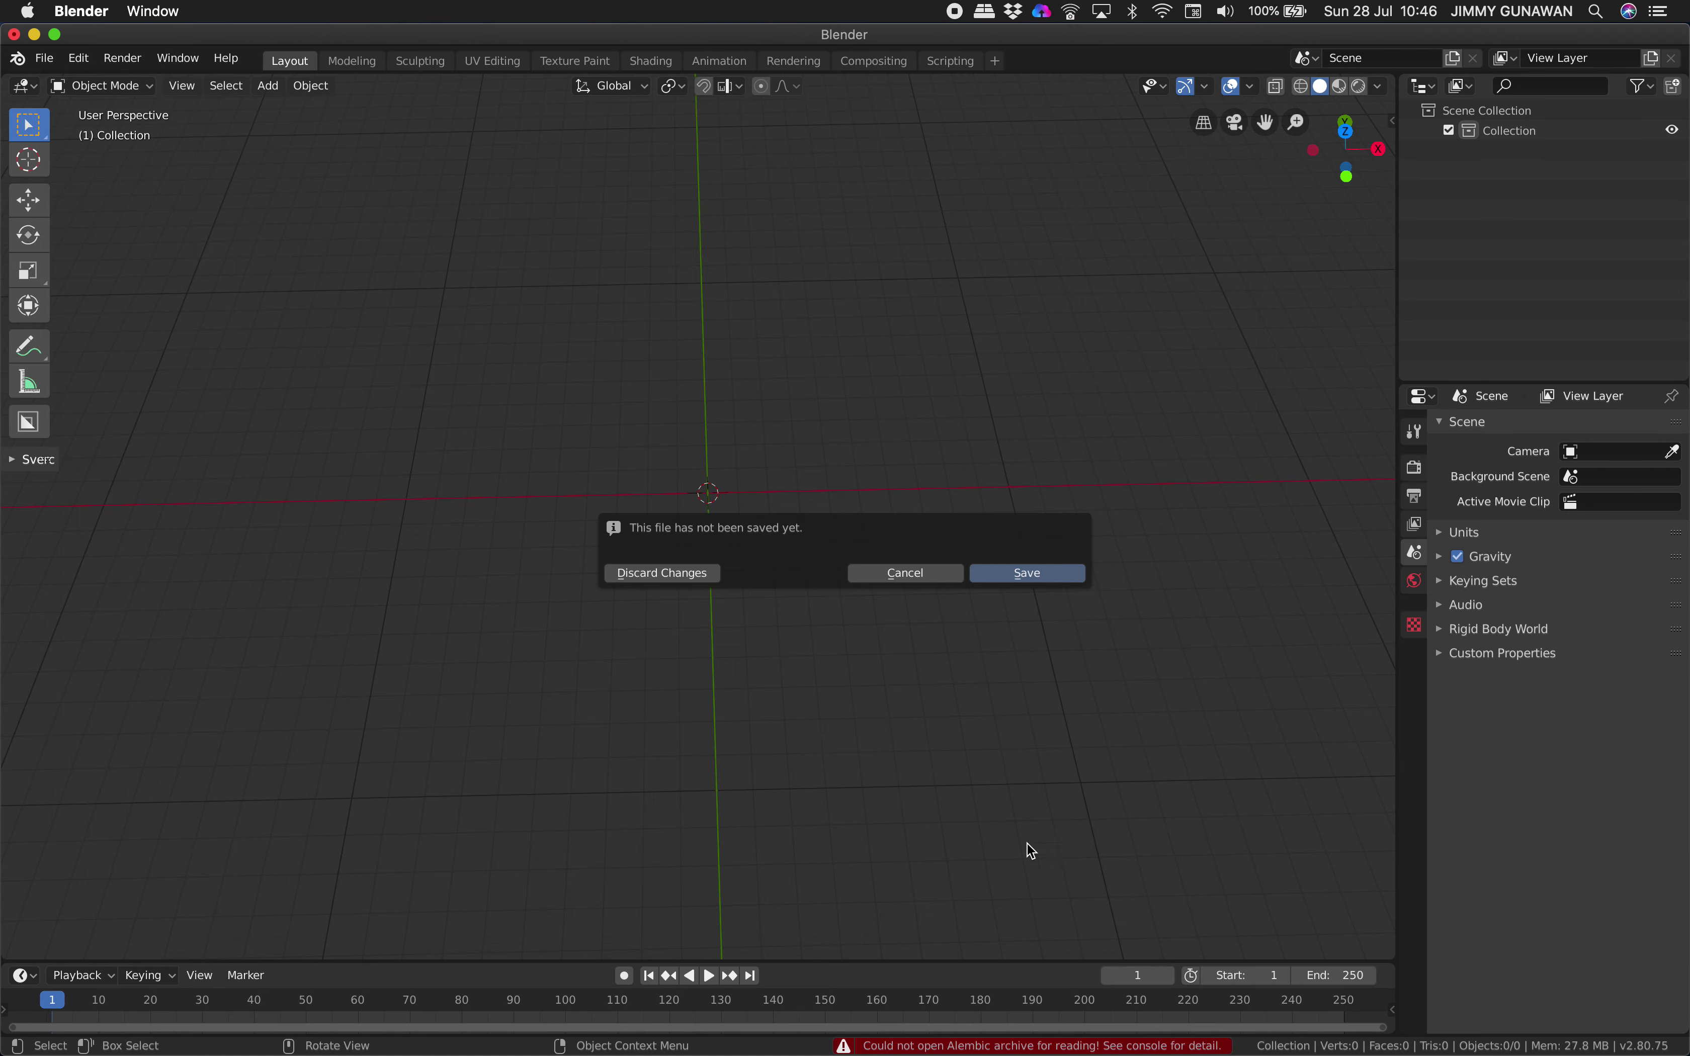
left_click(710, 573)
middle_click_drag(710, 570, 870, 649)
left_click(789, 630)
left_click(54, 34)
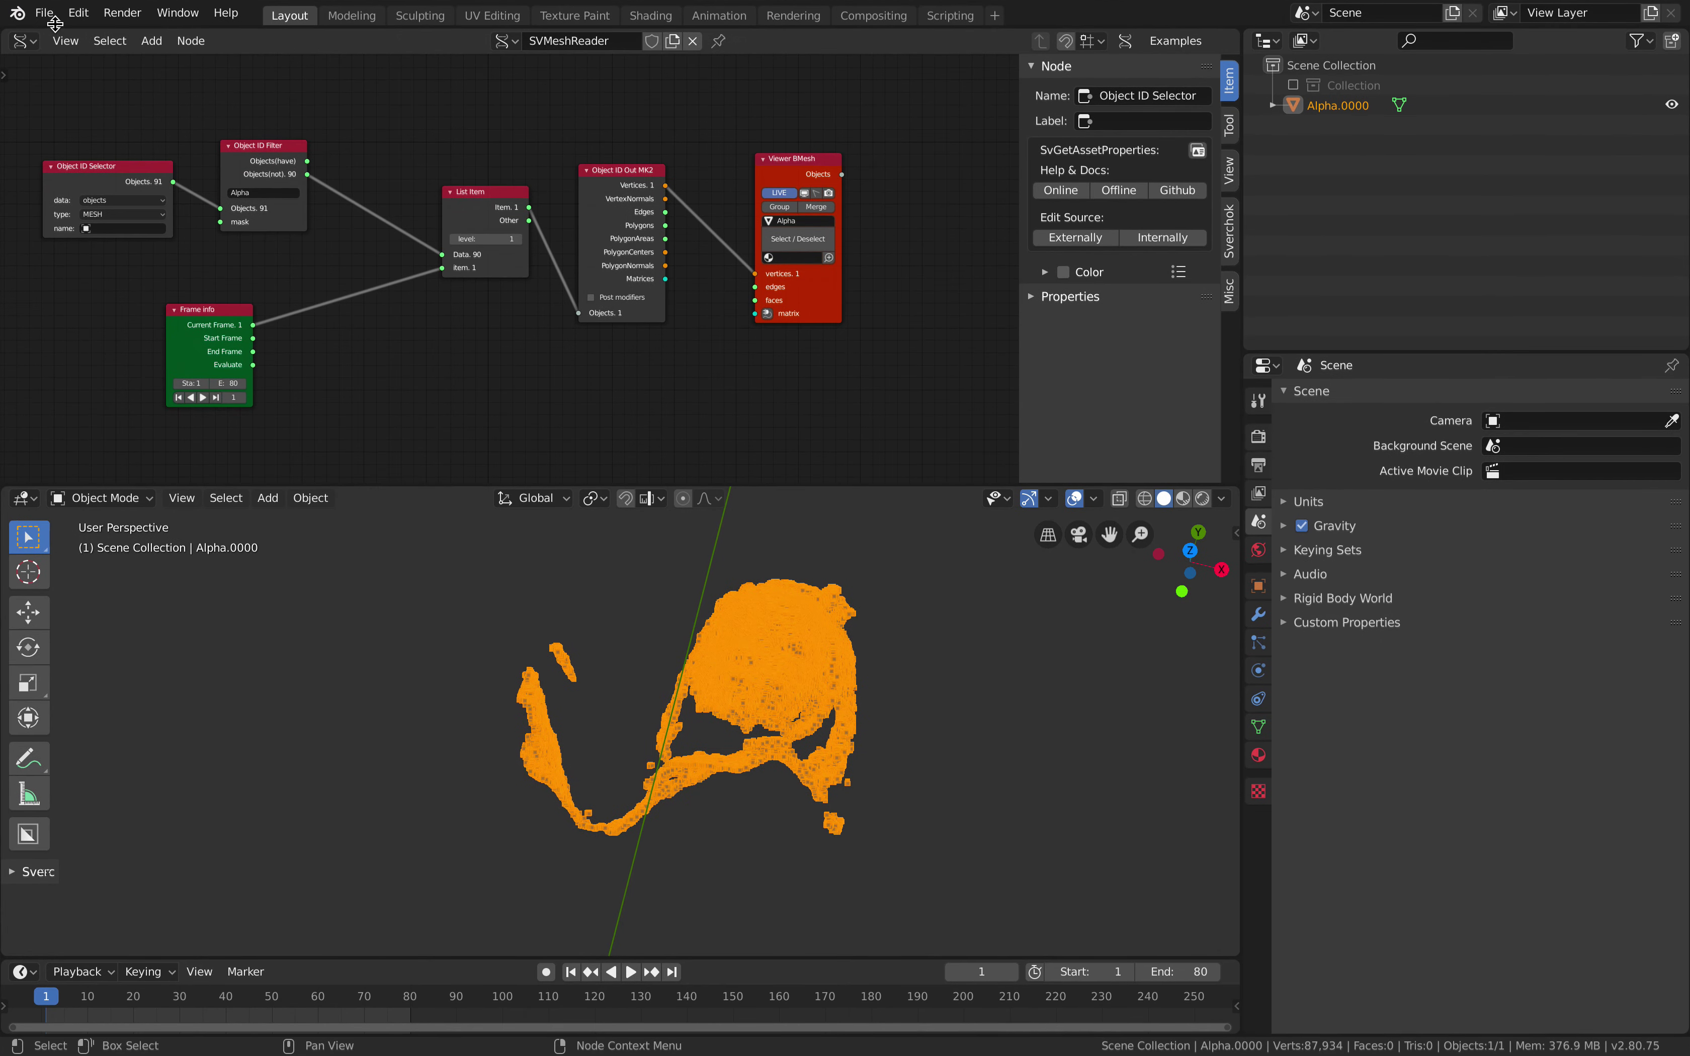
Export the Alpha.0000 mesh to Alembic as bigpointcloud_002.abc with Selected Objects Only enabled and Renderable Objects Only disabled
left_click(47, 14)
mouse_move(118, 308)
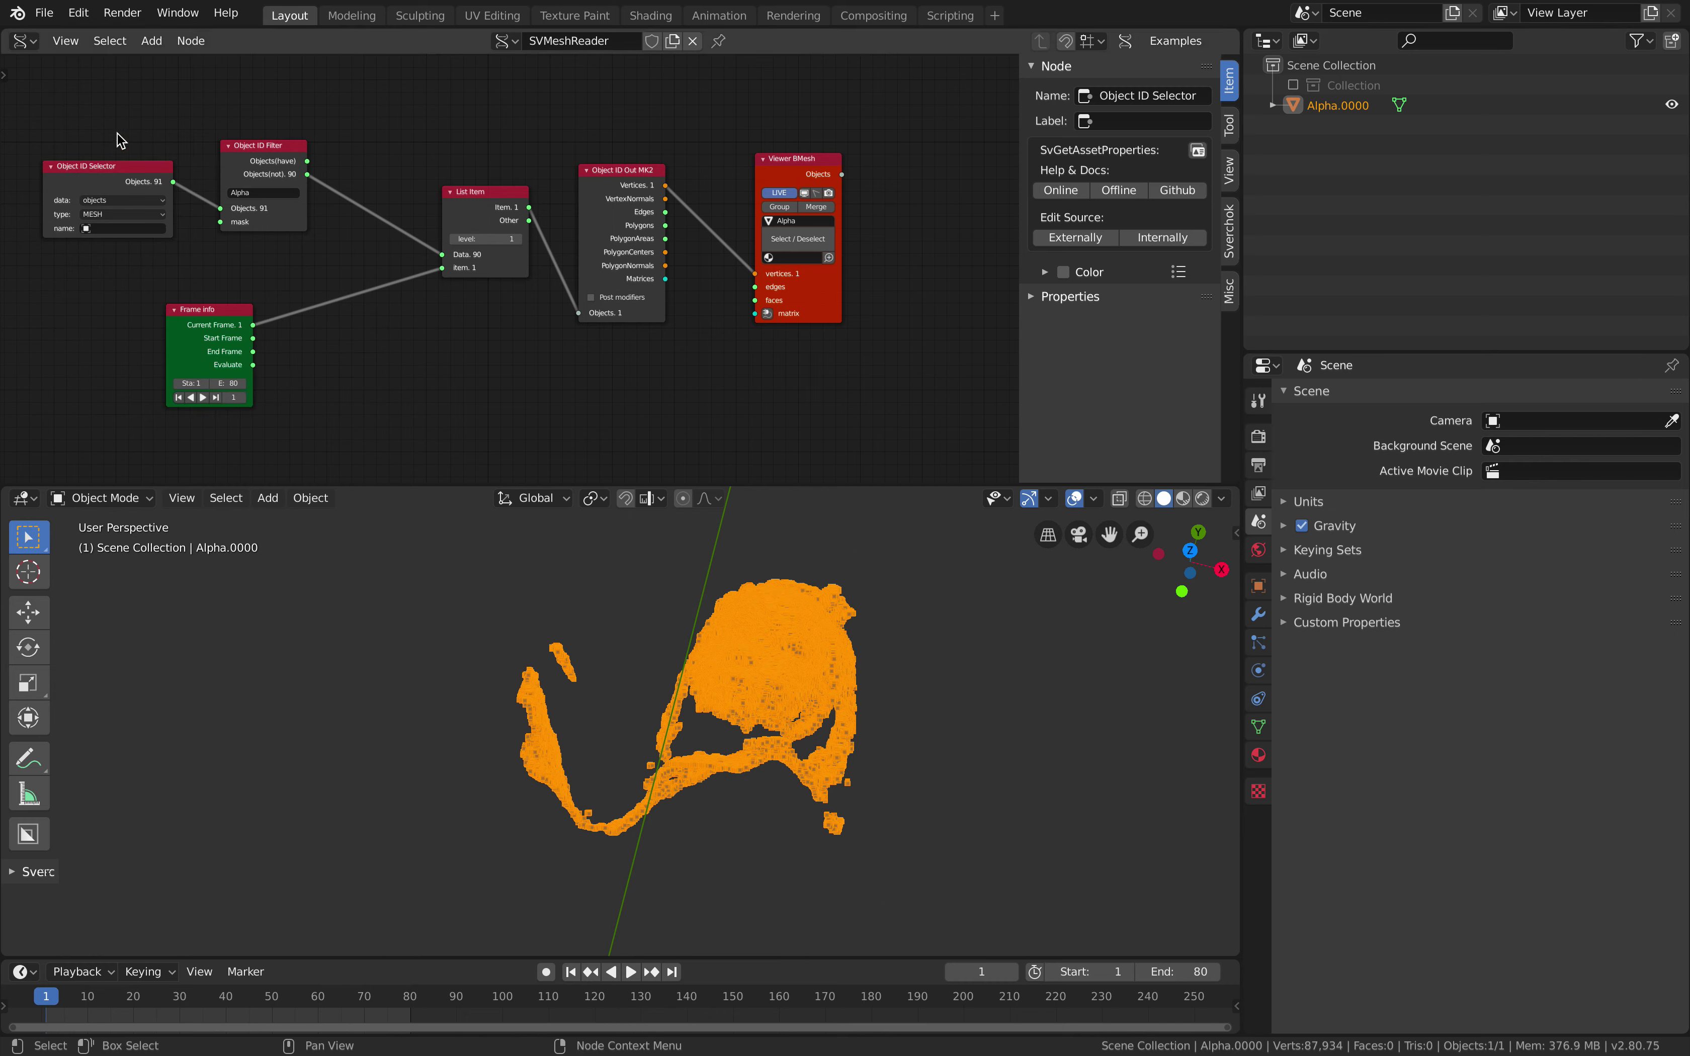
left_click(46, 14)
mouse_move(118, 305)
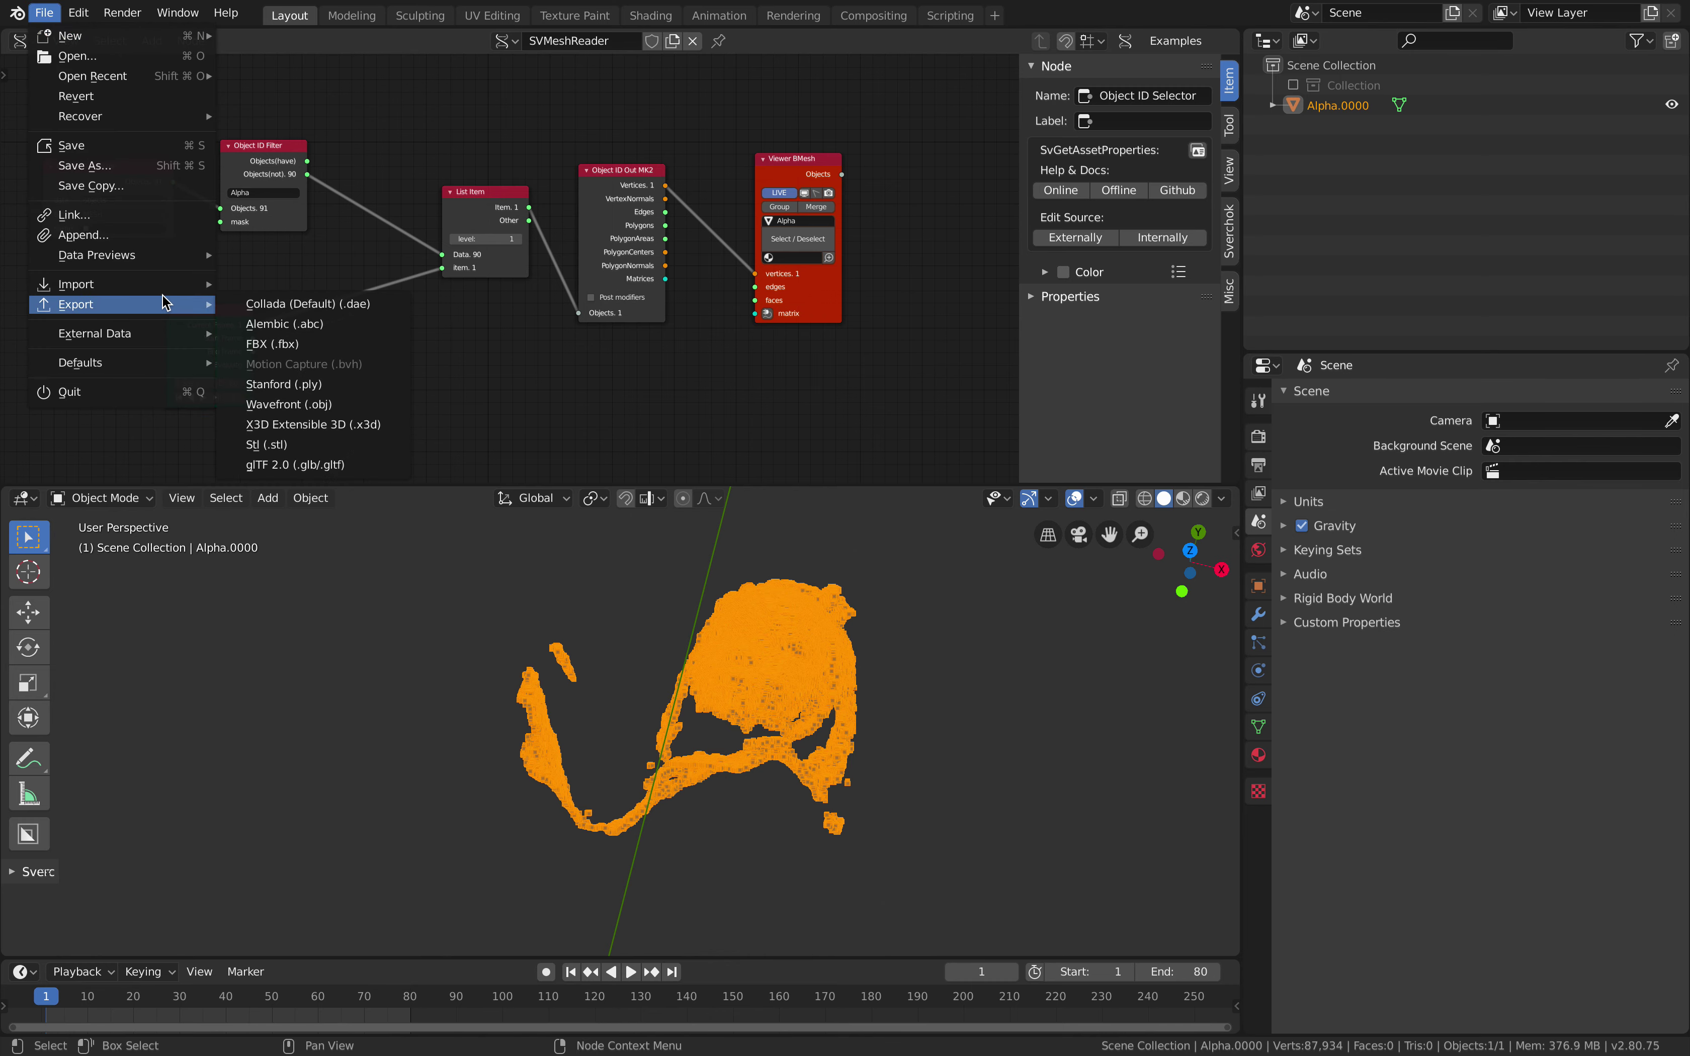
left_click(272, 322)
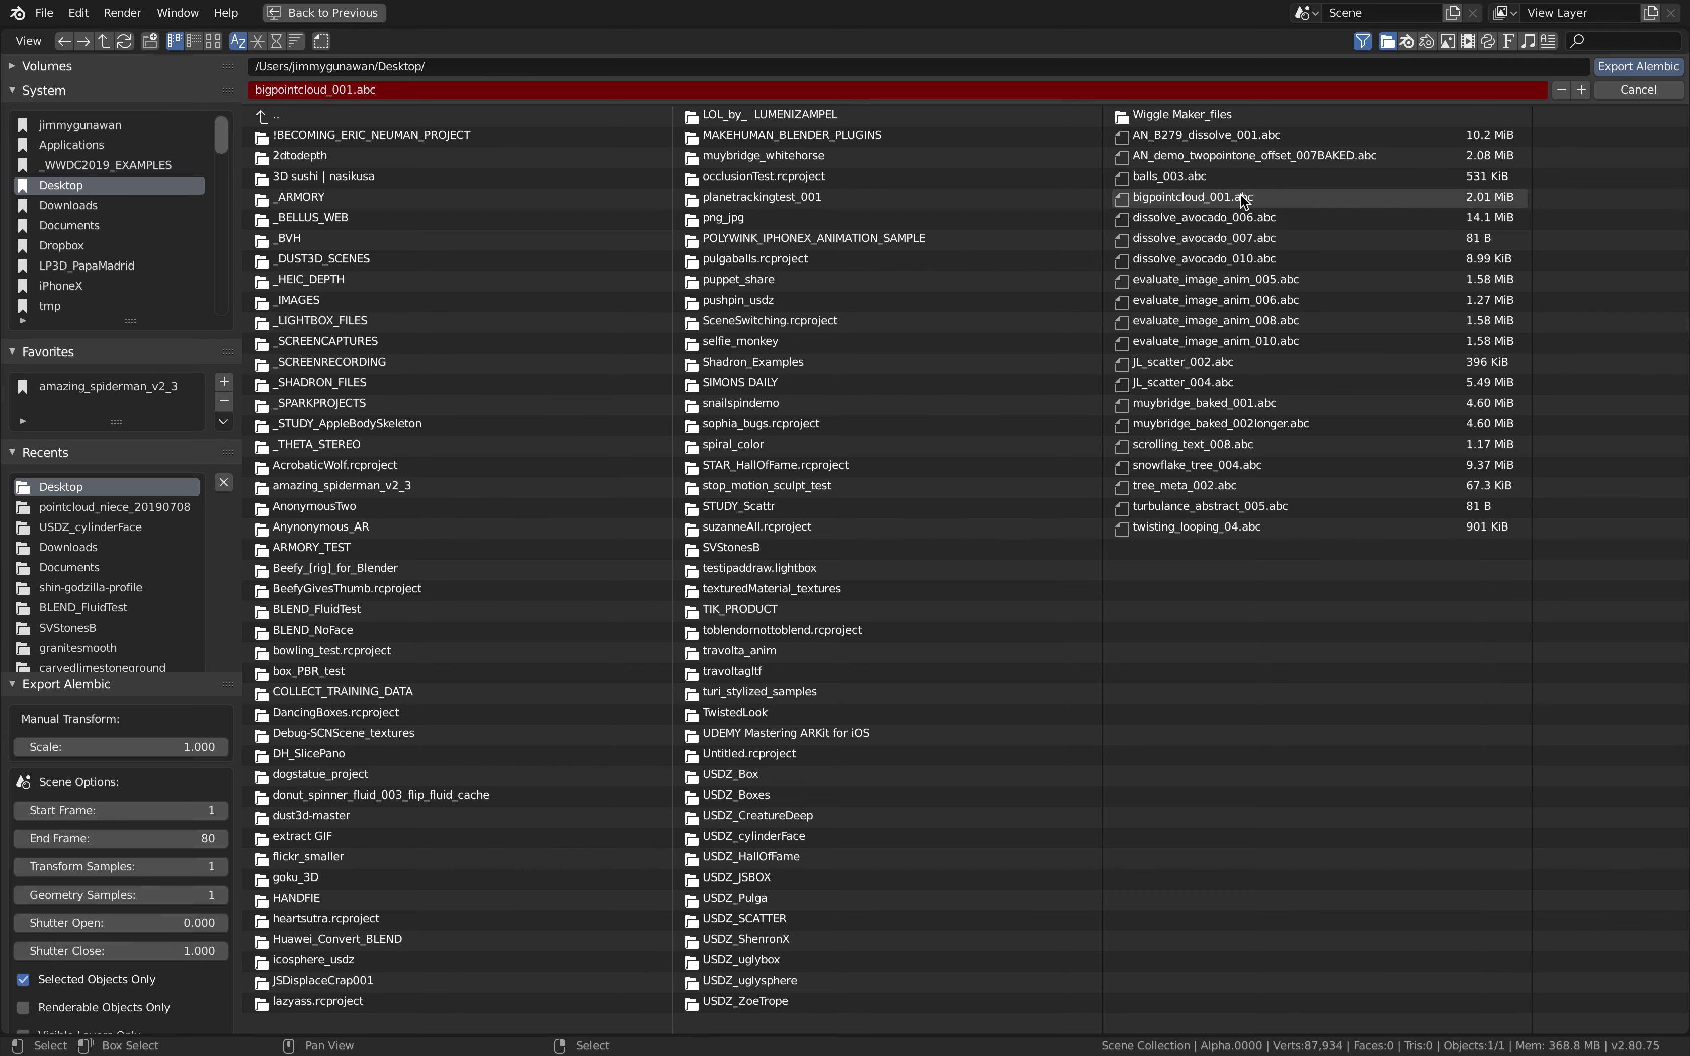
left_click(1582, 92)
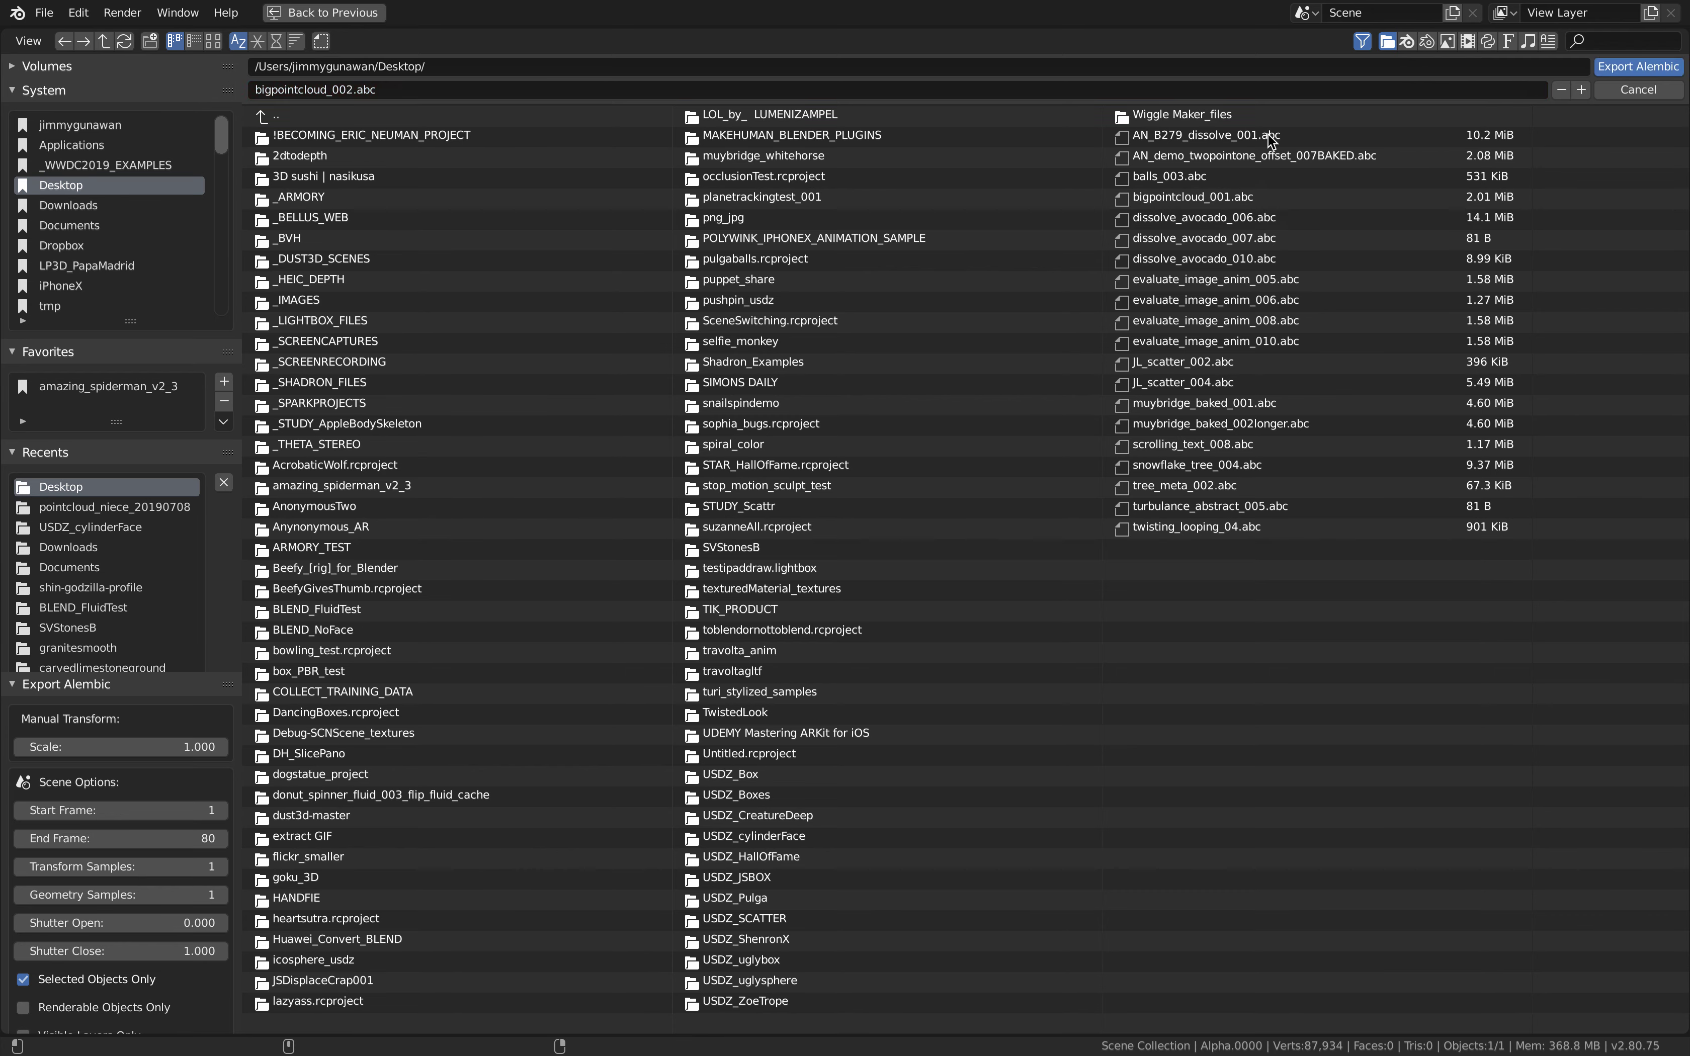
key("Return")
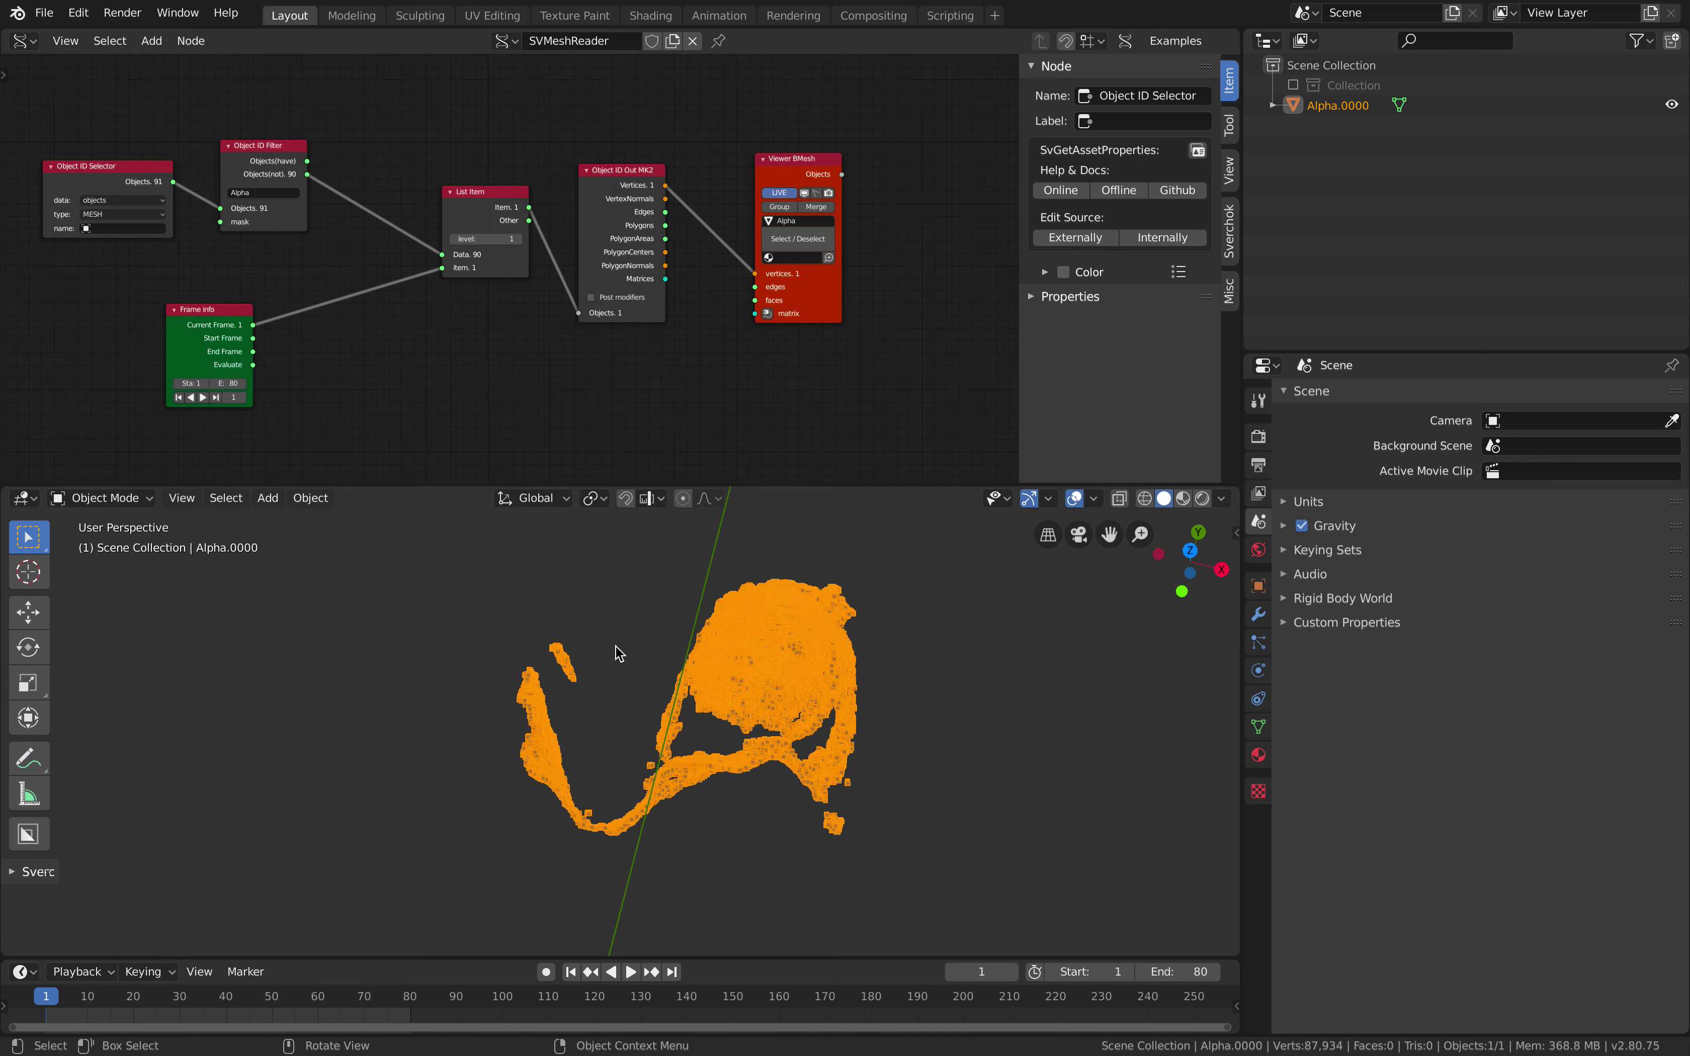
Start a new General scene, discarding the unsaved changes, and delete all default objects
middle_click_drag(669, 639, 705, 647)
left_click(44, 13)
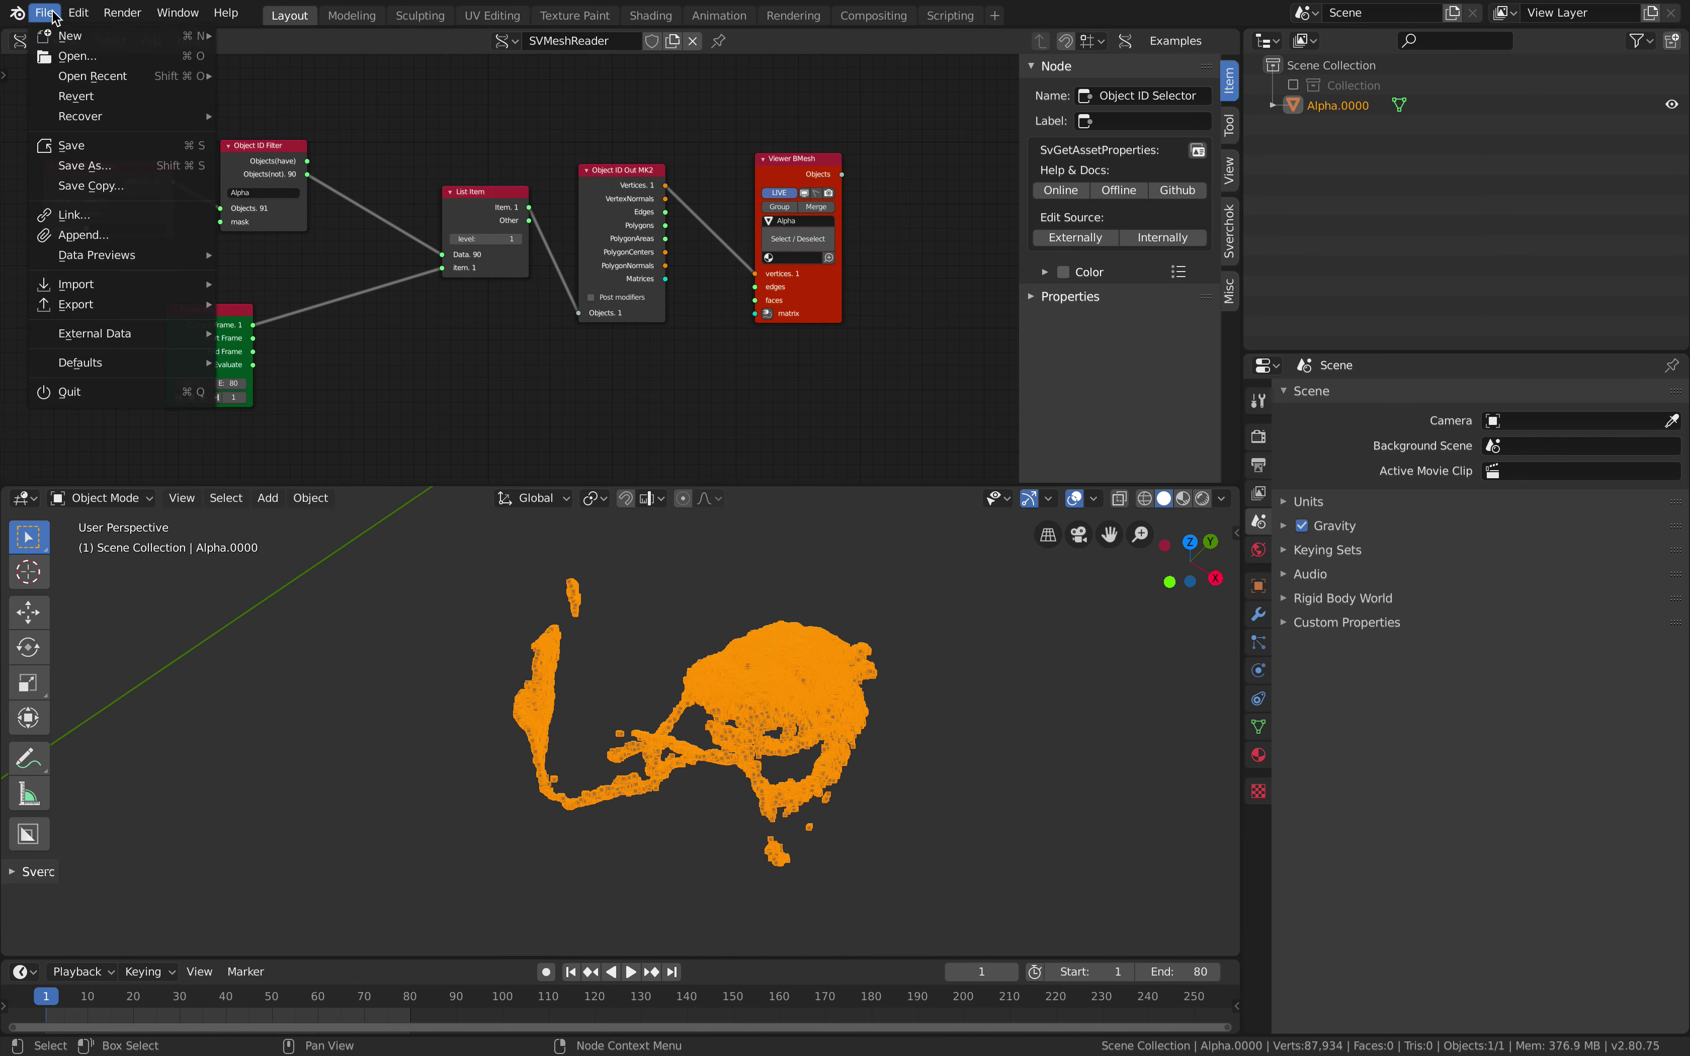
mouse_move(208, 36)
left_click(260, 38)
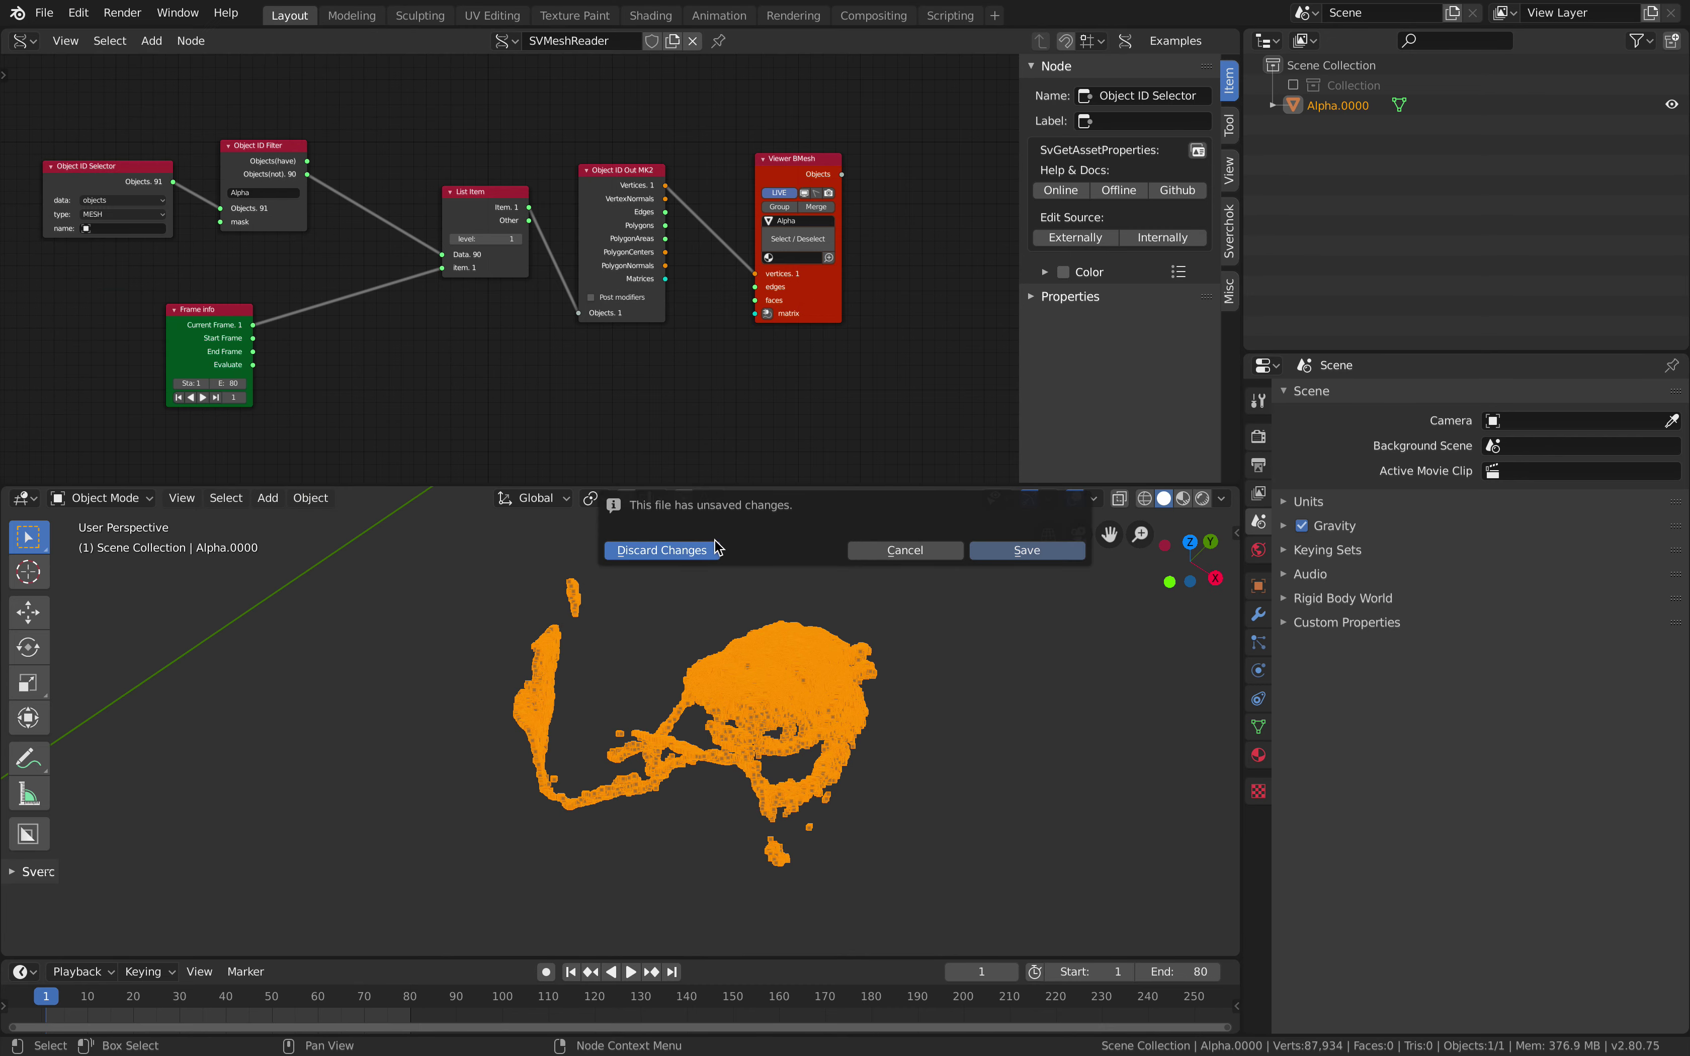
left_click(662, 550)
key("a")
key("Delete")
Import AN_B279_dissolve_001.abc from the Desktop, hiding folders in the file list
left_click(58, 15)
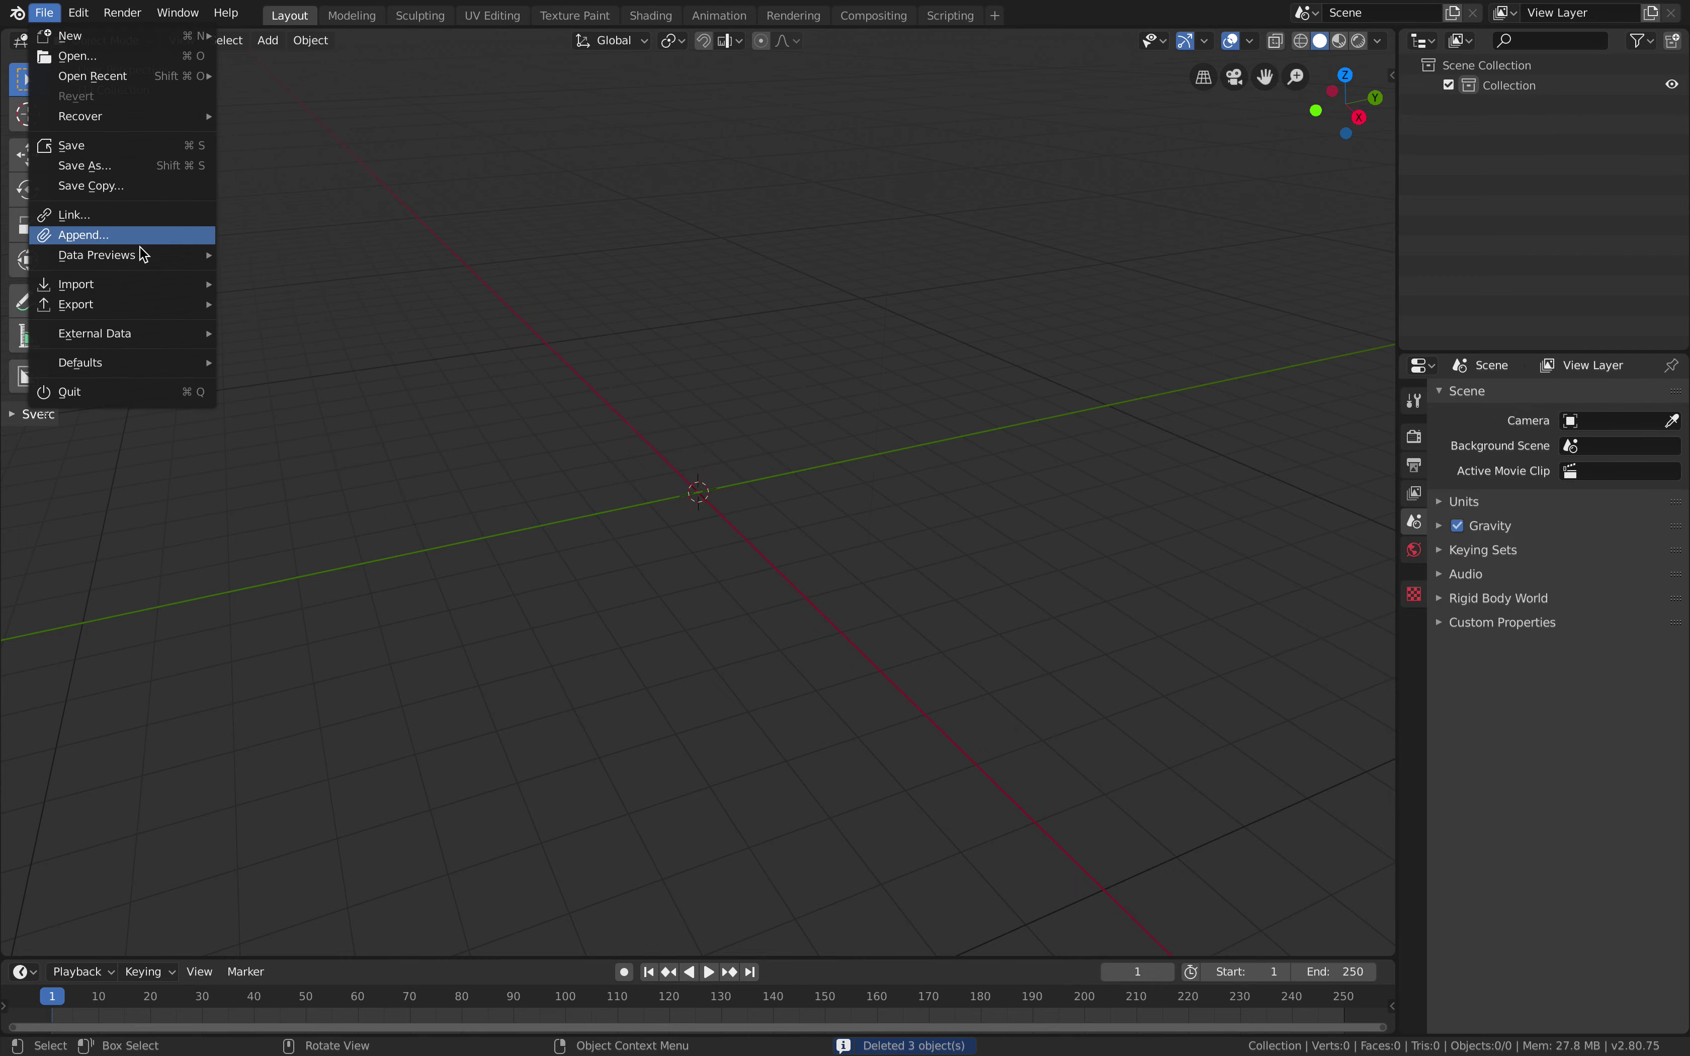
mouse_move(151, 285)
left_click(329, 311)
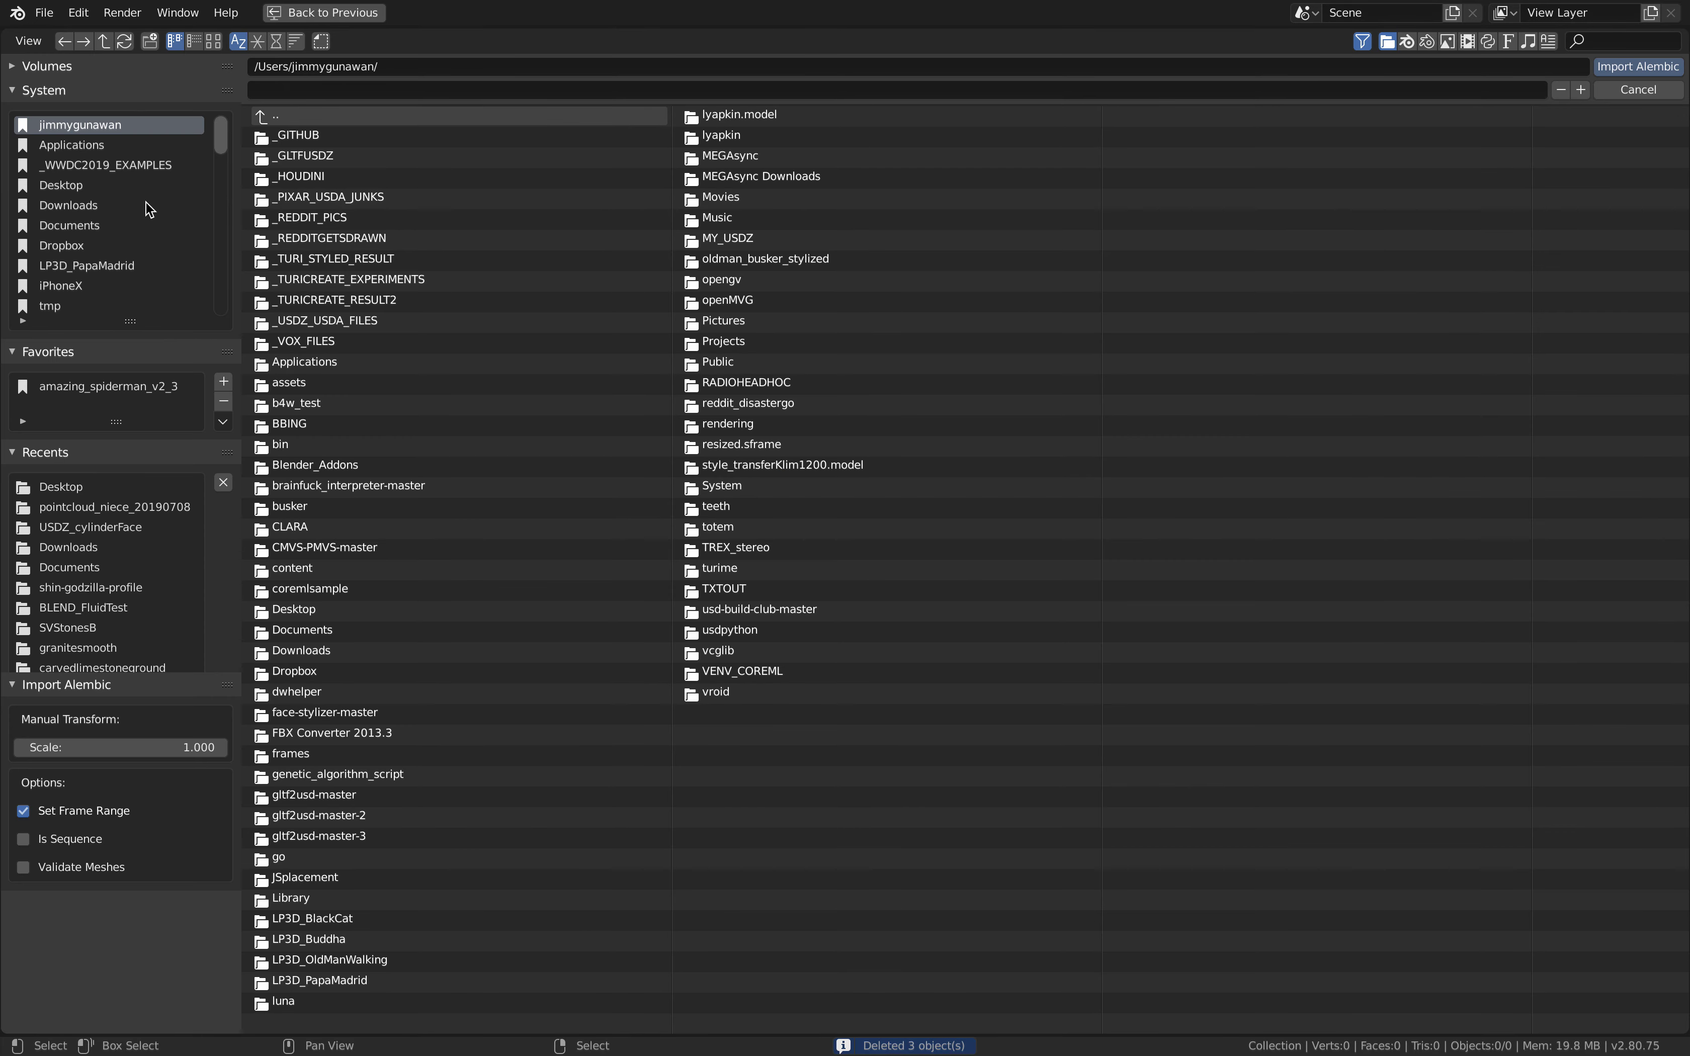
left_click(72, 186)
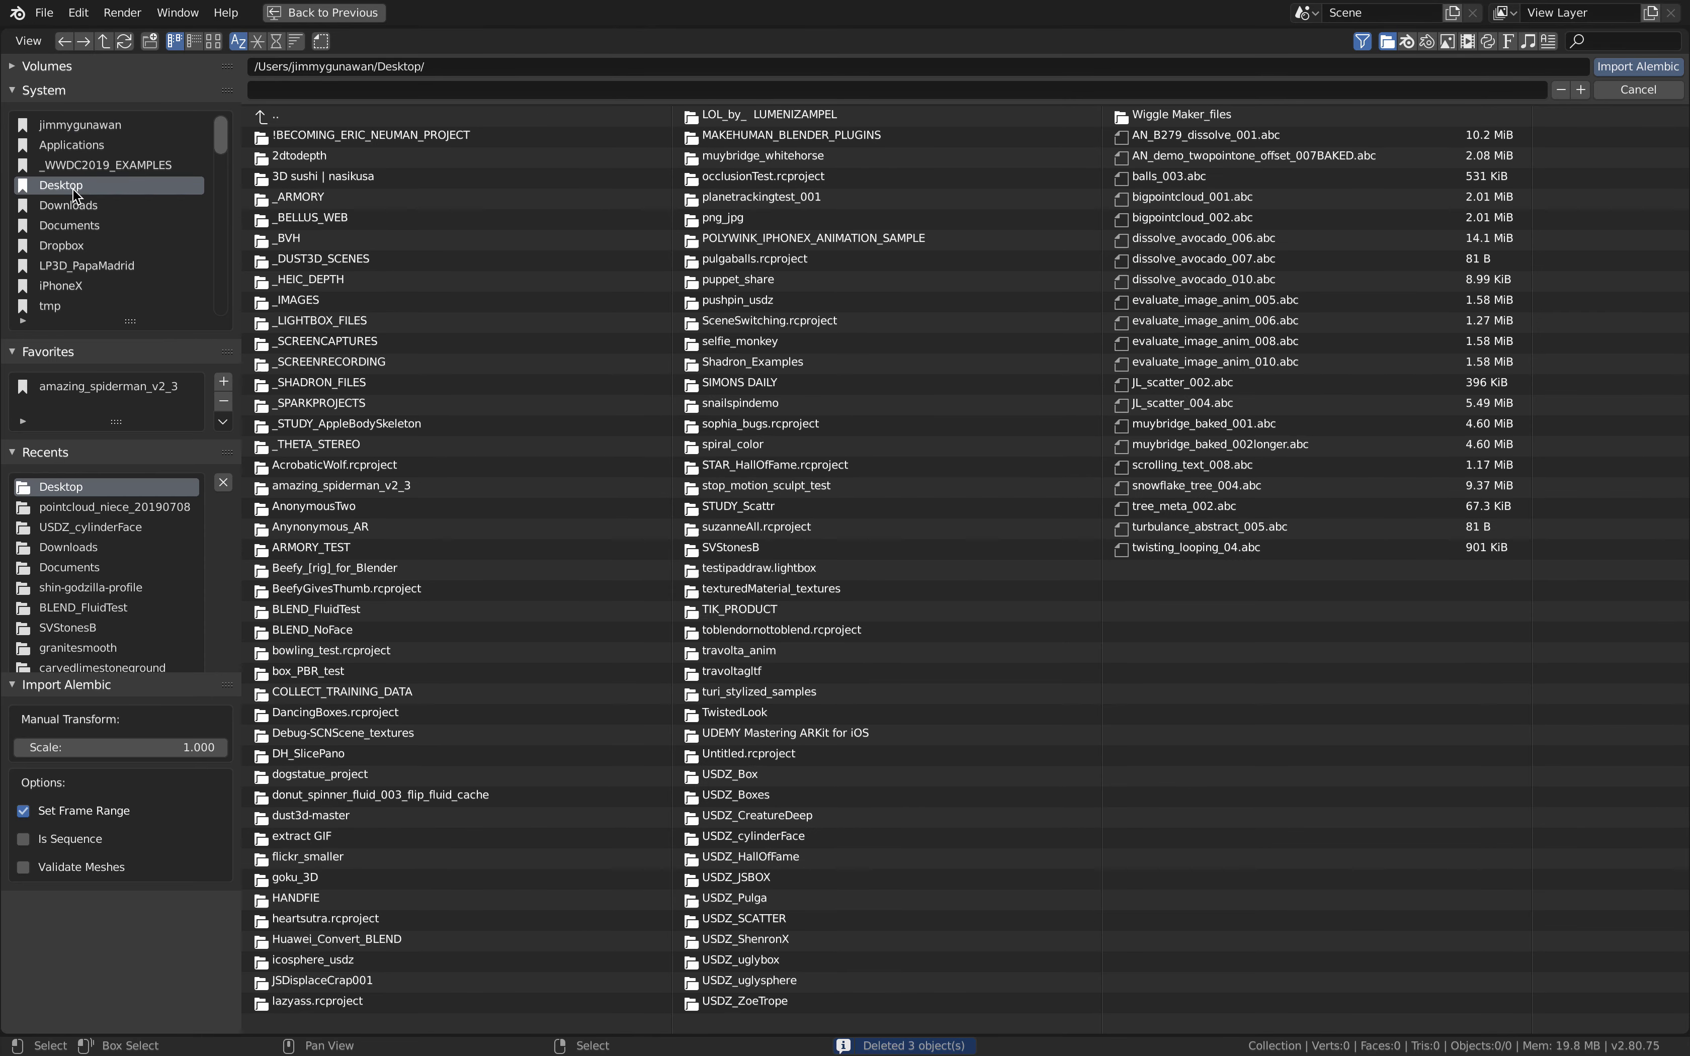
left_click(1388, 41)
double_click(477, 138)
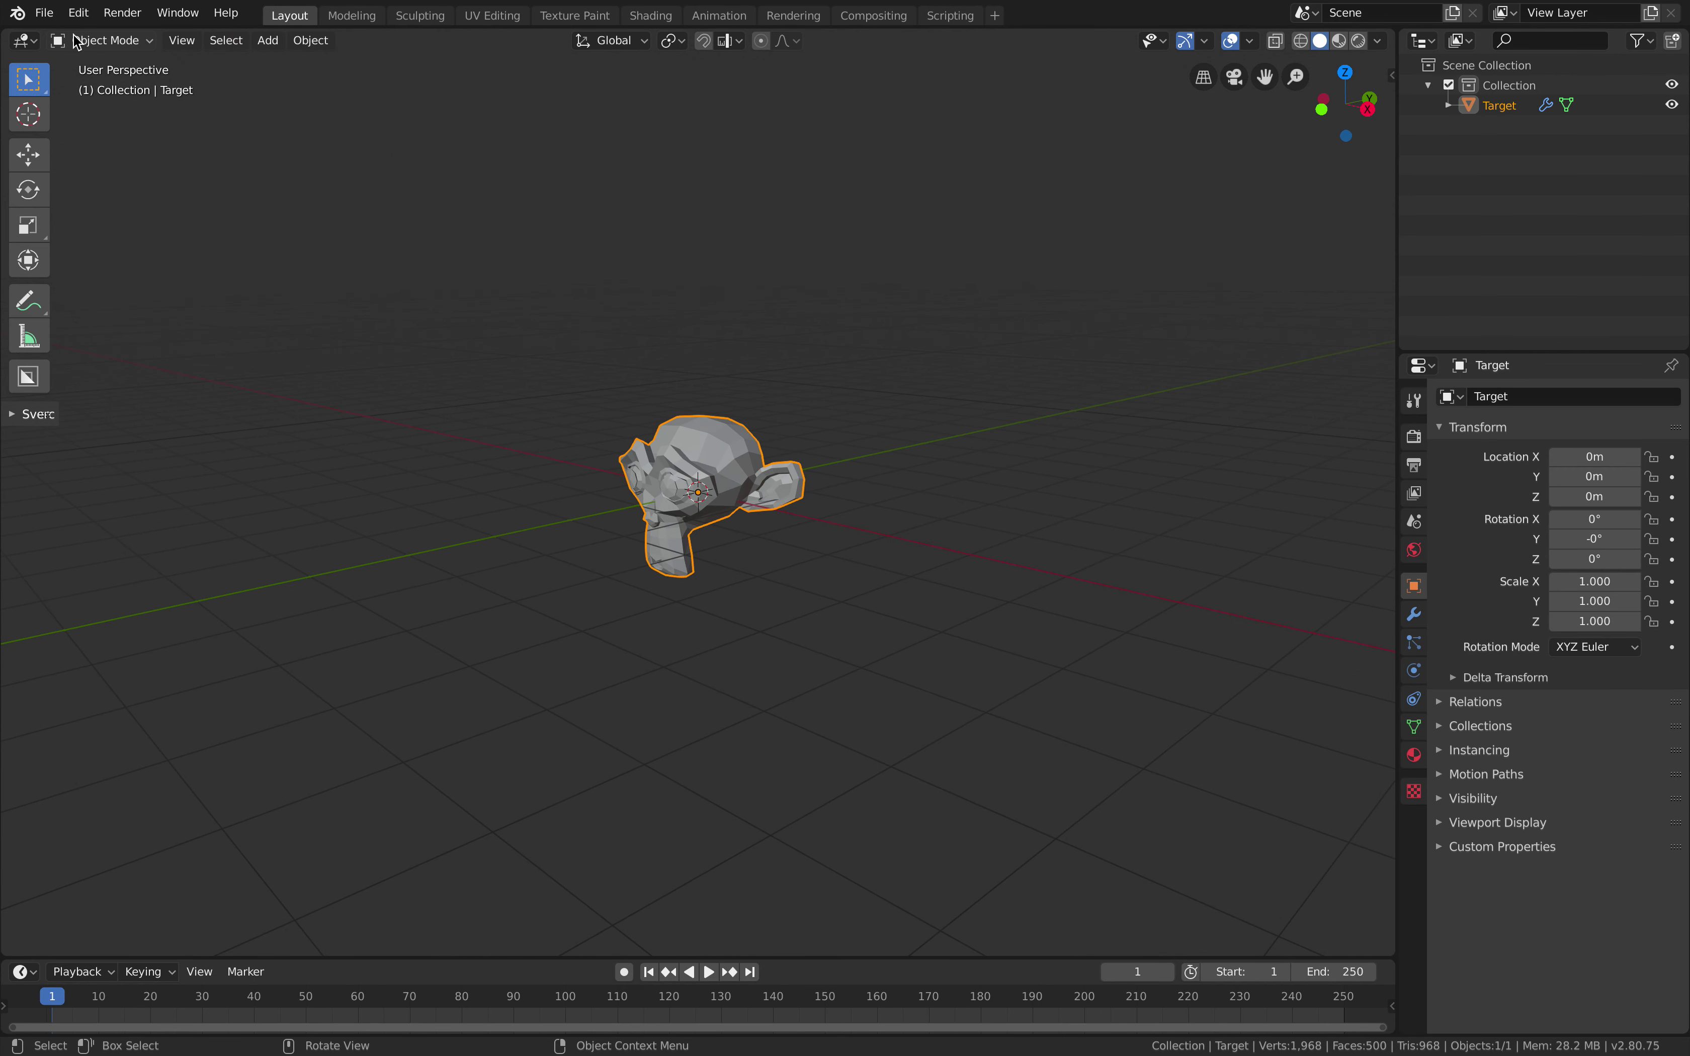
Import bigpointcloud_002.abc from the Desktop, hiding folders and sorting the files by modification date
left_click(44, 13)
mouse_move(105, 286)
left_click(299, 305)
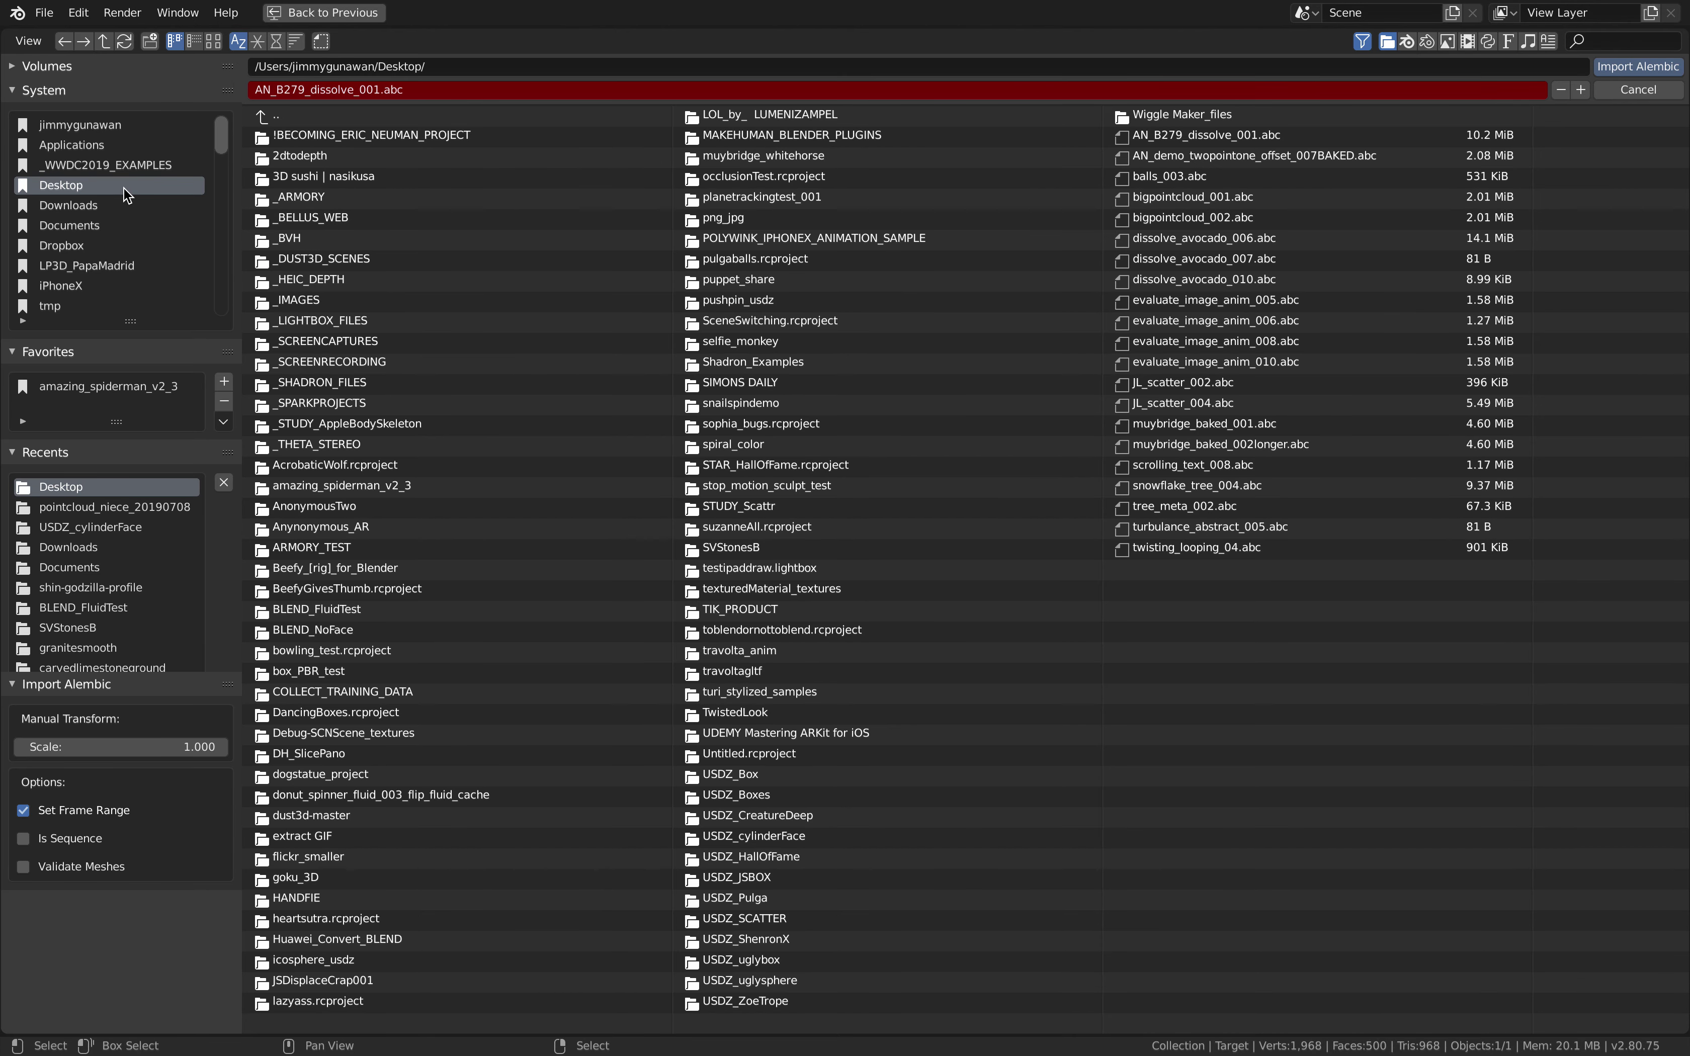
left_click(1388, 44)
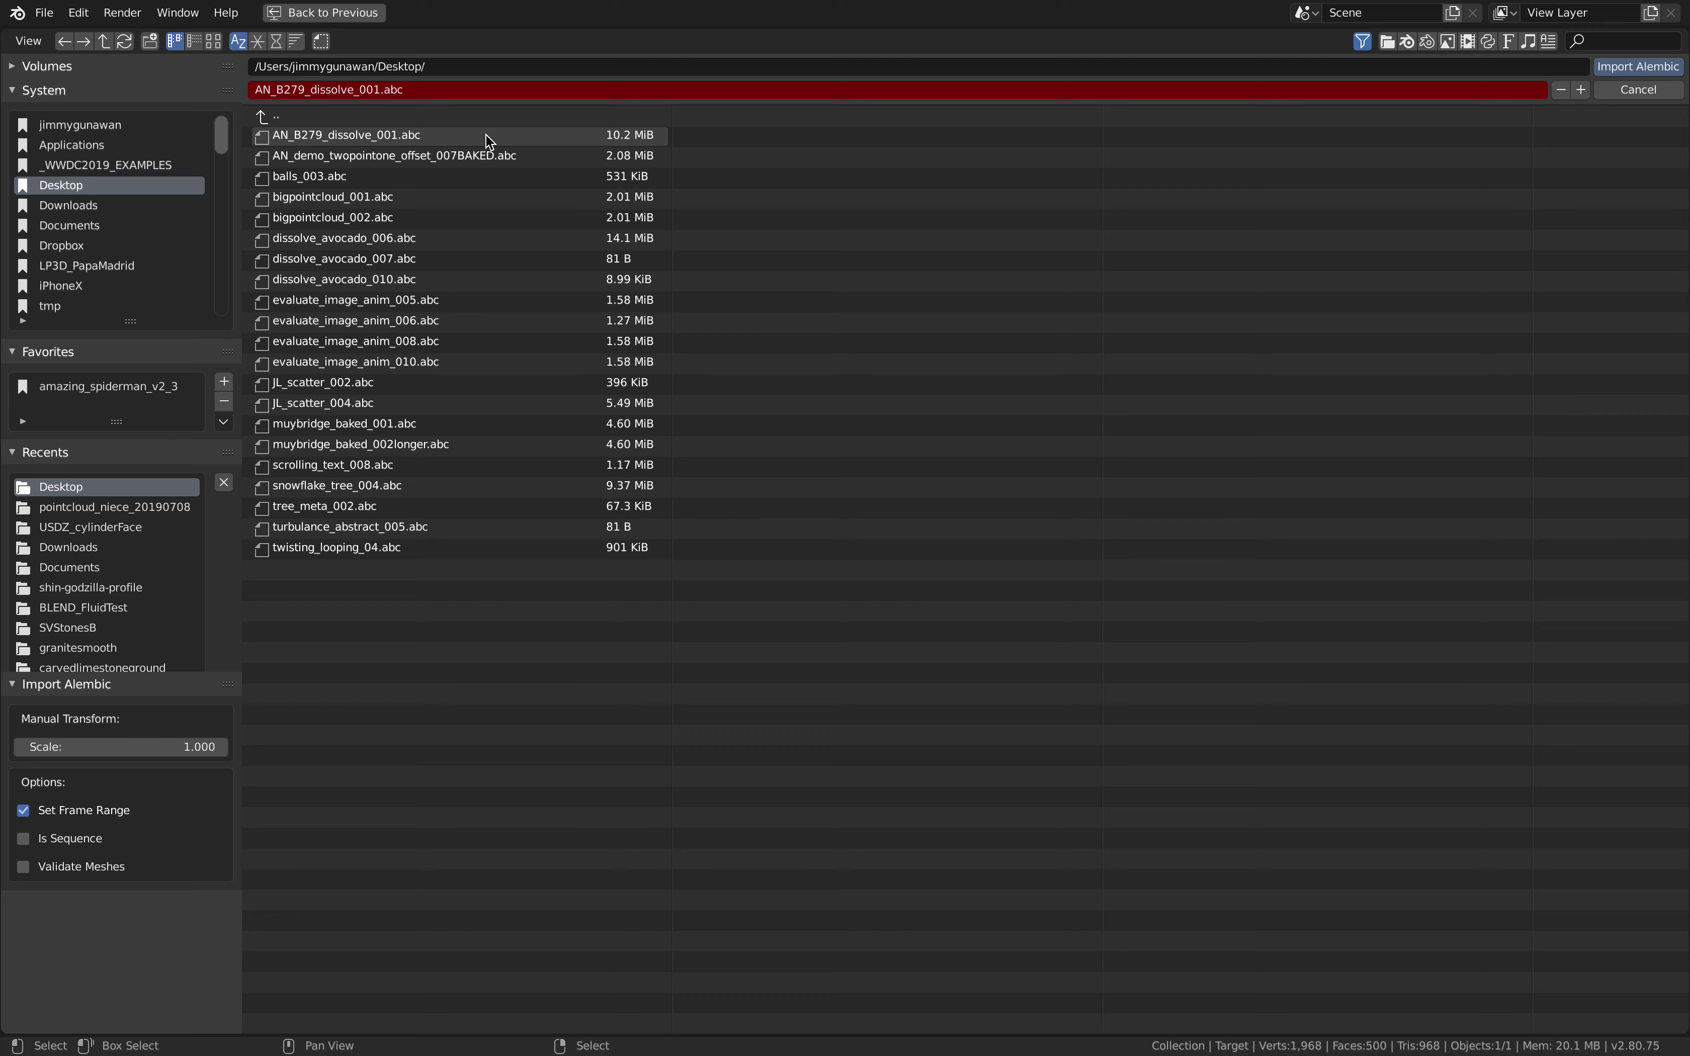
left_click(277, 41)
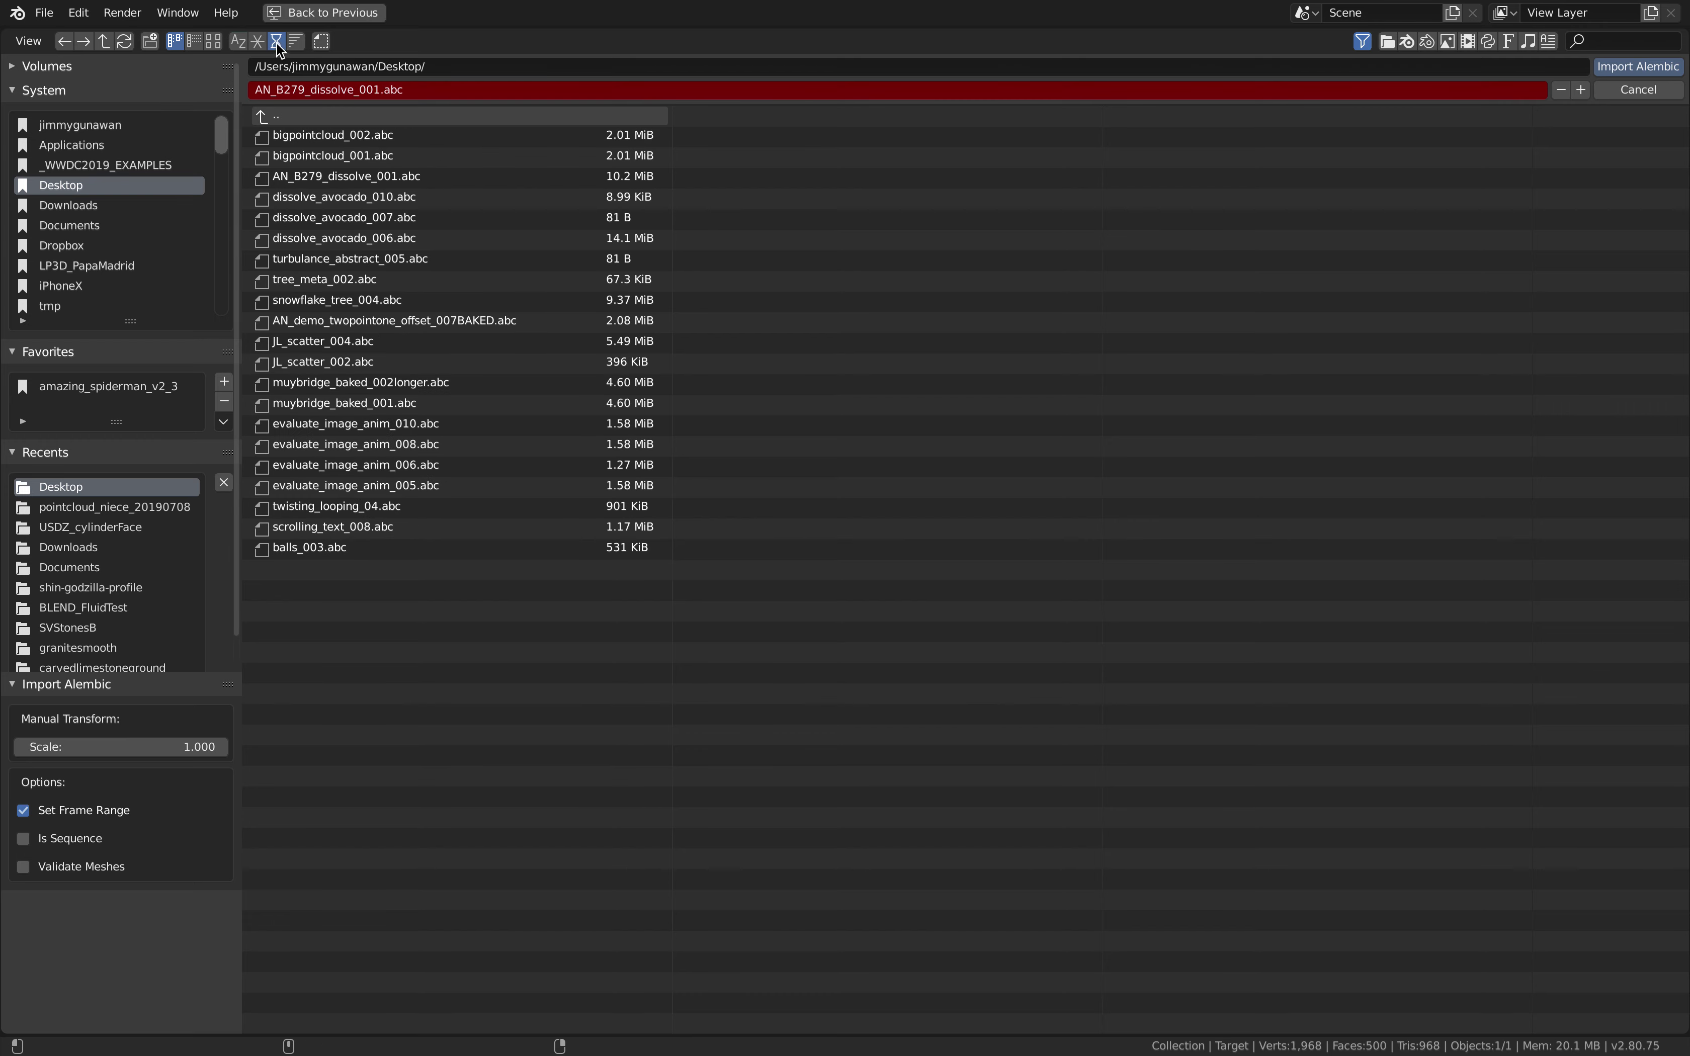
double_click(336, 134)
middle_click_drag(581, 318, 768, 472)
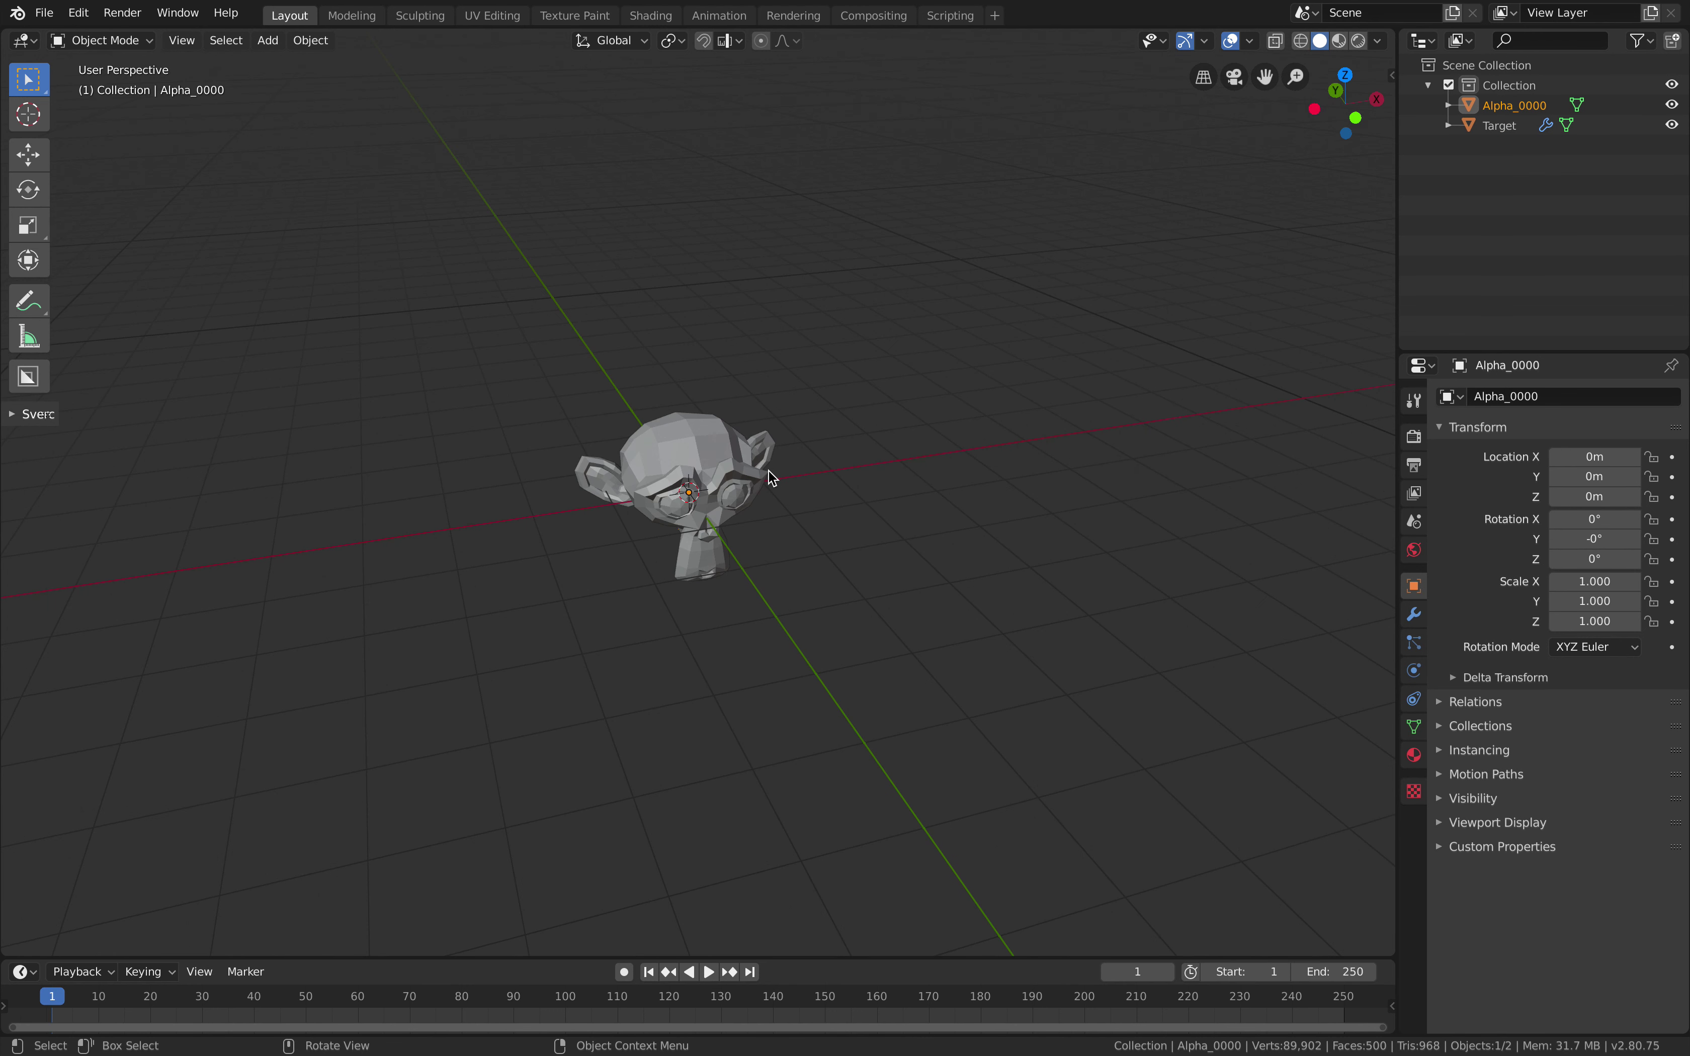
Move the Target monkey head away from the origin to about X 2.30 m, Y -0.65 m, Z 0.13 m
scroll(764, 465, "up", 3)
left_click(758, 454)
key("g")
left_click(1068, 430)
Play the animation and freely rotate the imported Alpha_0000 point cloud to about X 70.8°, Y -21.8°, Z -13.3°
key("space")
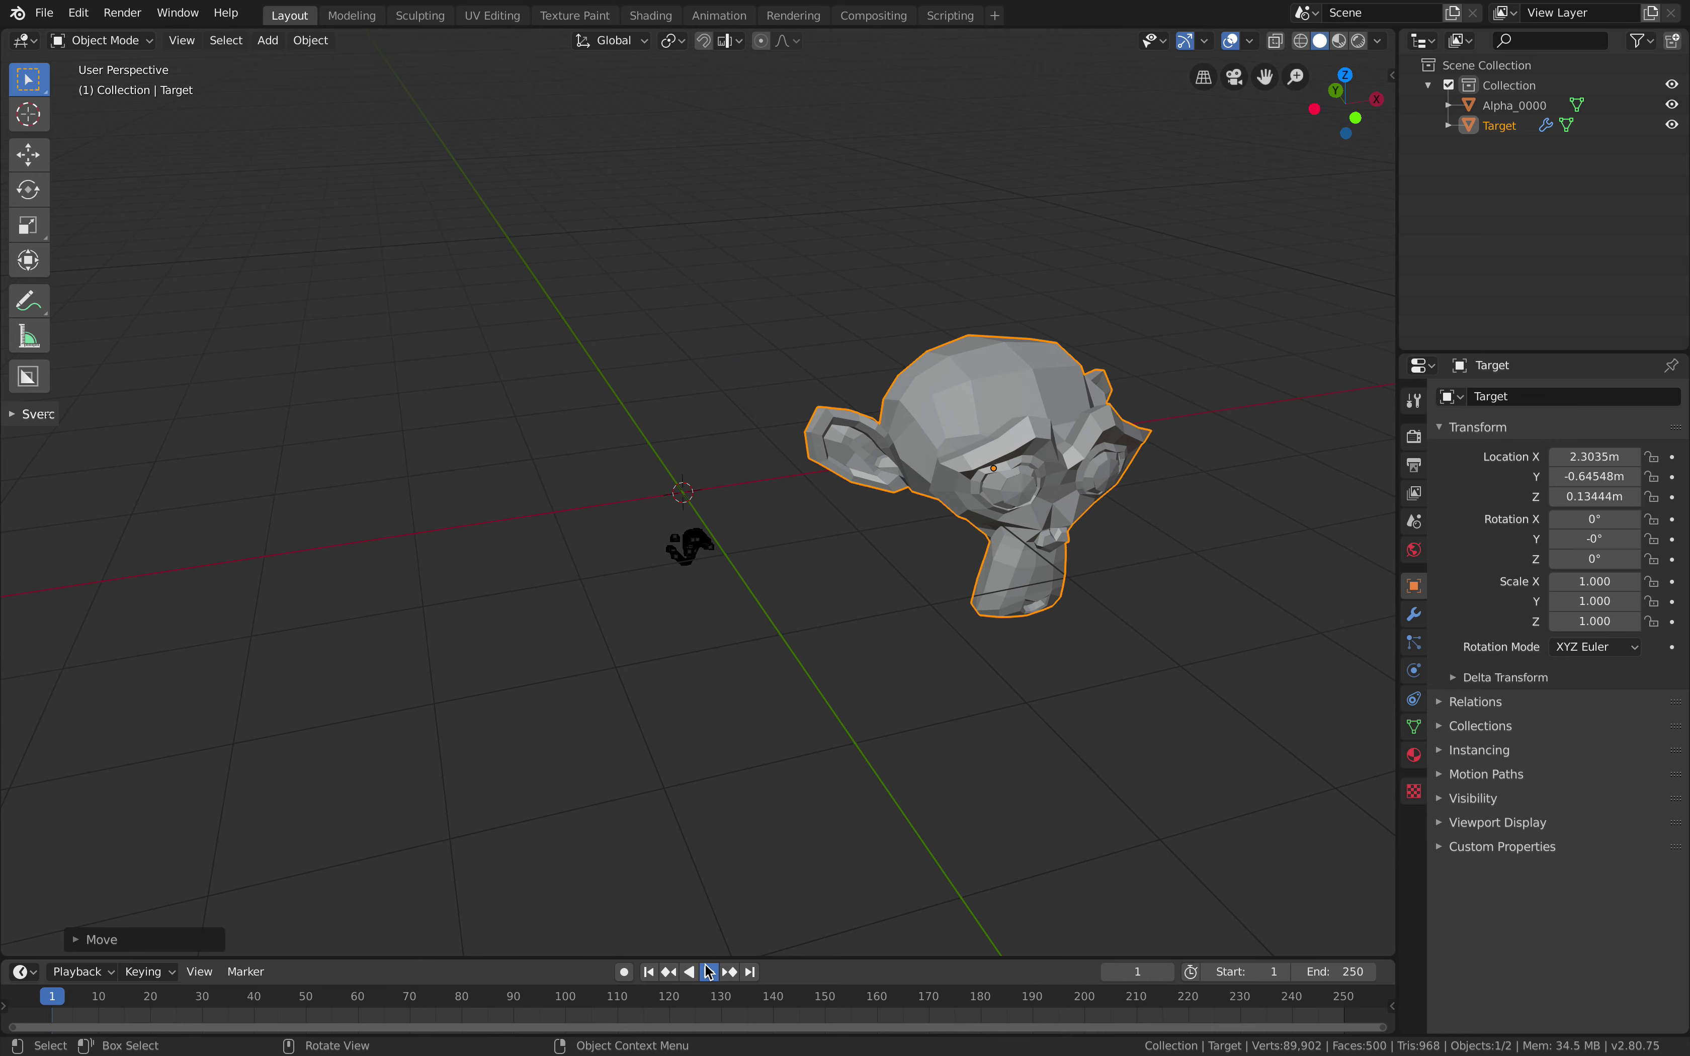
middle_click_drag(709, 954, 804, 476)
left_click(692, 488)
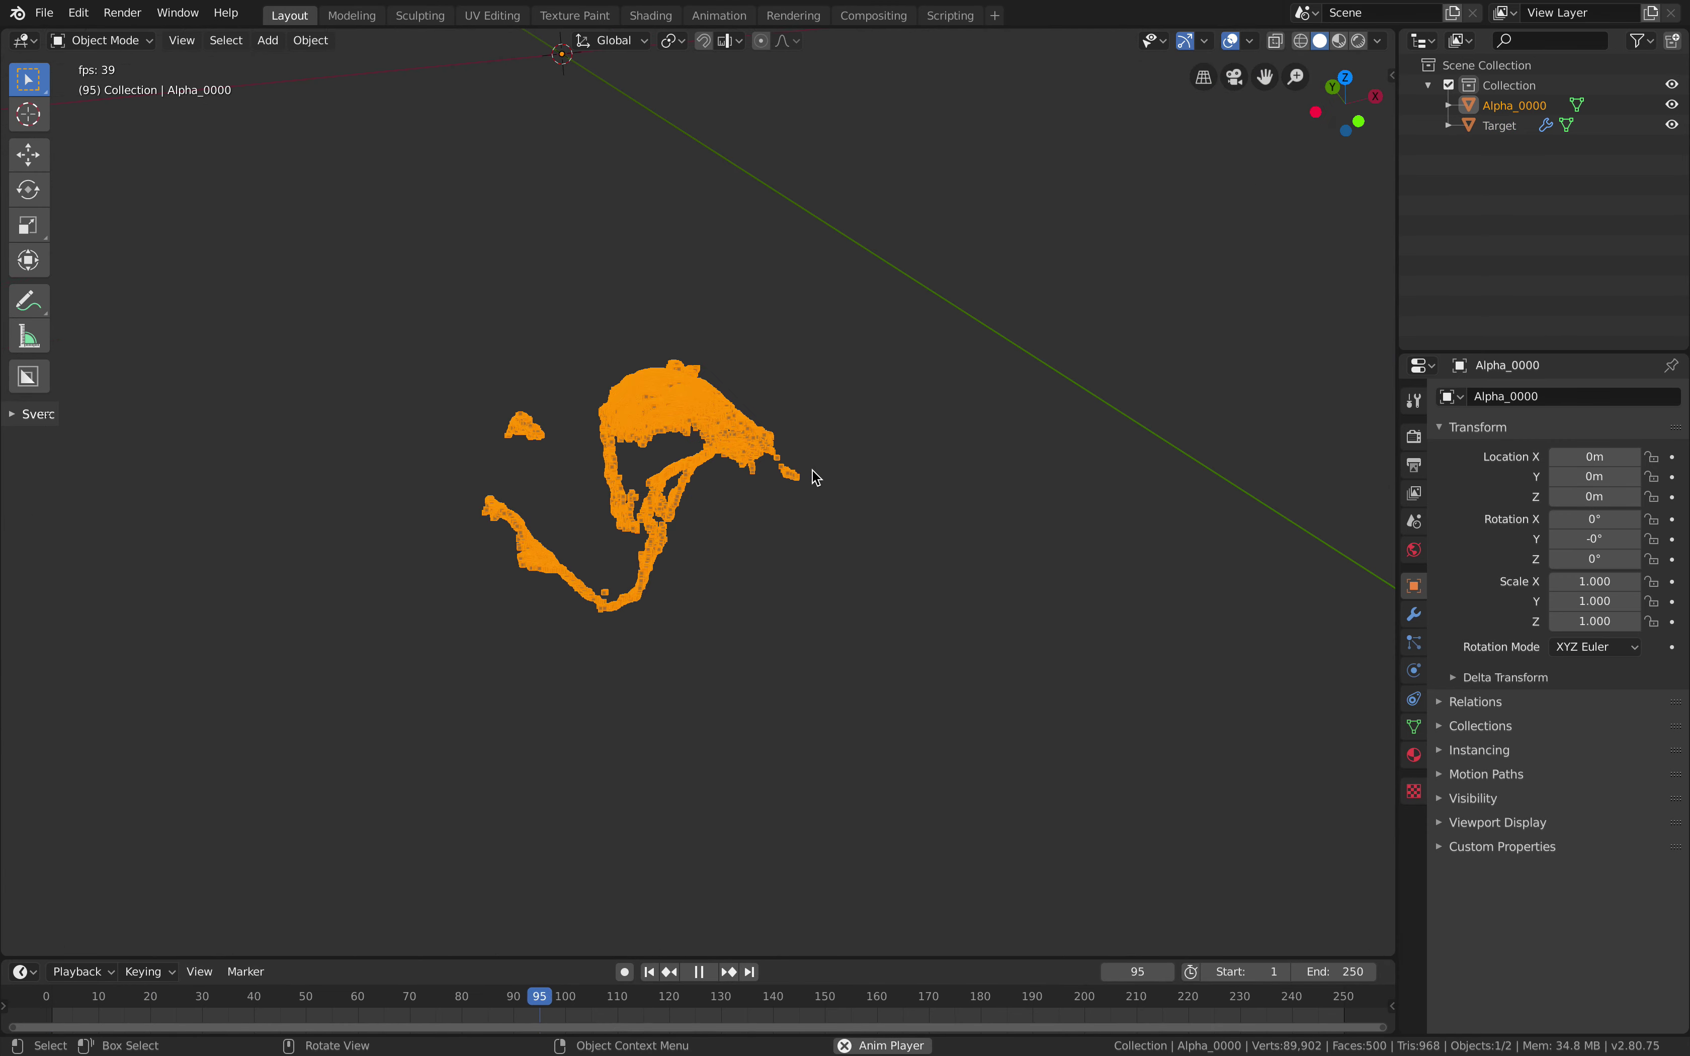
key("r")
key("r")
left_click(725, 205)
middle_click_drag(724, 205, 1003, 841)
Replay the animation from frame 1, stop at frame 31, and examine whether the imported point cloud animates
left_click(707, 976)
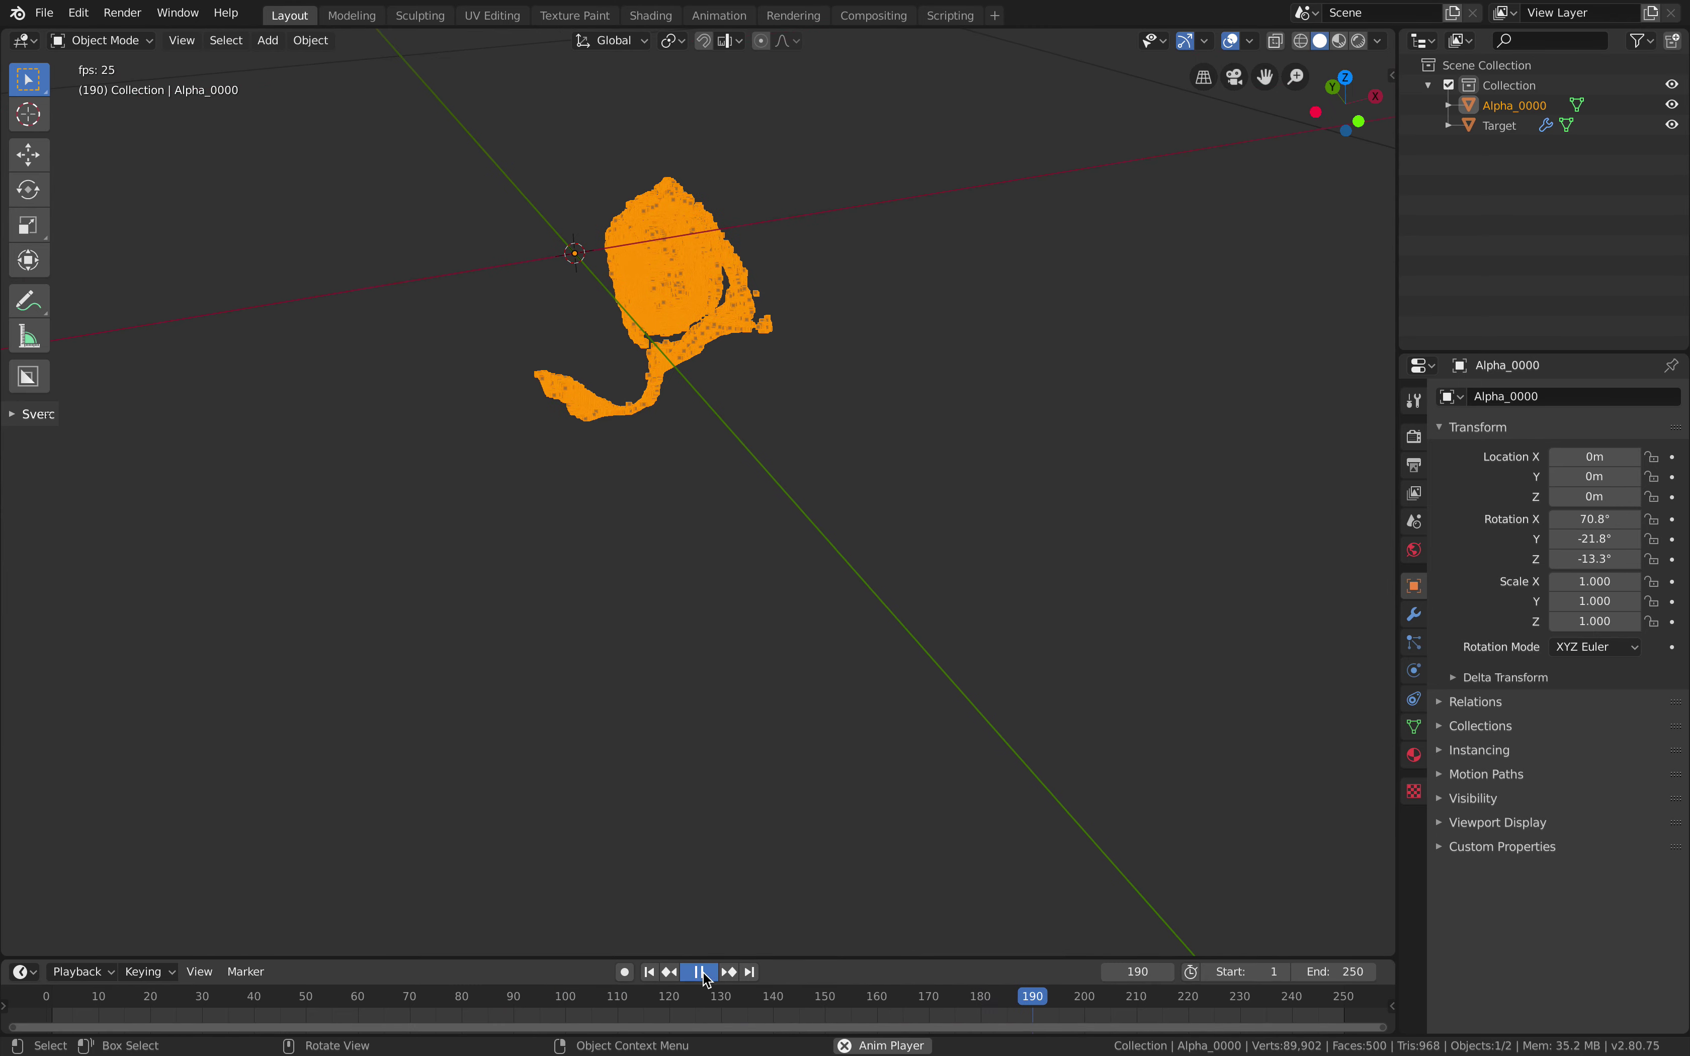
left_click(650, 973)
left_click(712, 975)
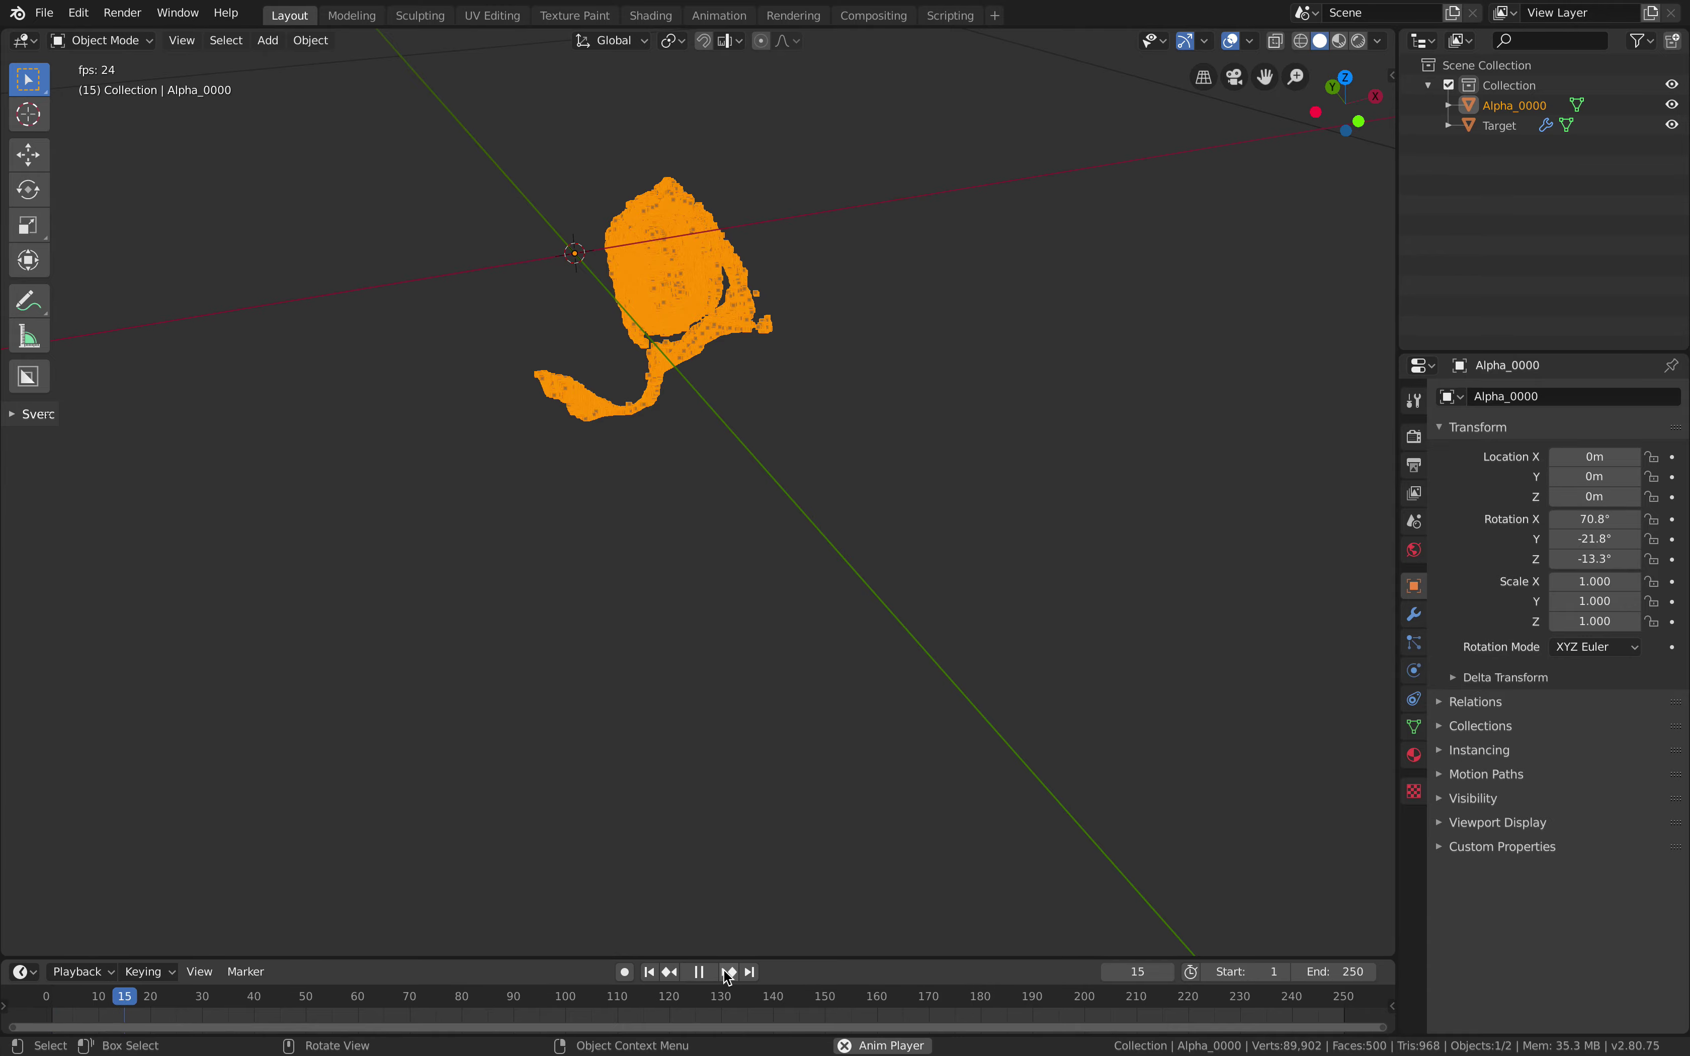
left_click(712, 973)
middle_click_drag(738, 392, 697, 353)
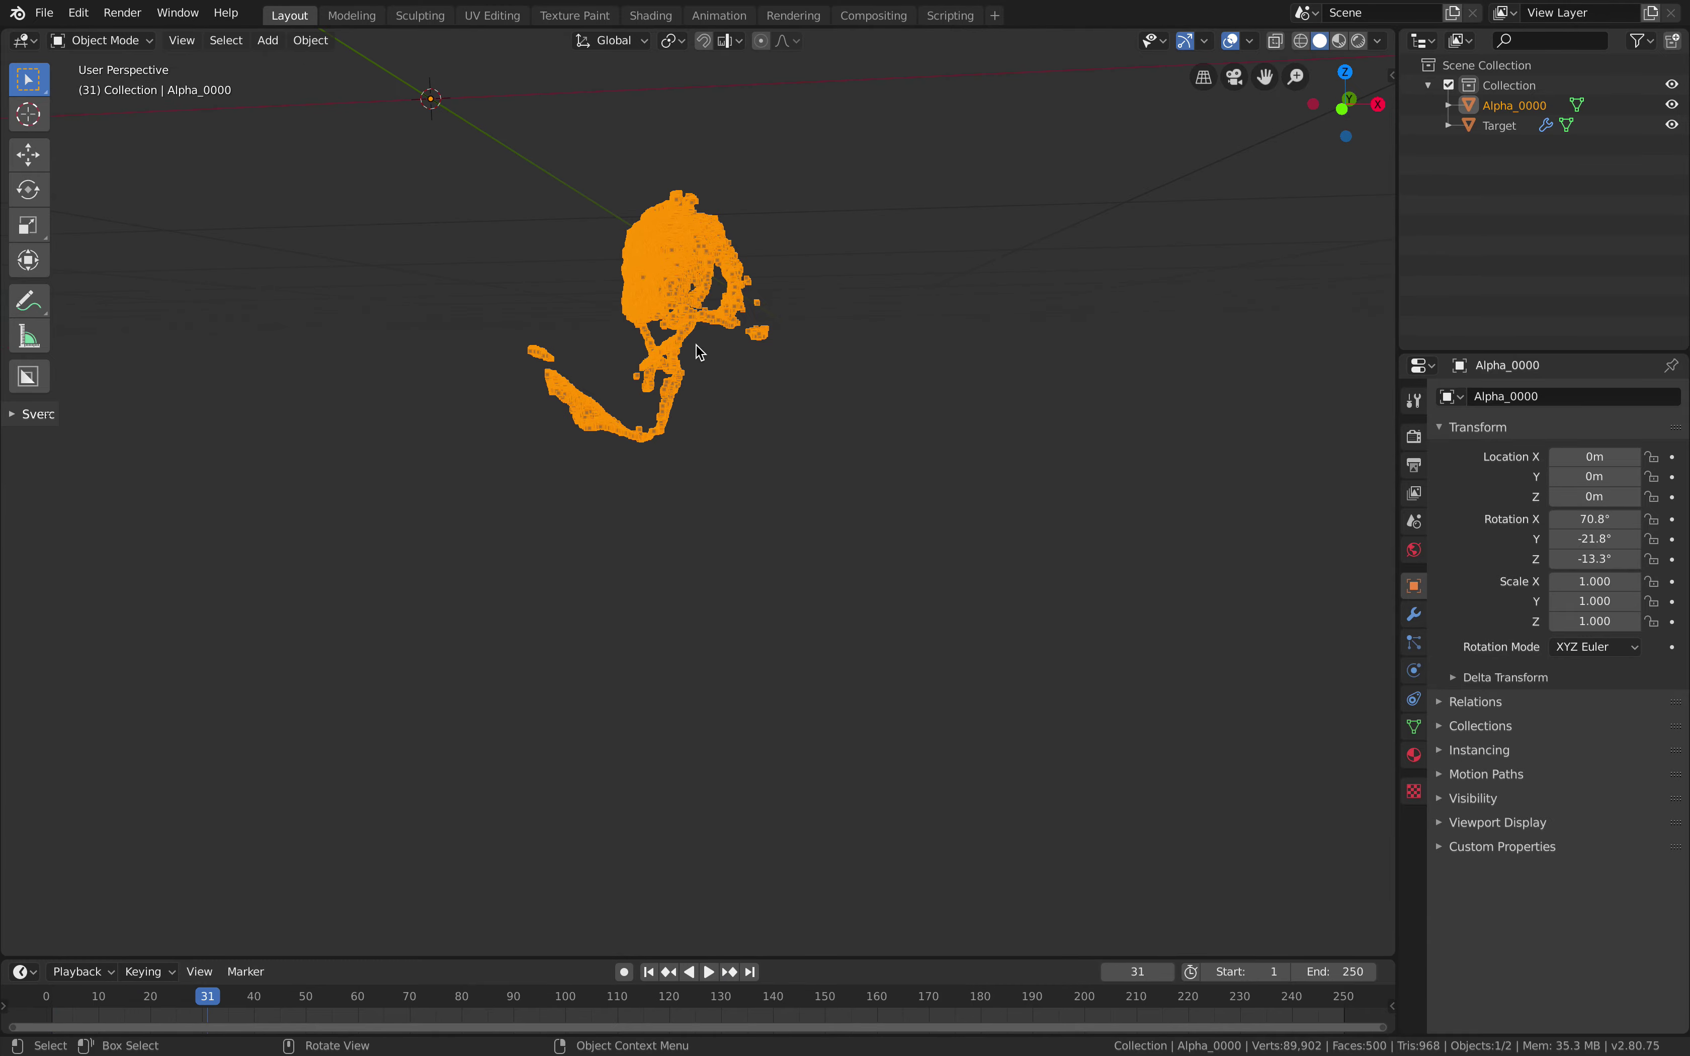
Switch to the desktop, bring the Downloads window forward, and launch Blender 2.79 from it
key("ctrl+Left")
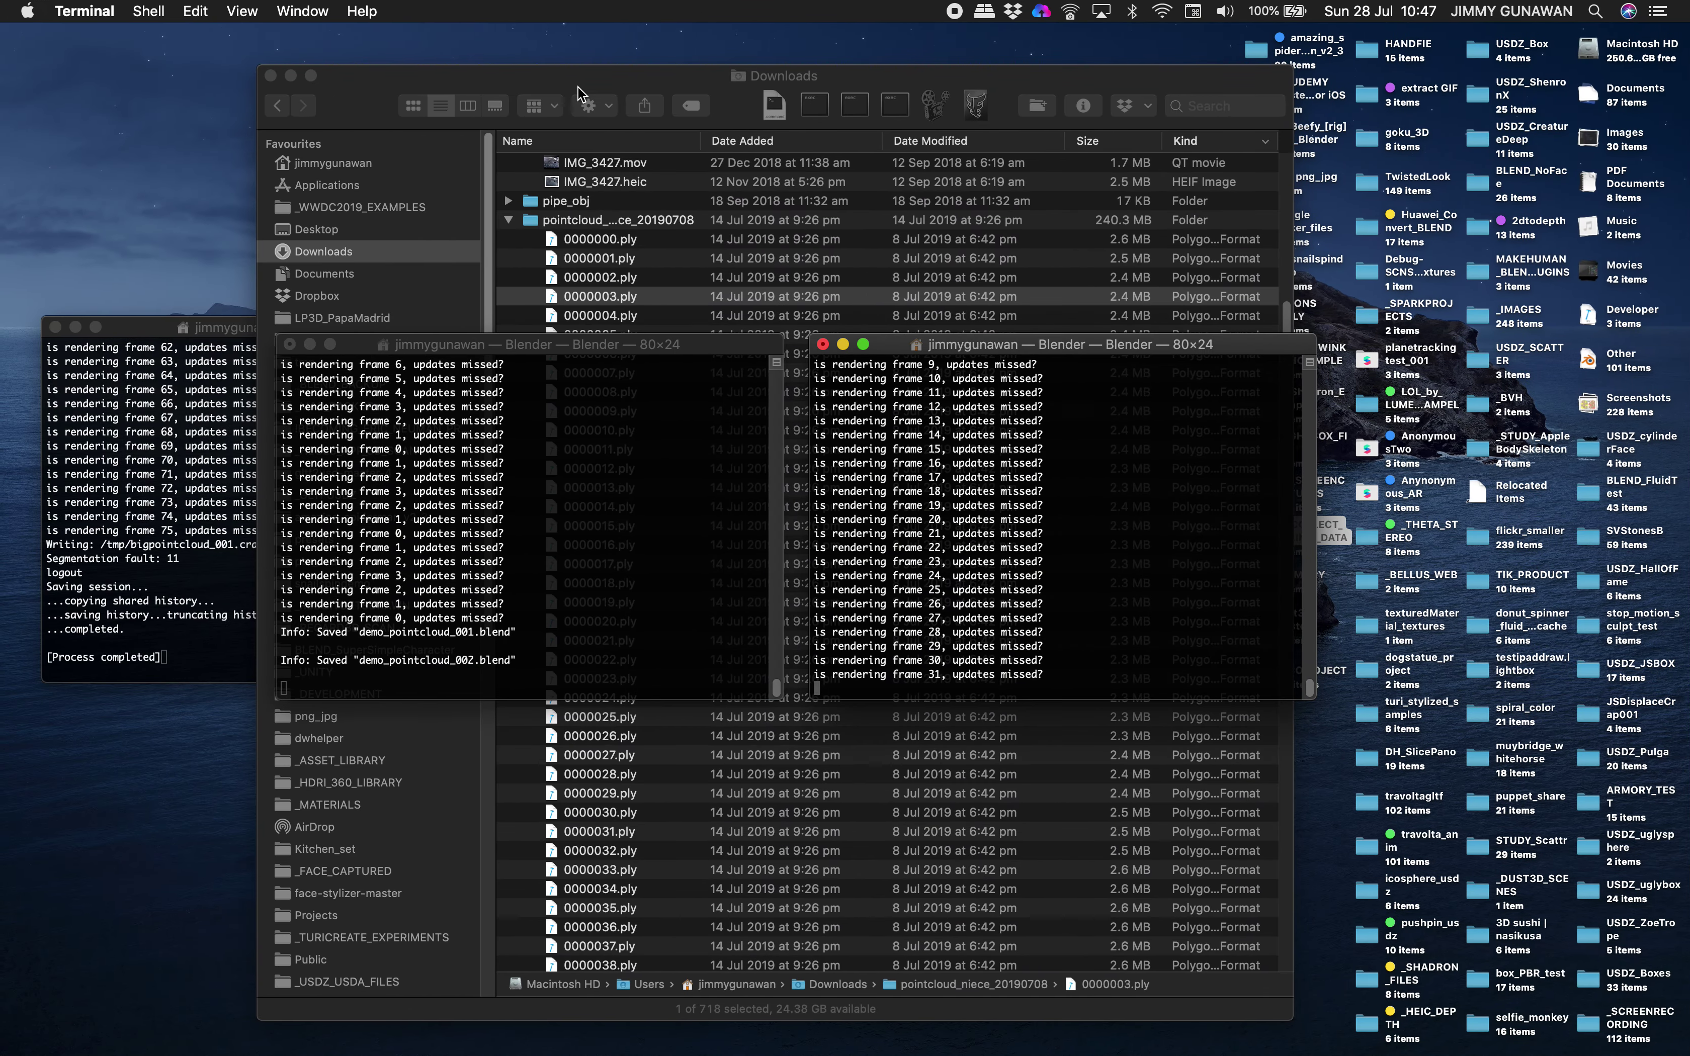
left_click_drag(659, 105, 744, 96)
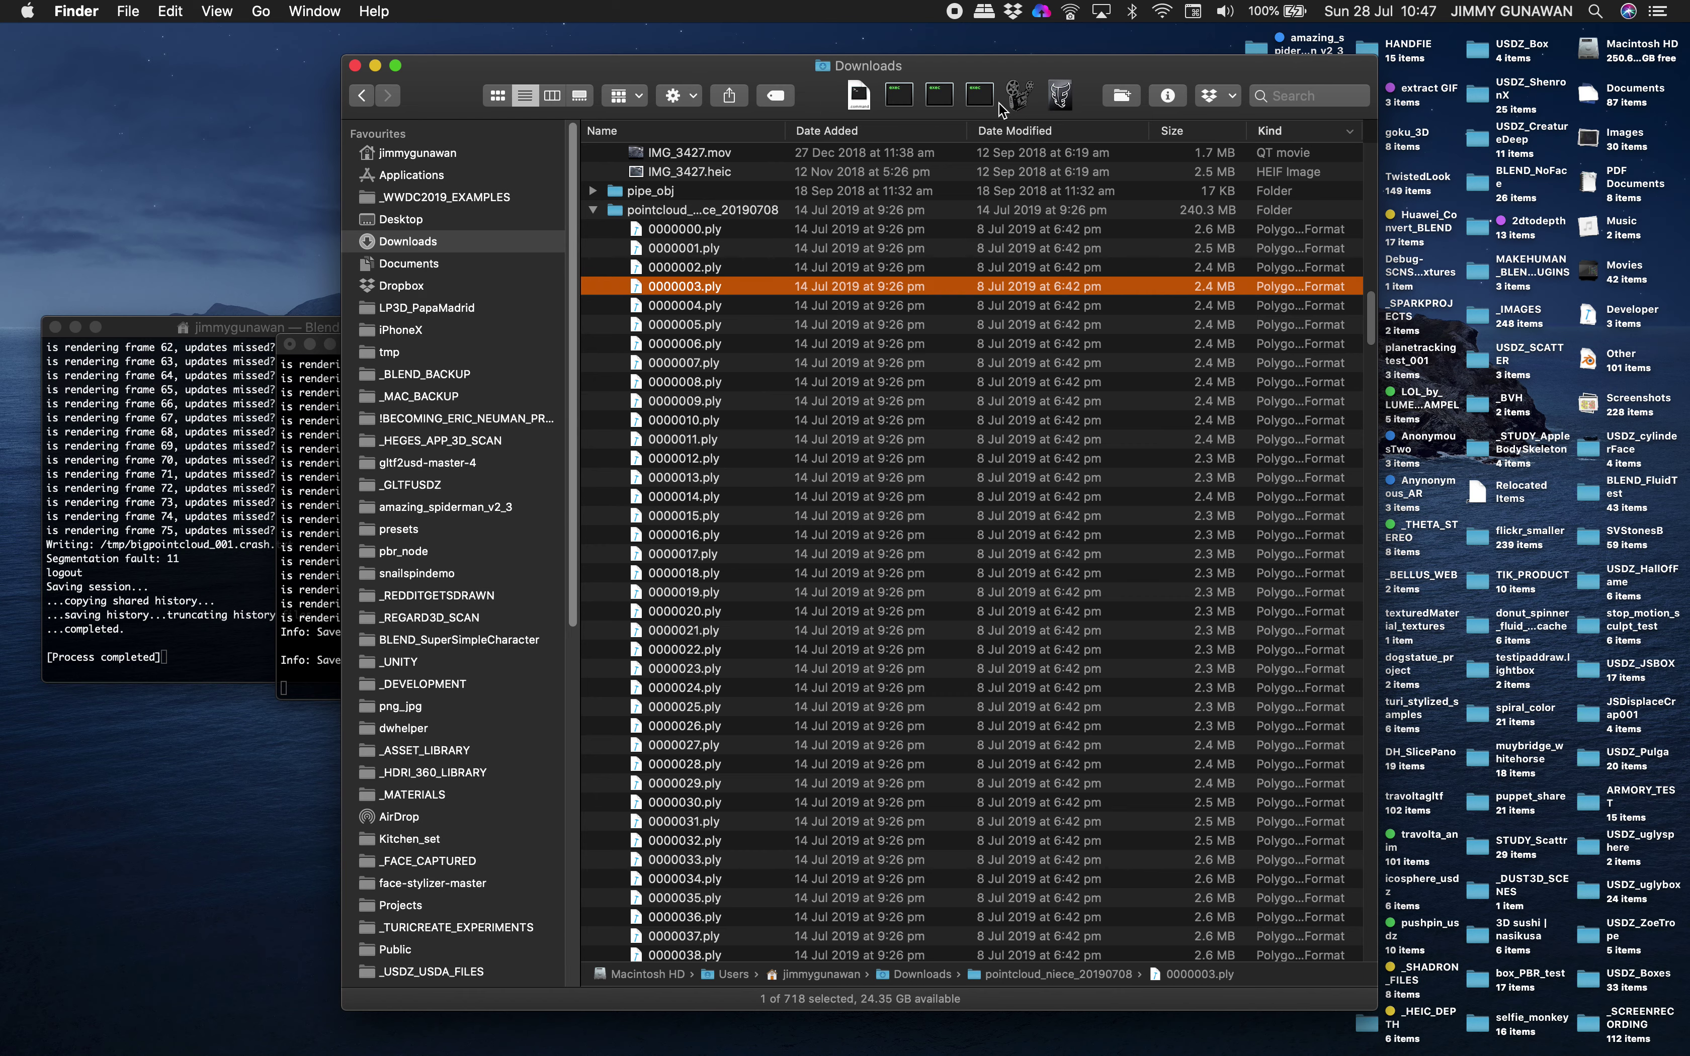
left_click(896, 97)
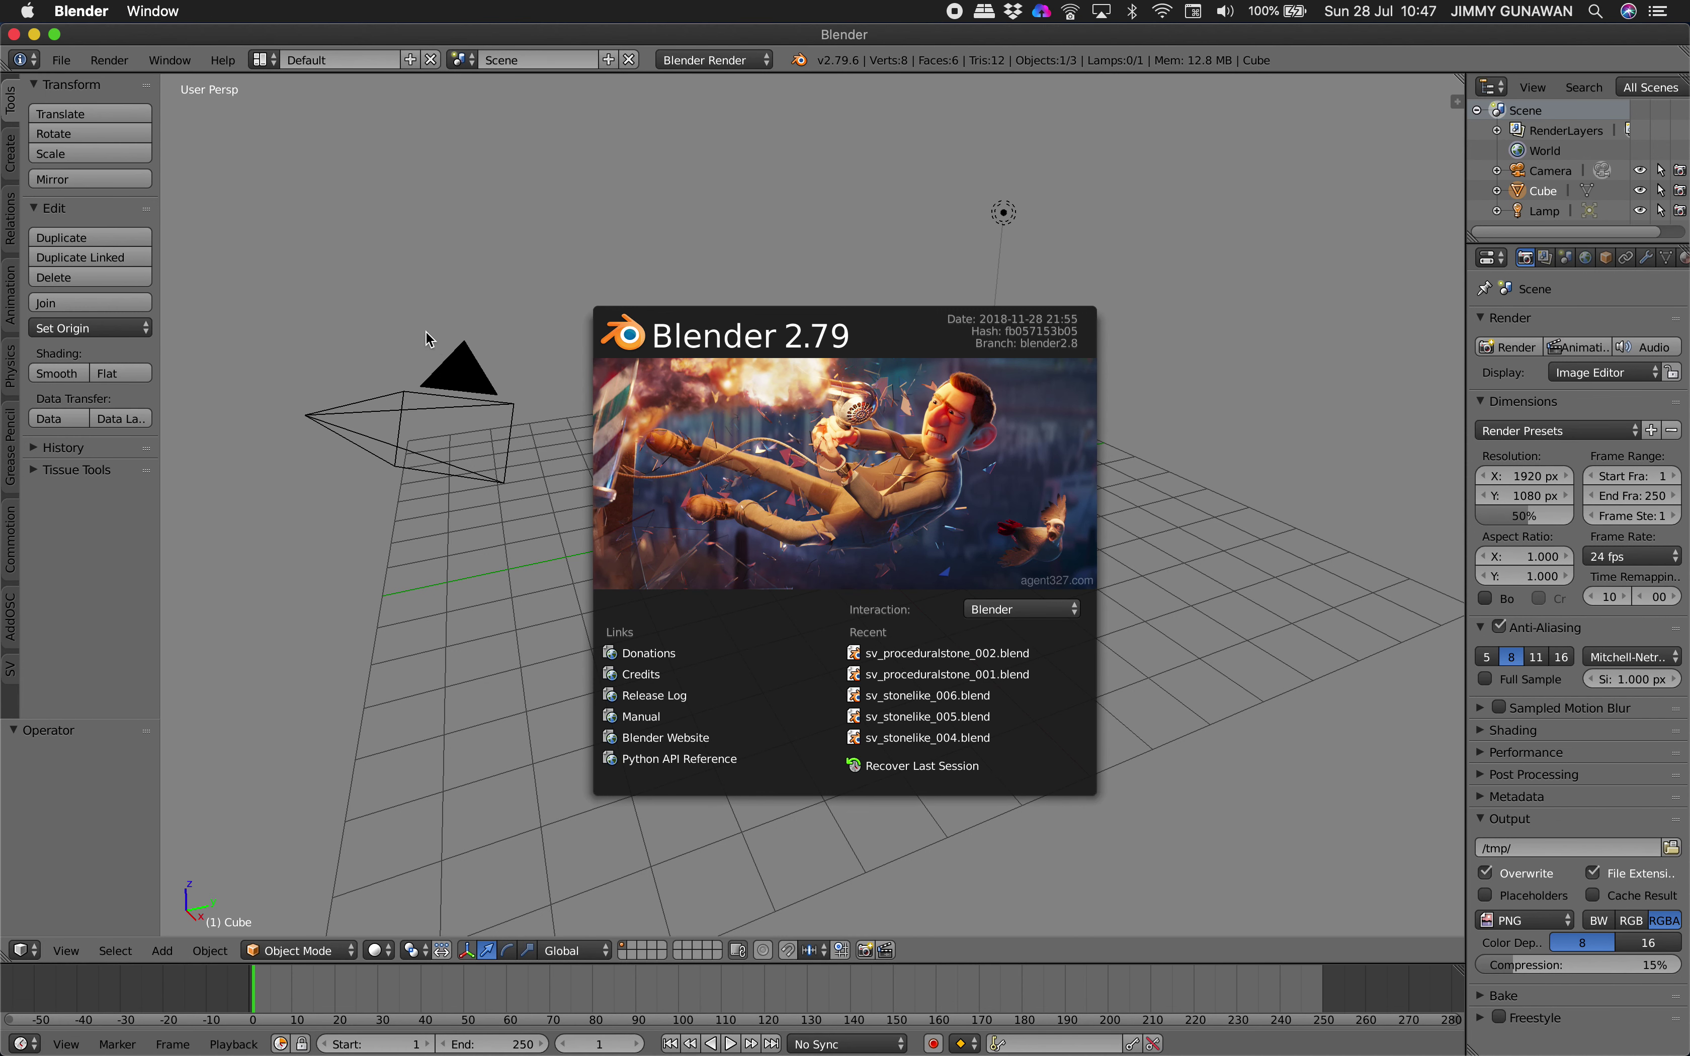
Dismiss the Blender 2.79 splash screen, delete all default objects, and open the file commands
left_click(79, 75)
key("a")
left_click(594, 257)
key("a")
key("x")
key("Return")
left_click(64, 63)
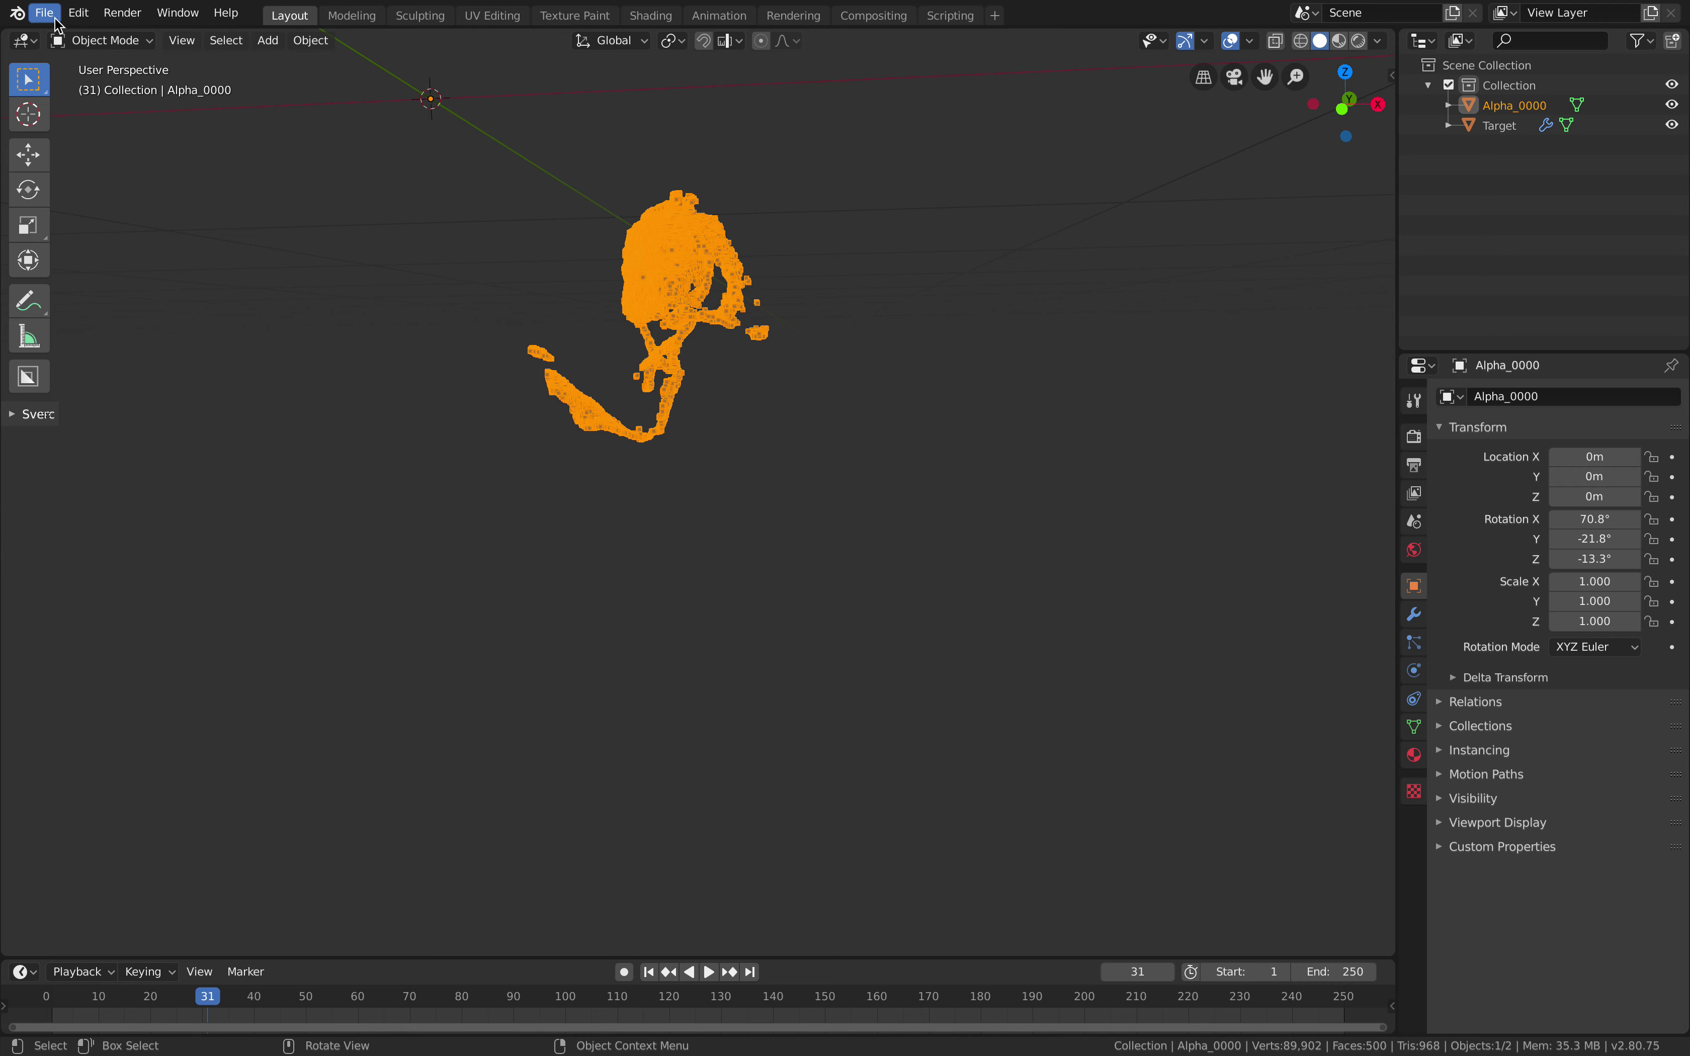
Switch back to Blender 2.80 and reopen the recent file bigpointcloud_001.blend, discarding the unsaved changes
left_click(56, 24)
mouse_move(130, 82)
left_click(293, 74)
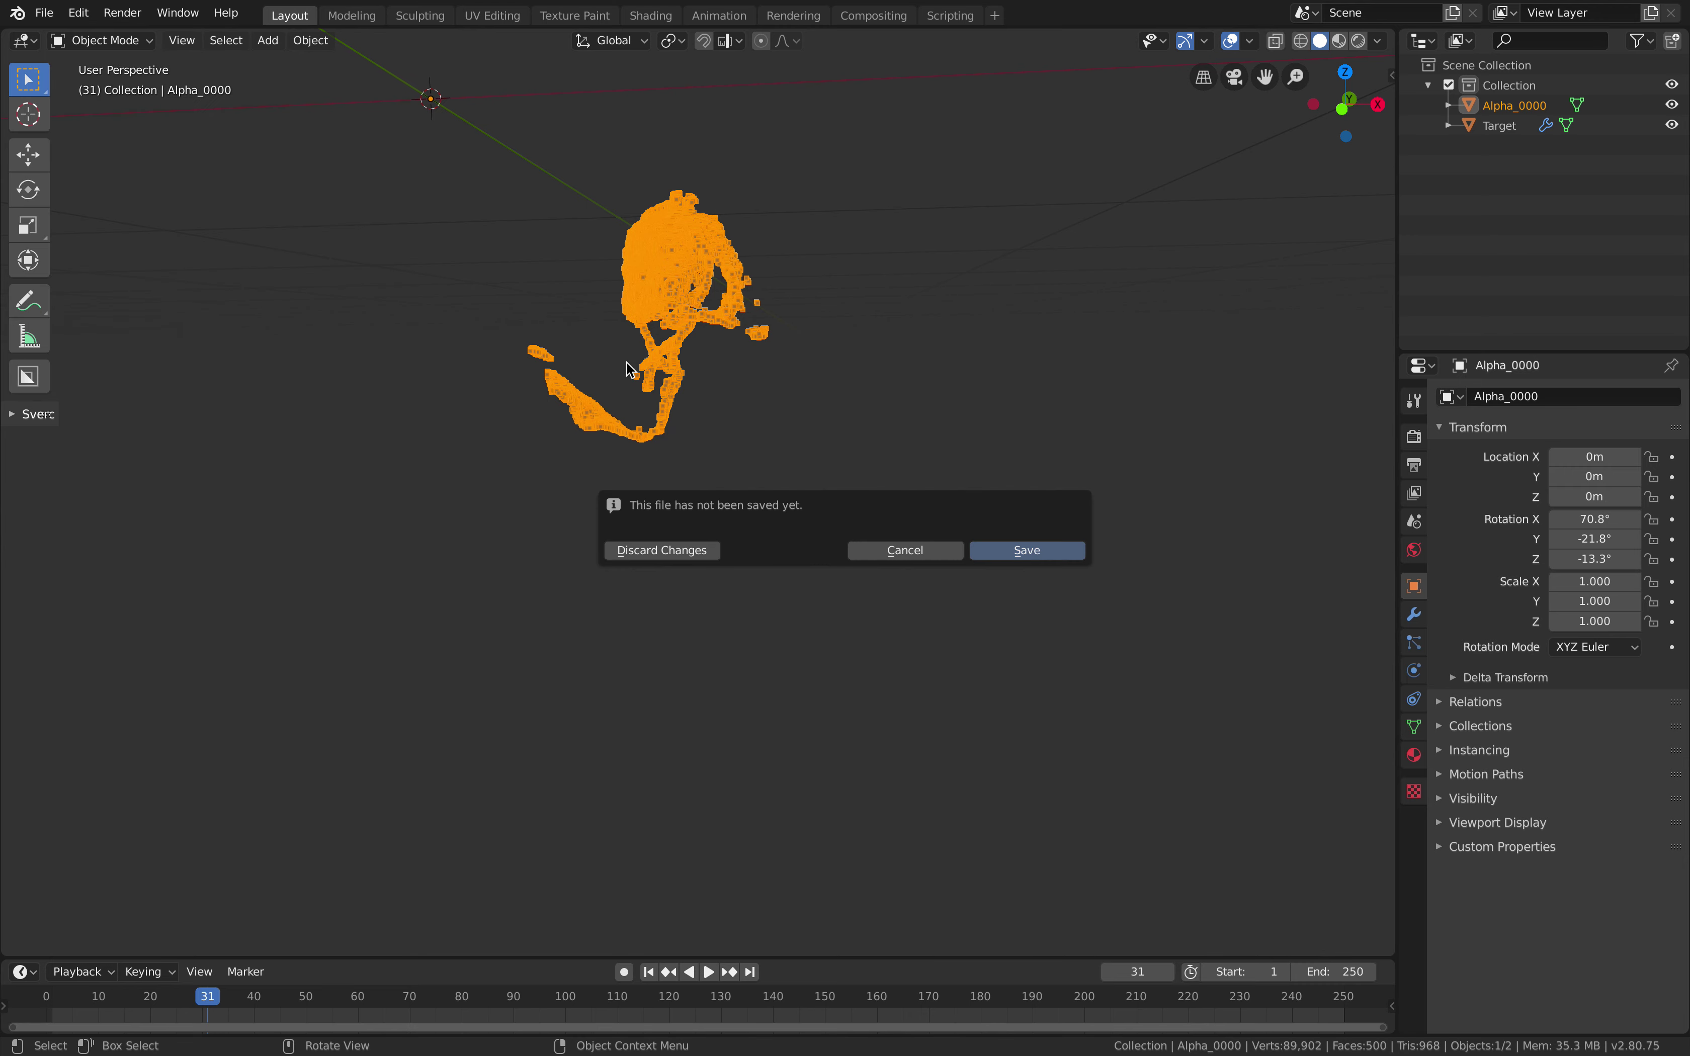
left_click(714, 562)
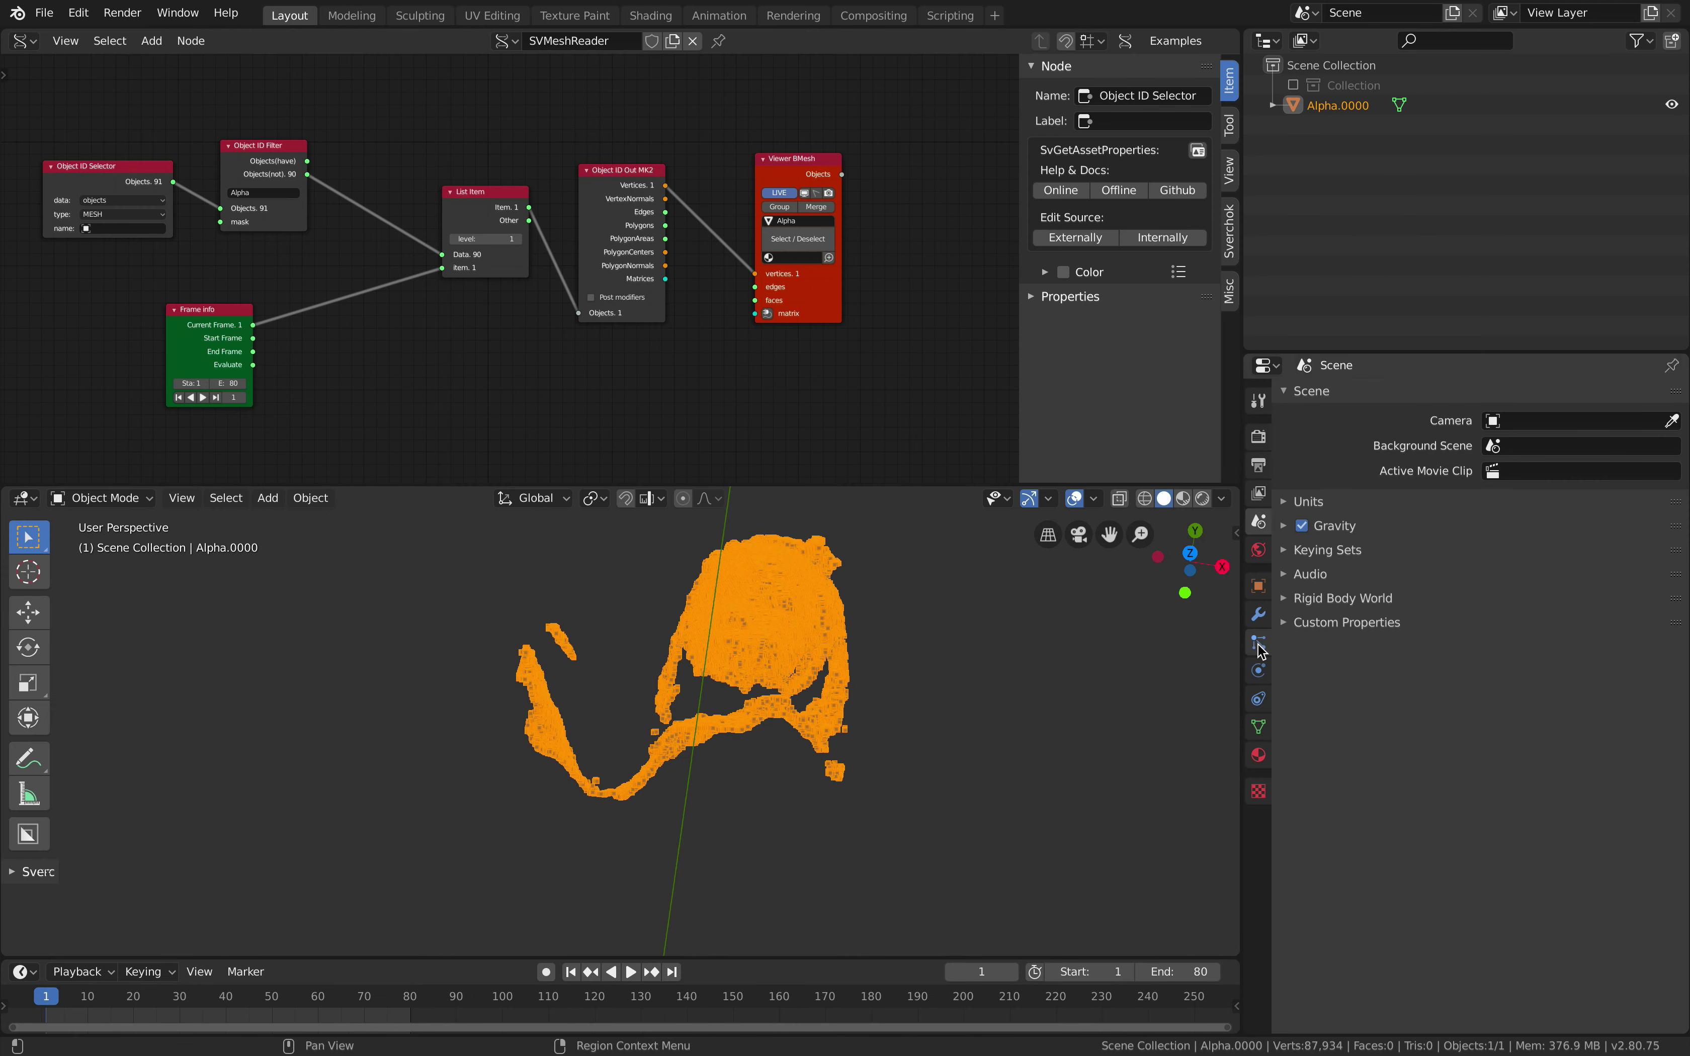
Add a Displace modifier to Alpha.0000 and set its strength to 0
left_click(1258, 613)
left_click(1433, 396)
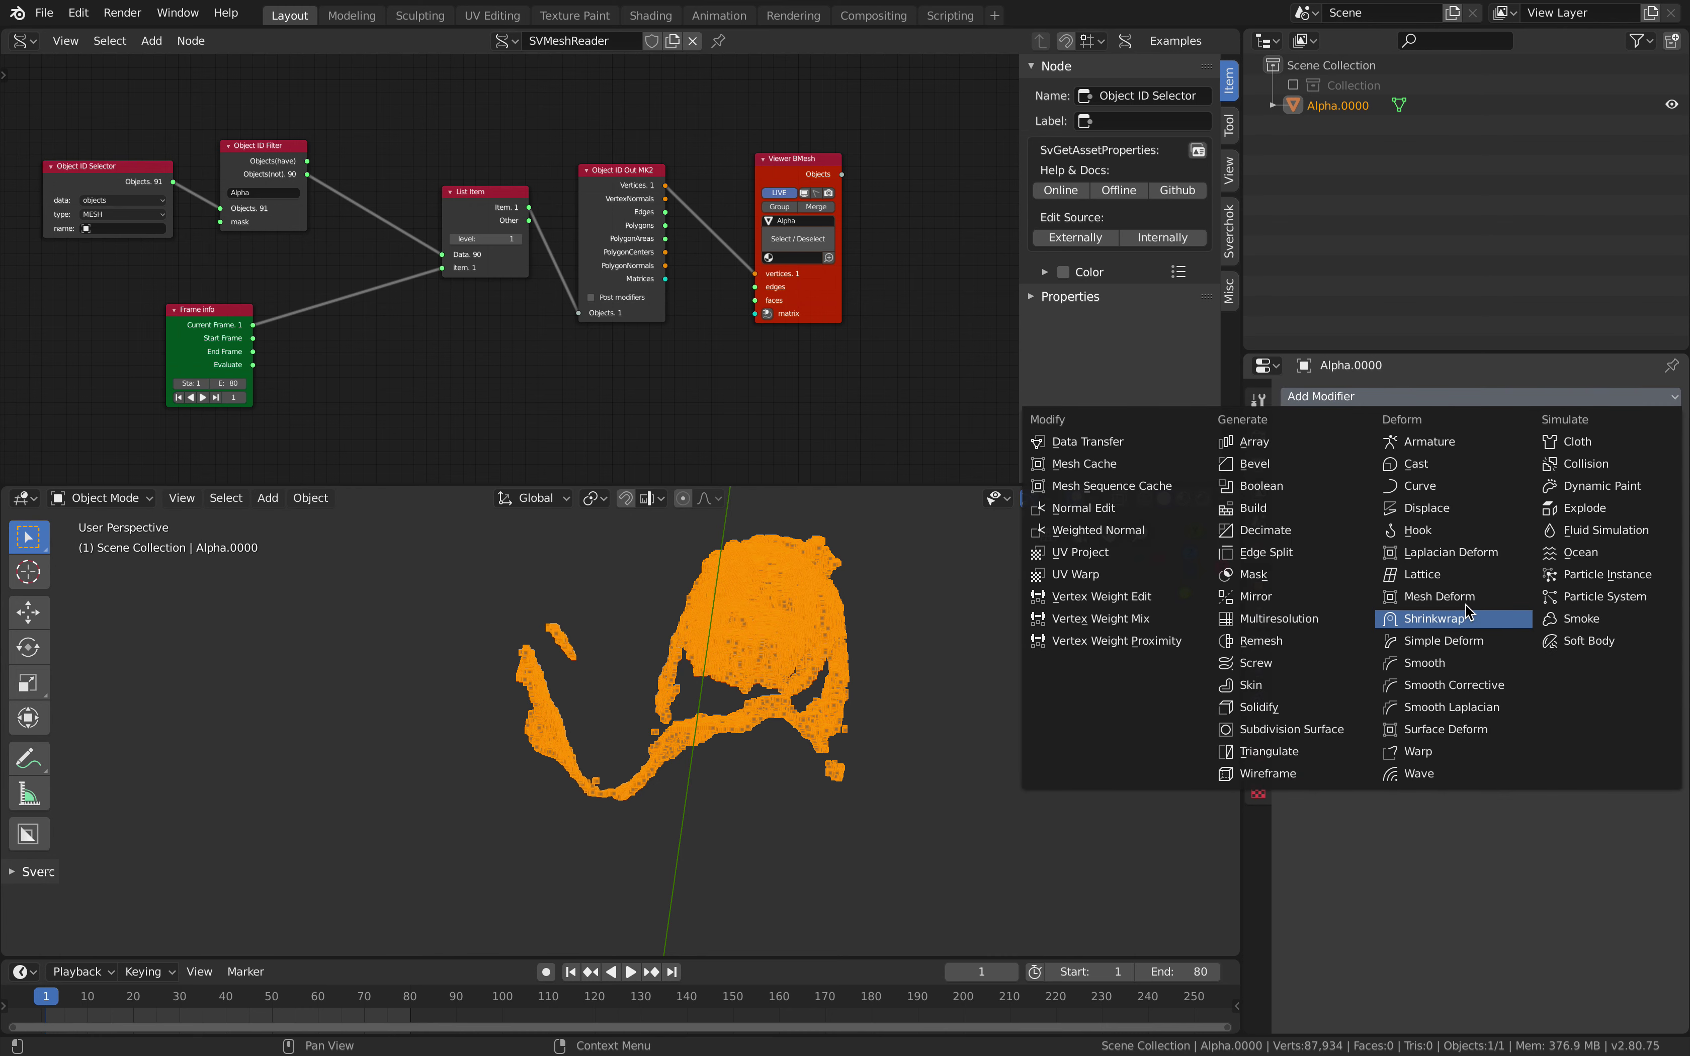
left_click(1425, 508)
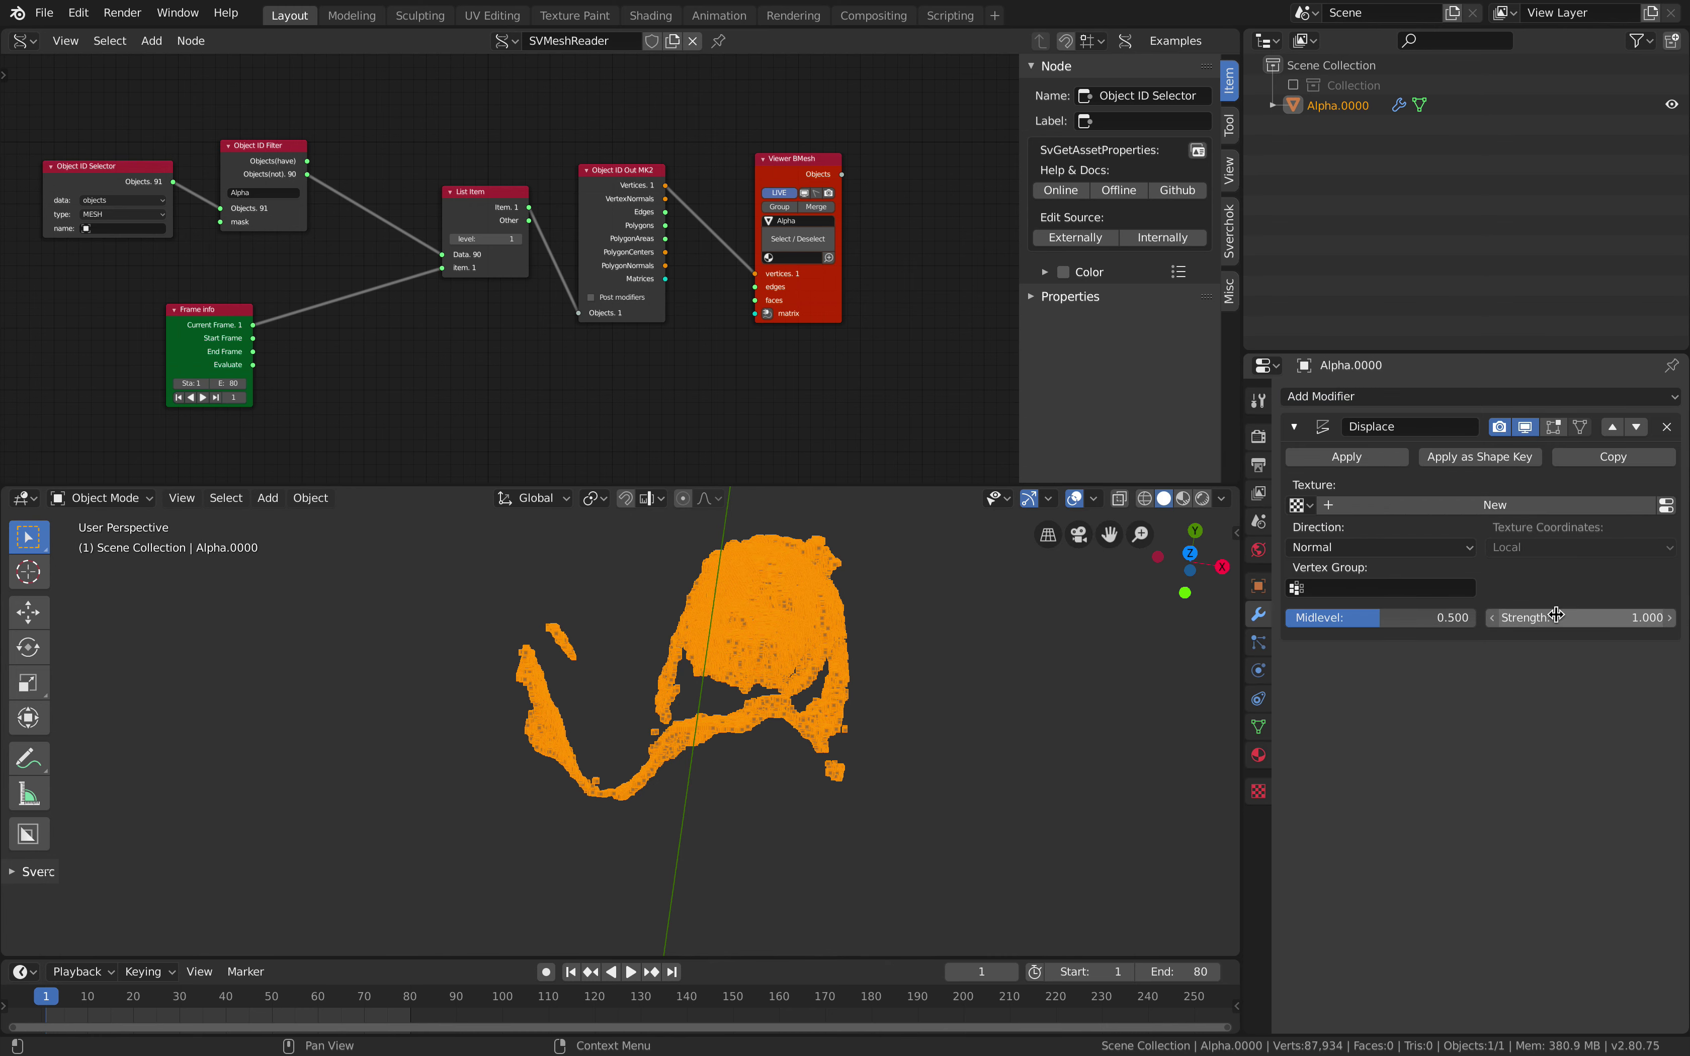
key("Return")
middle_click_drag(950, 646, 917, 722)
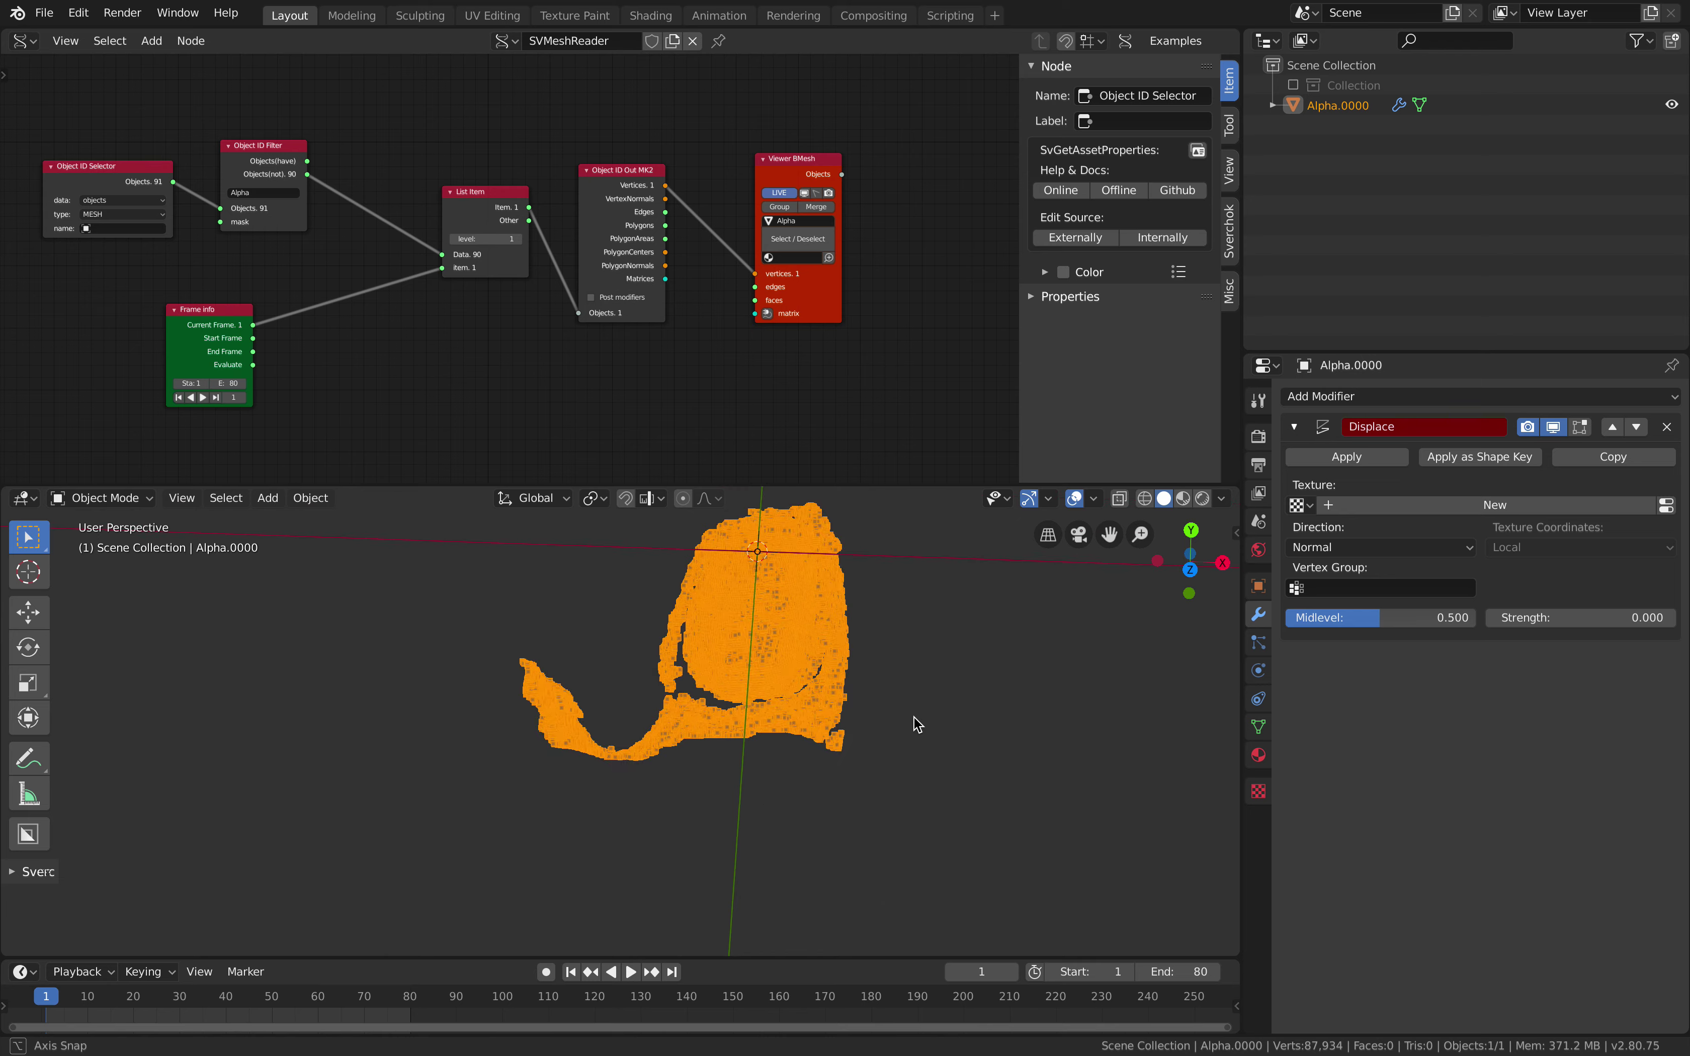
Step the timeline forward to frame 8 to check the point cloud and start saving the scene under a new name
key("Right")
key("Right")
key("Right")
key("Right")
key("Right")
key("Right")
key("Right")
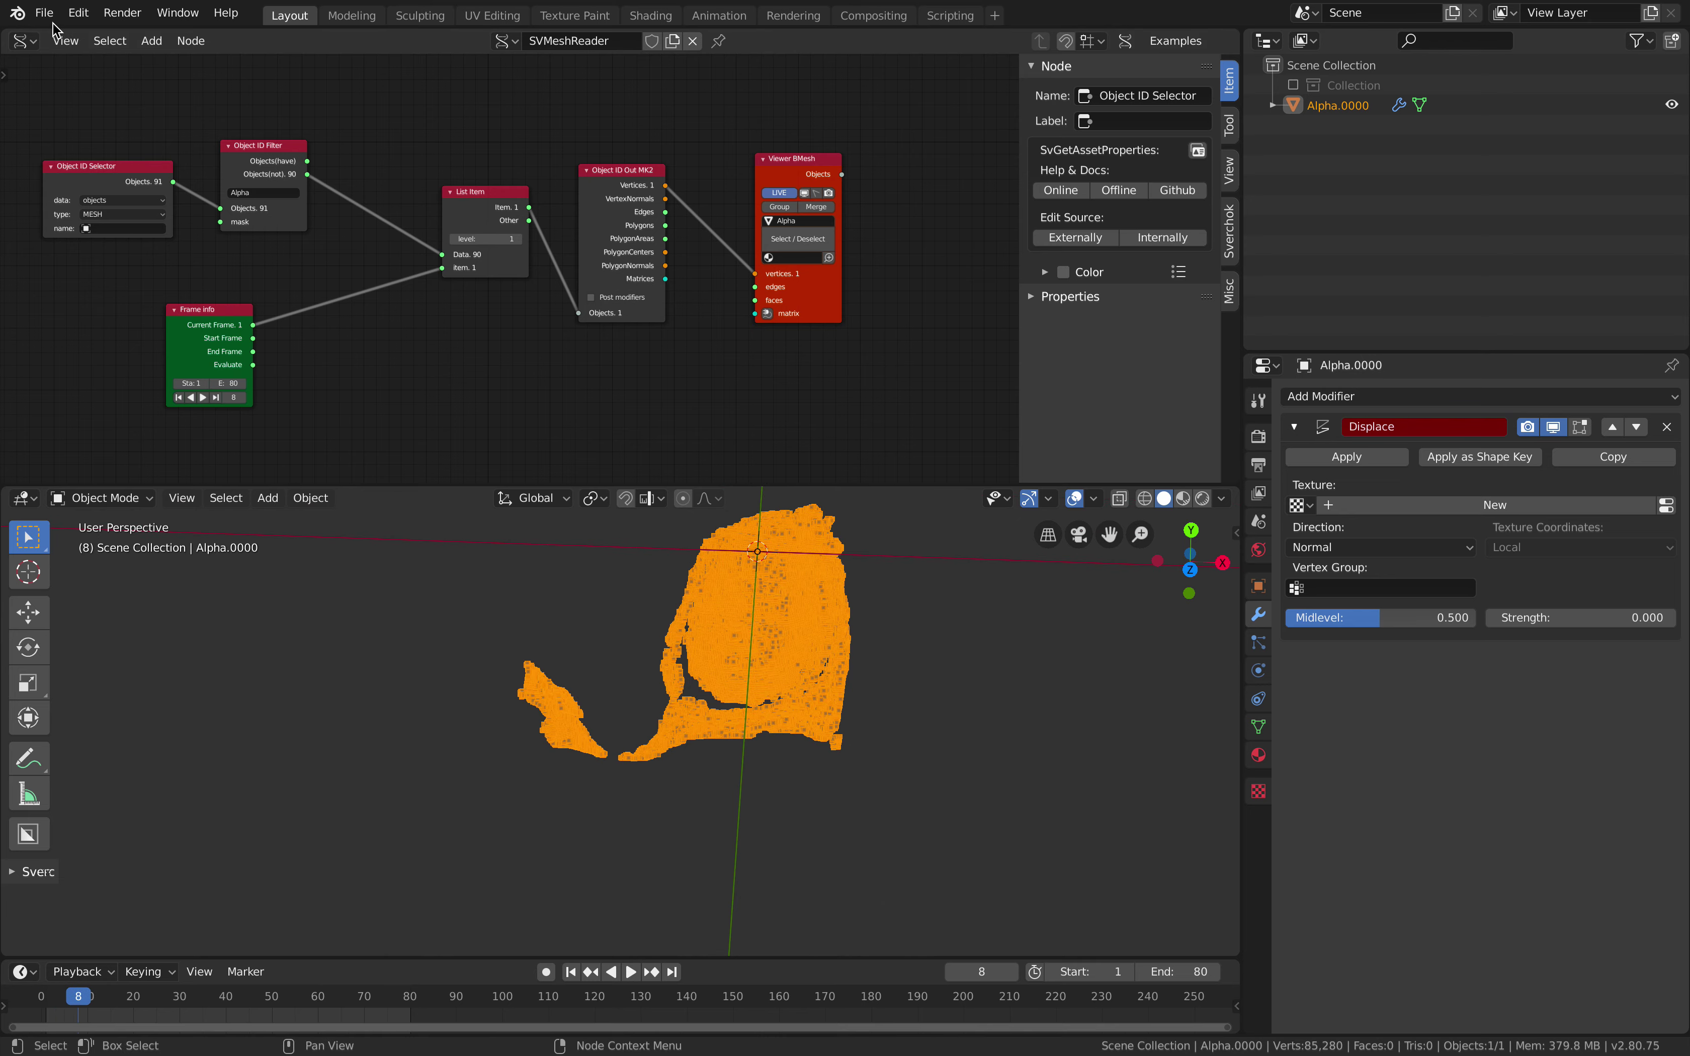
left_click(44, 12)
left_click(113, 165)
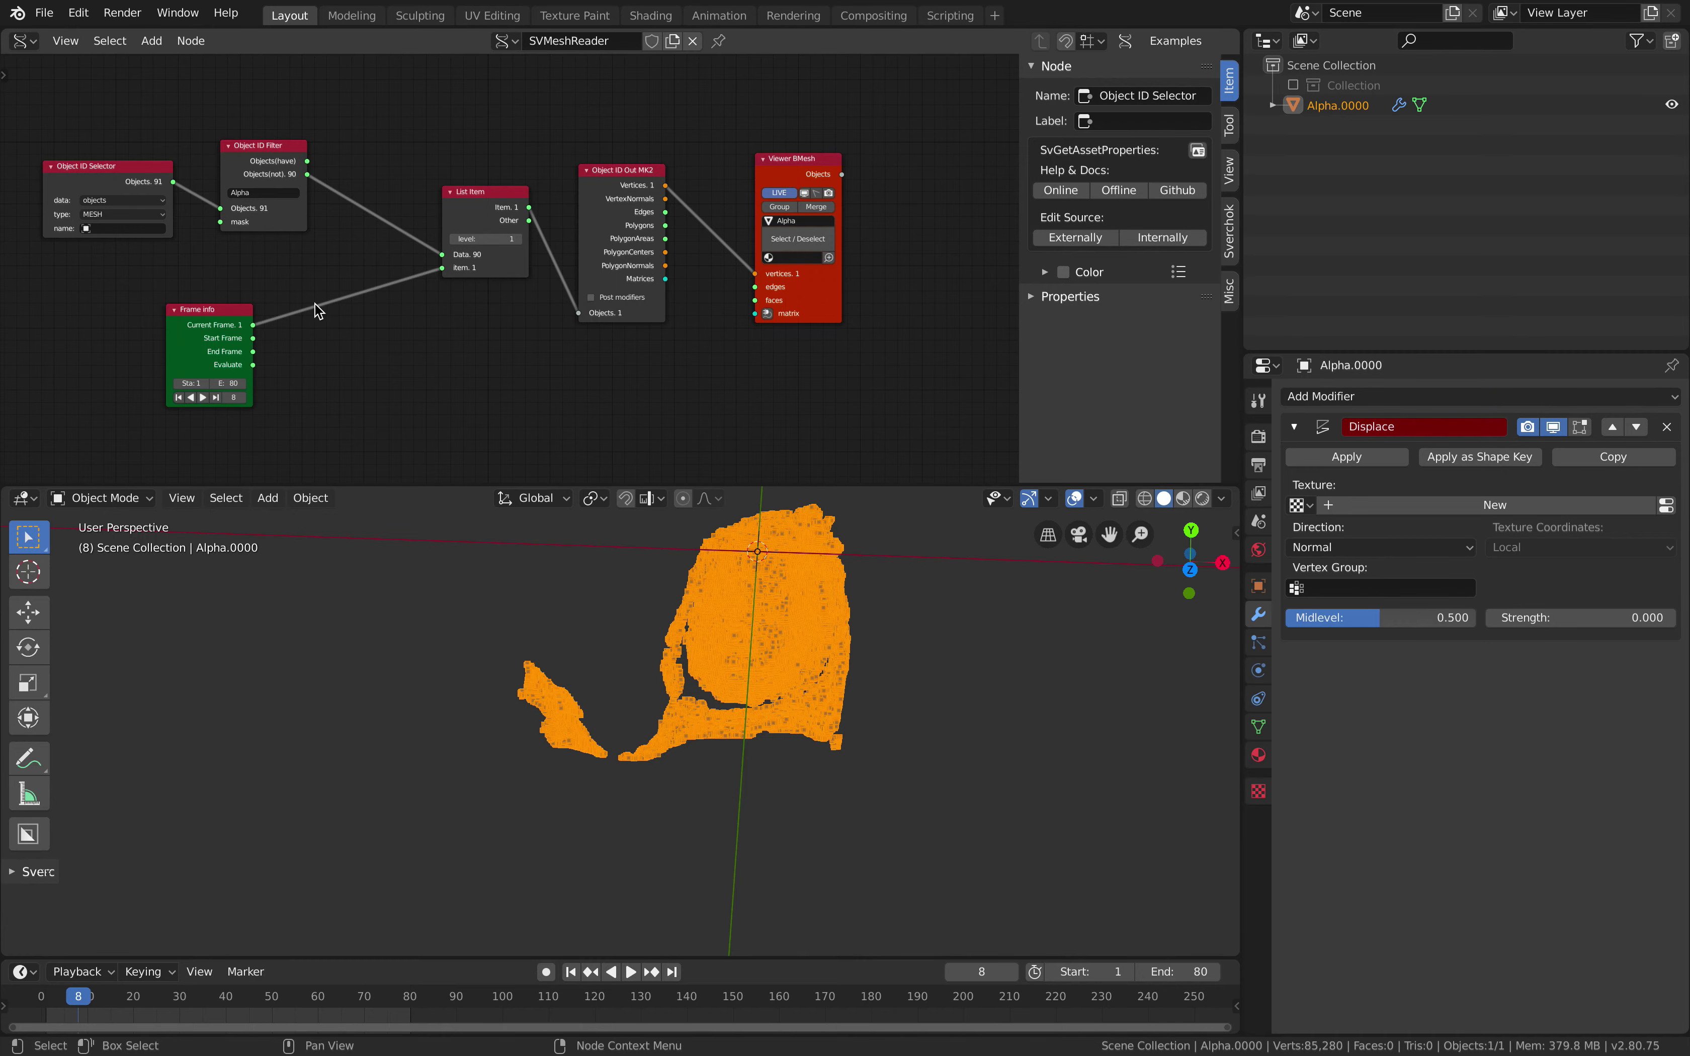
Enable Post modifiers on the Object ID Out MK2 node and step the timeline to frame 15 to check the point cloud
middle_click_drag(230, 184, 334, 166)
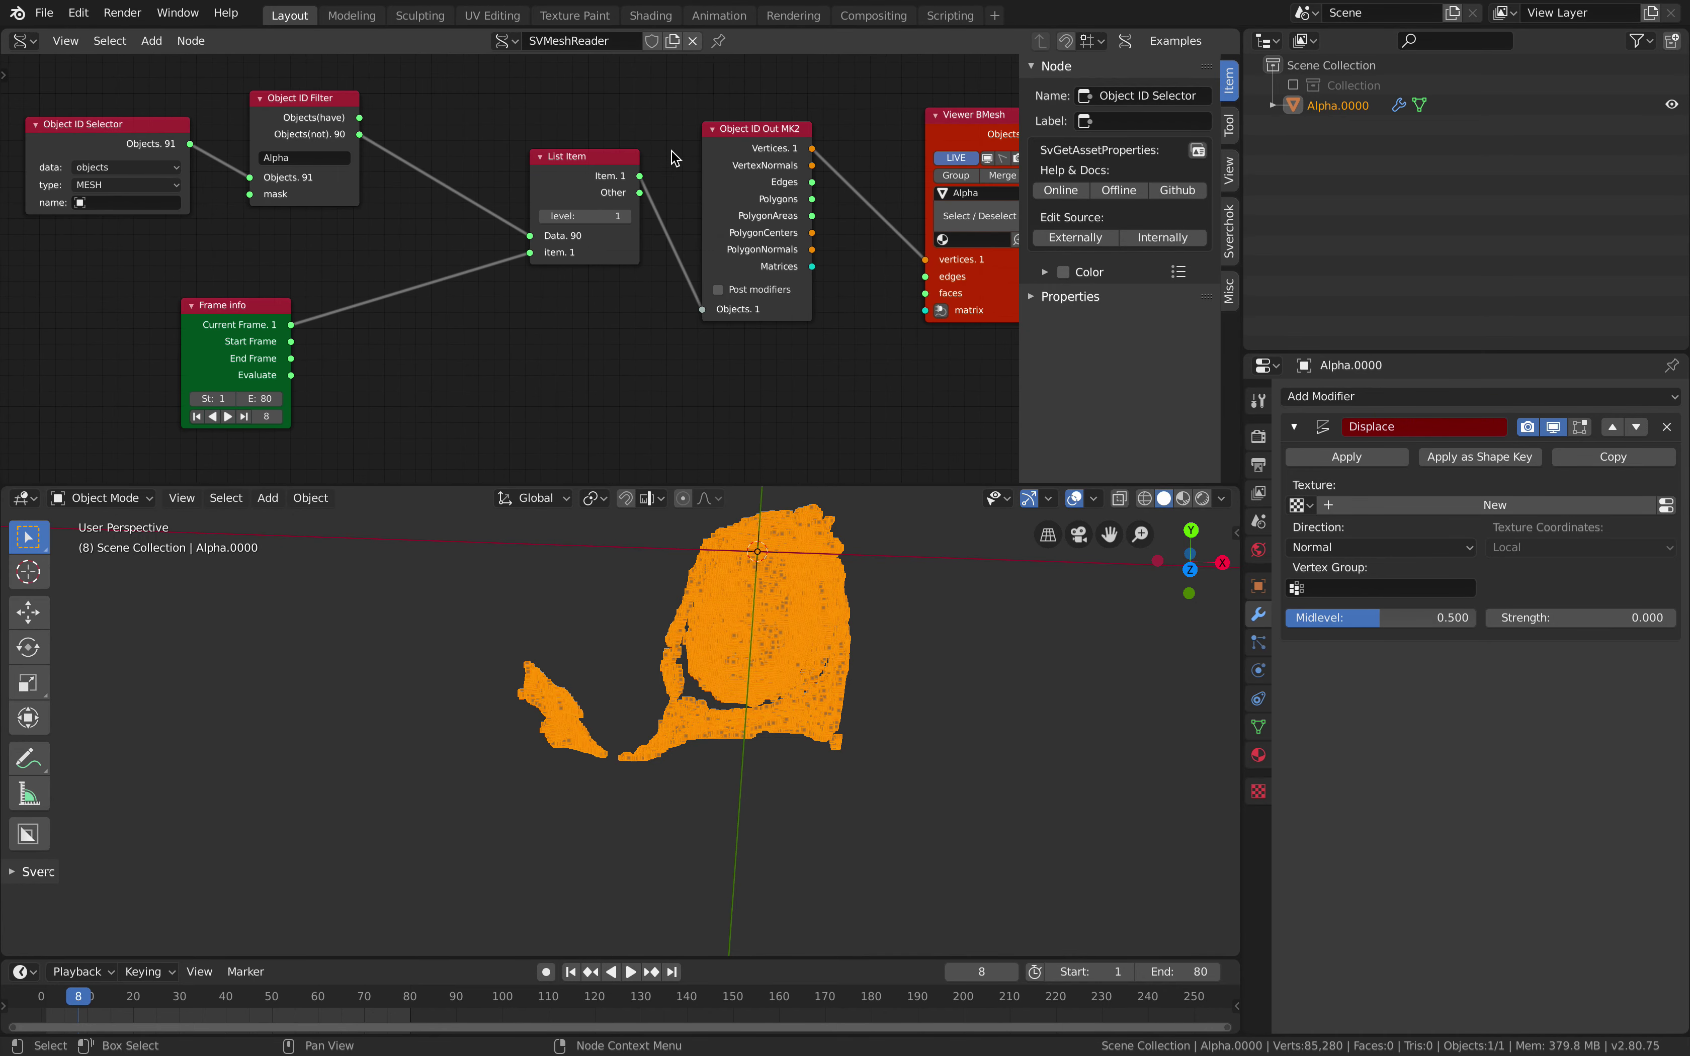
middle_click_drag(705, 170, 570, 170)
left_click(623, 286)
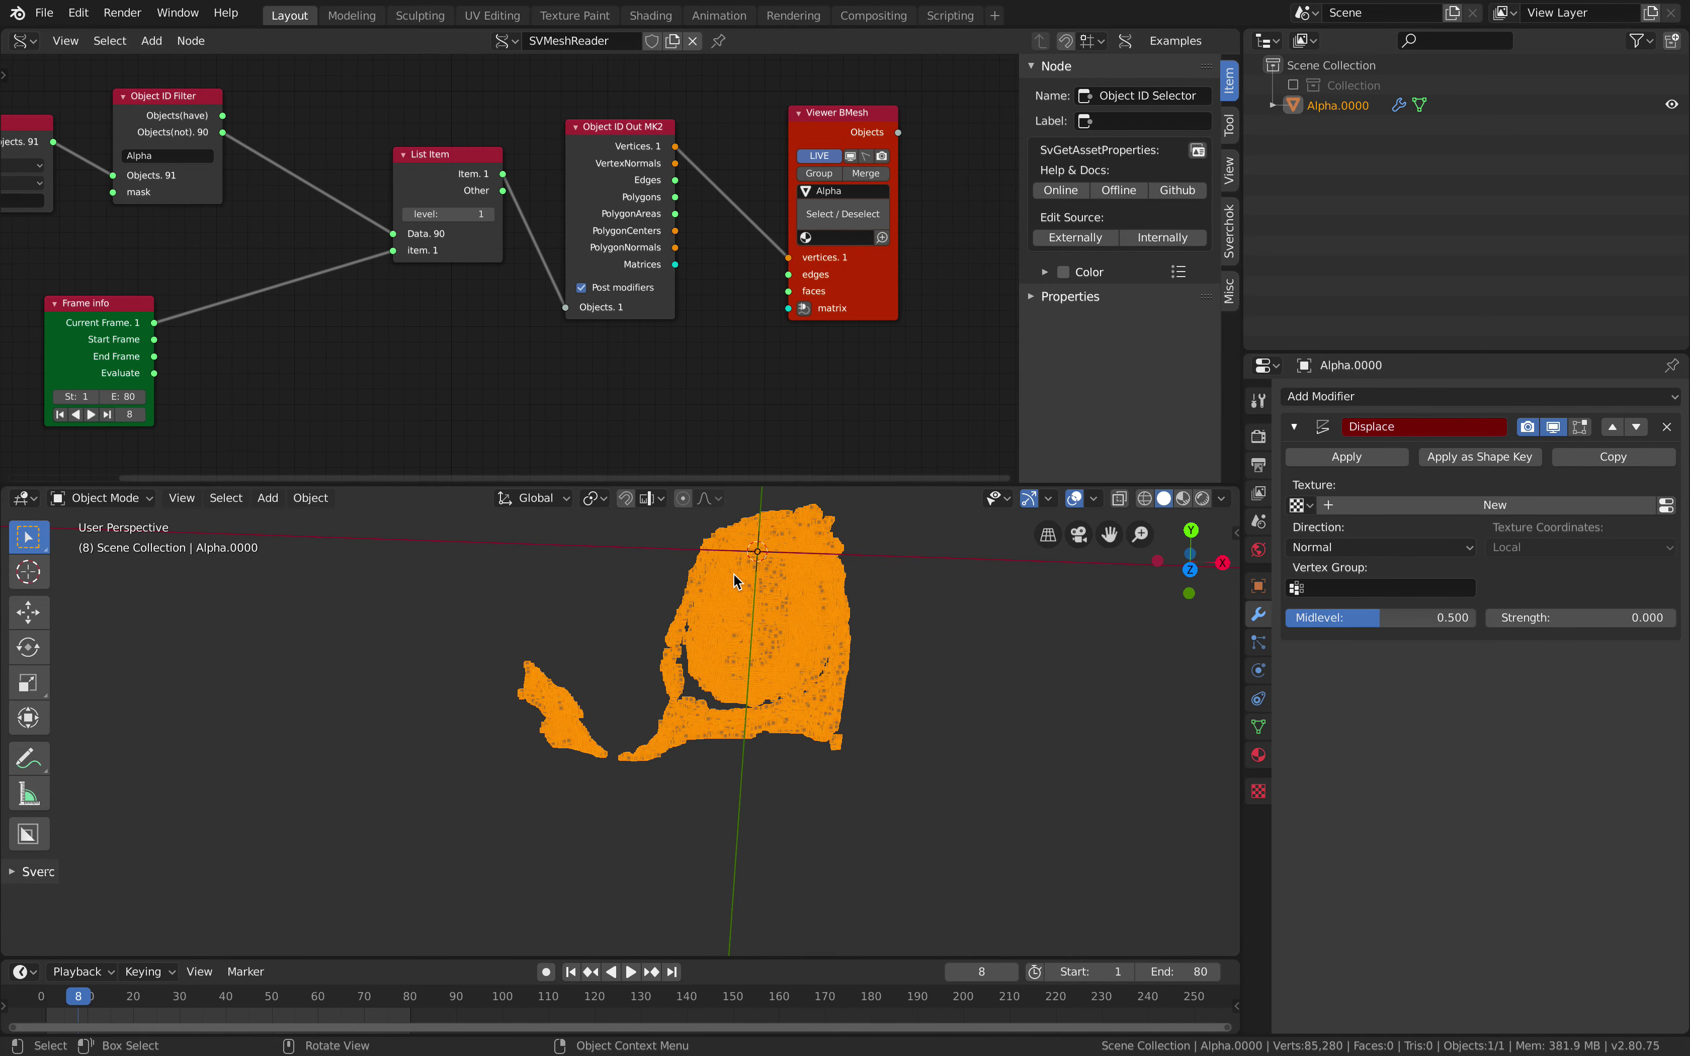
key("Right")
key("Right")
key("Right")
key("Right")
middle_click_drag(746, 661, 732, 640)
key("Right")
key("Right")
key("Right")
Save the scene as bigpointcloud_002.blend and export Alpha.0000 to Alembic, overwriting bigpointcloud_002.abc on the Desktop with Selected Objects Only enabled
left_click(44, 13)
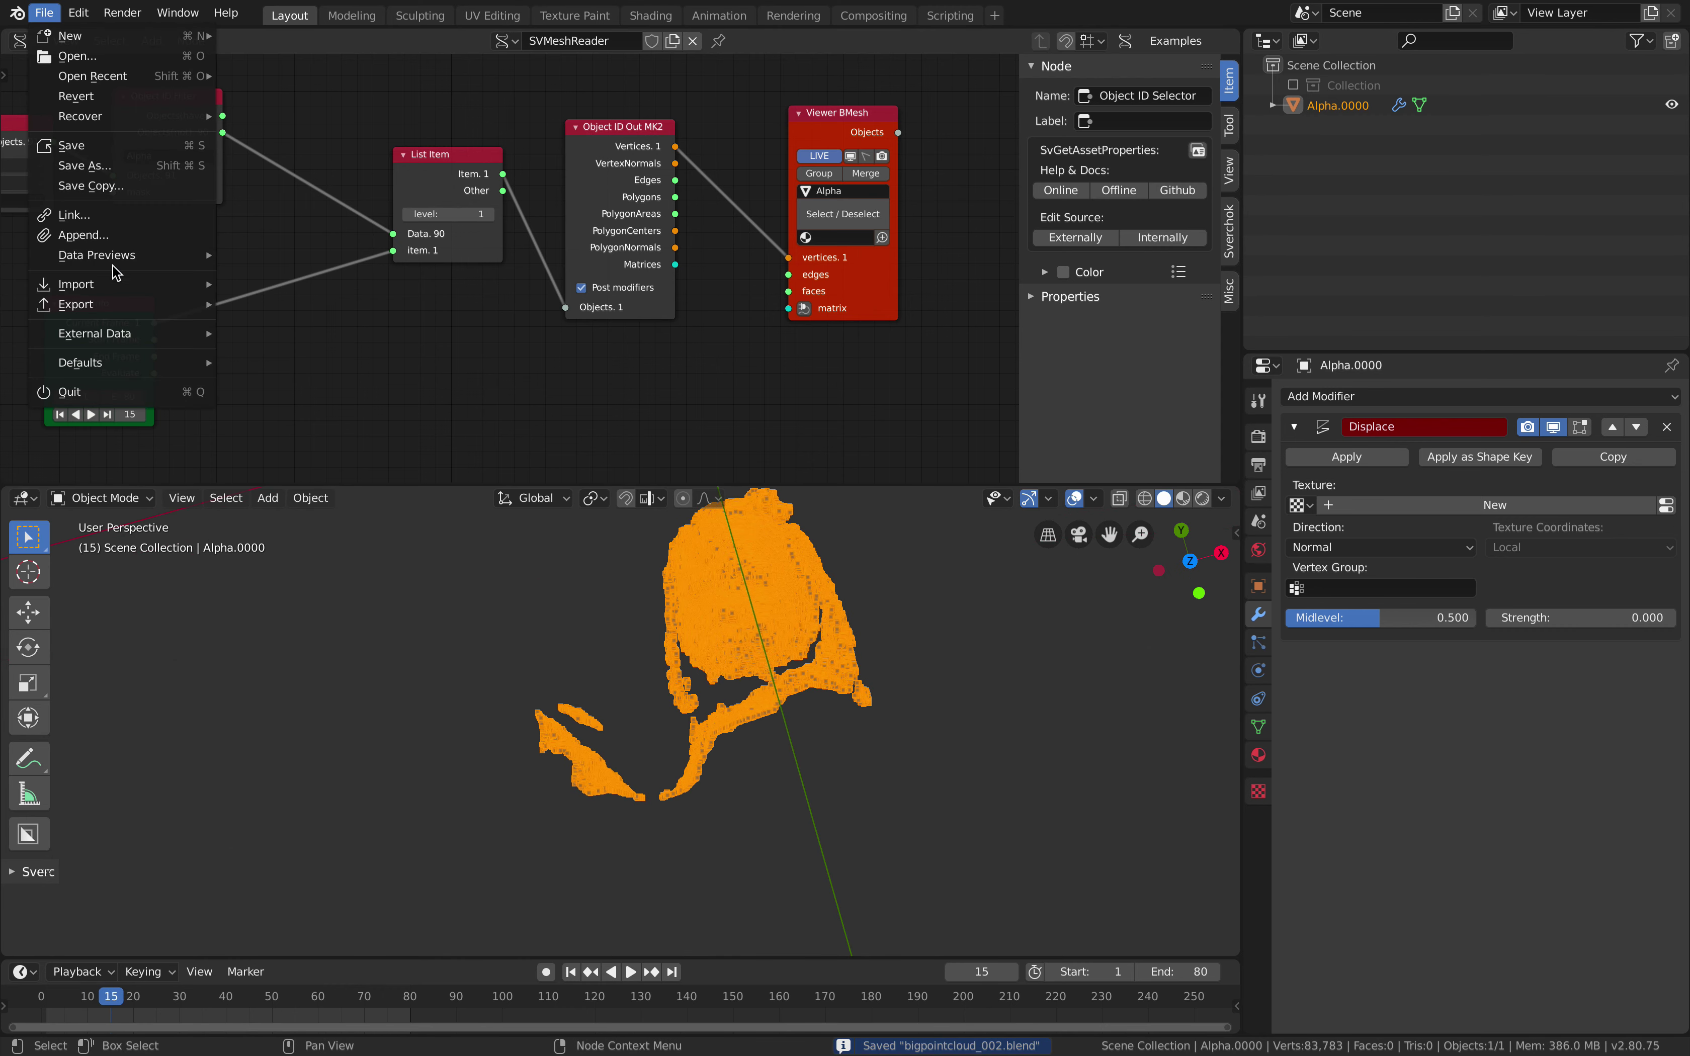
left_click(44, 13)
left_click(308, 324)
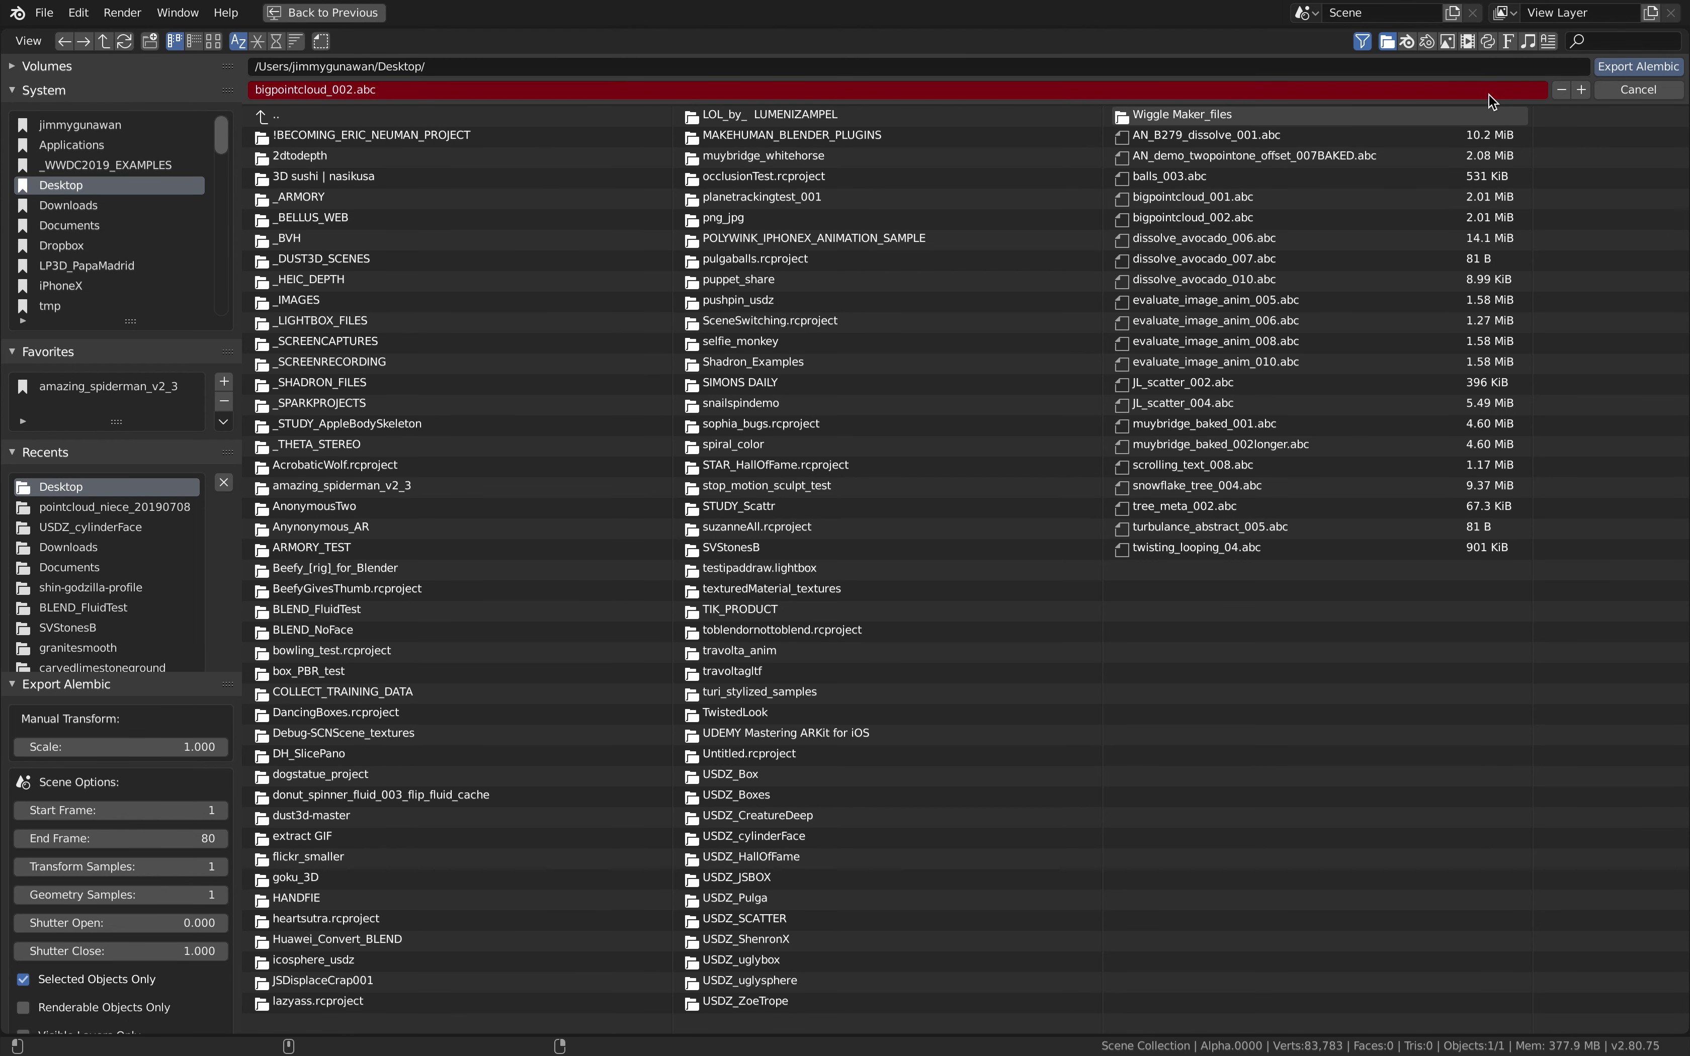
left_click(1608, 73)
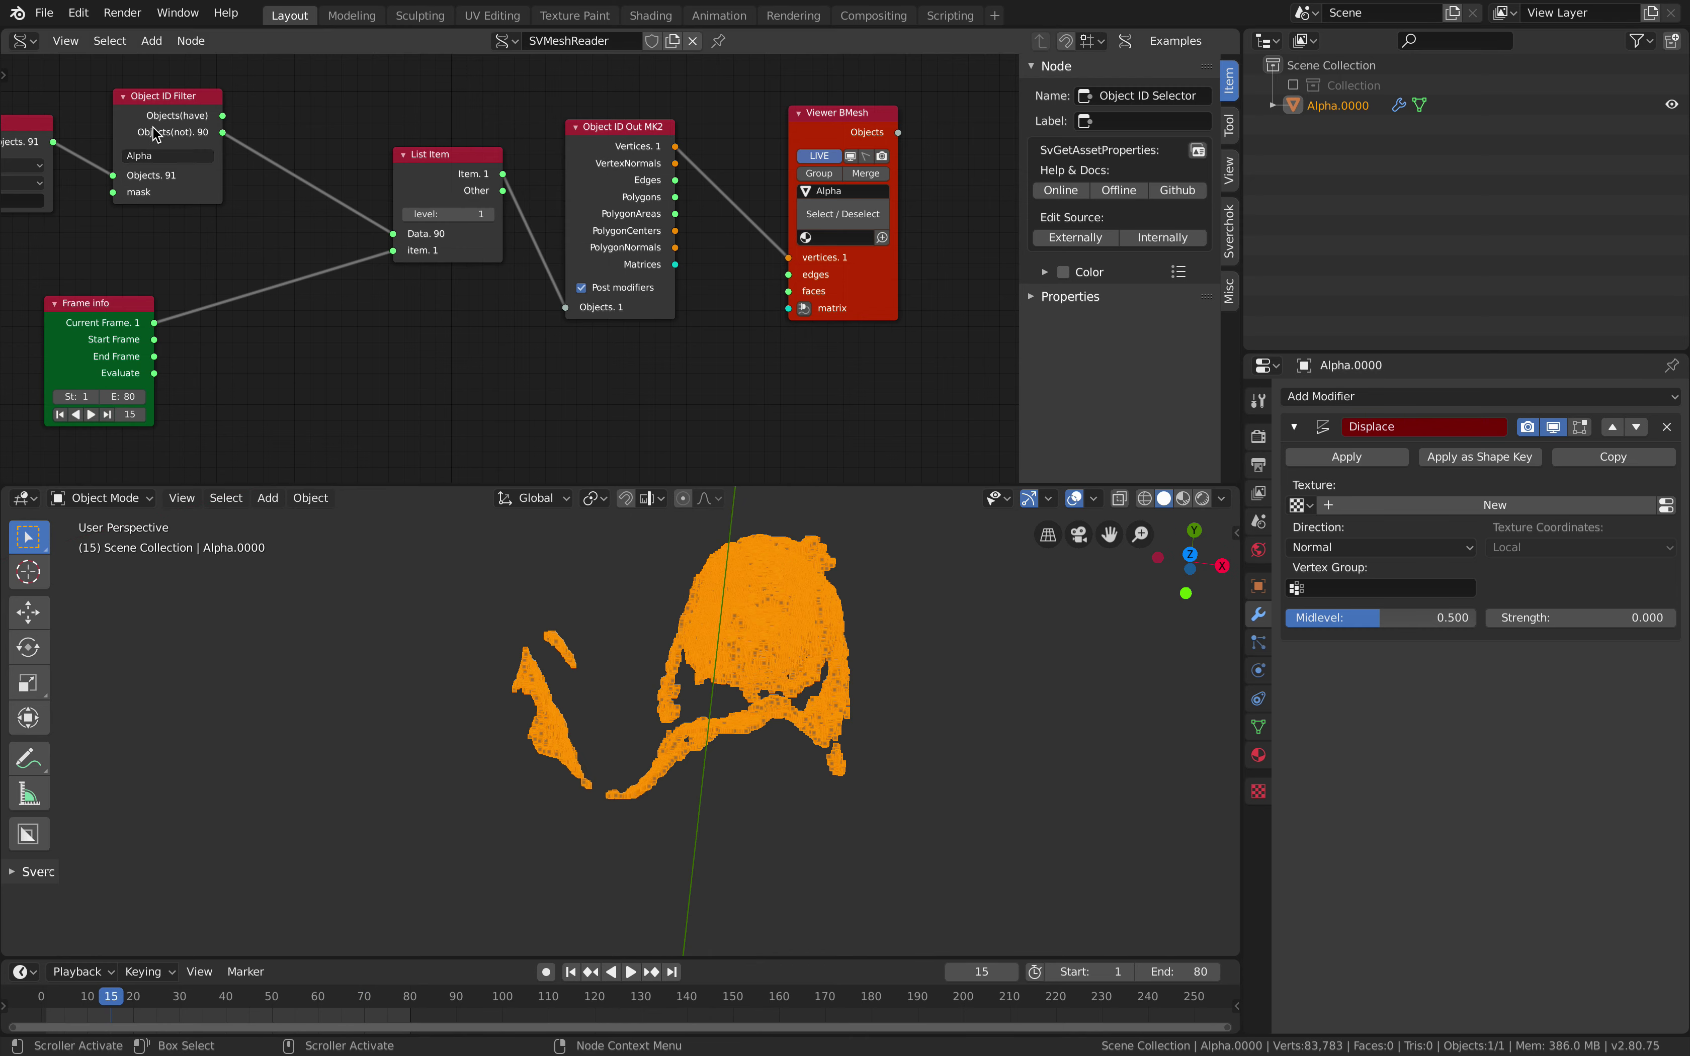
Start another new General scene, discarding the unsaved changes, and clear it of all default objects
left_click(44, 13)
mouse_move(77, 38)
left_click(265, 40)
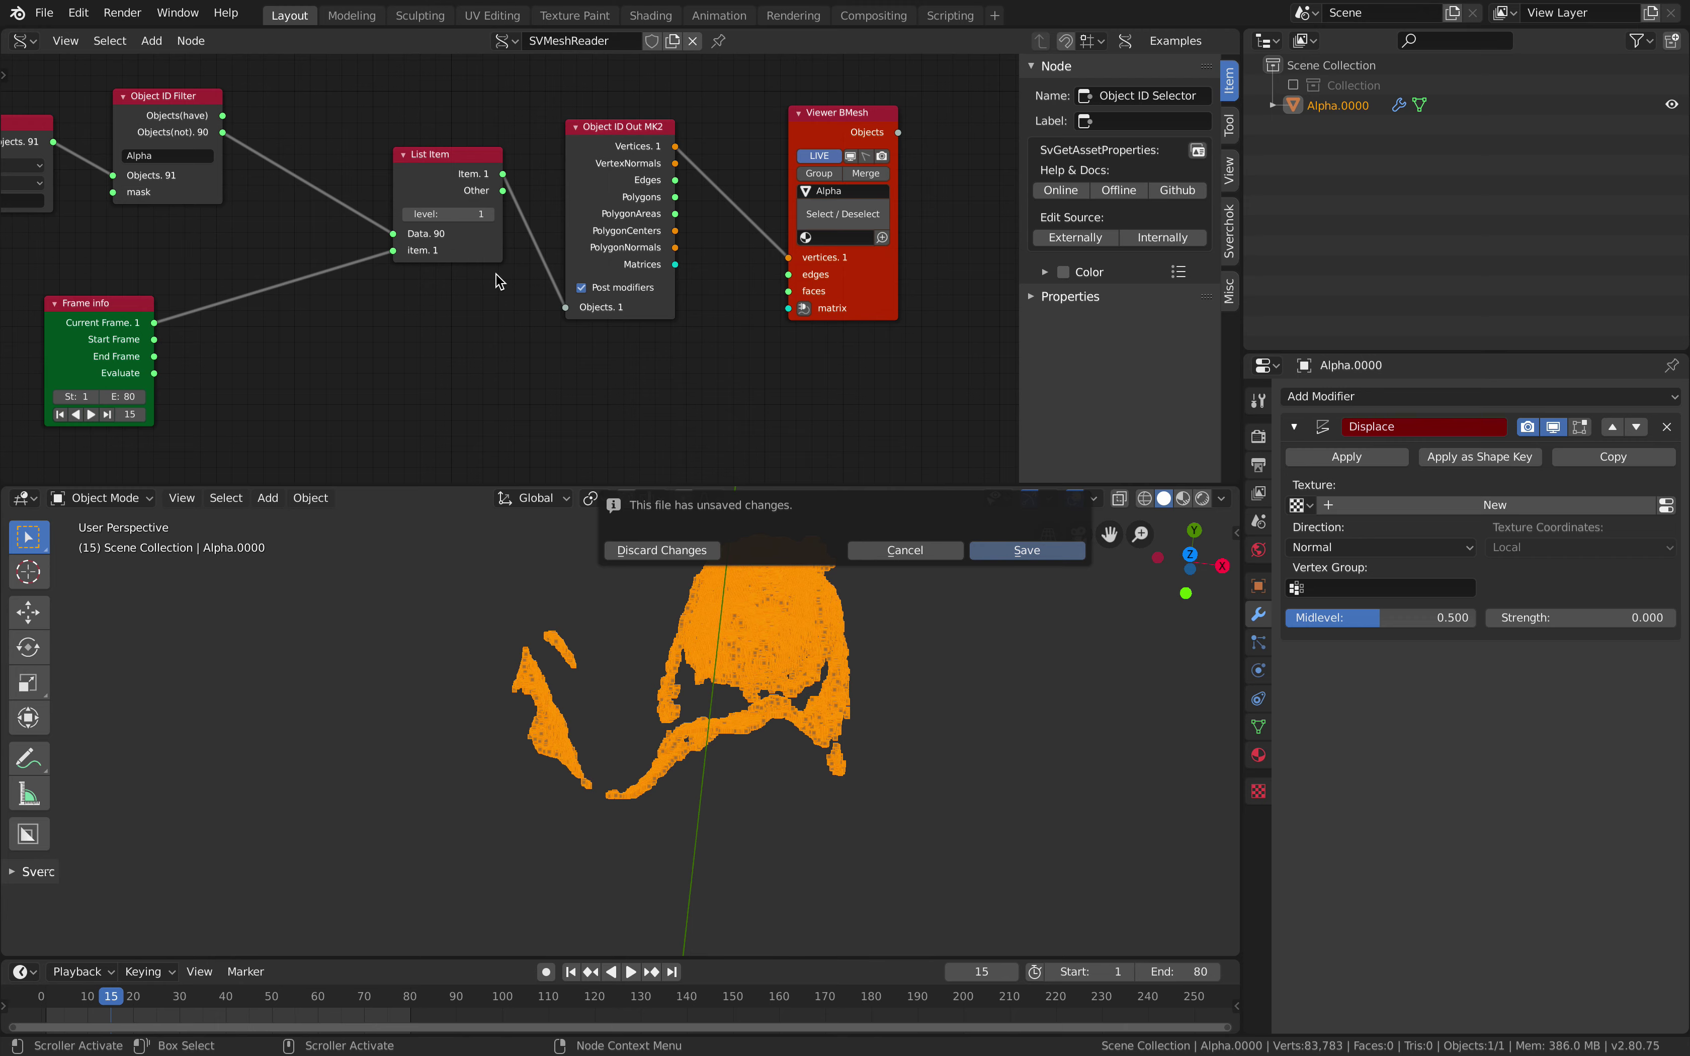
left_click(696, 549)
key("a")
key("Delete")
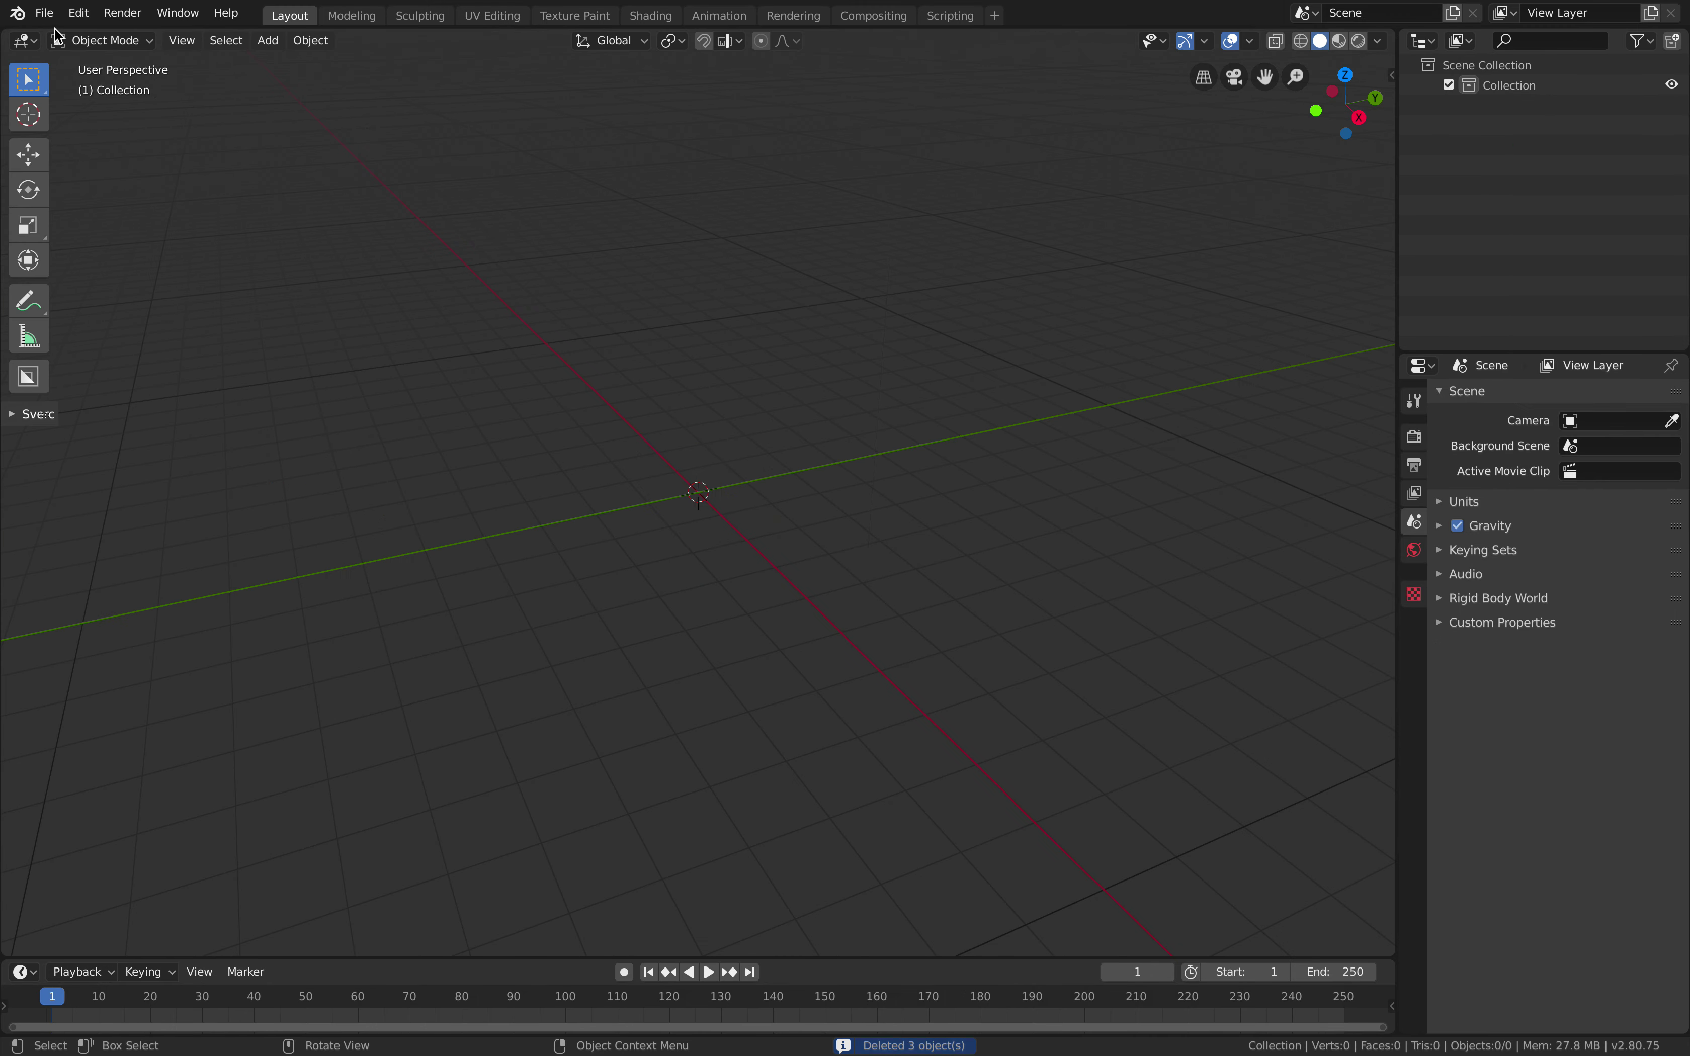
Import bigpointcloud_003.abc from the Desktop as Alembic, with folders hidden in the file browser
left_click(44, 13)
mouse_move(129, 285)
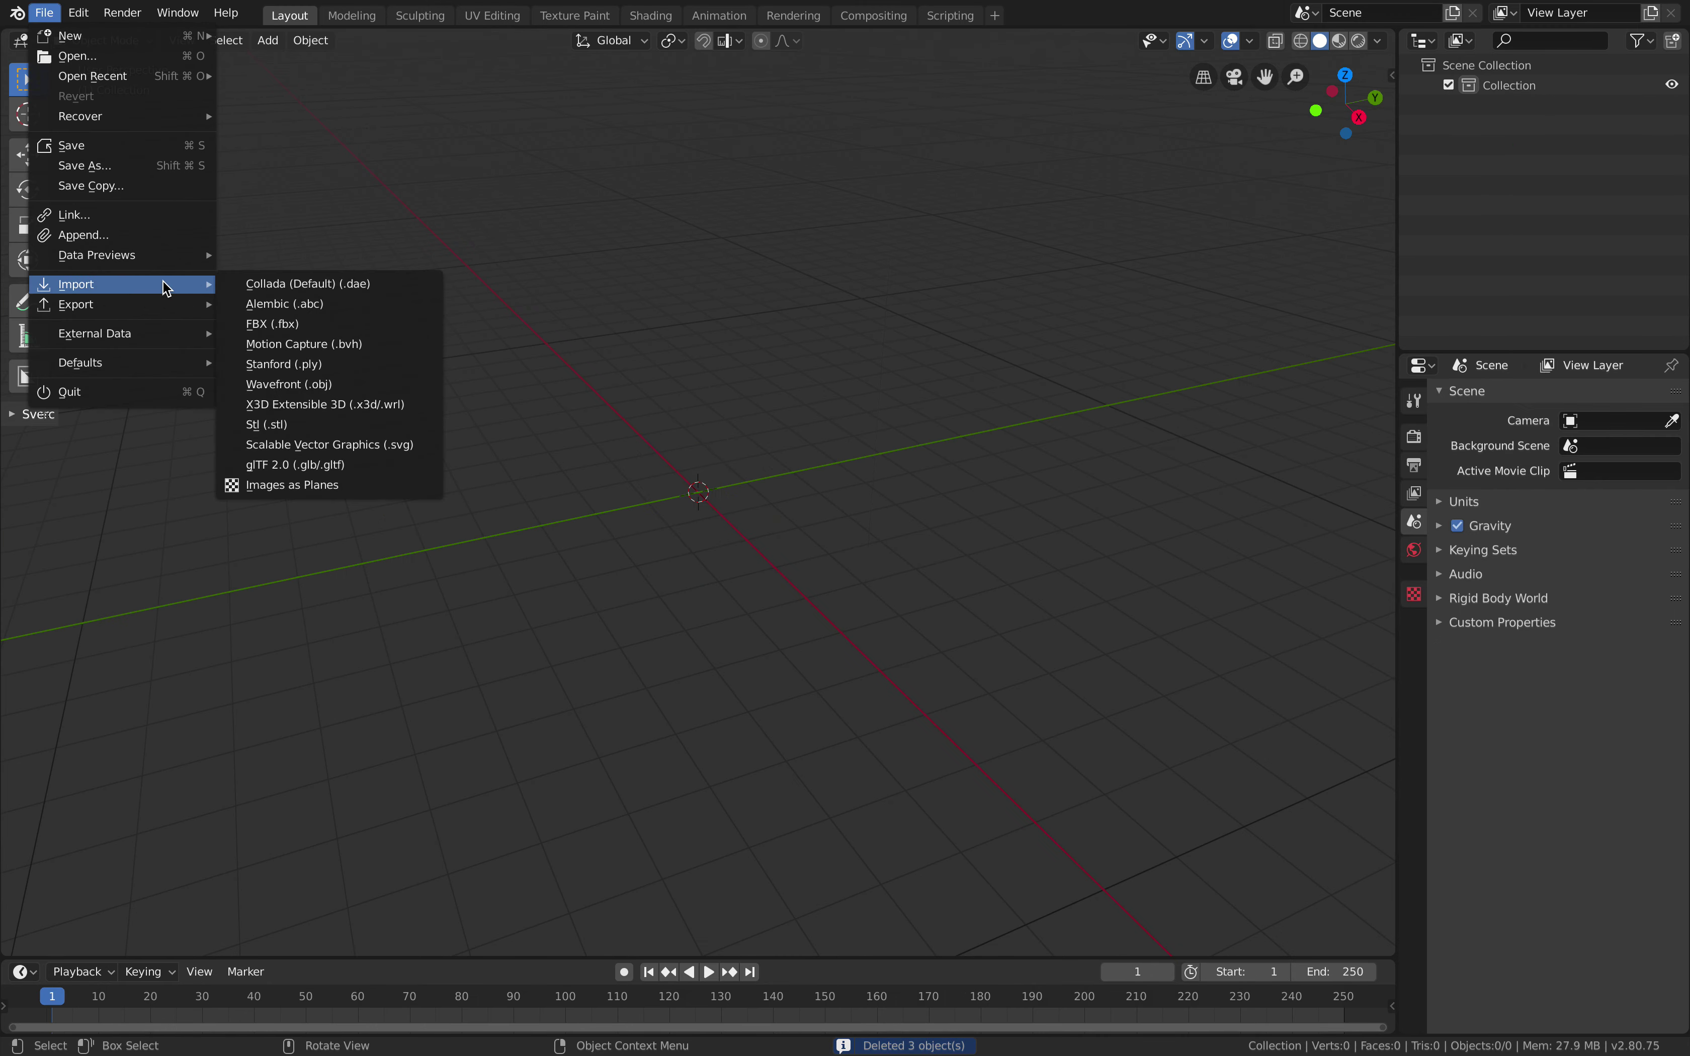
left_click(309, 305)
left_click(277, 42)
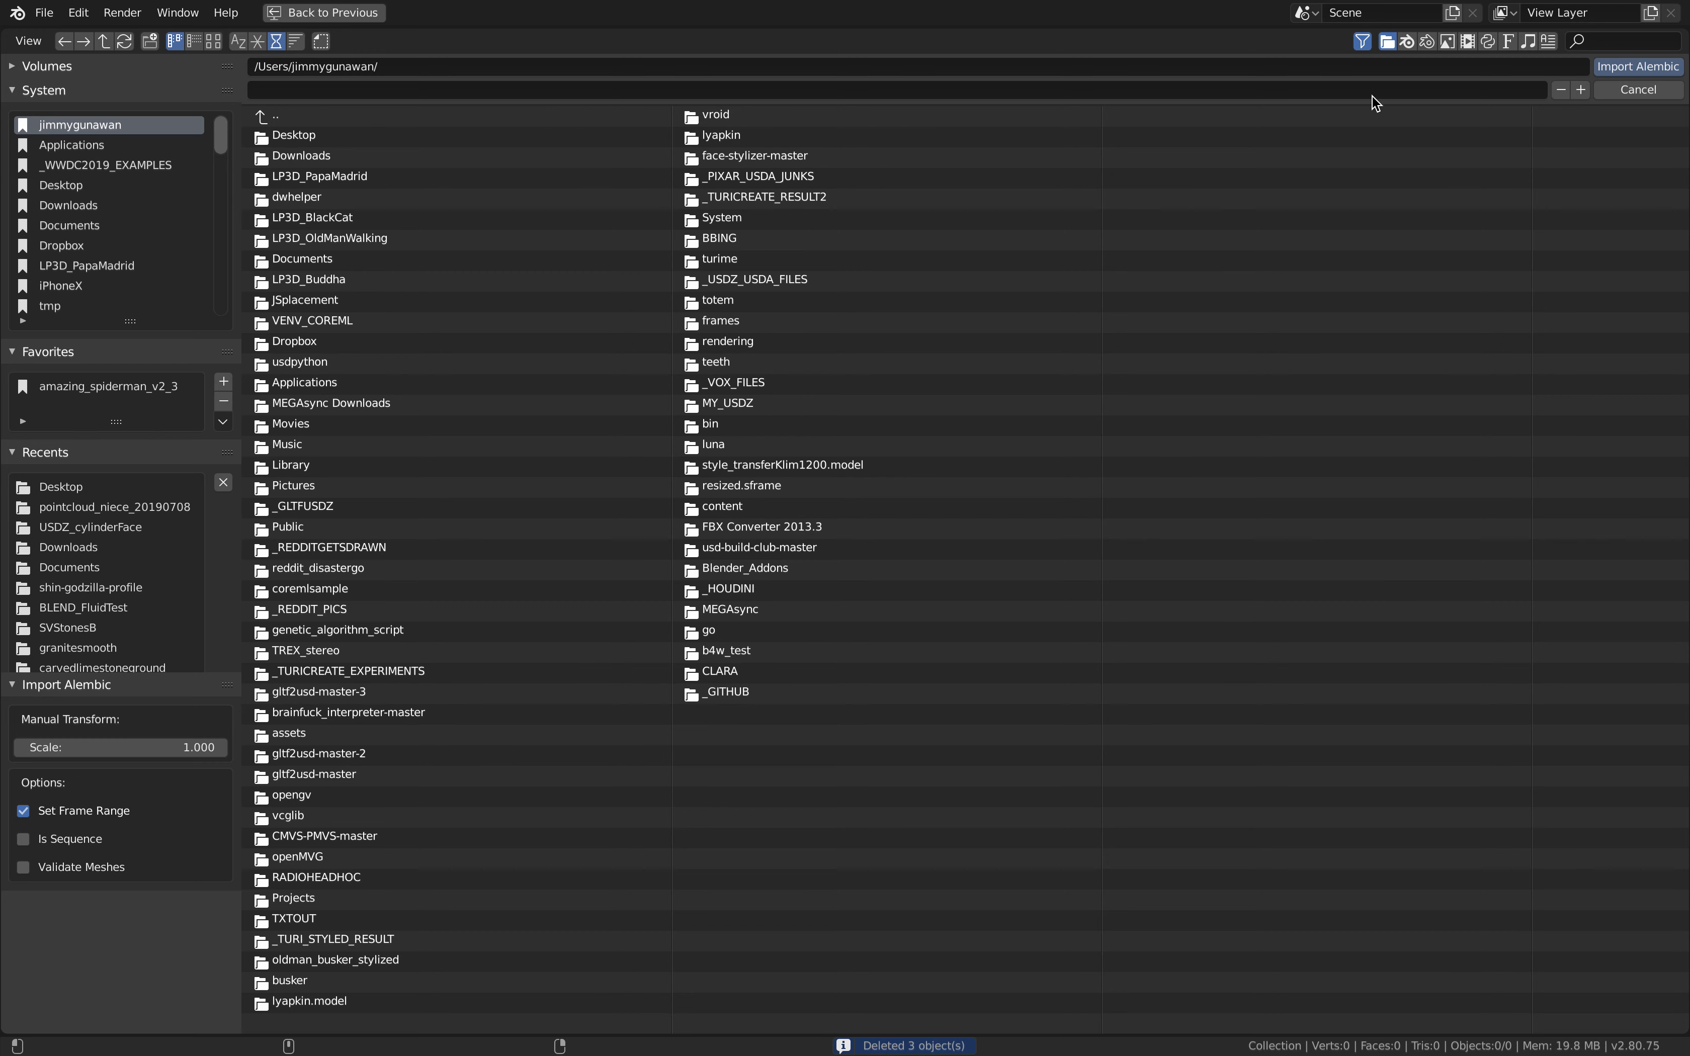
left_click(1390, 40)
left_click(79, 183)
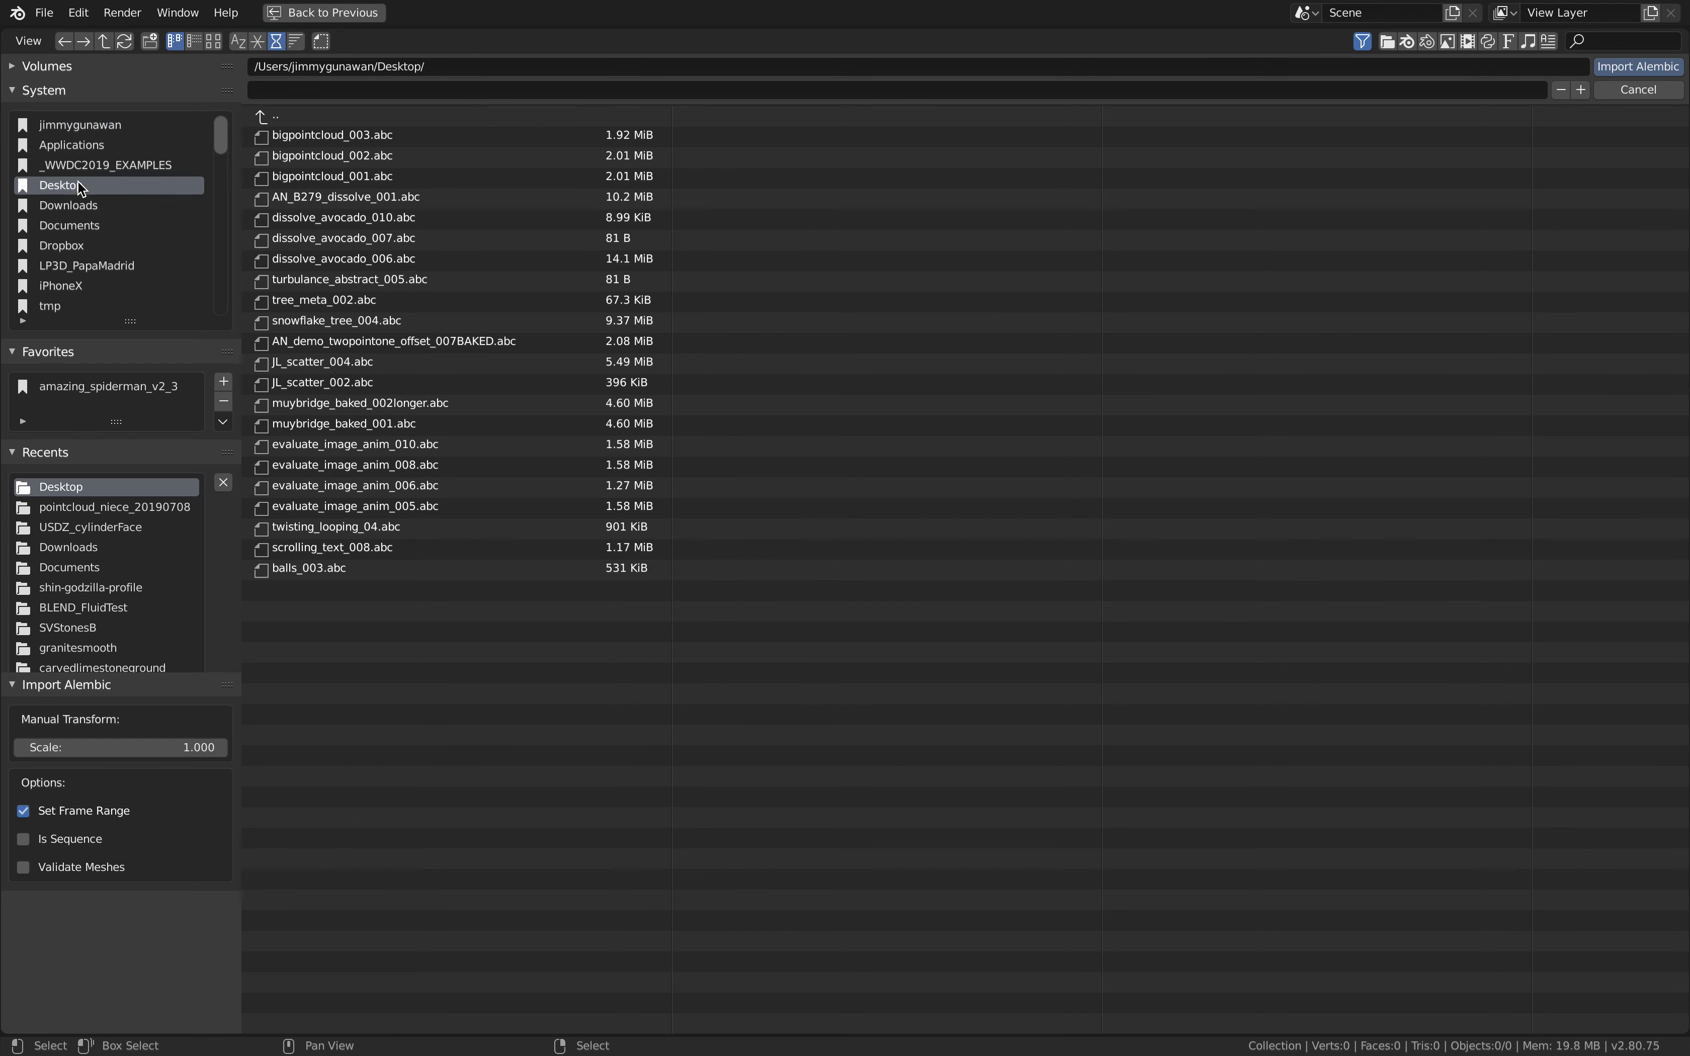
double_click(386, 138)
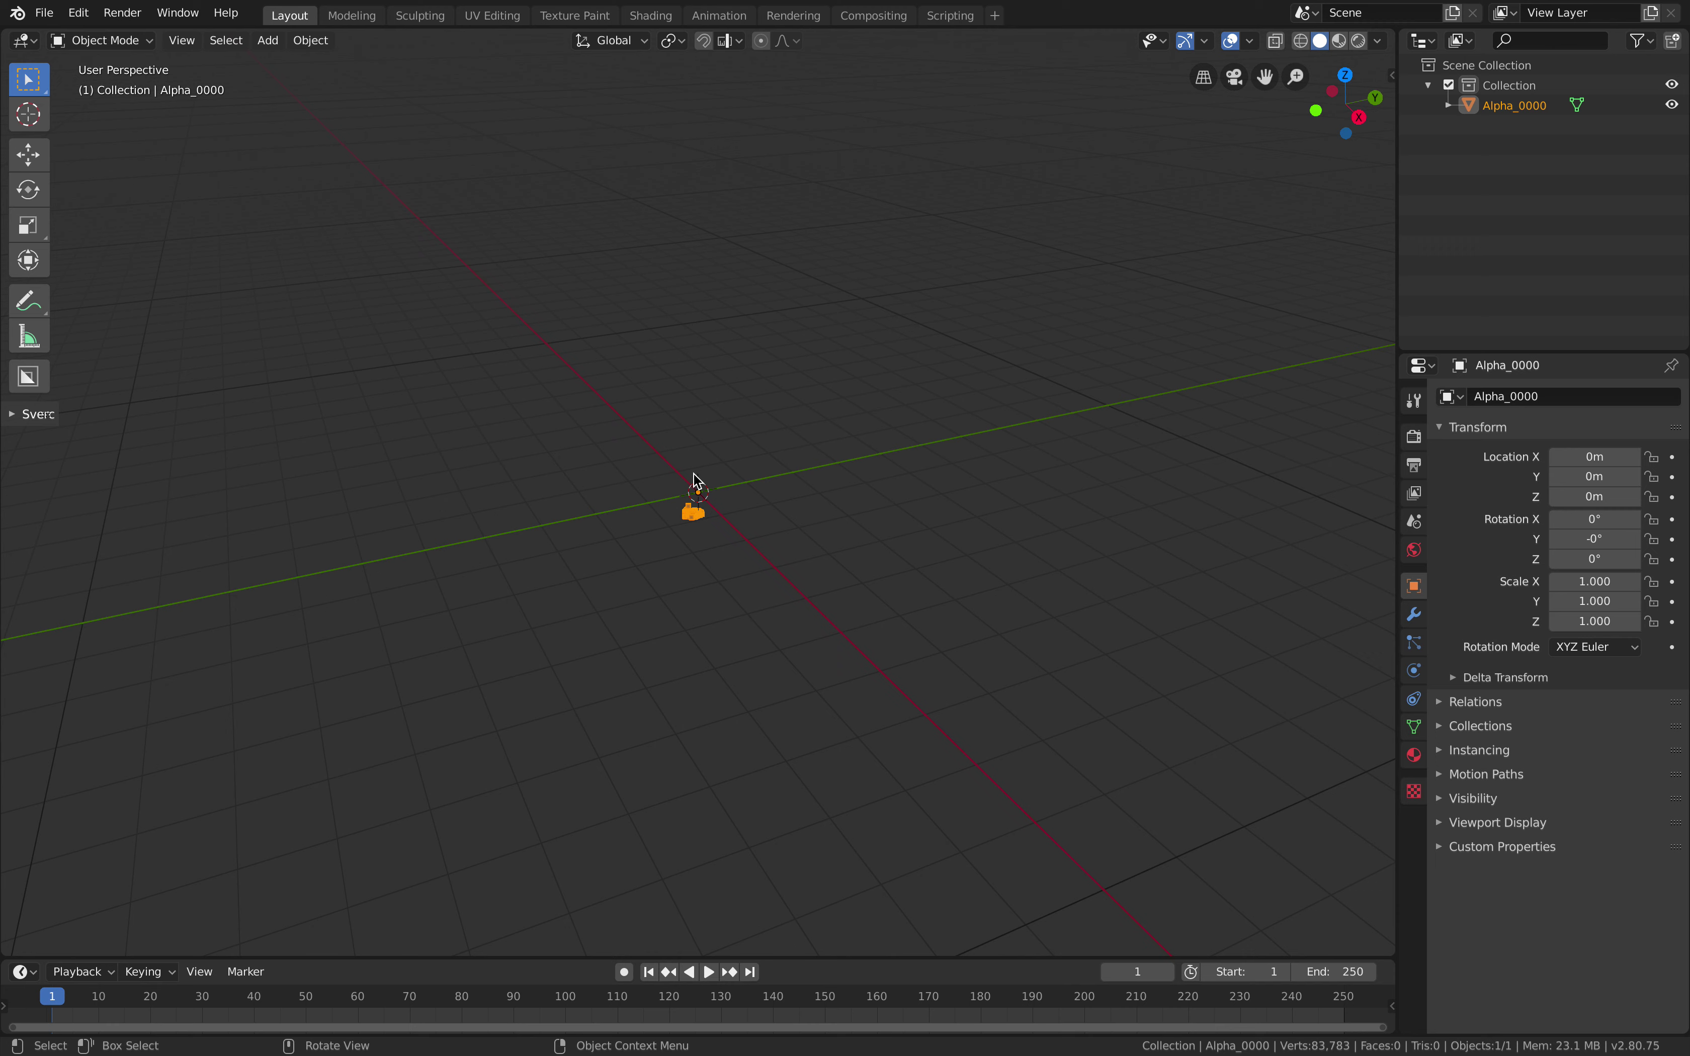
Play the imported point cloud's animation while viewing it from another angle, and stop the playback
scroll(696, 481, "up", 5)
key("space")
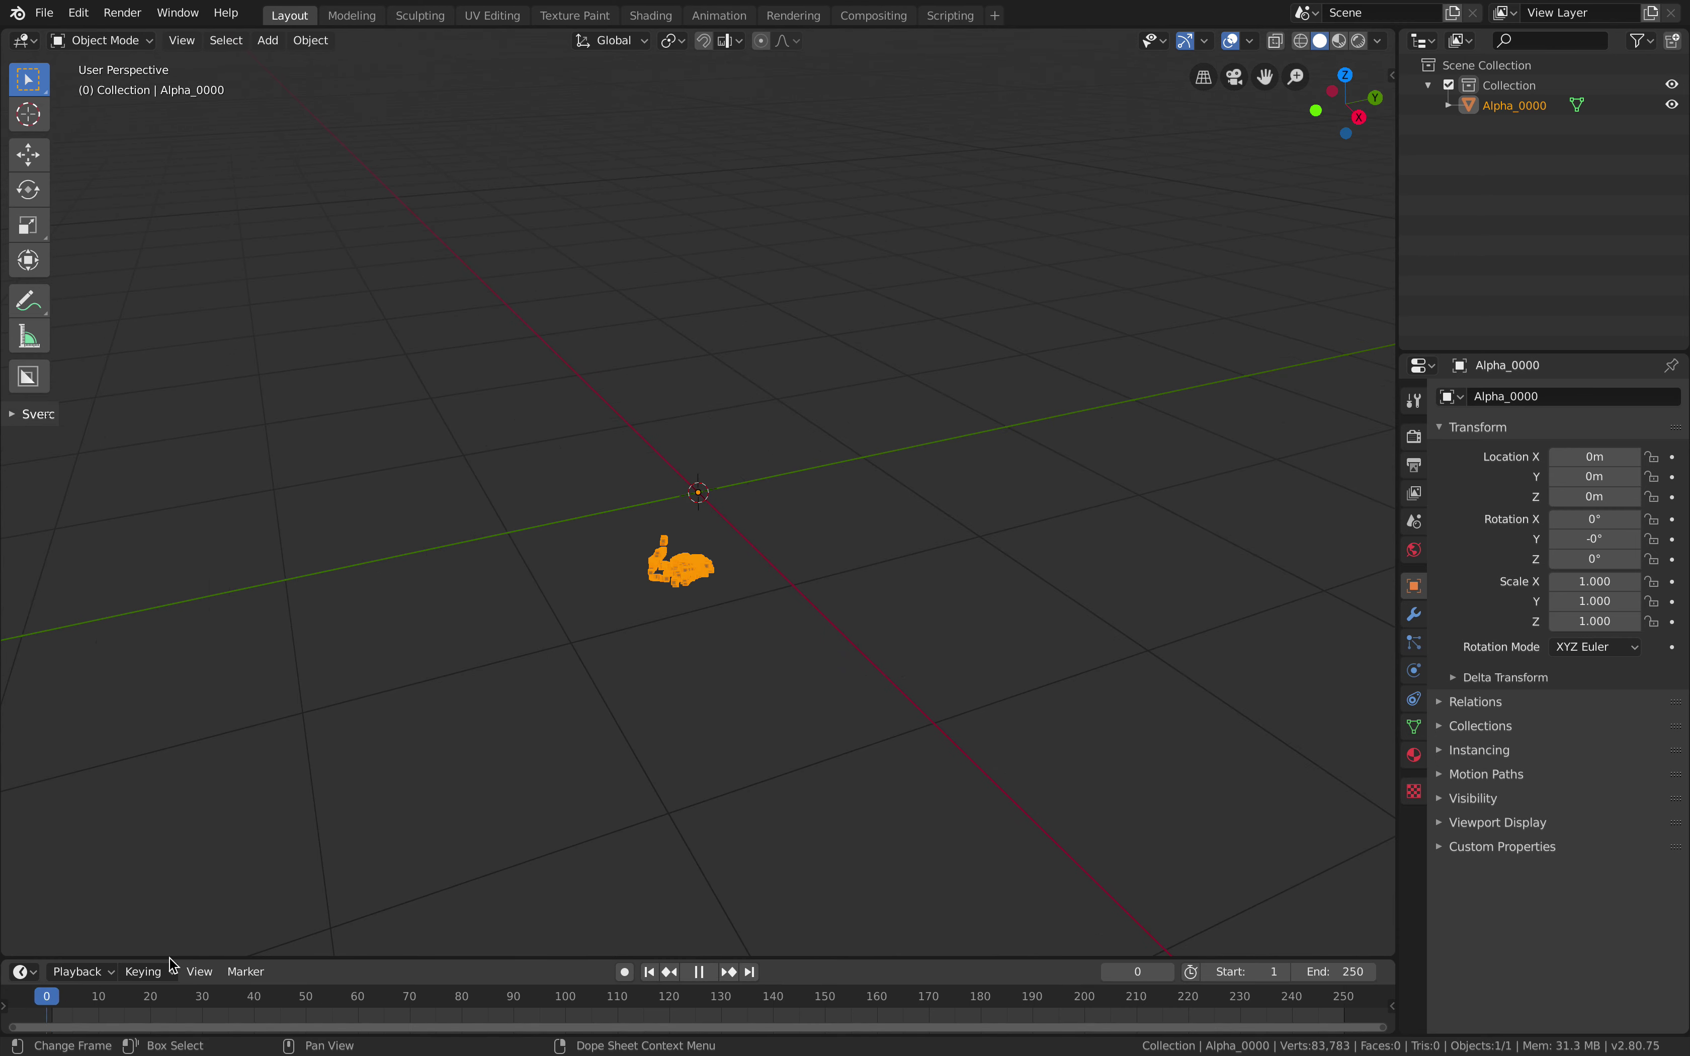
middle_click_drag(664, 679, 702, 838)
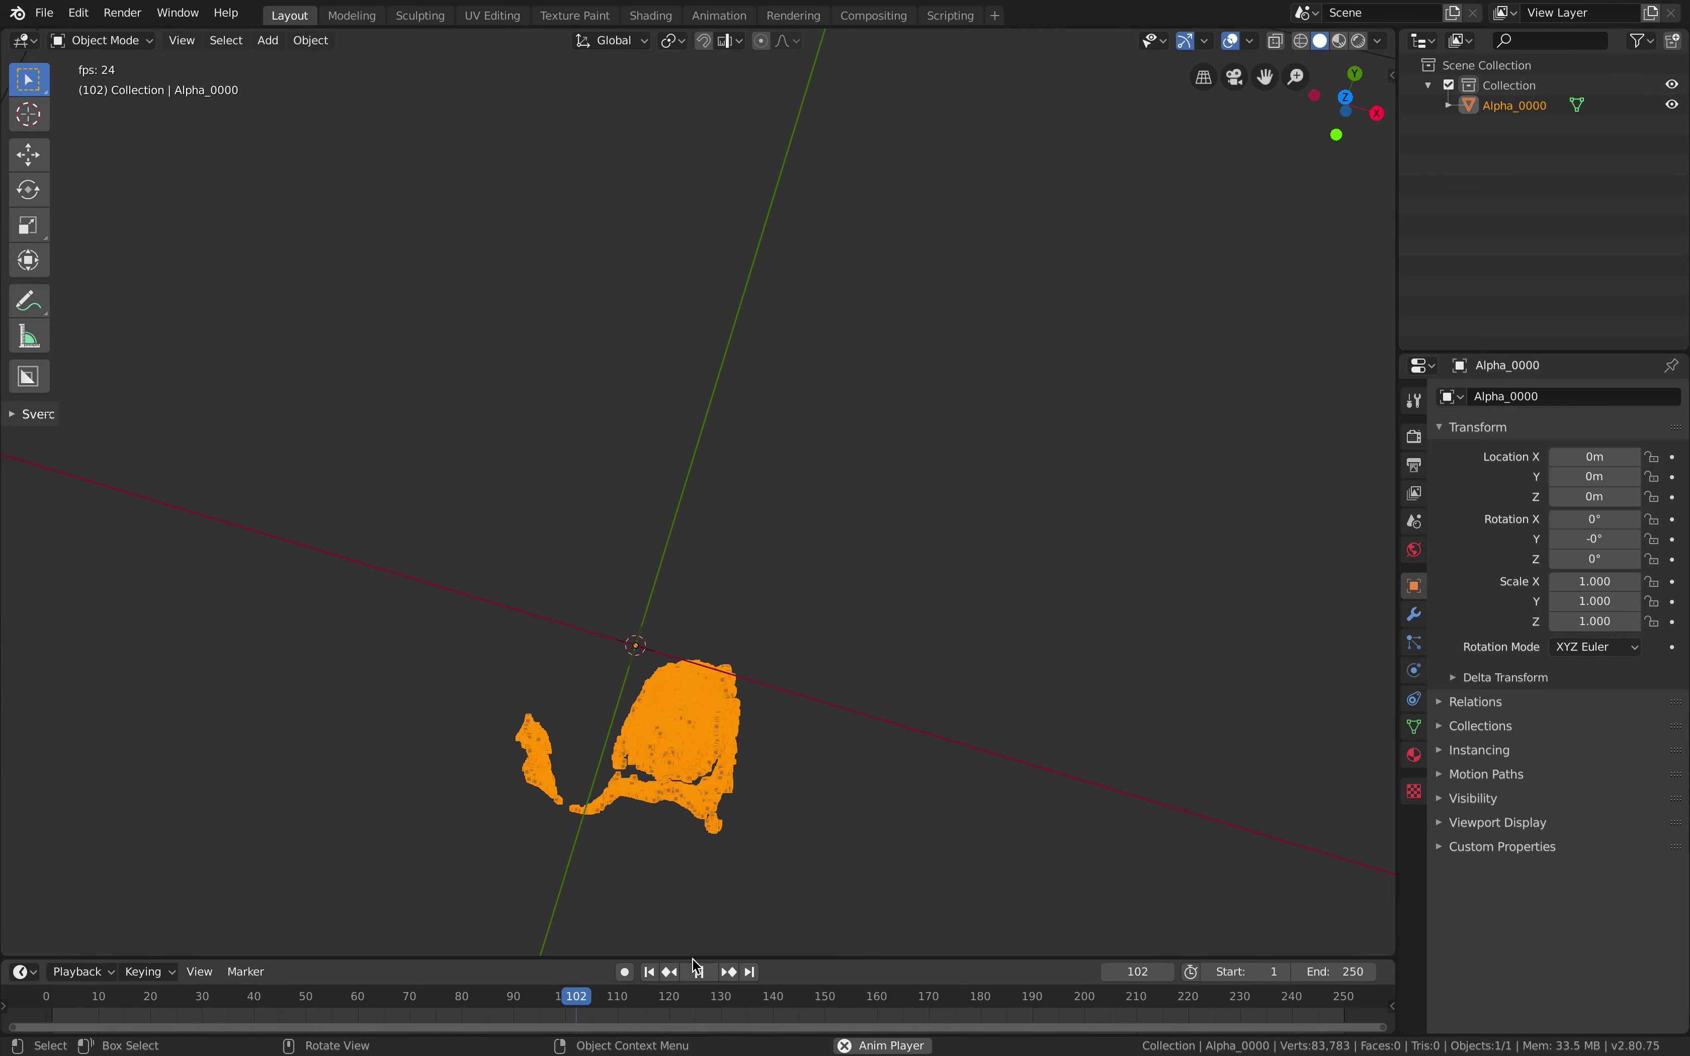
key("Escape")
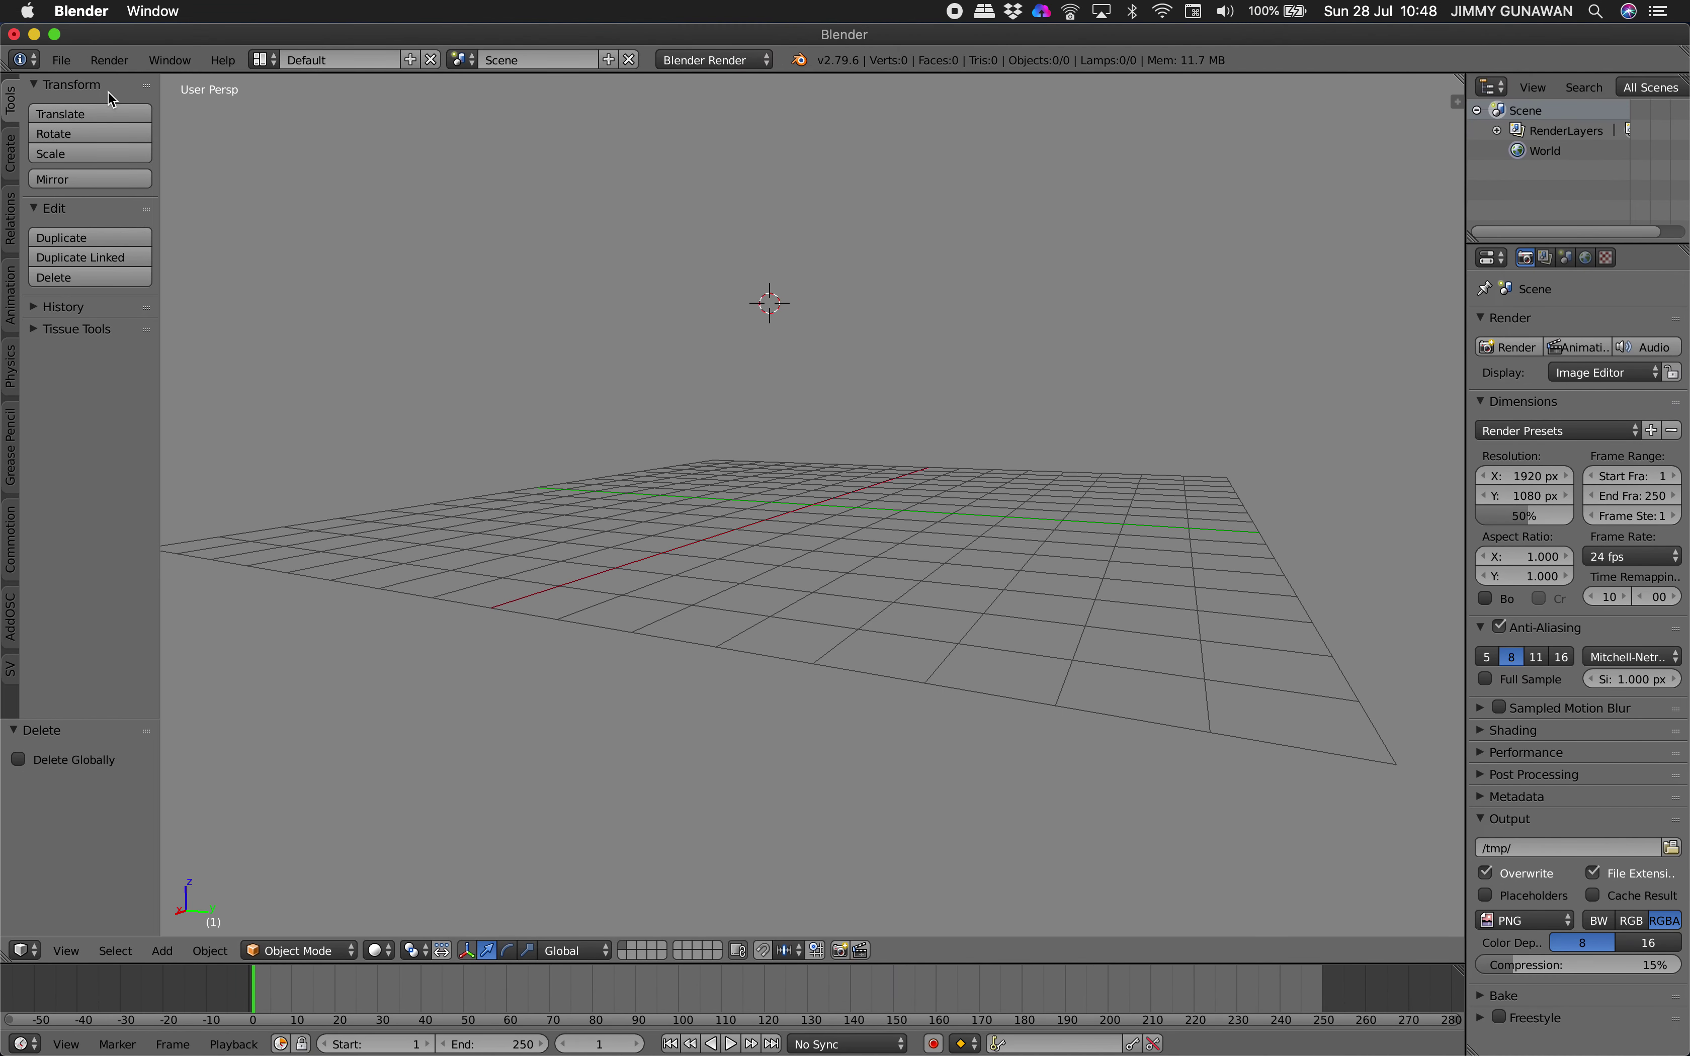
Switch to Blender 2.79 and open bigpointcloud_002.blend from the Desktop, hiding folders in the file list
left_click(61, 59)
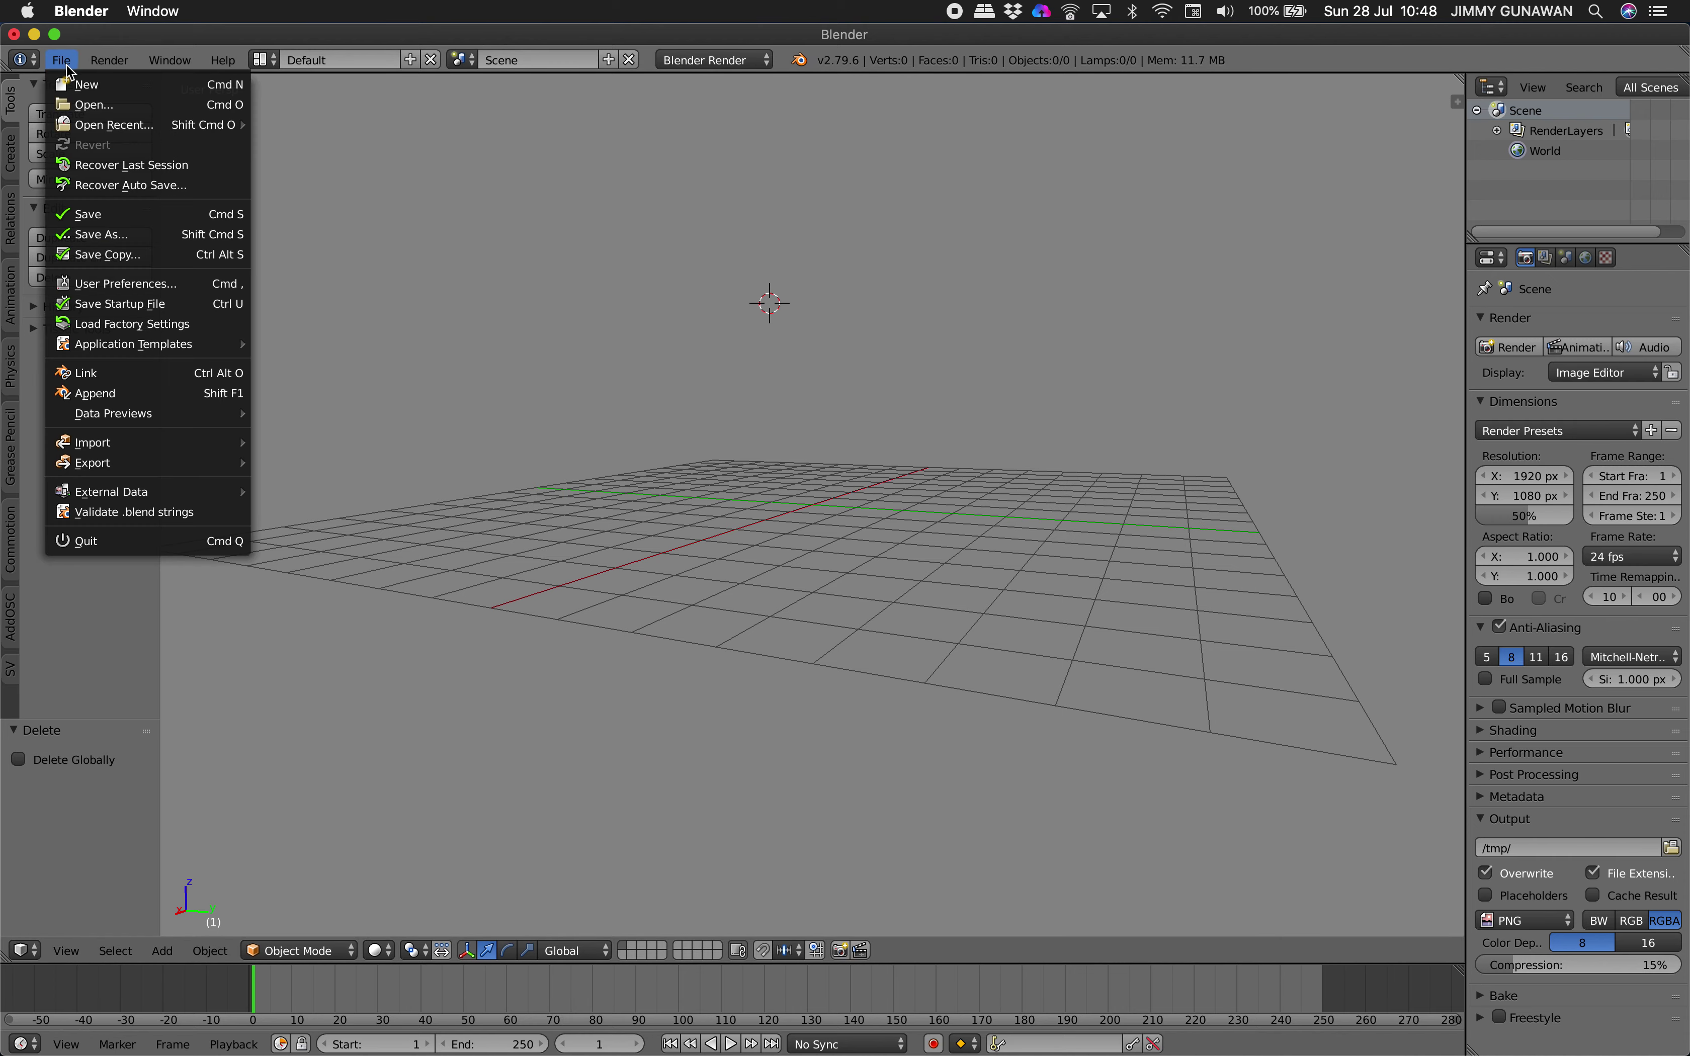
left_click(109, 105)
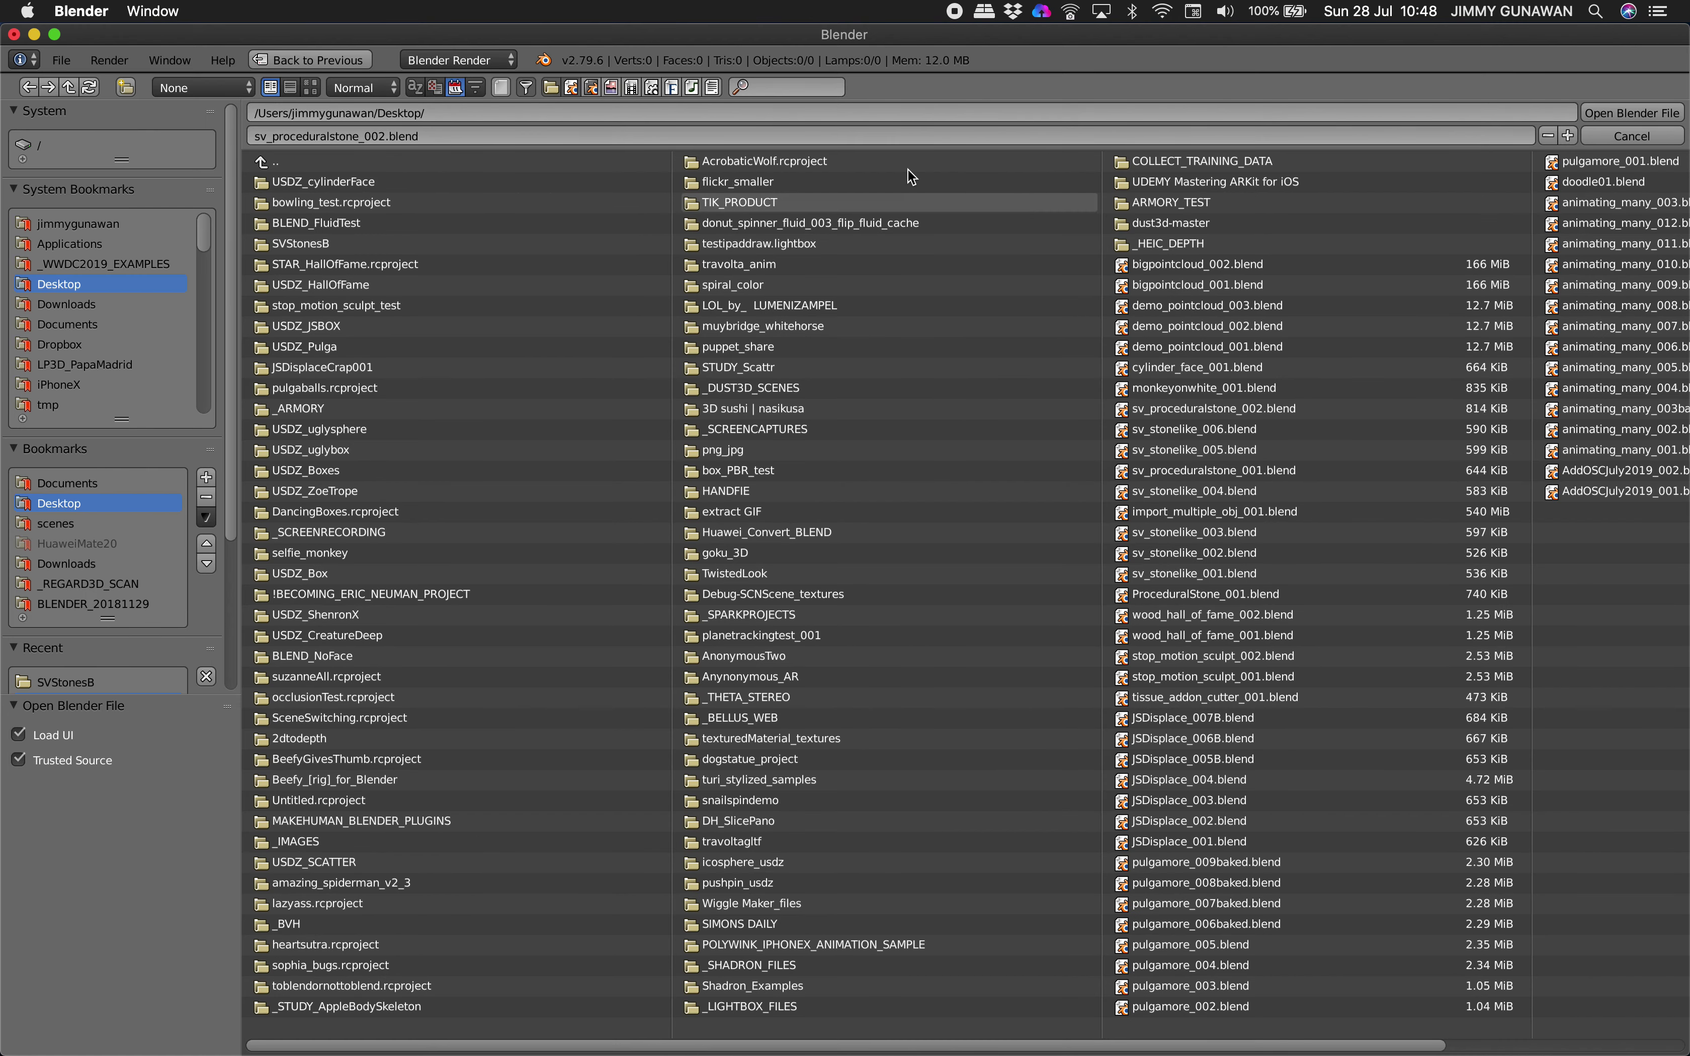
left_click(551, 87)
left_click(410, 192)
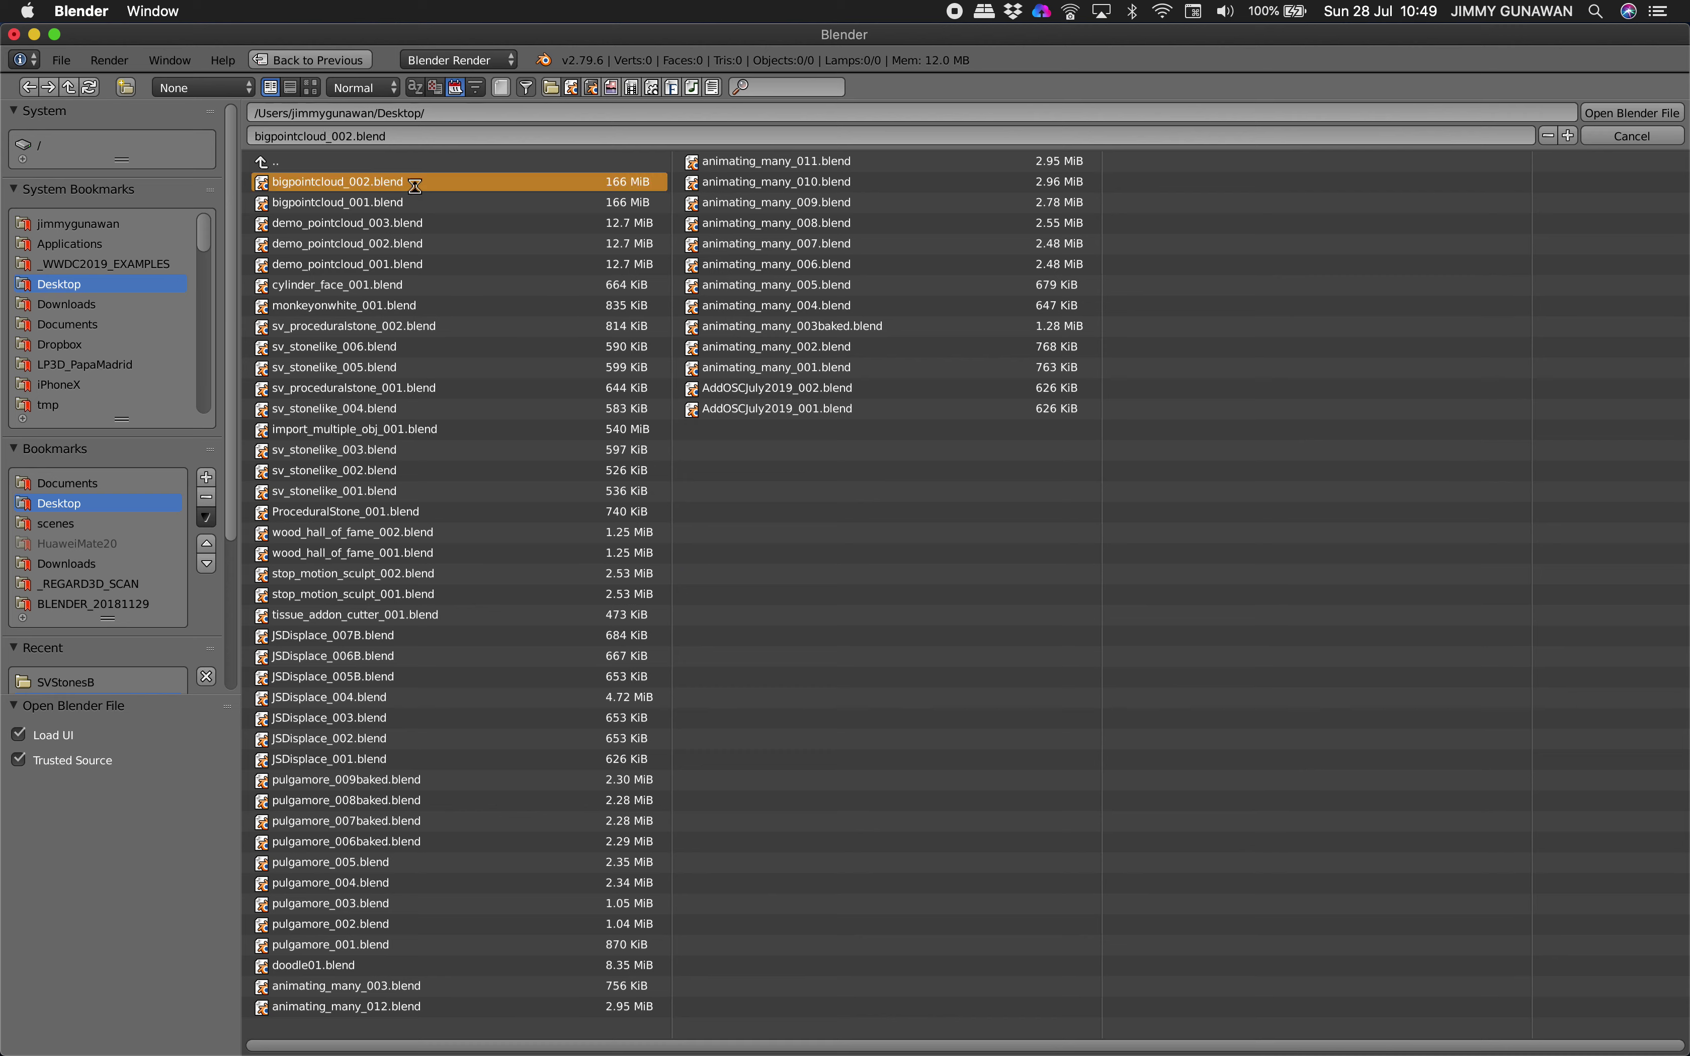
double_click(414, 183)
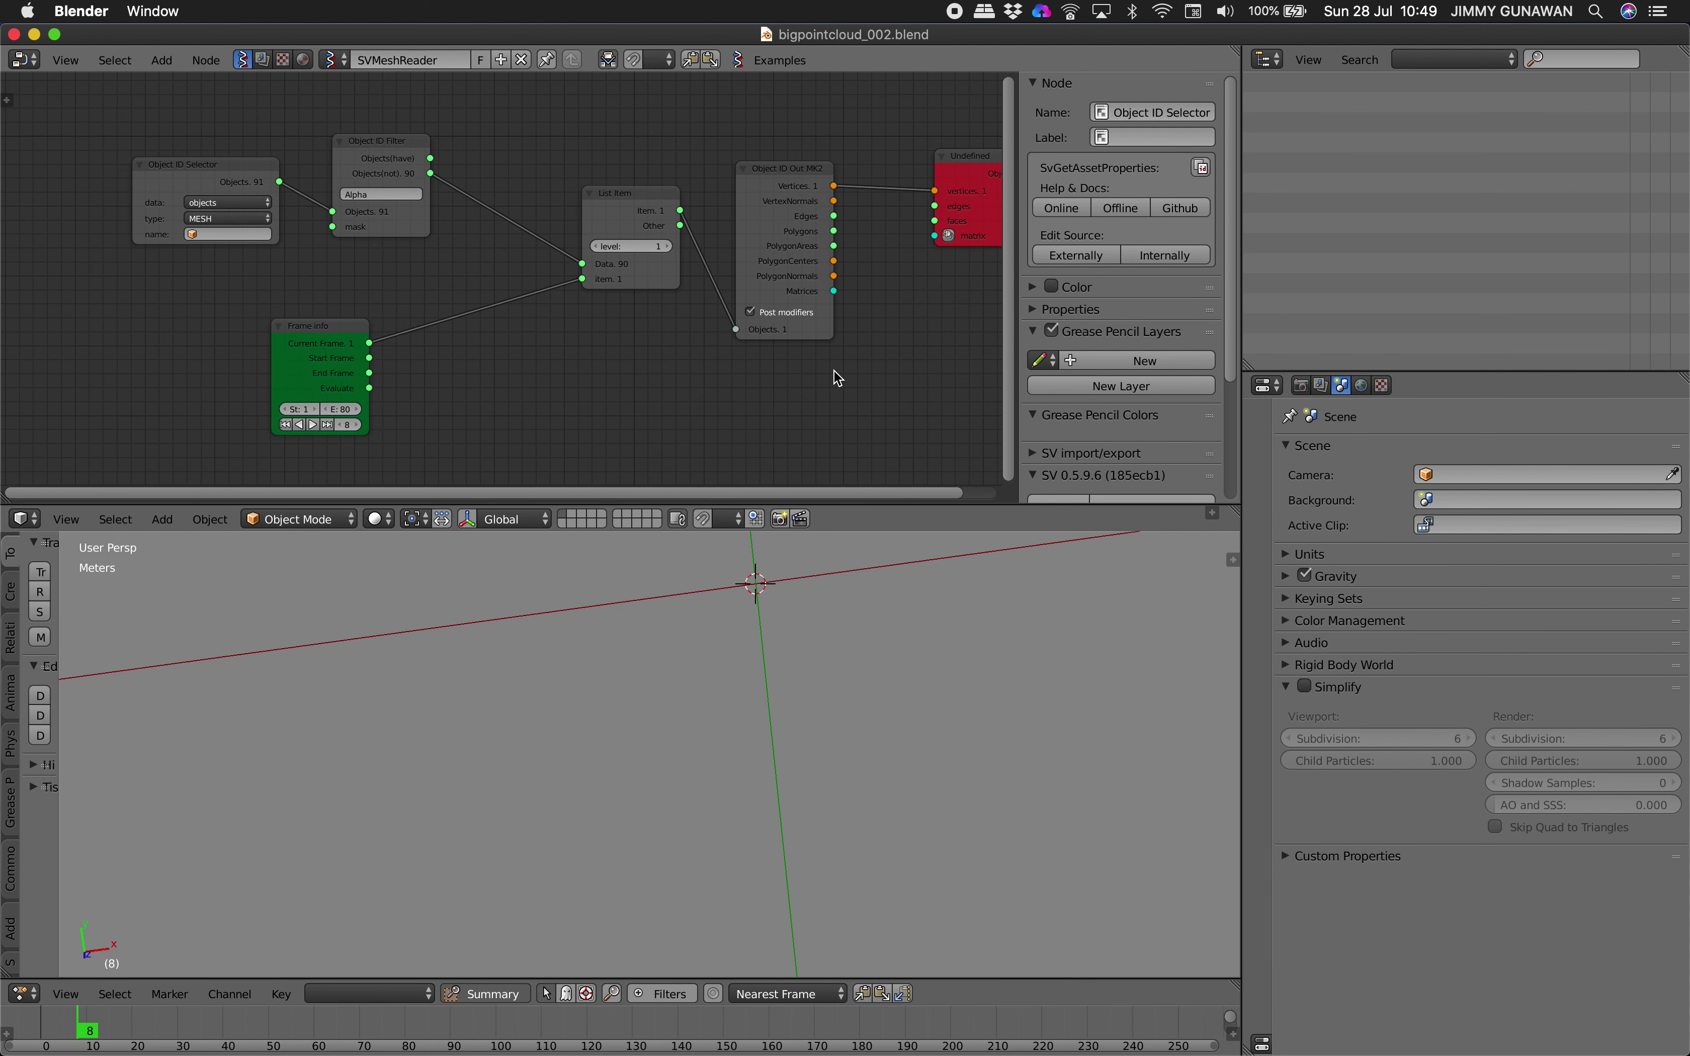
Delete the undefined node attached to the Object ID Out MK2 node's Vertices output
left_click_drag(1020, 287, 1150, 318)
middle_click_drag(1150, 317, 1019, 331)
left_click(976, 195)
key("x")
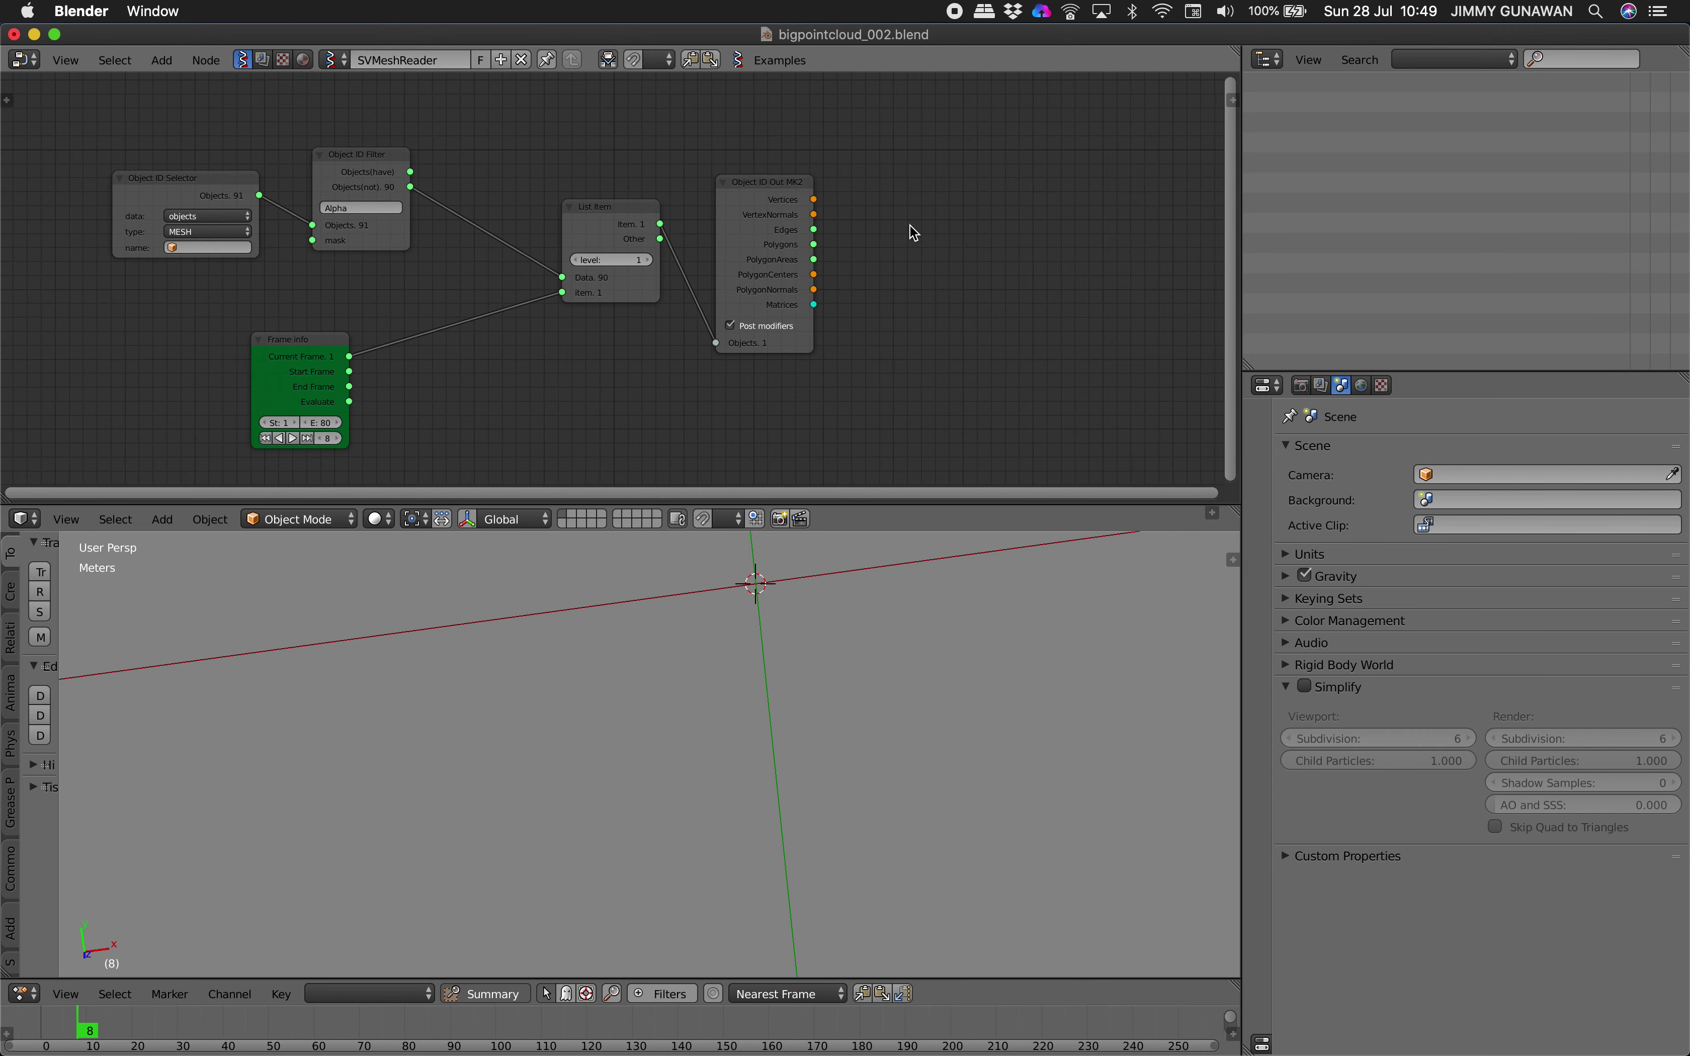
Add a Viewer BMesh node and connect the Object ID Out MK2 node's Vertices output to its vertices input
key("alt+space")
type("mbes")
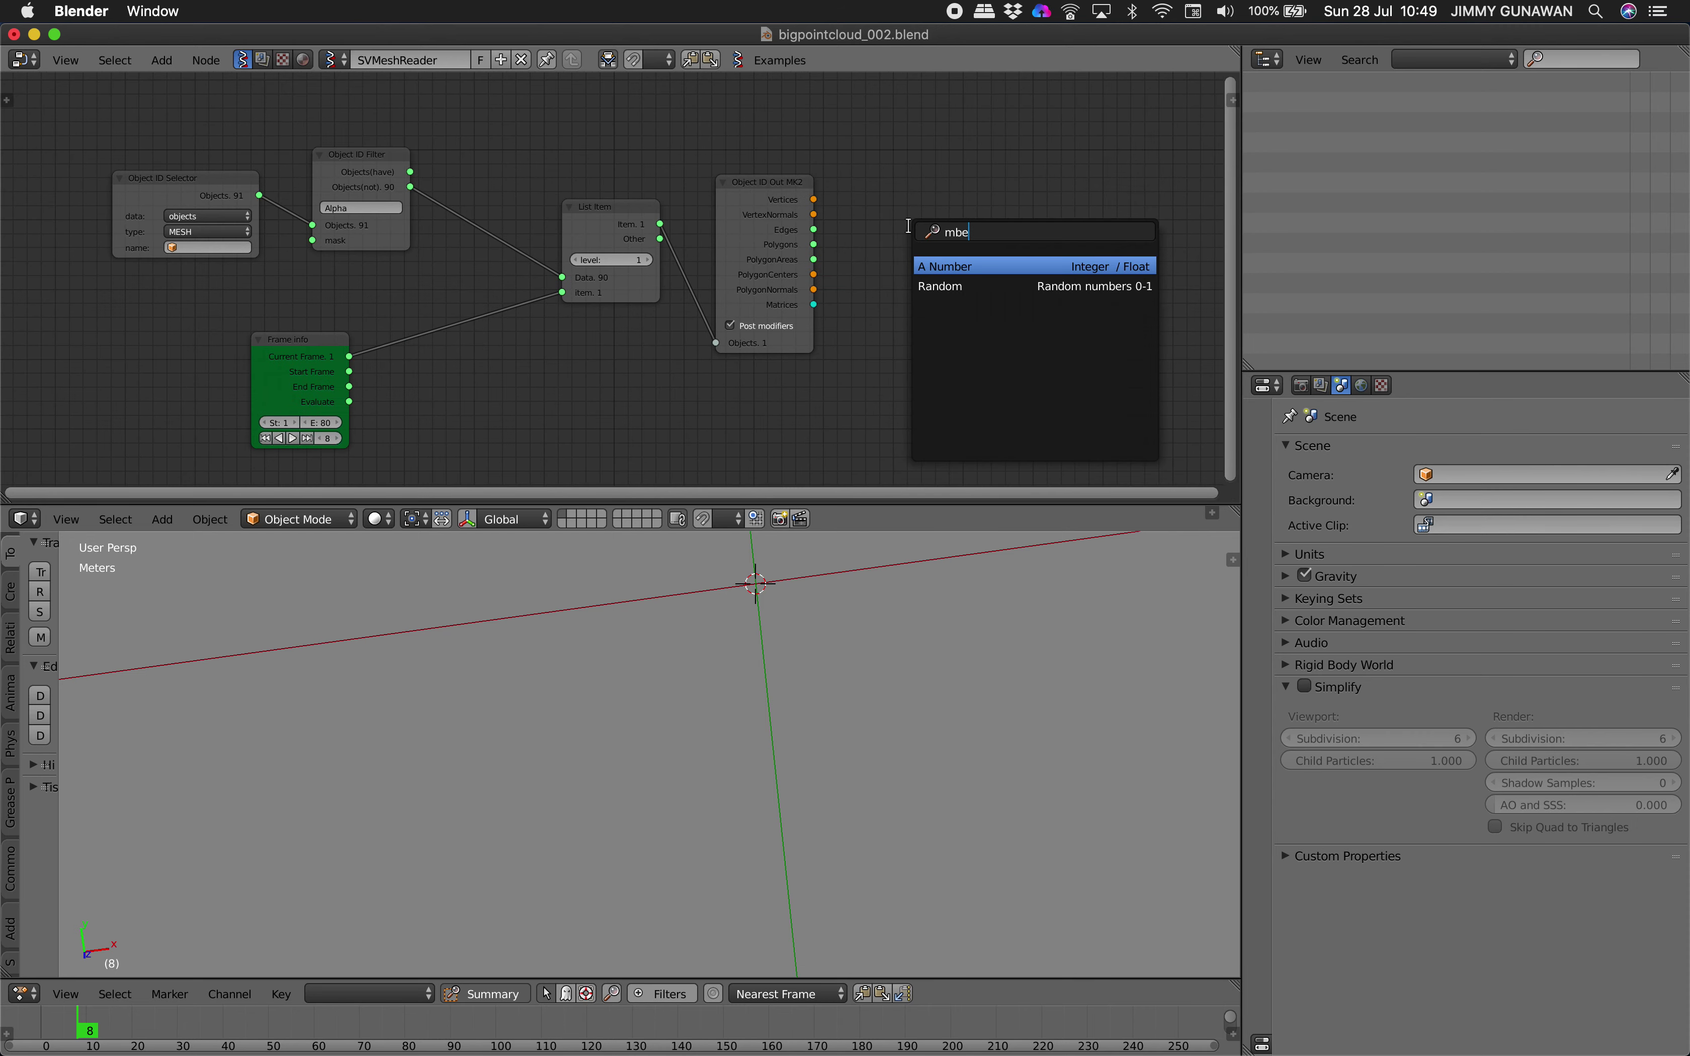
key("BackSpace")
key("BackSpace")
key("BackSpace")
key("BackSpace")
type("bmesh")
key("Return")
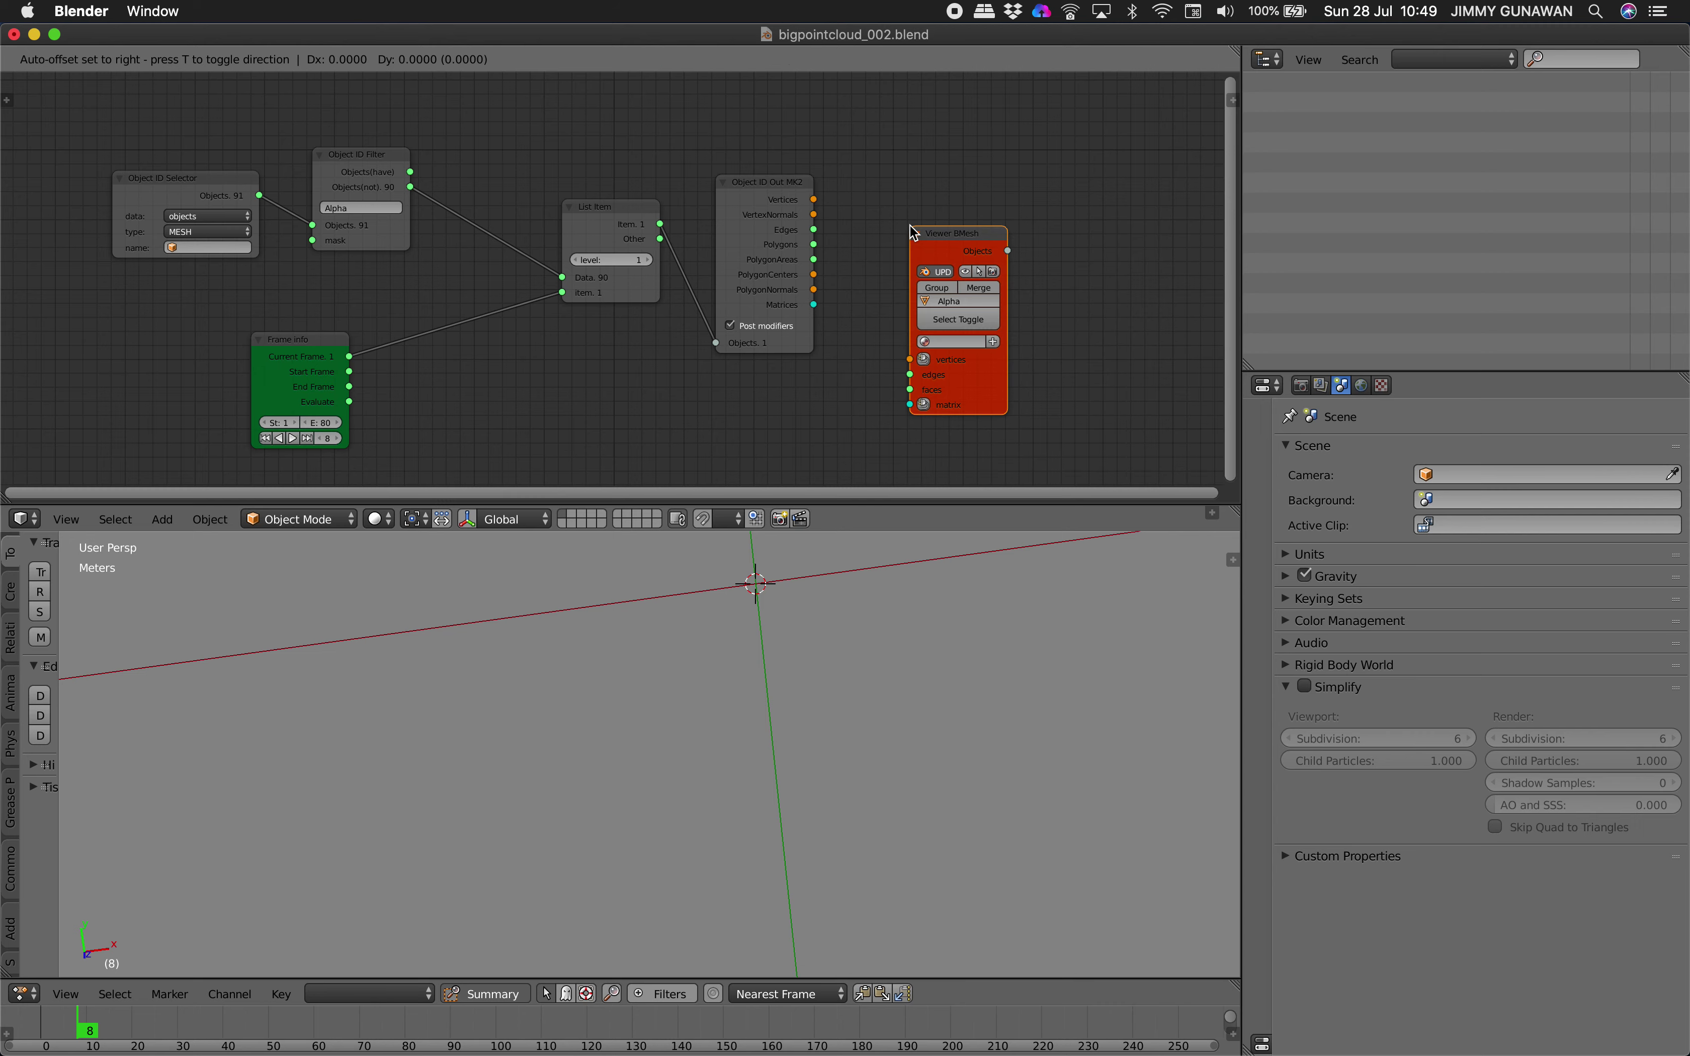
left_click_drag(819, 206, 910, 359)
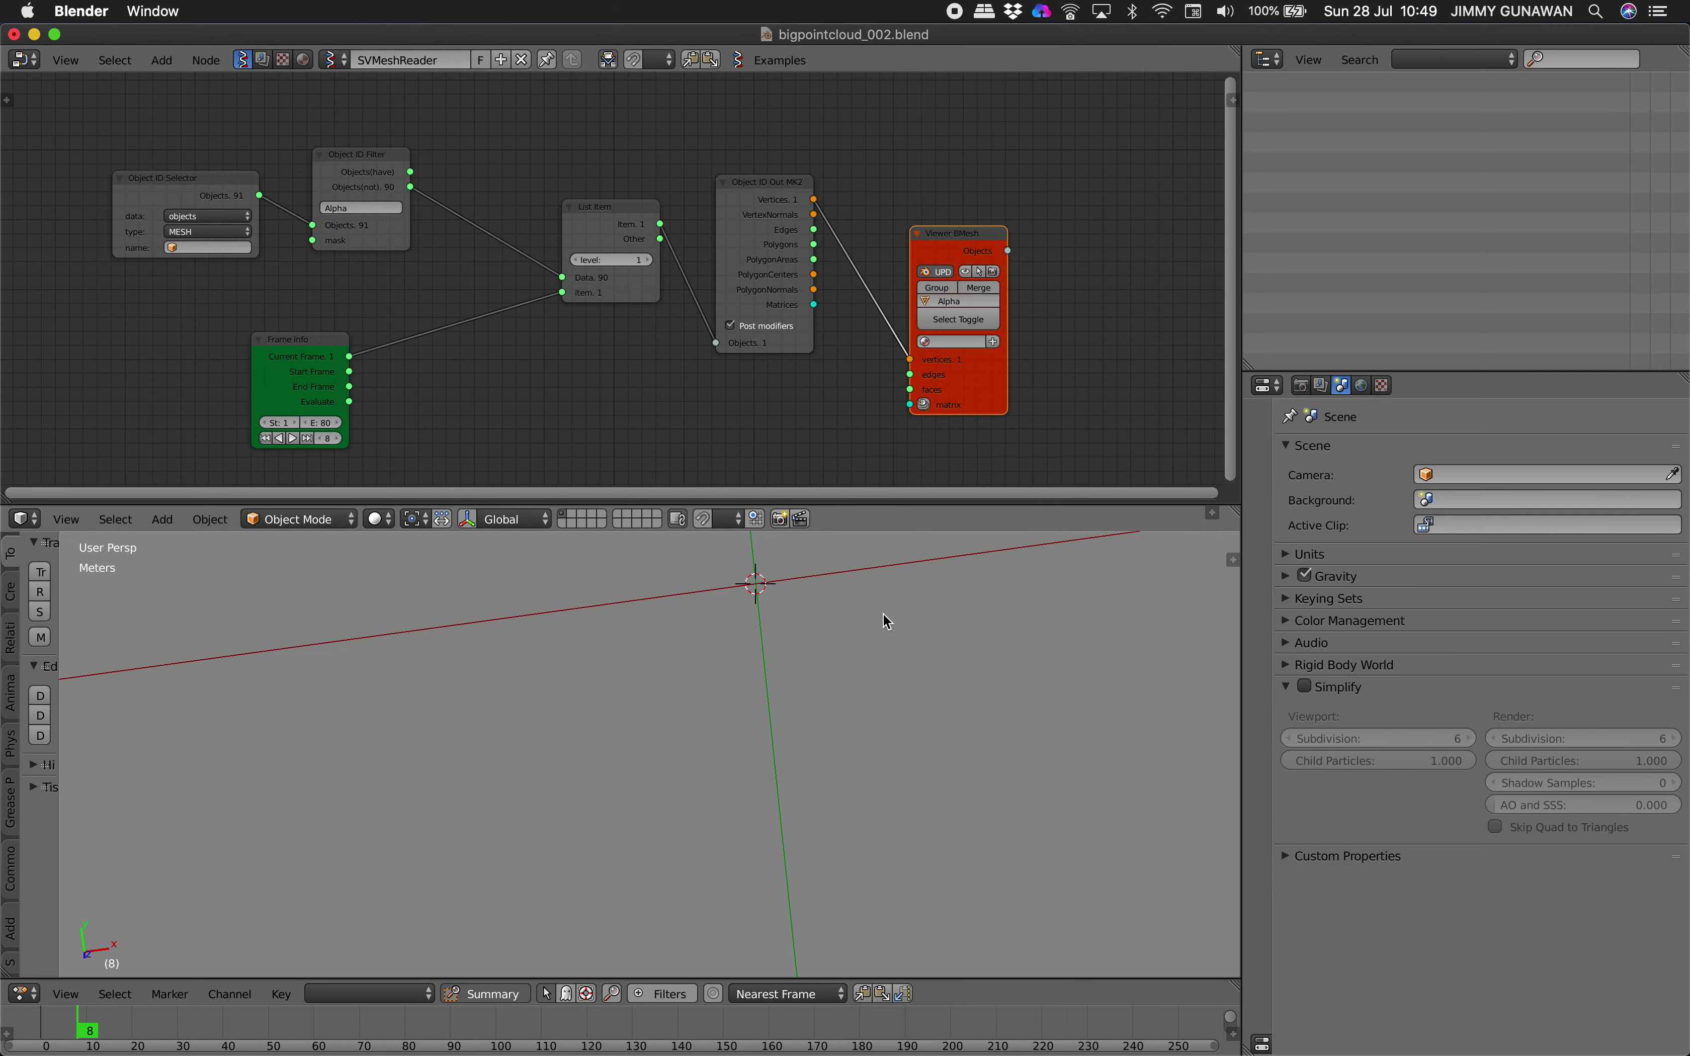
Play and scrub the timeline to frame 37 to check for the point cloud, and select the Object ID Out MK2 node
scroll(814, 717, "down", 3)
scroll(814, 716, "down", 5)
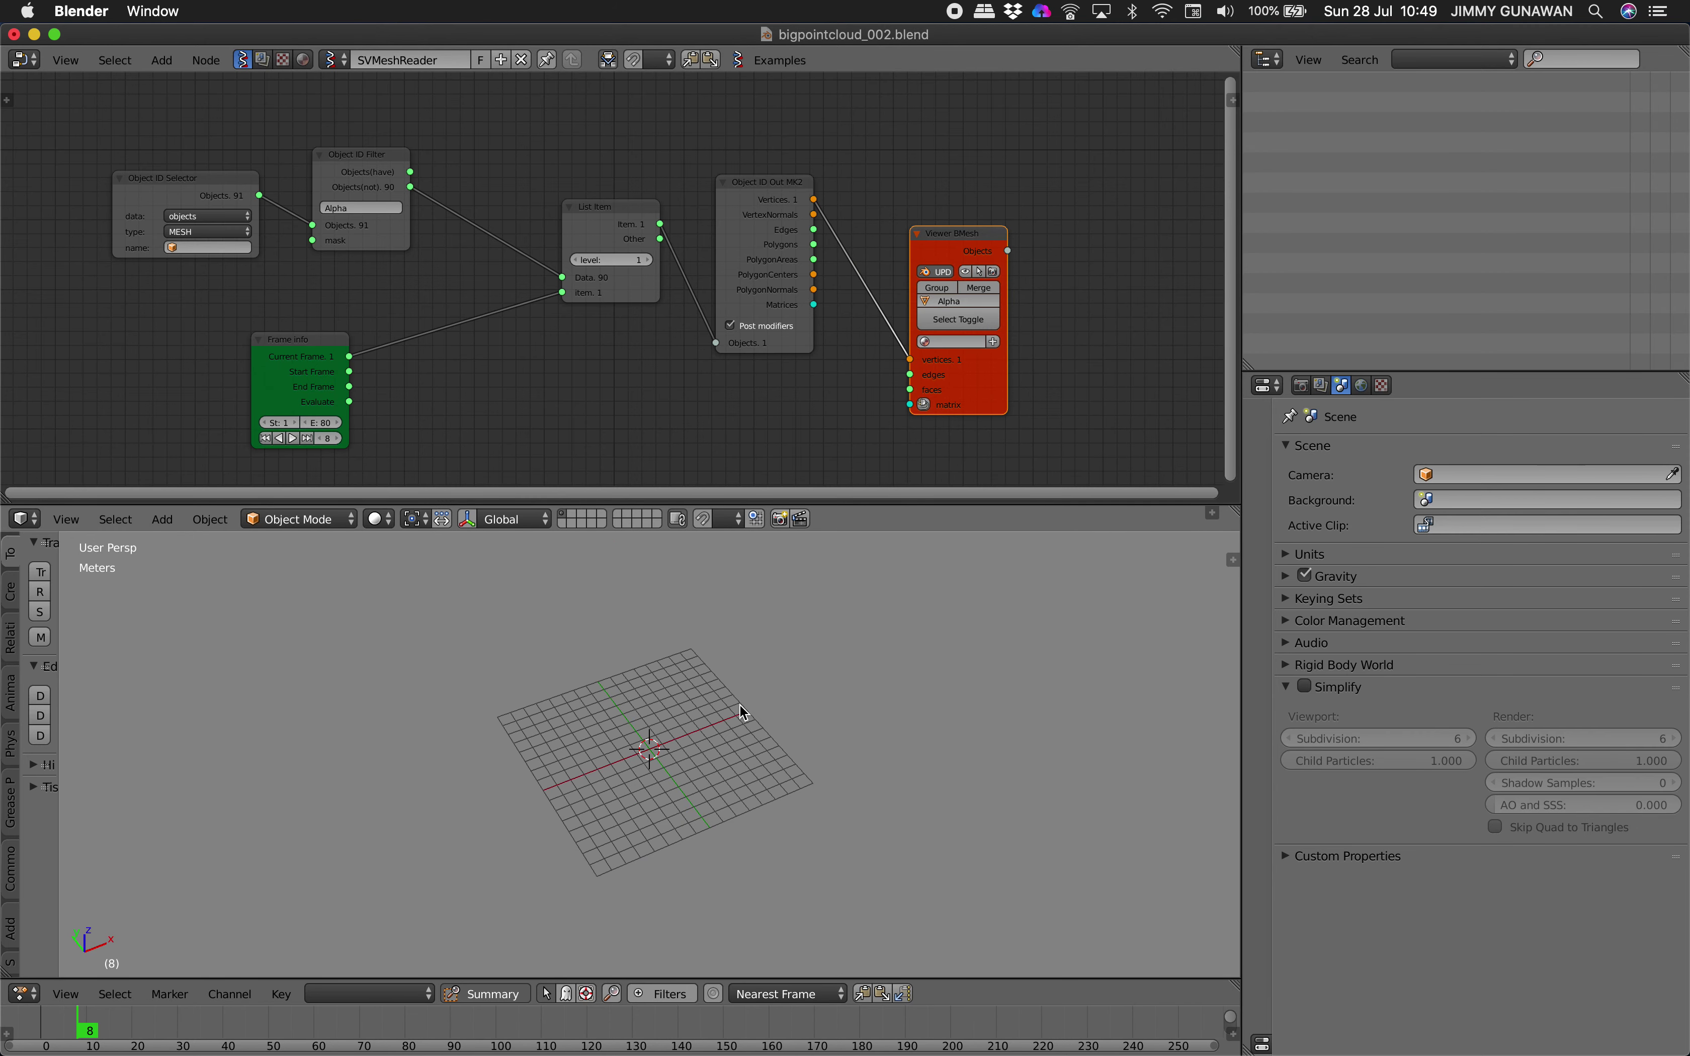
key("alt+a")
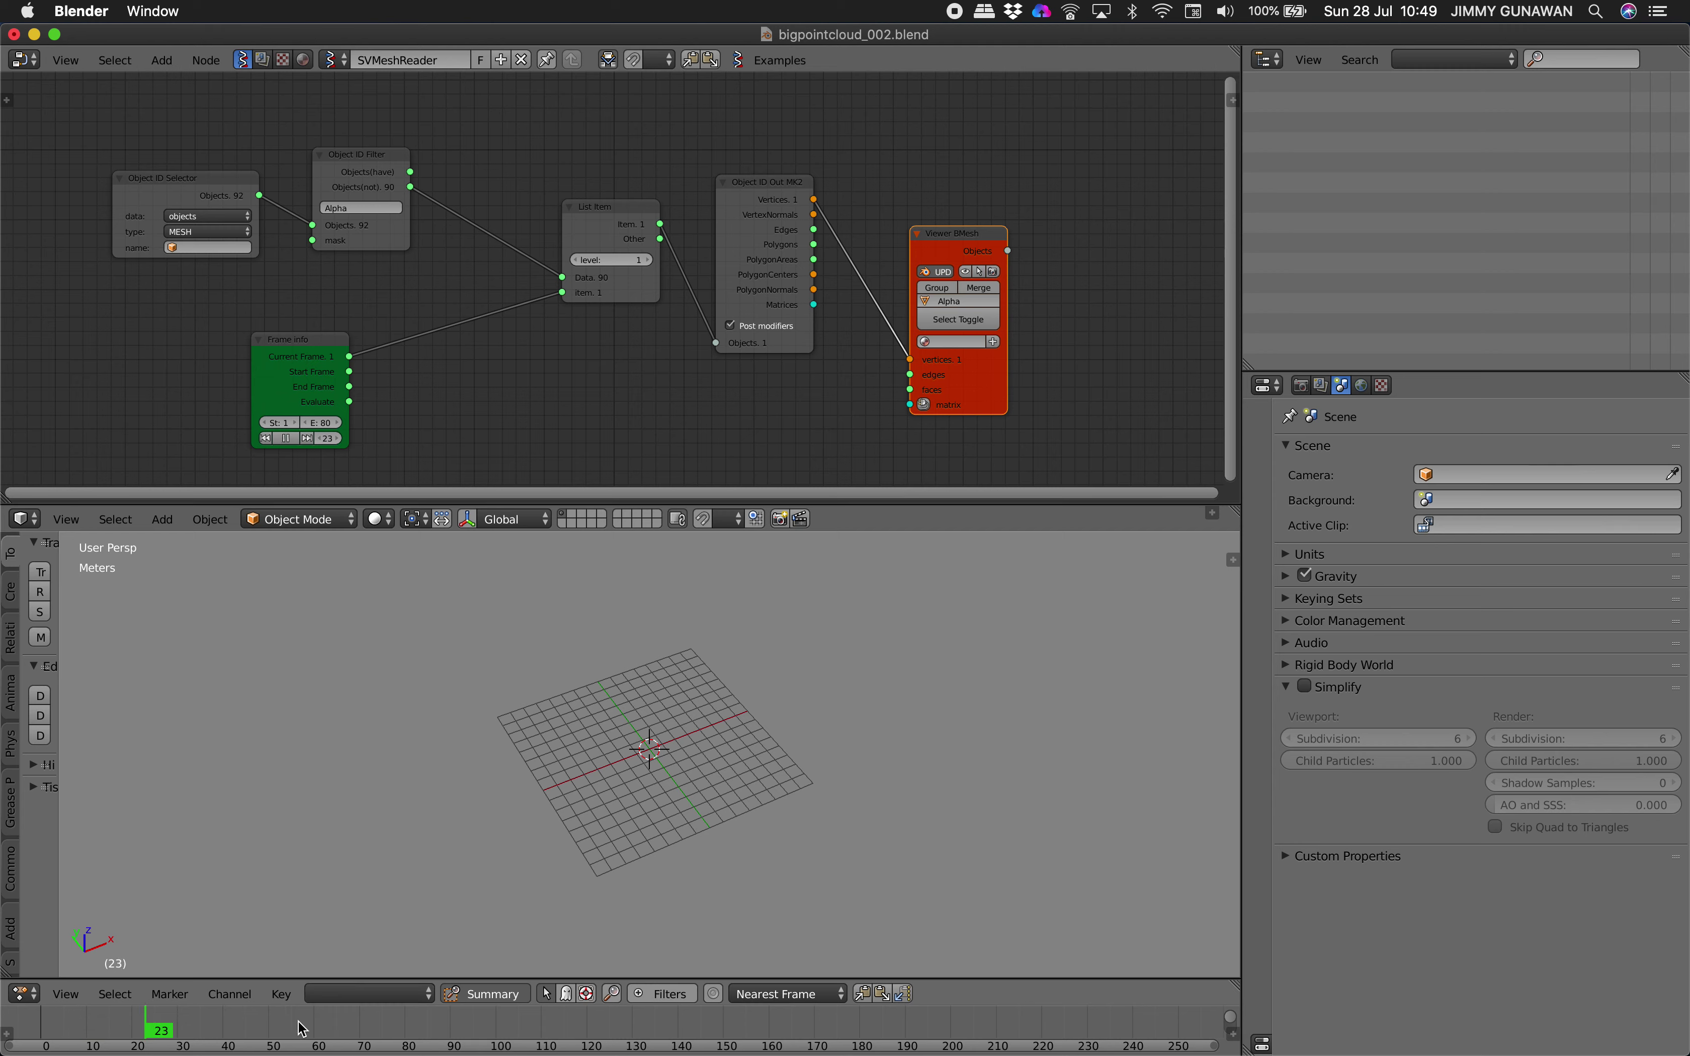
scroll(674, 1023, "down", 1)
key("alt+a")
left_click(723, 1023)
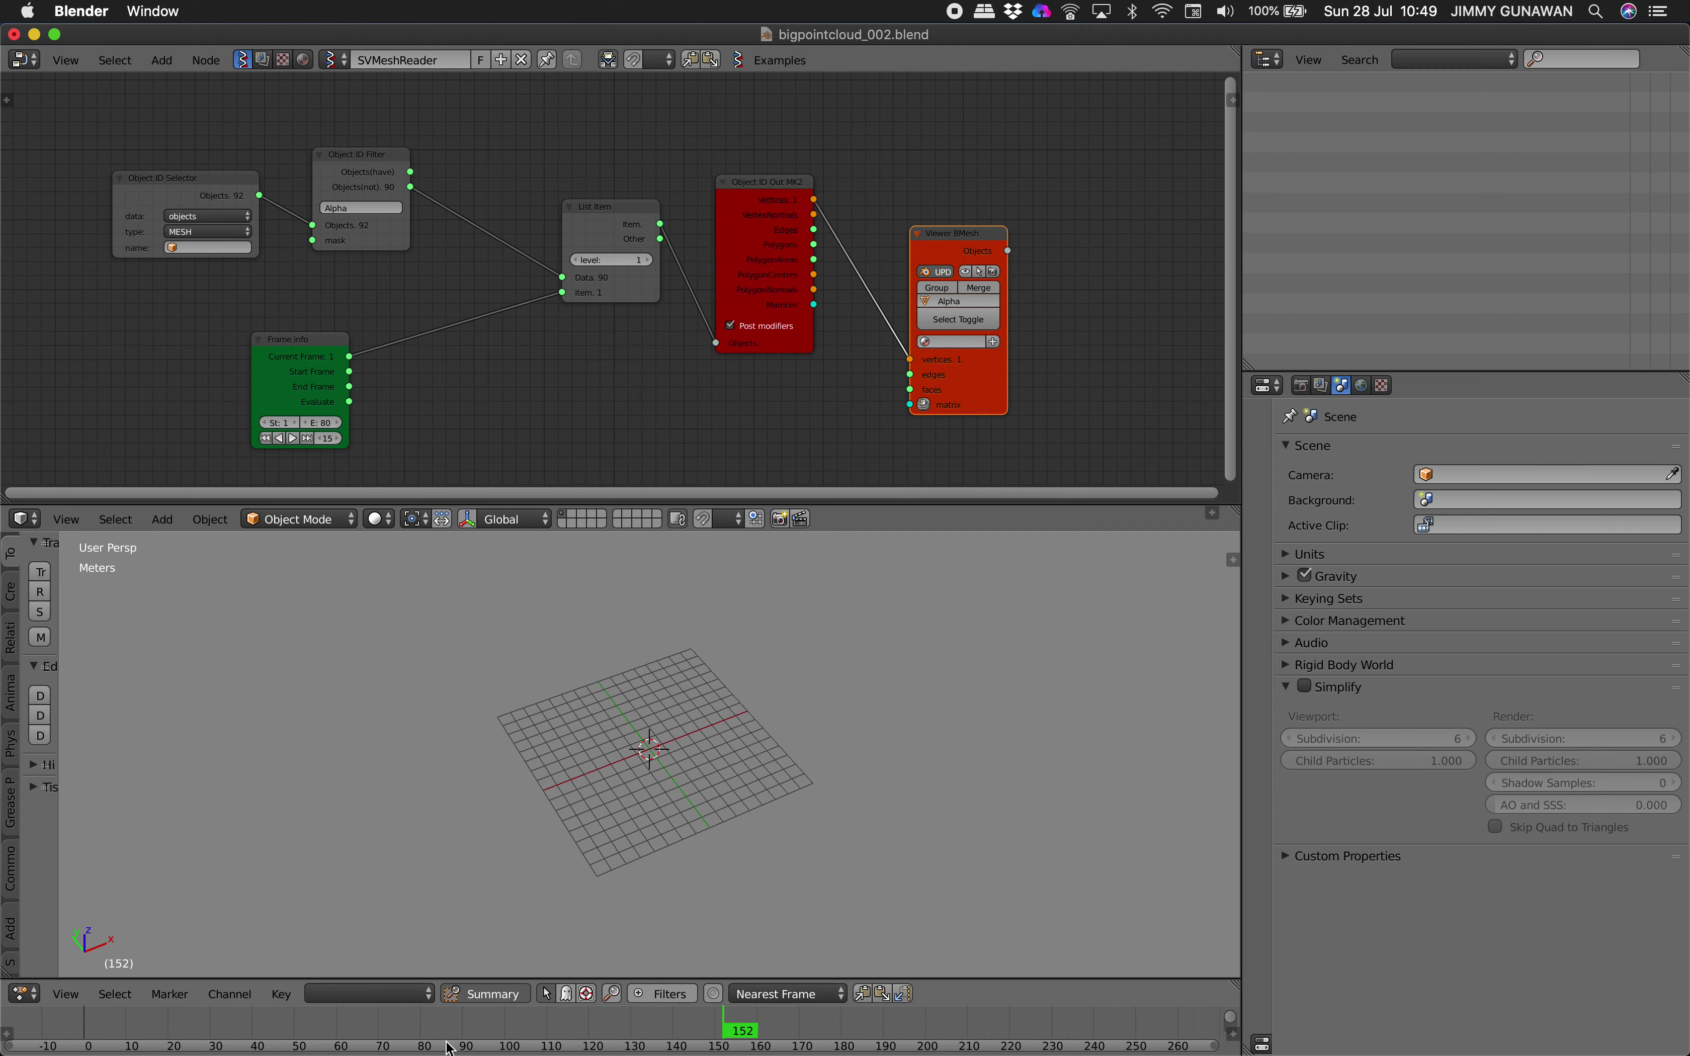
left_click_drag(318, 1028, 254, 1027)
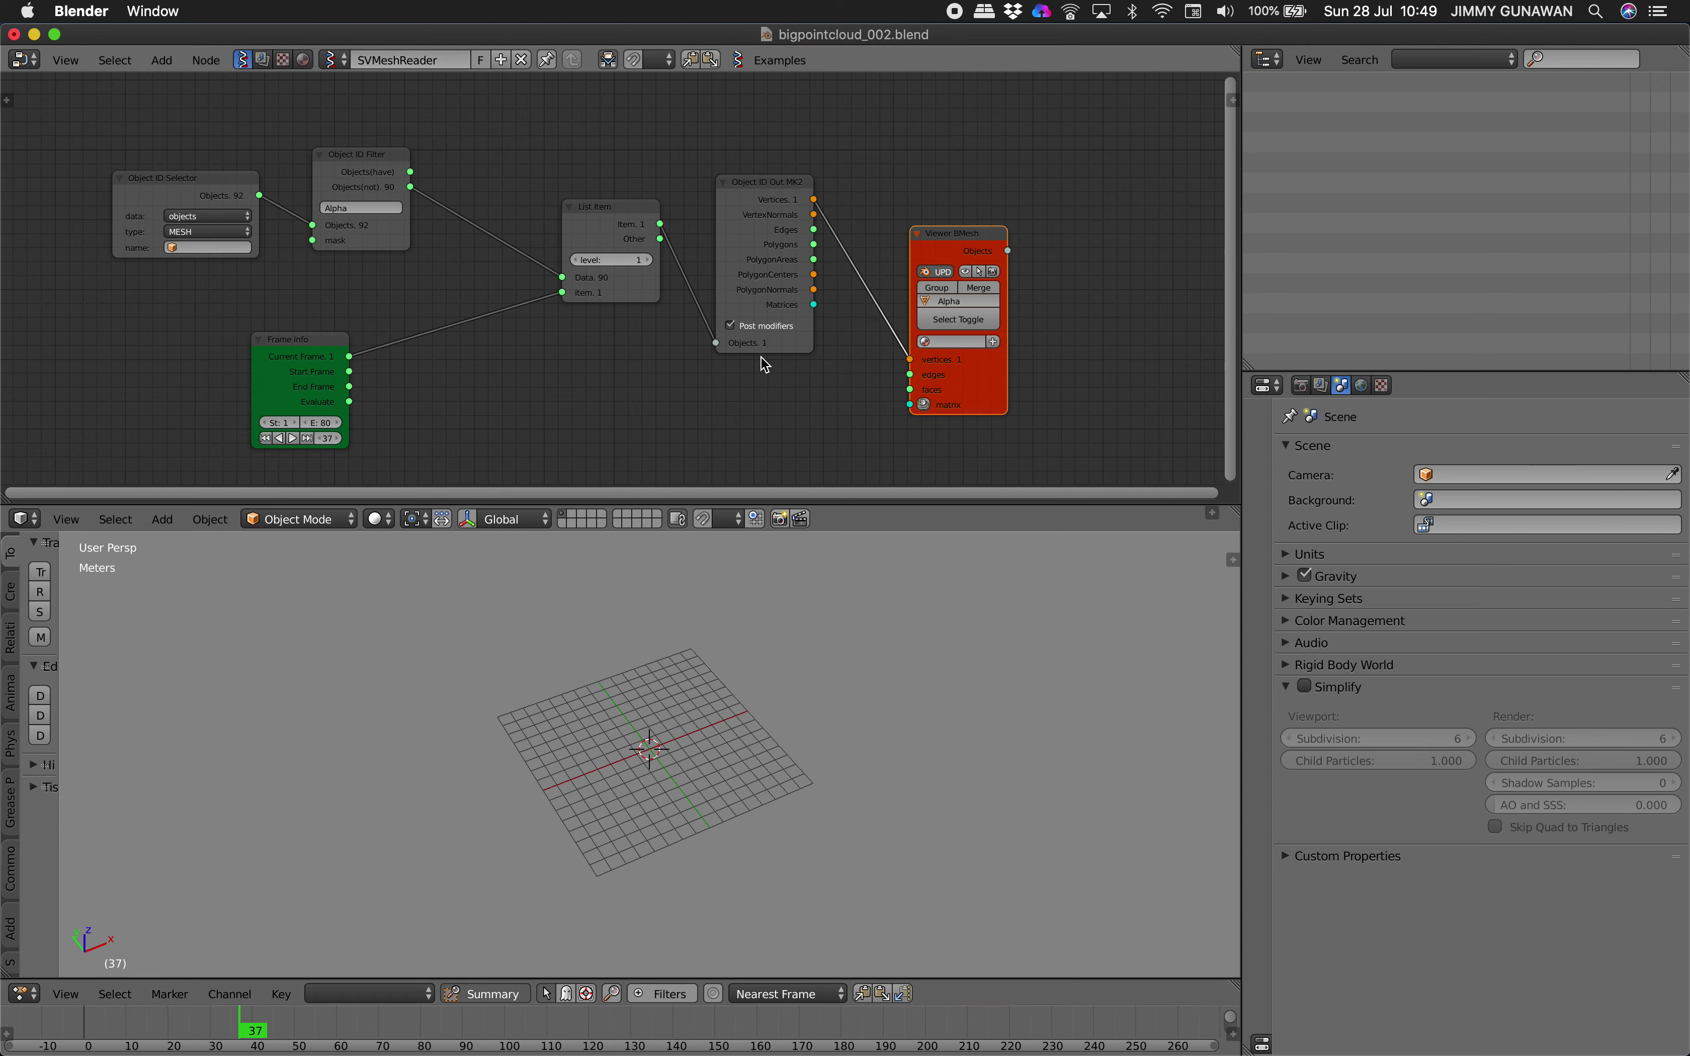
left_click(766, 344)
left_click(767, 327)
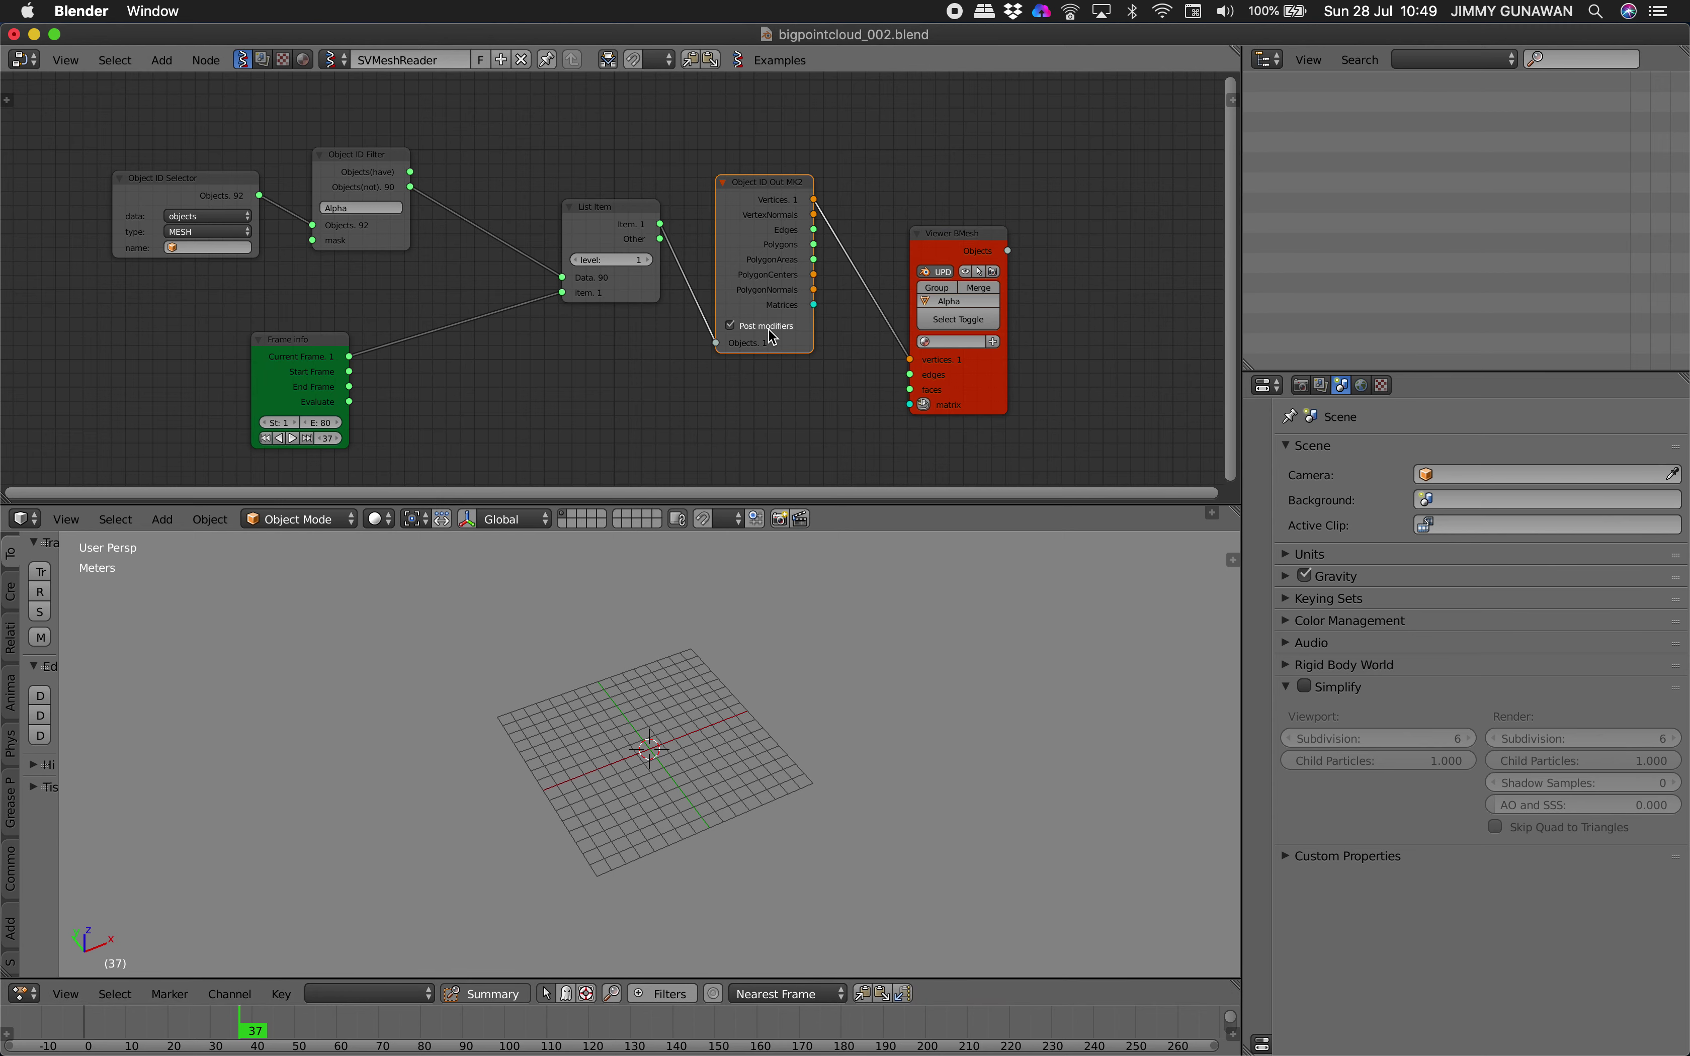
Add a List Length node above List Item and feed it from the Object ID Filter's Objects(have) output
middle_click_drag(582, 194, 572, 213)
key("shift+a")
left_click(559, 160)
type("list l")
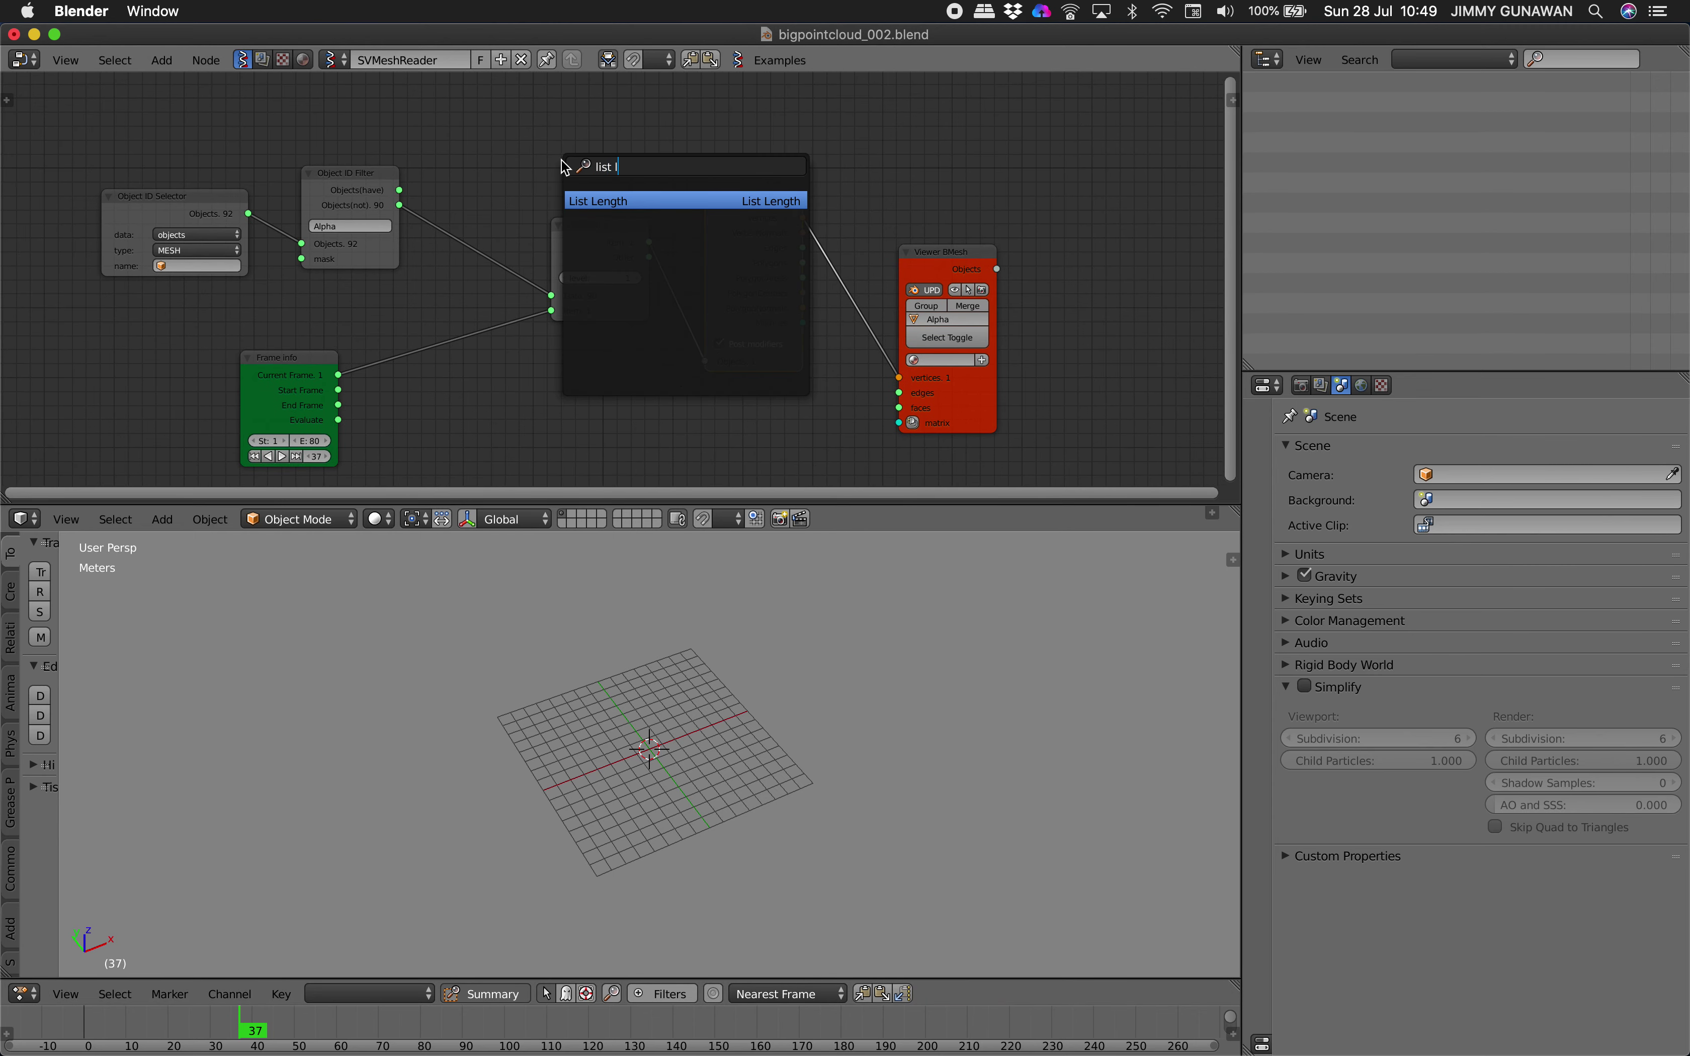
key("Return")
left_click(545, 129)
left_click_drag(399, 190, 551, 187)
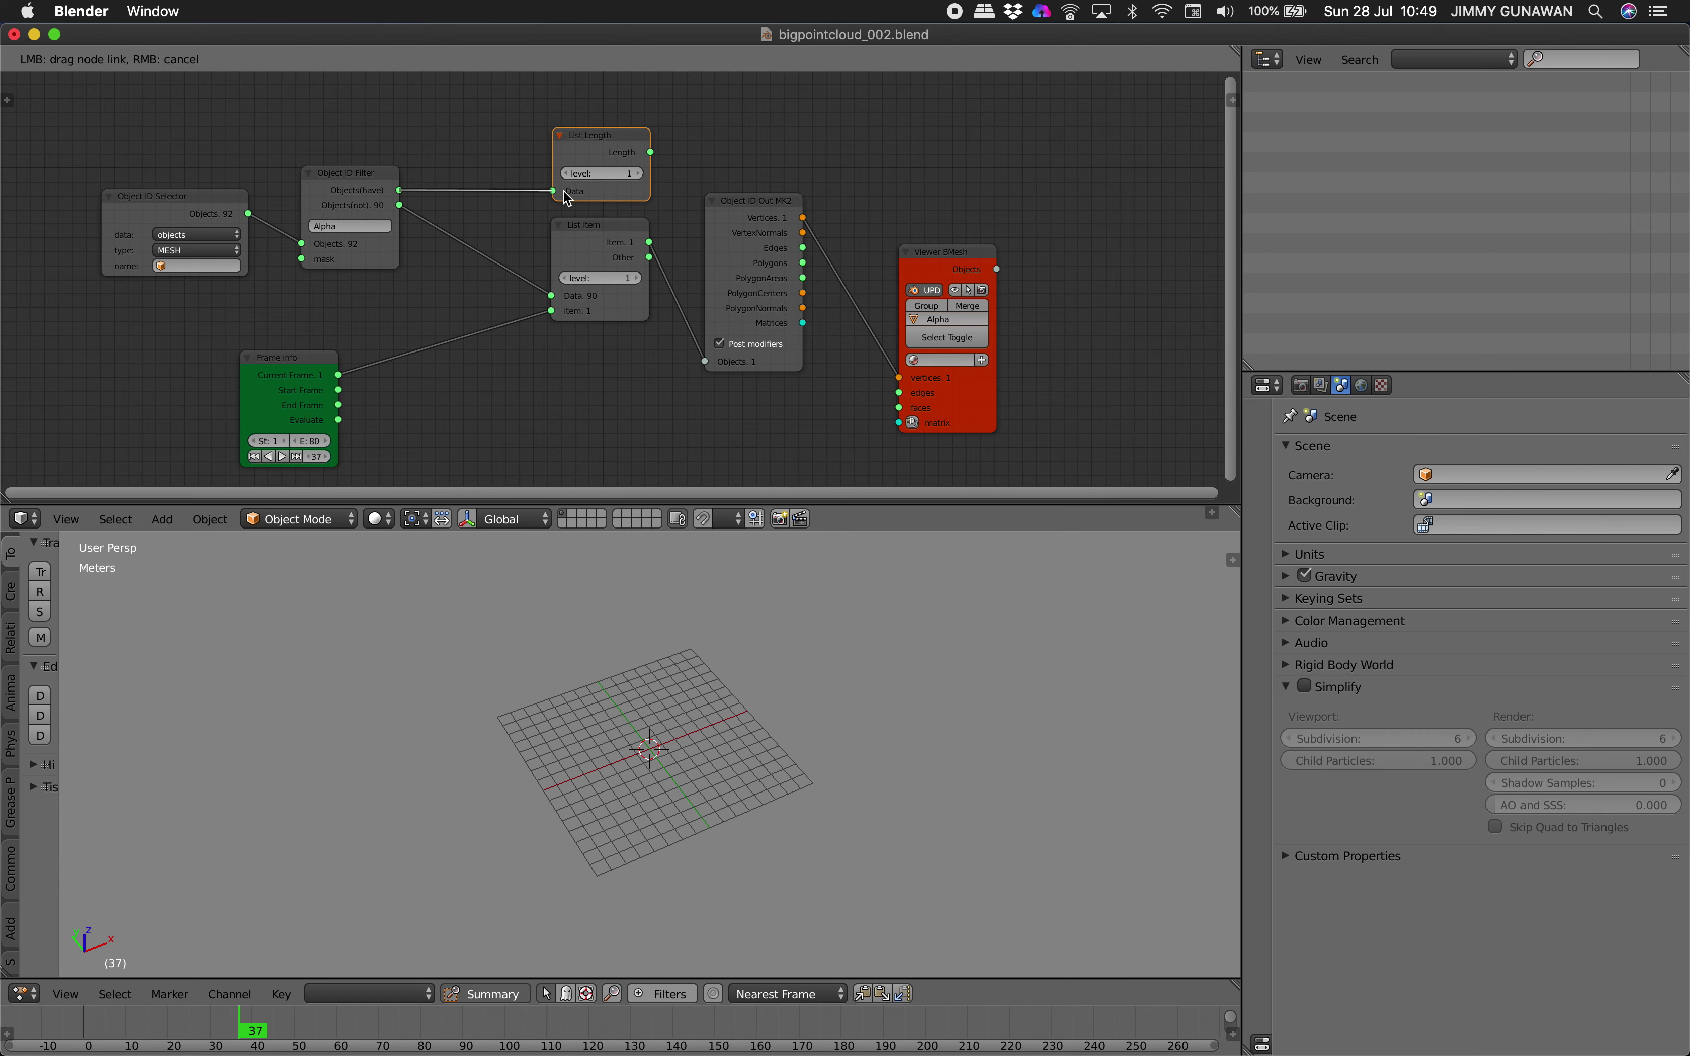
scroll(549, 167, "up", 1)
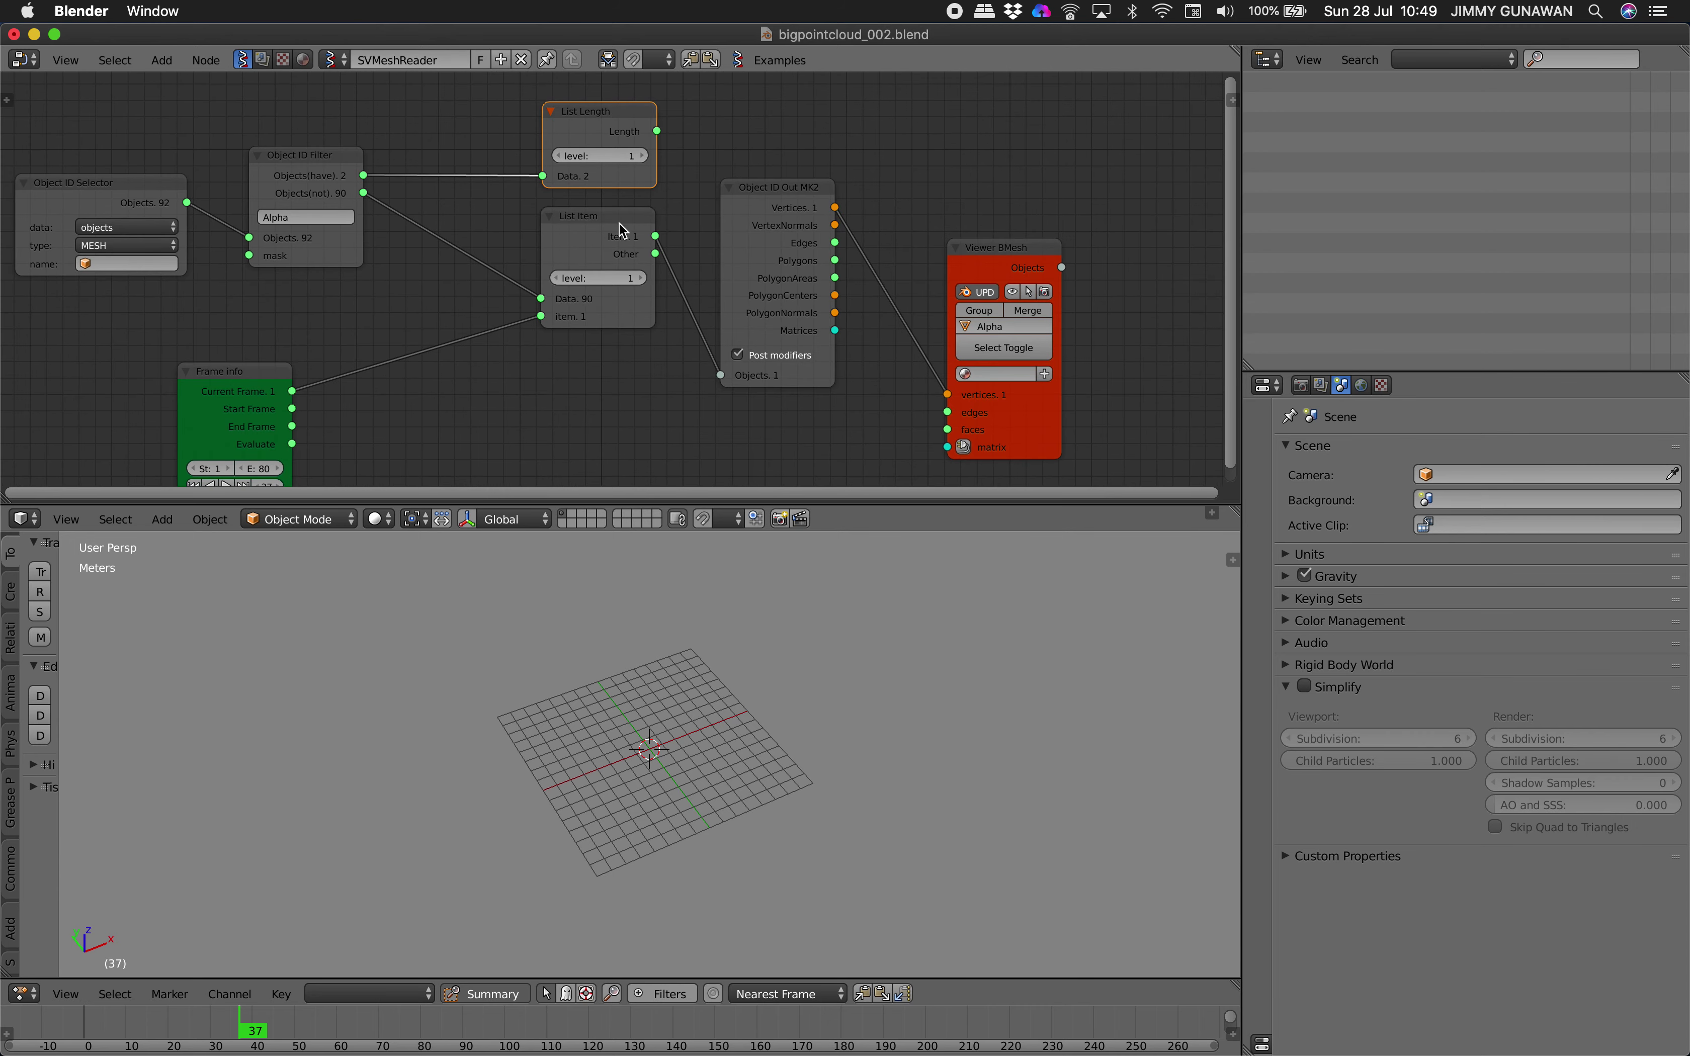
Rearrange the List Item, Object ID Out MK2 and List Length nodes, and connect Vertices to List Length's Data input
left_click_drag(622, 230, 498, 269)
left_click_drag(768, 203, 897, 176)
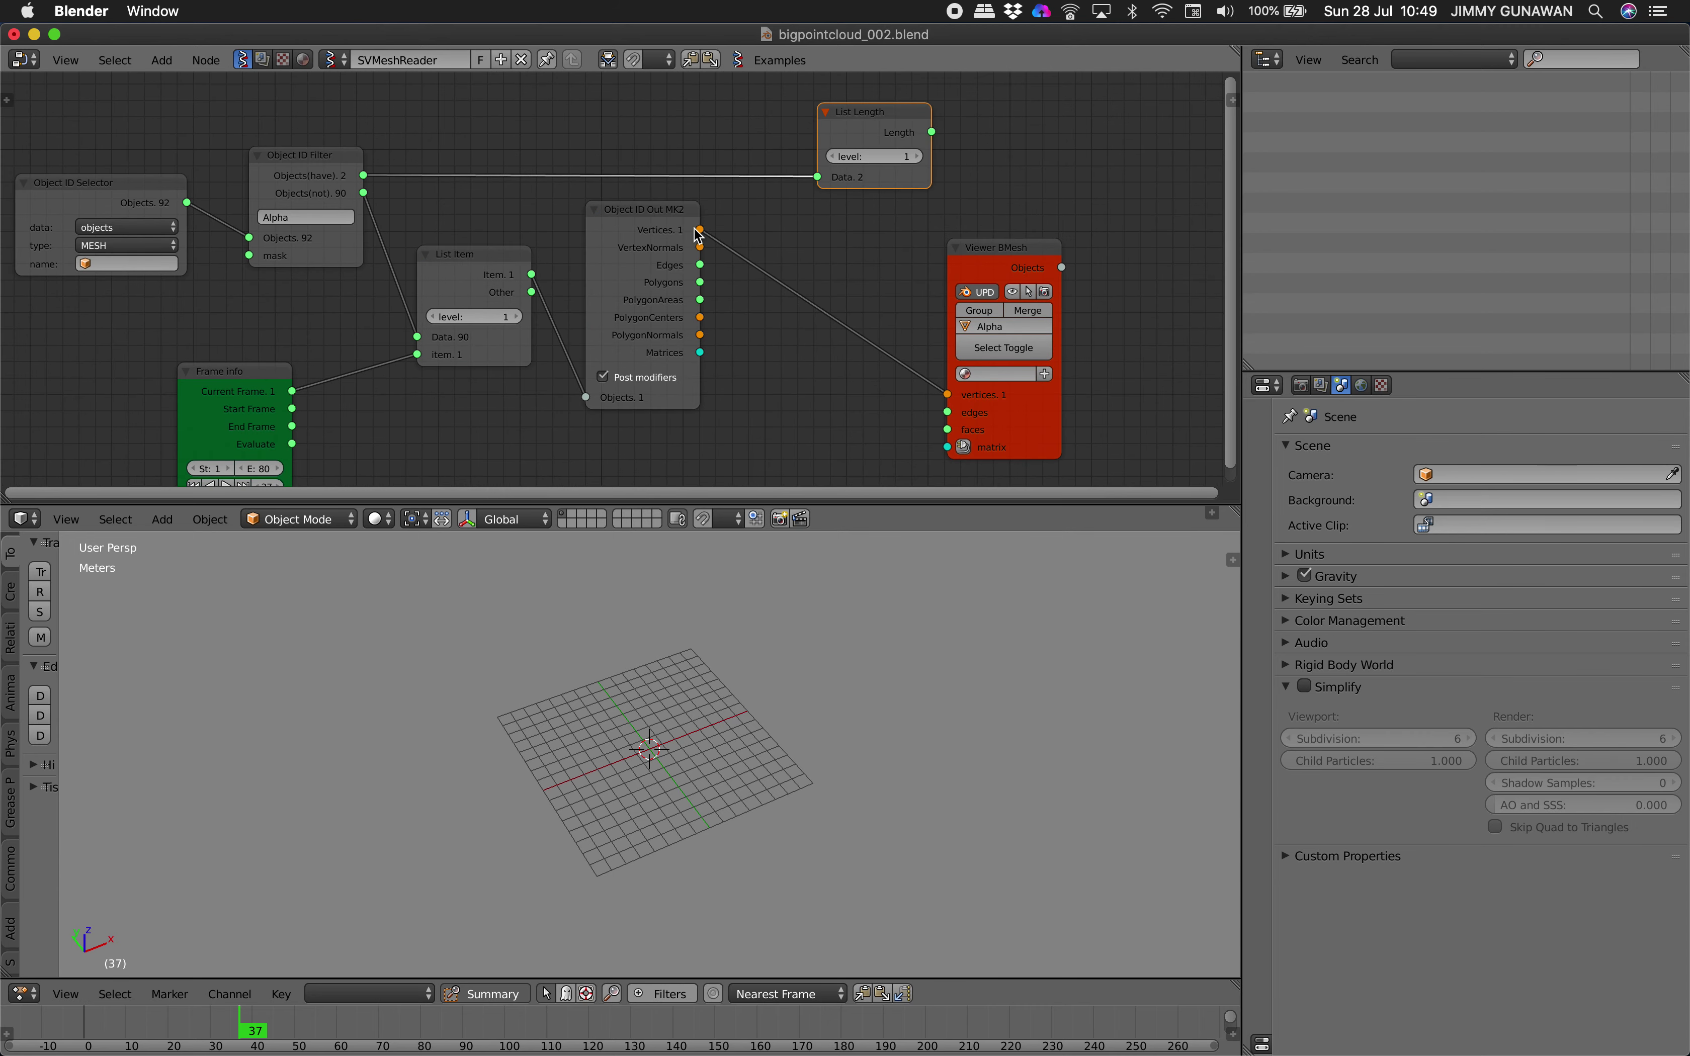
left_click_drag(698, 229, 817, 178)
Add a Stethoscope MK2 node and connect the Object ID Out MK2 node's Vertices output to its Data input
middle_click_drag(1038, 158, 915, 166)
key("shift+a")
left_click(914, 168)
type("ste")
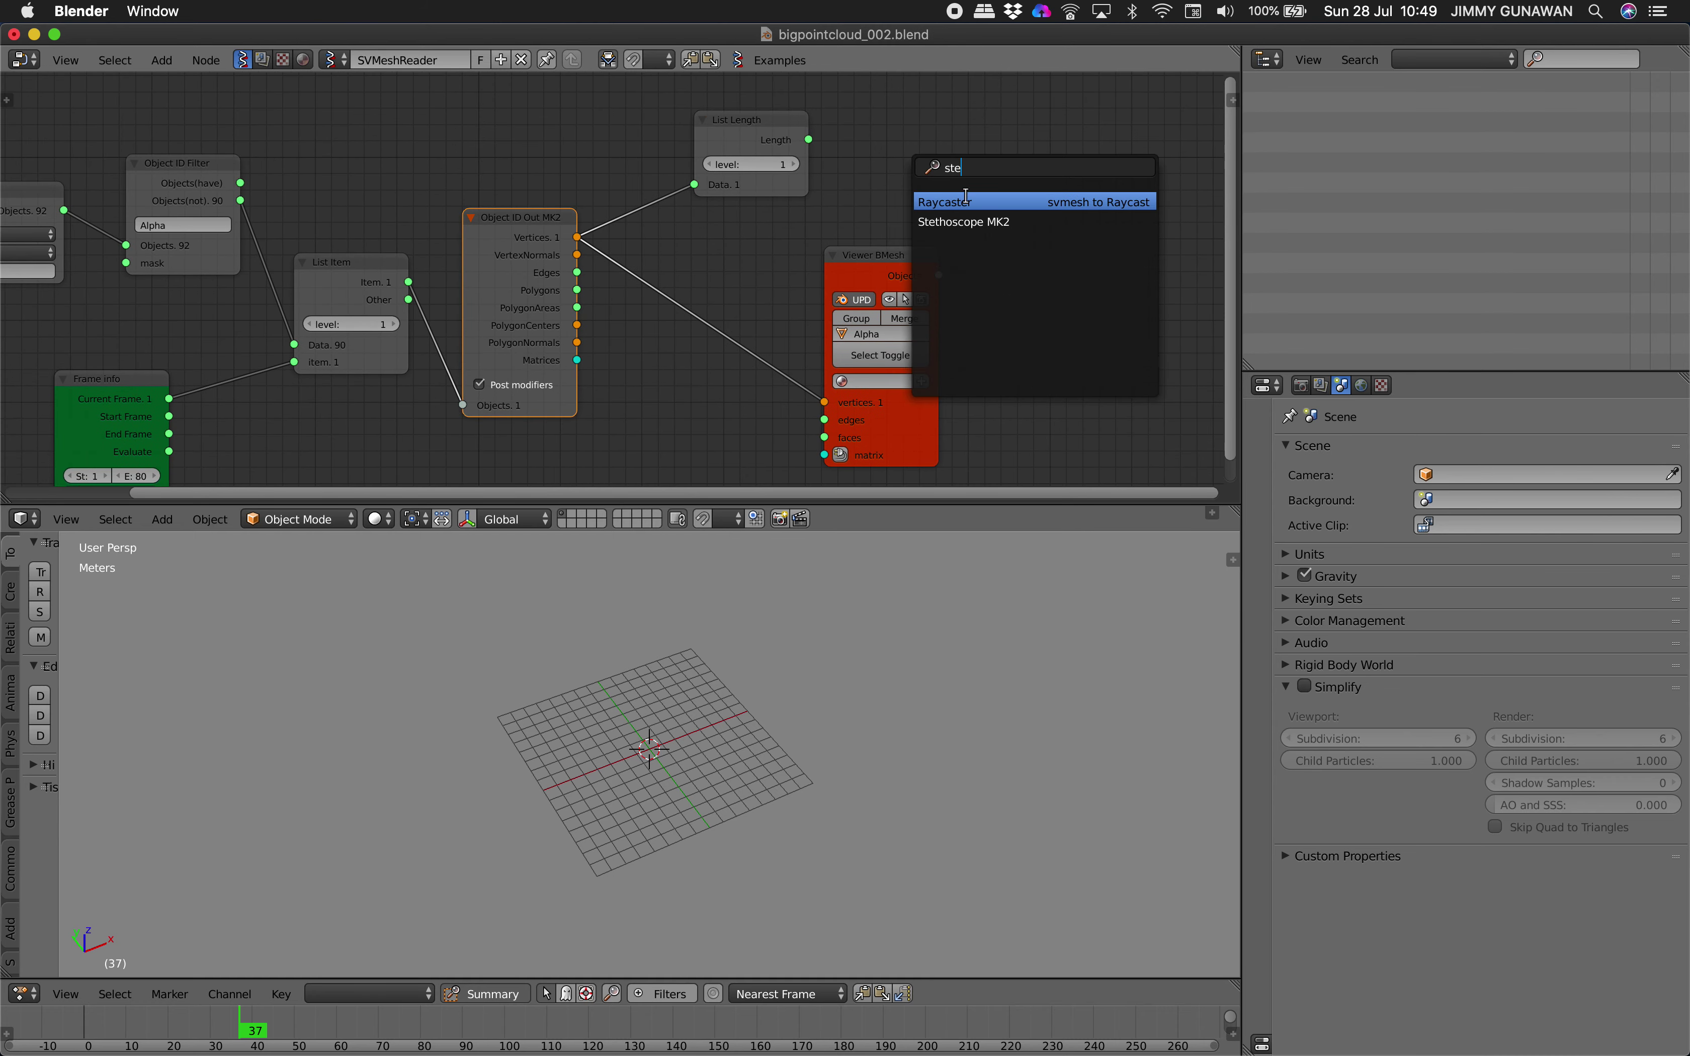
left_click(964, 222)
left_click(1110, 203)
left_click_drag(577, 237, 1053, 271)
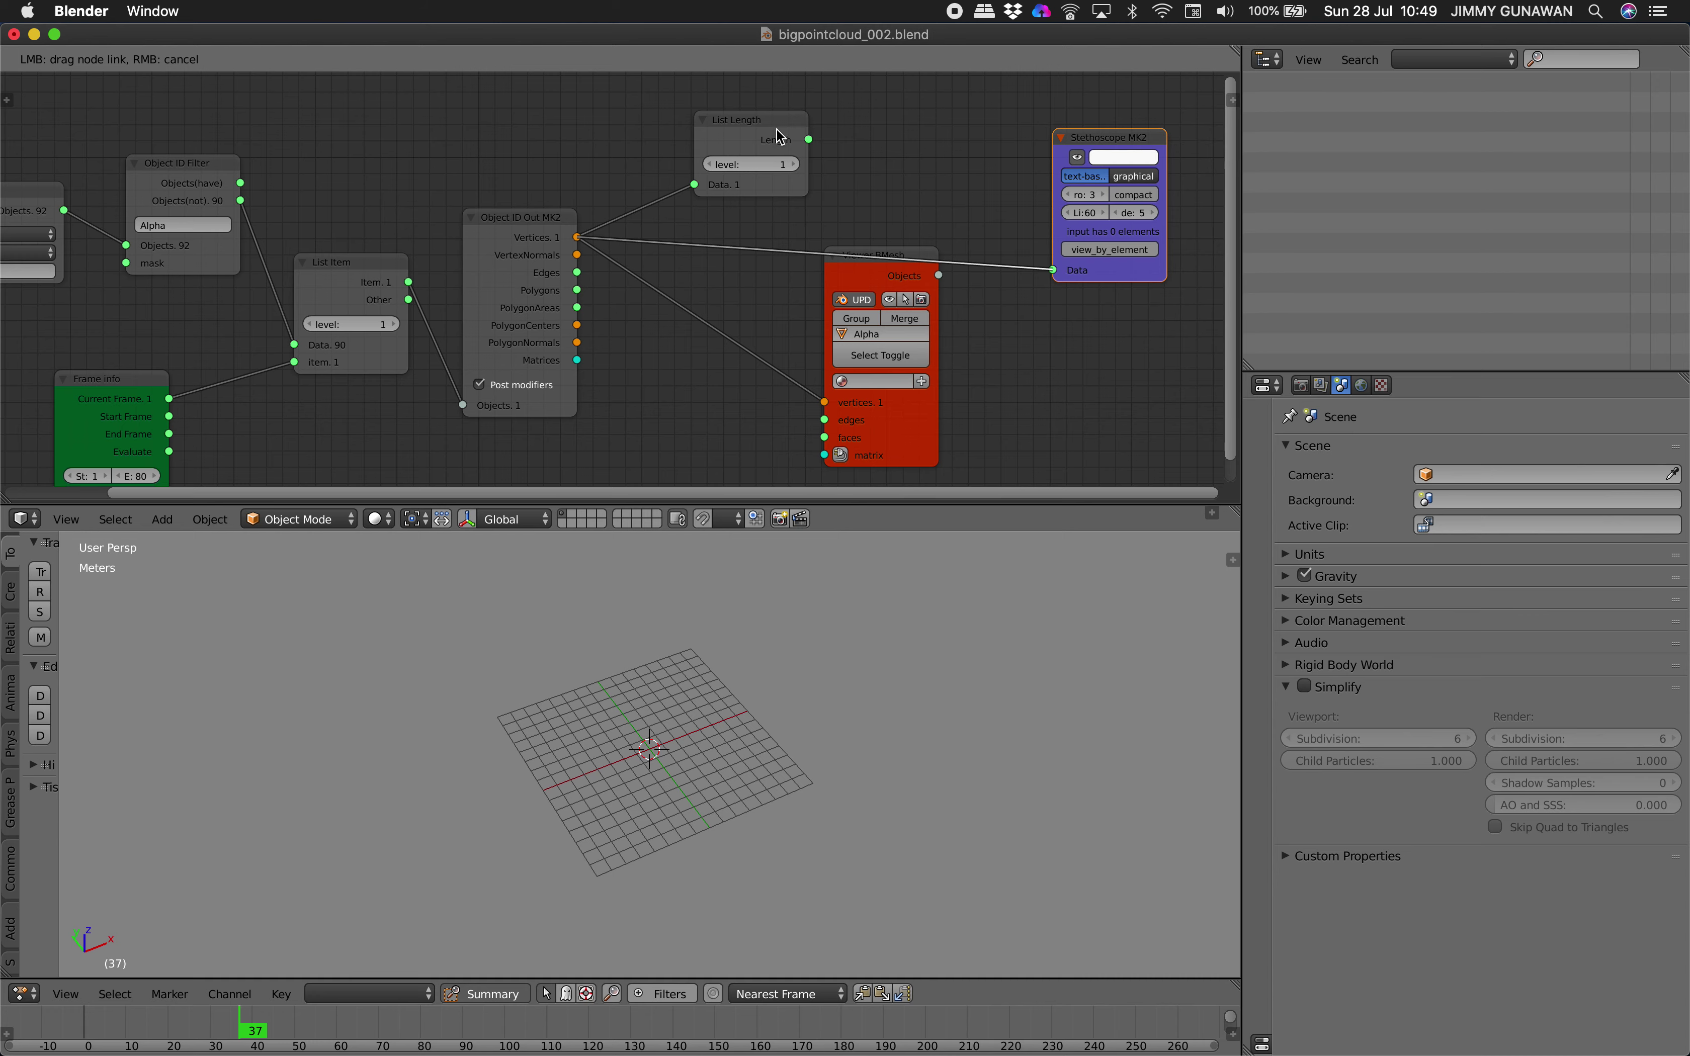
scroll(793, 138, "down", 1)
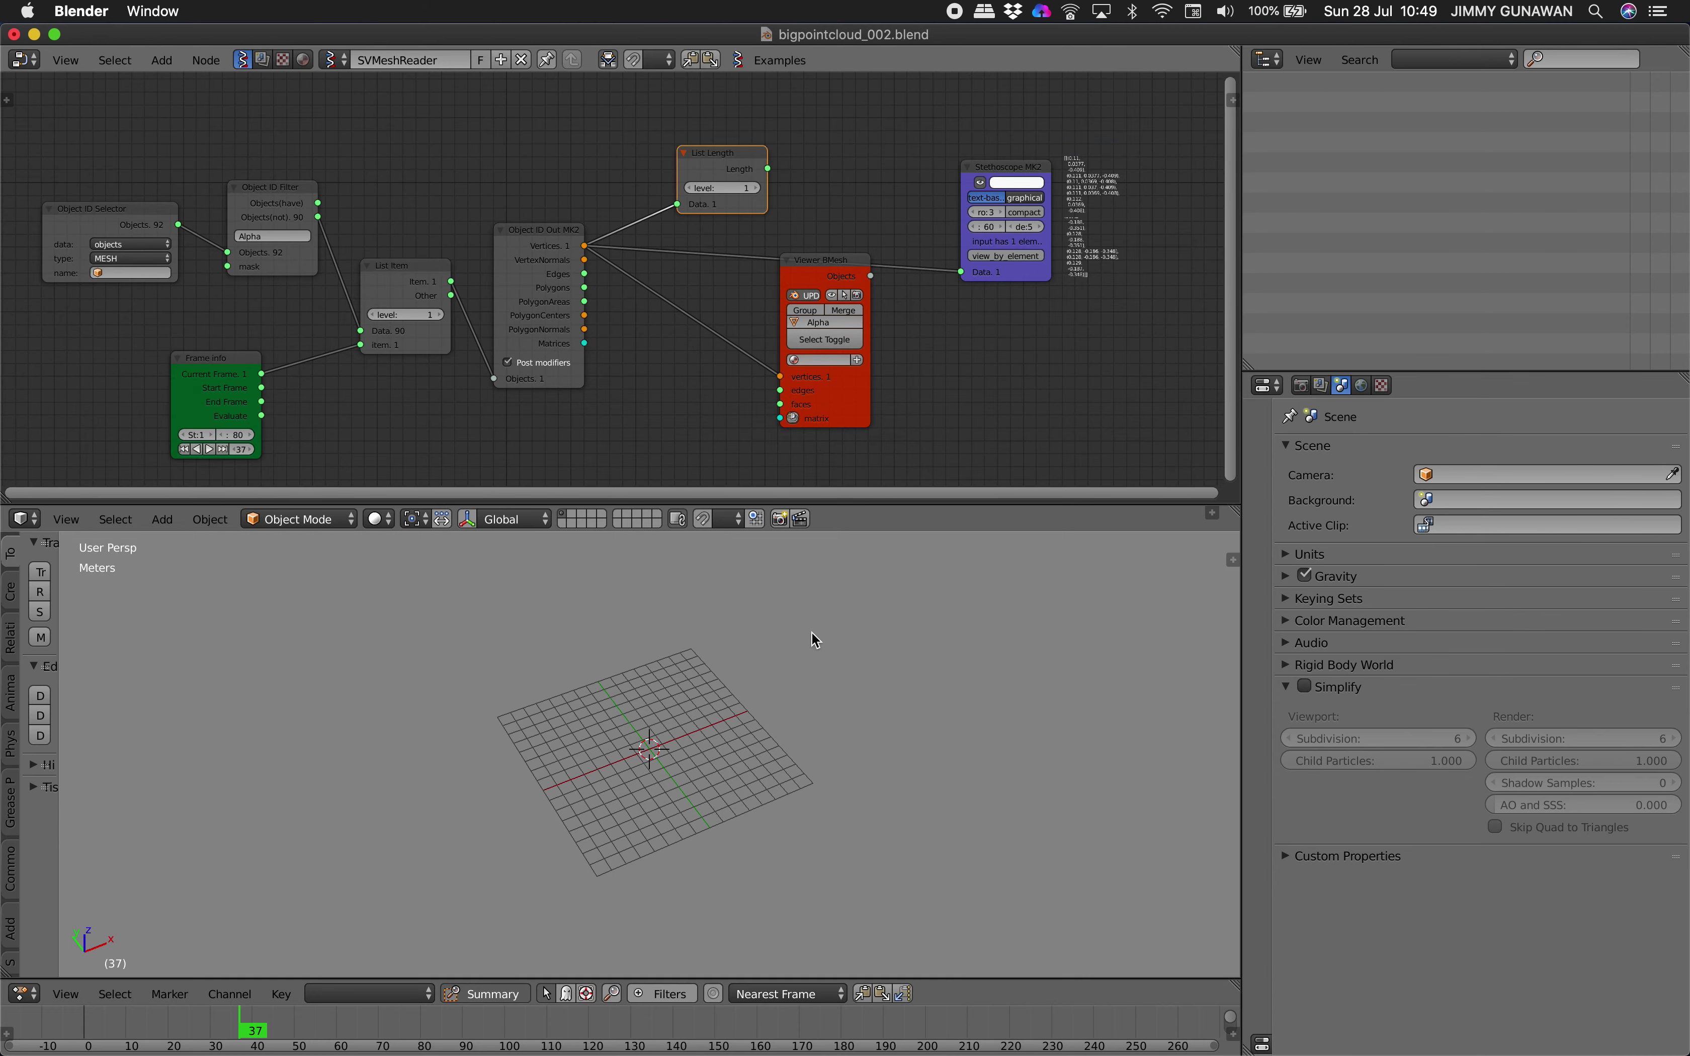
Replace the List Length node with a Viewer Draw node fed by the Object ID Out MK2 node's Vertices output
scroll(811, 632, "up", 1)
key("shift+a")
left_click(723, 189)
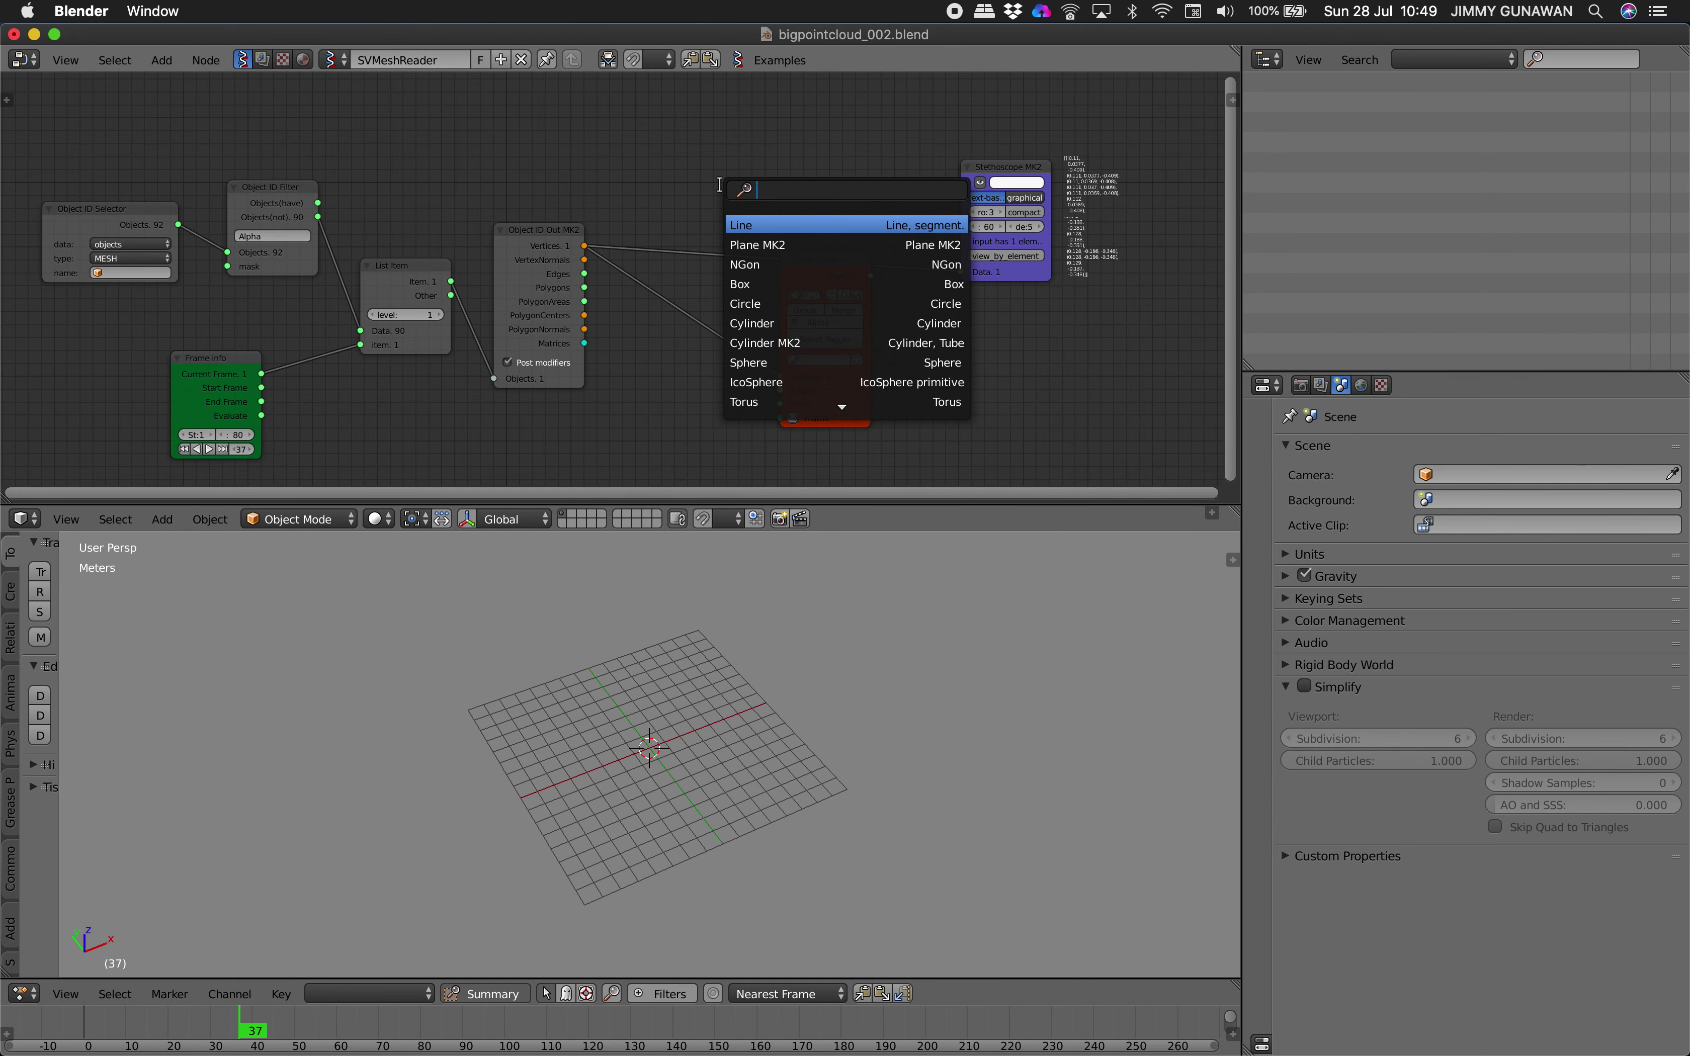
type("viewer")
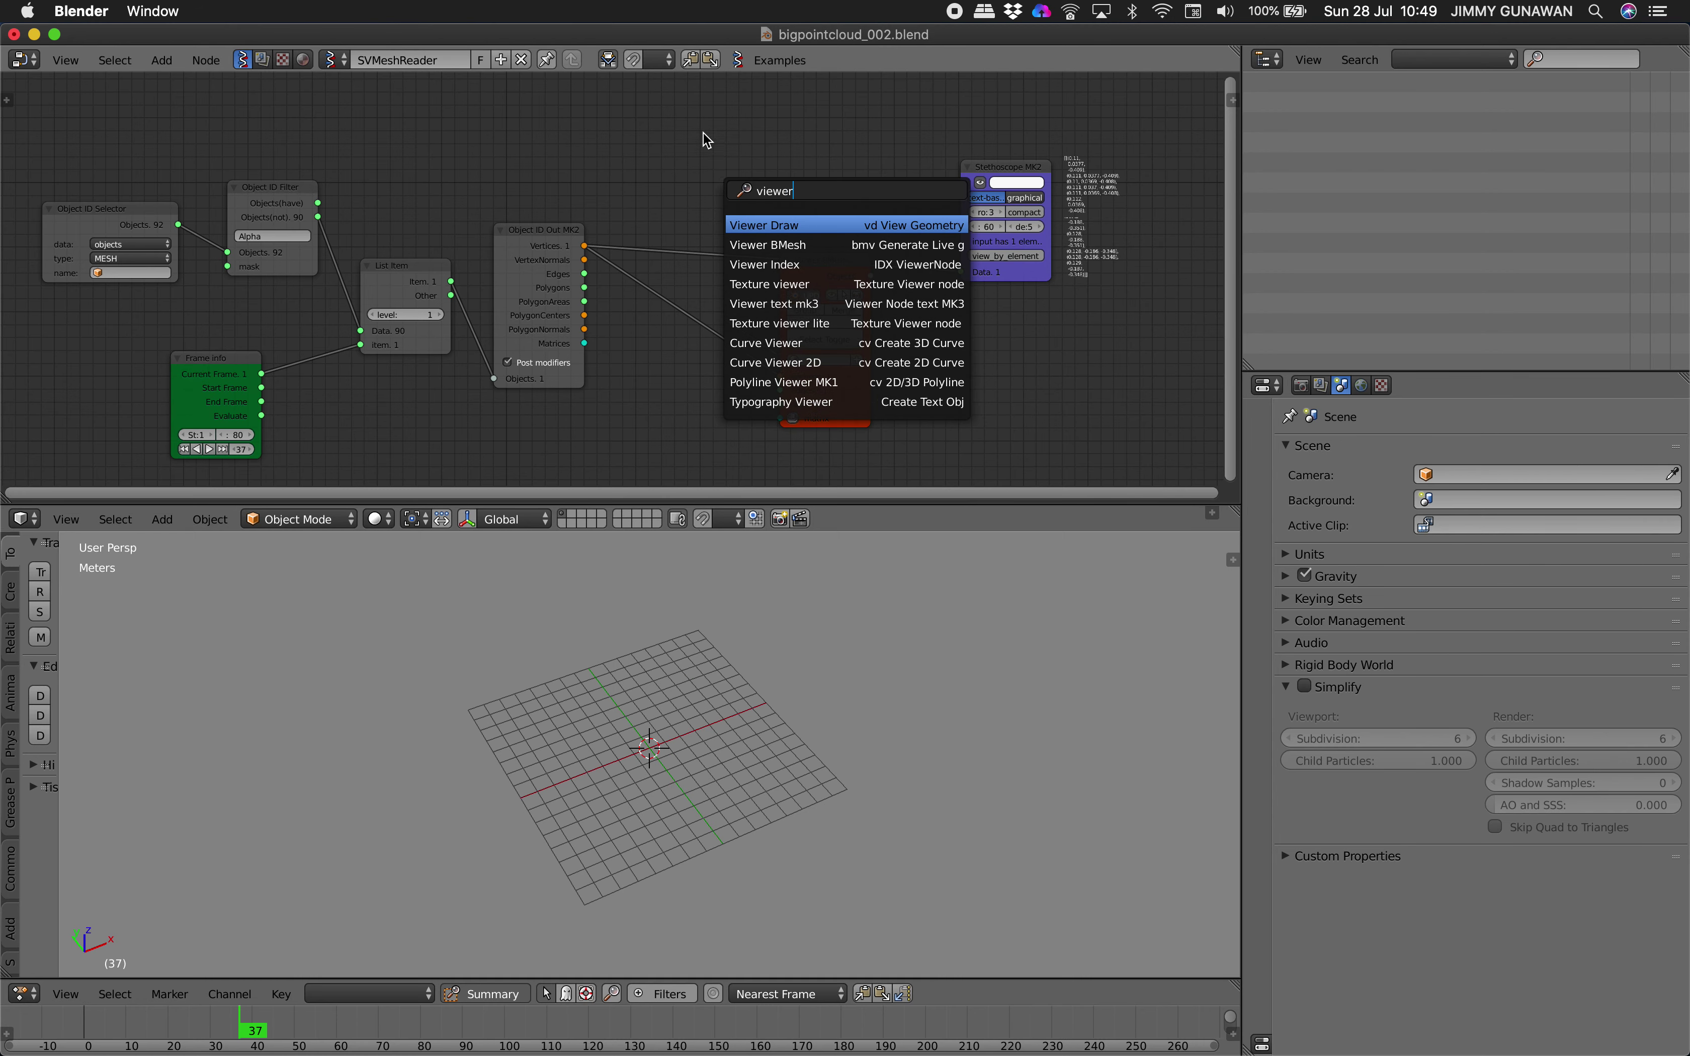
key("Return")
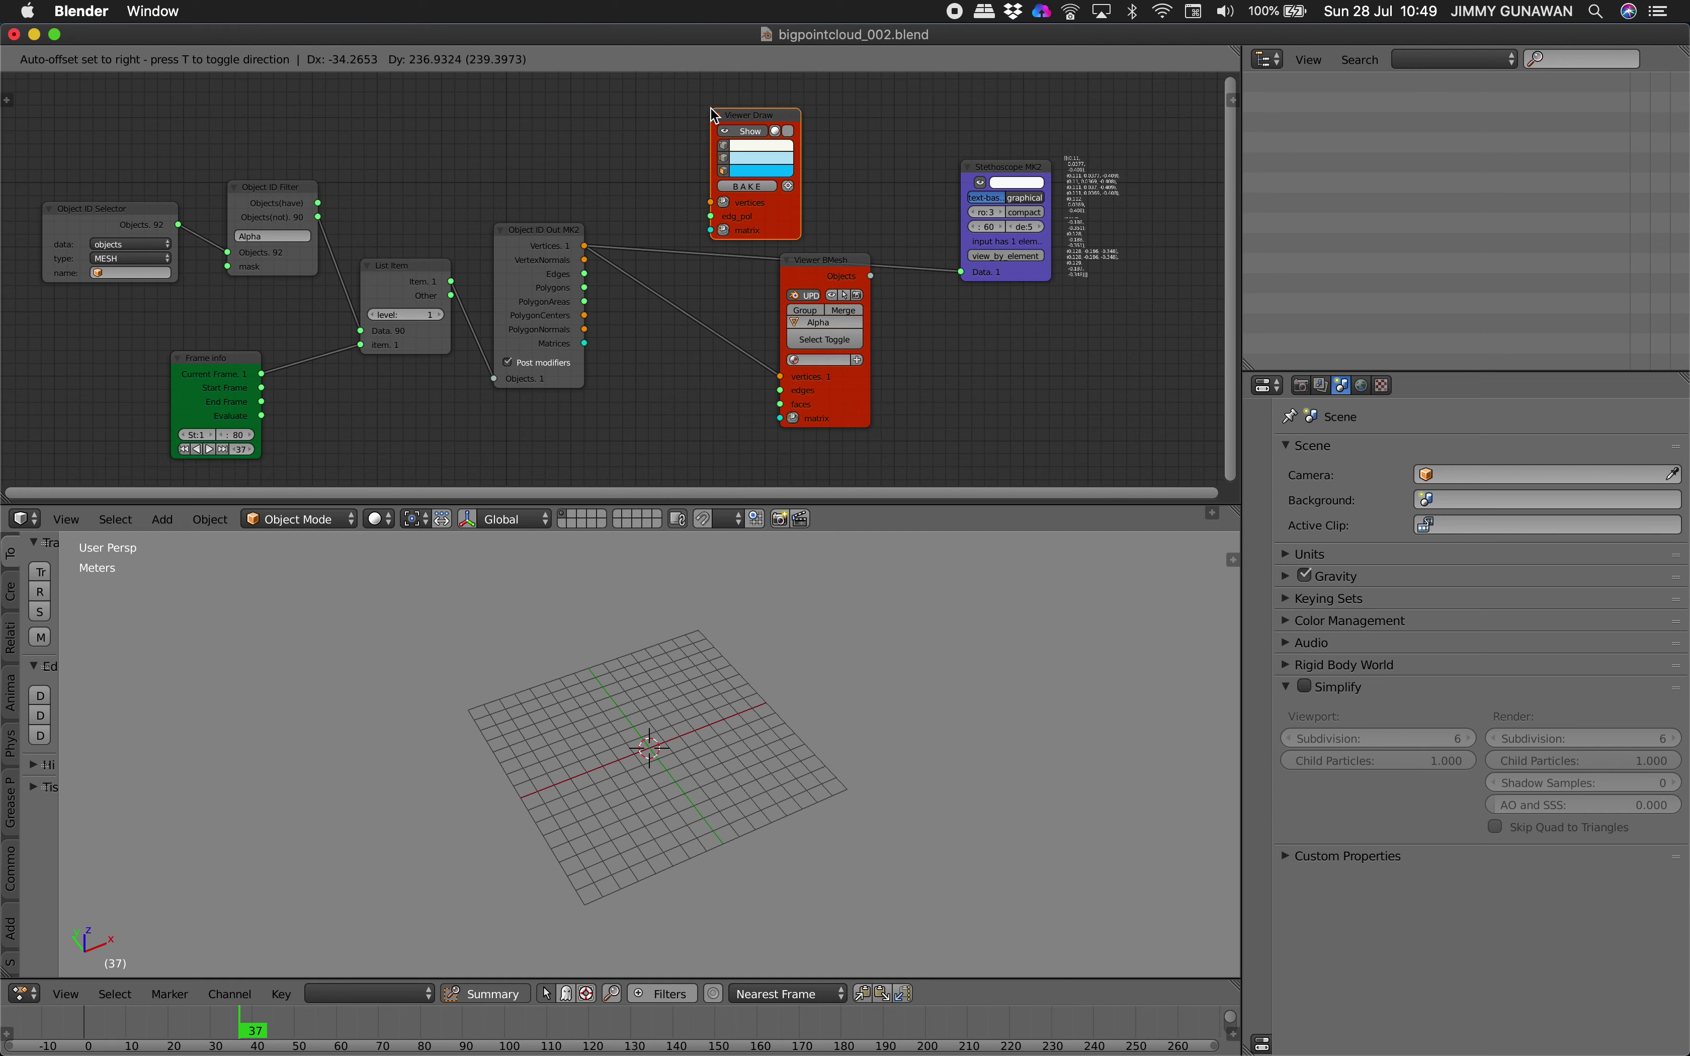
left_click(711, 106)
left_click_drag(584, 246, 698, 209)
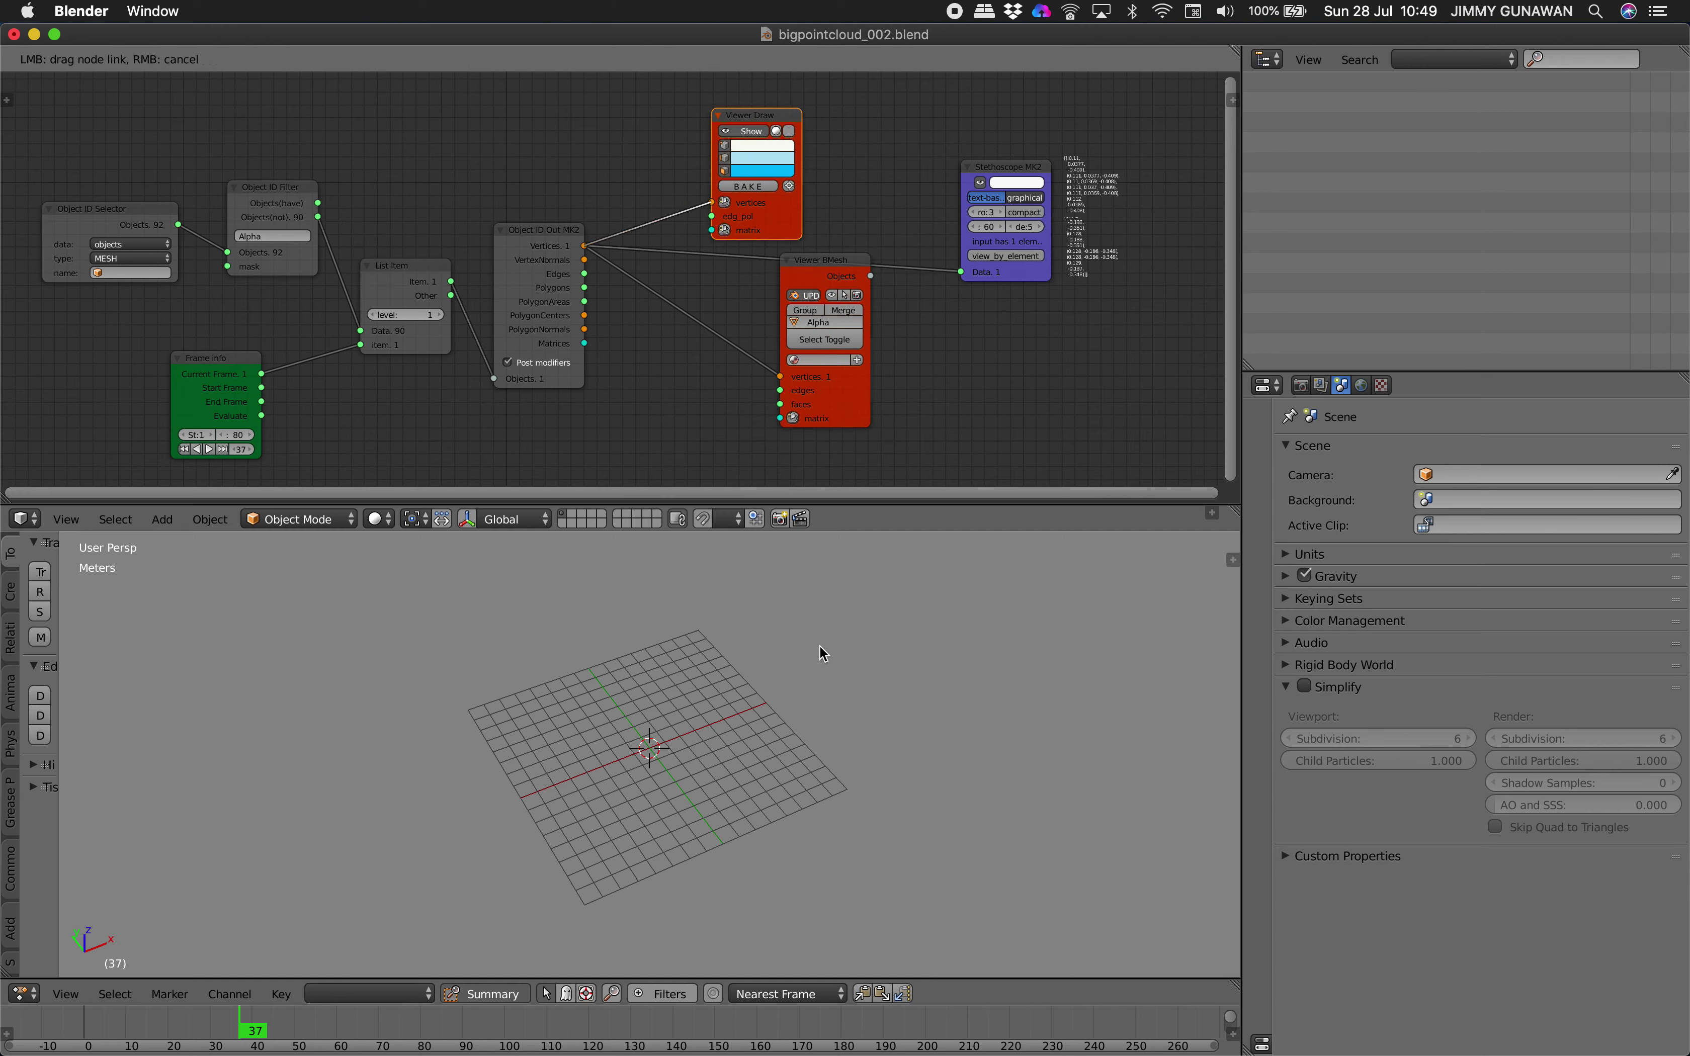
Reposition the Viewer BMesh node and examine the drawn point cloud from several angles, toggling Viewer Draw's display off and on
middle_click_drag(820, 646, 676, 692, "ctrl")
middle_click_drag(873, 688, 913, 672)
left_click_drag(836, 369, 879, 376)
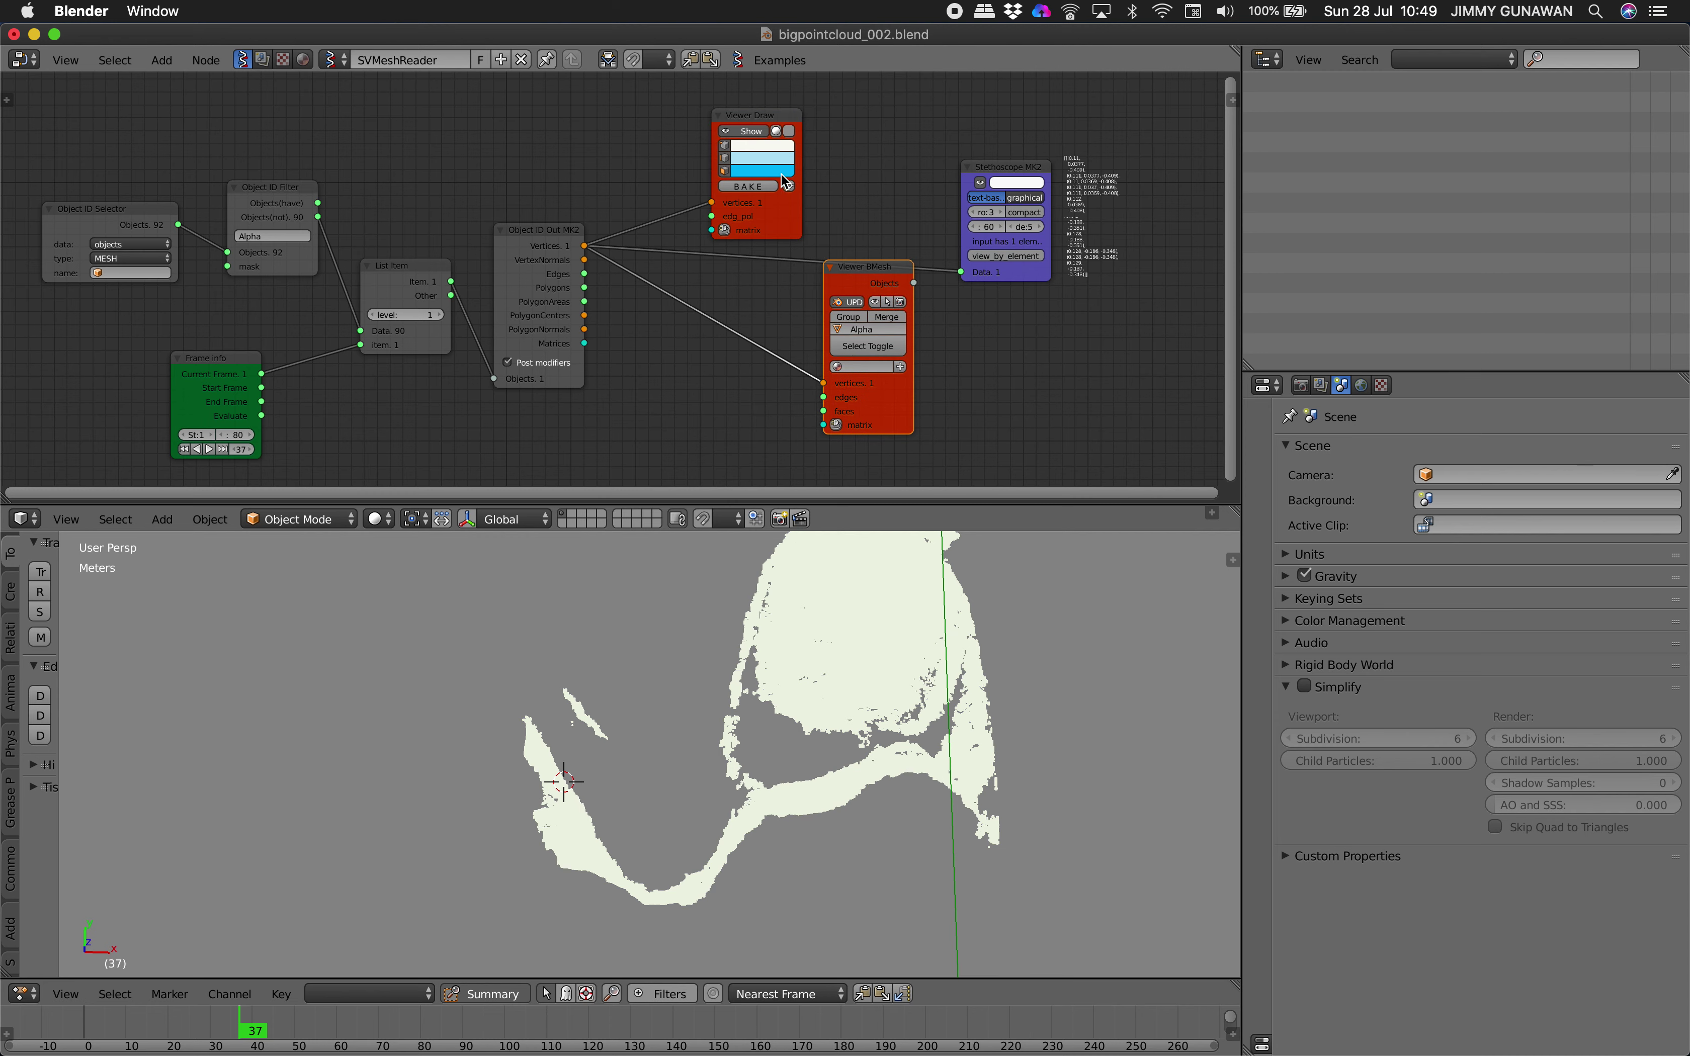
middle_click_drag(909, 593, 870, 699)
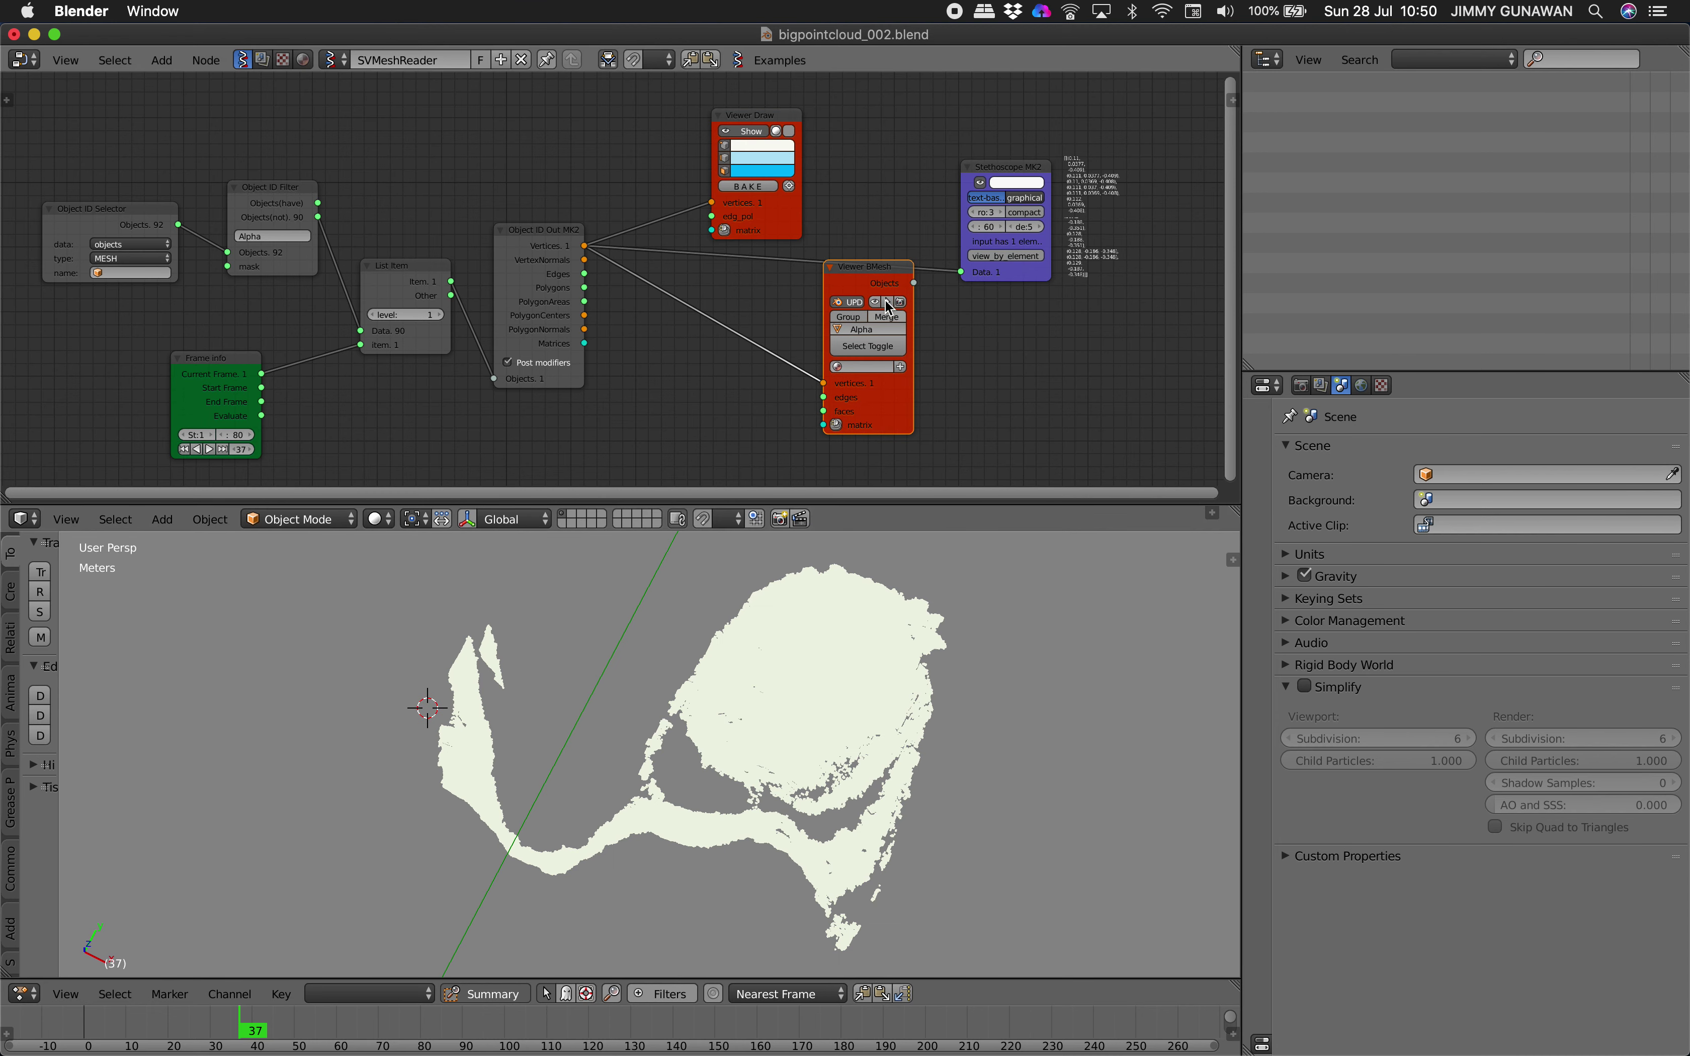
left_click_drag(879, 258, 817, 278)
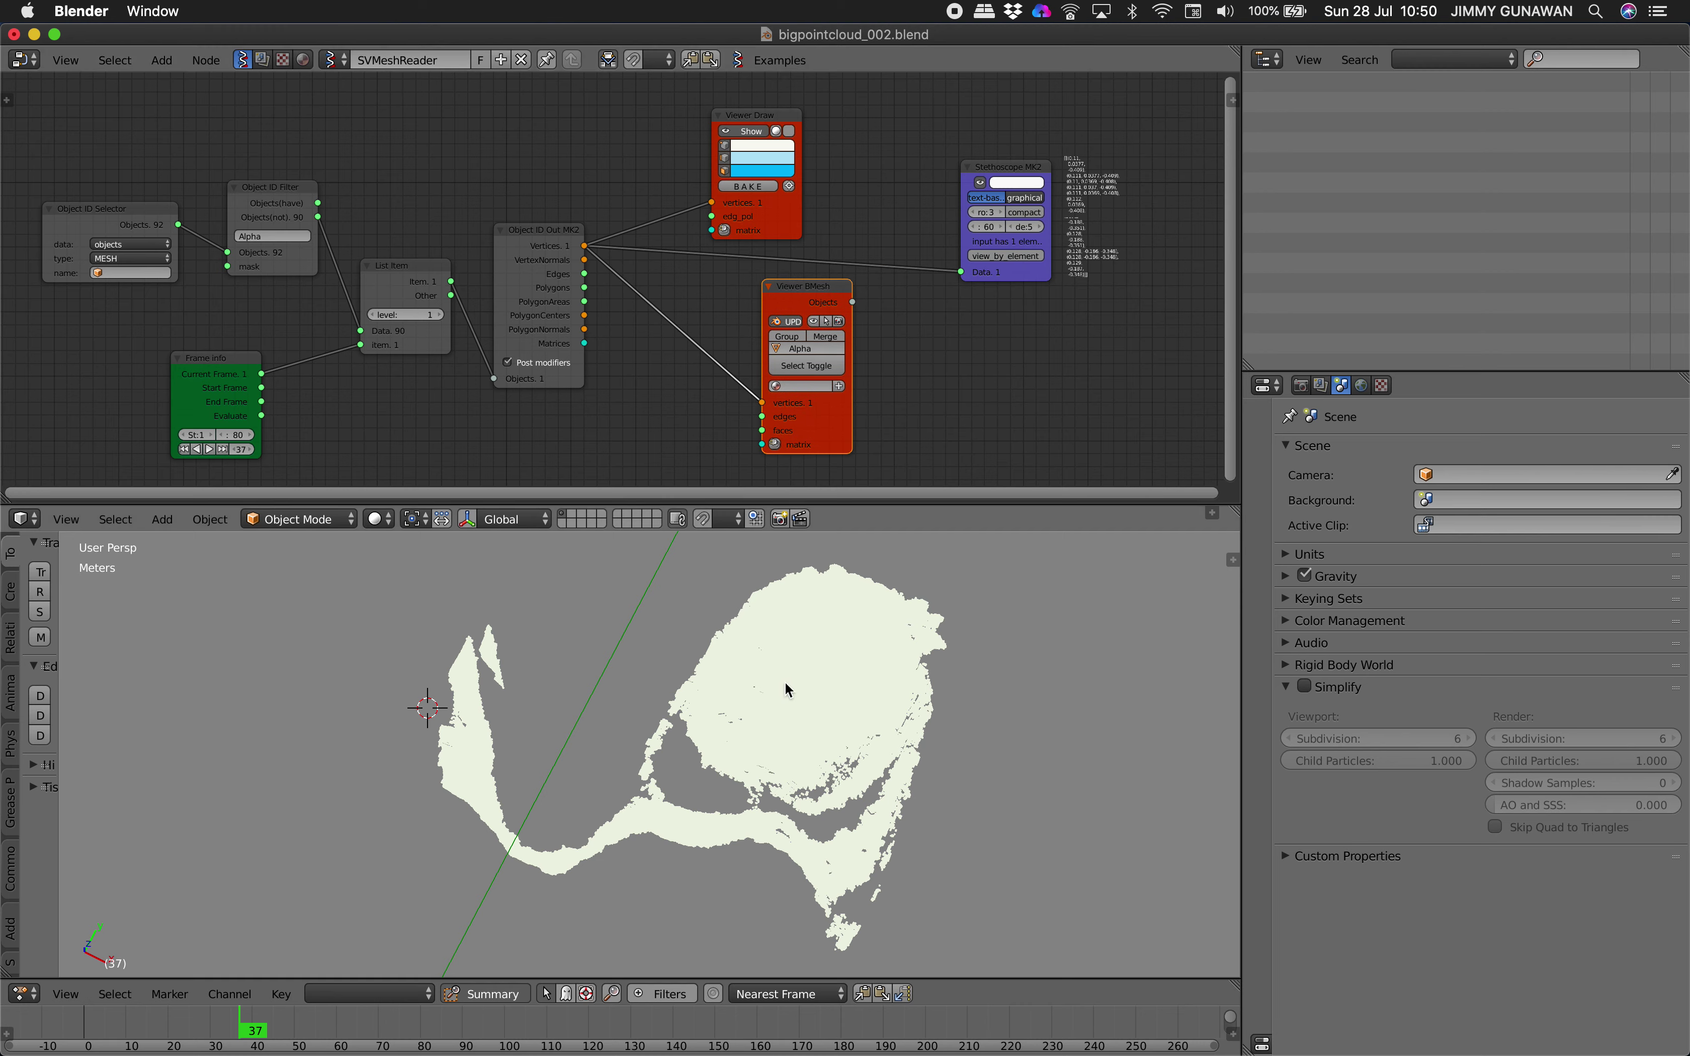
mouse_move(901, 642)
middle_mouse_down()
mouse_move(929, 658)
mouse_move(864, 695)
middle_mouse_up()
left_click(752, 132)
left_click(752, 133)
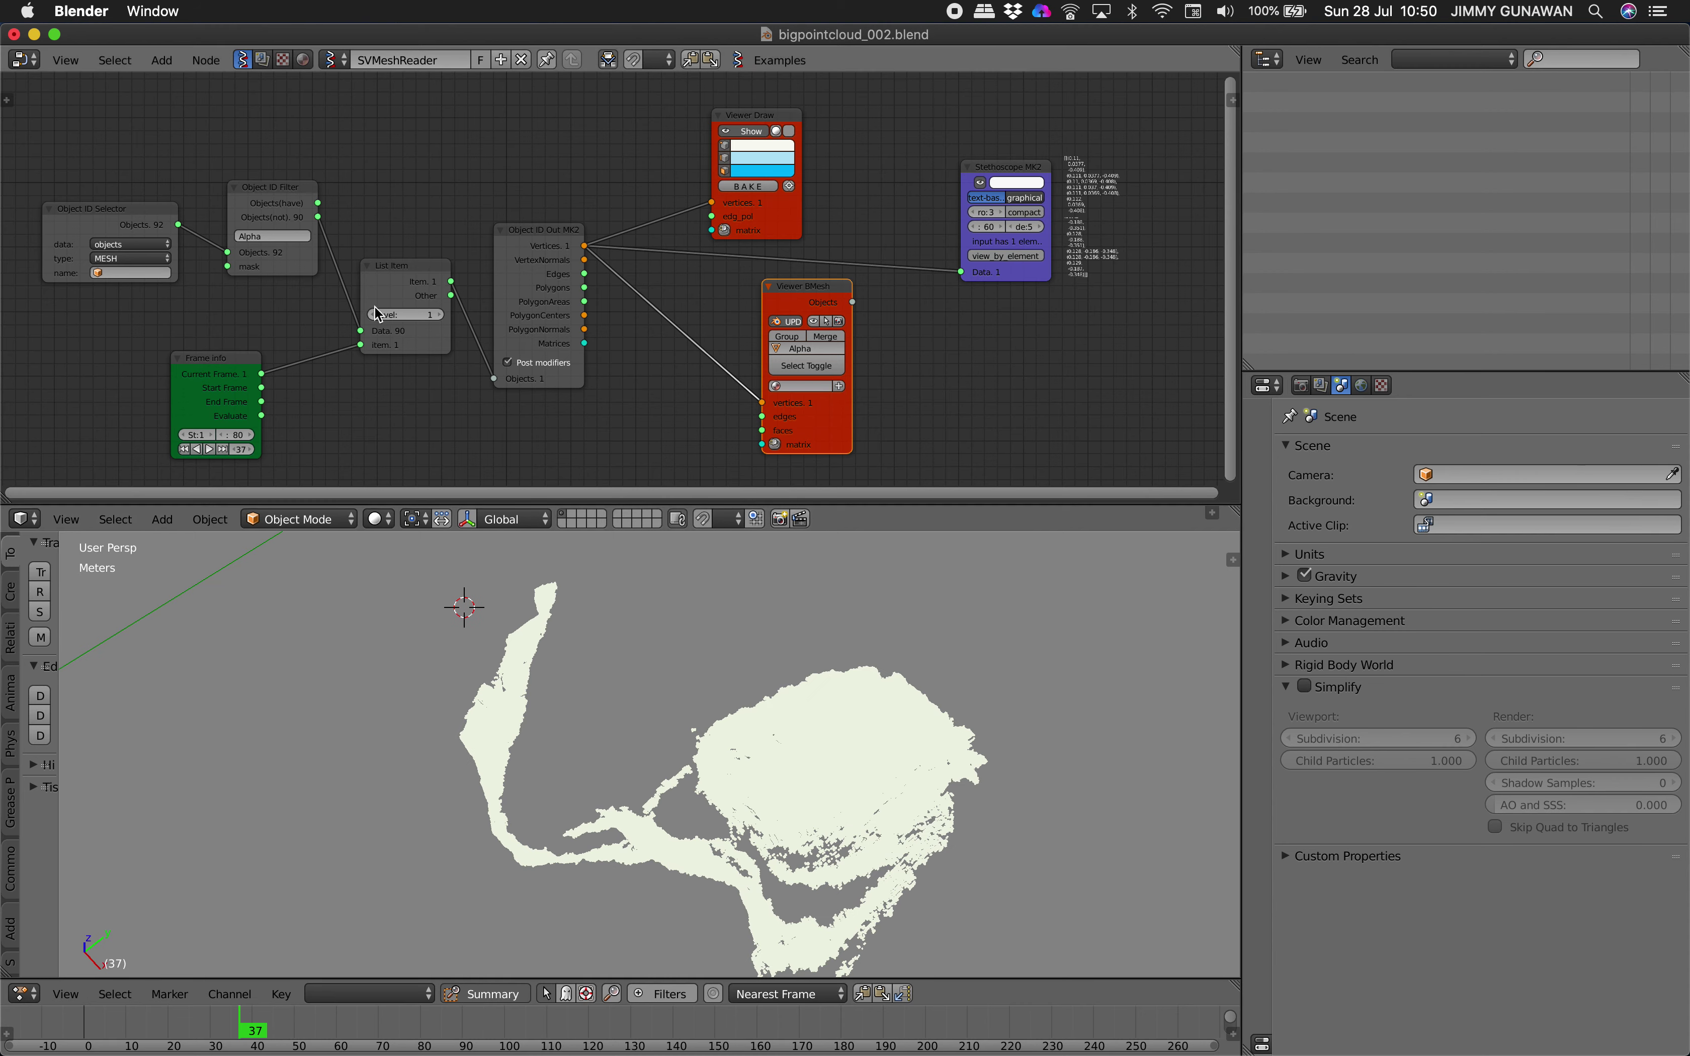
Switch to the Blender 2.80 window with the imported Alembic and give the Alpha_0000 point cloud a free trackball rotation
middle_click_drag(633, 702, 721, 735)
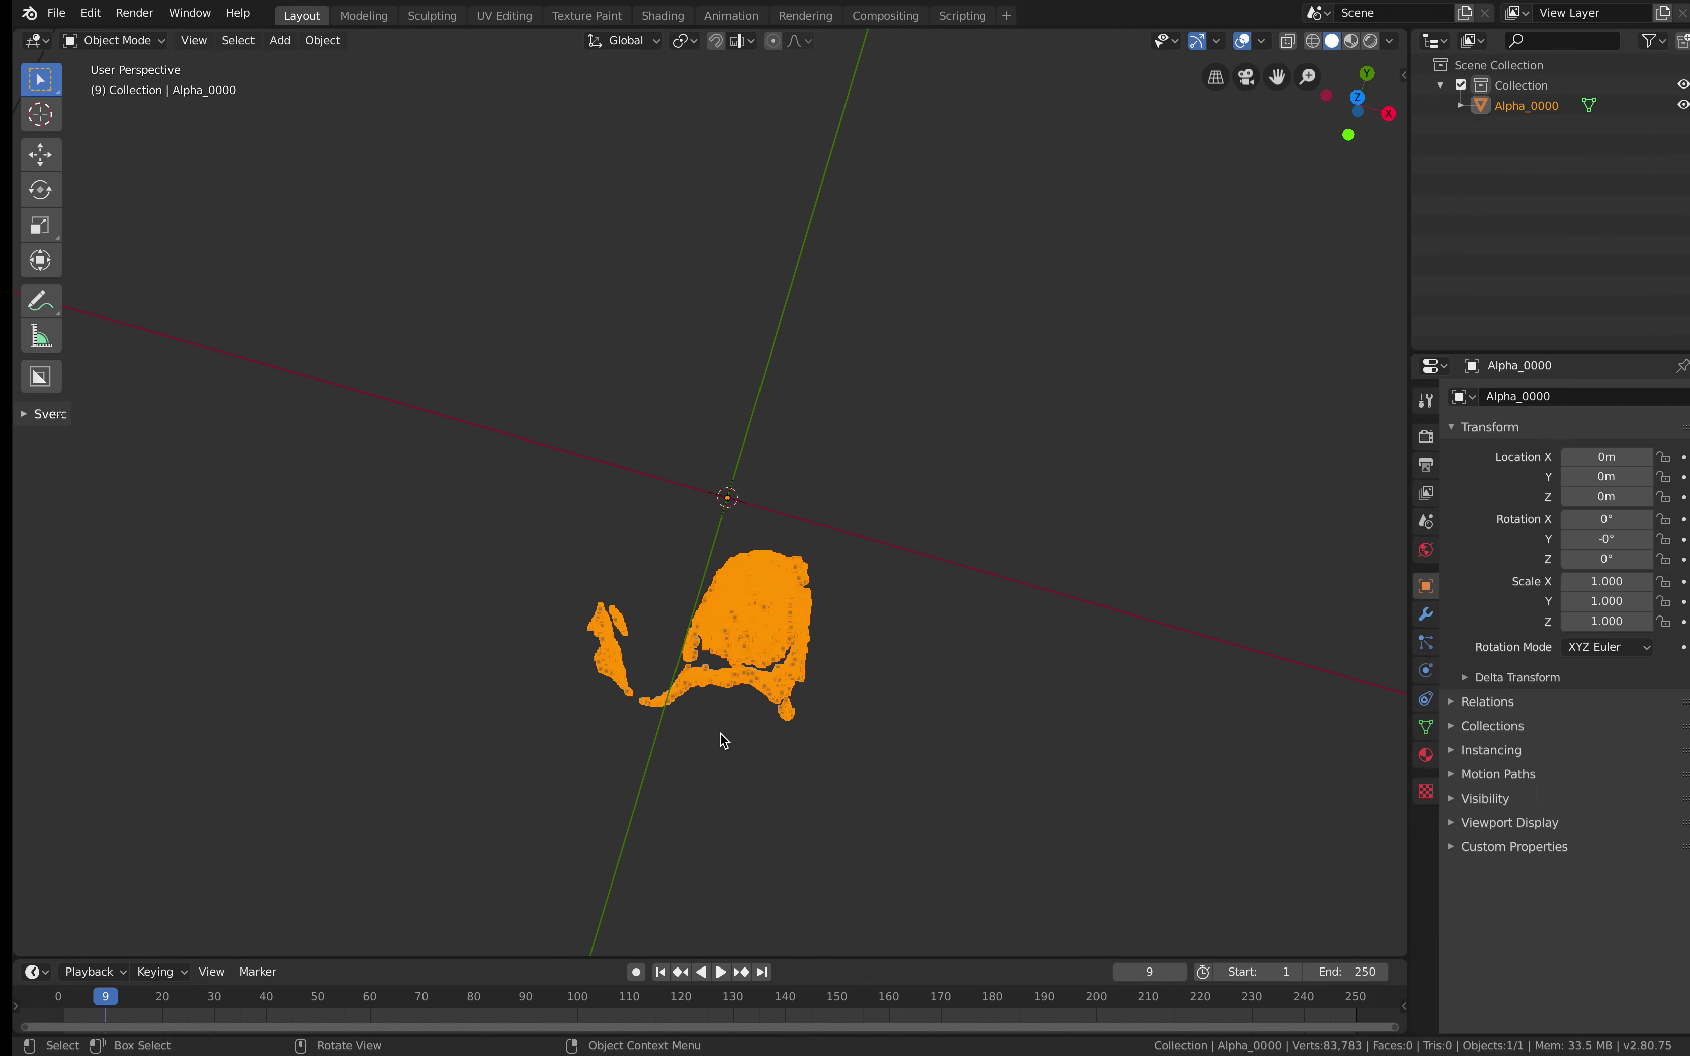
middle_click_drag(720, 731, 792, 649)
scroll(784, 625, "up", 4)
key("r")
key("r")
left_click(780, 618)
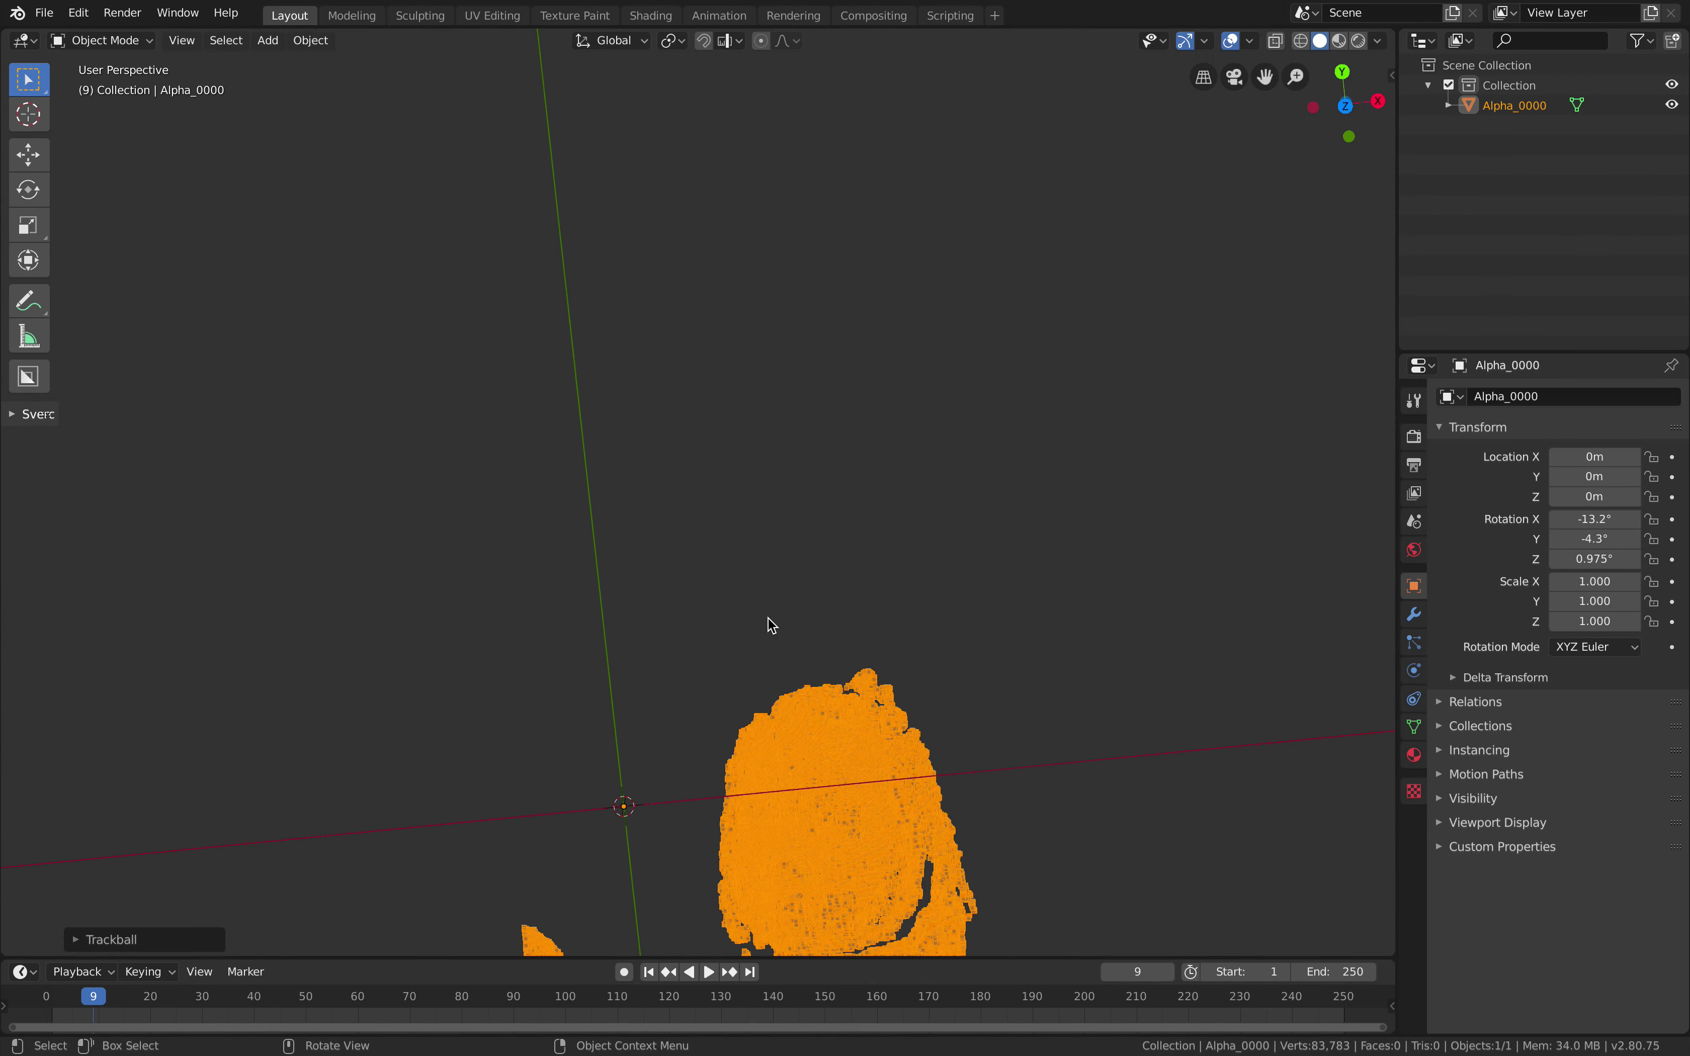
Place two duplicates of the Alpha_0000 point cloud around the original, moving the current frame to 137 between the copies
scroll(768, 618, "down", 4)
key("shift+d")
left_click(604, 521)
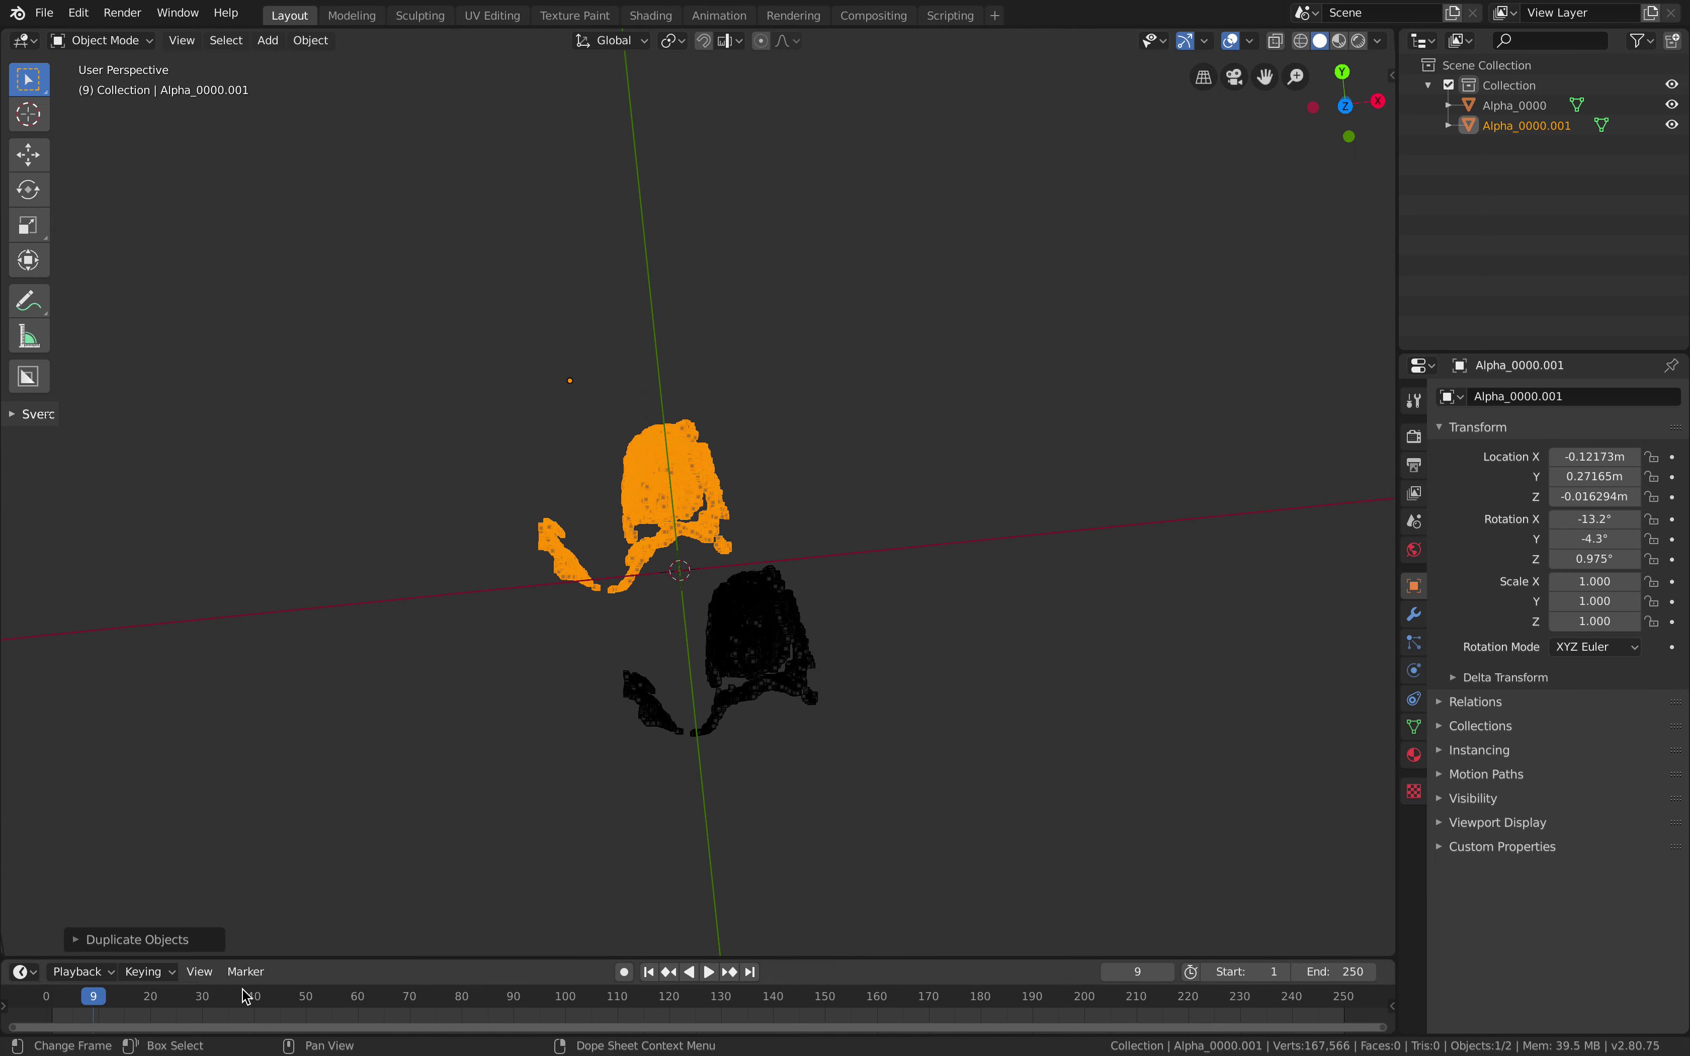
left_click_drag(241, 997, 758, 996)
key("shift+d")
left_click(1057, 417)
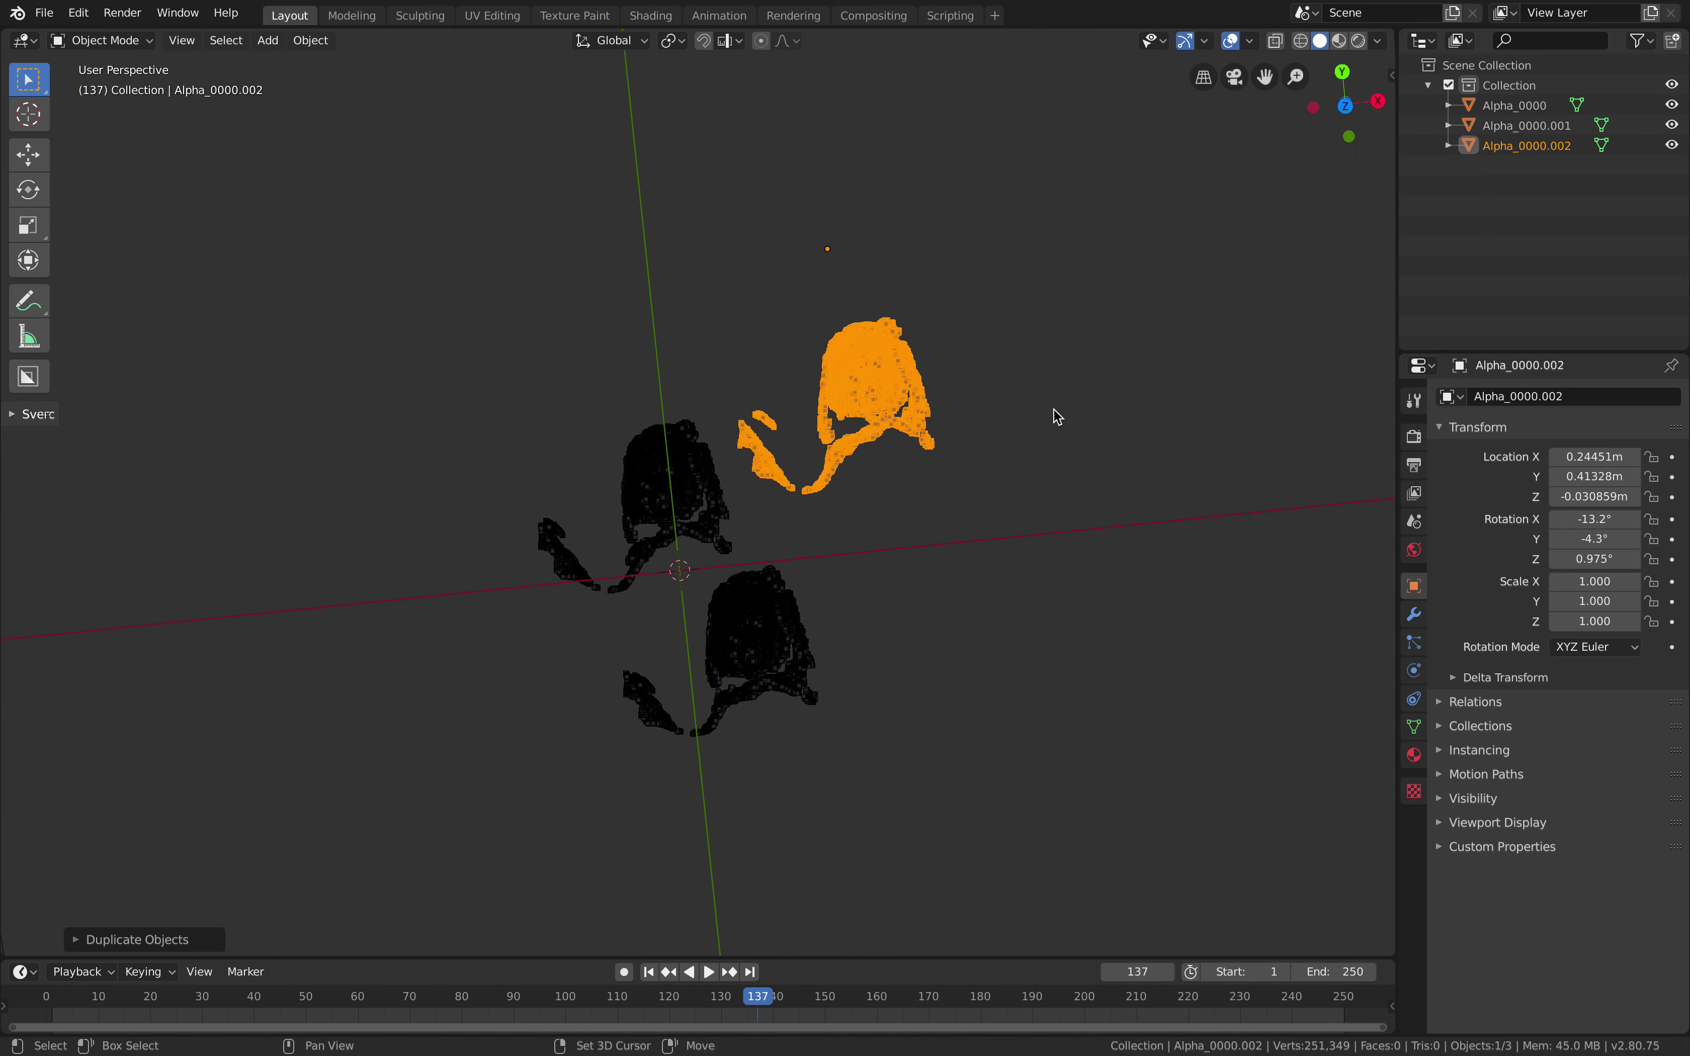
Rotate the newest point cloud duplicate freely with the trackball rotation and show its modifiers
key("r")
key("r")
left_click(1043, 492)
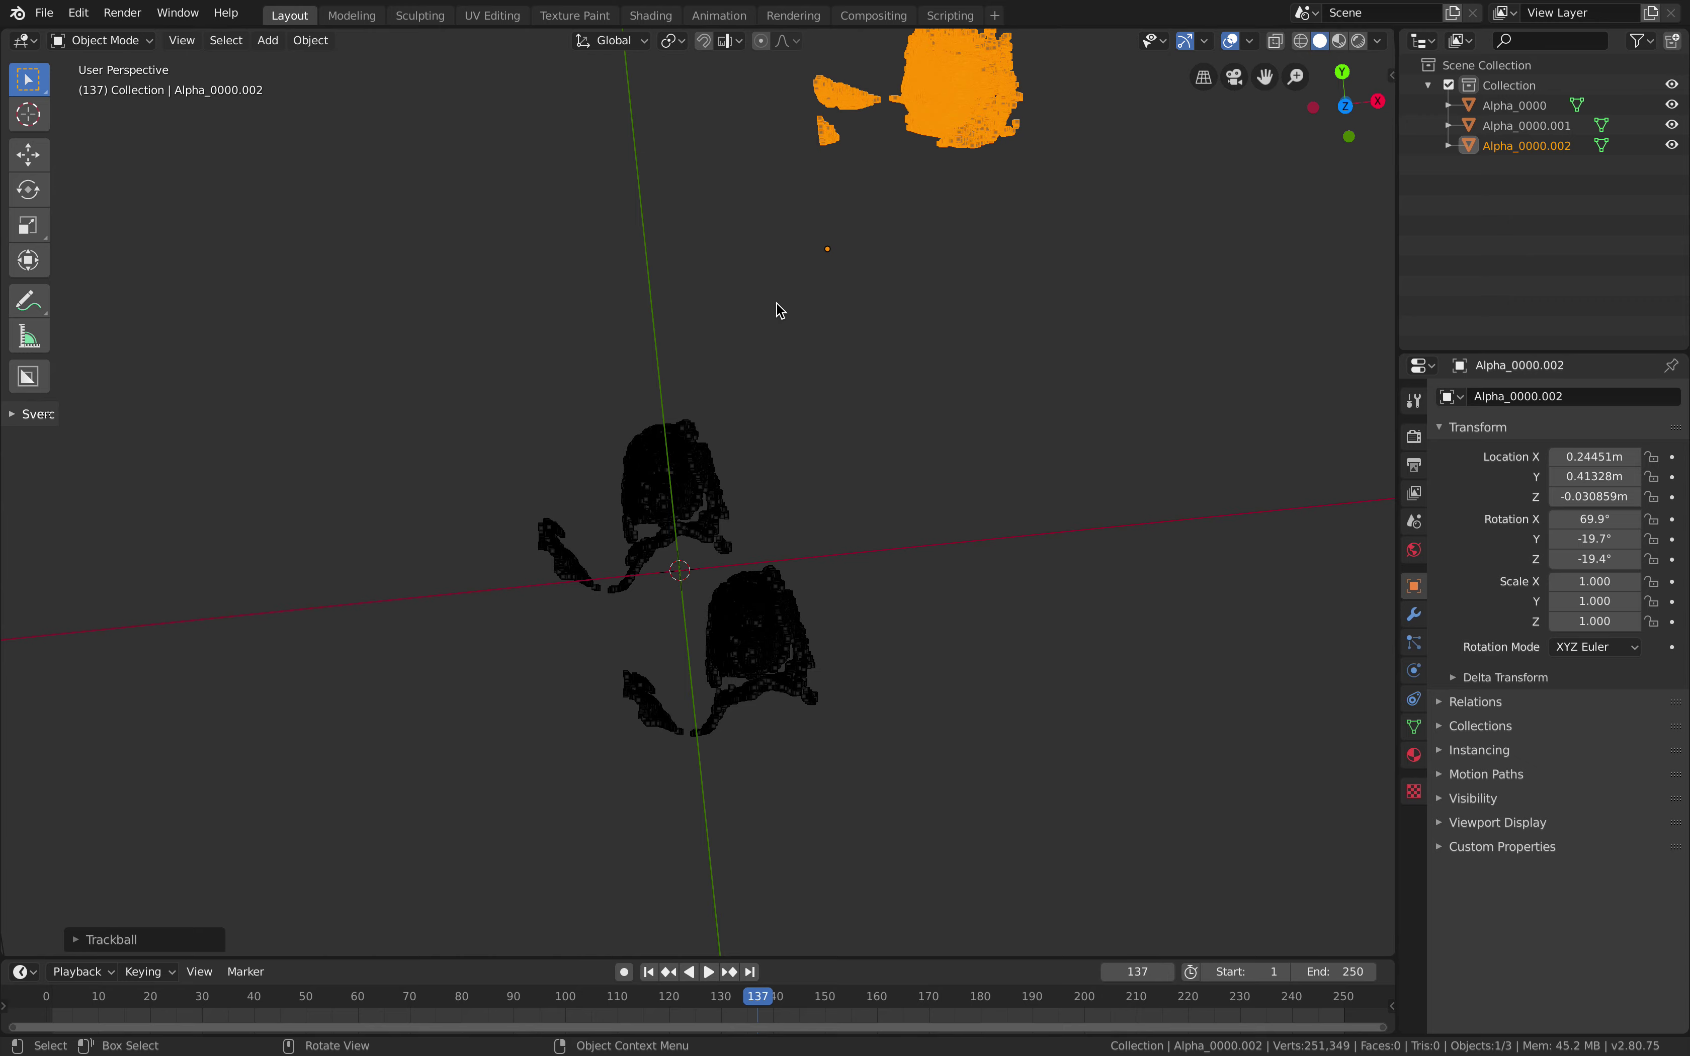
left_click(1414, 614)
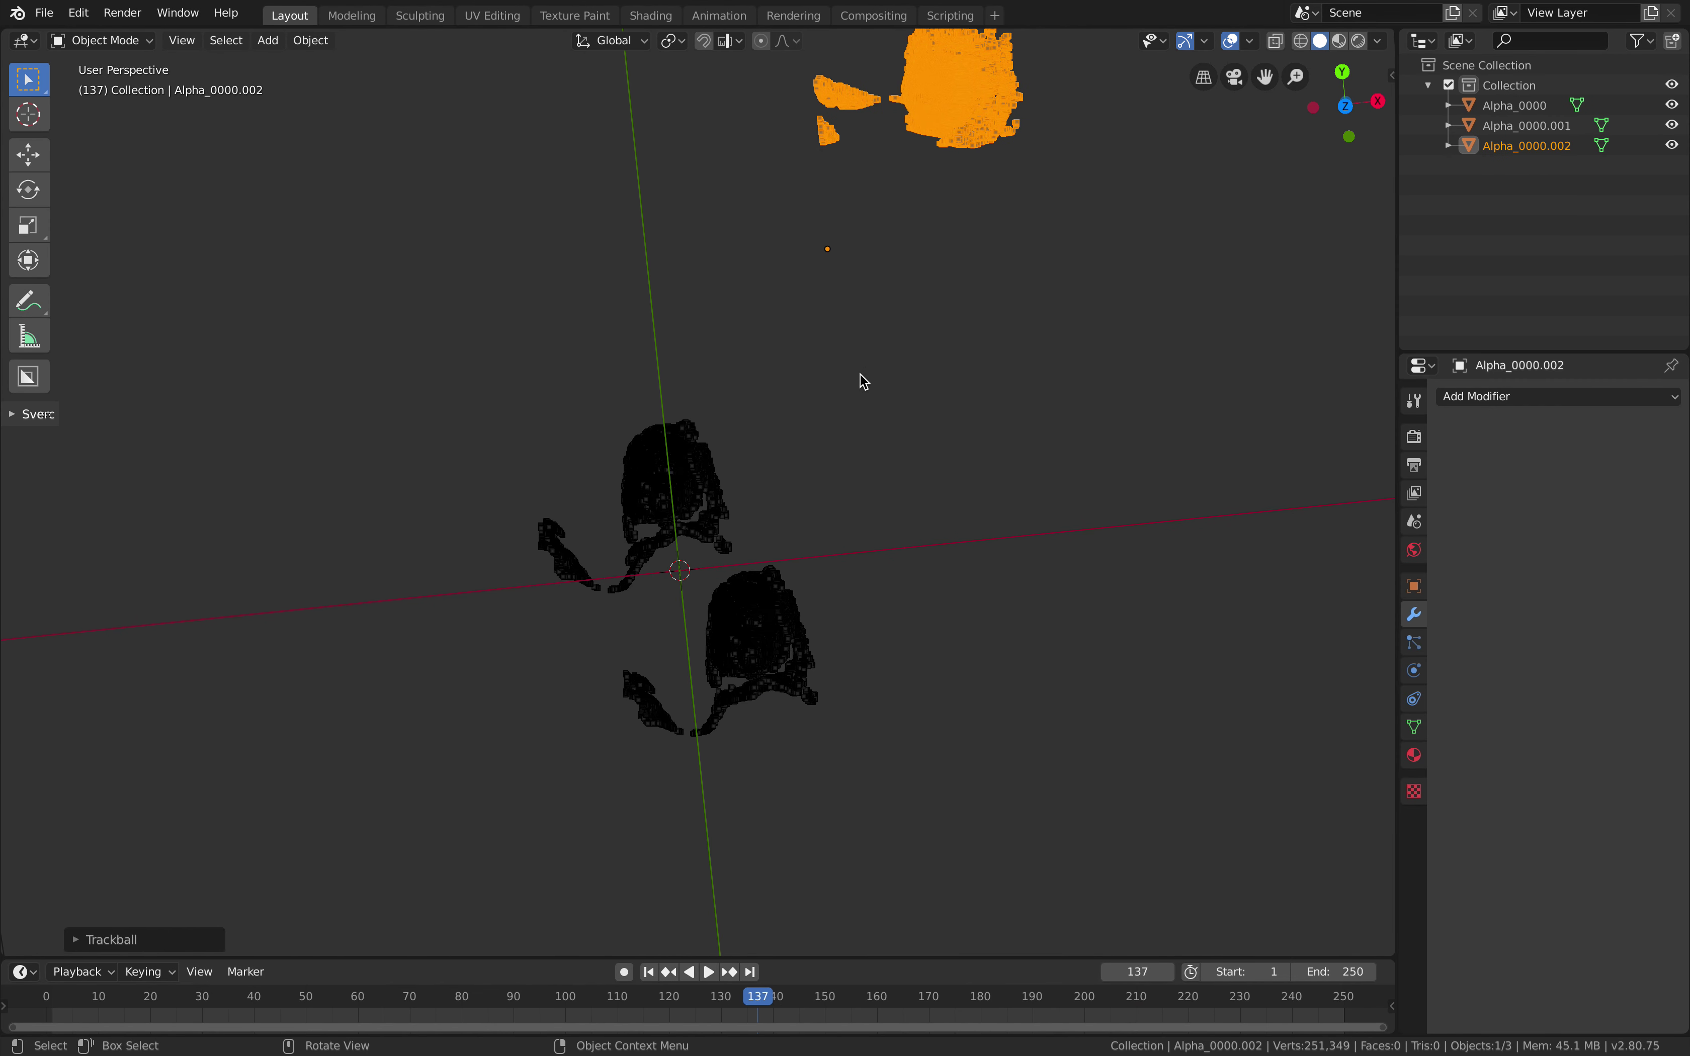
Open the recent file containing the SVMeshReader node tree, discarding the changes to the unsaved scene
middle_click_drag(863, 381, 993, 255)
left_click(44, 12)
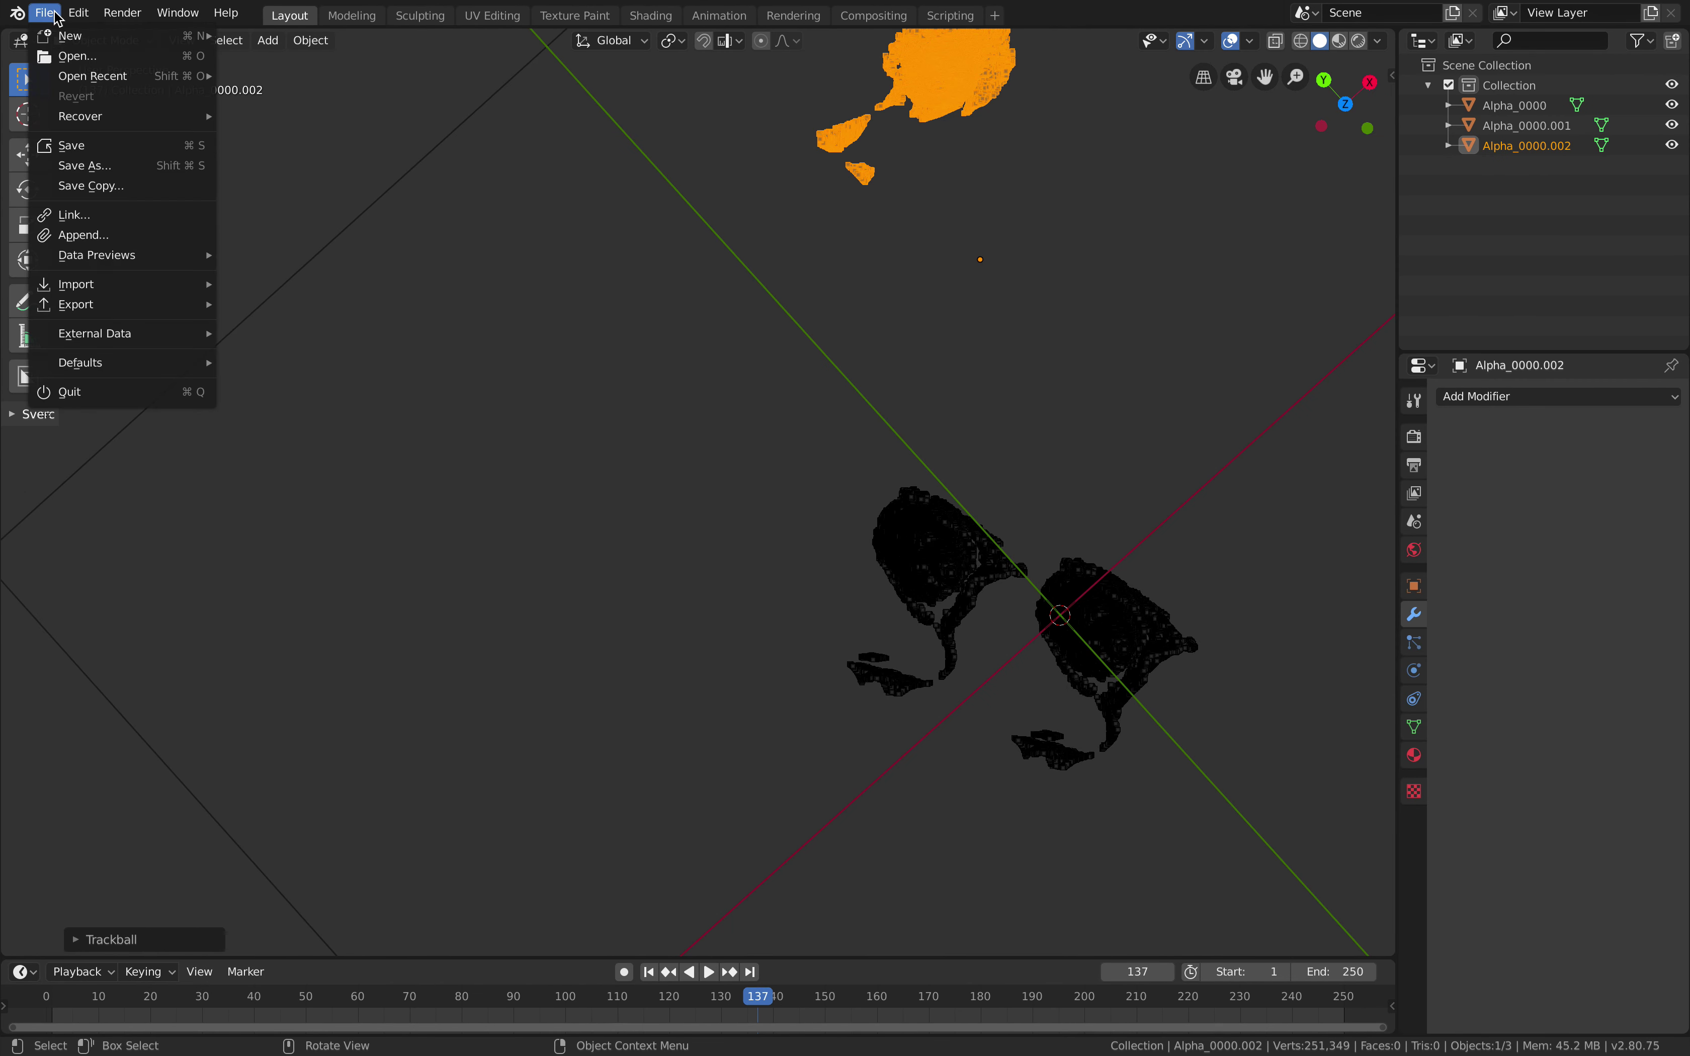
mouse_move(132, 83)
left_click(292, 95)
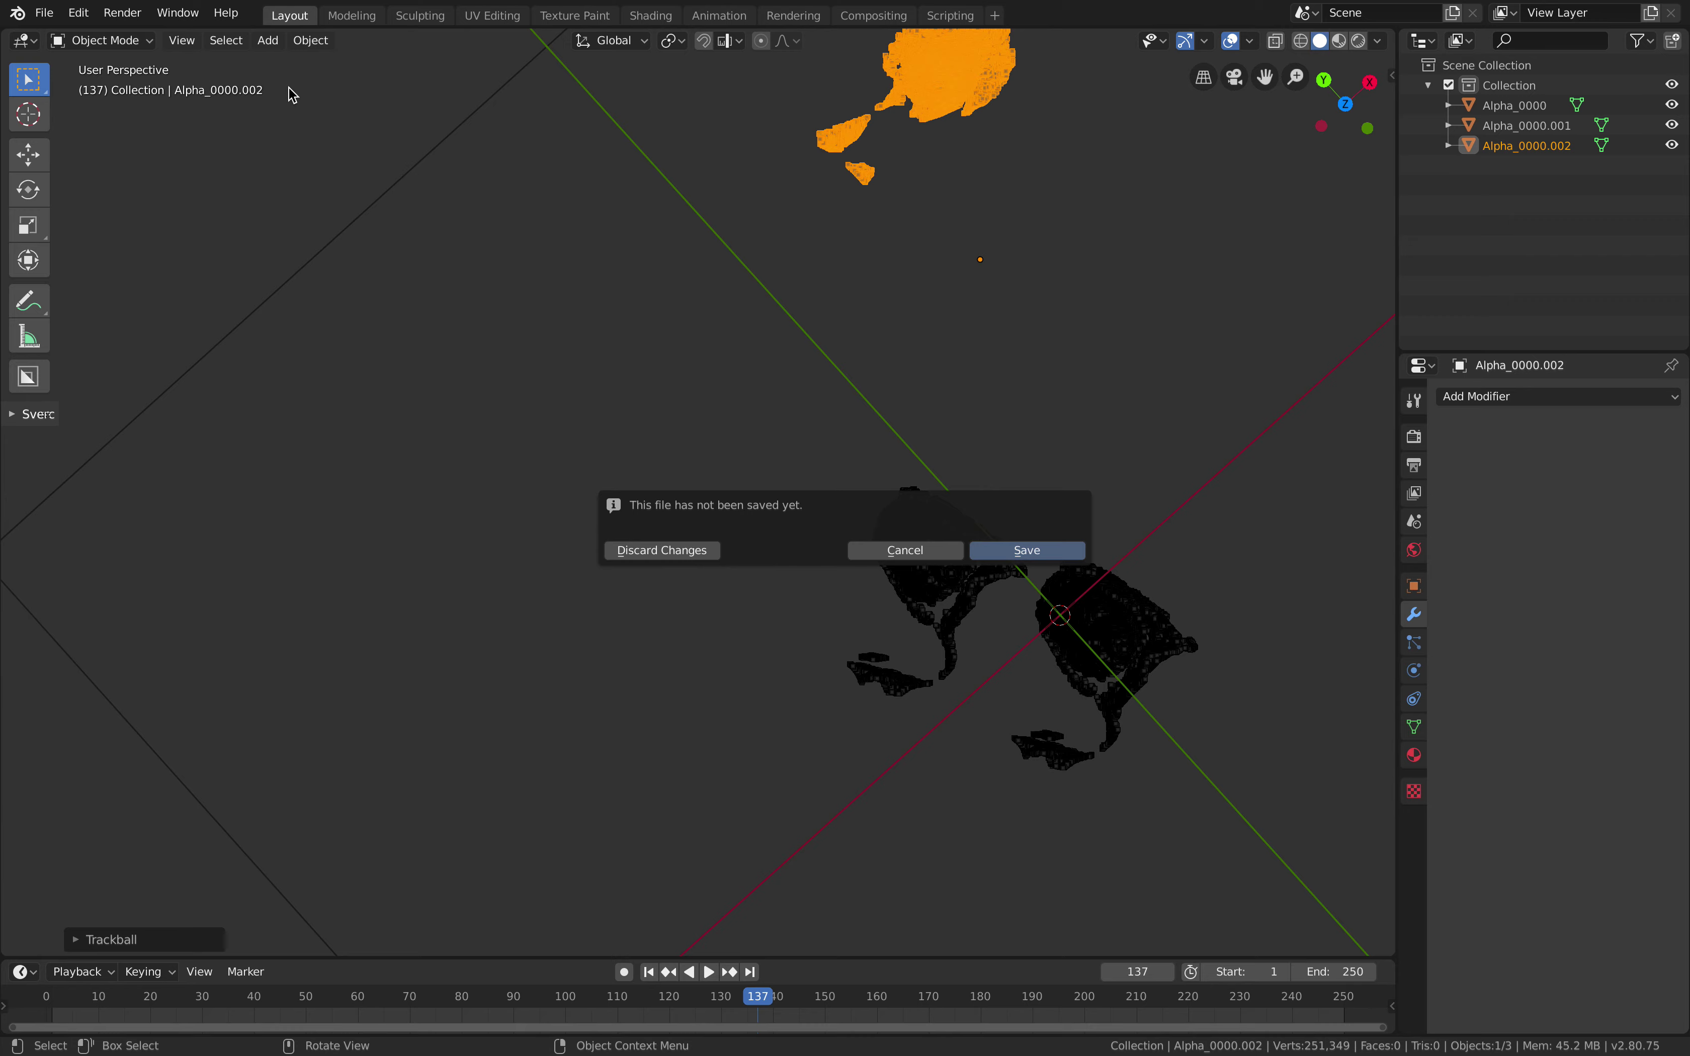
left_click(688, 550)
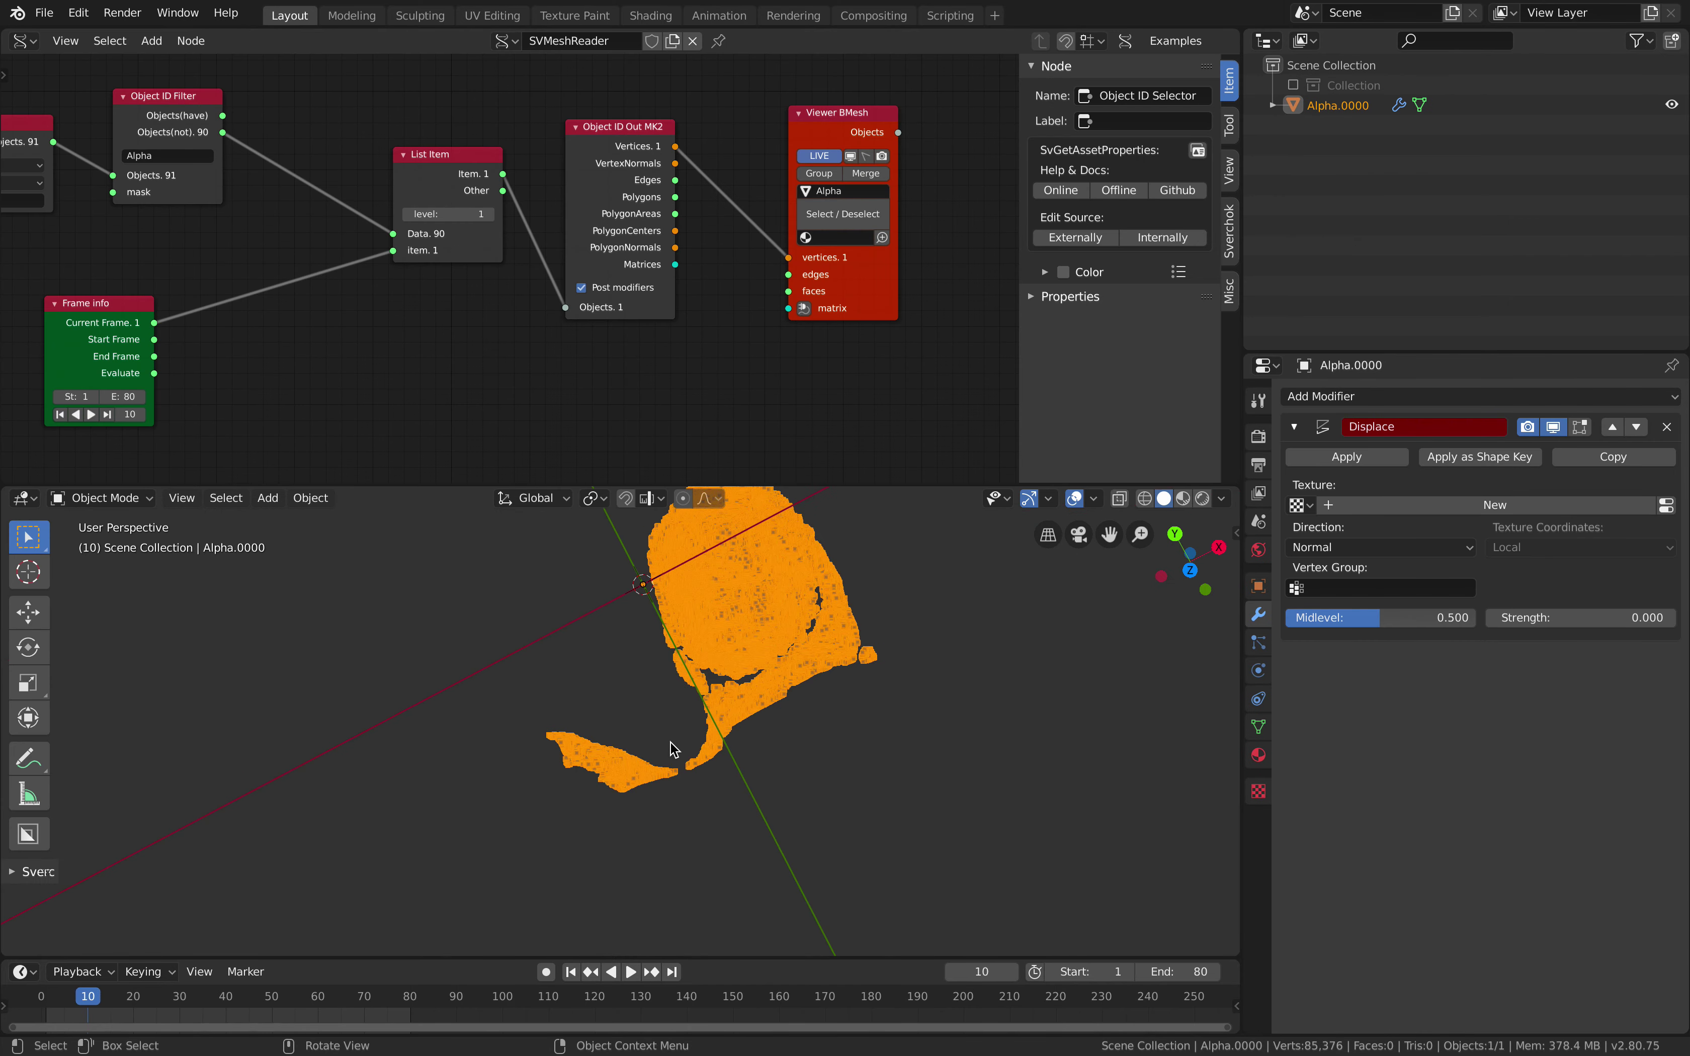
Play the point cloud animation from the first frame and stop it after a short preview
left_click(570, 972)
left_click(631, 972)
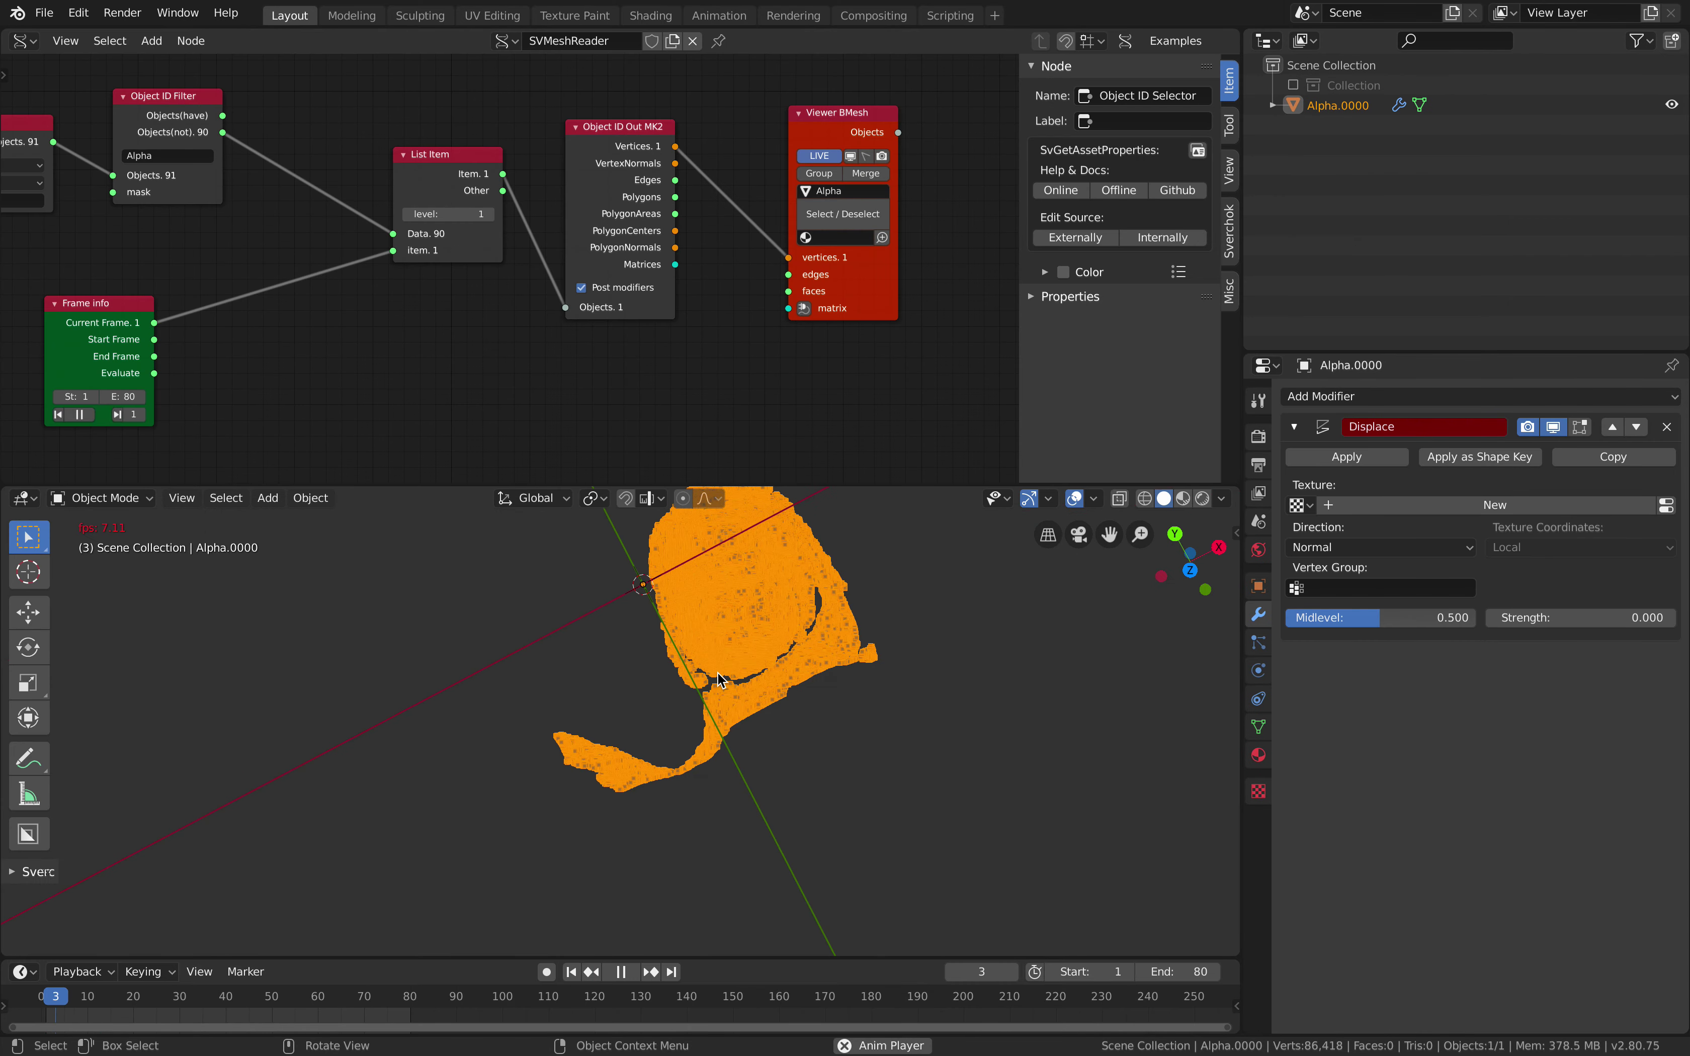
left_click(620, 971)
Review the Alembic export options, enabling Selected Objects Only and Vertex Colors and disabling Renderable Objects Only, and leave without exporting
left_click(44, 13)
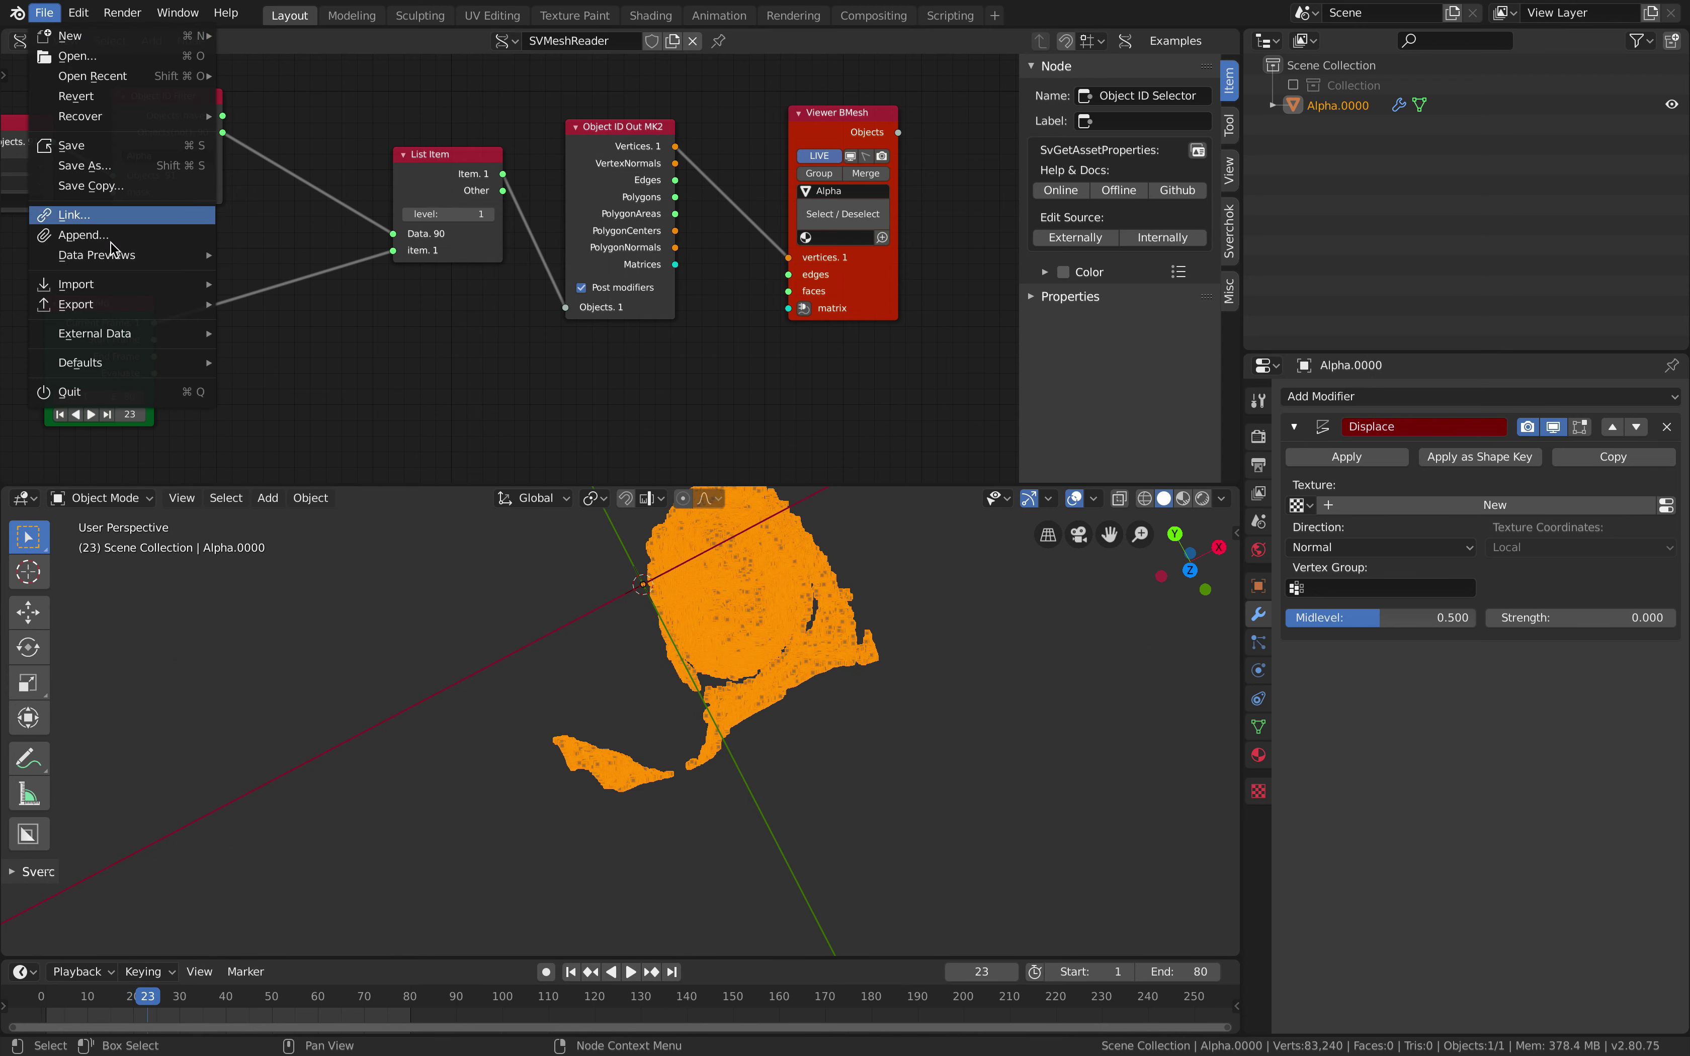
mouse_move(141, 306)
left_click(293, 324)
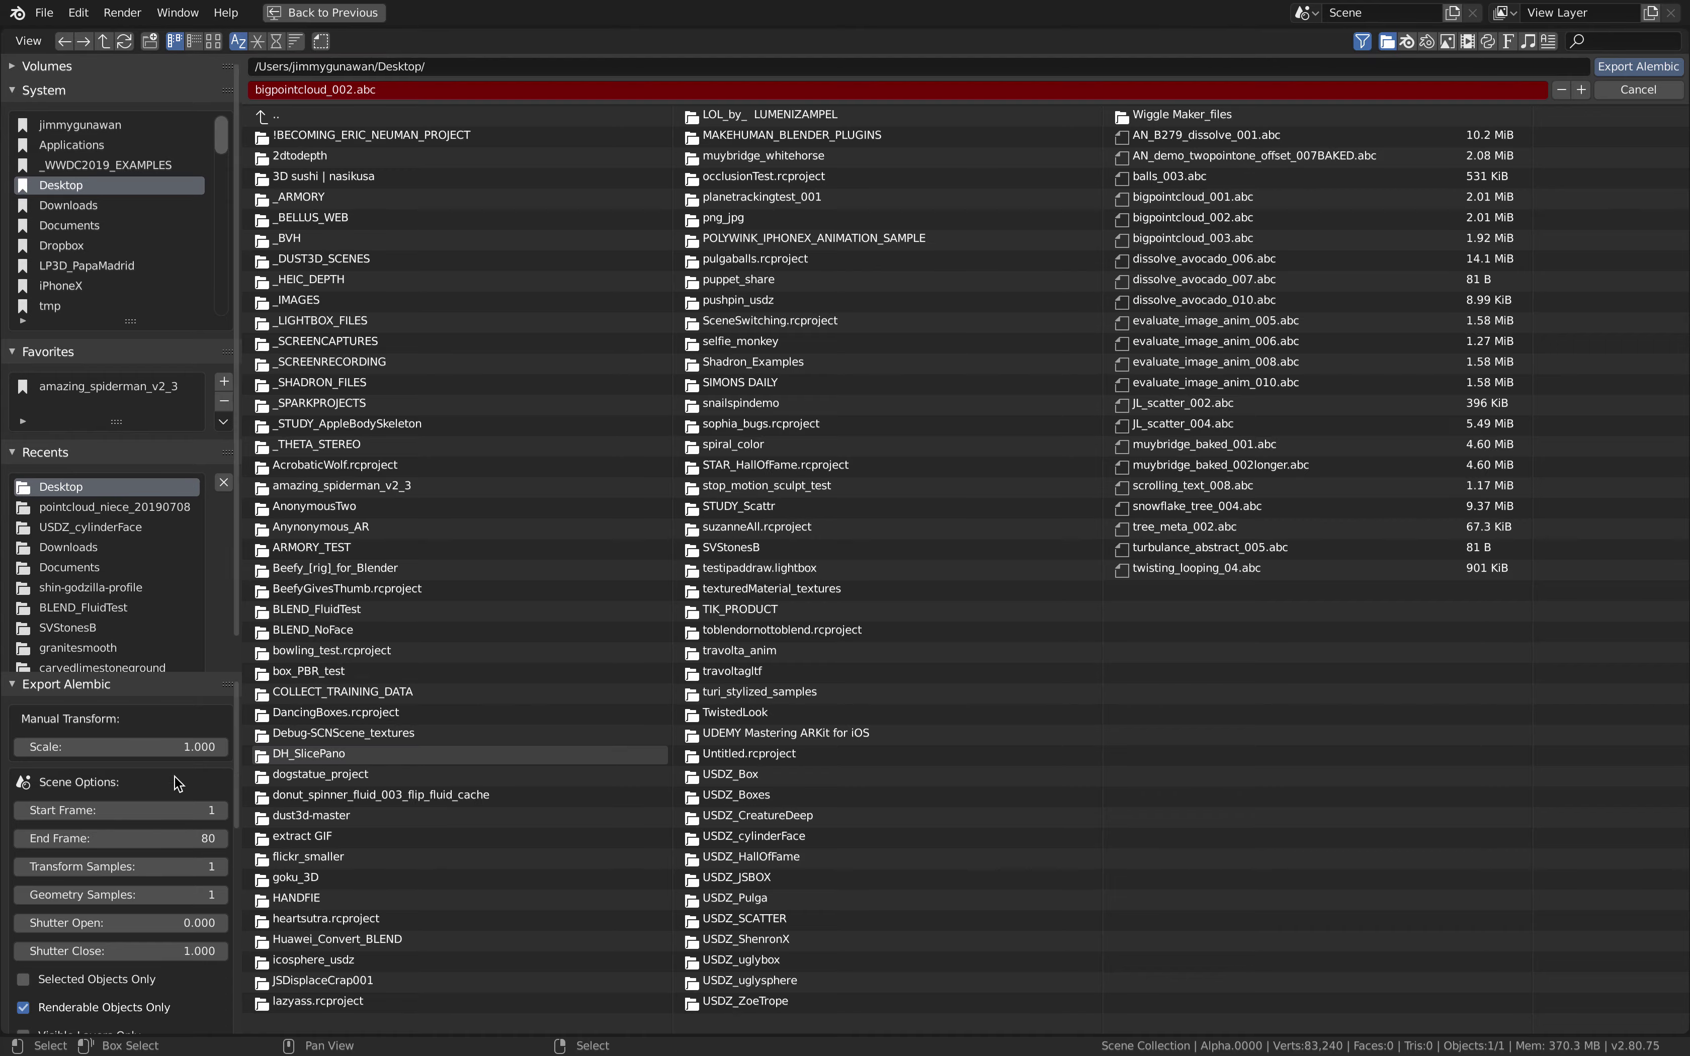
scroll(137, 1006, "down", 10)
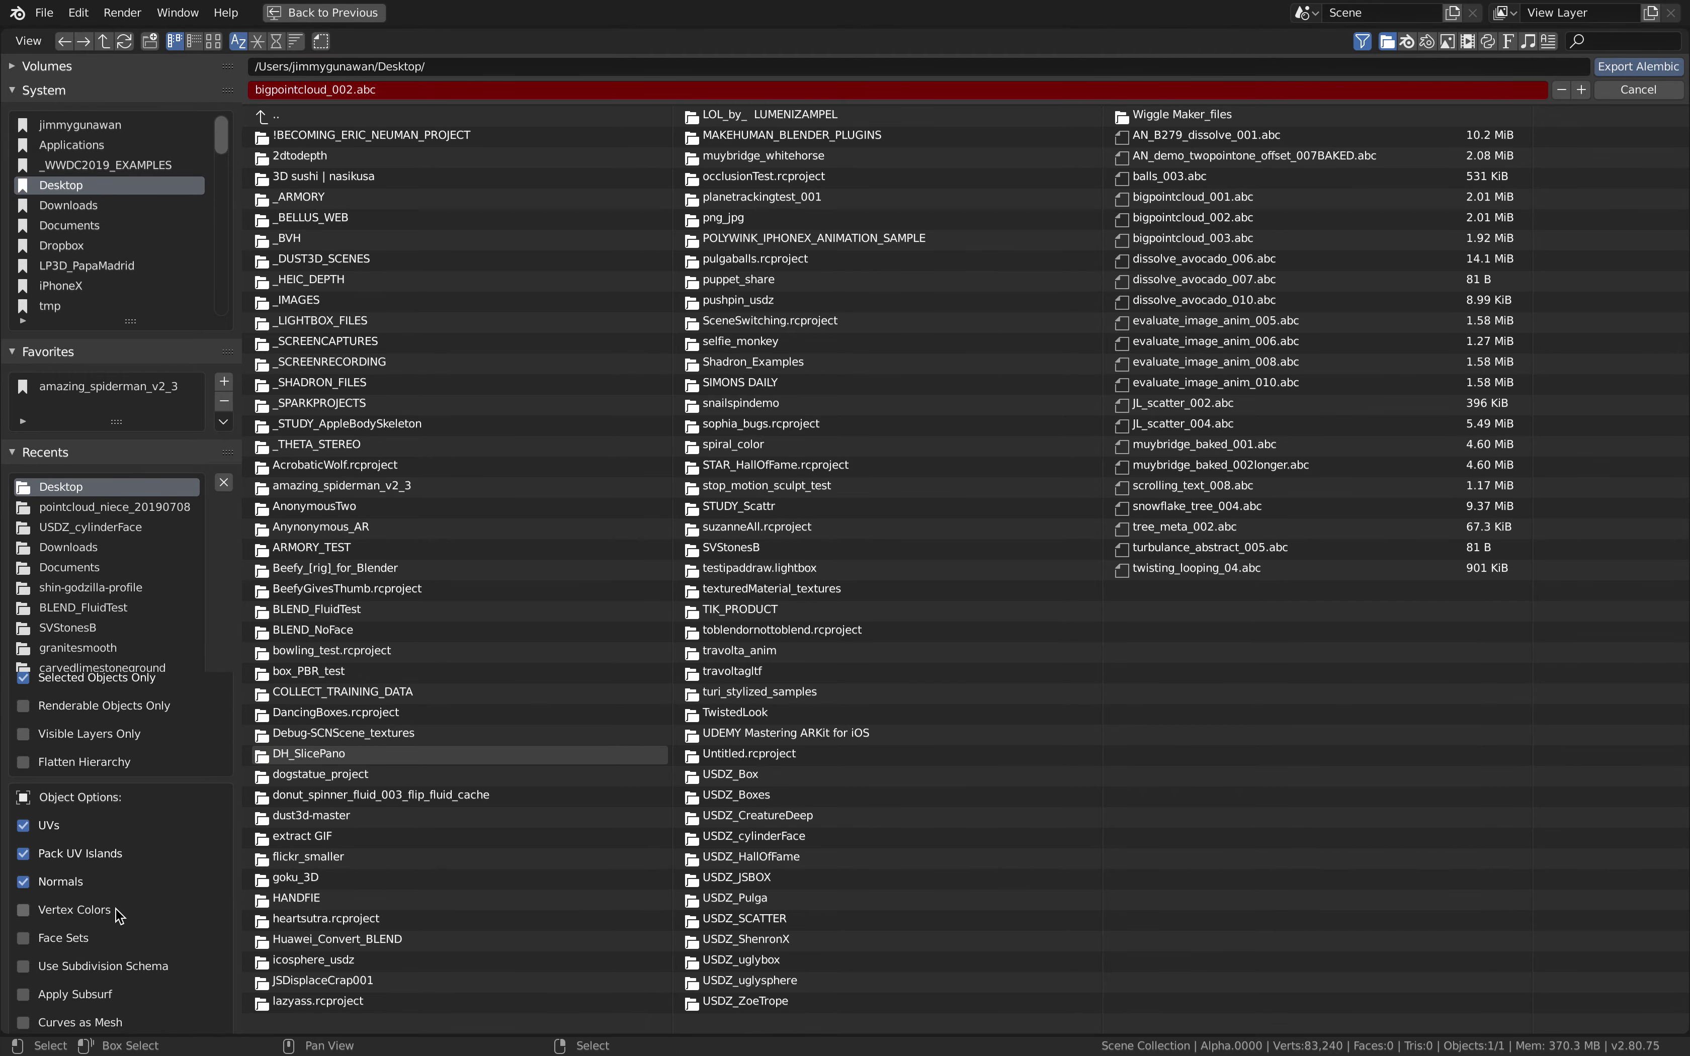
left_click(105, 911)
scroll(108, 922, "down", 3)
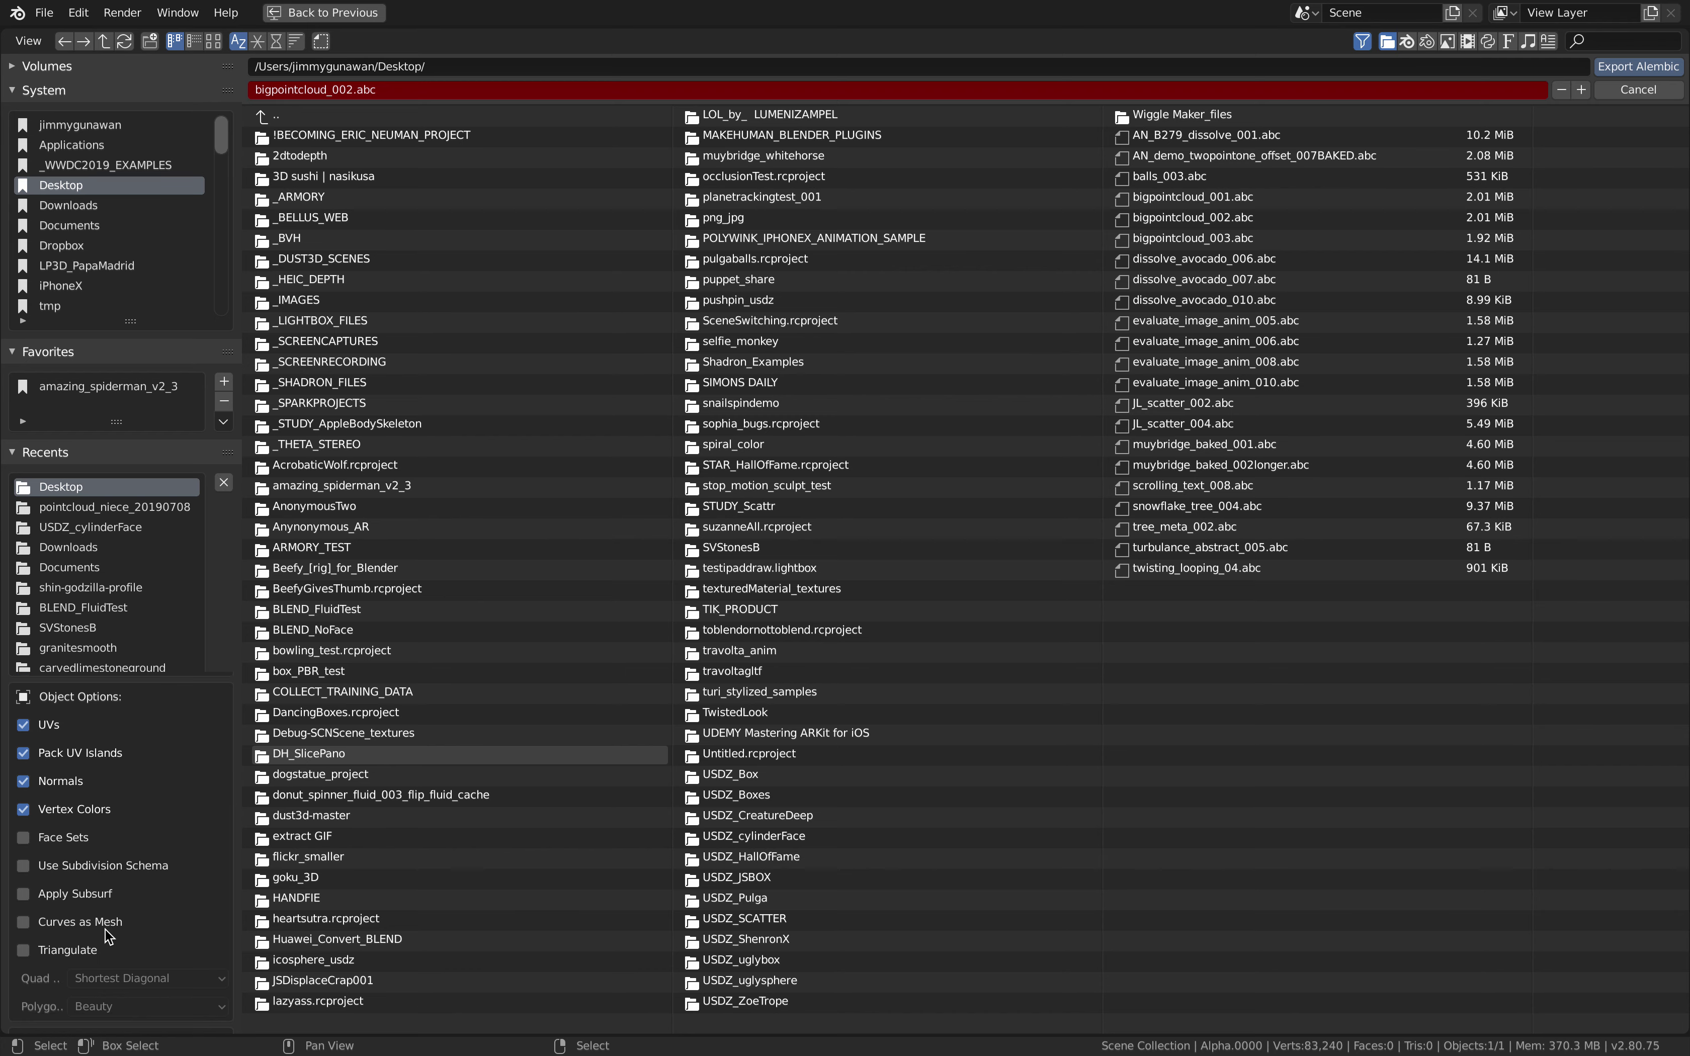
scroll(120, 950, "down", 3)
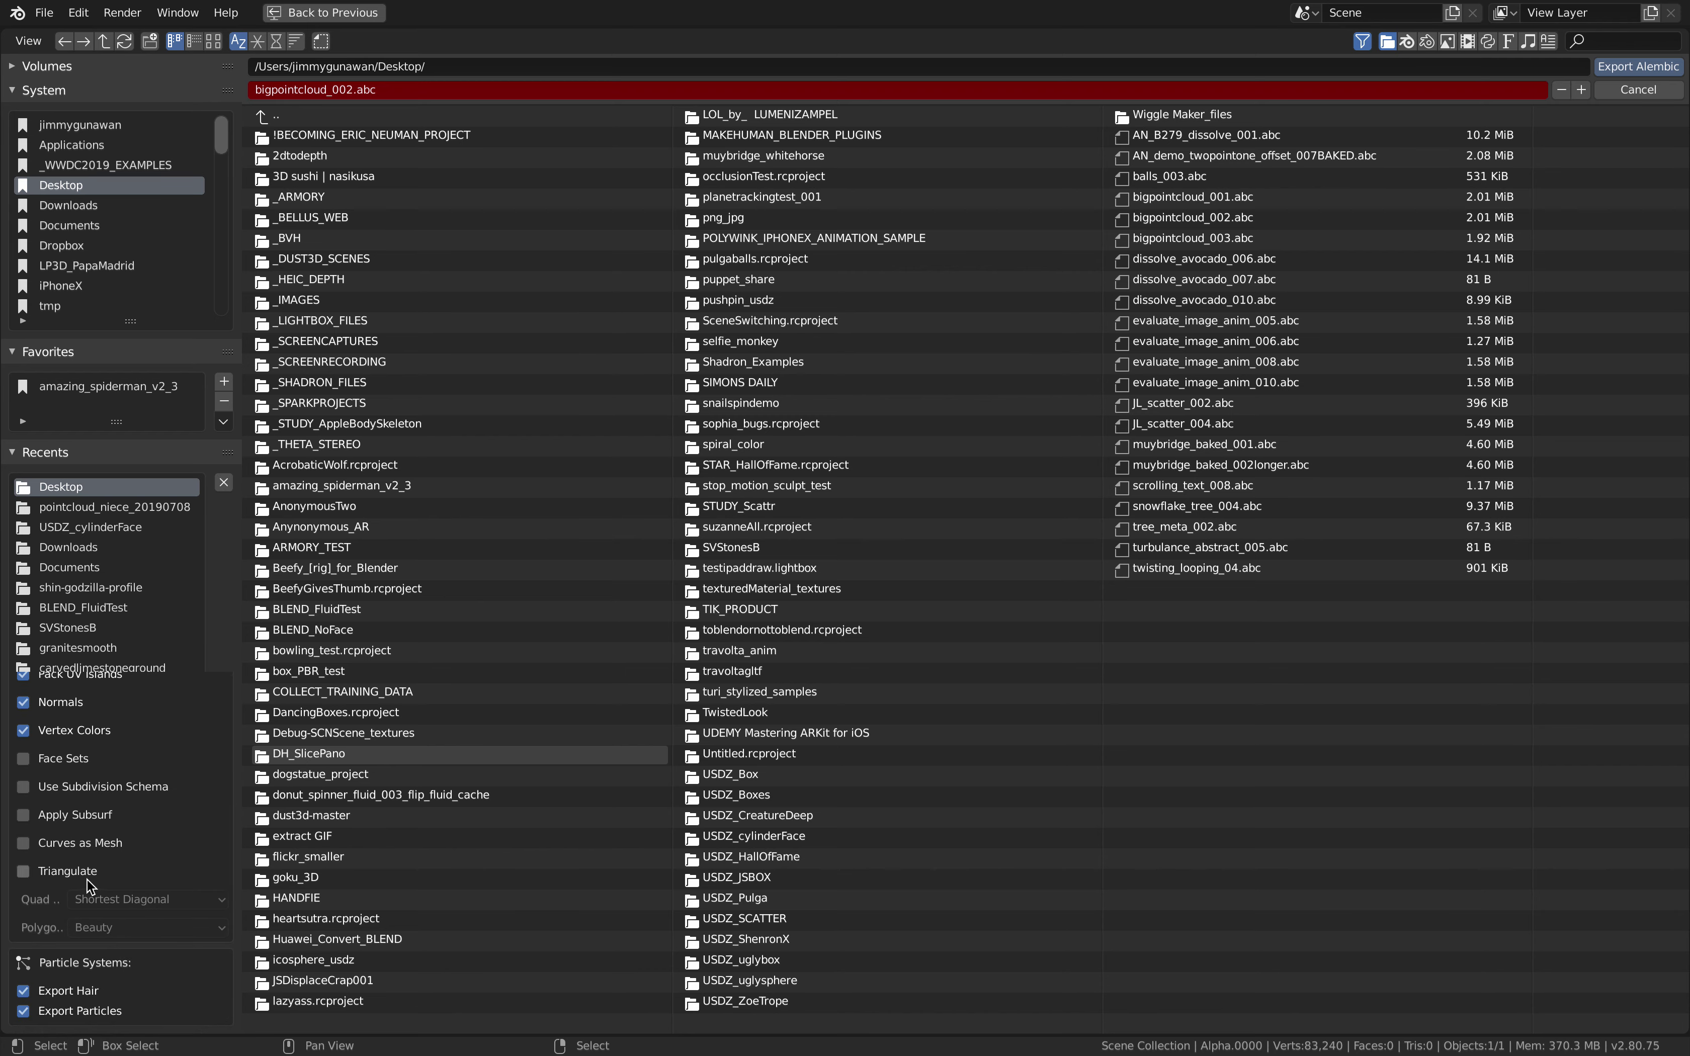
scroll(99, 923, "up", 20)
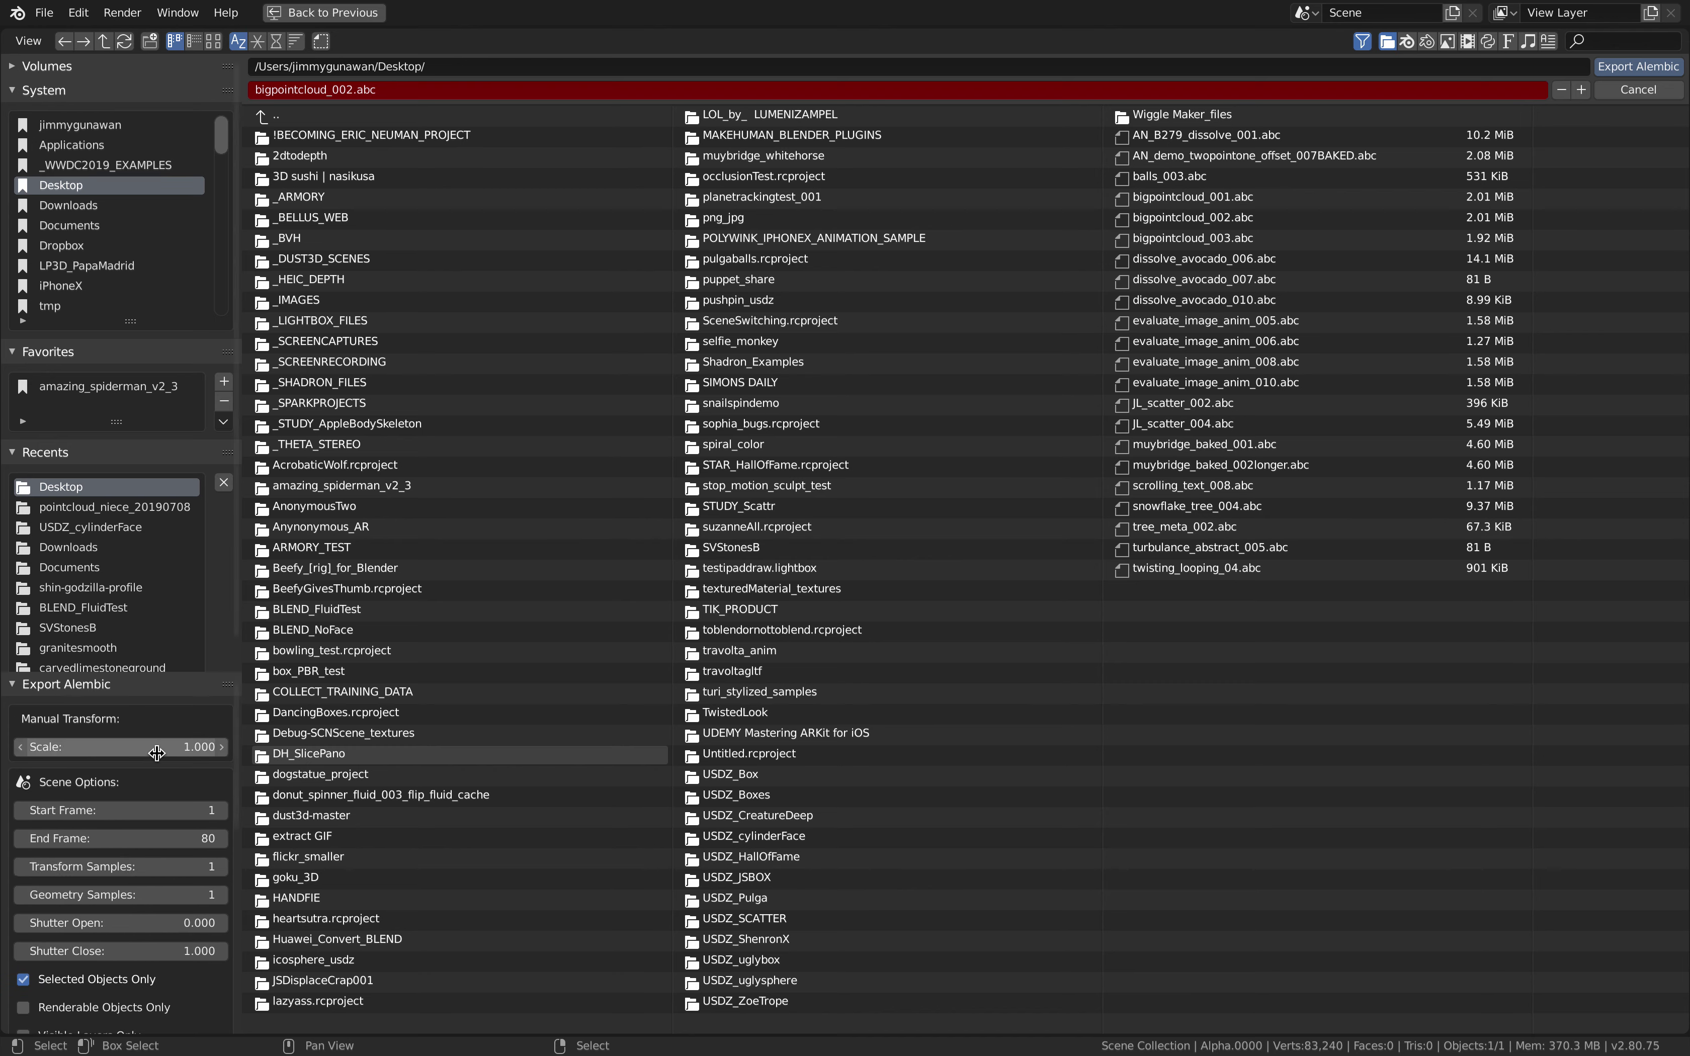
left_click(1639, 66)
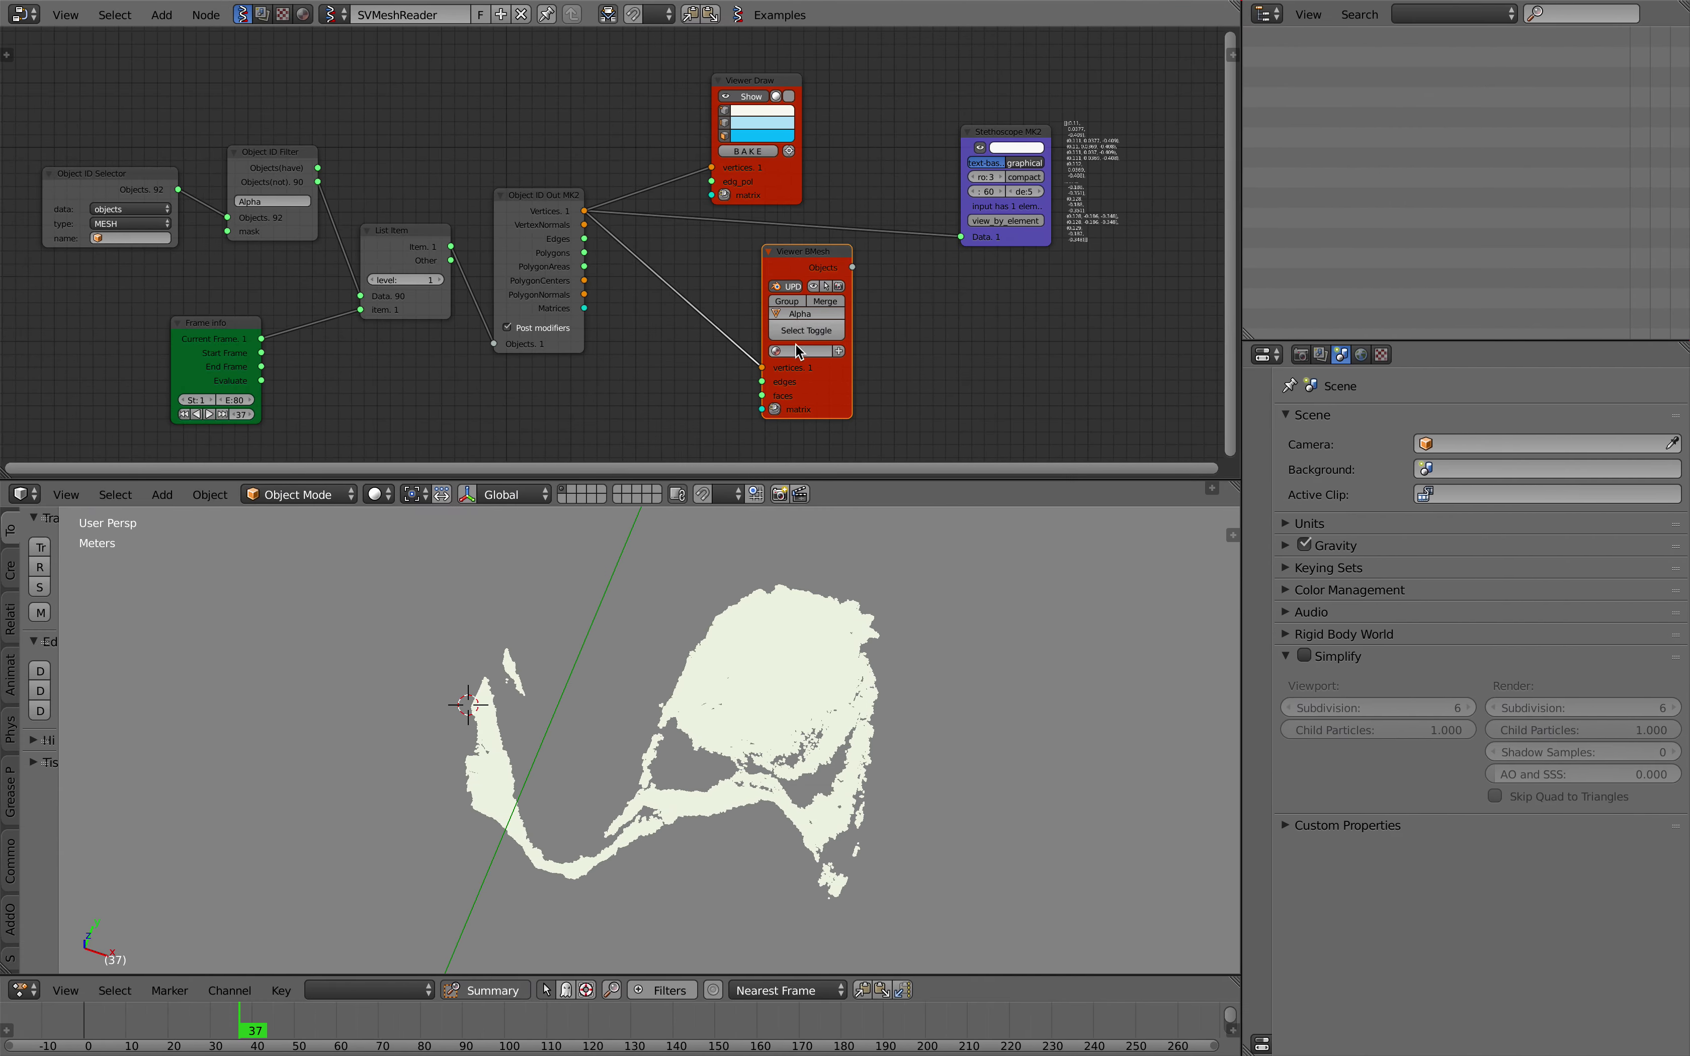
Compare the point cloud with the one in the Blender 2.79 window and check the Terminal output on the desktop
scroll(731, 282, "up", 1)
middle_click_drag(800, 308, 779, 305)
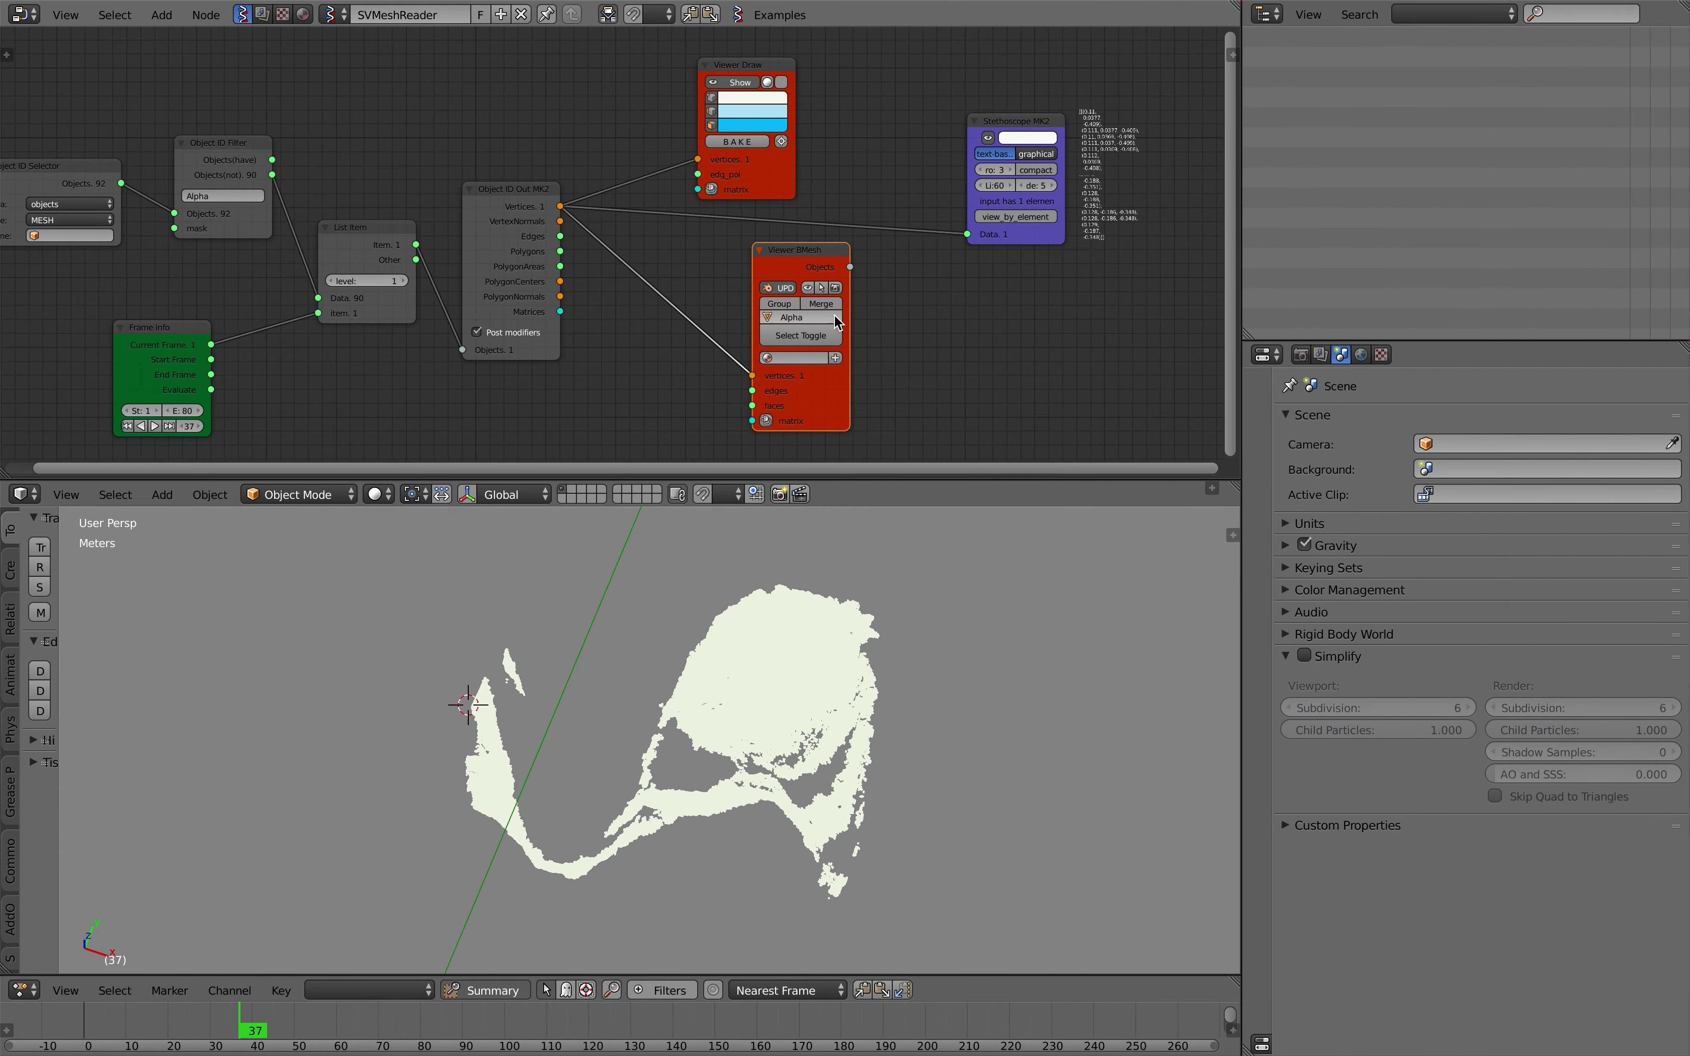
key("ctrl+Left")
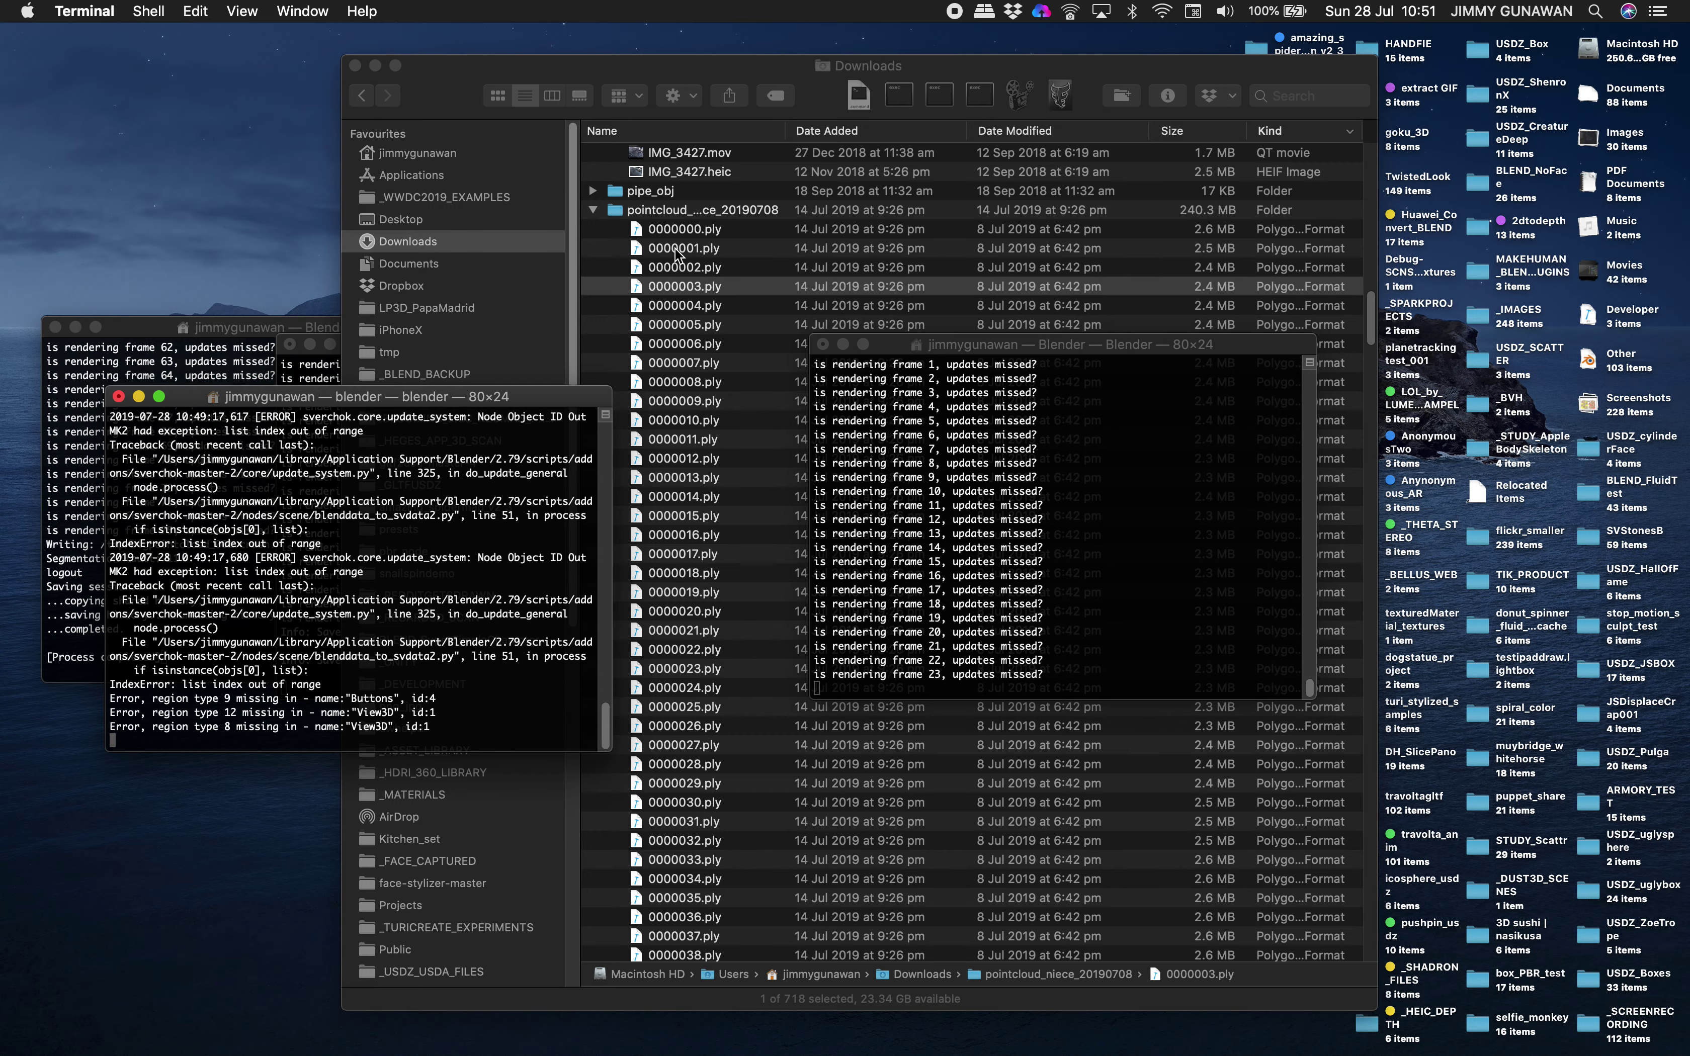
left_click(54, 326)
key("ctrl+Right")
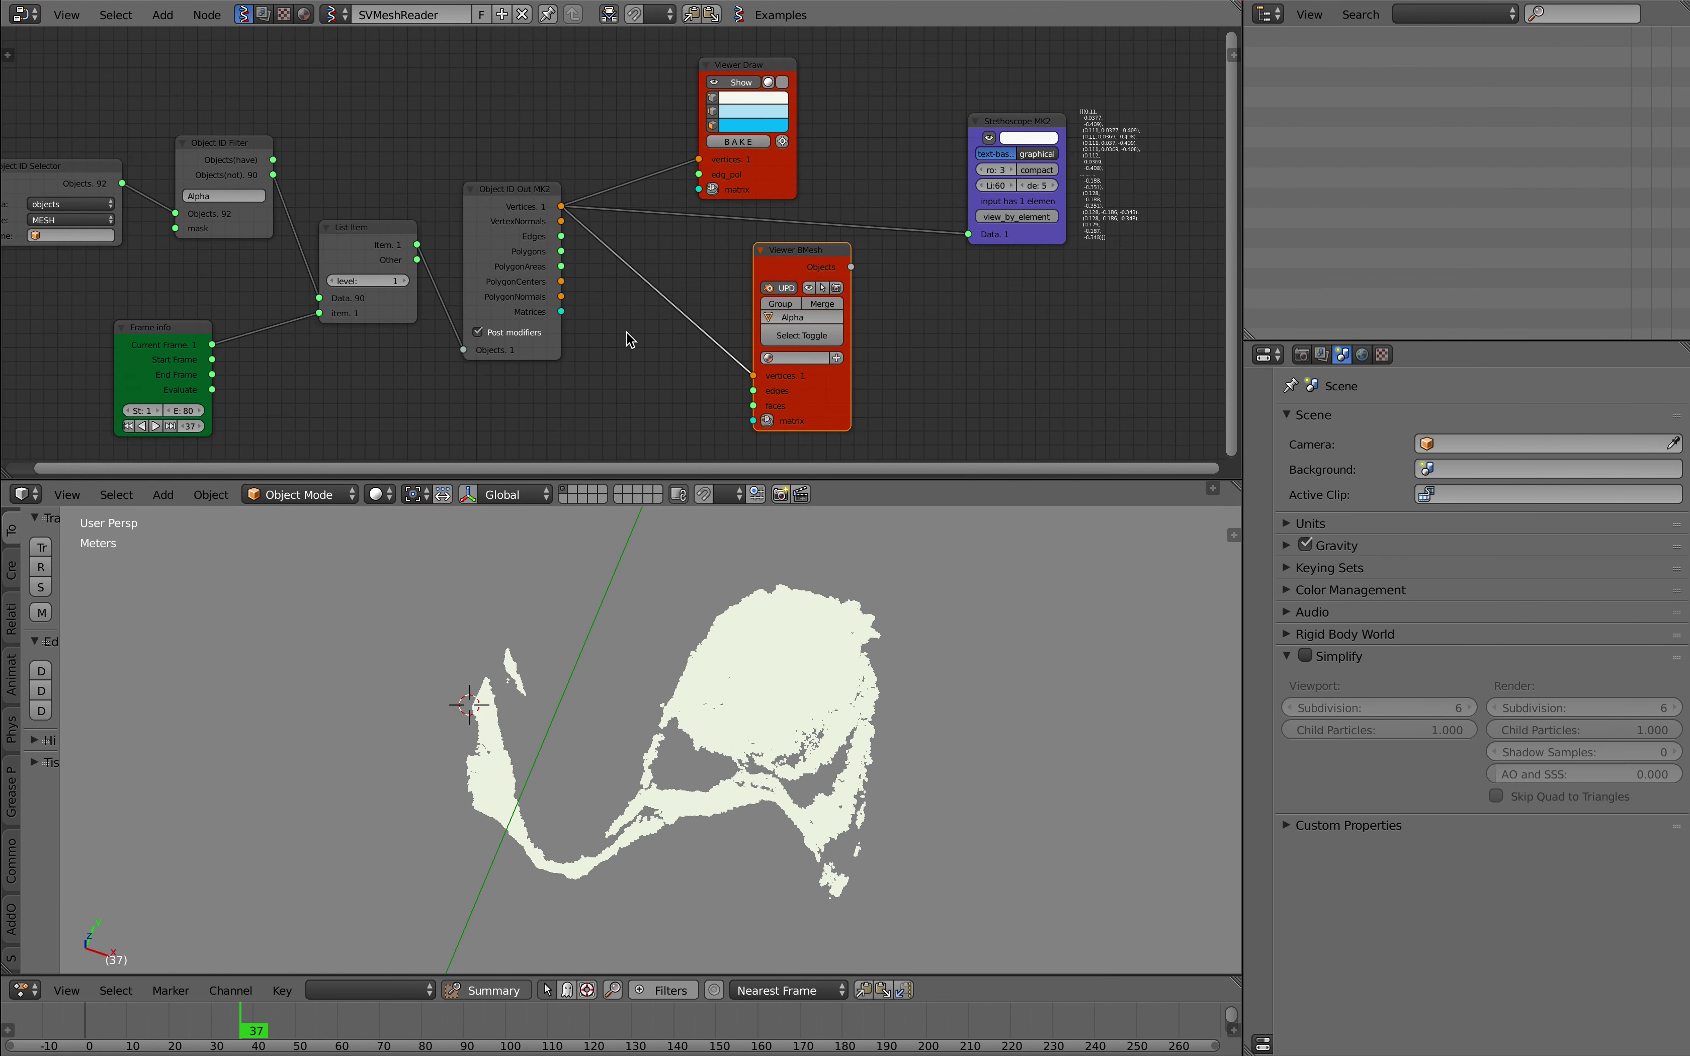